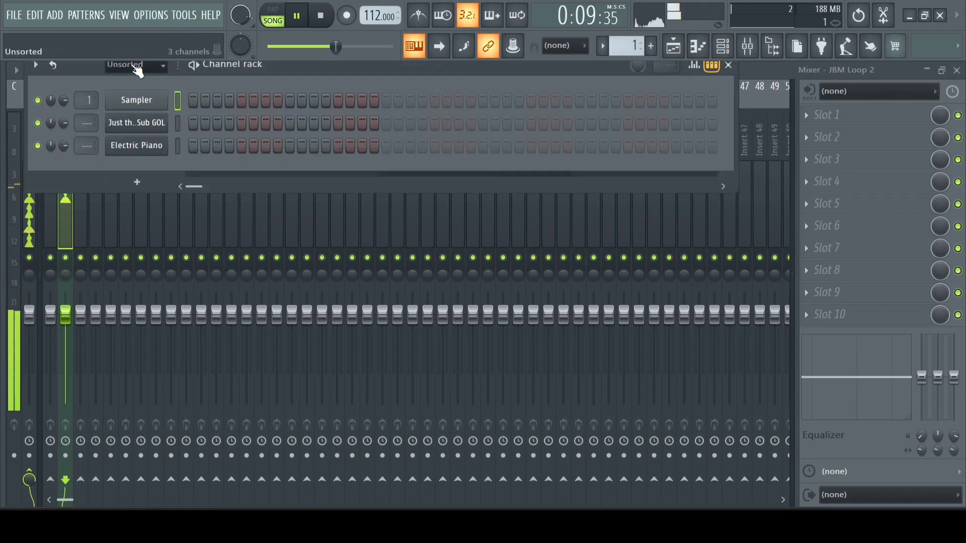
Route the Just the Sub GOL channel to mixer track 3
left_click(146, 125)
left_click(34, 116)
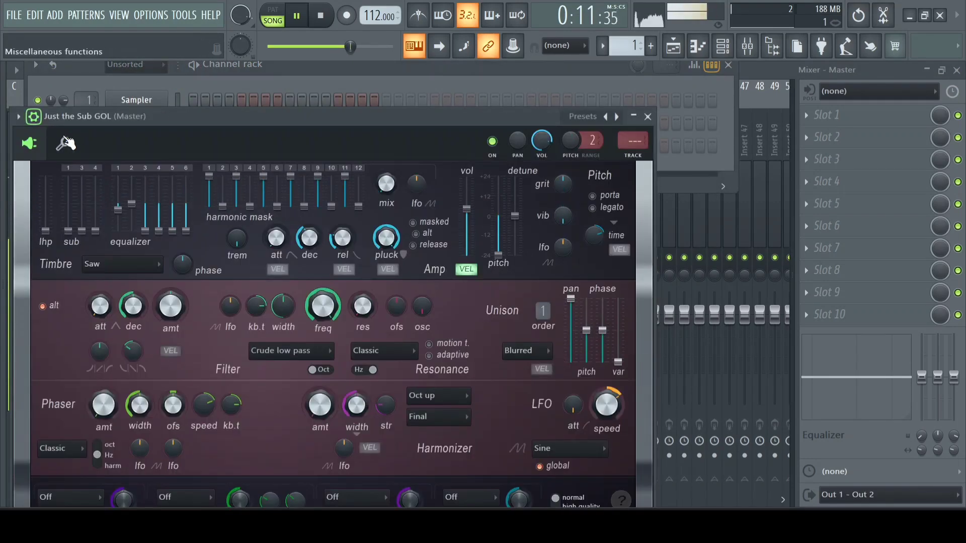
left_click(63, 144)
key("ctrl+l")
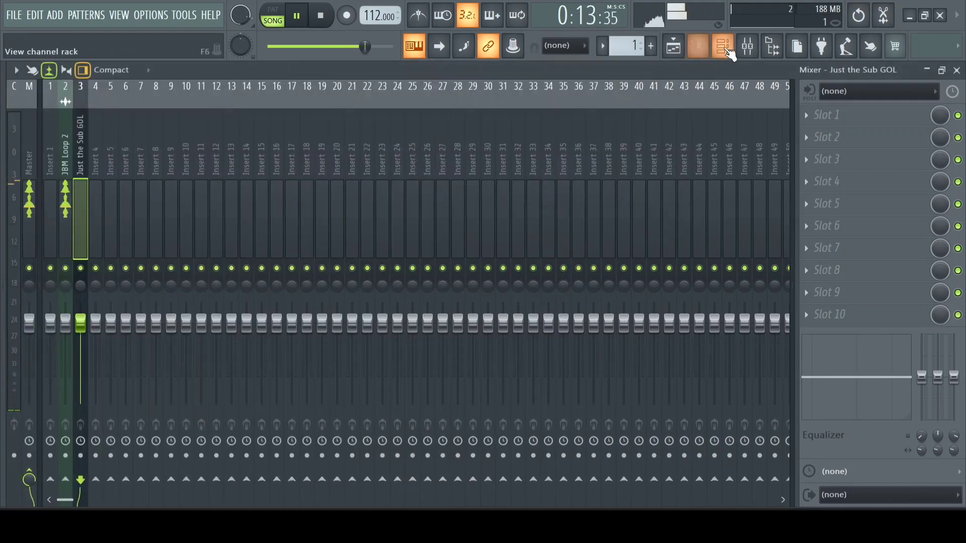
Route the Electric Piano channel to mixer track 4
left_click(725, 48)
left_click(140, 151)
left_click(46, 348)
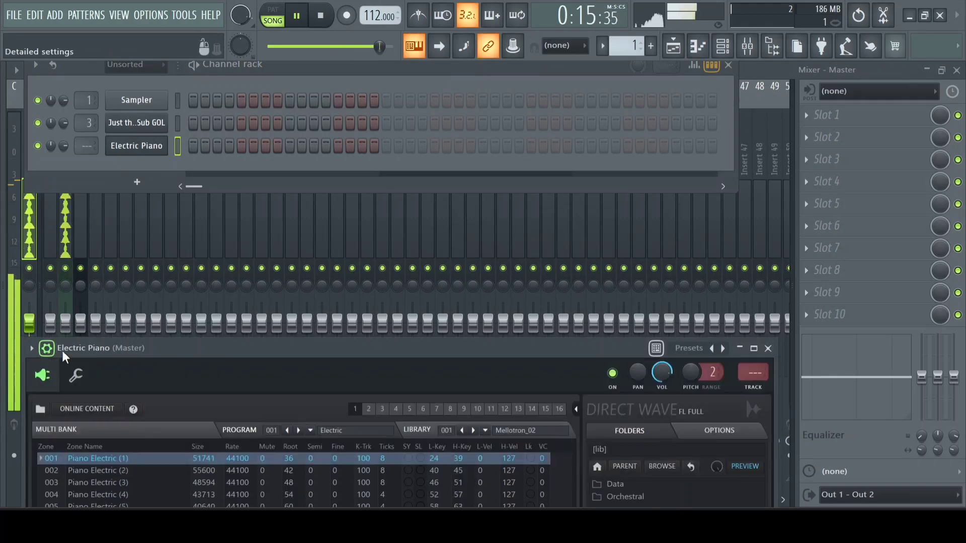
left_click(79, 376)
key("ctrl+l")
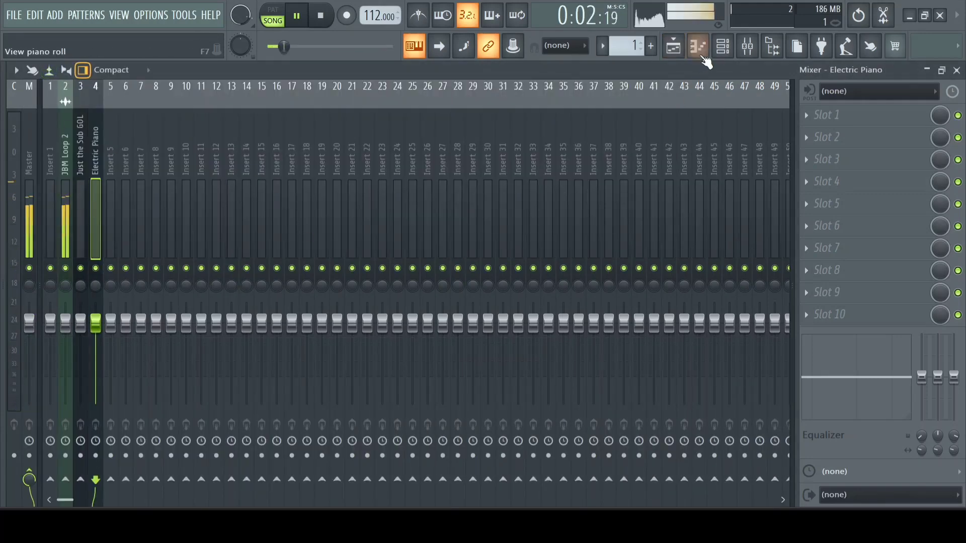
Stop playback and place a Pattern 1 clip on Track 2 of the playlist, starting at bar 5
left_click(673, 48)
key("space")
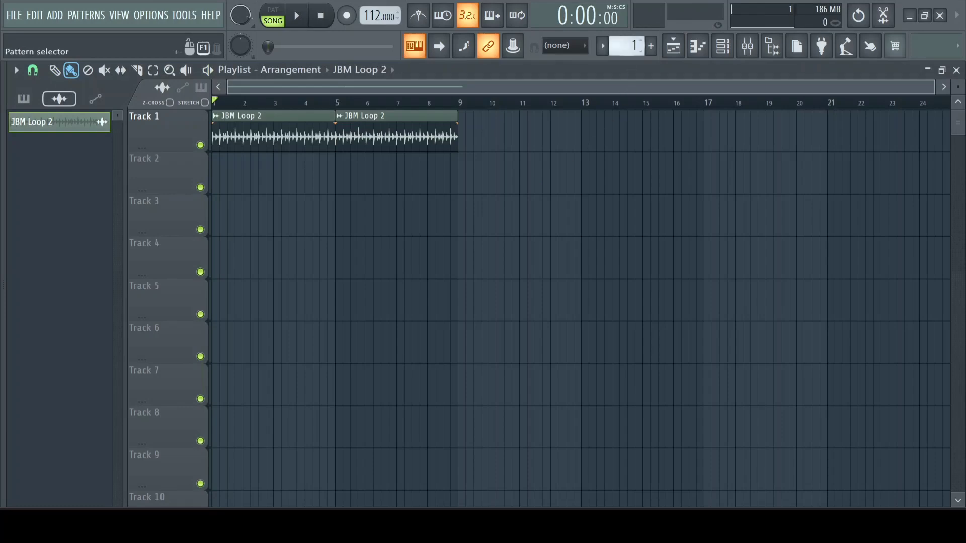
left_click(627, 46)
left_click(340, 184)
scroll(339, 207, "up", 5)
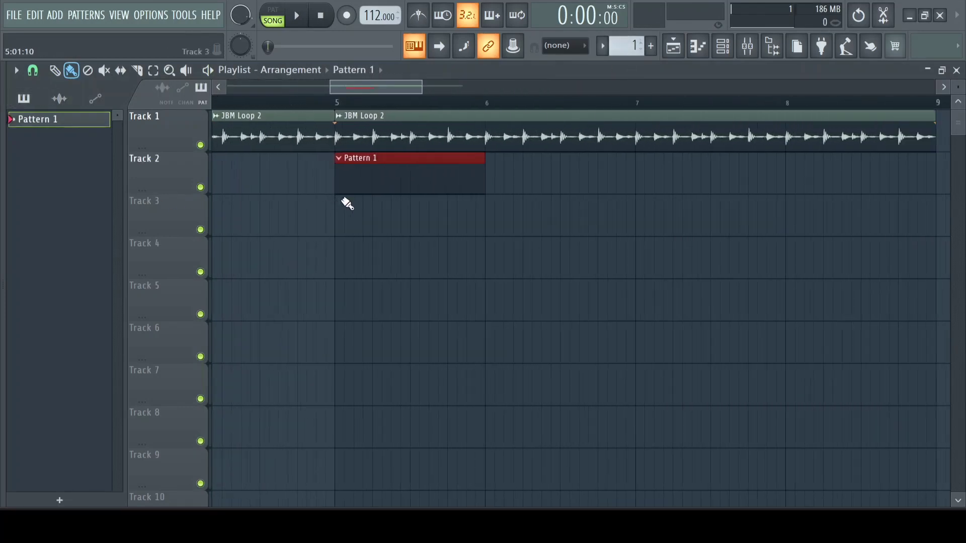
Extend the Pattern 1 clip on Track 2 to end at bar 9, matching the second JBM Loop 2 clip
key("space")
scroll(431, 211, "down", 4)
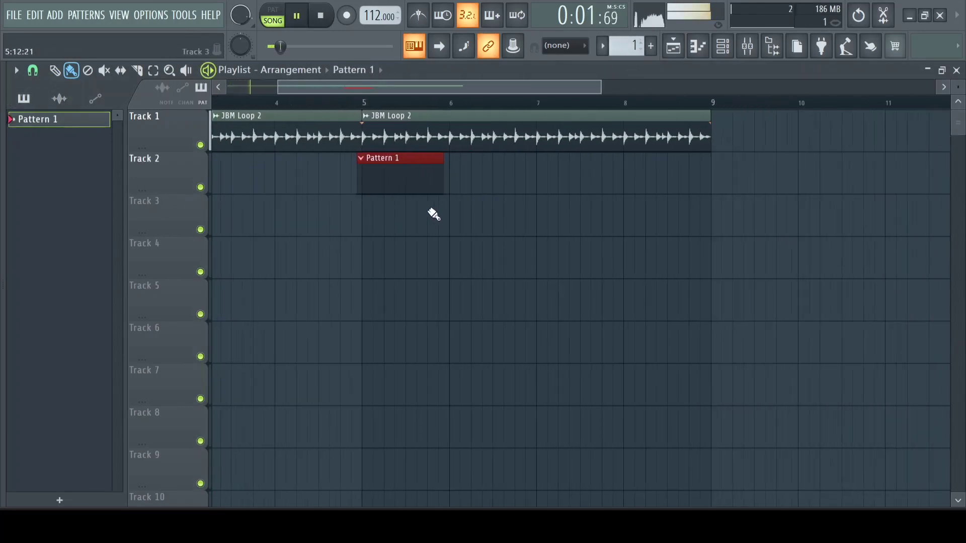
key("space")
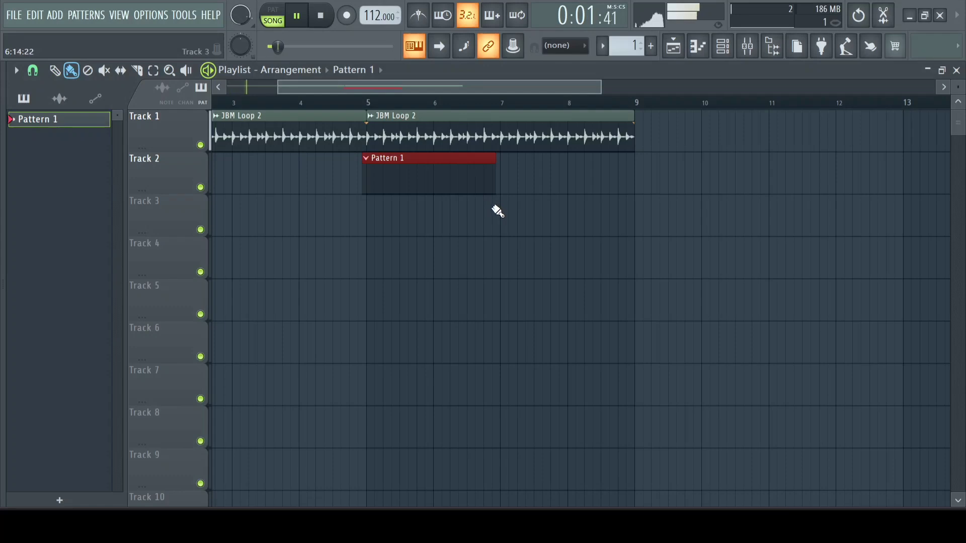
scroll(478, 201, "down", 3)
scroll(397, 209, "up", 1)
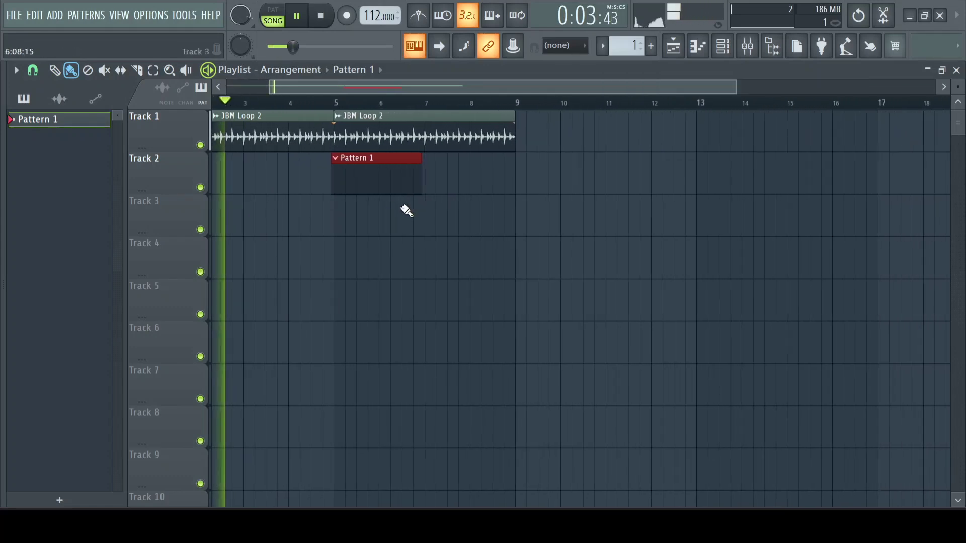
key("ctrl+b")
right_click(442, 188)
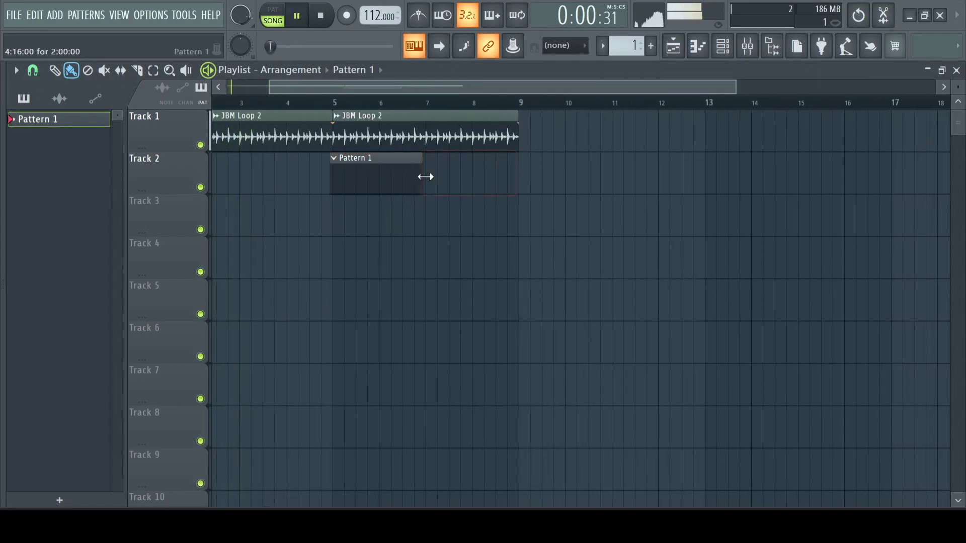
Open the Just the Sub GOL channel's piano roll and audition notes against the loop
key("F6")
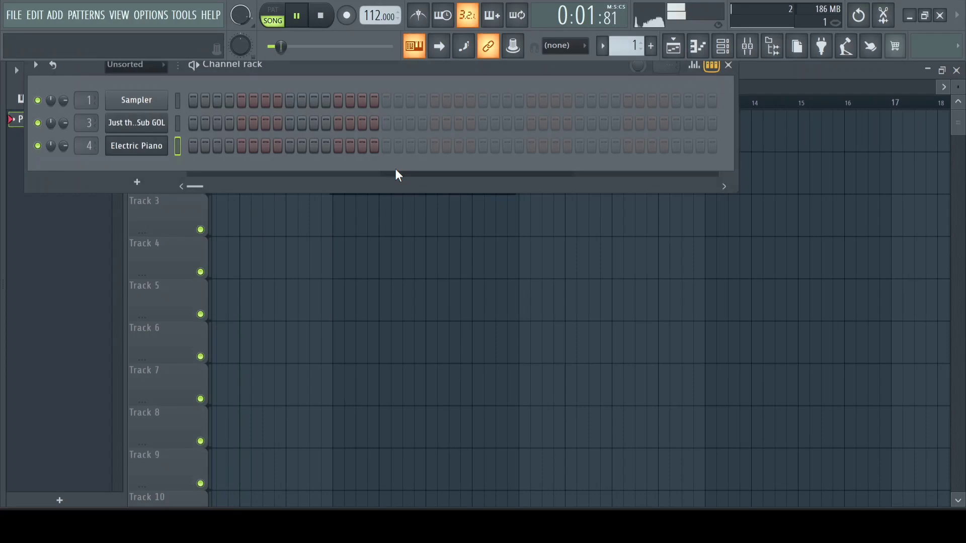
right_click(168, 131)
left_click(201, 123)
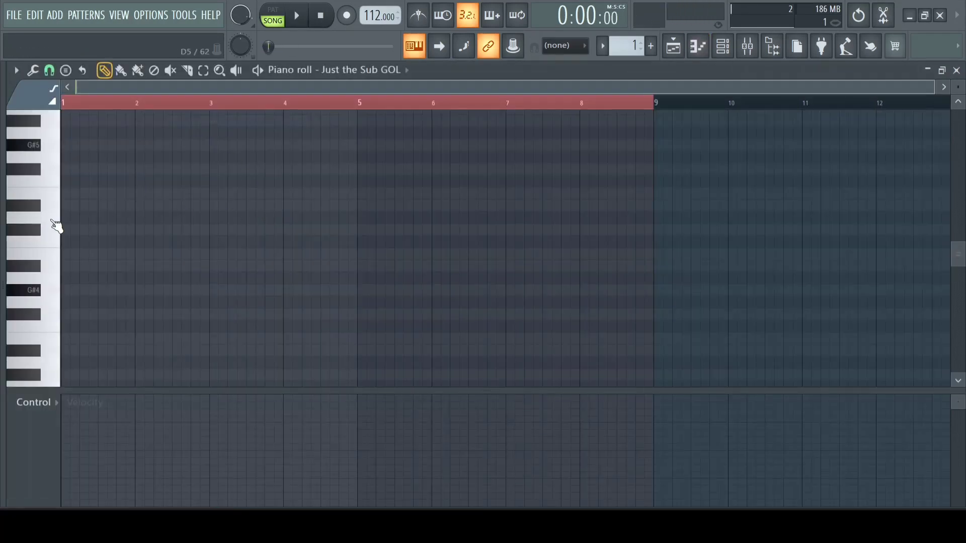
scroll(80, 151, "up", 3)
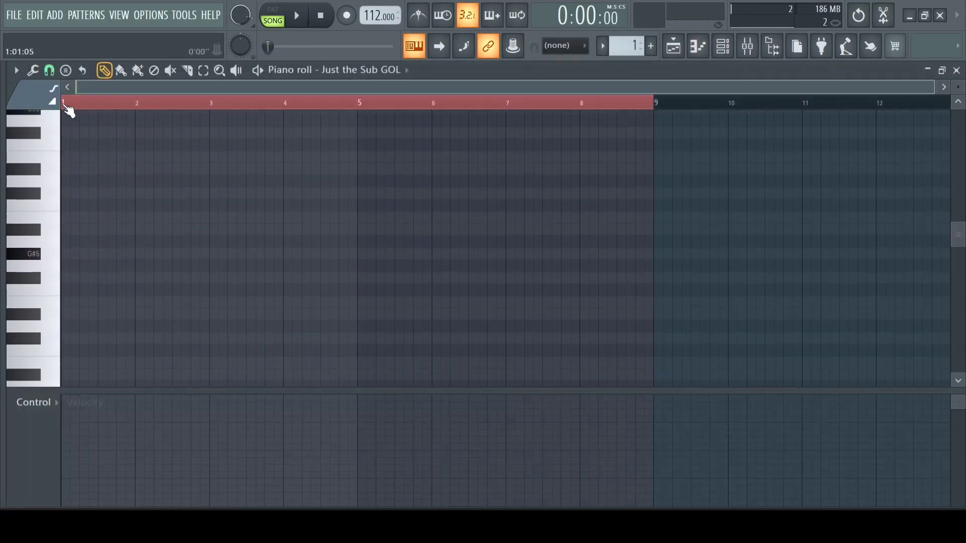
left_click(68, 105)
key("space")
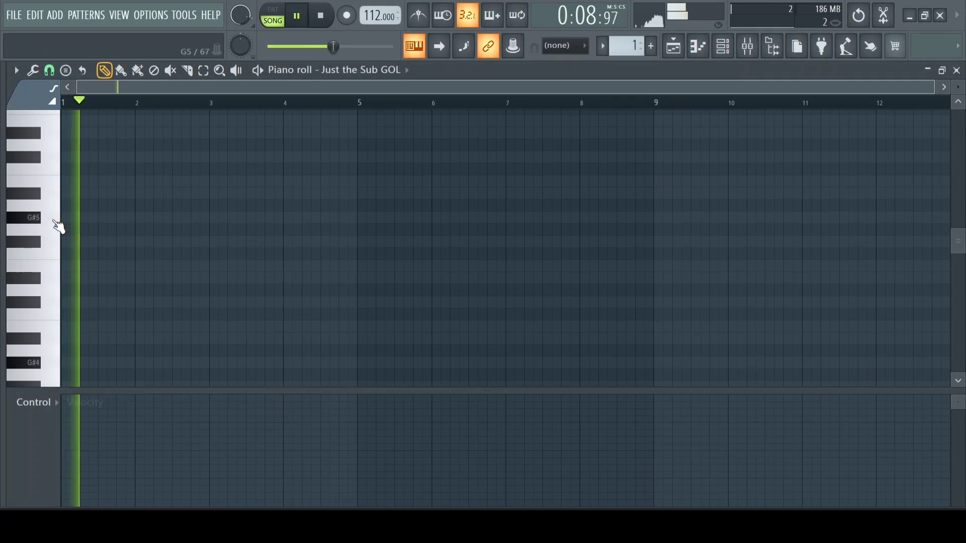
Put the song position at the start of the Pattern 1 clip in the playlist and reopen the Just the Sub GOL piano roll
left_click(673, 53)
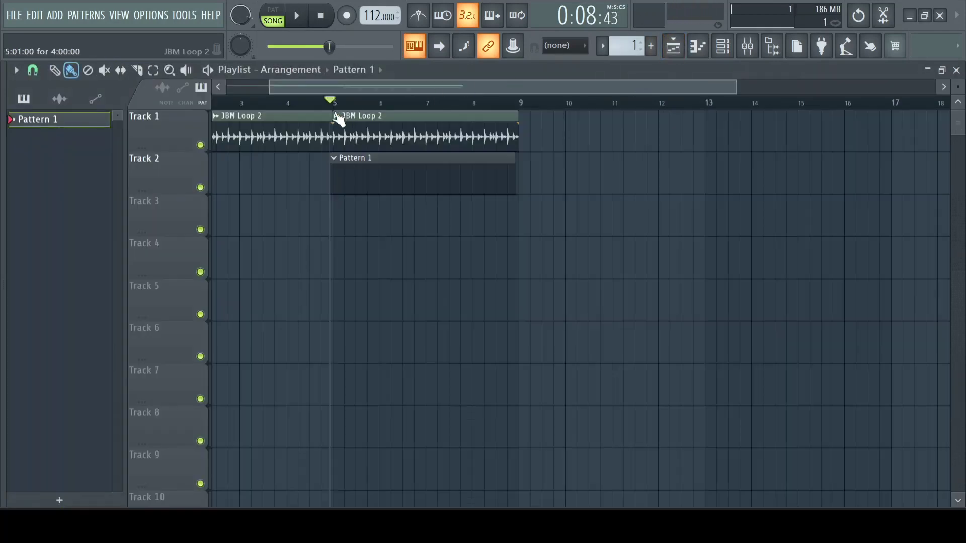
double_click(425, 182)
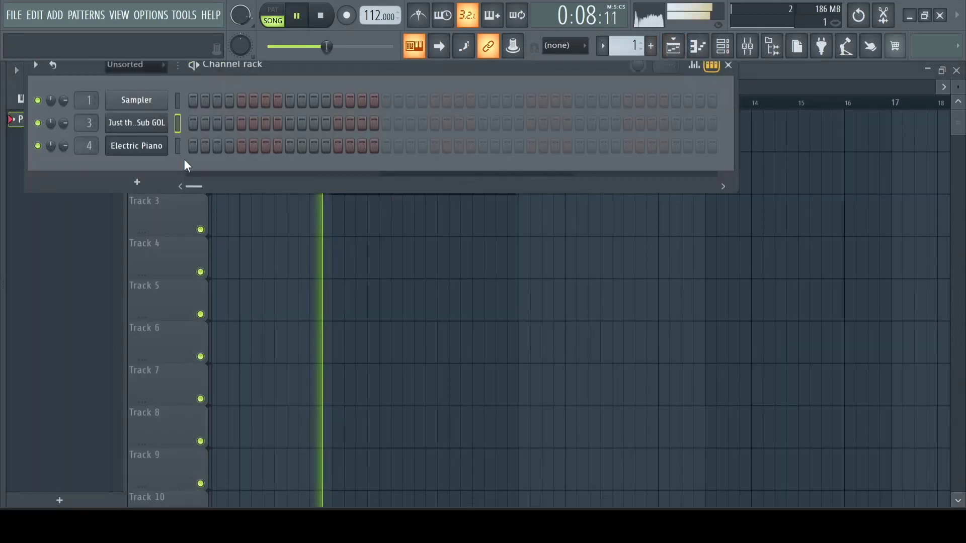
right_click(158, 128)
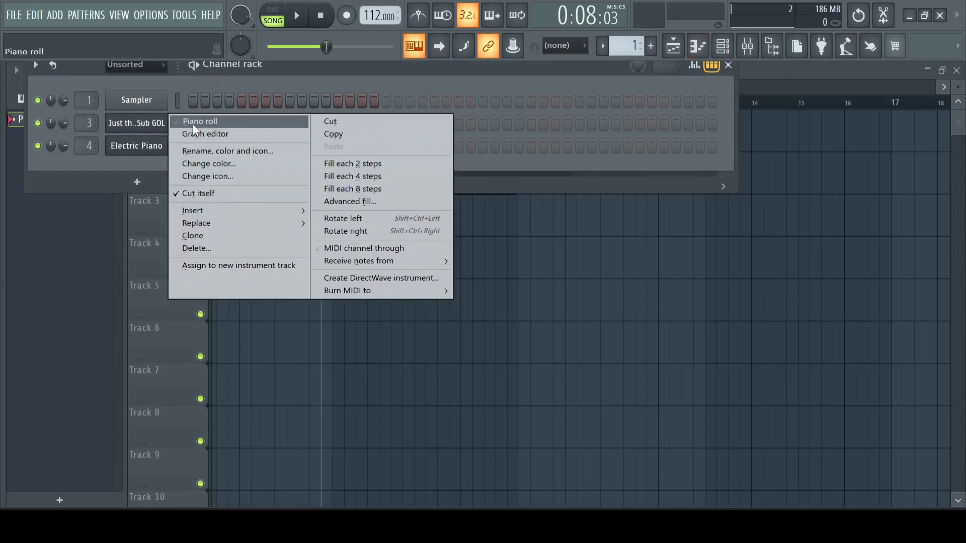
left_click(192, 123)
Add two four-step G#5 notes in bar 1, one at the bar's start and one at step 14
key("space")
scroll(60, 201, "down", 2)
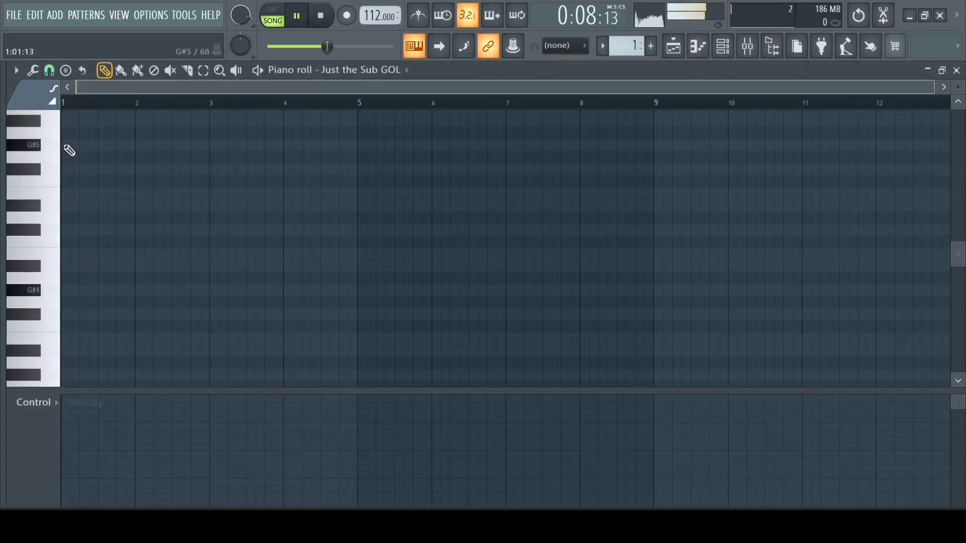
key("space")
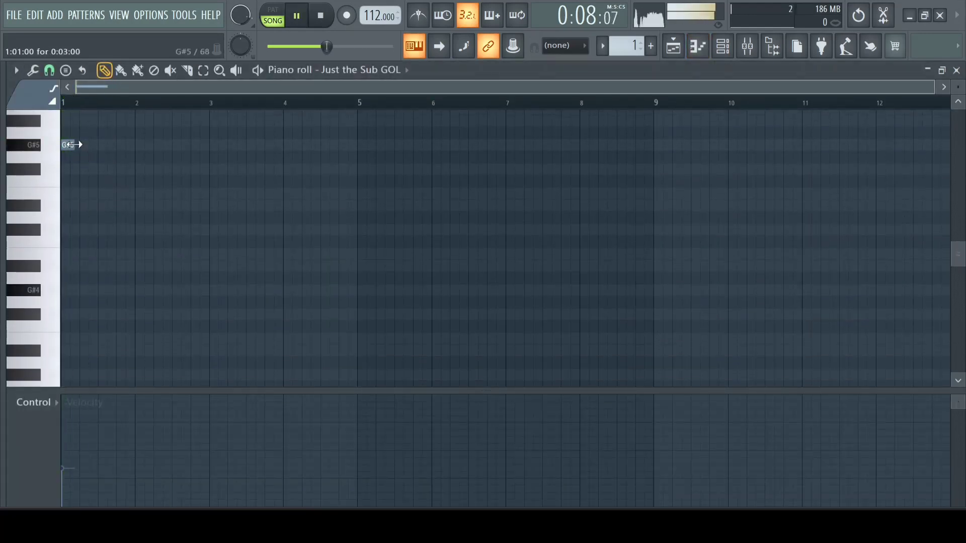
scroll(74, 146, "up", 4)
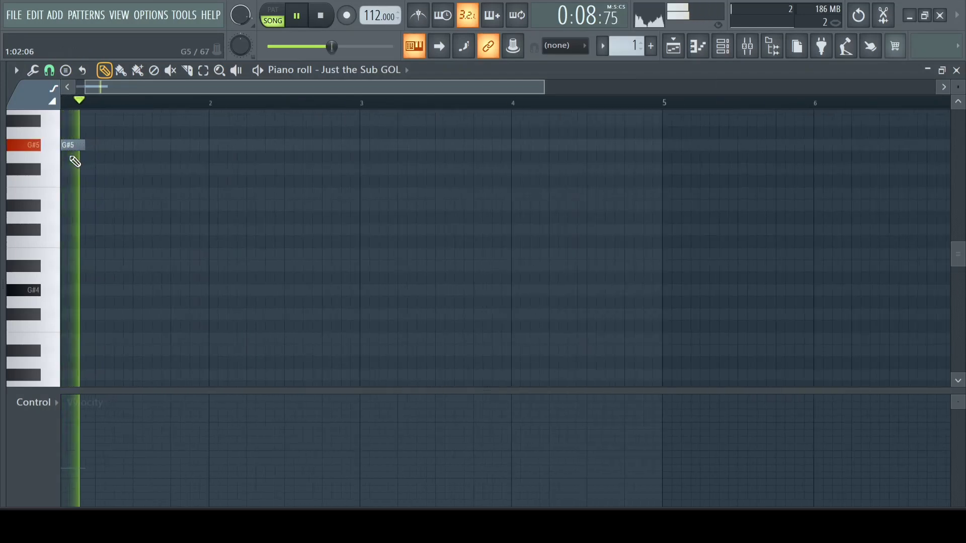
key("space")
scroll(129, 182, "down", 2)
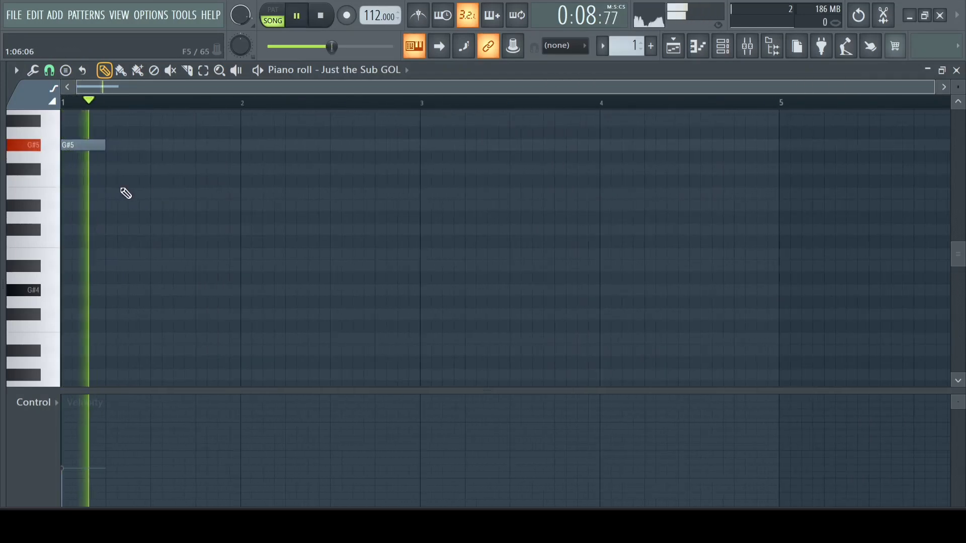
left_click(199, 146)
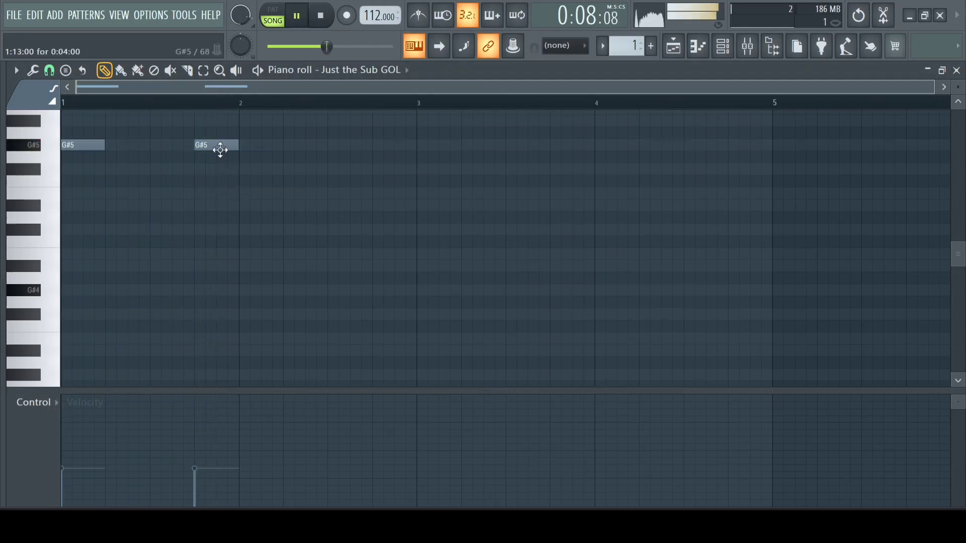
left_click_drag(219, 149, 231, 150)
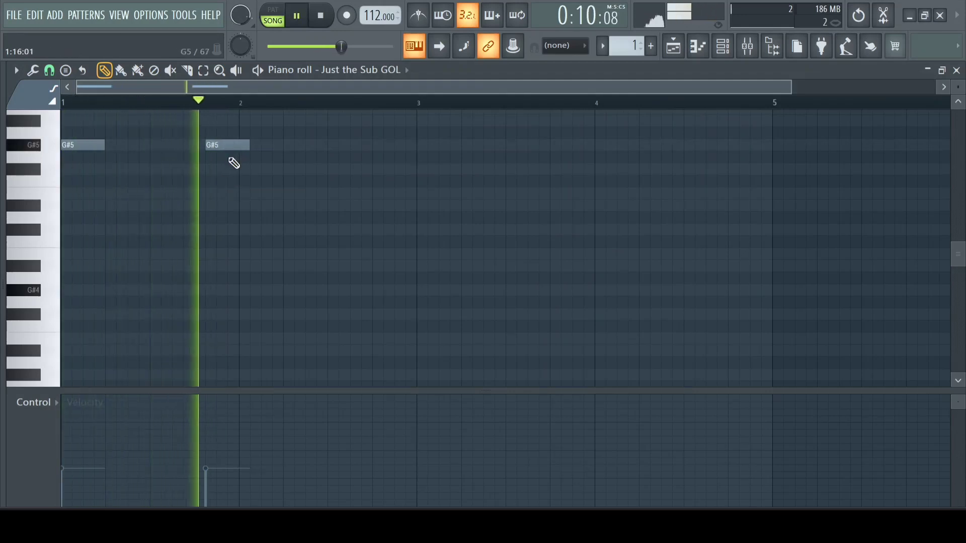
Add a three-step F#5 note at the start of bar 2 and shorten the second G#5 to two steps
key("space")
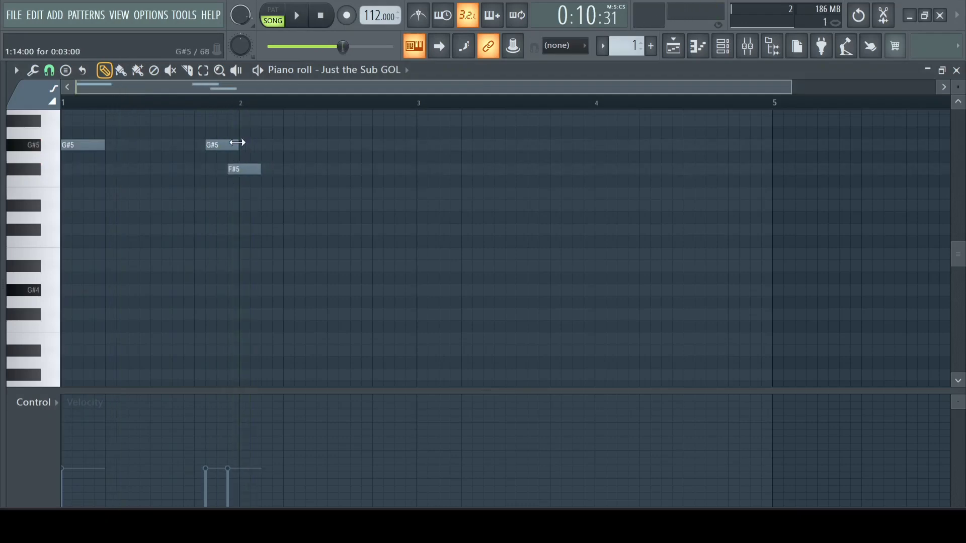
key("space")
key("space")
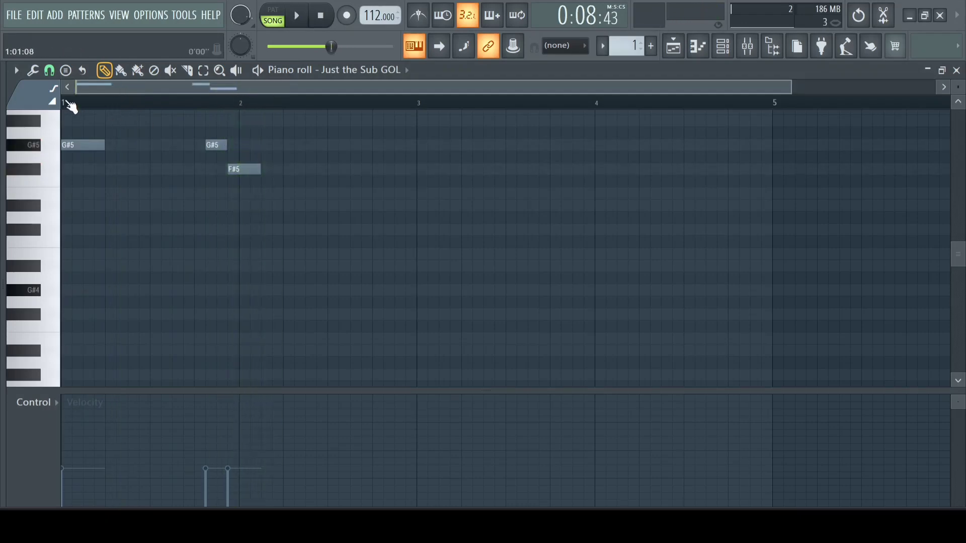
key("space")
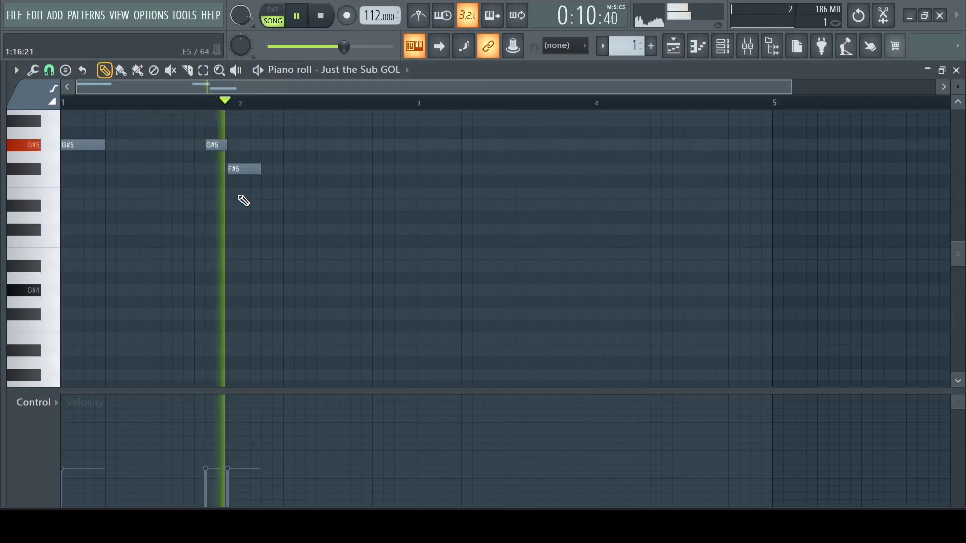
scroll(242, 175, "up", 2, "ctrl")
scroll(250, 177, "down", 3, "ctrl")
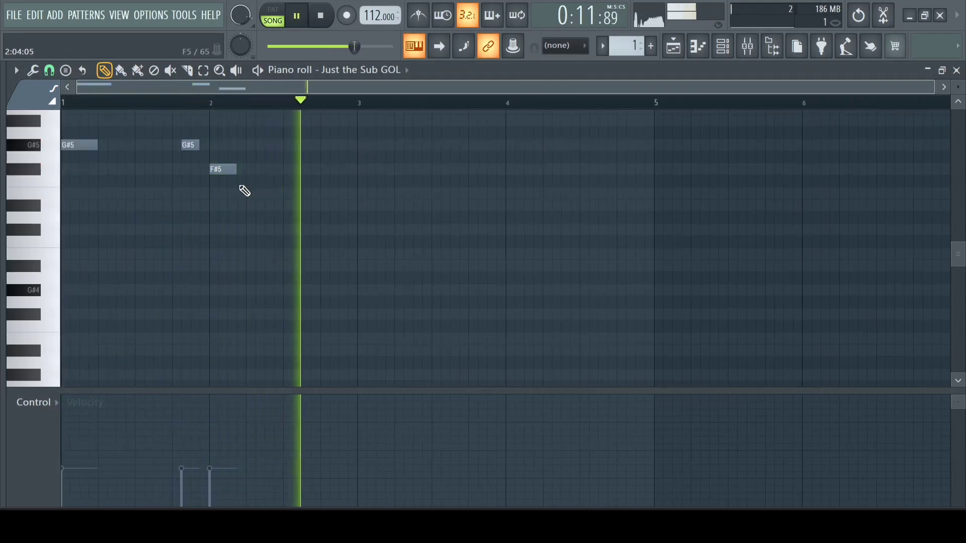
Add a second F#5 note at step 14 of bar 2 and shorten both F#5 notes to two steps
key("space")
key("space")
left_click_drag(283, 166, 302, 166)
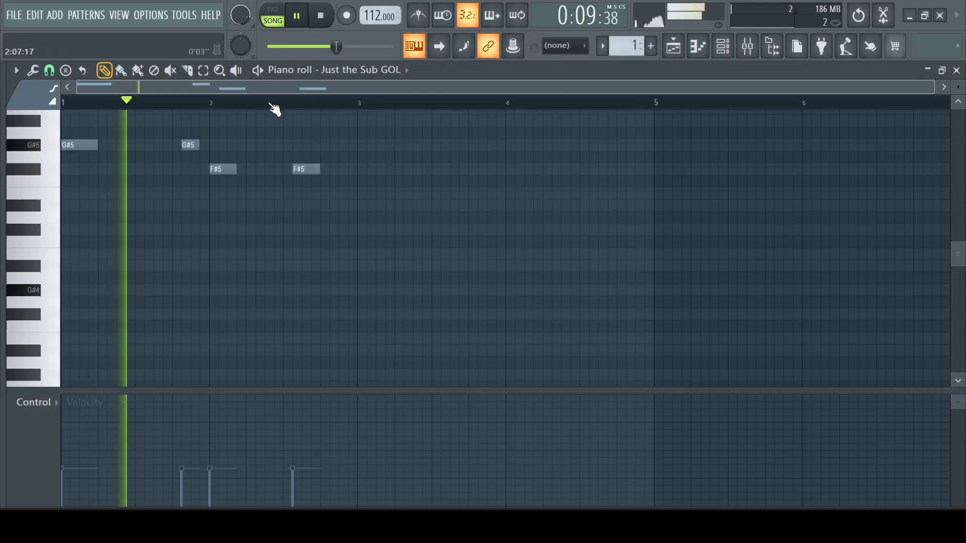
left_click(270, 103)
key("space")
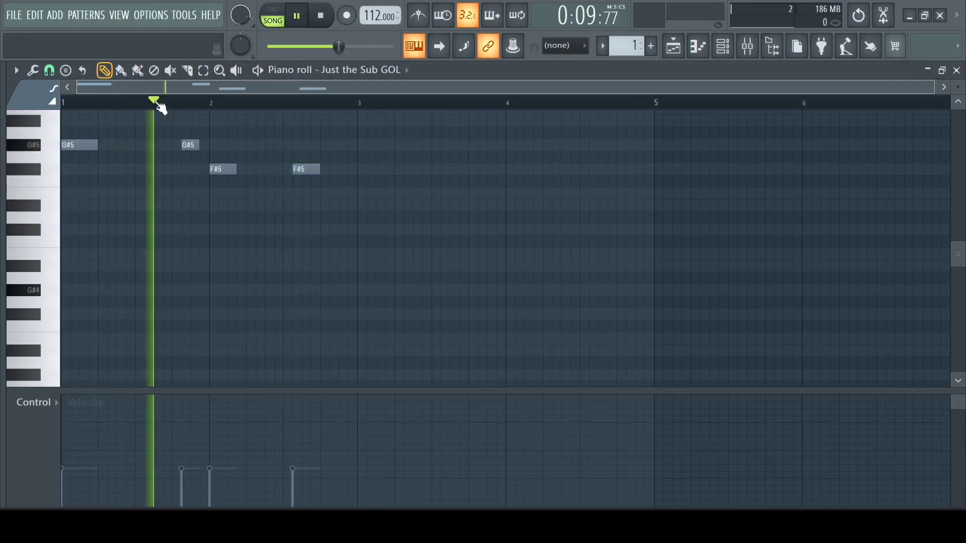
left_click_drag(314, 170, 222, 172)
left_click(317, 103)
left_click(201, 105)
Place a two-step C#5 note at the start of bar 3
left_click(365, 232)
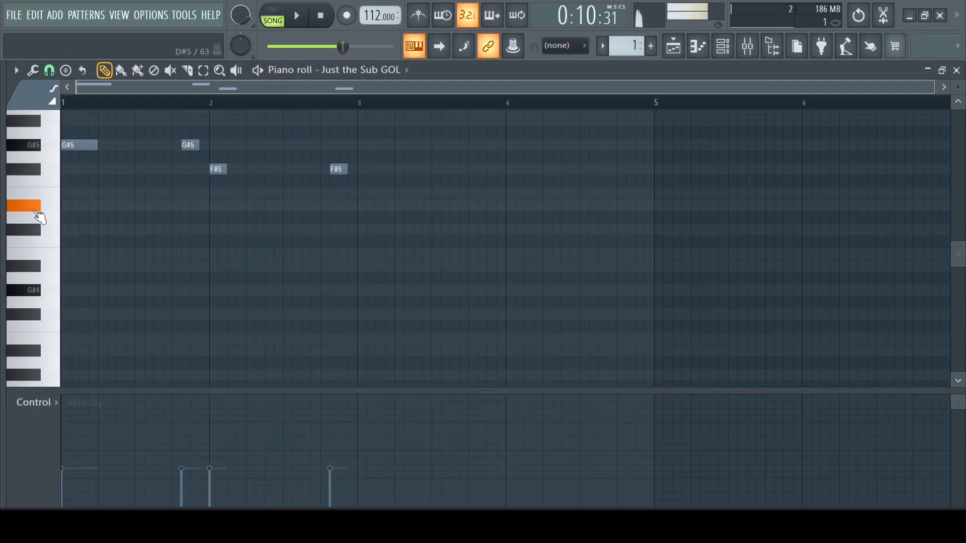
key("space")
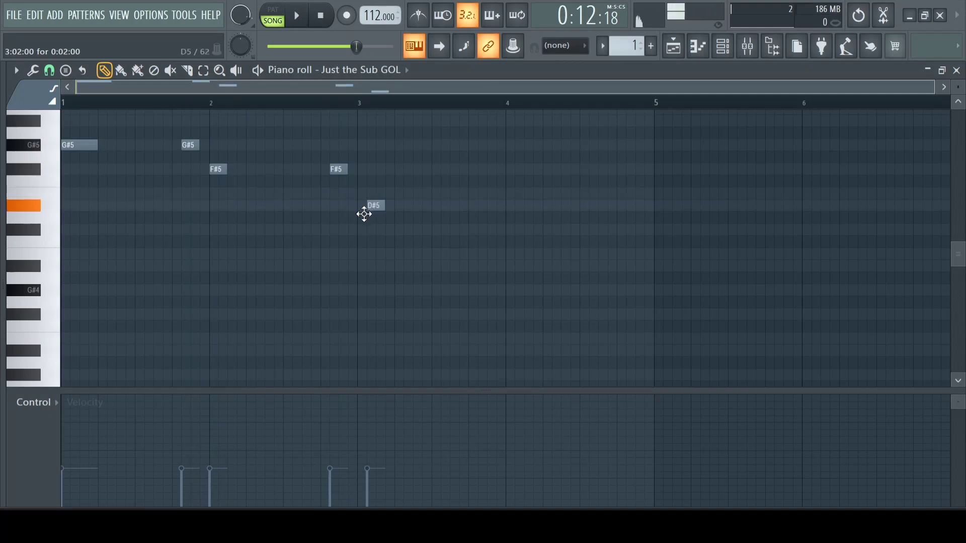
key("space")
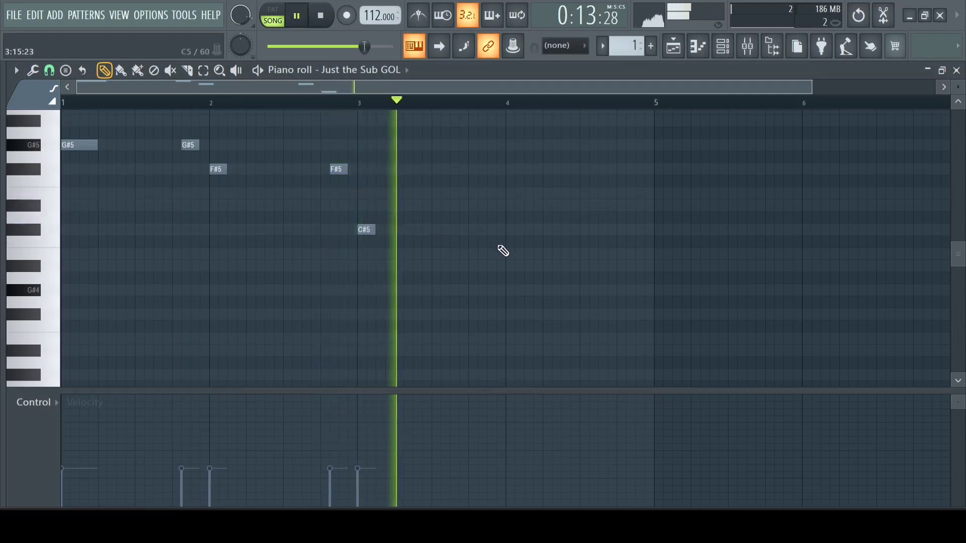
Add a two-step D#5 note at step 14 of bar 3 and a two-step E5 note at the start of bar 4
left_click(489, 231)
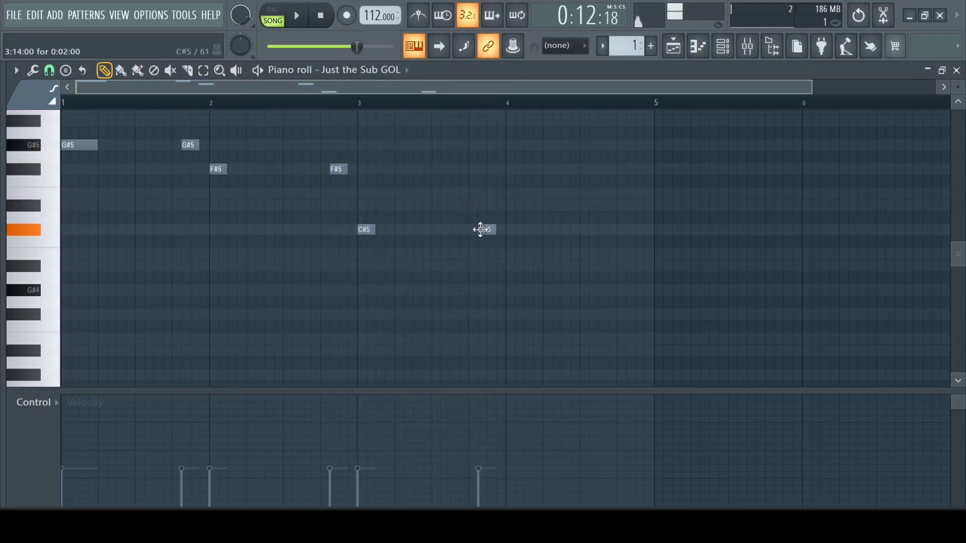
key("space")
left_click(499, 169)
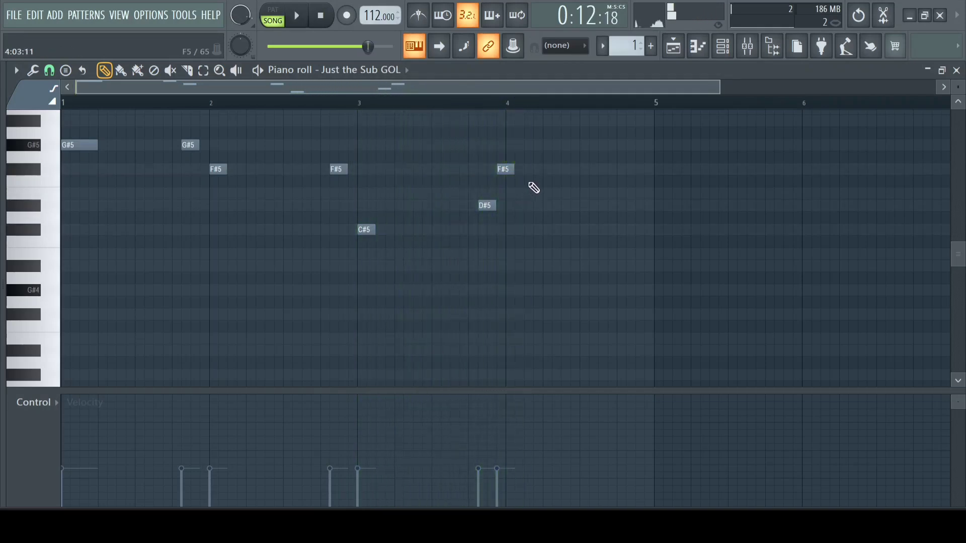
left_click_drag(504, 169, 511, 194)
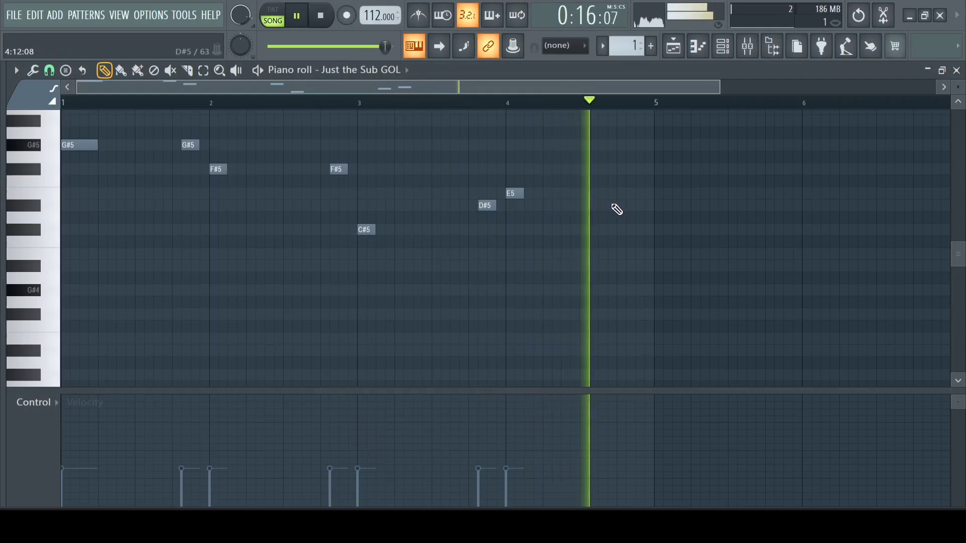
Add a two-step F#5 note at step 14 of bar 4
key("space")
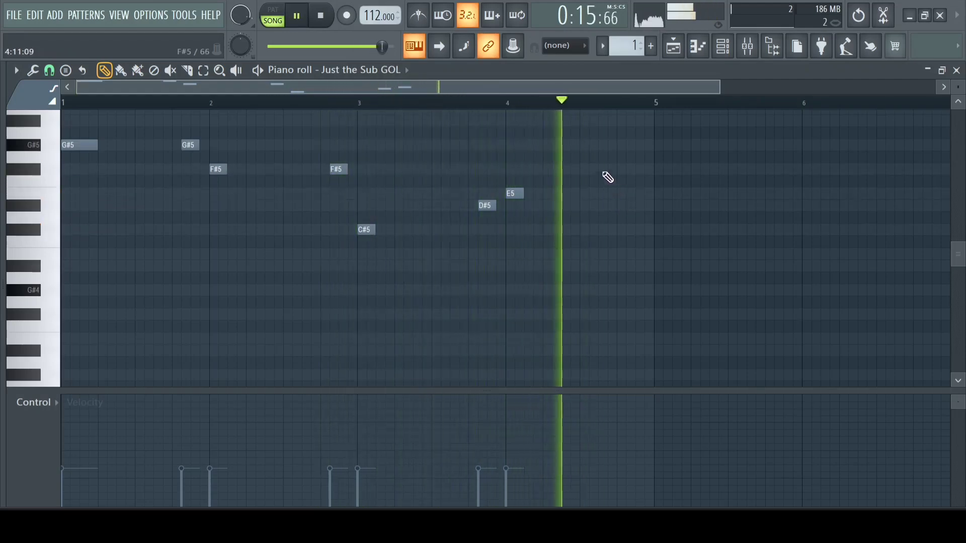
key("space")
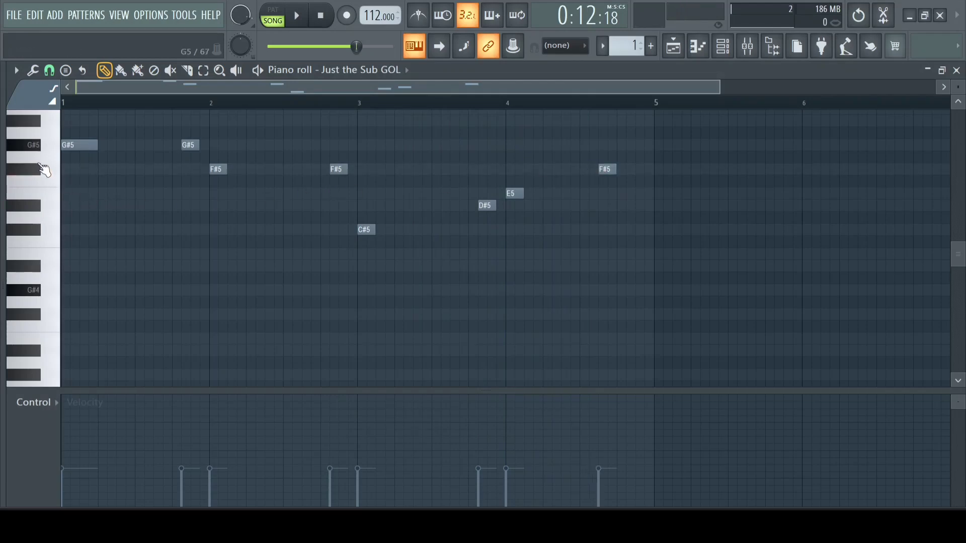
key("space")
left_click(573, 103)
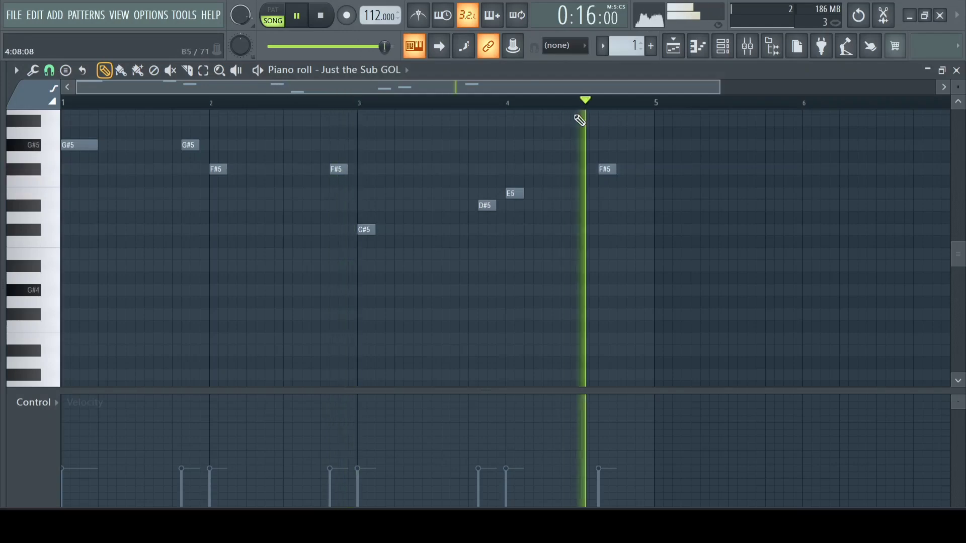
left_click(563, 103)
left_click_drag(606, 168, 636, 176)
Add a two-step note in bar 4, lower it an octave to F#4, and place it at step 10
key("space")
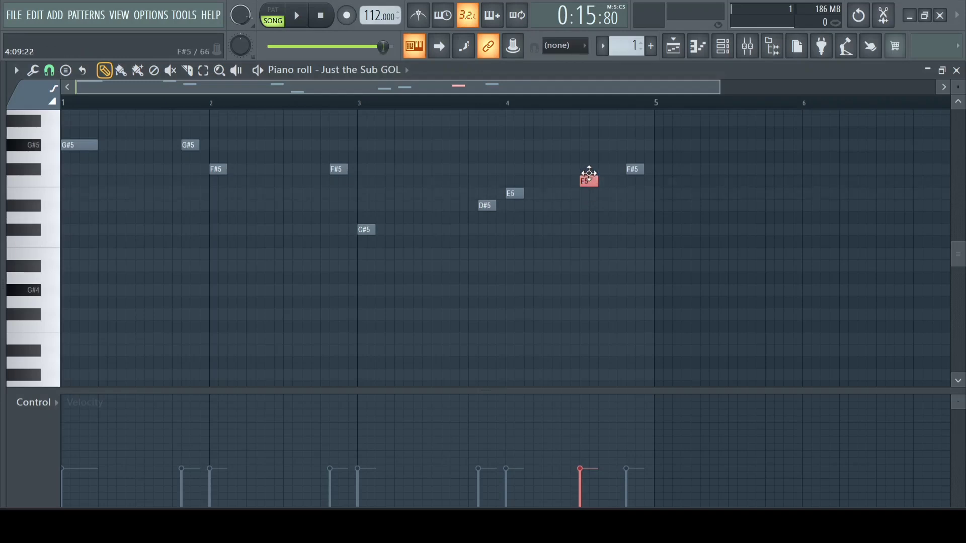
key("ctrl+Down")
key("space")
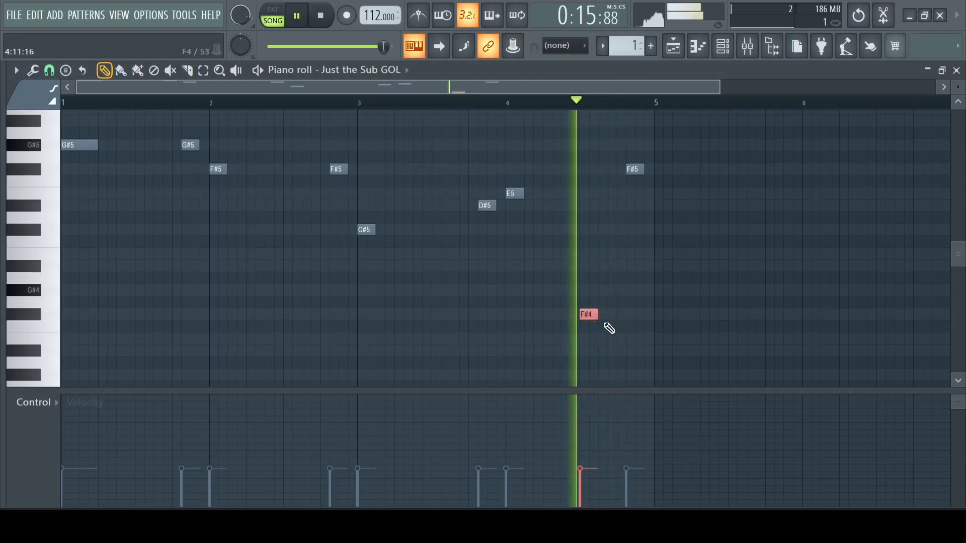
key("space")
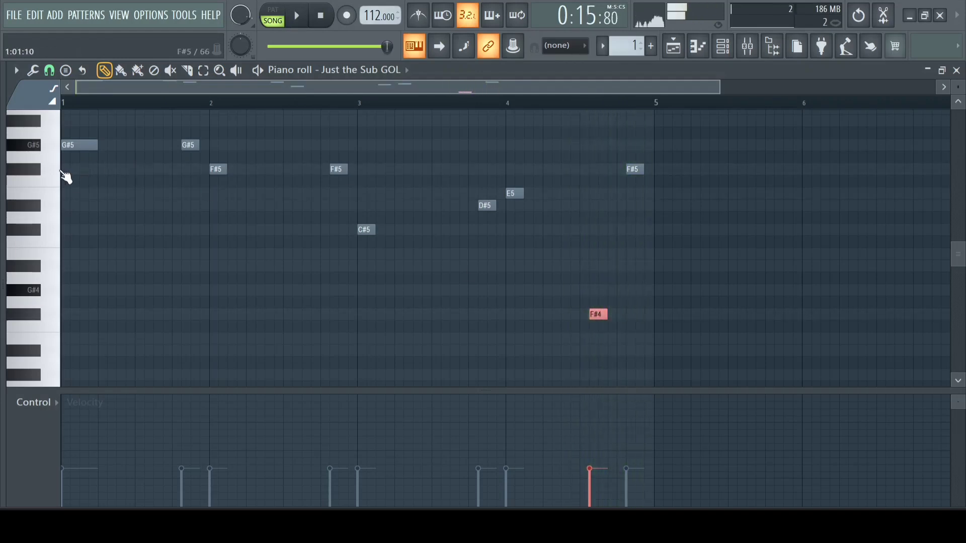
Play the arrangement from just before bar 5 to hear the sub line with the loop, then reopen Pattern 1's notes
key("space")
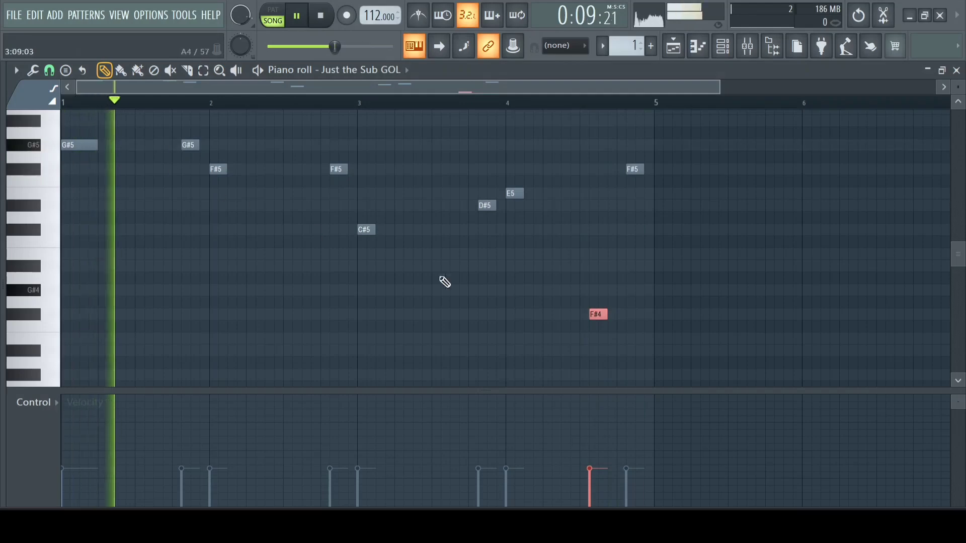
key("F5")
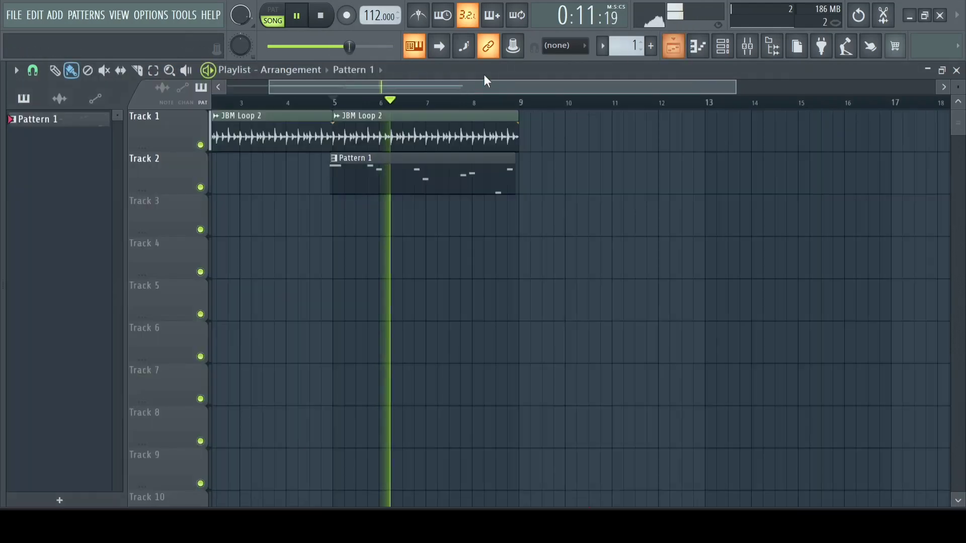
left_click(322, 103)
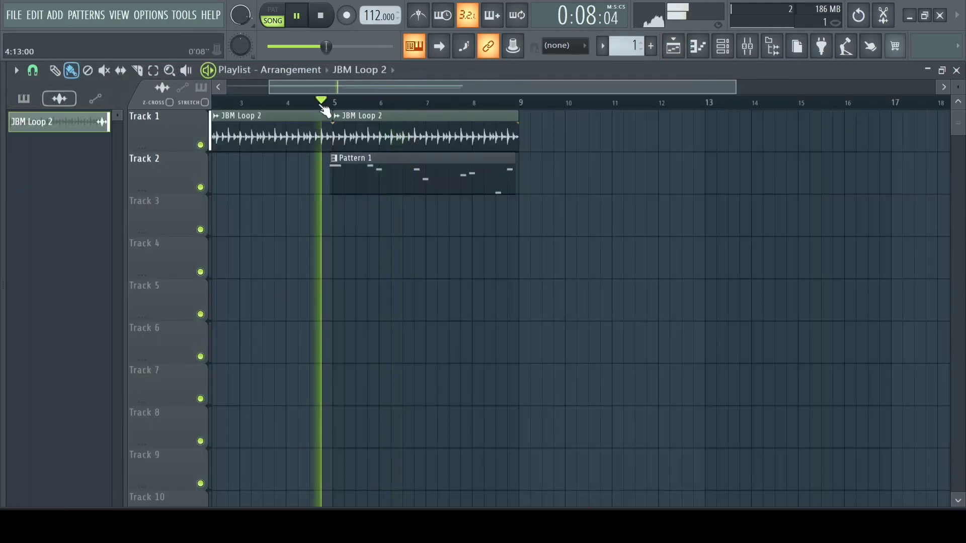
double_click(391, 179)
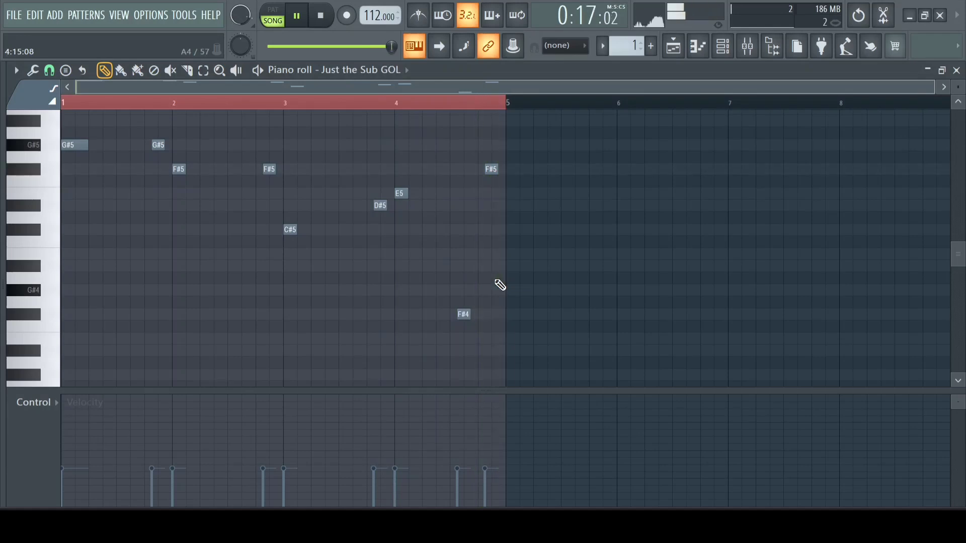
Duplicate the JBM Loop 2 and Pattern 1 clips from bars 5–8 into bars 9–12 of the playlist
left_click(678, 41)
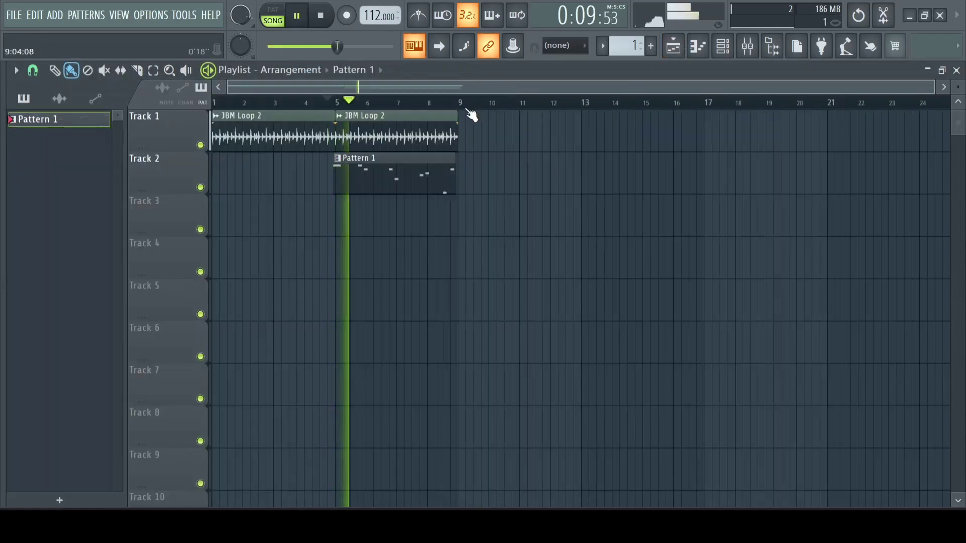
left_click_drag(470, 112, 366, 166)
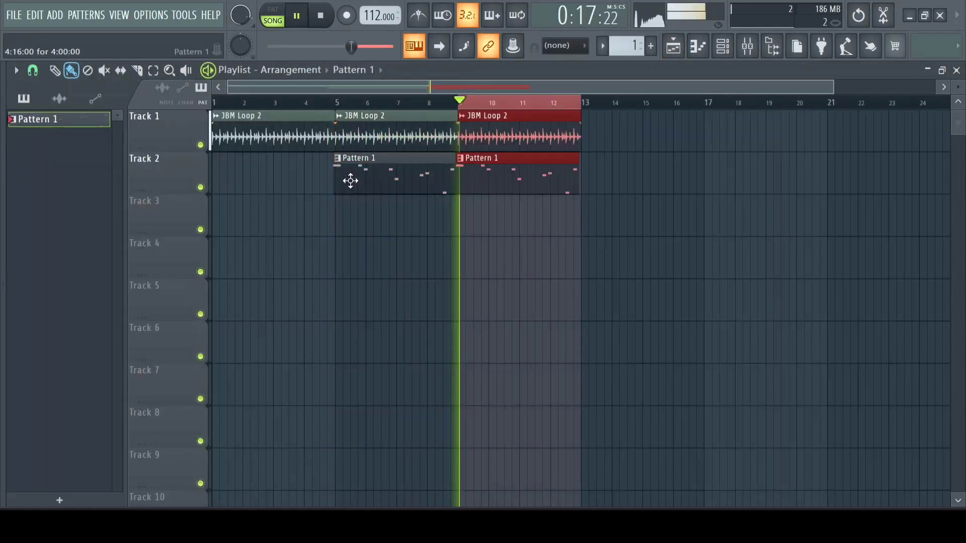
key("ctrl+b")
left_click(336, 102)
Raise the velocity of all Pattern 1 sub notes with level scaling
double_click(401, 186)
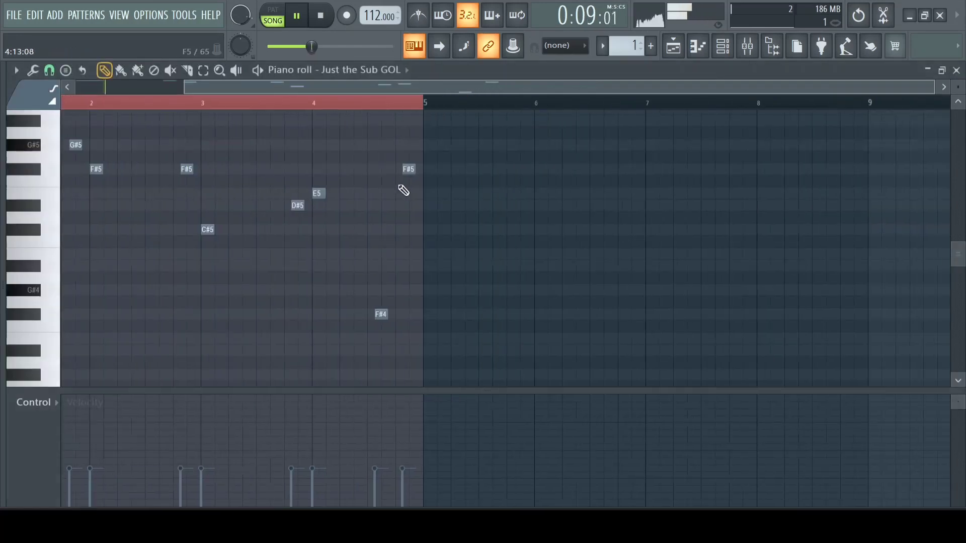
key("alt+x")
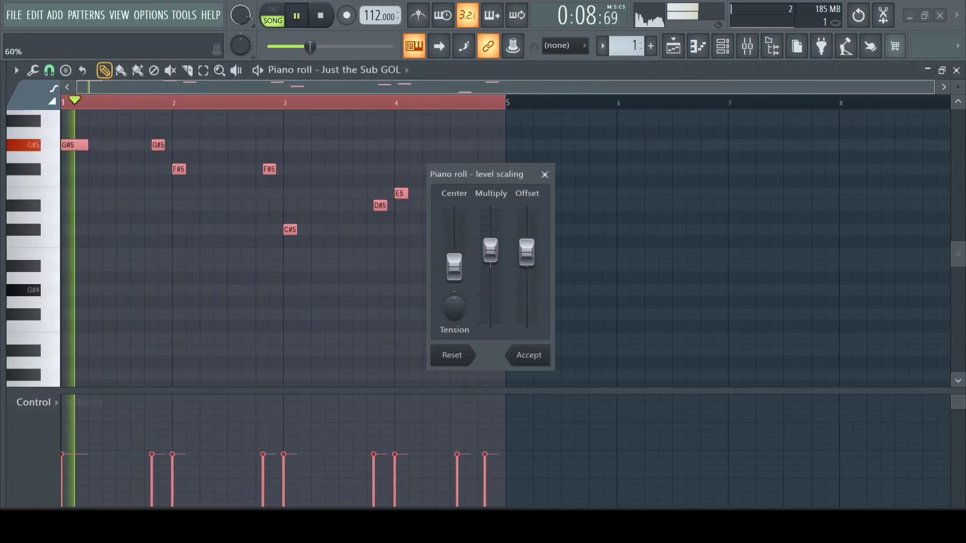
left_click(525, 358)
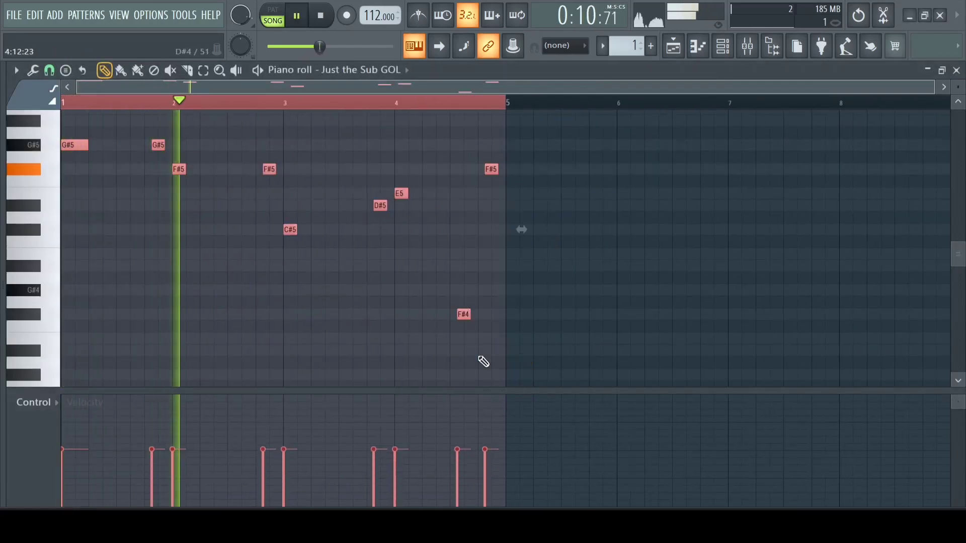
Scale the sub notes' velocities up once more and transpose all of them down one octave
scroll(276, 243, "up", 4)
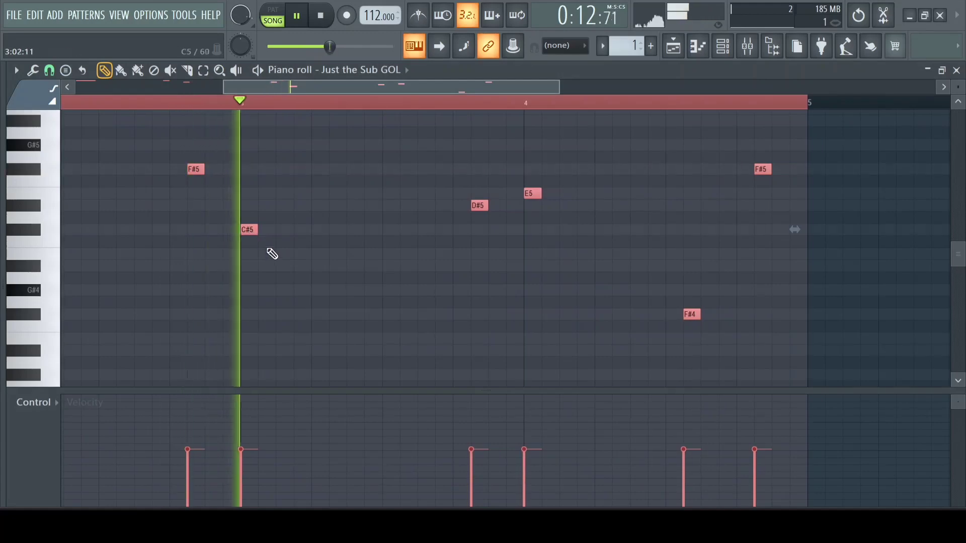
scroll(272, 254, "down", 5)
key("alt+x")
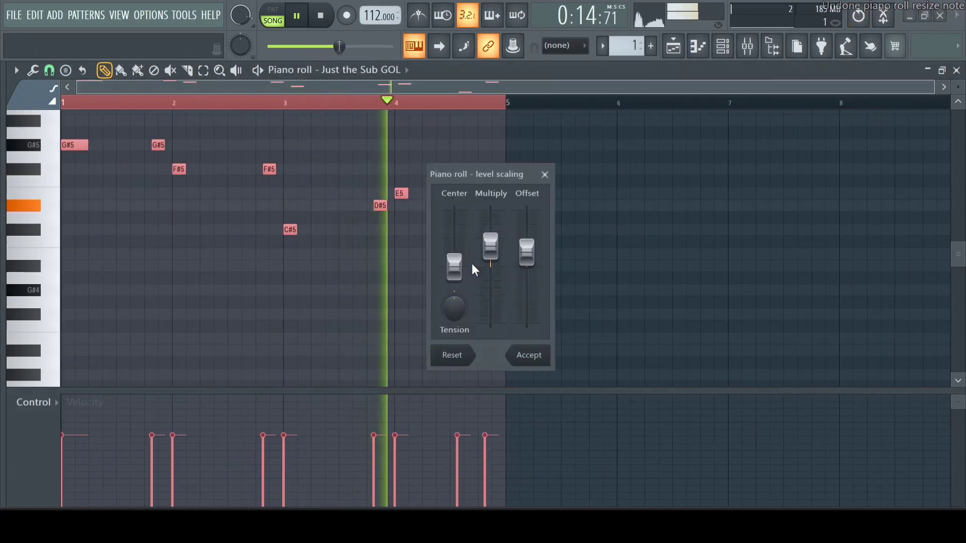
left_click(539, 358)
key("ctrl+Down")
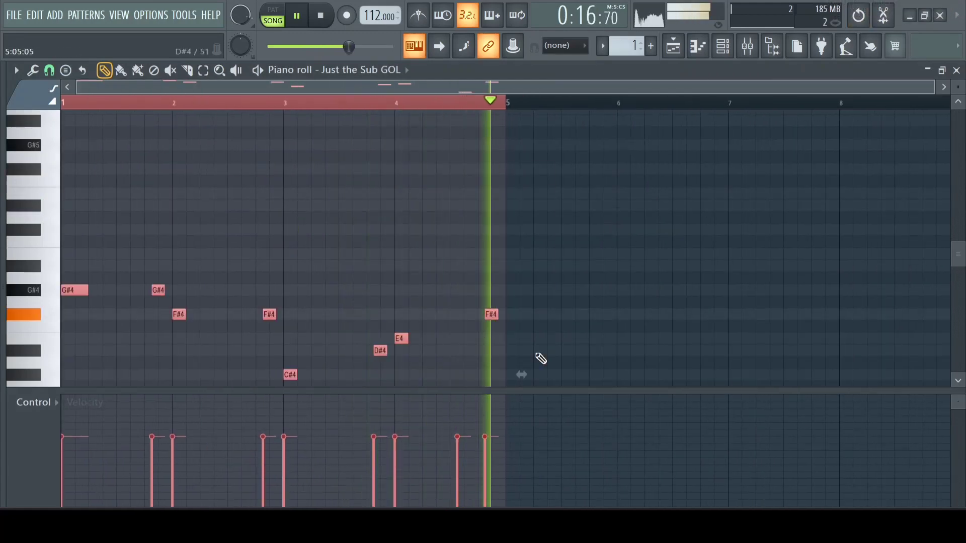
Insert Fruity Stereo Shaper in slot 1 of the Just the Sub GOL mixer track
left_click(753, 47)
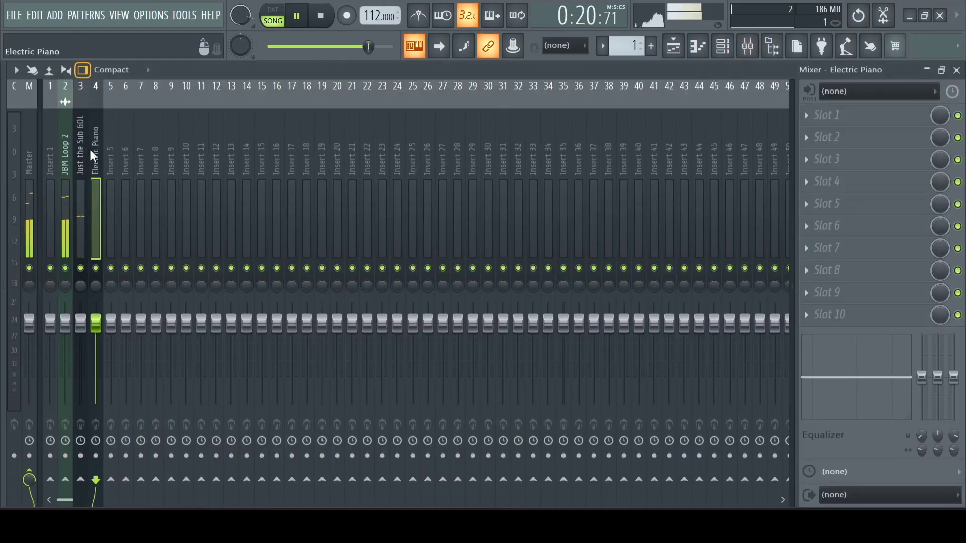
key("Left")
left_click(868, 118)
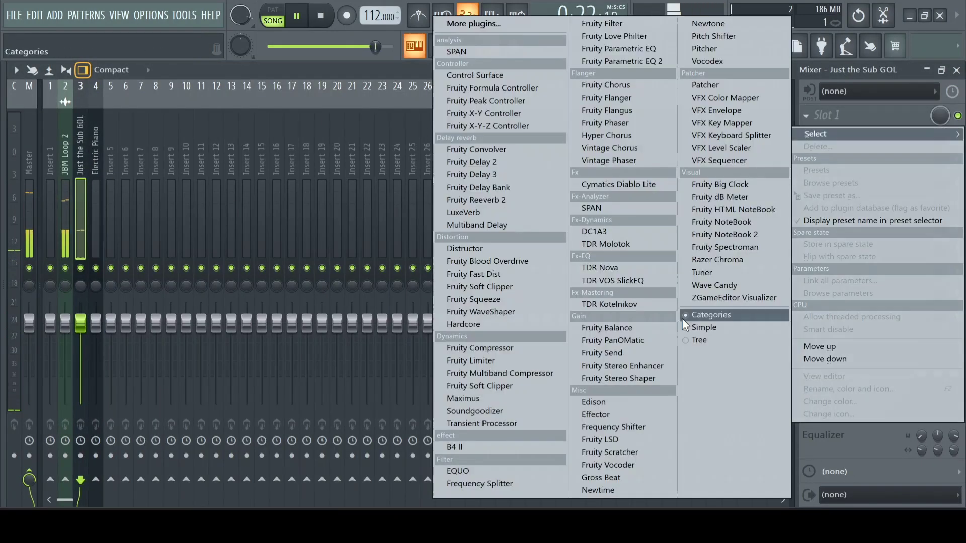
left_click(664, 378)
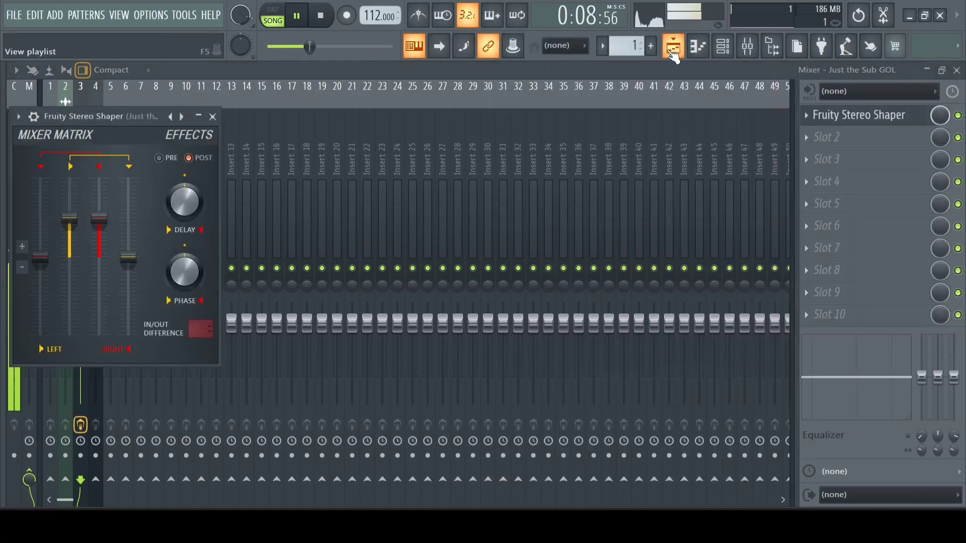
Extend the Pattern 1 sub notes so that each one runs up to the start of the following note
left_click(673, 46)
key("space")
double_click(428, 184)
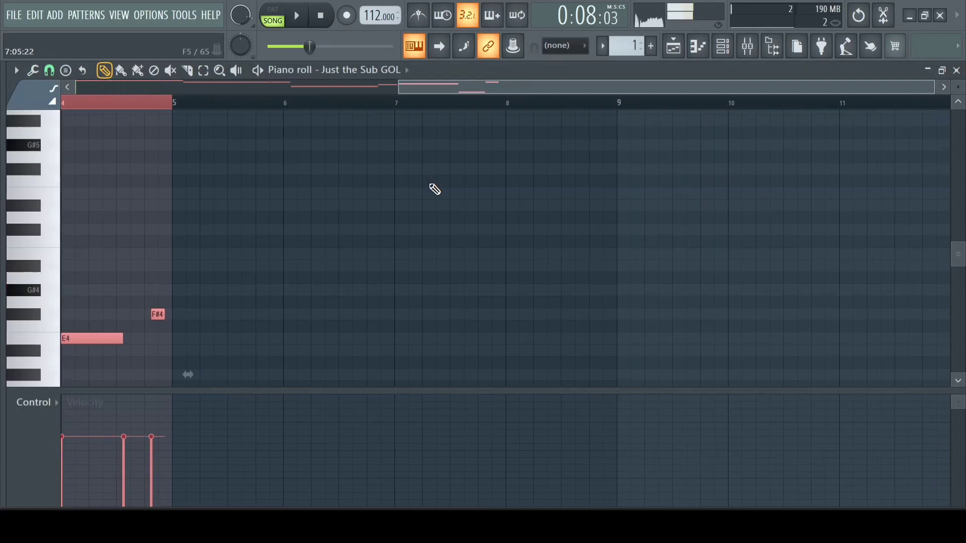
scroll(552, 209, "down", 3)
scroll(662, 196, "up", 1)
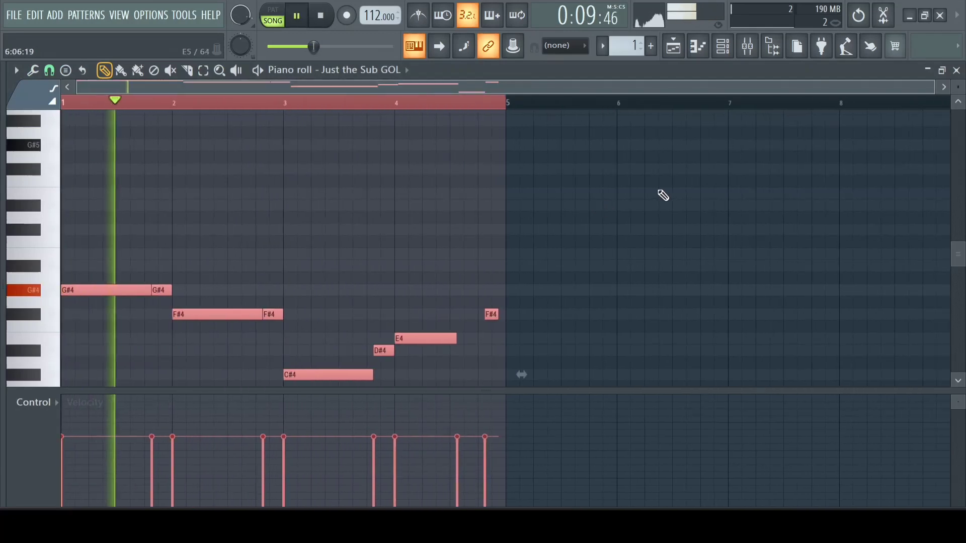
Raise the Just the Sub GOL mixer track's volume slightly and switch its Fruity Stereo Shaper to the Delay preset
left_click(747, 46)
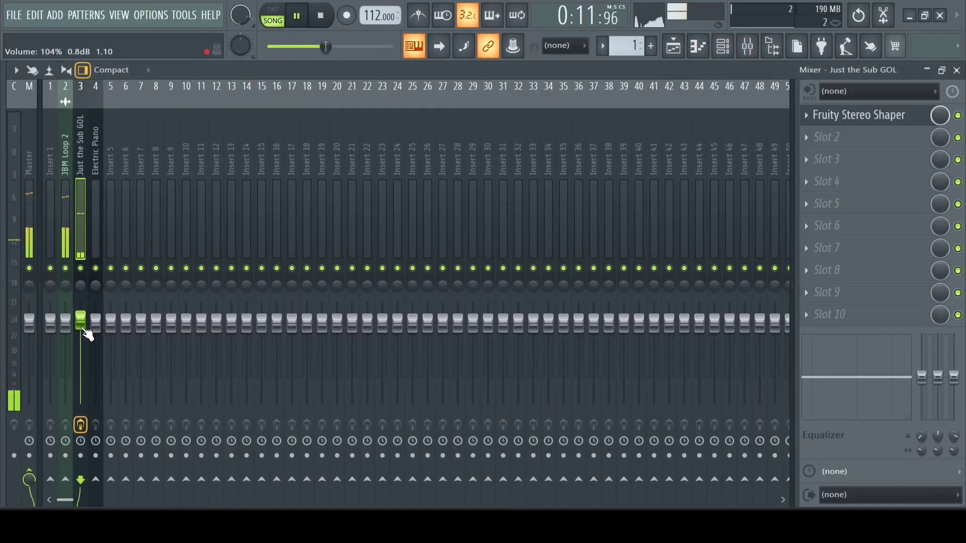
left_click(861, 116)
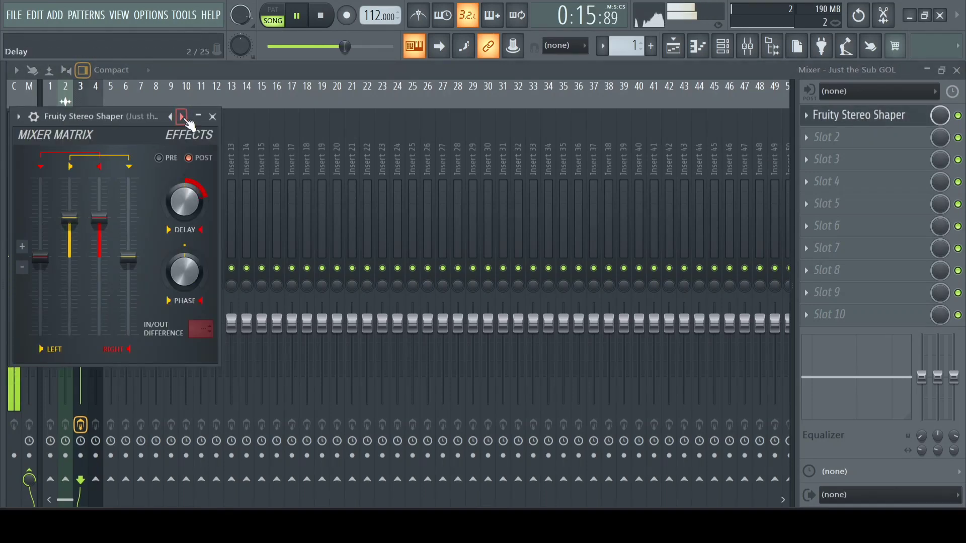
left_click(213, 117)
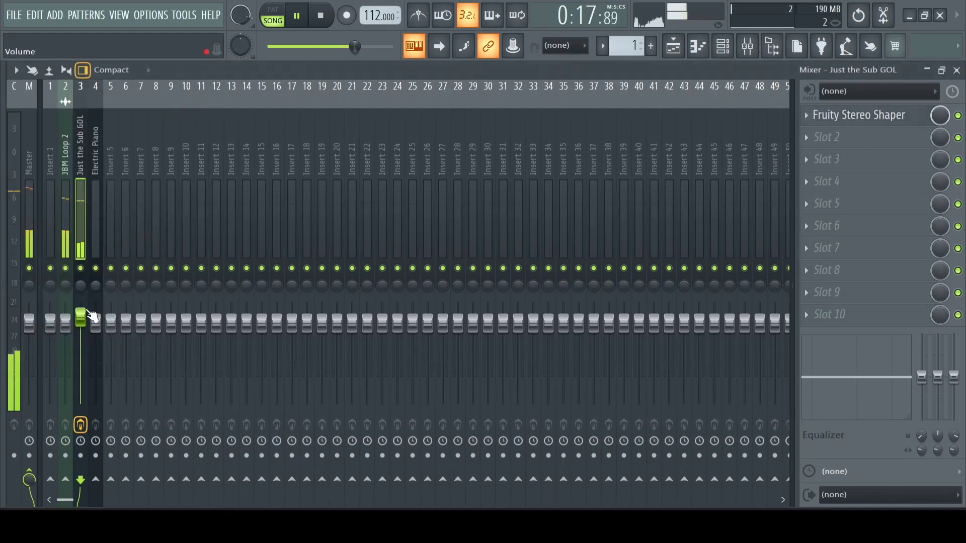
Add a Purity instrument channel to the channel rack
left_click(688, 44)
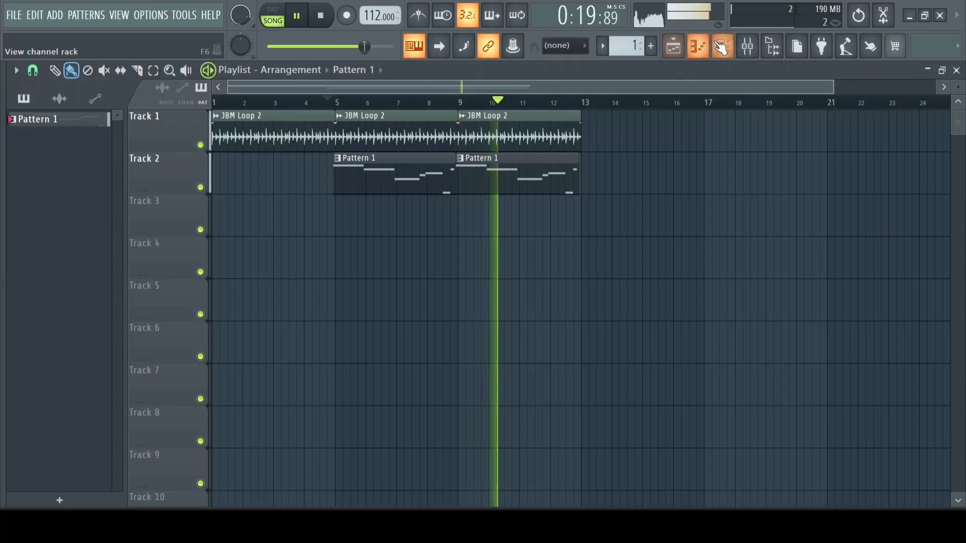
left_click(697, 45)
left_click(118, 182)
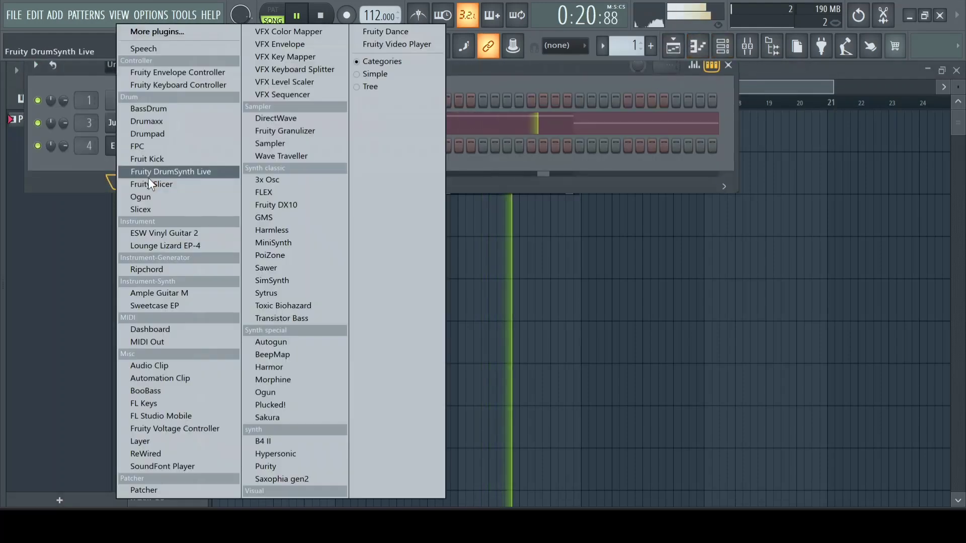
left_click(276, 468)
left_click_drag(276, 156, 283, 83)
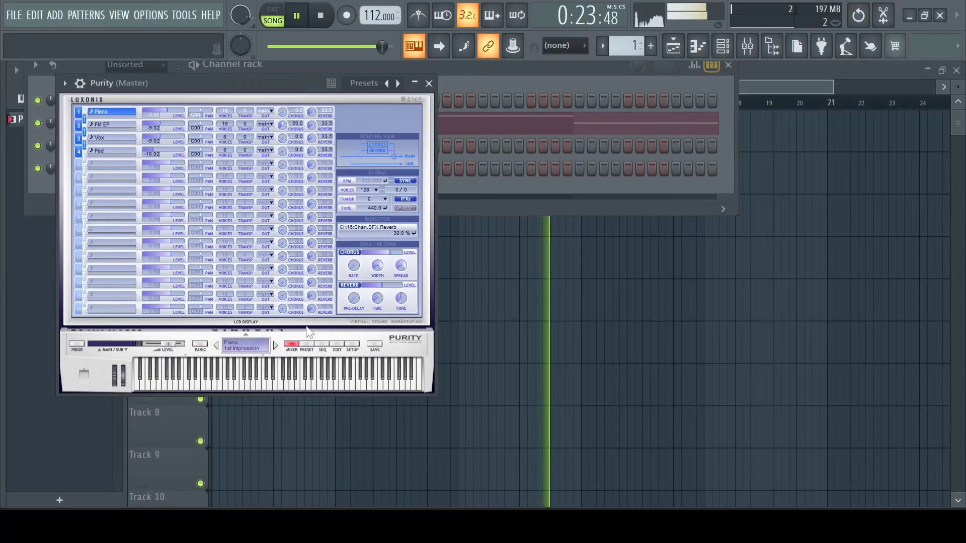
Load the ST Fast Strings preset from Purity's Strings category and lower the Purity channel's volume
left_click(307, 346)
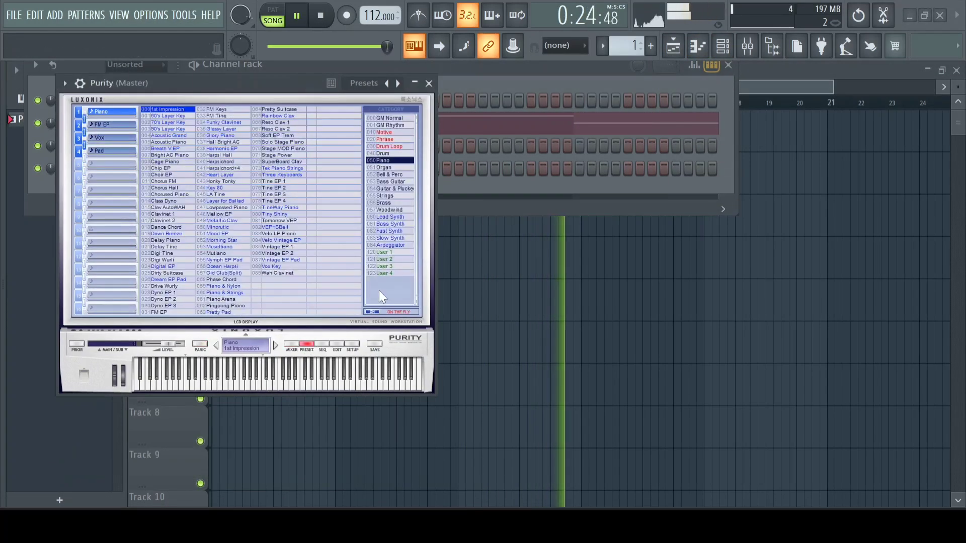
left_click(394, 196)
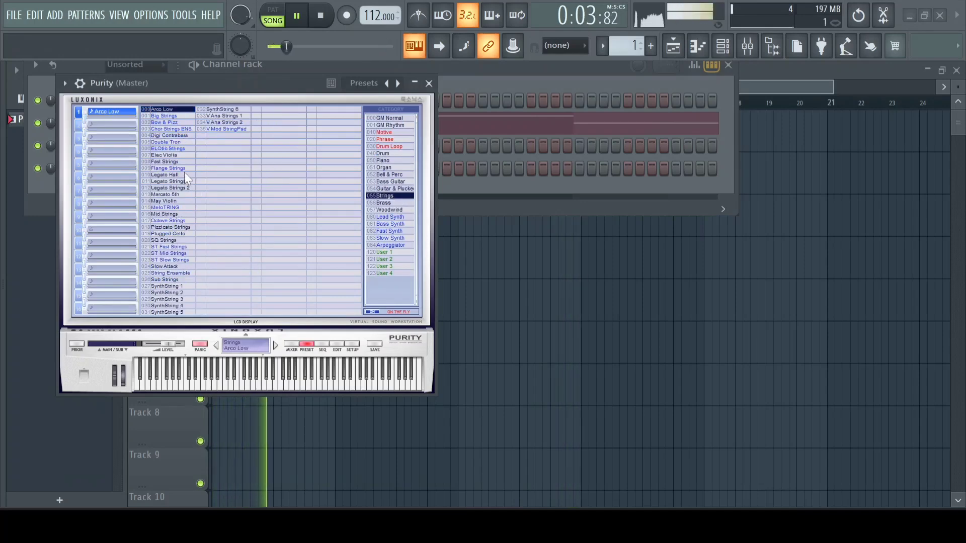
left_click(180, 247)
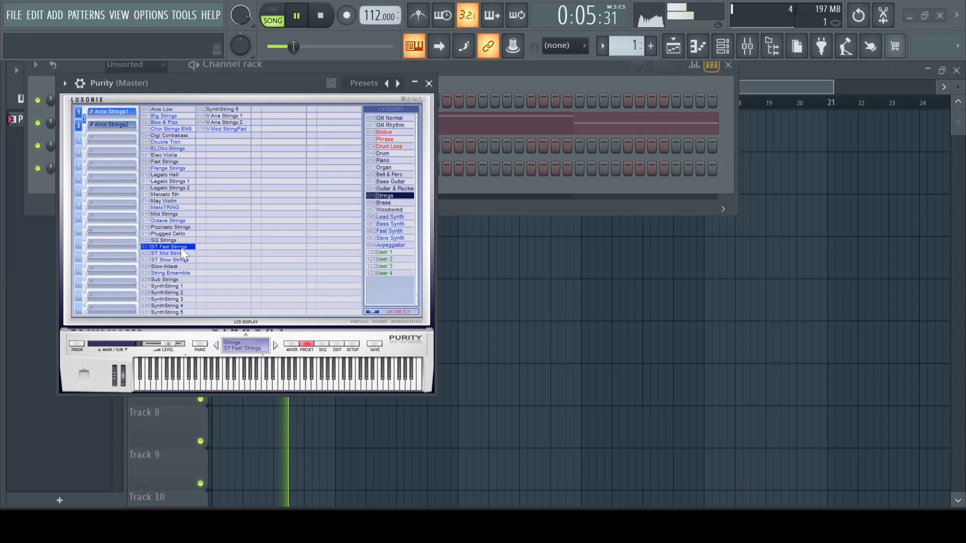
left_click(429, 83)
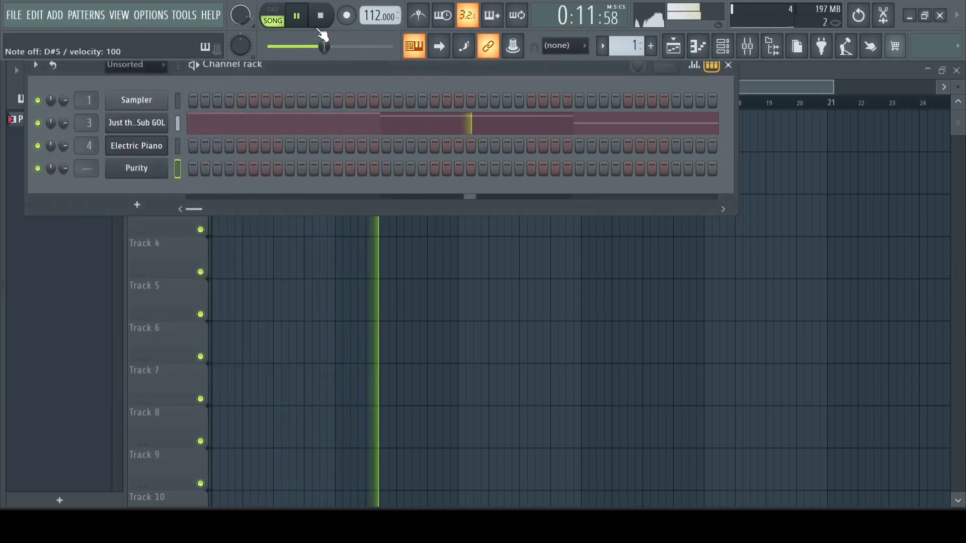
left_click_drag(63, 168, 63, 176)
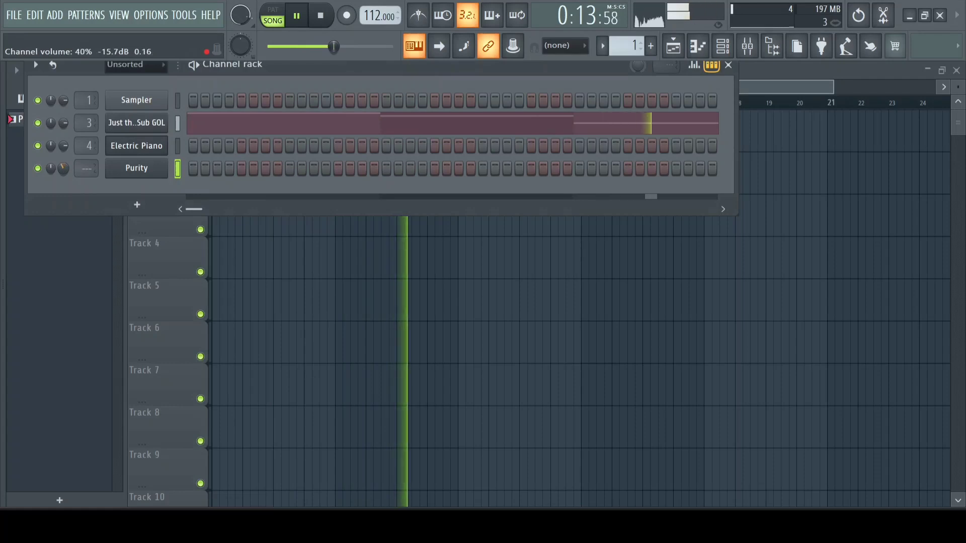
scroll(68, 169, "up", 3)
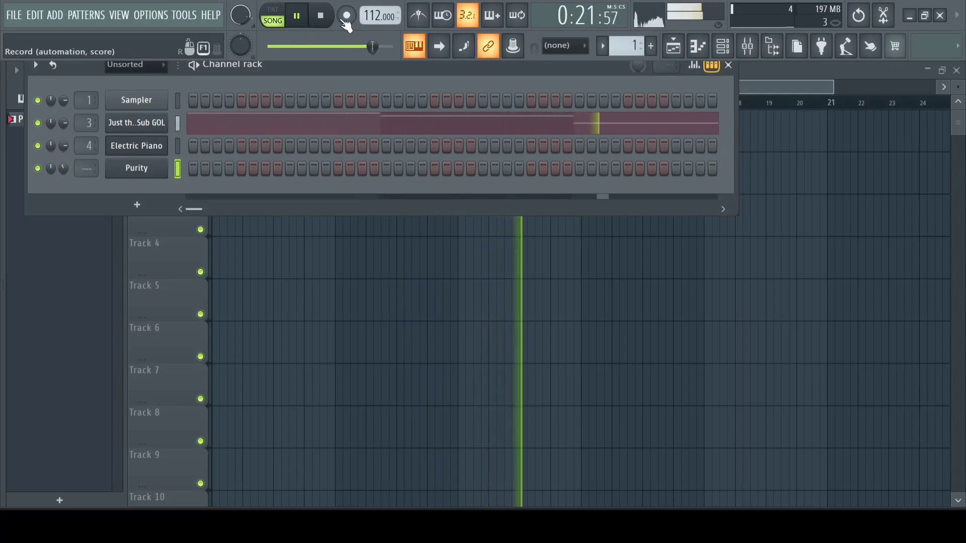
Record a sustained G#5 Purity note into Pattern 2 across the first four bars of the song
left_click(320, 16)
left_click(346, 18)
scroll(642, 43, "up", 1)
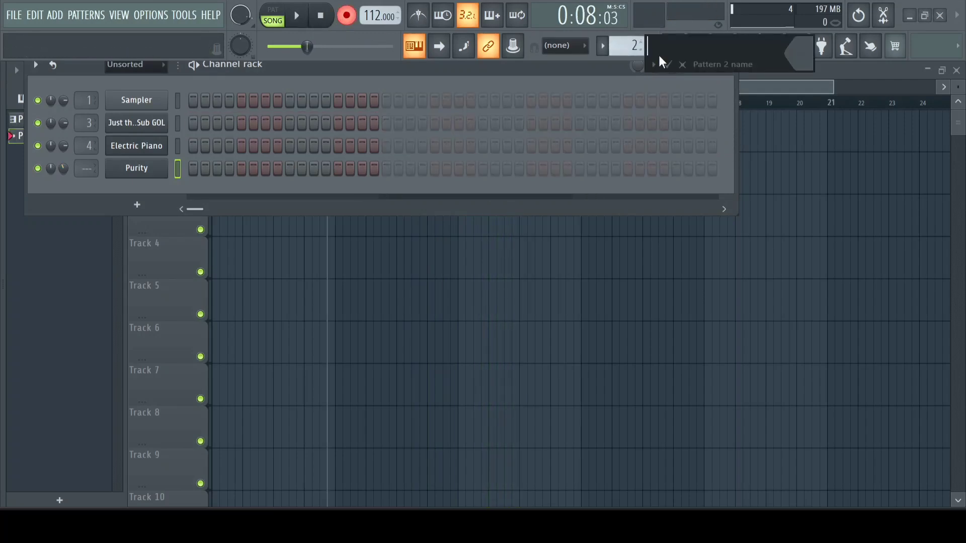
left_click(673, 47)
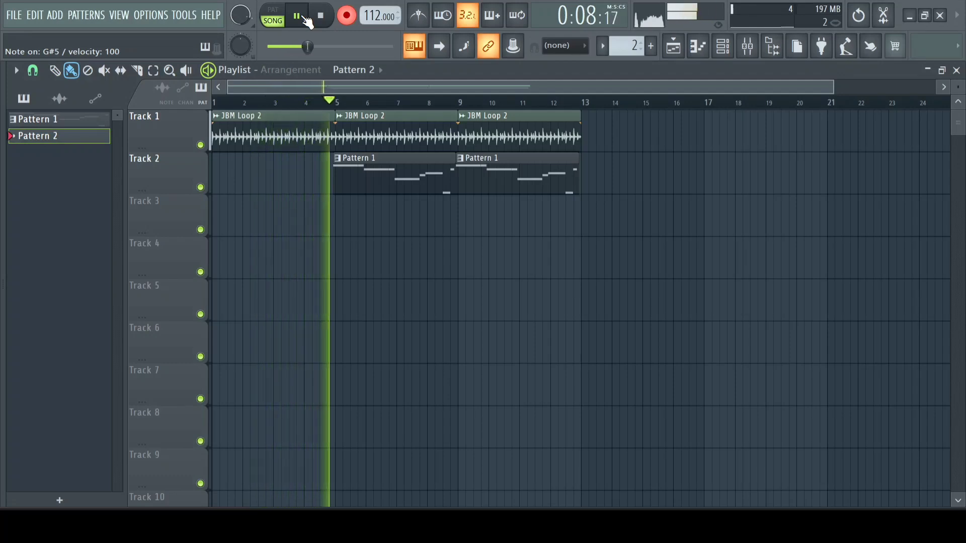
left_click(308, 21)
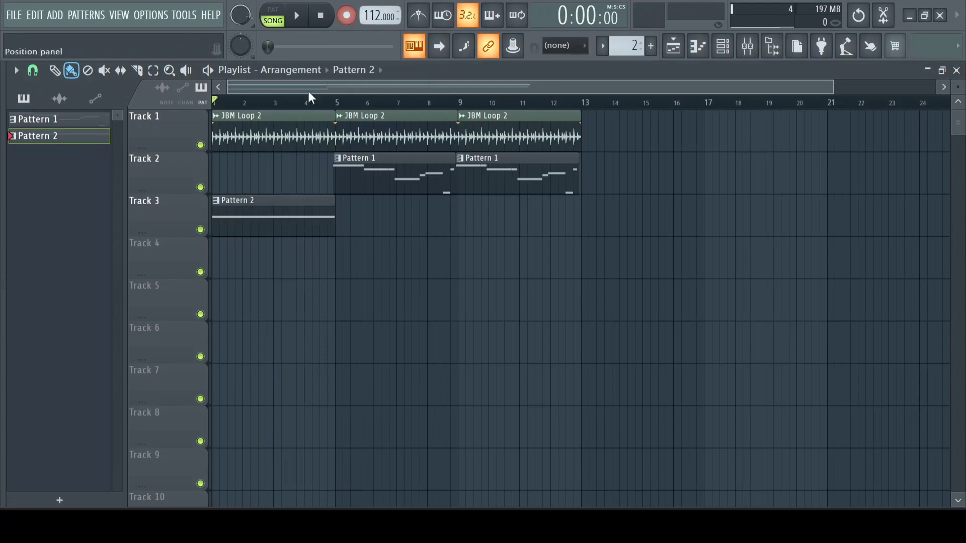
Quantize the recorded G#5 note in Pattern 2 and extend its end to the start of bar 5
double_click(303, 221)
key("ctrl+a")
key("alt+q")
left_click(558, 356)
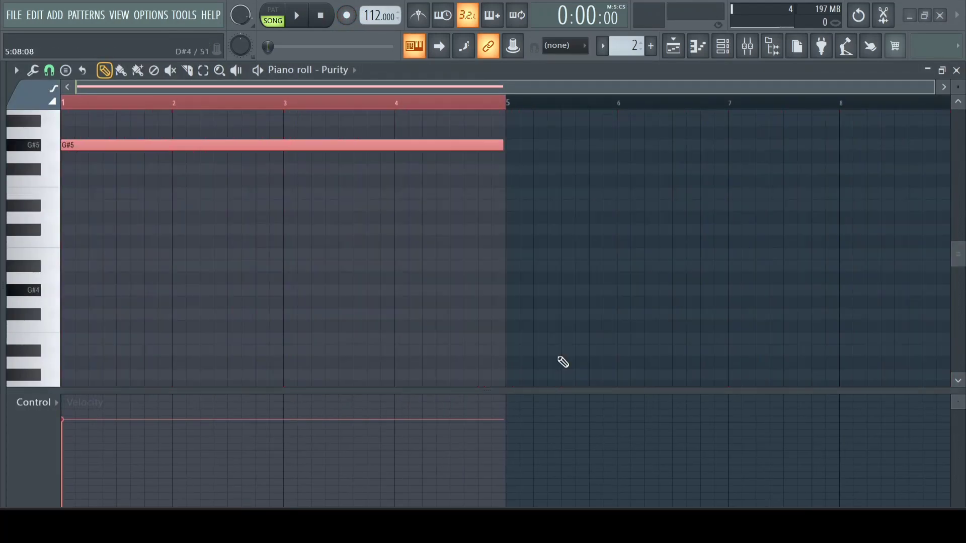
scroll(508, 267, "up", 8)
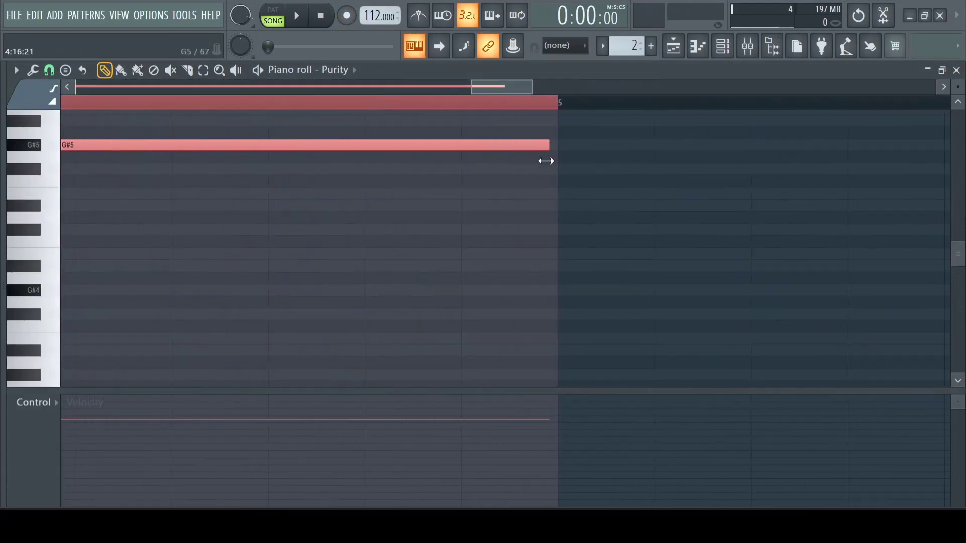
Duplicate the Pattern 2 clip twice on Track 3 so that the clips run up to bar 13
left_click(673, 46)
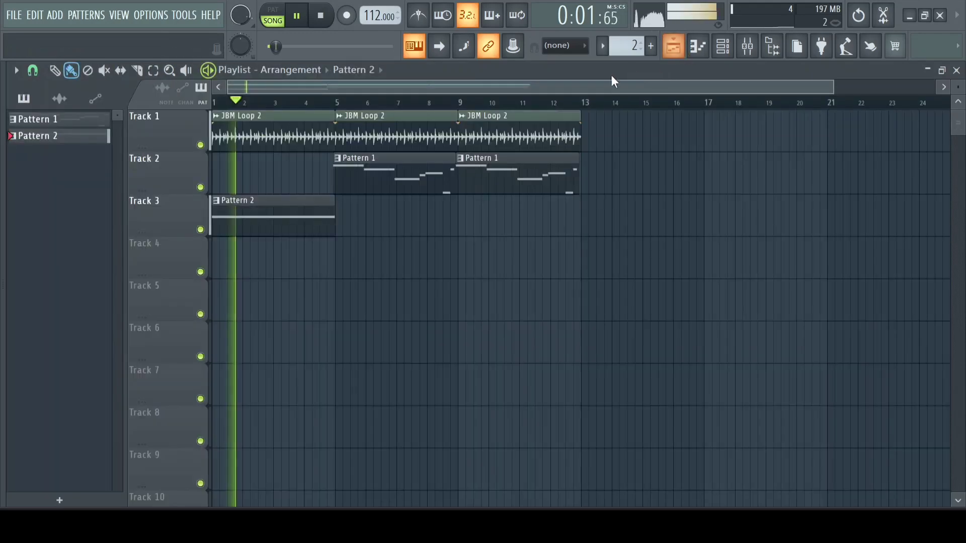
left_click_drag(407, 217, 301, 256)
key("ctrl+b")
key("ctrl+b")
Add a four-bar D#5 note below the G#5 in Pattern 2 and scale down its velocity
double_click(421, 217)
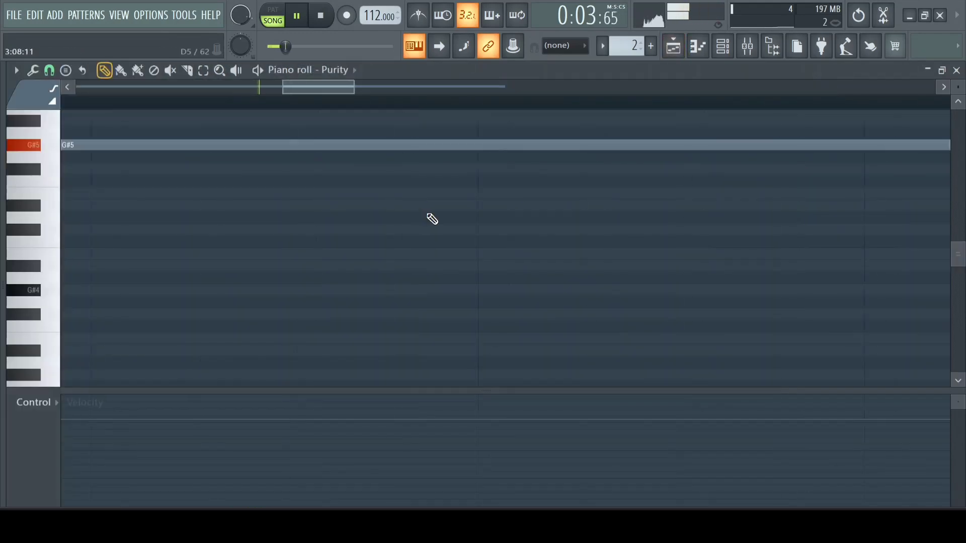
scroll(95, 198, "down", 6)
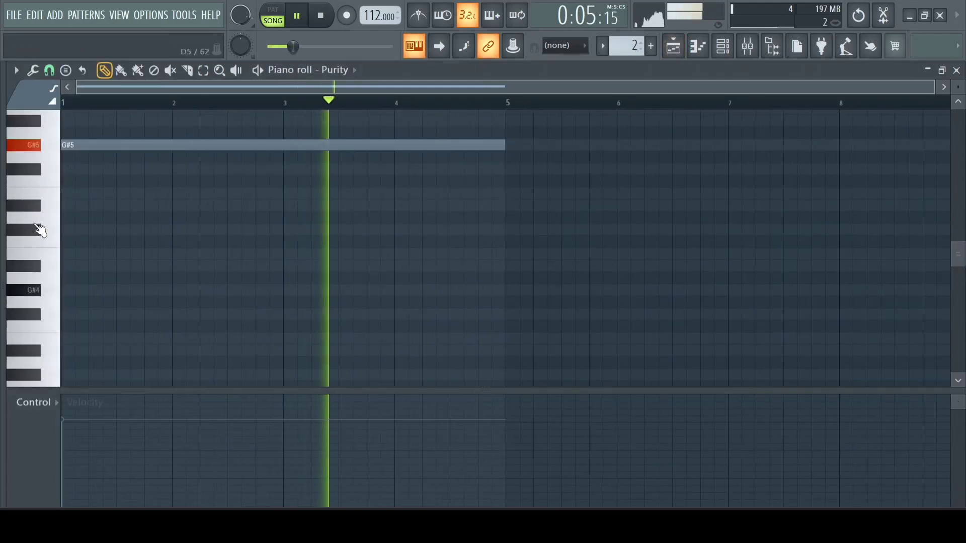
left_click(75, 207)
right_click(267, 209)
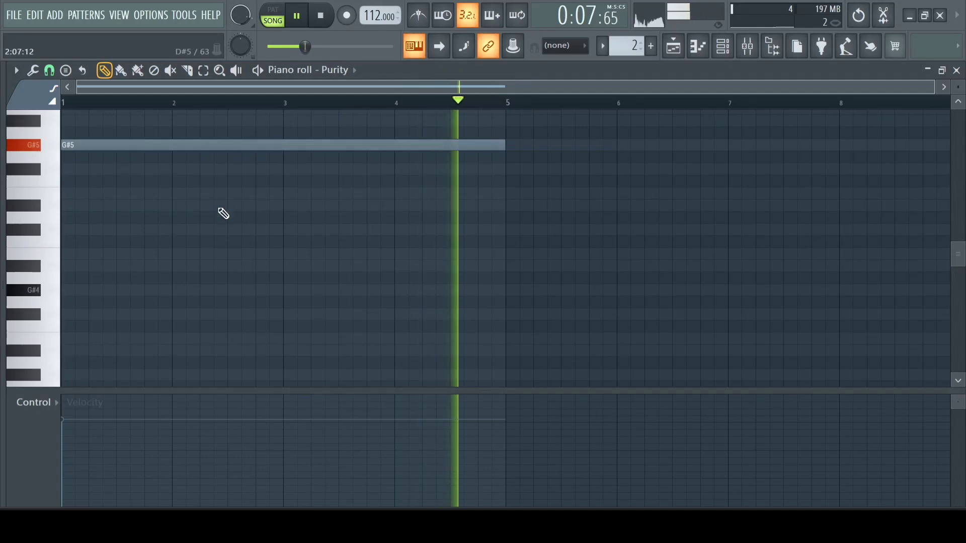
left_click_drag(96, 206, 73, 206)
left_click_drag(180, 292, 252, 201)
key("alt+x")
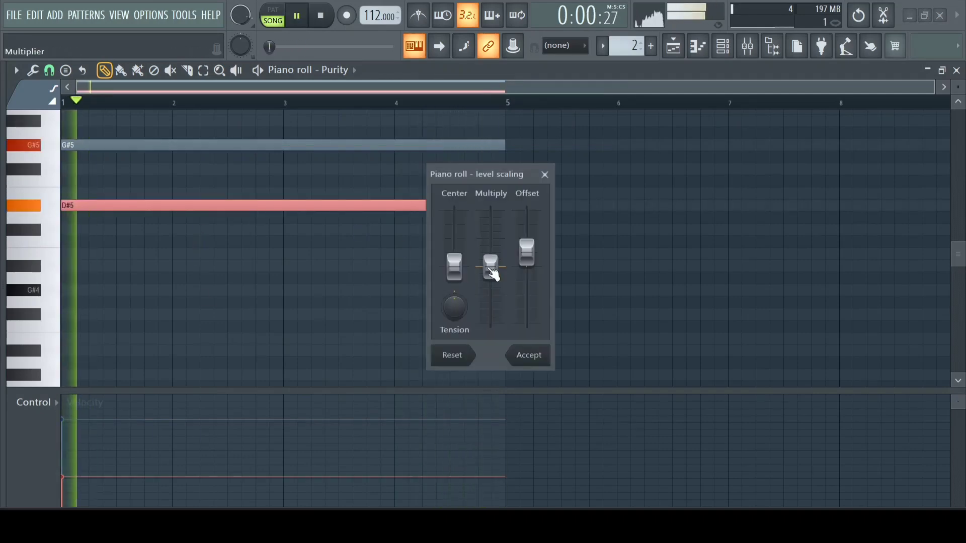
left_click(530, 356)
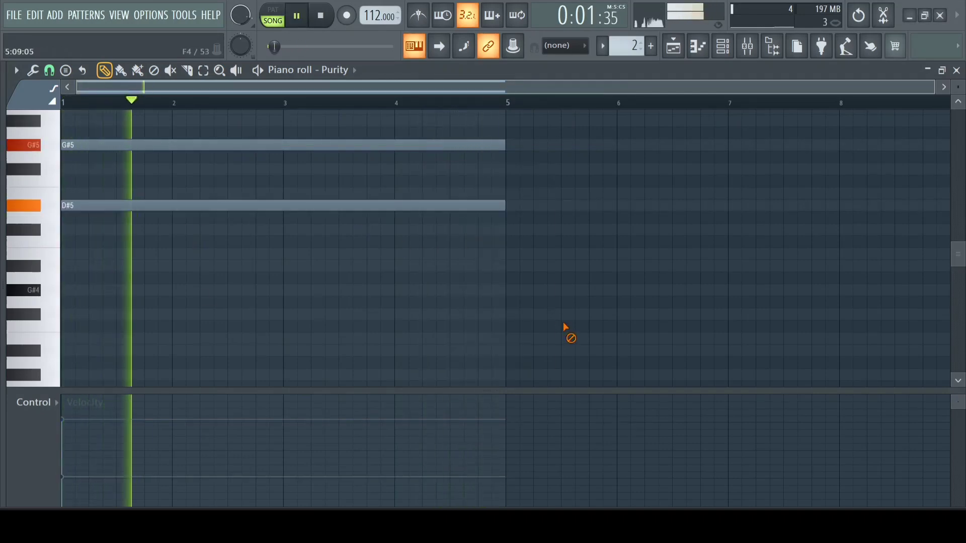
Route the Purity channel to mixer track 5
left_click(751, 50)
left_click(722, 55)
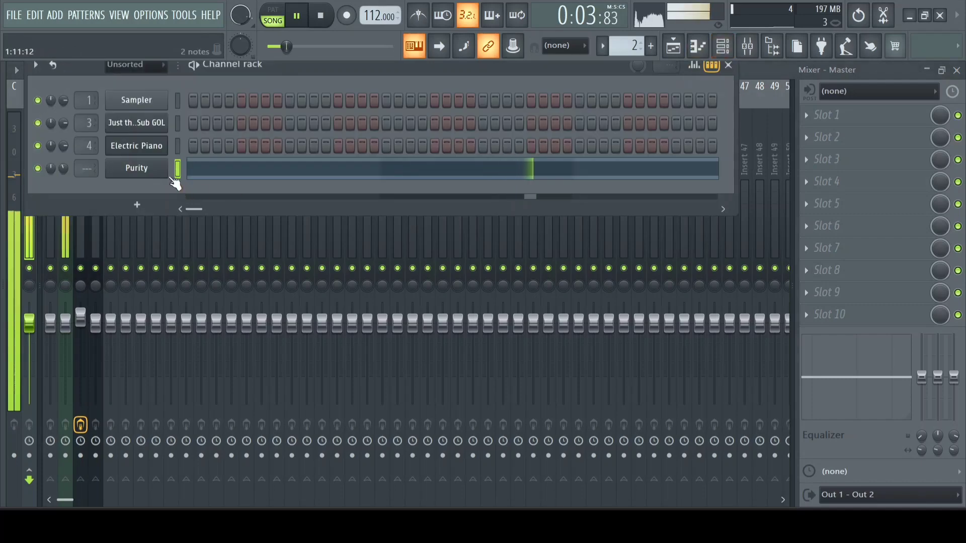
left_click(166, 168)
left_click(142, 110)
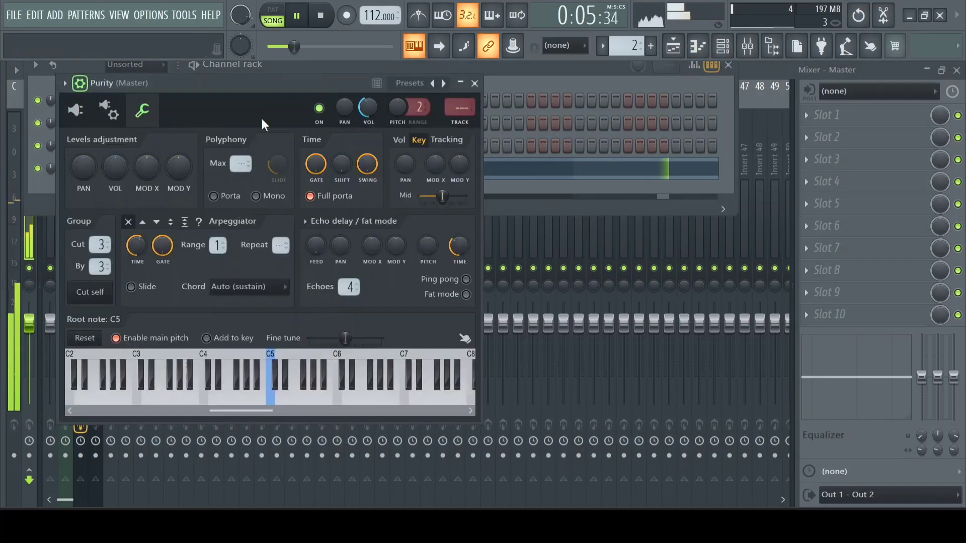
left_click(462, 124)
Load Fruity Reeverb 2 into the first effect slot of the Purity mixer track and set its wet level to 70%
left_click(854, 117)
mouse_move(845, 134)
left_click(529, 199)
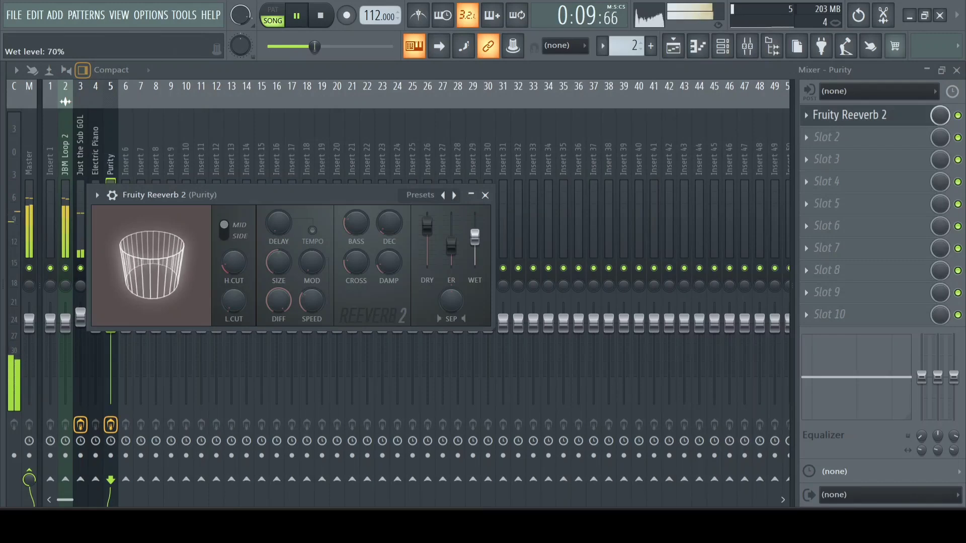
left_click(485, 195)
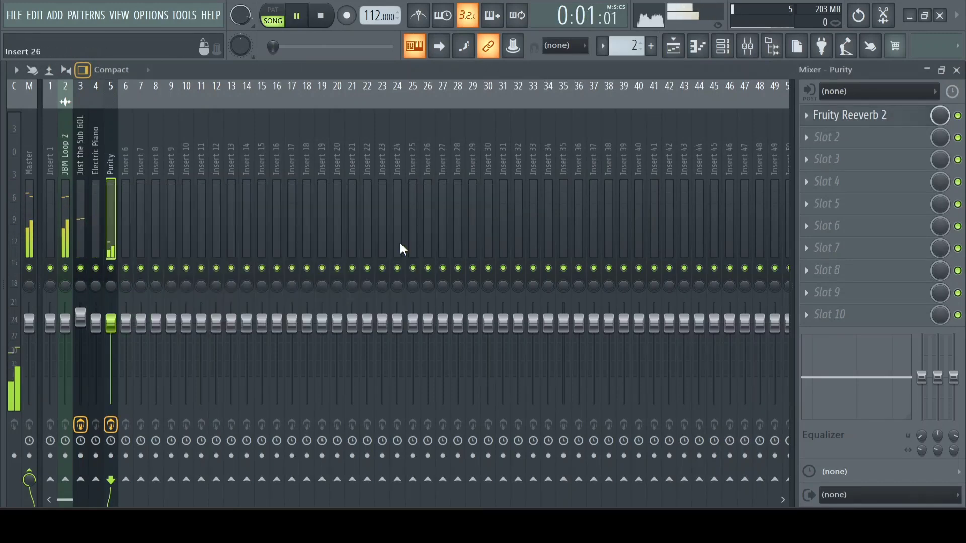
Change Purity's sound to the Analog PAD preset from the Slow Synth category and set its channel volume to 37%
left_click(723, 46)
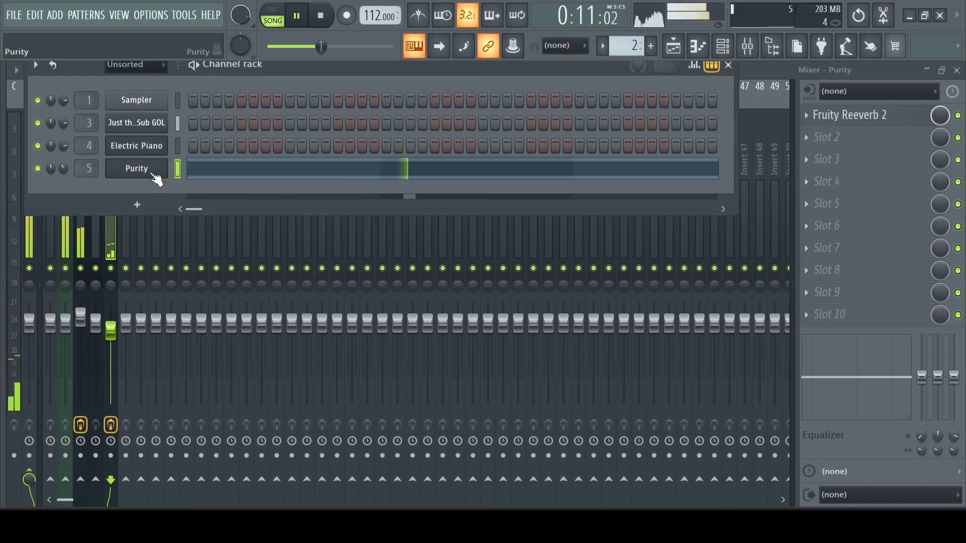
left_click(154, 174)
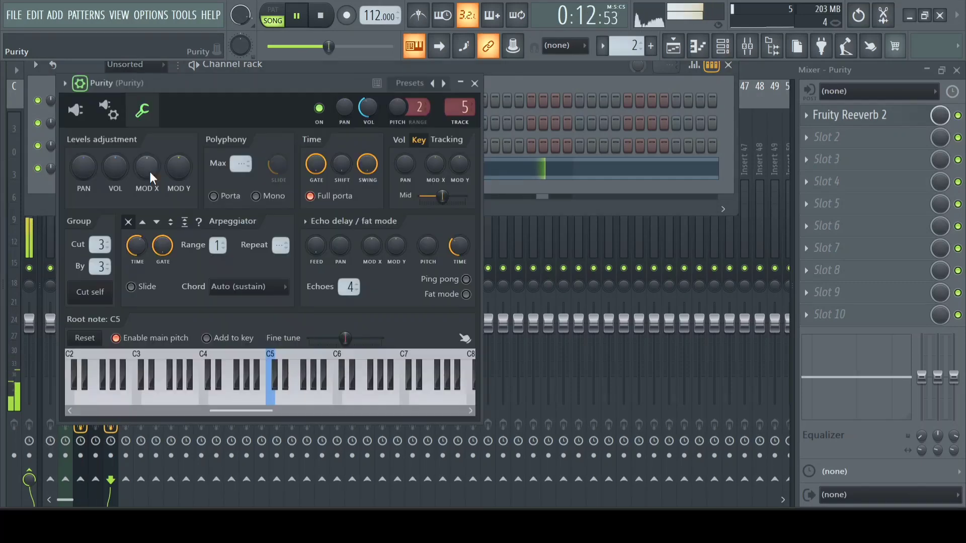
left_click(76, 110)
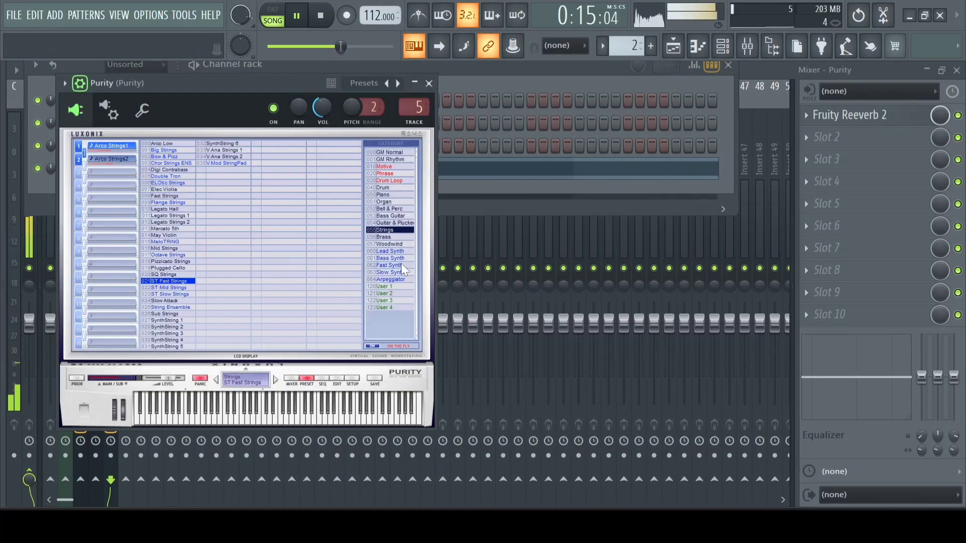
left_click(391, 272)
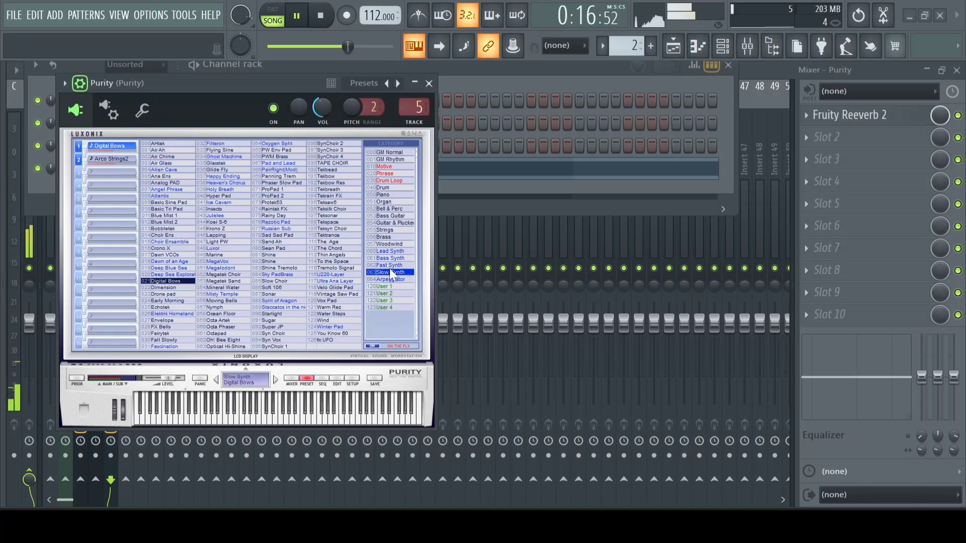
left_click(164, 182)
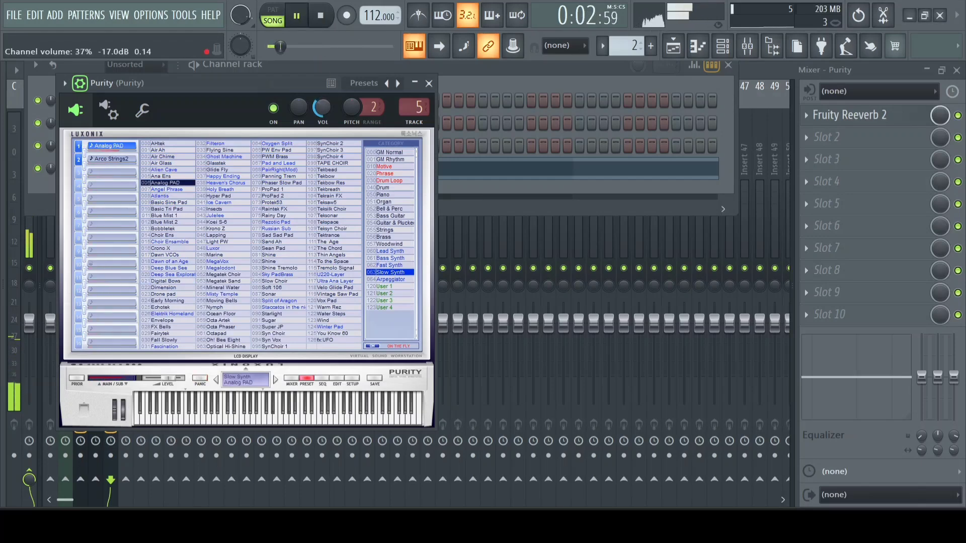
left_click(428, 83)
Copy all Pattern 1 notes from the Just the Sub GOL channel into the Electric Piano's piano roll
left_click(673, 46)
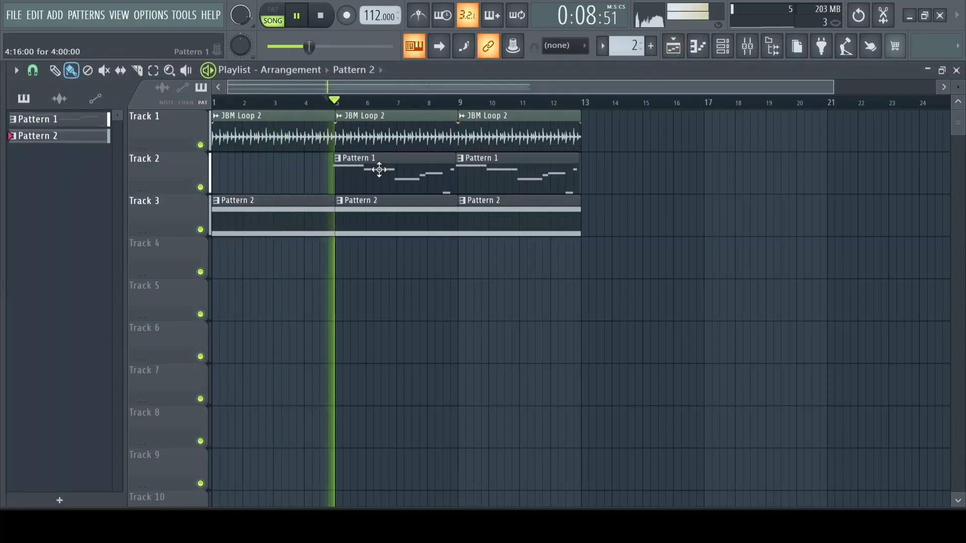
double_click(381, 169)
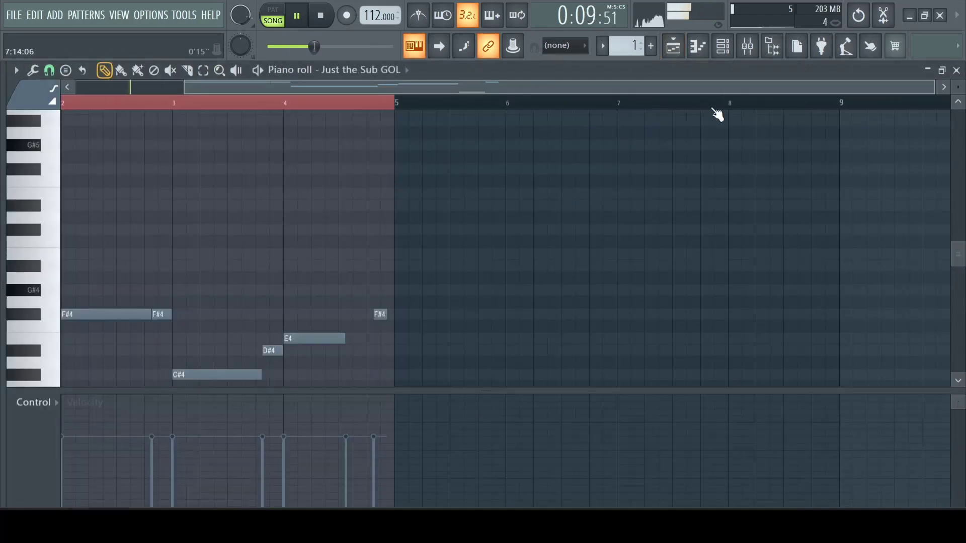
left_click(727, 55)
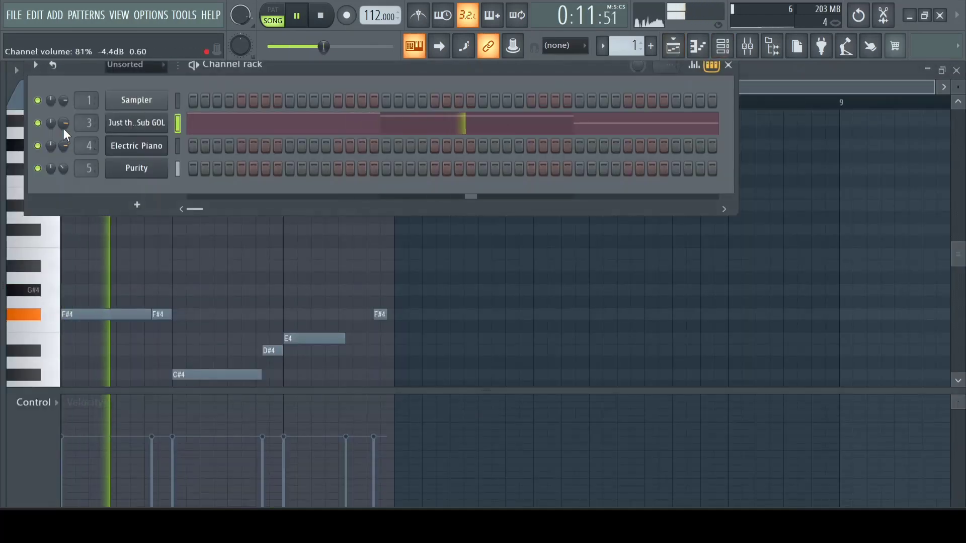
right_click(166, 146)
left_click(180, 149)
key("space")
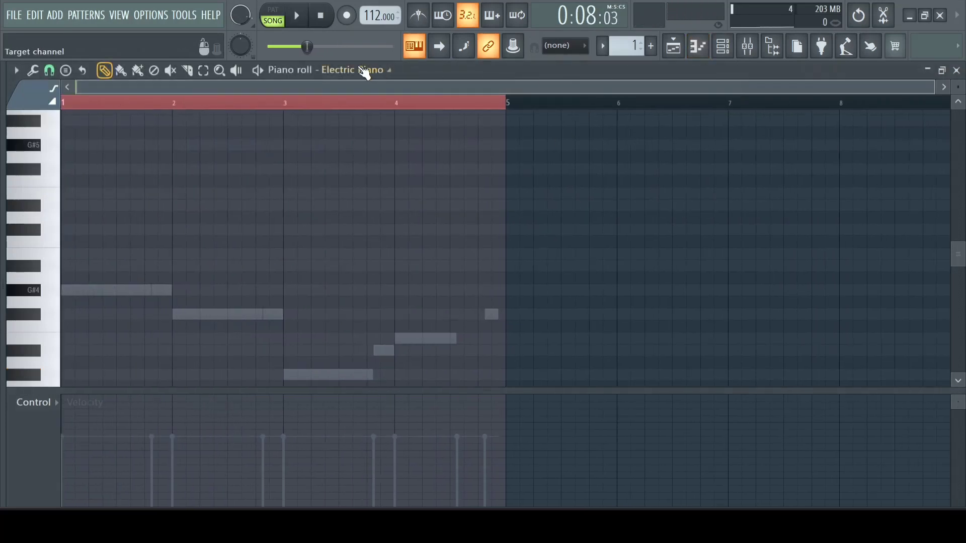
scroll(365, 73, "up", 1)
key("ctrl+a")
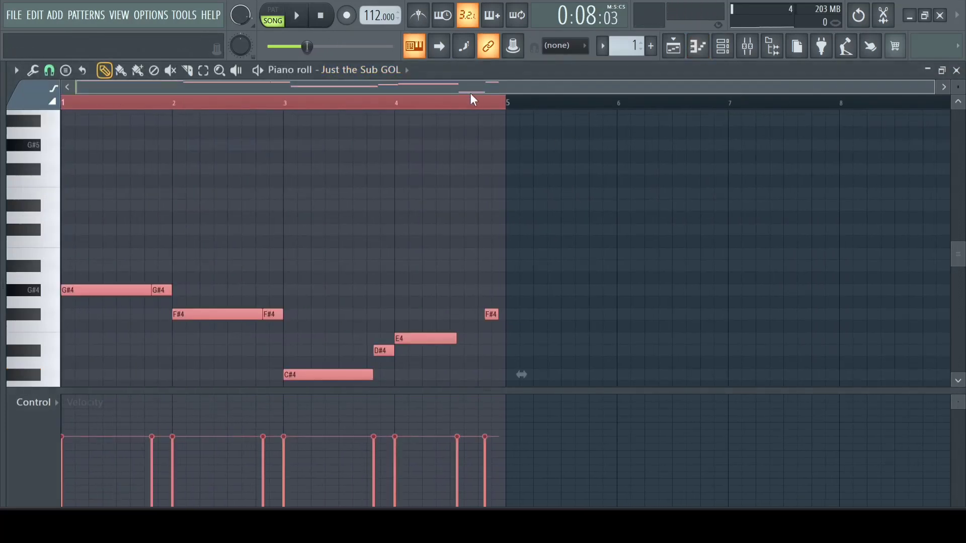
left_click(381, 74)
left_click(392, 146)
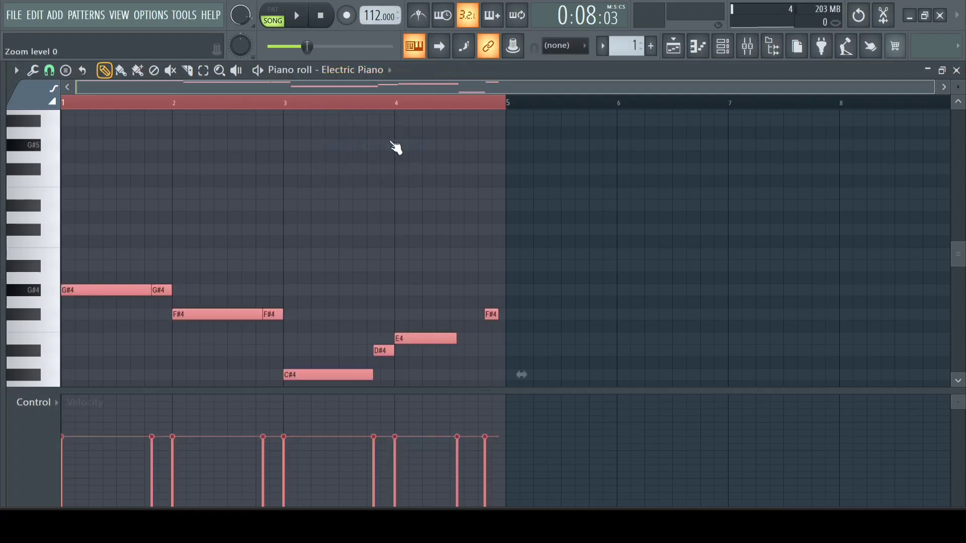
Scale down the velocity of all copied Electric Piano notes, preview them and deselect them
key("alt+x")
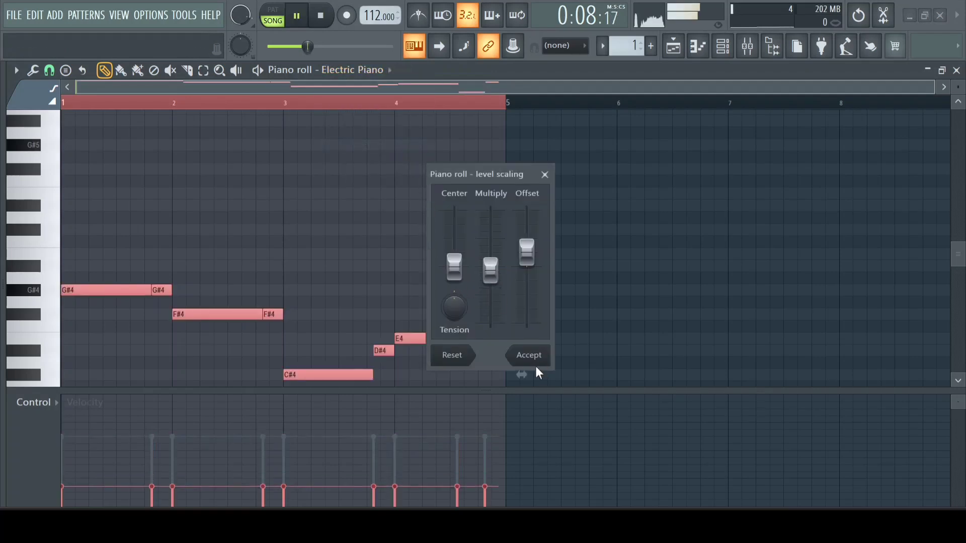
left_click(529, 355)
key("space")
key("space")
key("space")
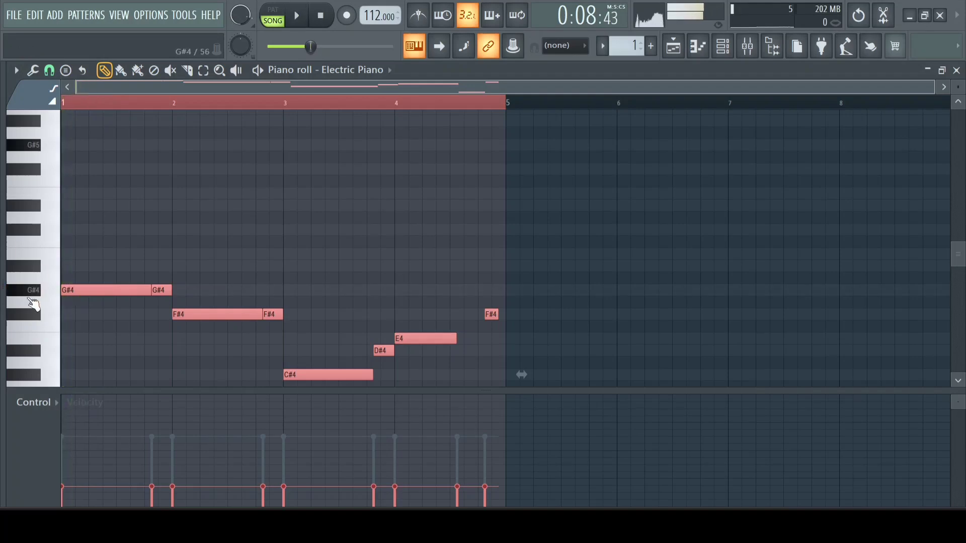
key("ctrl+d")
Build a chord over the Electric Piano's first G#4 by adding B4, C#5, D#5 and F#5 notes of the same length
scroll(54, 183, "up", 3)
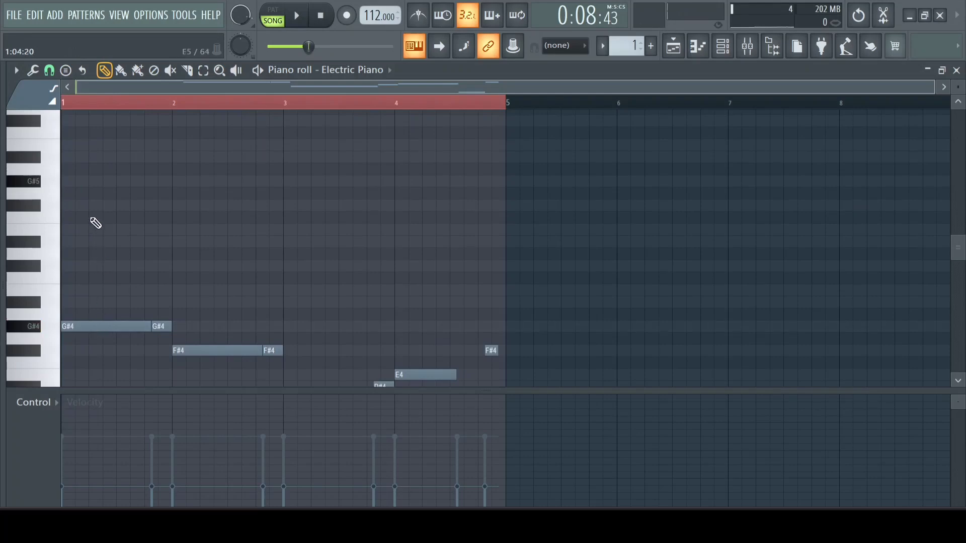
key("space")
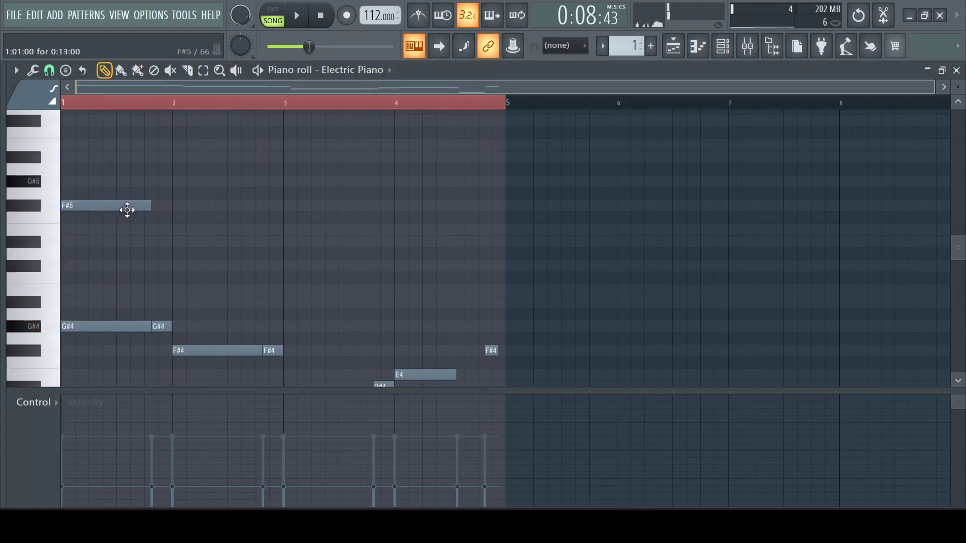
key("space")
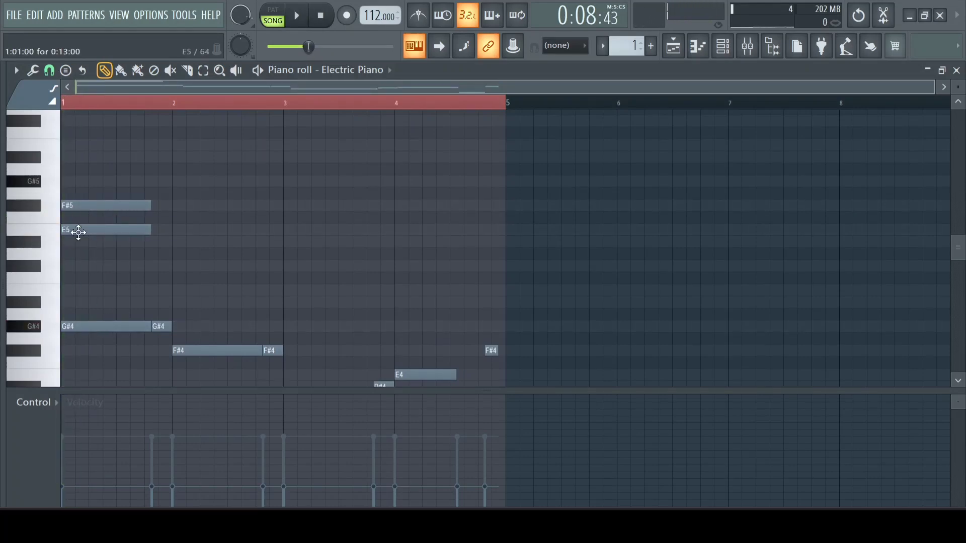
left_click(75, 241)
left_click(61, 276)
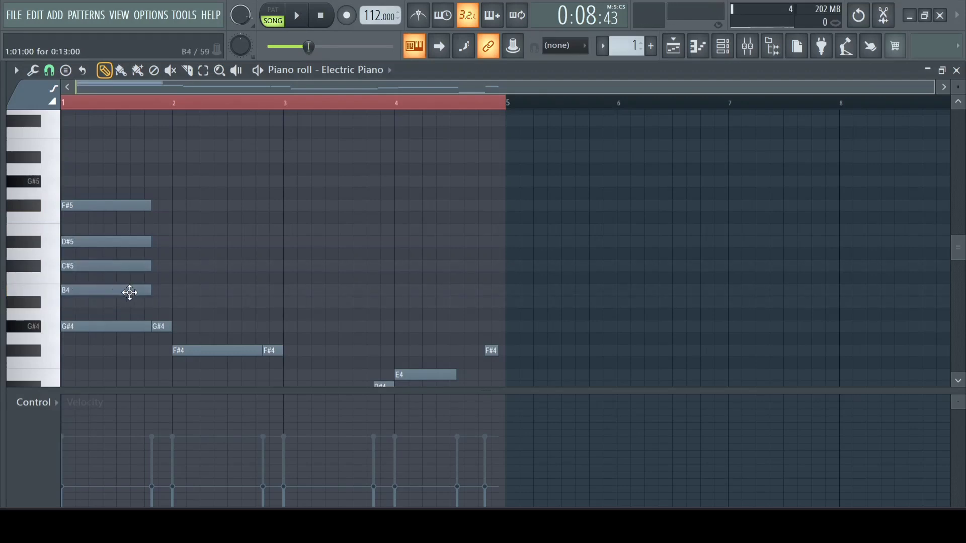
key("space")
Remove the short second G#4 and extend all five notes of the first chord to the start of bar 2
scroll(174, 276, "down", 3)
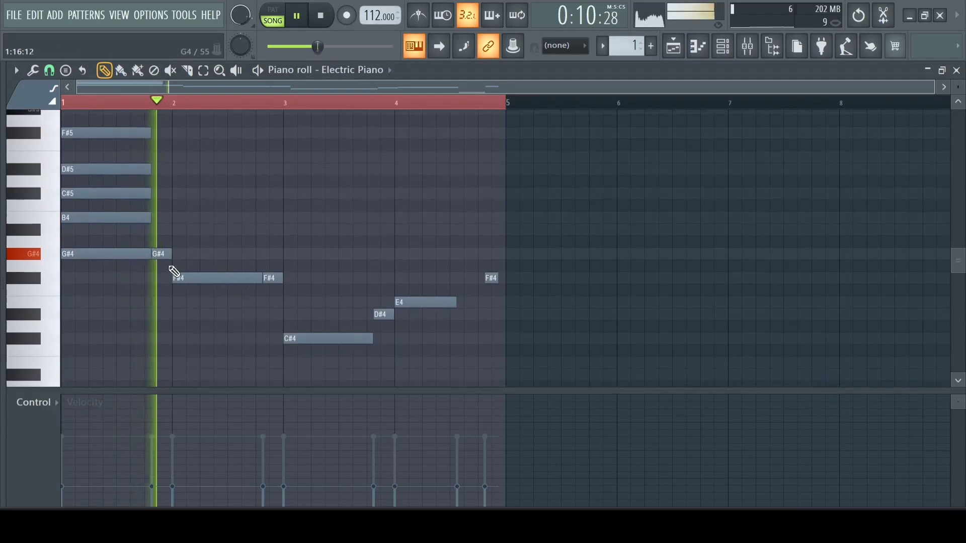
left_click_drag(146, 280, 168, 141)
key("ctrl+z")
scroll(172, 148, "up", 3)
scroll(169, 143, "down", 3)
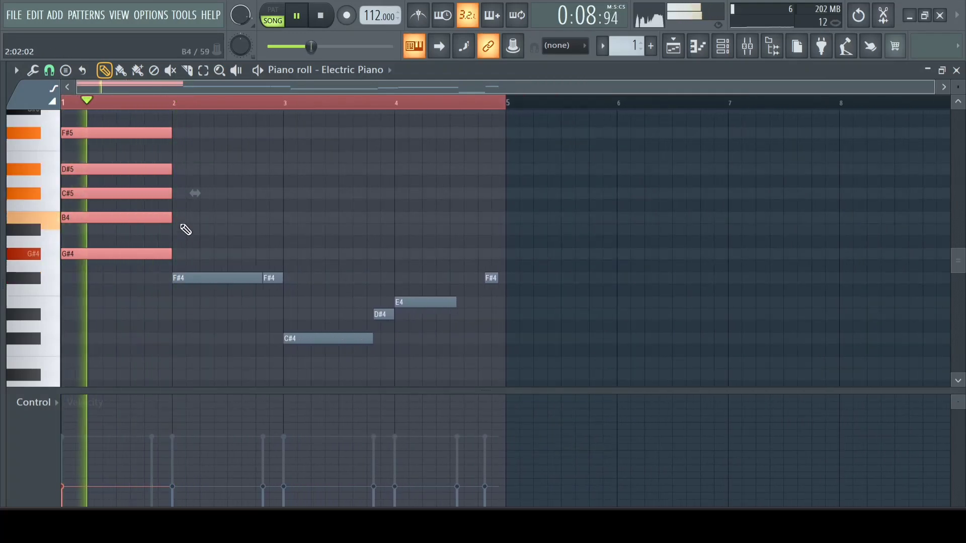
key("space")
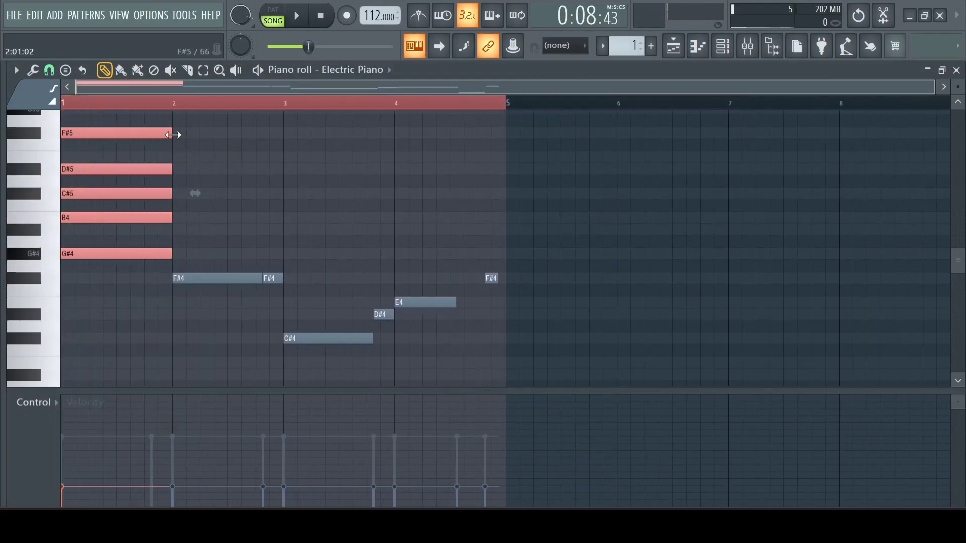
Build bar 2's chord above F#4 with A#4, B4, C#5, D#5 and F#5, remove the short F#4 and extend the long one to bar 3
left_click(191, 133)
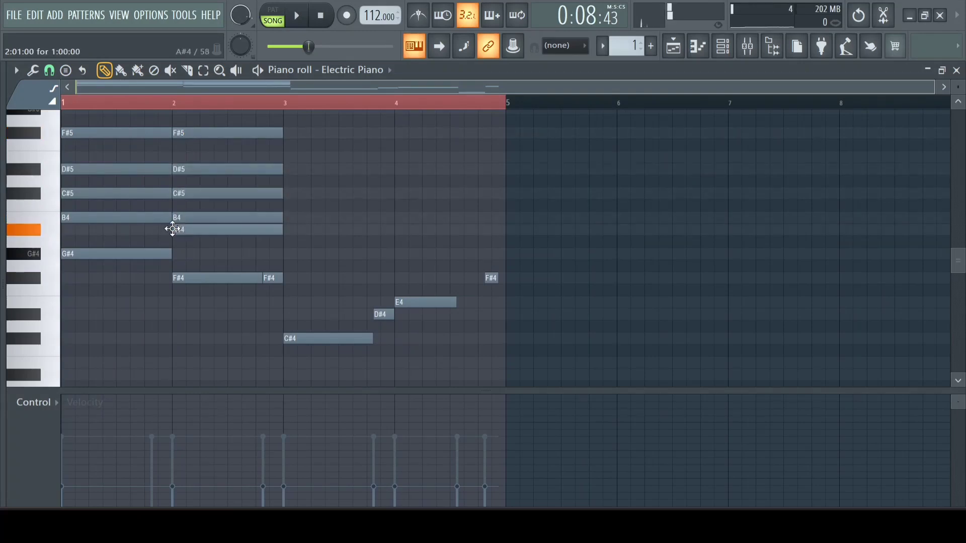
key("space")
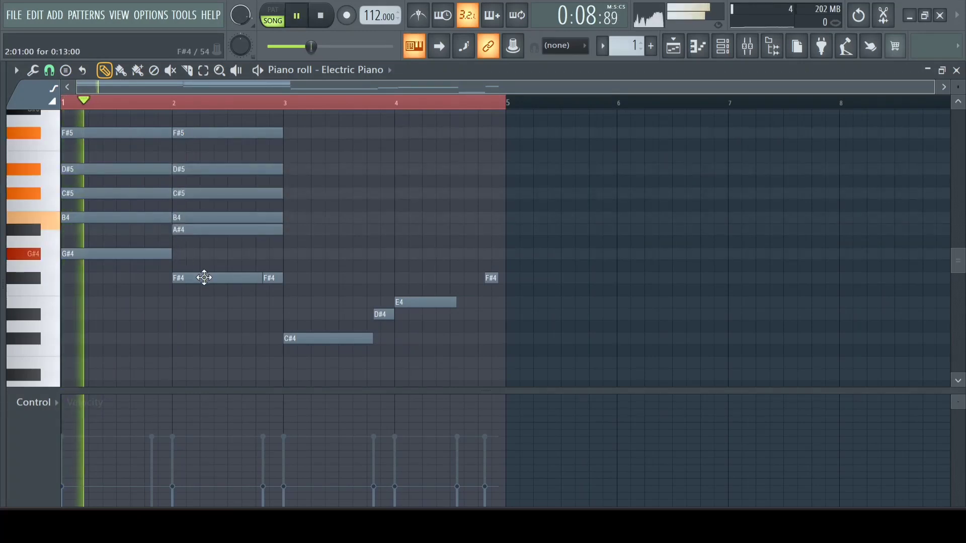
right_click(267, 277)
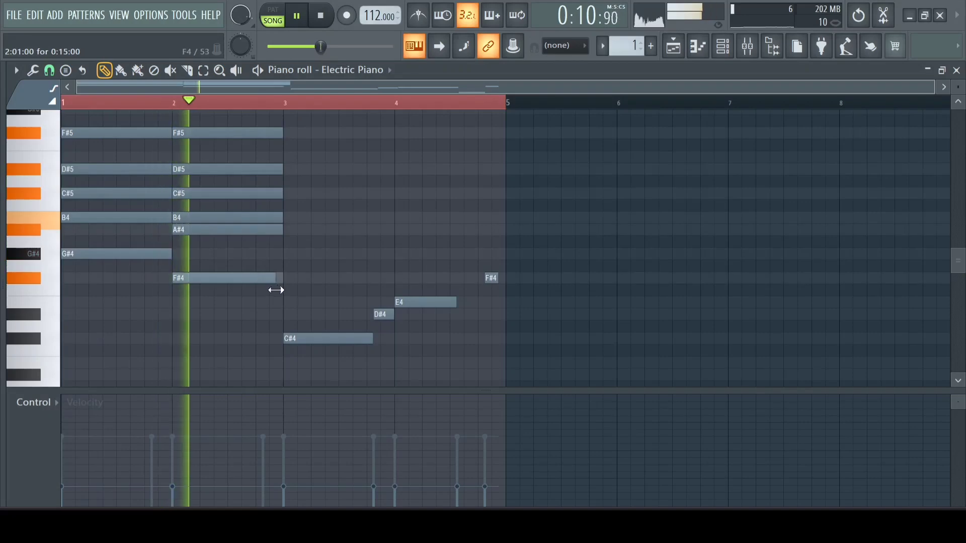
scroll(277, 288, "up", 4)
key("space")
scroll(281, 288, "down", 4)
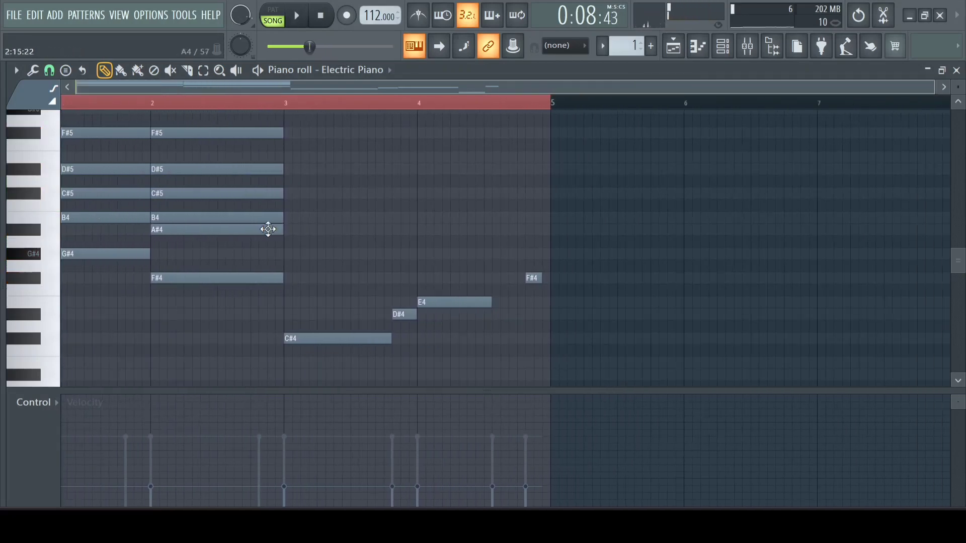
Place a one-bar G#5 note at the start of bar 3 as the top of the chord over C#4
scroll(42, 147, "up", 1)
key("space")
left_click(288, 146)
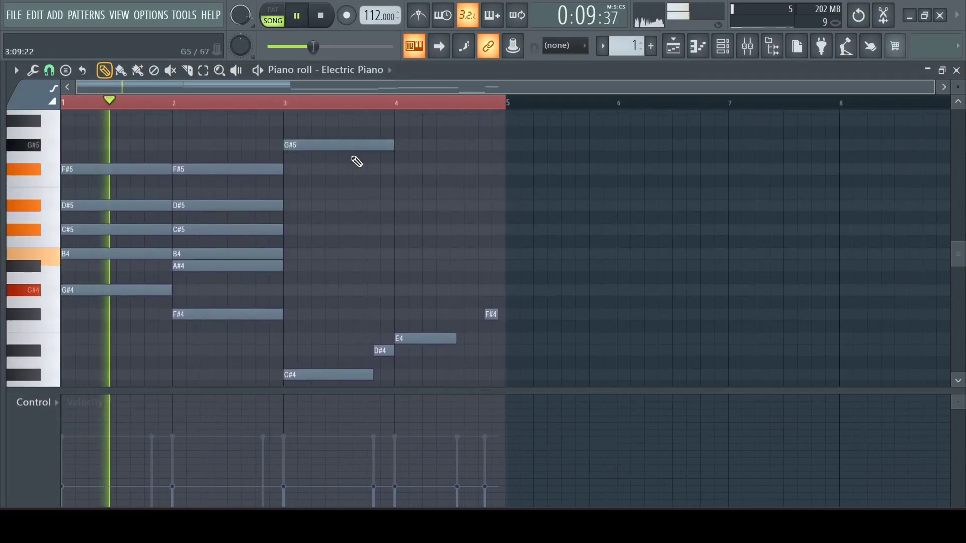
right_click(358, 147)
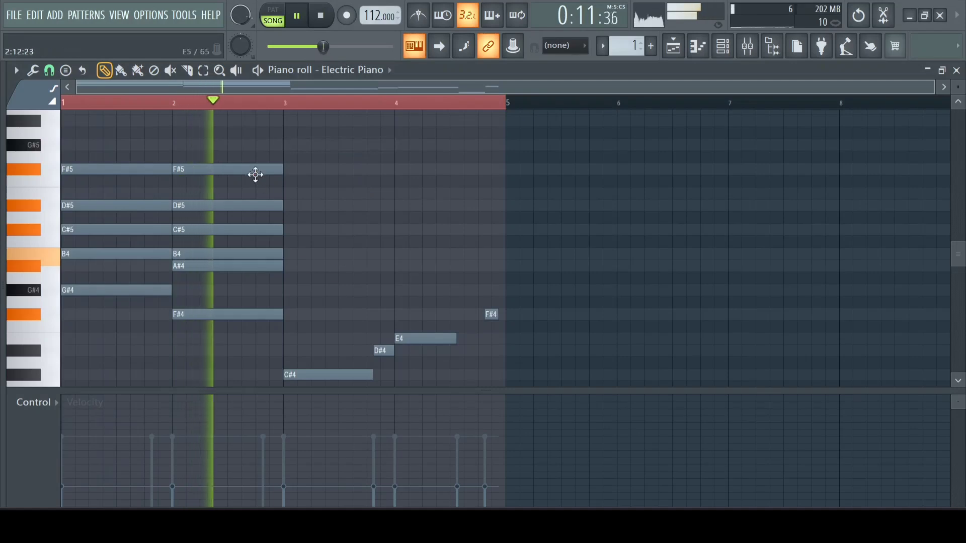
left_click(290, 147)
key("space")
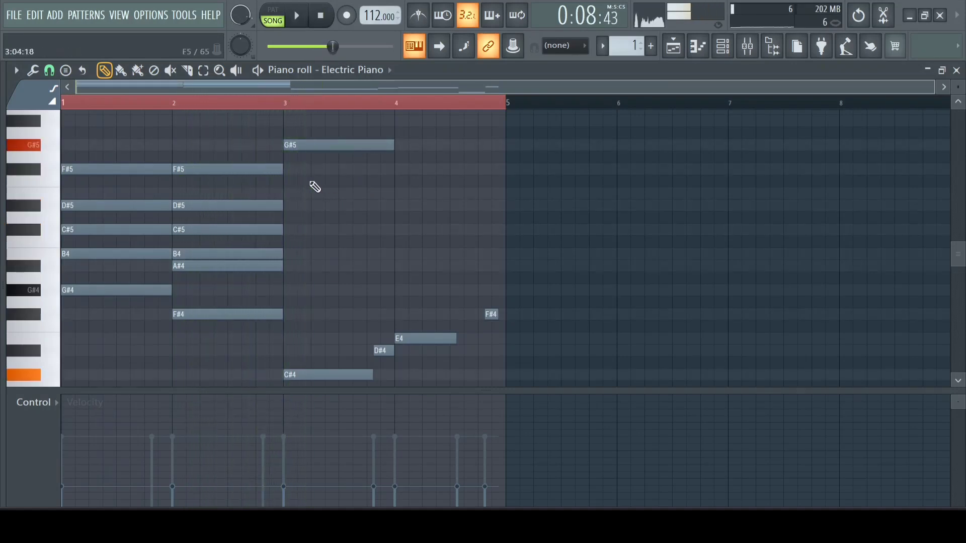
Add one-bar E5, C#5, B4 and G#4 notes beneath the G#5 in bar 3, auditioning the progression
key("space")
key("space")
left_click(286, 196)
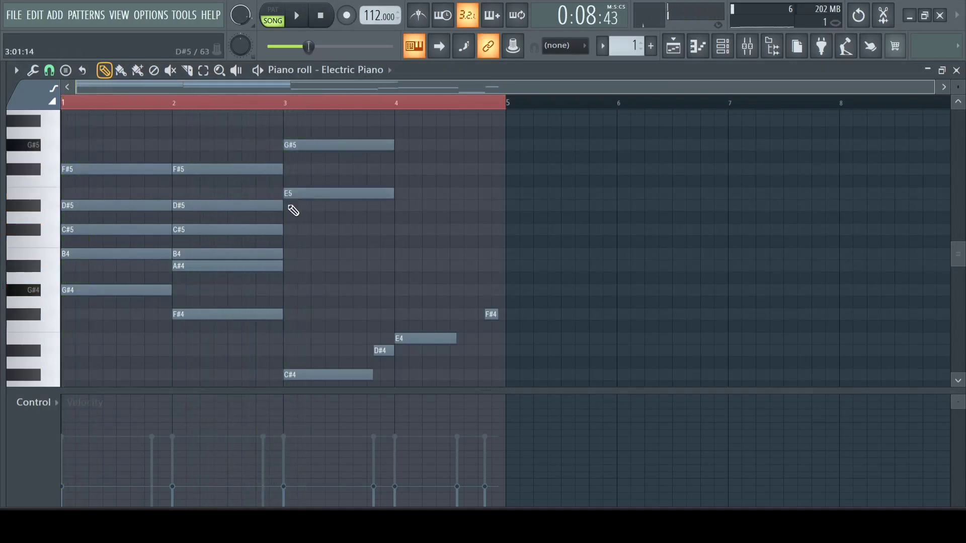
key("space")
key("space")
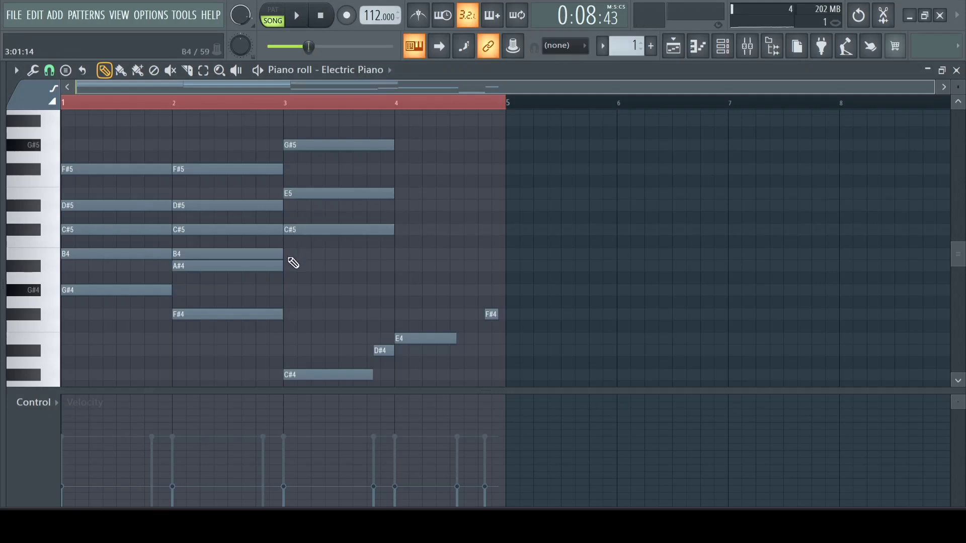
key("space")
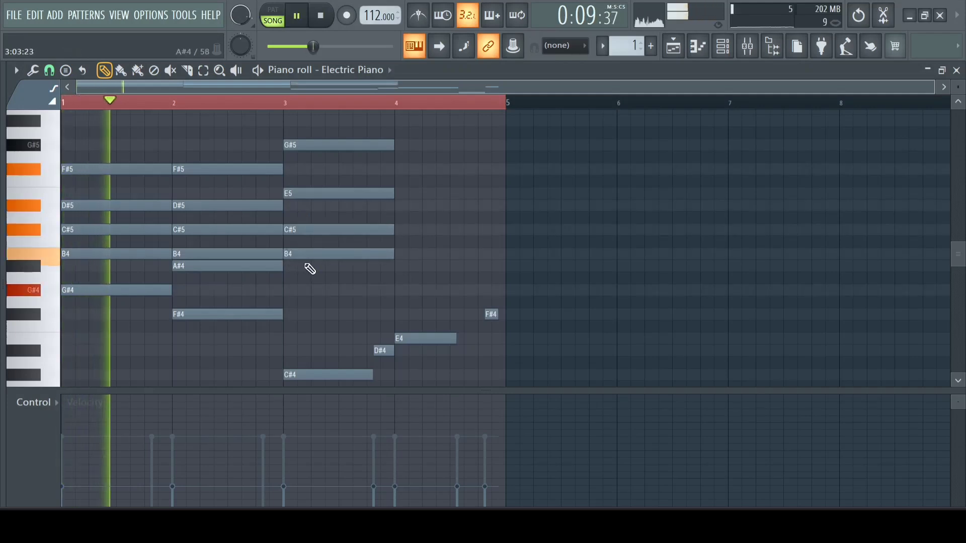
key("space")
left_click(289, 280)
key("space")
Try shortening the five upper notes of the bar 3 chord to three quarters of a bar and play from late in bar 2
left_click_drag(290, 280, 367, 151)
left_click(274, 103)
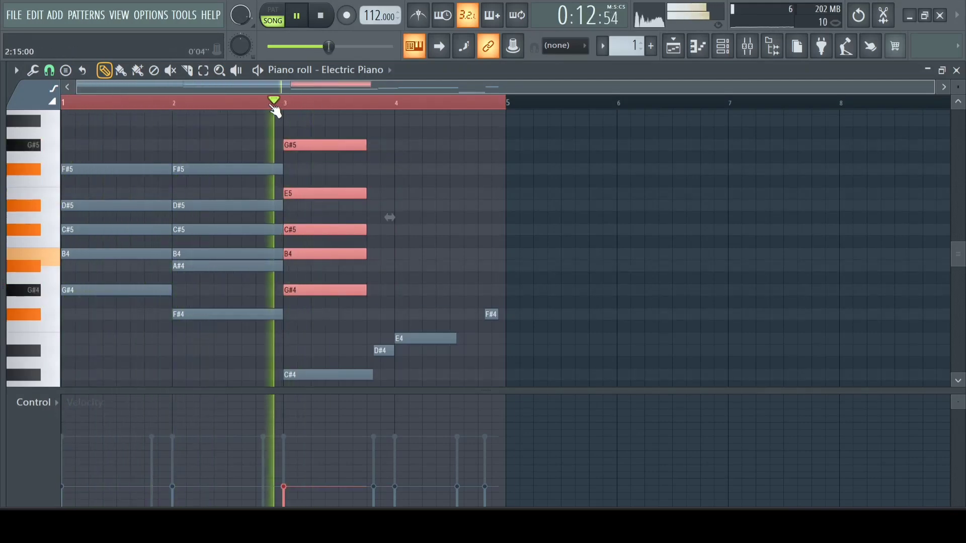
left_click(274, 103)
left_click(228, 107)
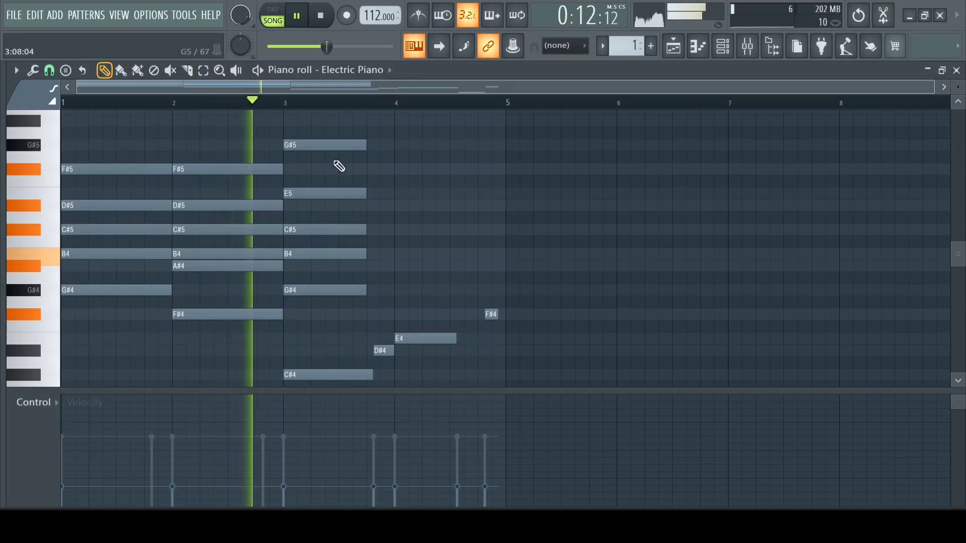
Extend the five upper notes of the bar 3 chord to the start of bar 4
left_click(332, 144)
left_click_drag(355, 319, 360, 162)
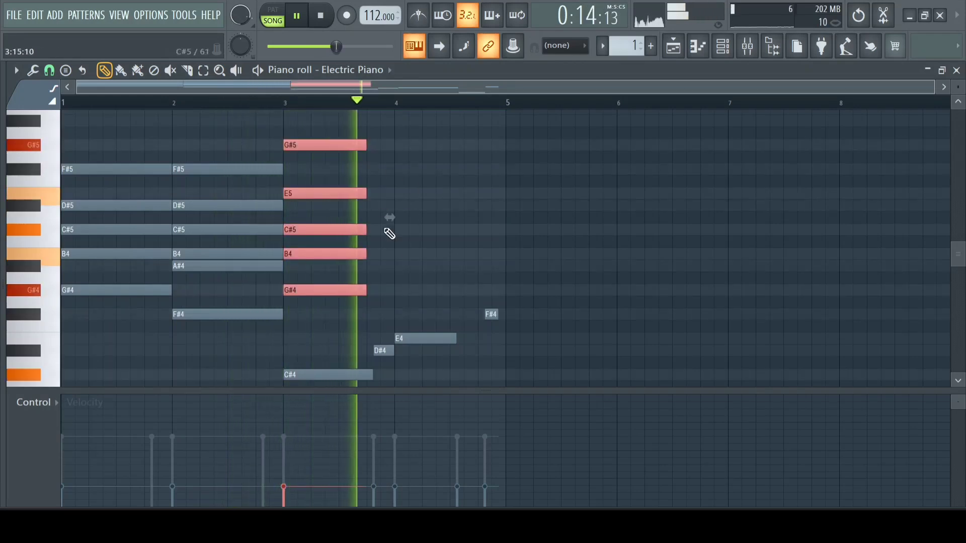
left_click_drag(366, 289, 394, 290)
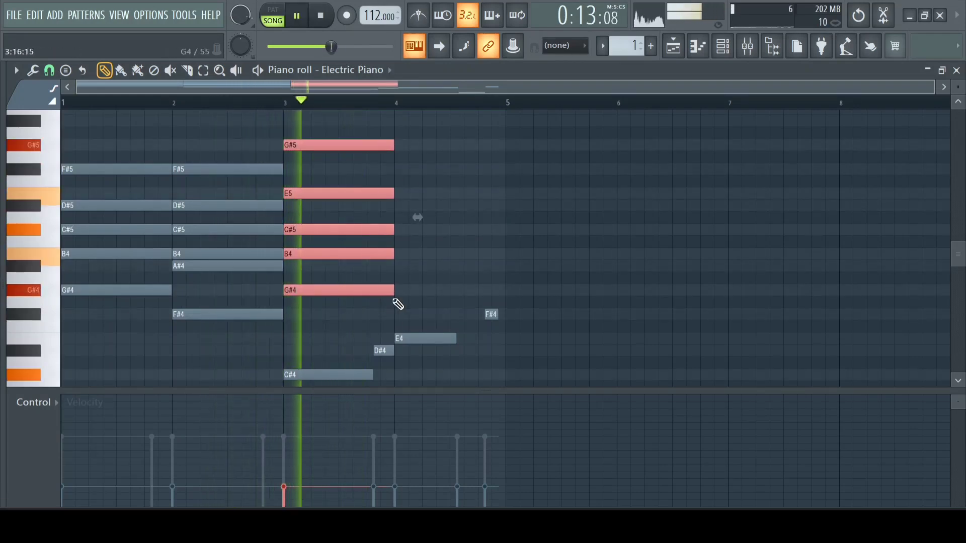
key("space")
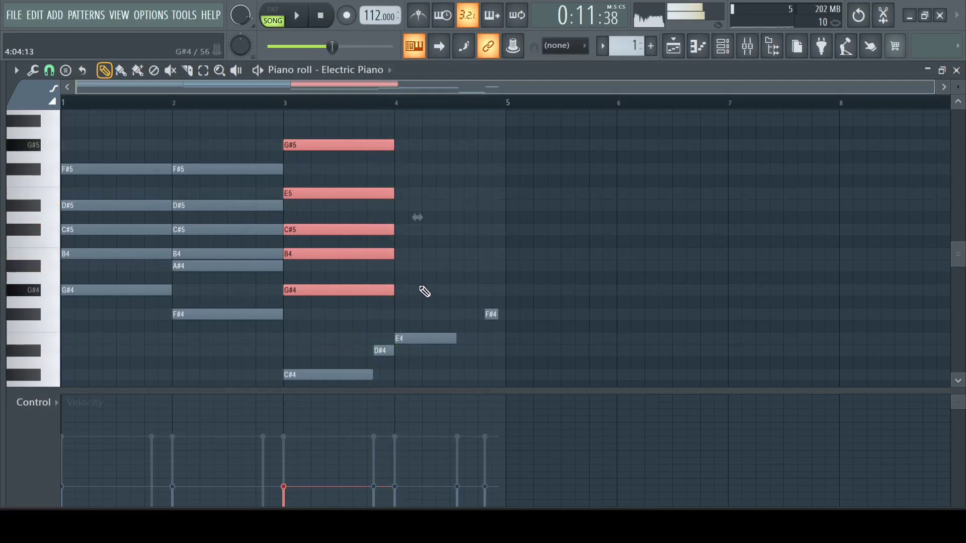
Try a one-bar F#5 note at the start of bar 4 and audition it
scroll(409, 248, "down", 2)
scroll(394, 173, "up", 3)
key("space")
key("space")
left_click(401, 206)
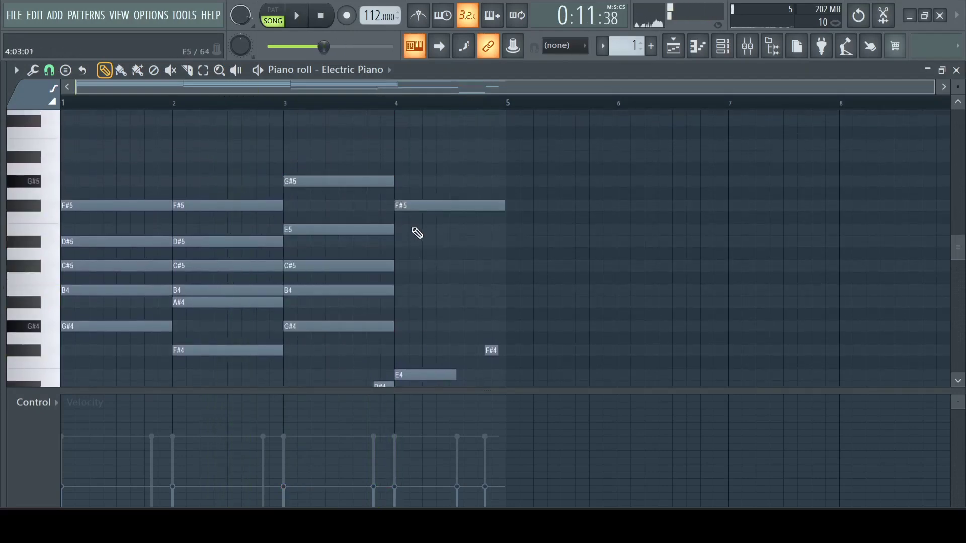
key("space")
Remove the short F#4 and D#4 notes, and extend C#4 to the start of bar 4 and E4 to the start of bar 5
scroll(511, 237, "down", 3)
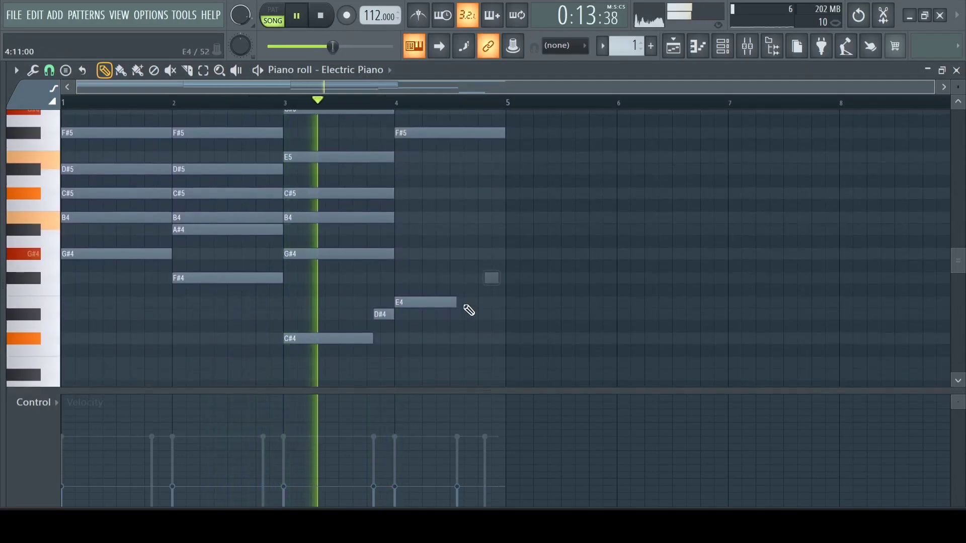
left_click_drag(460, 302, 492, 326)
right_click(386, 314)
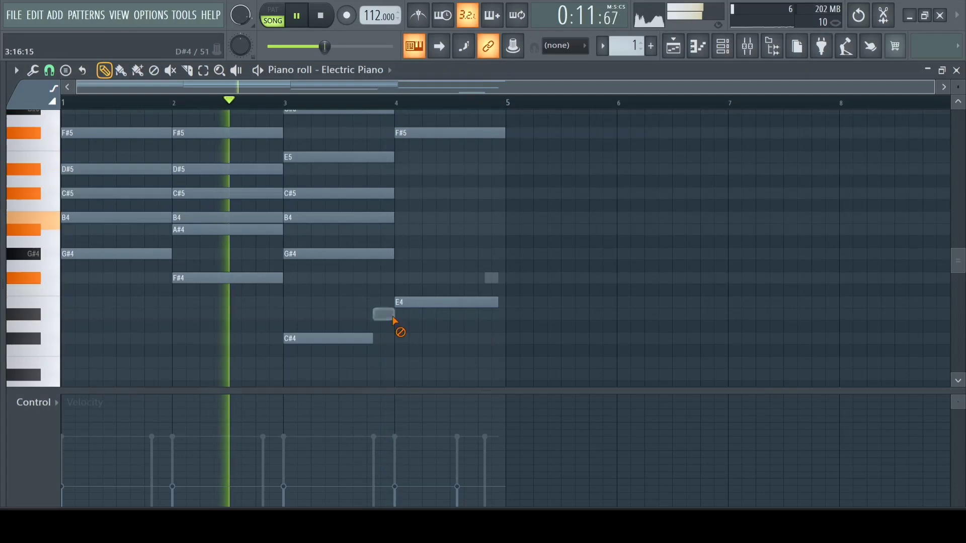
left_click_drag(373, 338, 400, 342)
scroll(387, 337, "up", 2)
left_click_drag(541, 302, 550, 313)
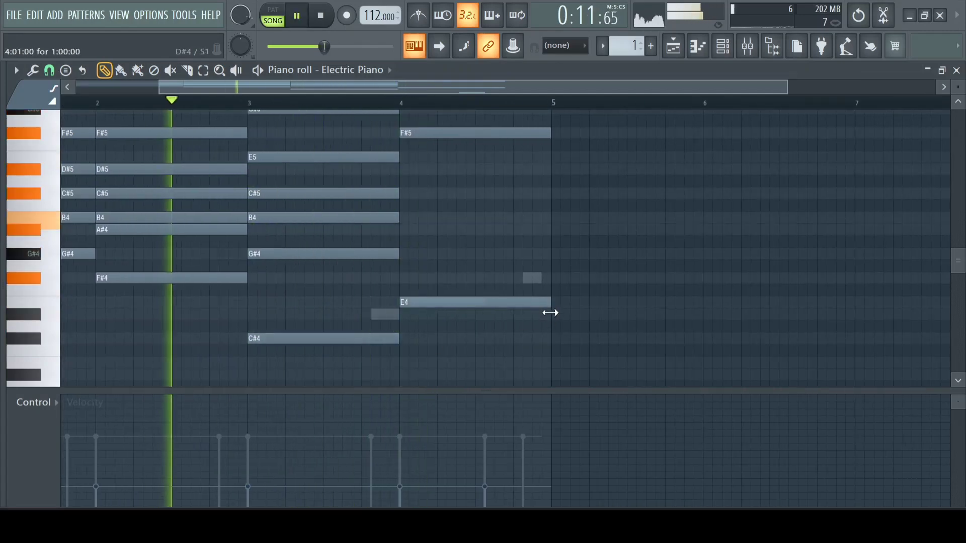
scroll(507, 231, "down", 3)
Add one-bar E5 and D#5 notes in bar 4 and remove the F#5 above them
key("space")
key("space")
left_click(420, 159)
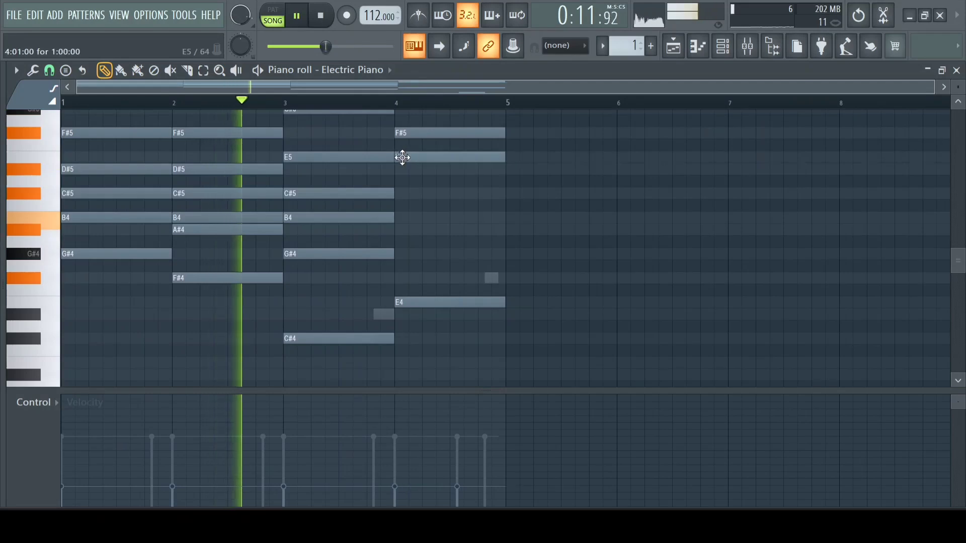
key("space")
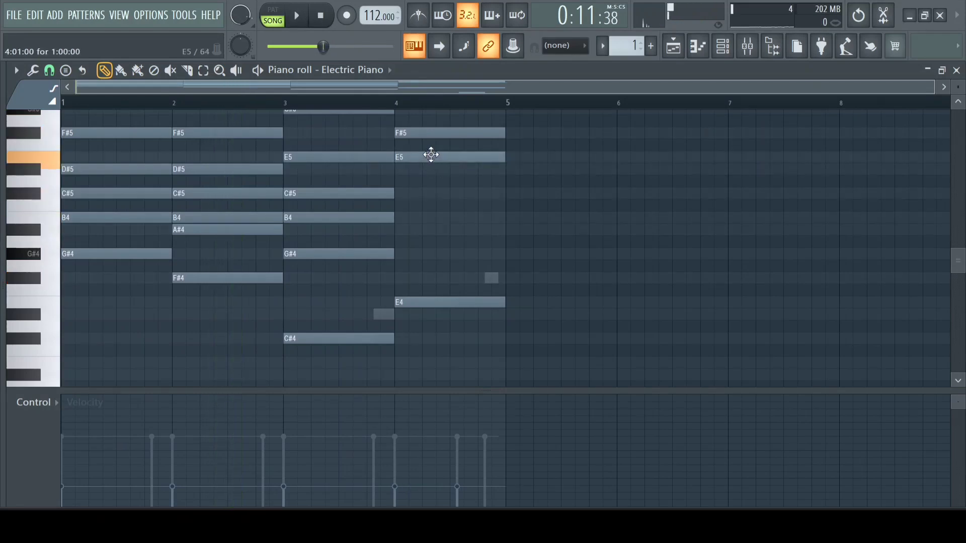
scroll(431, 154, "up", 3)
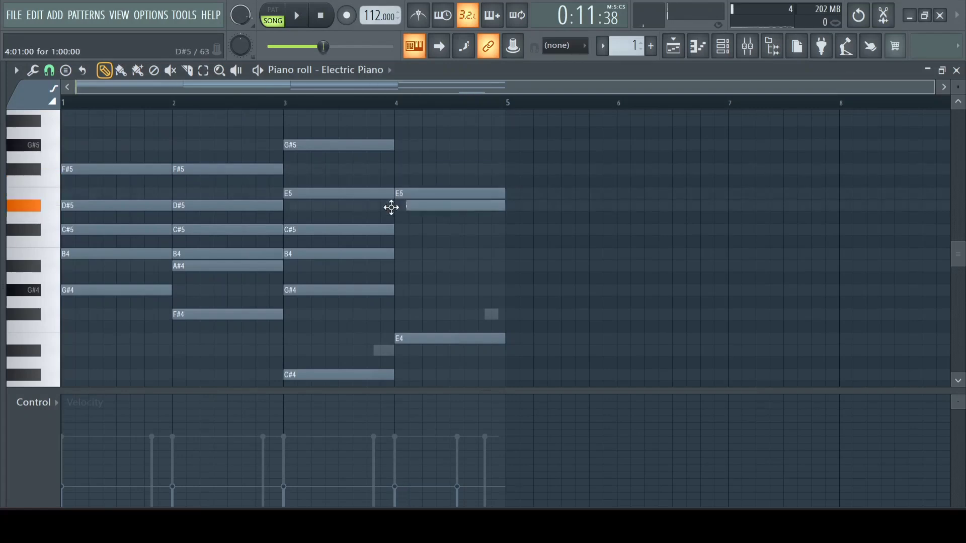
Scale down the velocity of the E5 note in bar 4 by lowering the level multiplier
key("alt+x")
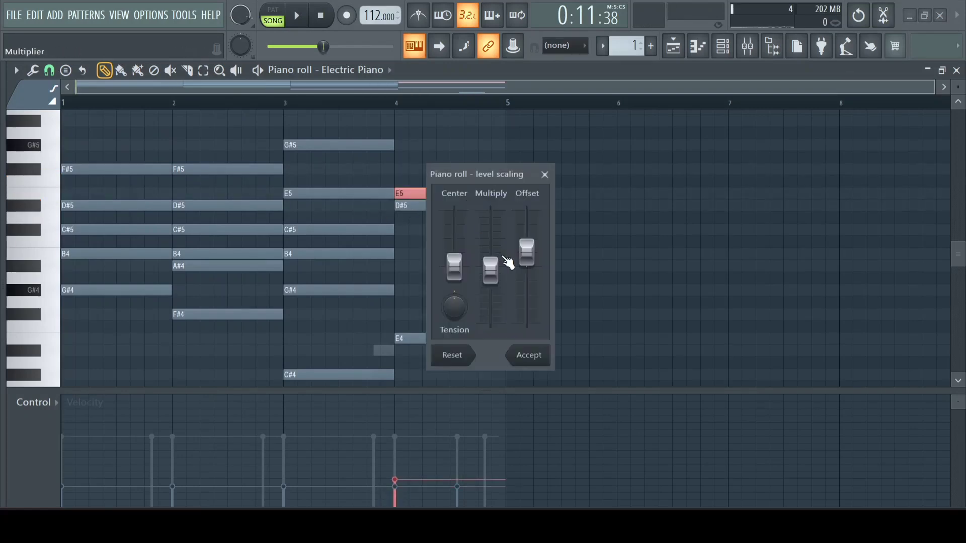
key("space")
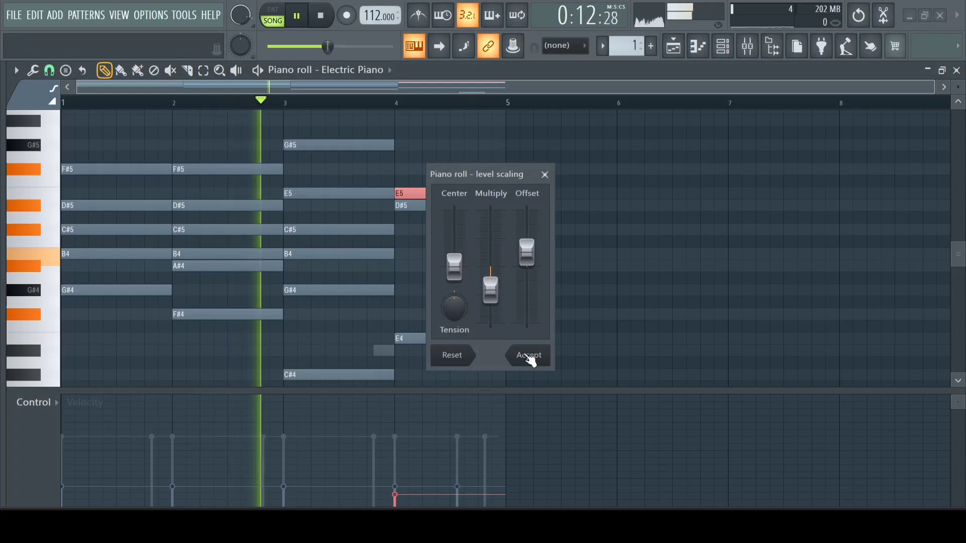
left_click(528, 356)
Complete the bar 4 chord with one-bar C#5, B4, G#4 and F#4 notes, auditioning the progression
left_click(359, 102)
left_click(400, 171)
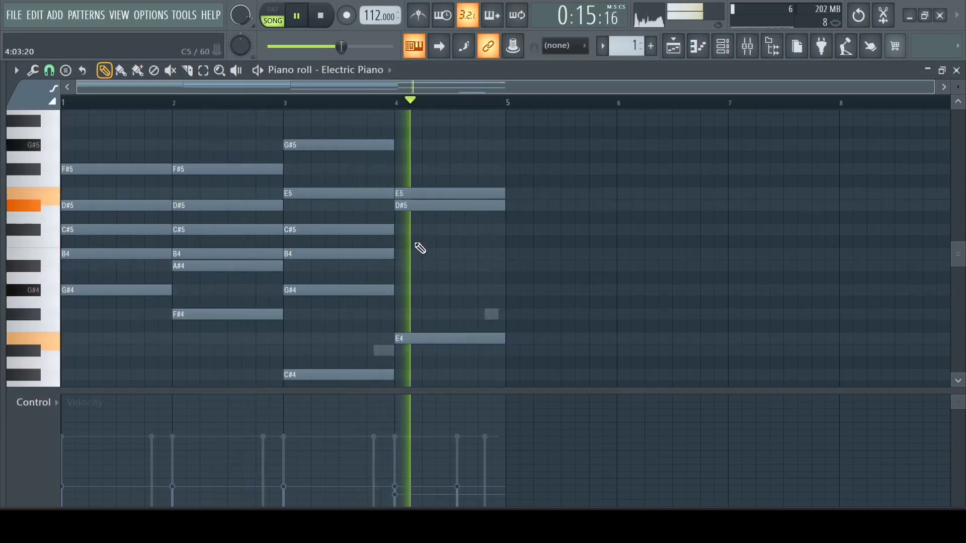
key("space")
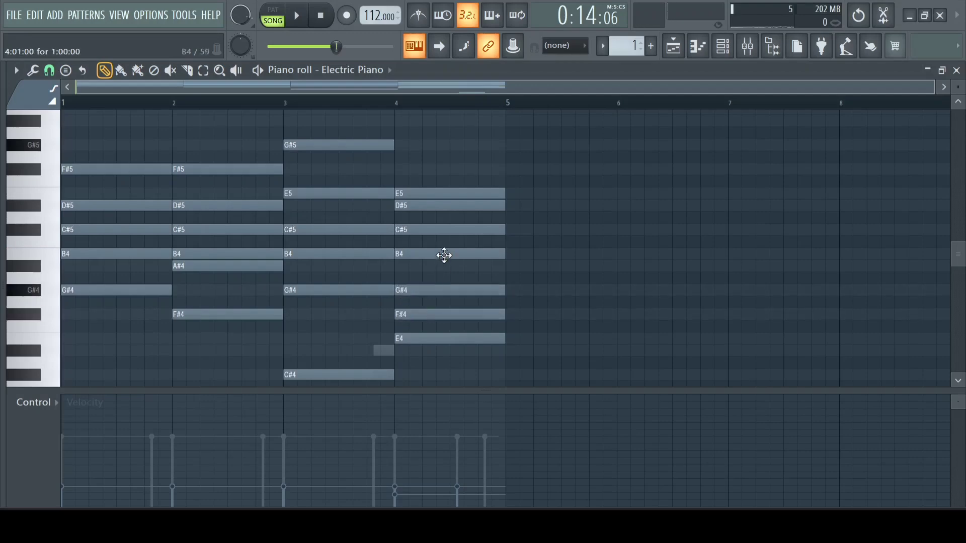
key("space")
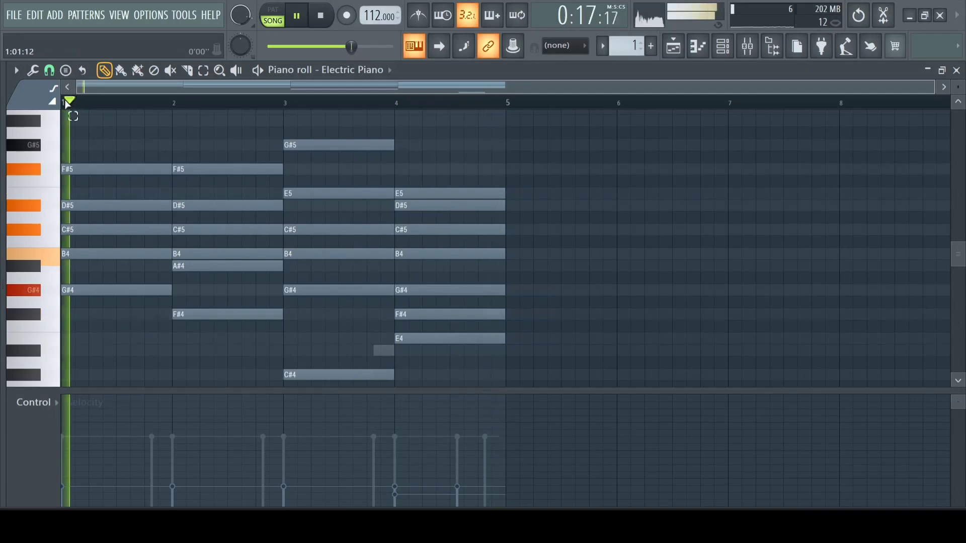
key("ctrl+a")
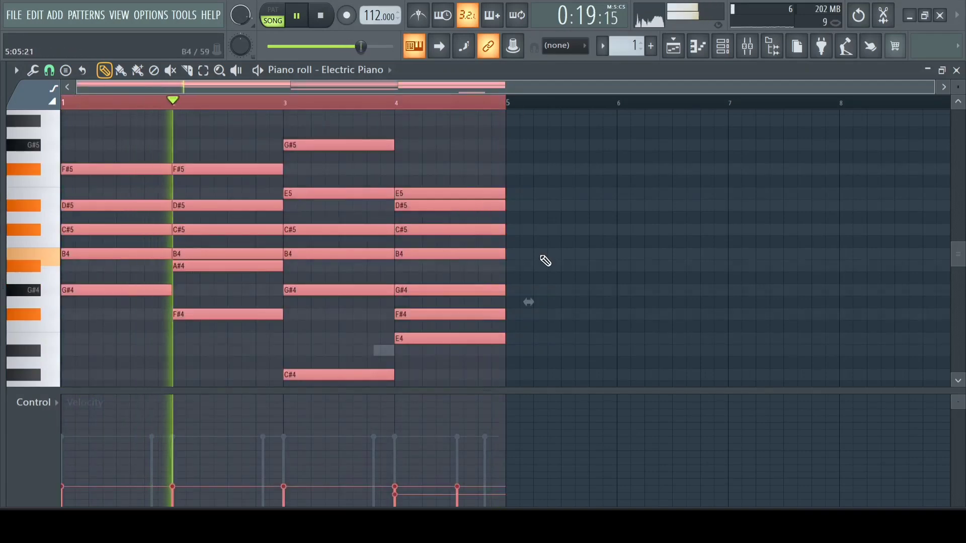
key("ctrl+b")
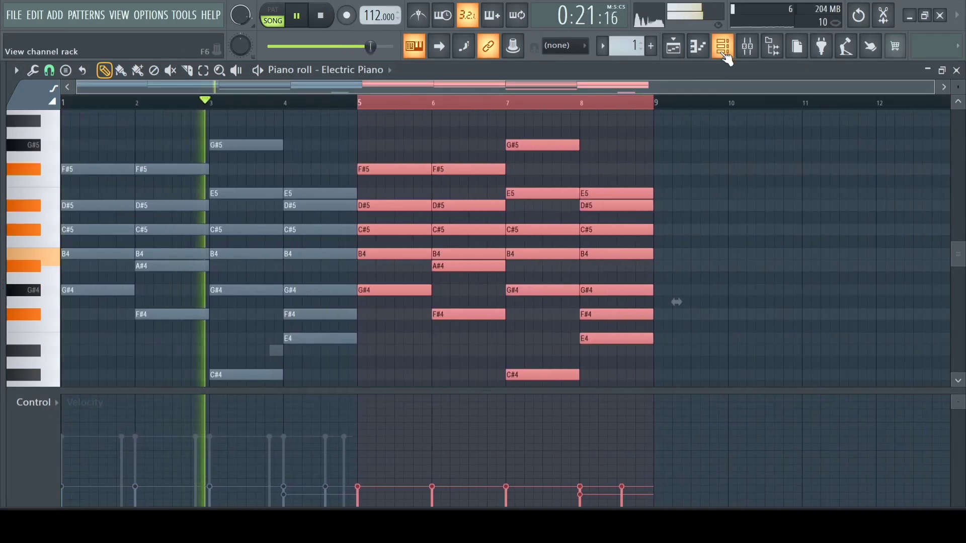
left_click(723, 46)
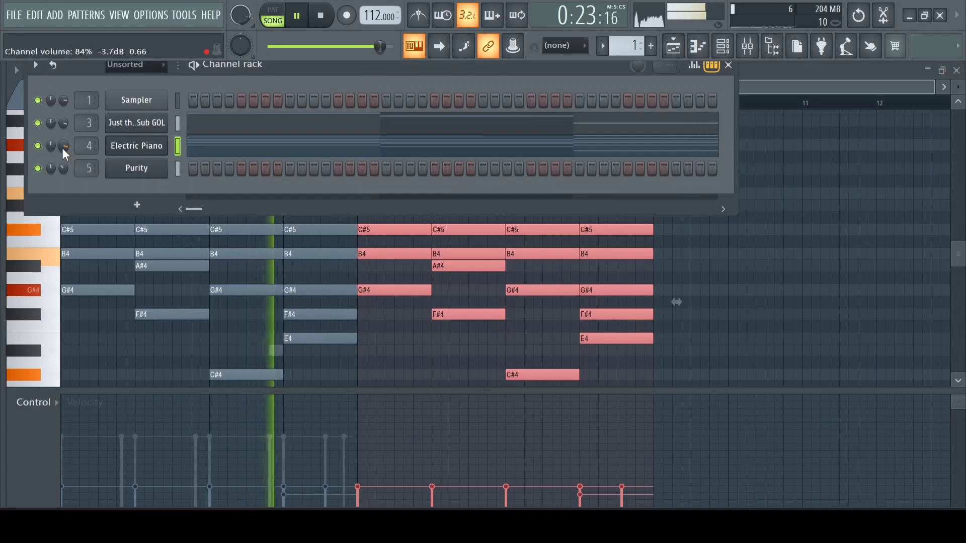
left_click(733, 323)
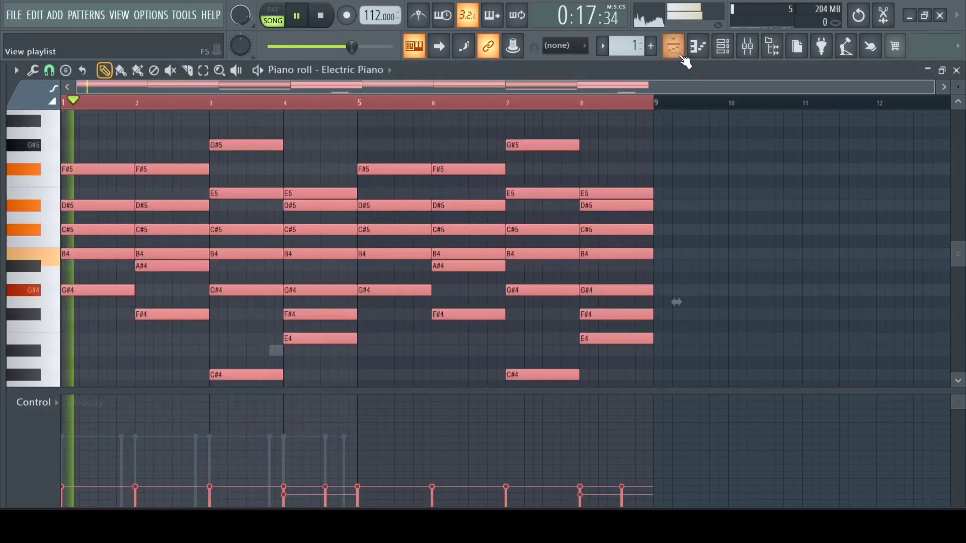
In the playlist, delete the second Pattern 1 clip on Track 2 and extend the first clip to bar 13
left_click(673, 47)
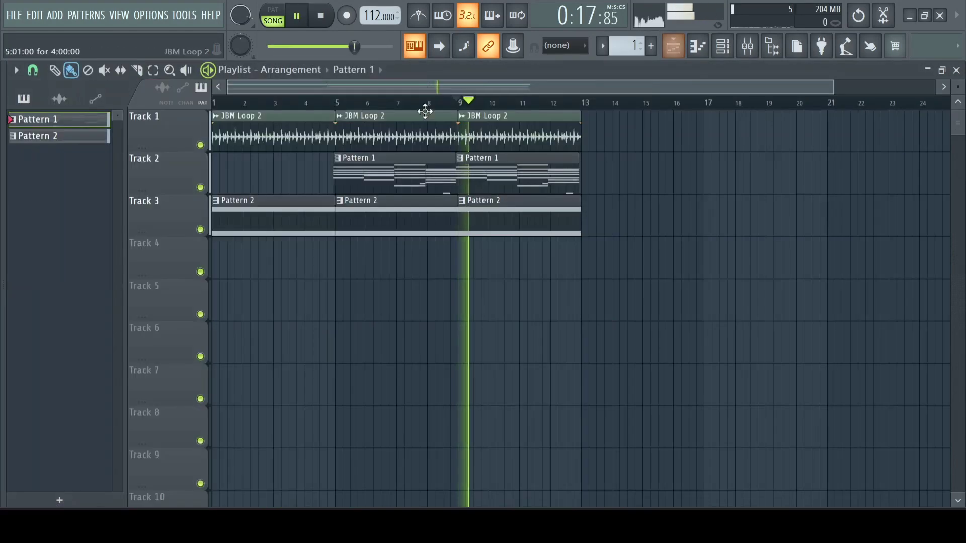
left_click(328, 103)
right_click(478, 171)
left_click_drag(456, 173, 572, 241)
Duplicate the four-bar Just the Sub GOL bass line into bars 5 to 8 of Pattern 1
double_click(544, 180)
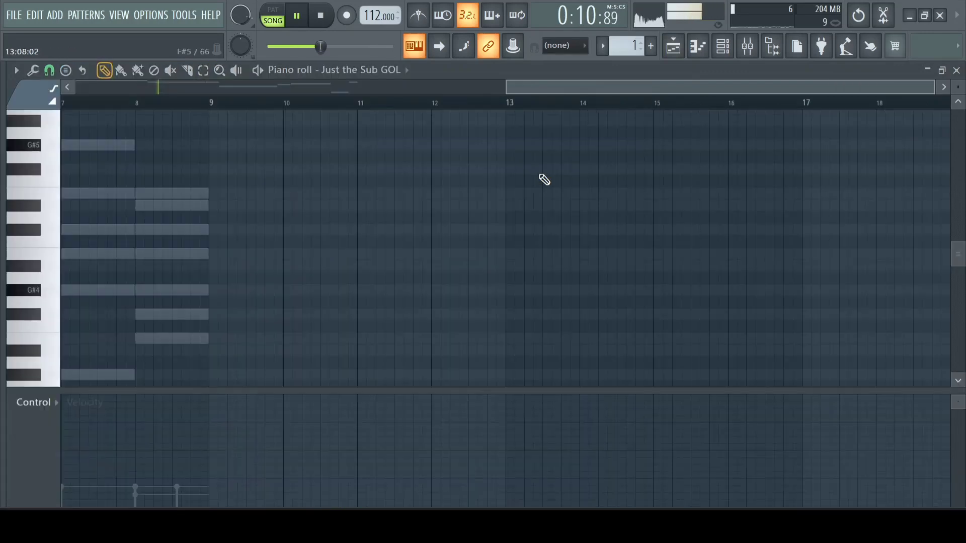
left_click(722, 48)
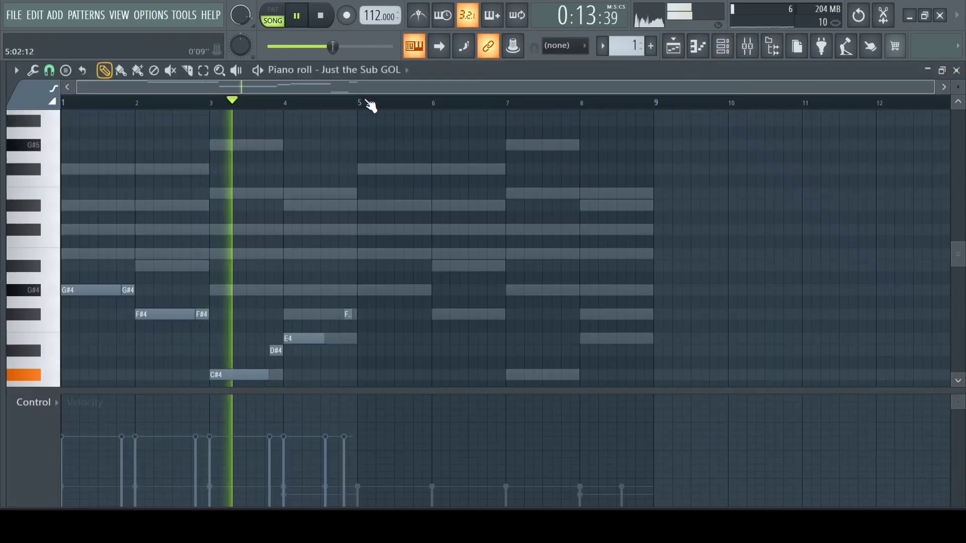
left_click_drag(370, 104, 54, 215)
key("ctrl+b")
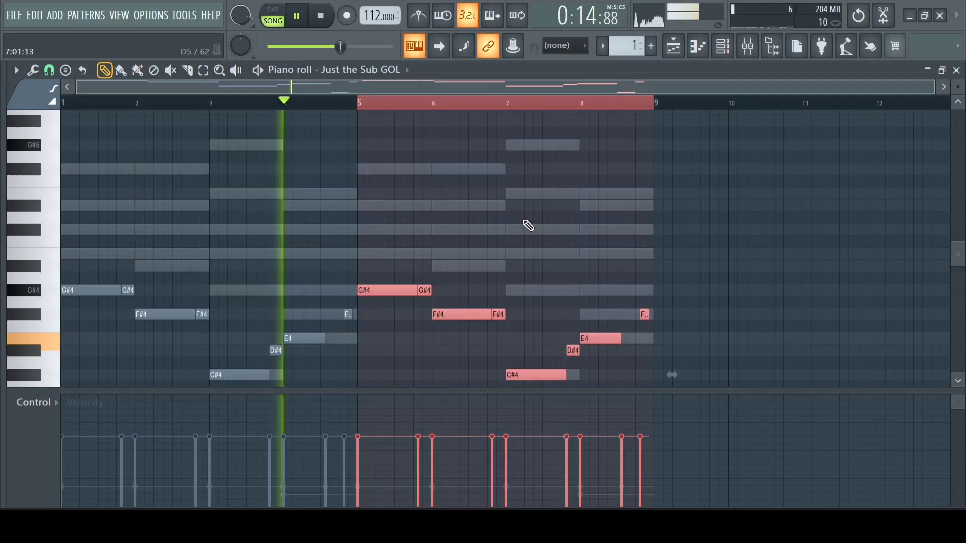
Delete the low F#3 notes in bars 4 and 8 of the Electric Piano's Pattern 1 part
left_click(722, 46)
left_click(240, 150)
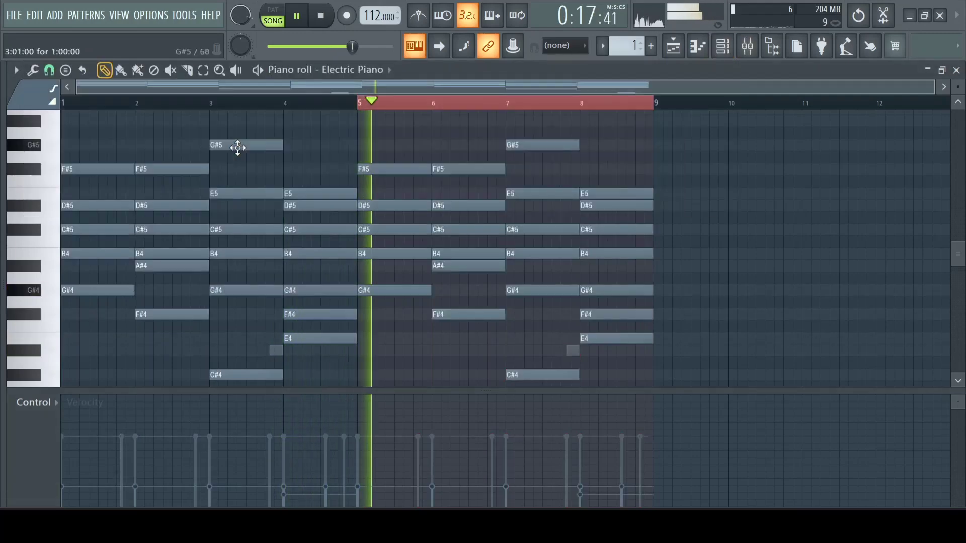
scroll(371, 194, "down", 6)
right_click(338, 242)
right_click(628, 241)
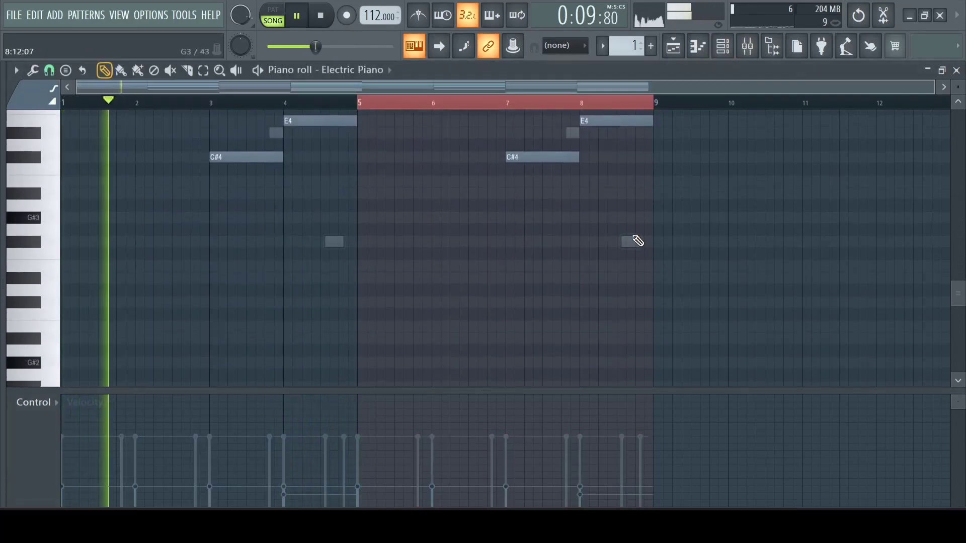
Raise the velocities of all Electric Piano notes with level scaling, setting Multiply to 74%, and deselect the notes
key("ctrl+a")
key("alt+x")
mouse_move(491, 269)
left_mouse_down()
mouse_move(490, 281)
mouse_move(500, 255)
left_mouse_up()
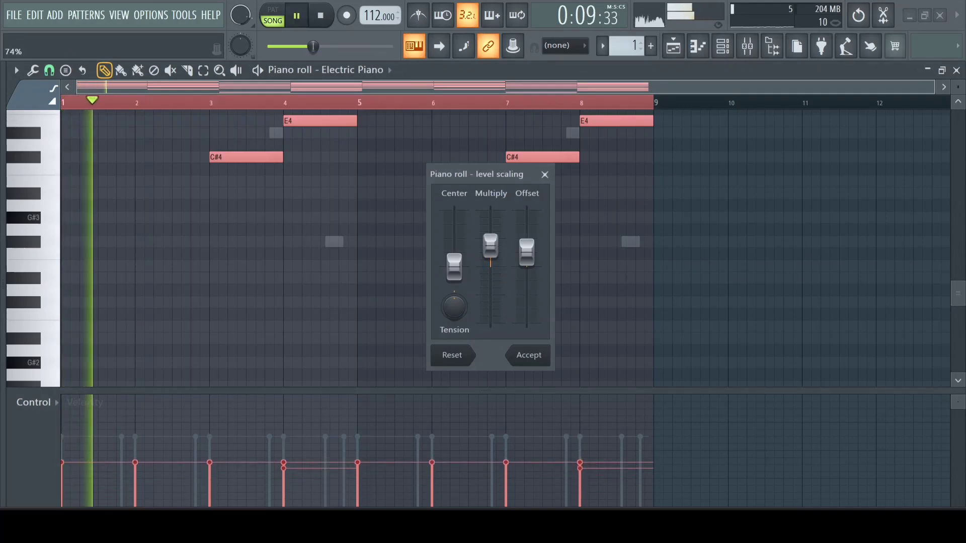
left_click(550, 358)
key("ctrl+d")
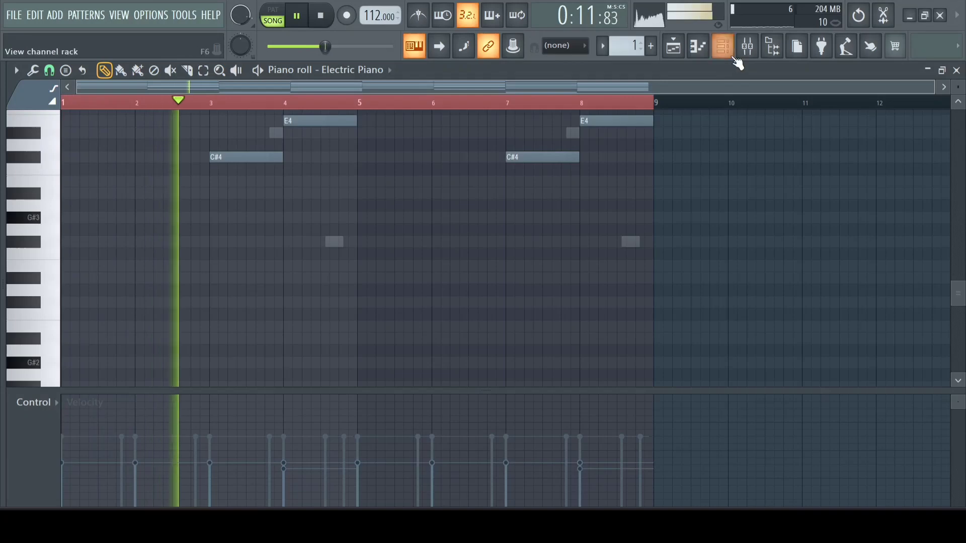
Try Fruity PanOMatic in slot 2 of the Purity mixer track and delete it again
left_click(722, 47)
left_click(747, 46)
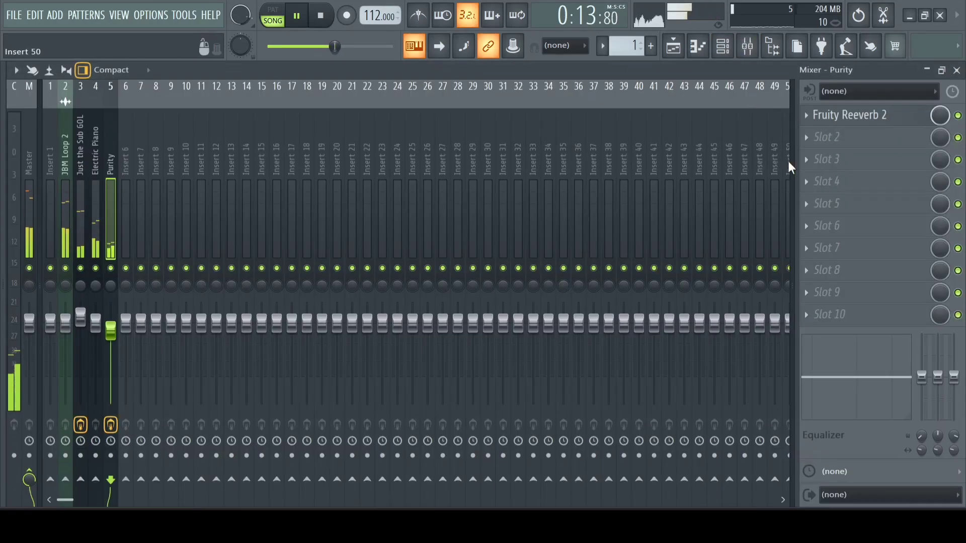
left_click(839, 151)
mouse_move(804, 154)
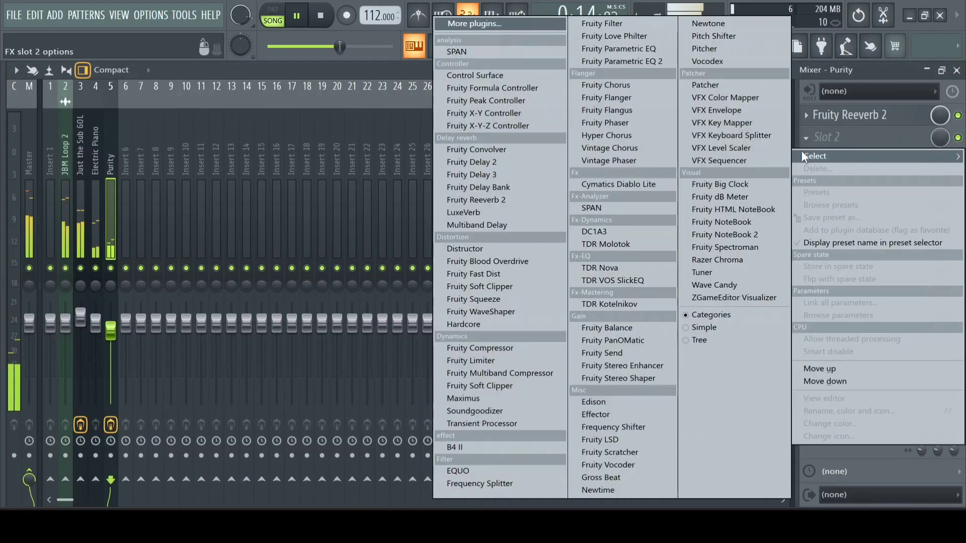
left_click(651, 340)
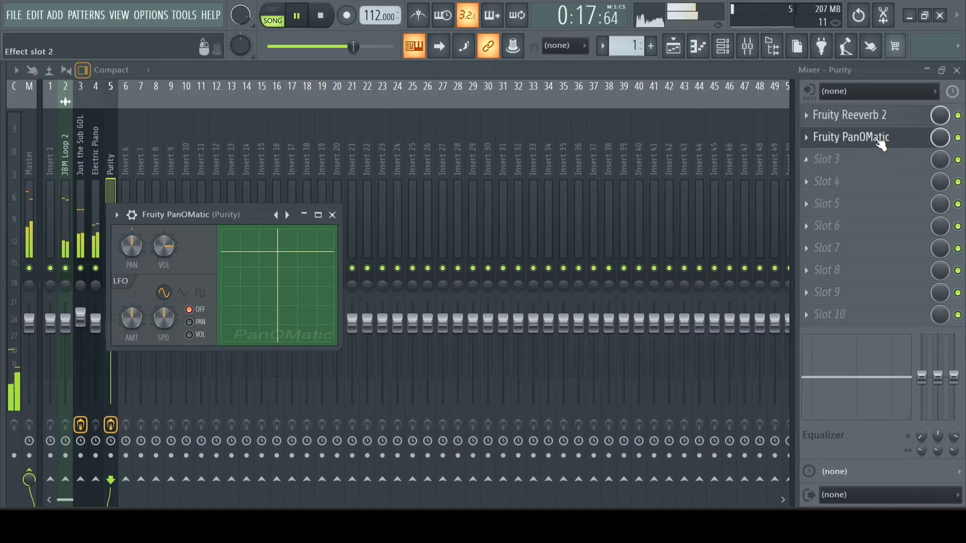
left_click(333, 215)
left_click(825, 139)
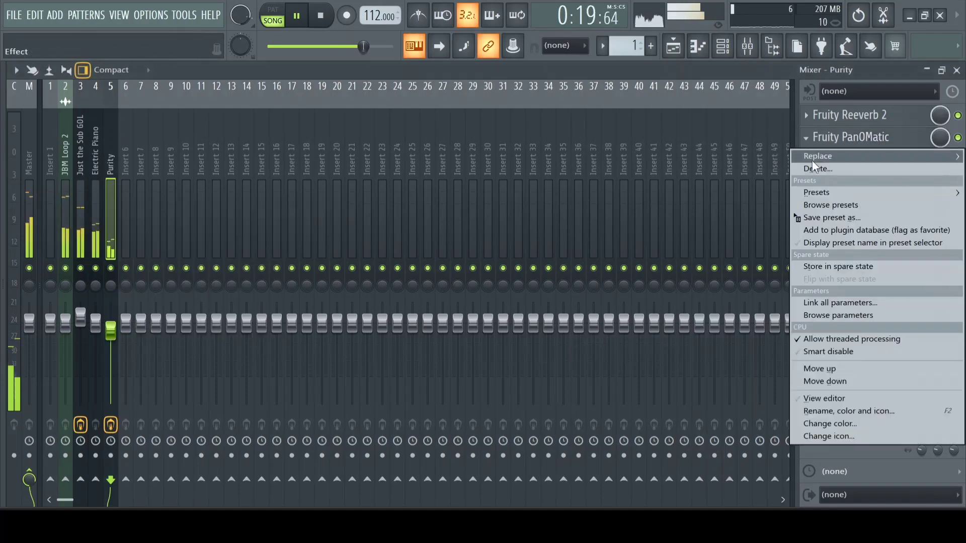
left_click(817, 169)
left_click(557, 312)
Add Fruity Reeverb 2 to the Electric Piano mixer track and set its EQ to -2.6 at 90 Hz, -0.9 at 1.5k and 1.5 at 8.0k
left_click(96, 221)
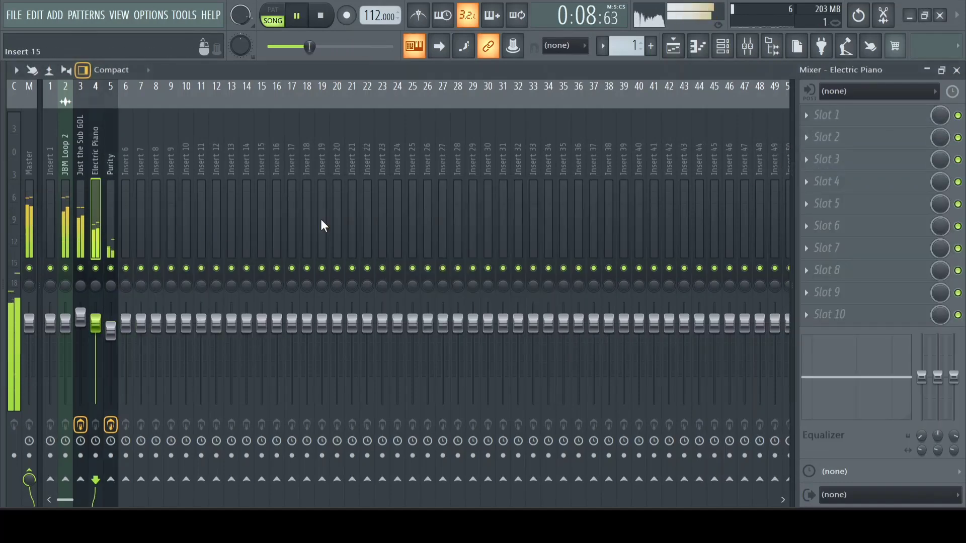
left_click(847, 115)
mouse_move(825, 134)
left_click(535, 199)
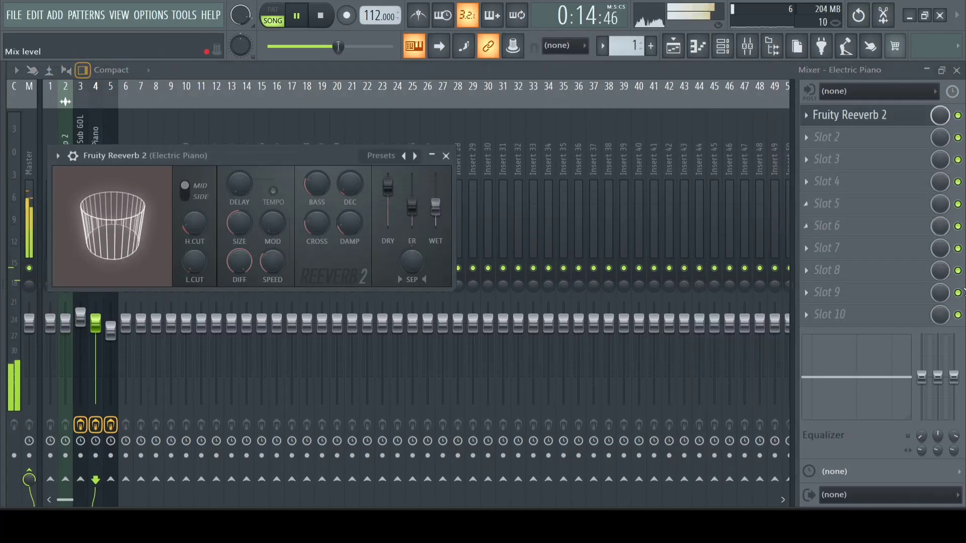
left_click_drag(935, 380, 937, 390)
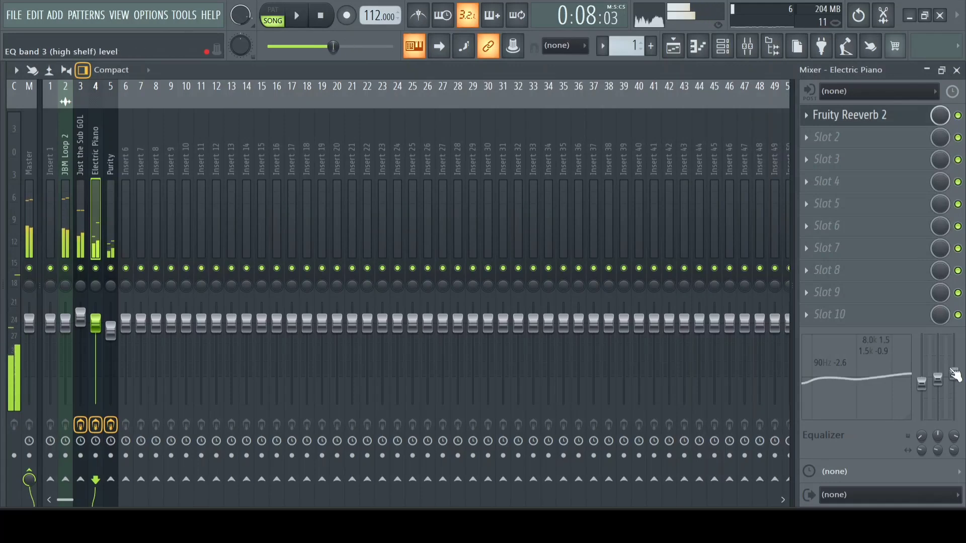
Add Fruity PanOMatic with the Electric Pan preset in slot 2 of the Electric Piano track and set the track volume to 102%
left_click(825, 137)
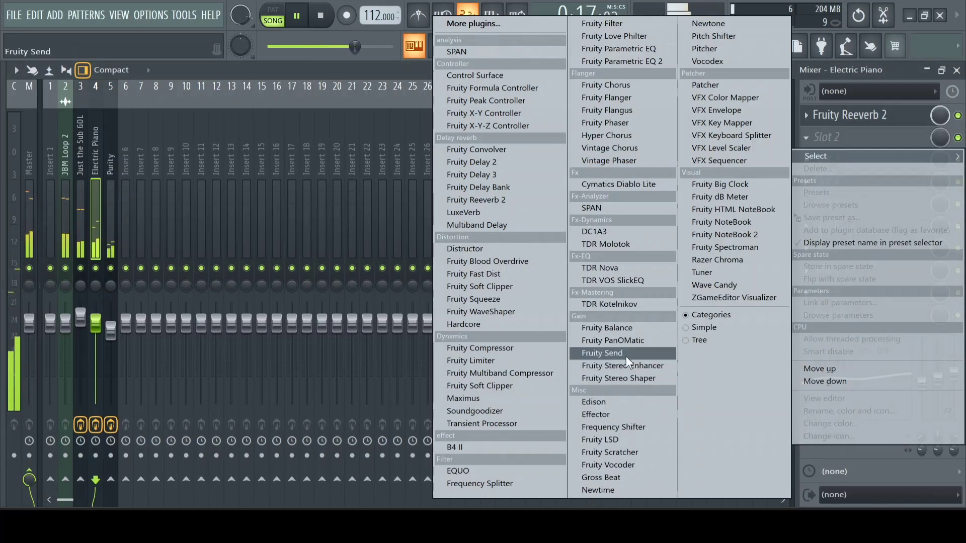
left_click(821, 132)
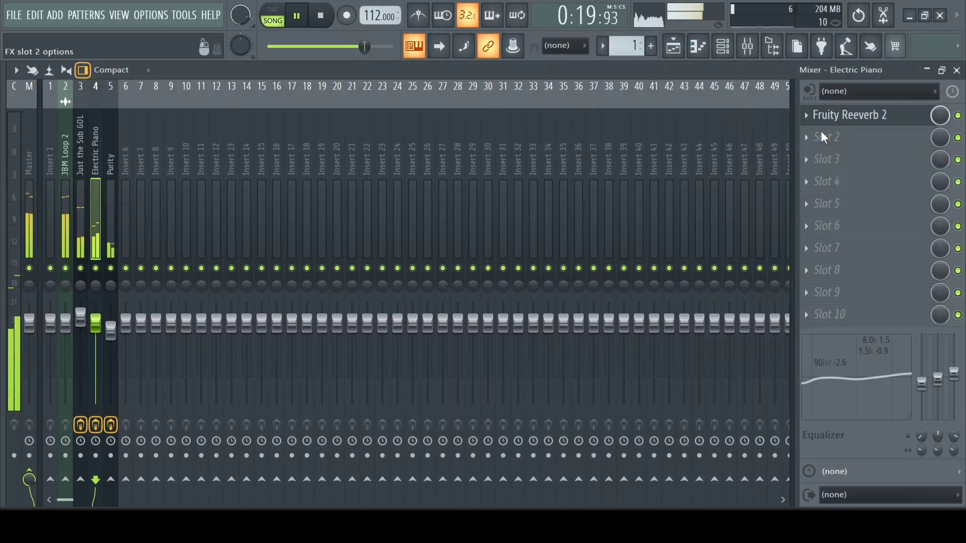
left_click(820, 131)
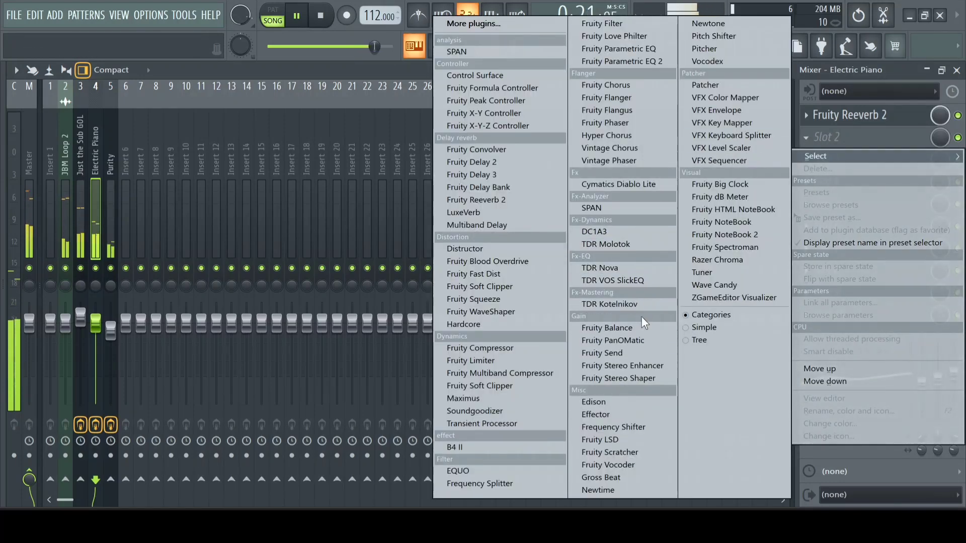
left_click(622, 341)
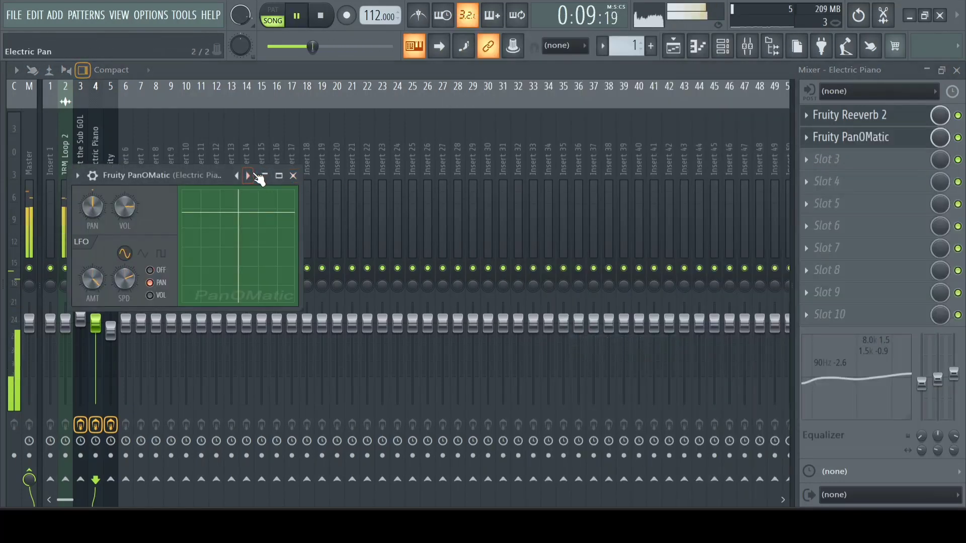
left_click(913, 140)
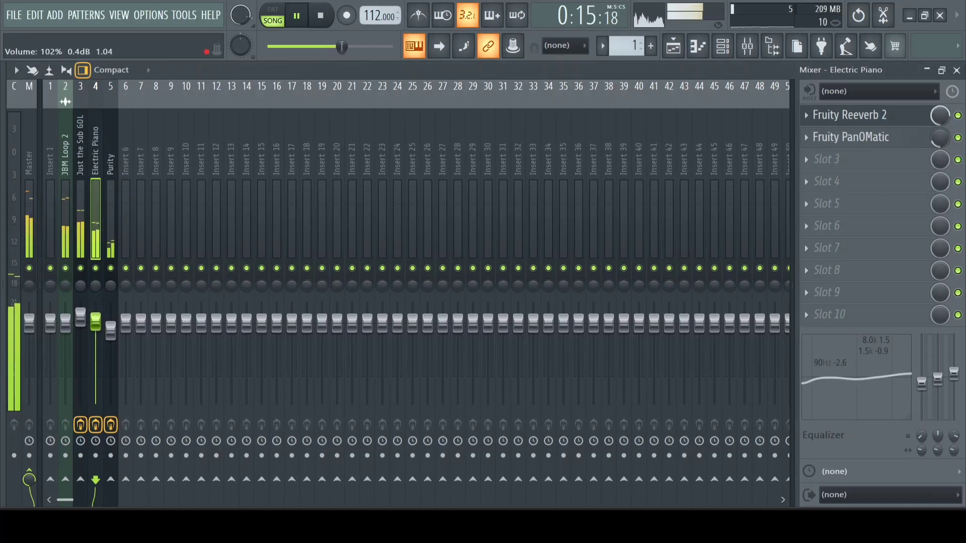
In the playlist, duplicate the clips in bars 5 to 12 on Tracks 1 to 3 into bars 13 to 20 and play from the beginning
left_click(682, 54)
scroll(638, 173, "down", 2)
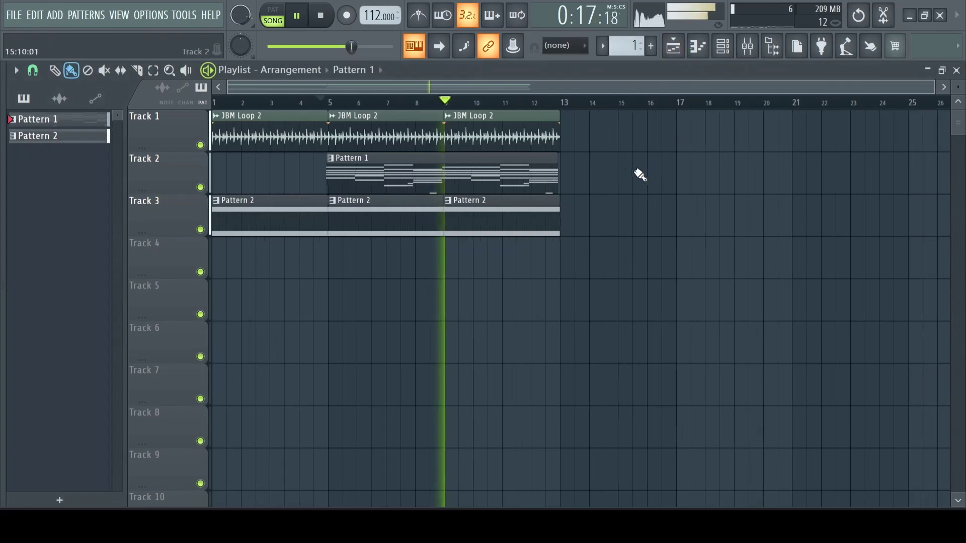
left_click_drag(535, 106, 319, 220)
key("ctrl+b")
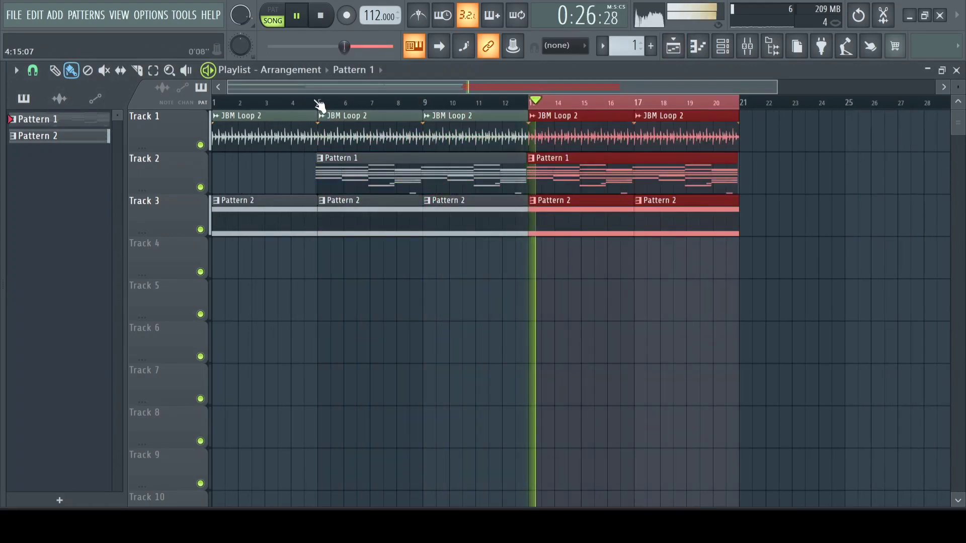
left_click(321, 22)
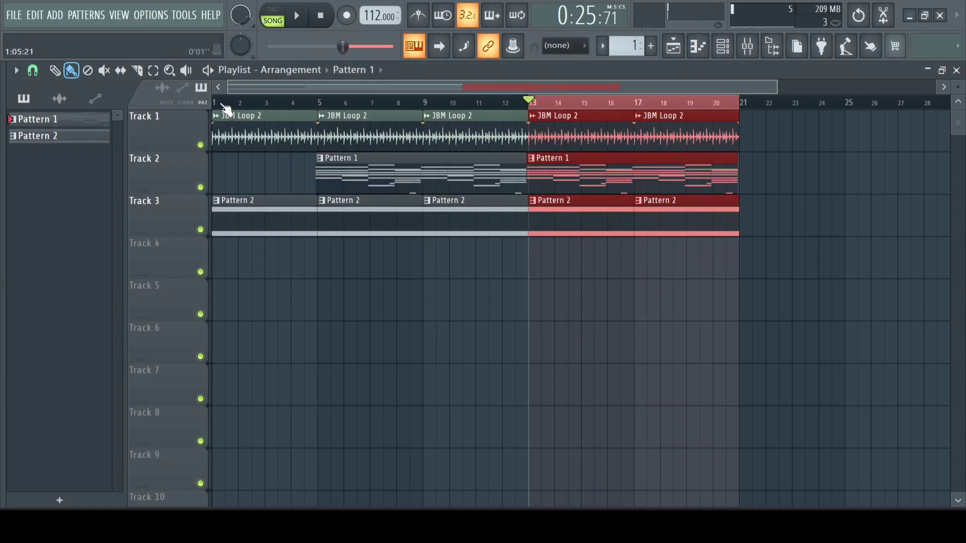
left_click(216, 105)
key("space")
Add a second Purity channel, load the Marimba preset from the Bell & Perc category and stop playback
left_click(722, 48)
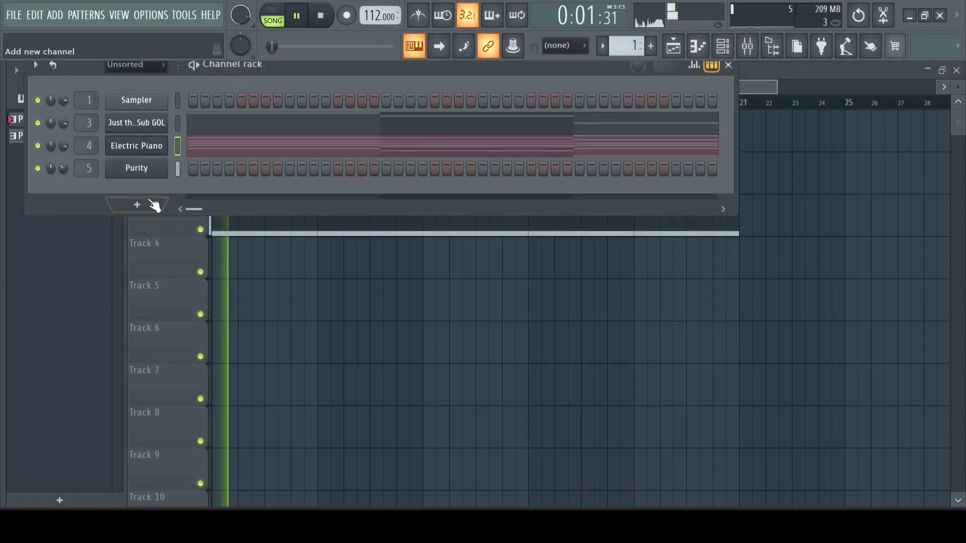
left_click(153, 204)
left_click(266, 466)
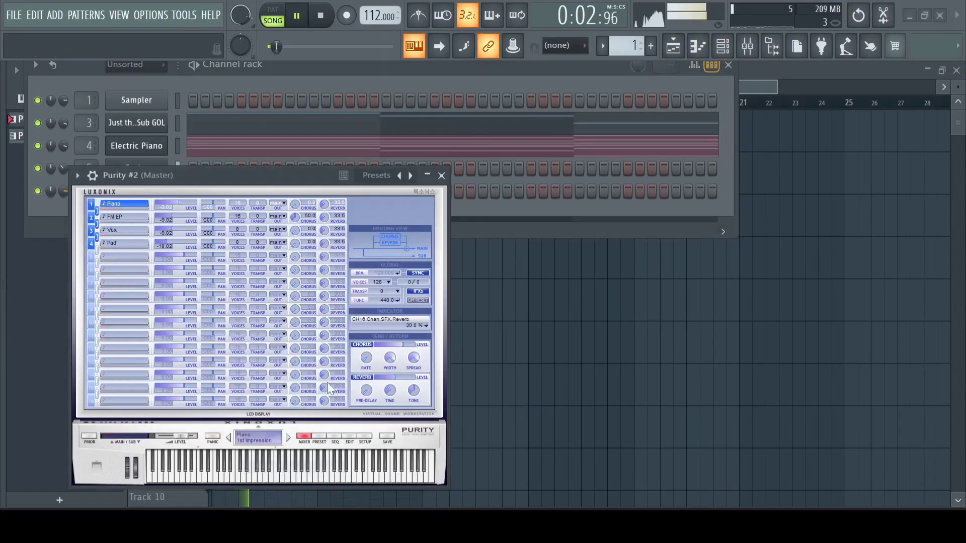
left_click(319, 437)
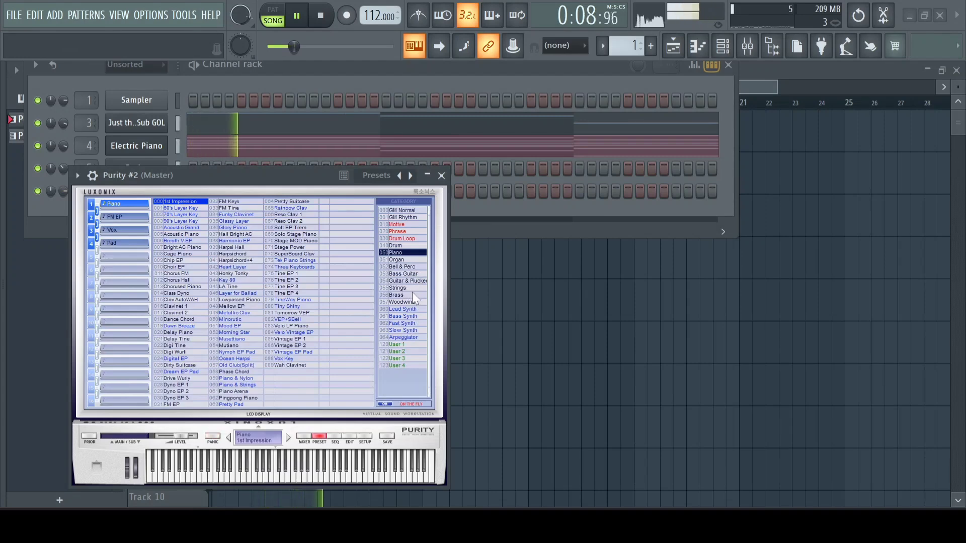
left_click(413, 267)
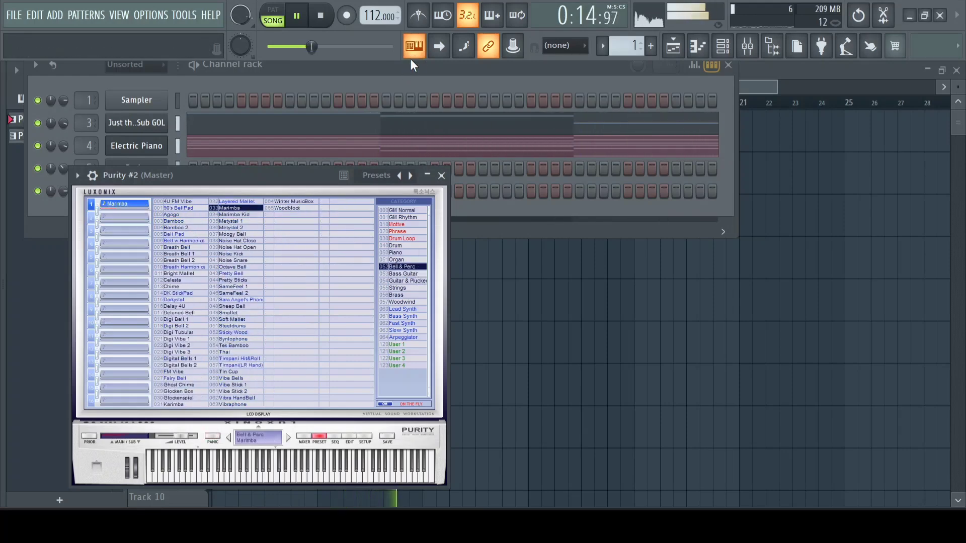
key("space")
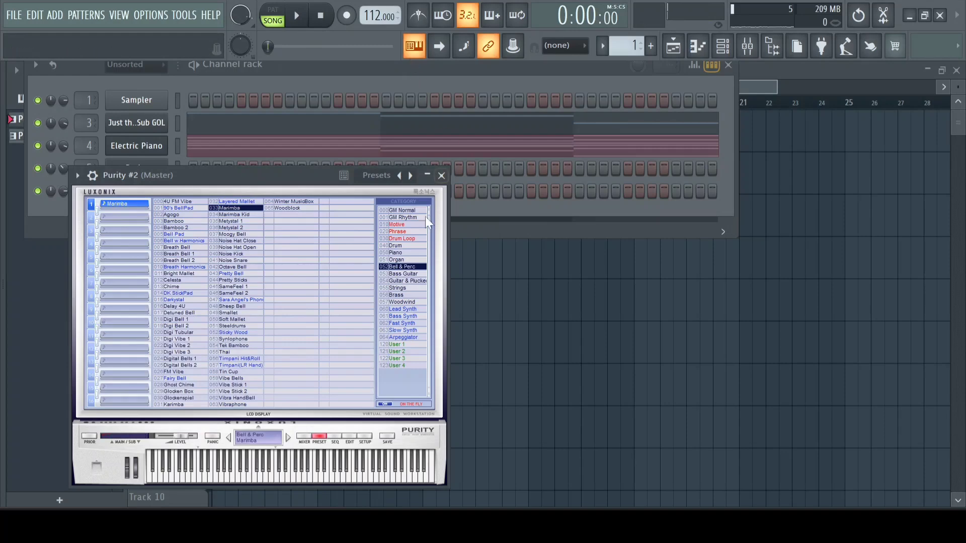
In the new Purity channel's miscellaneous settings, set the Cut and By groups to 4
left_click(79, 176)
left_click(157, 207)
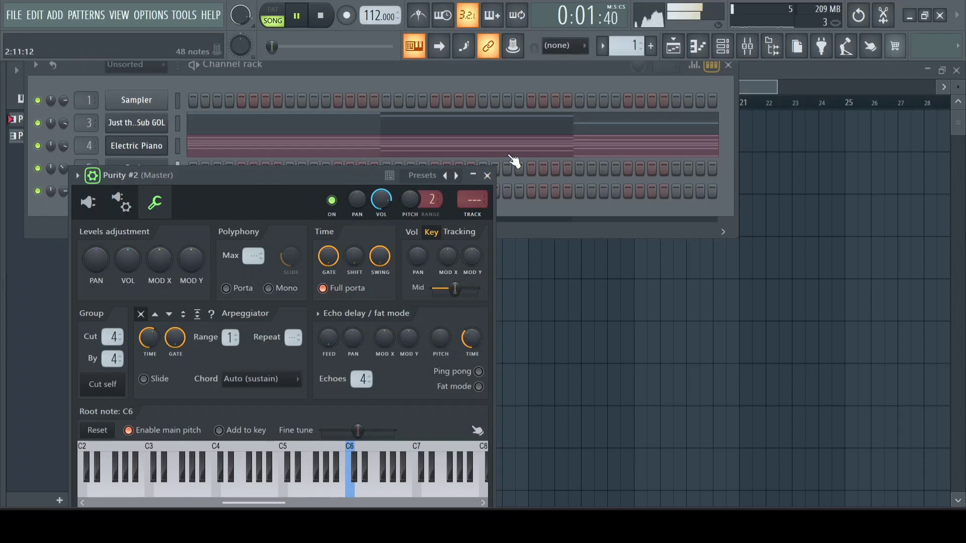
left_click(487, 175)
Create Pattern 3, place it as a two-bar clip at bar 1 on Track 4 and duplicate the clip into bars 3 and 4
left_click(673, 47)
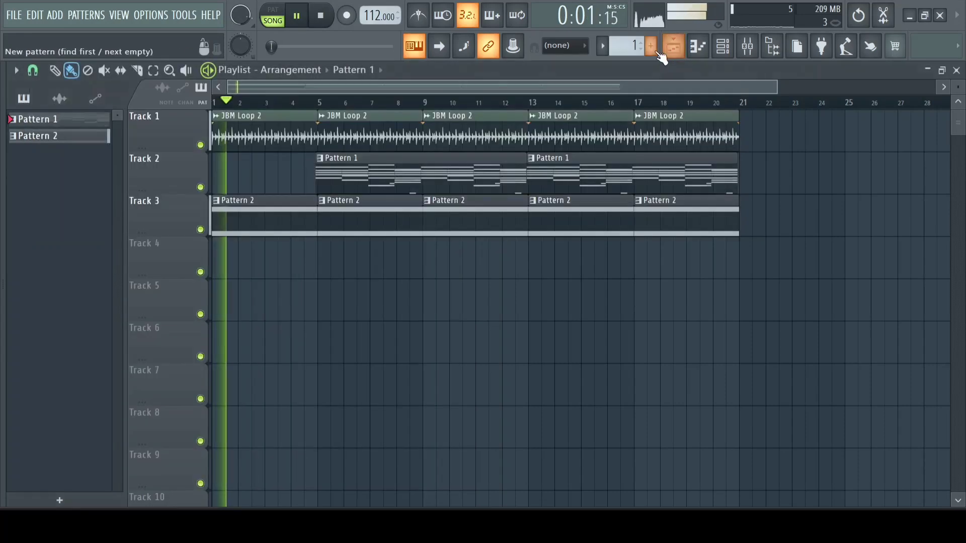
left_click(651, 46)
left_click(222, 265)
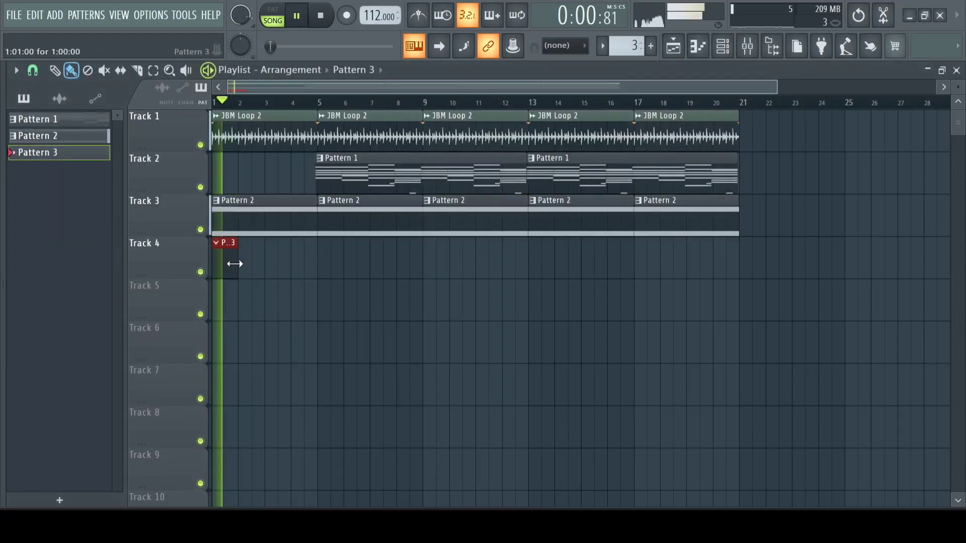
left_click_drag(235, 264, 262, 265)
key("space")
key("ctrl+b")
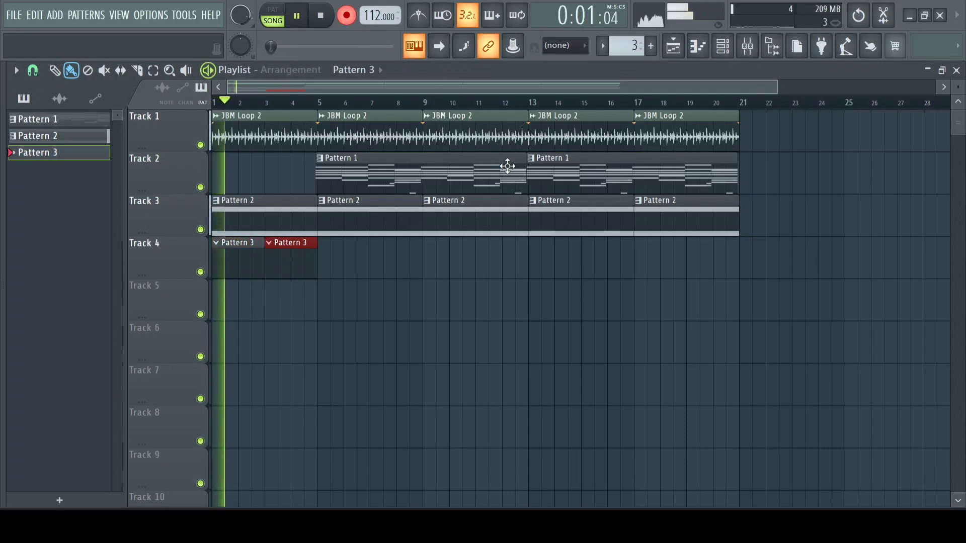
Record two short F#4 and two short G#4 notes of the second Purity around the end of Pattern 3's bar 1 and disarm recording
key("space")
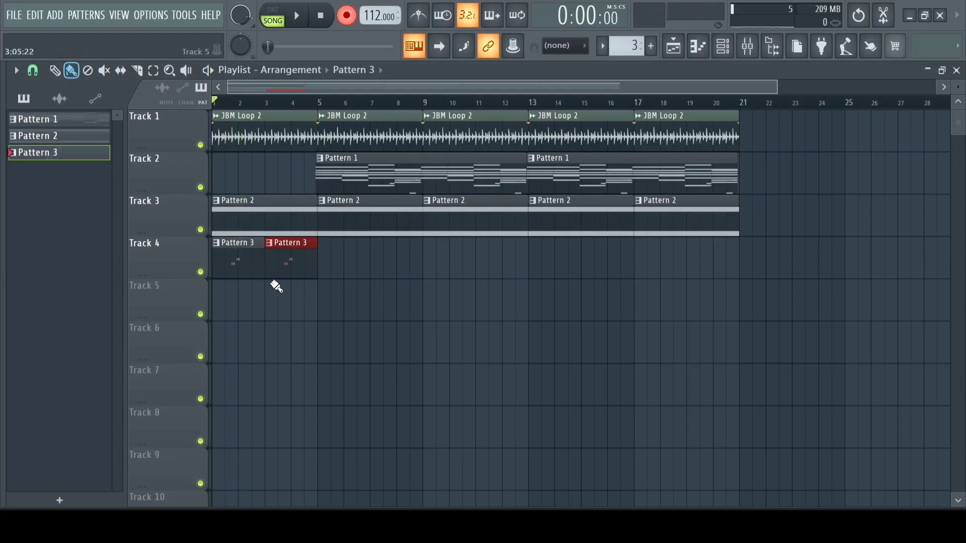
double_click(242, 267)
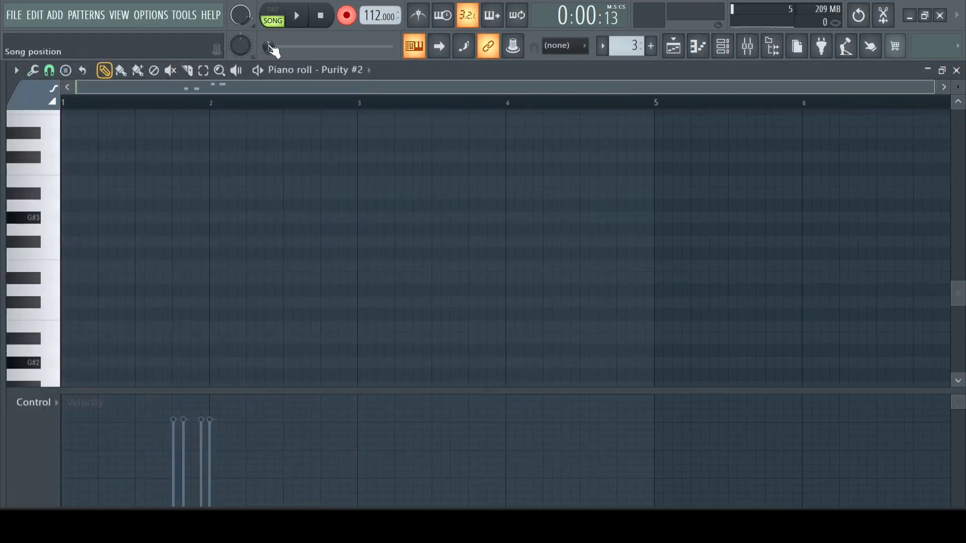
left_click(351, 14)
Play back the recorded marimba notes in Pattern 3's piano roll and examine their pitch and timing
key("space")
scroll(304, 185, "down", 3)
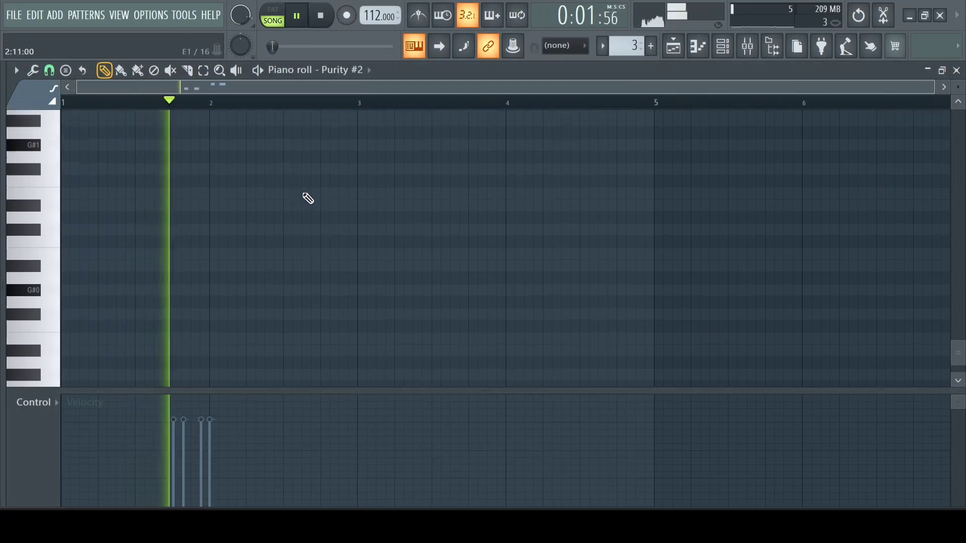
key("space")
scroll(32, 189, "up", 4)
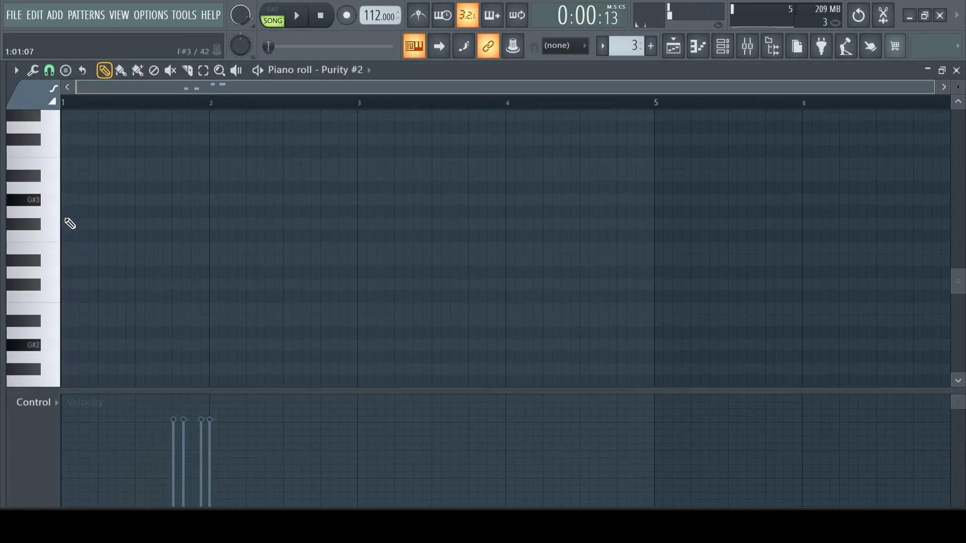
left_click(32, 320)
key("space")
left_click(206, 103)
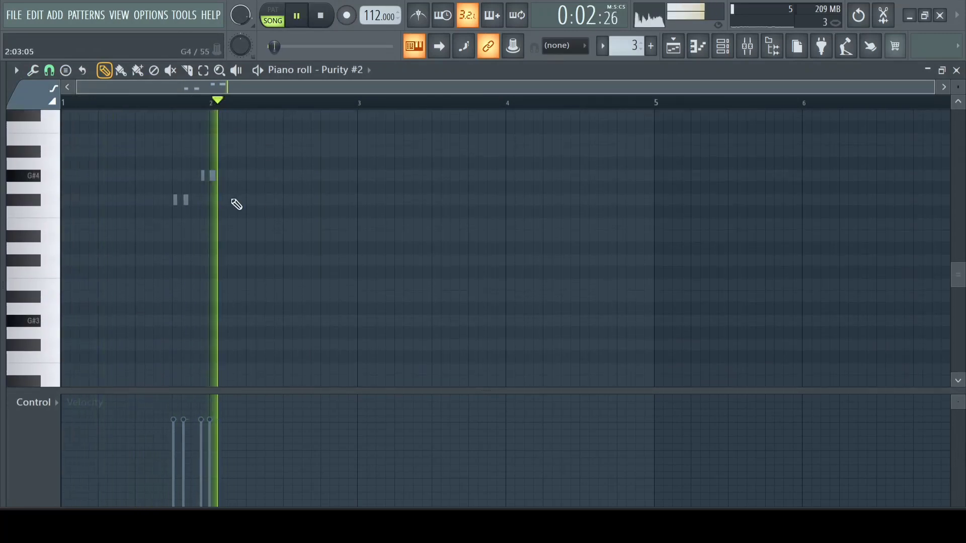
key("space")
key("space")
Add a one-step G#3 note at the third step of bar 2 in Pattern 3's marimba part and audition it
left_click(243, 297)
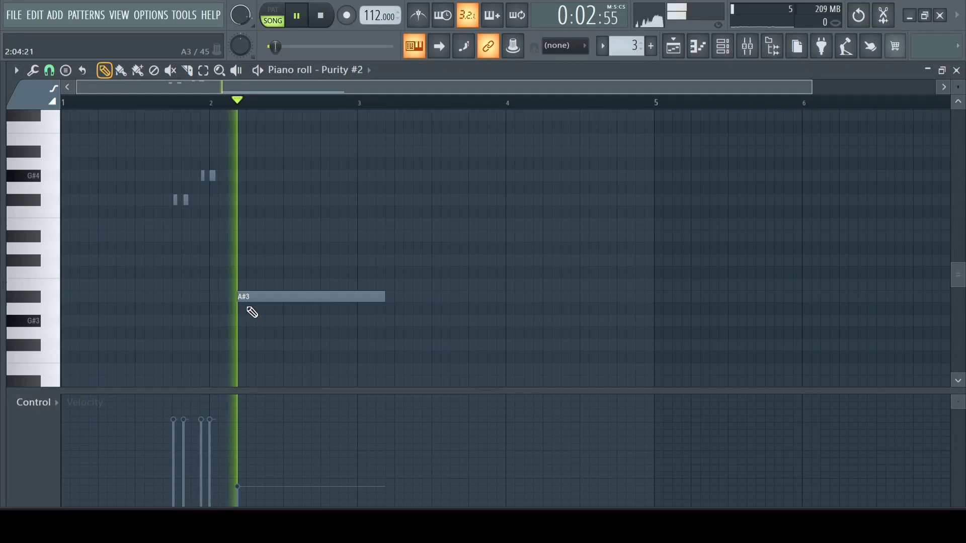
left_click(334, 309)
key("ctrl+z")
key("space")
left_click_drag(336, 298, 207, 321)
key("space")
key("space")
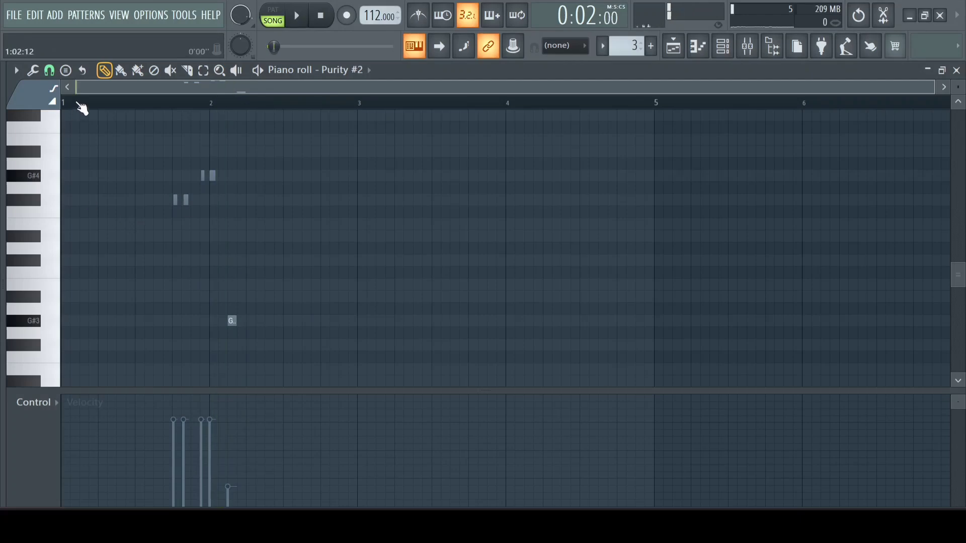
Add a one-step G#4 at step 3 and a one-step G#3 at step 5 of bar 1 in the marimba part, auditioning them
left_click(75, 104)
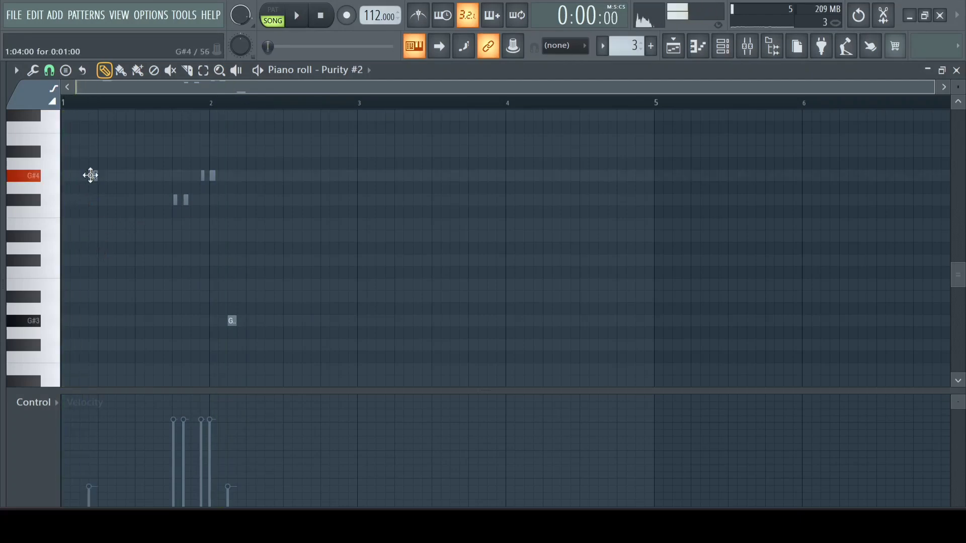
key("space")
key("space")
key("space")
key("space")
left_click_drag(91, 176, 82, 176)
key("space")
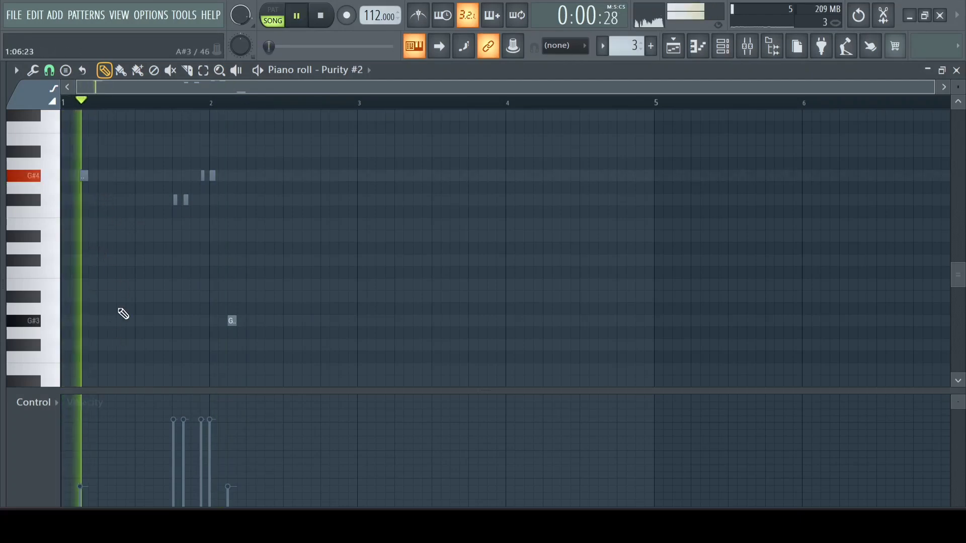
left_click(102, 321)
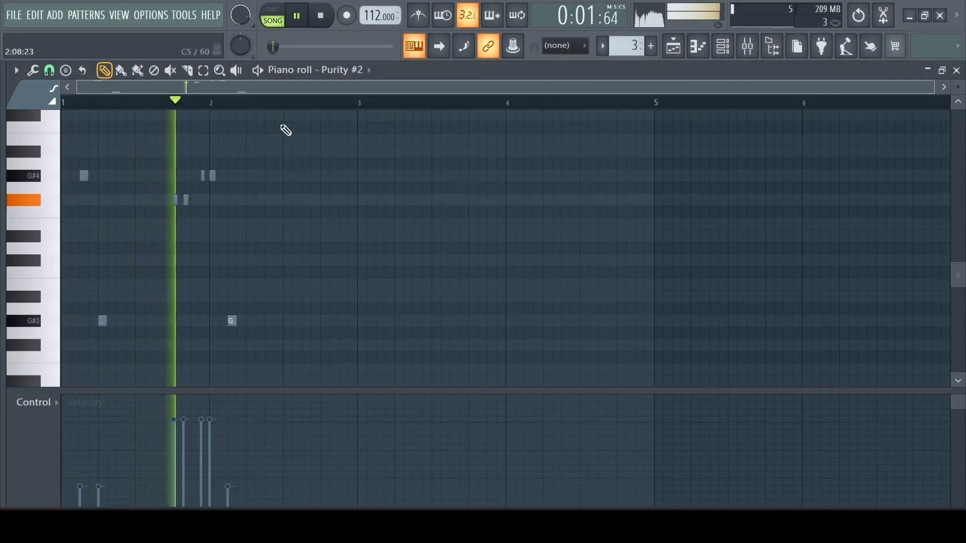
key("space")
key("space")
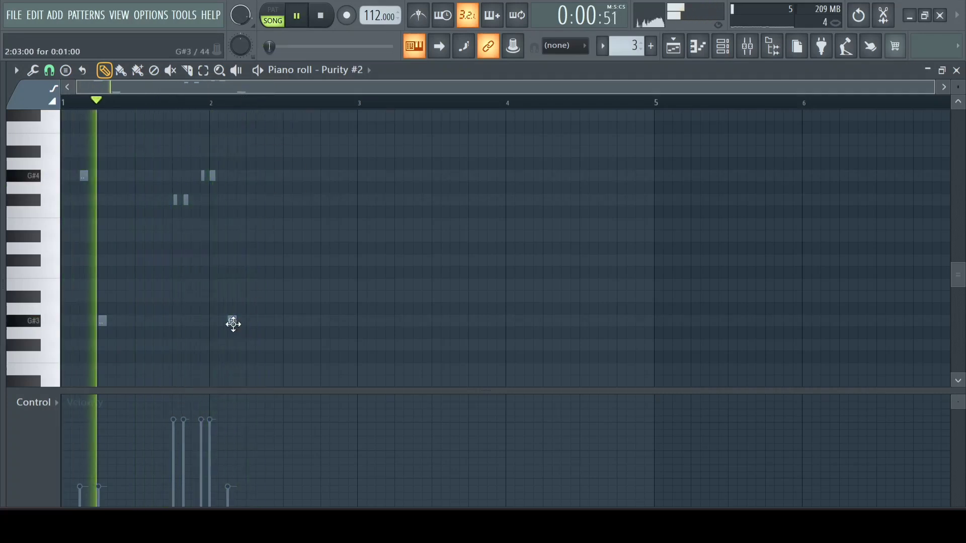
Lower the velocities of the four recorded F#4 and G#4 notes by scaling their levels with Multiply at 25%, and play the result
left_click_drag(260, 134, 176, 252)
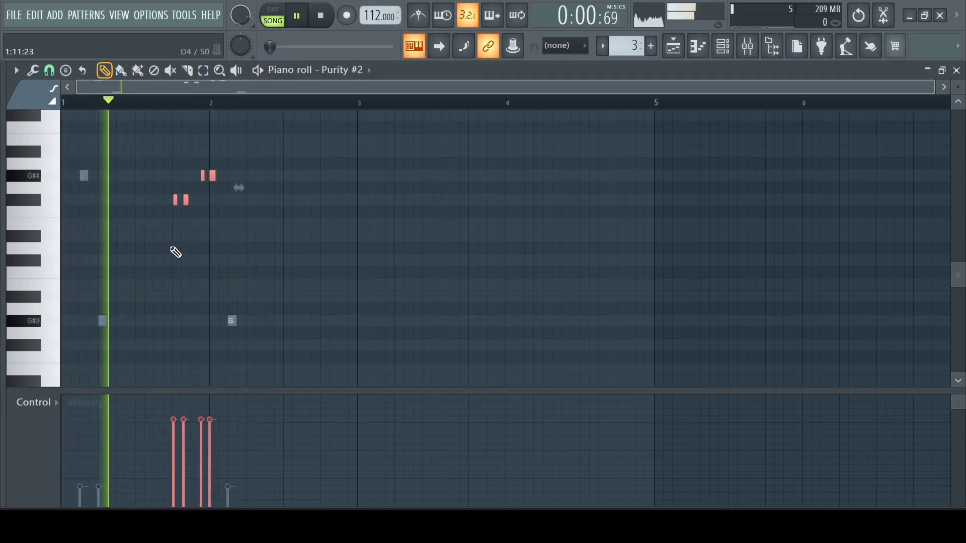
key("alt+x")
left_click_drag(491, 245, 496, 267)
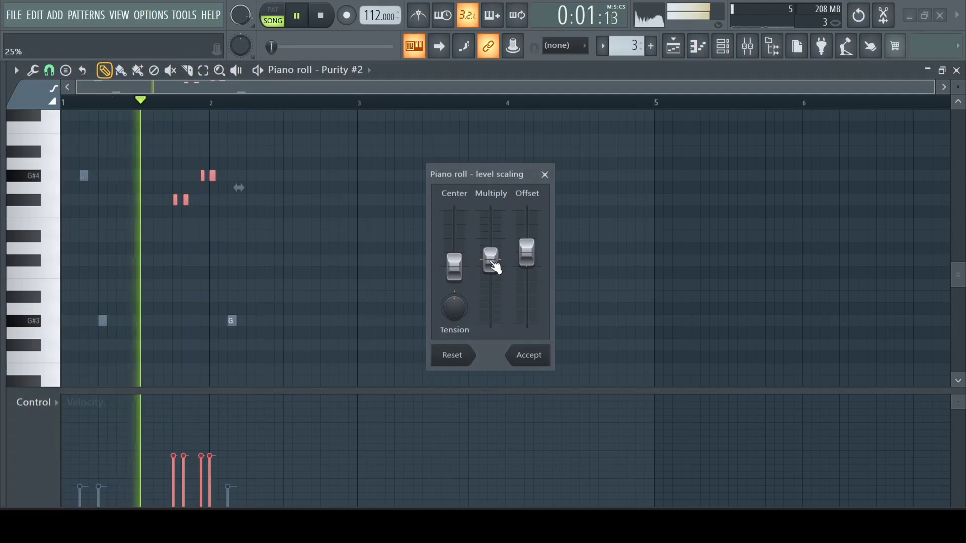
left_click(543, 362)
key("space")
left_click(301, 207)
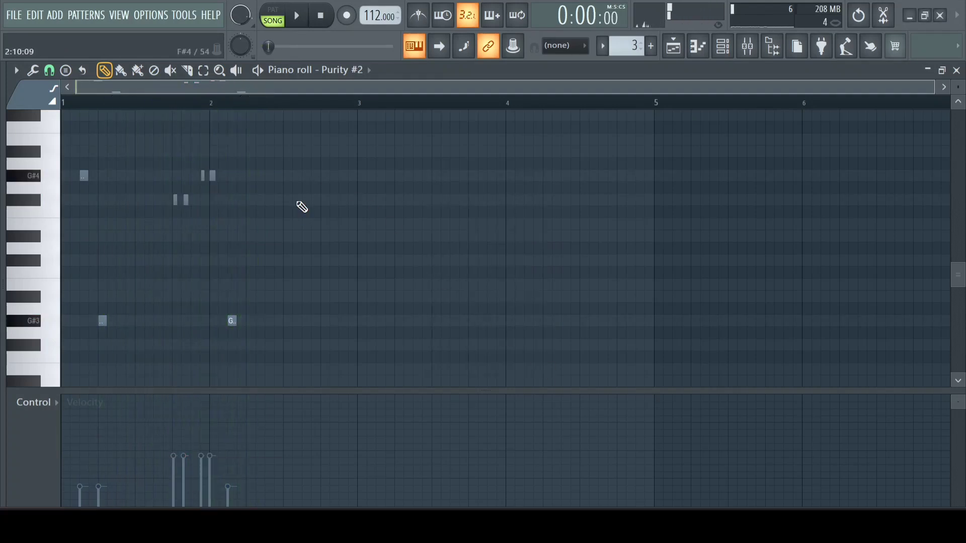
key("space")
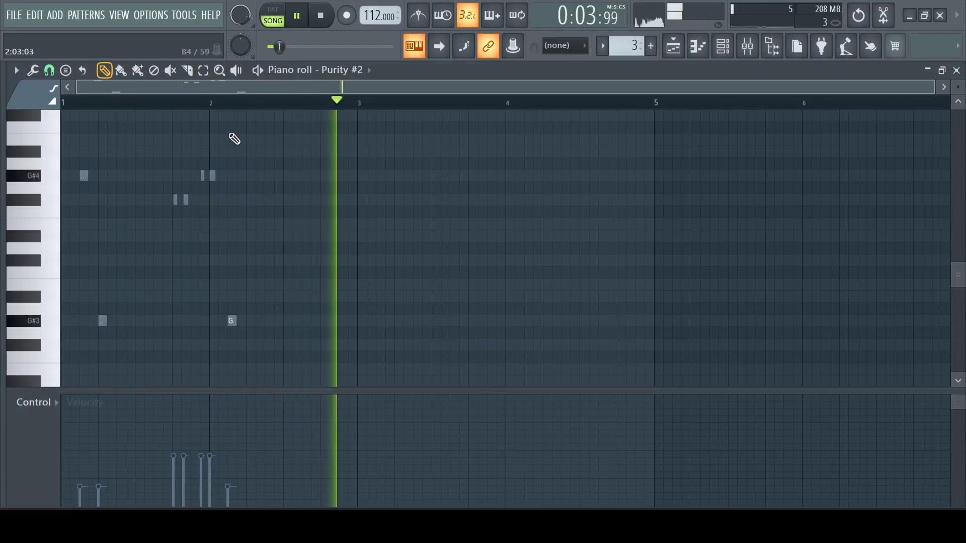
Duplicate bar 1's marimba notes into bar 2 and delete the G#3 notes at bar 2 step 3 and bar 1 step 5
left_click_drag(214, 103, 2, 156)
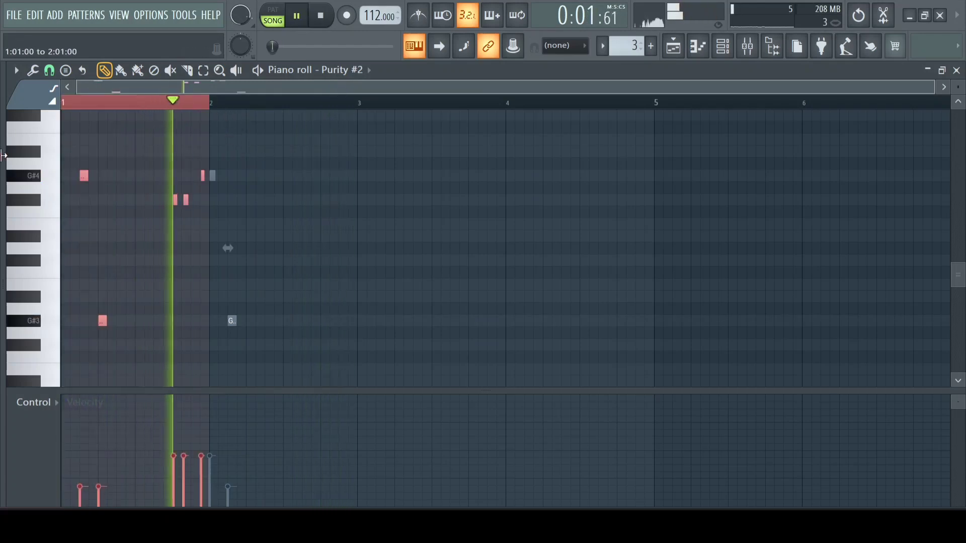
key("ctrl+b")
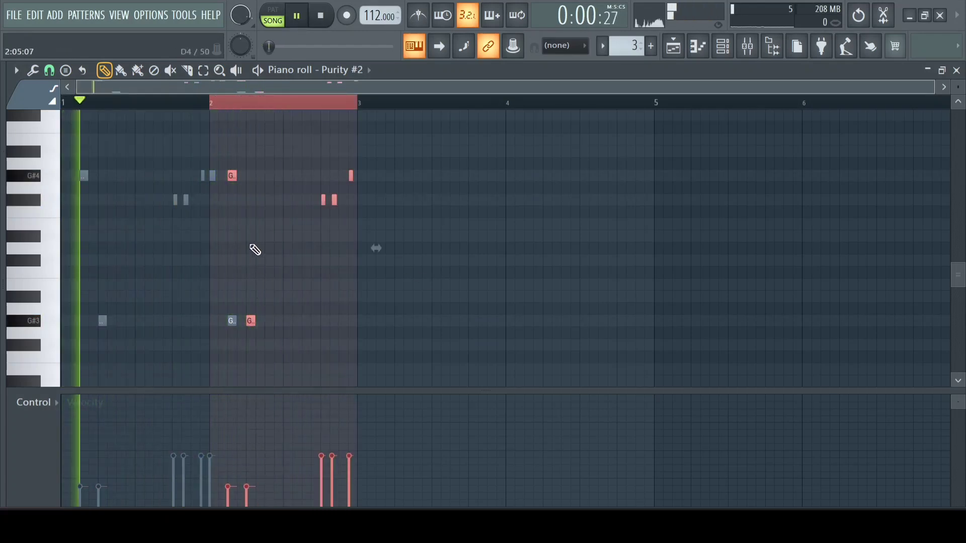
right_click(232, 320)
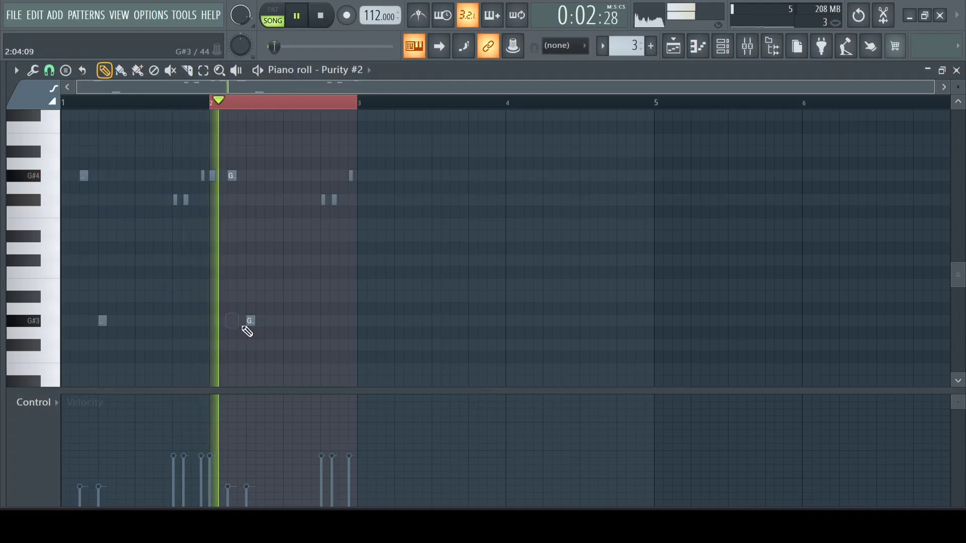
key("space")
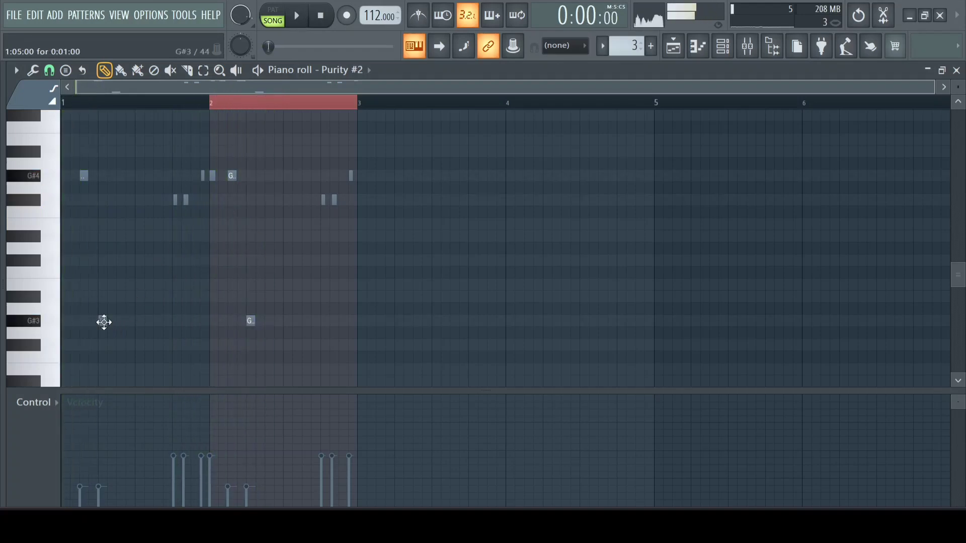
key("space")
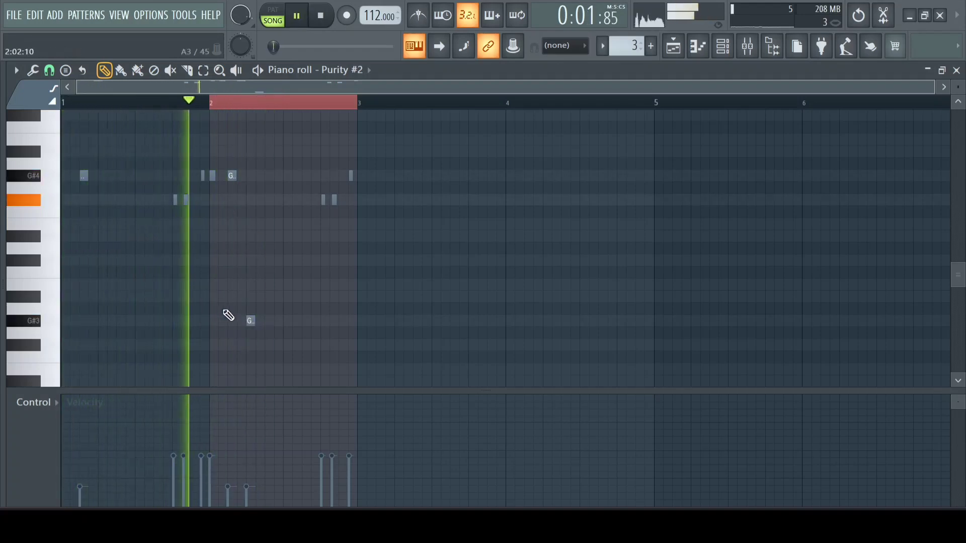
Transpose bar 2's G#4 at step 3 down an octave, delete the G#3 at step 5 and clear the time selection
left_click(233, 176)
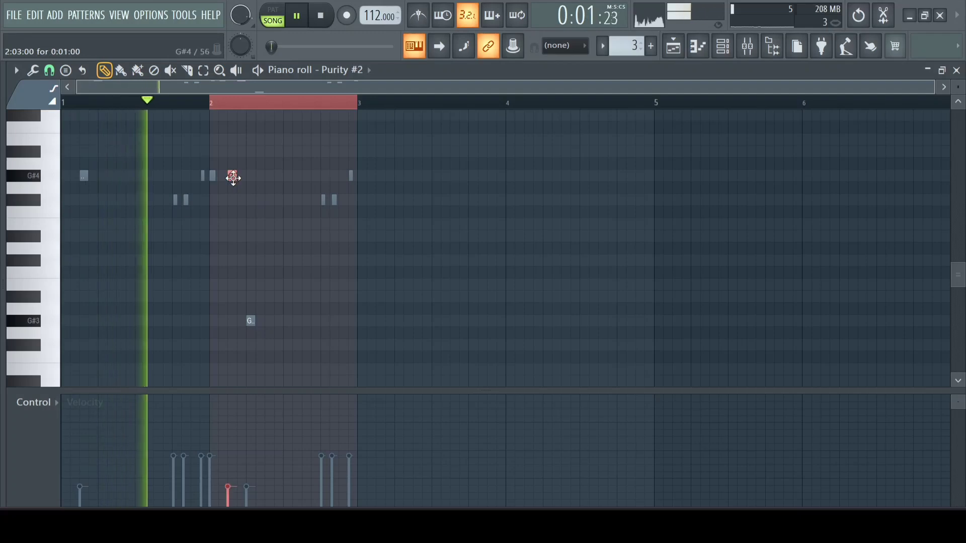
key("ctrl+Down")
scroll(251, 191, "down", 2)
right_click(250, 283)
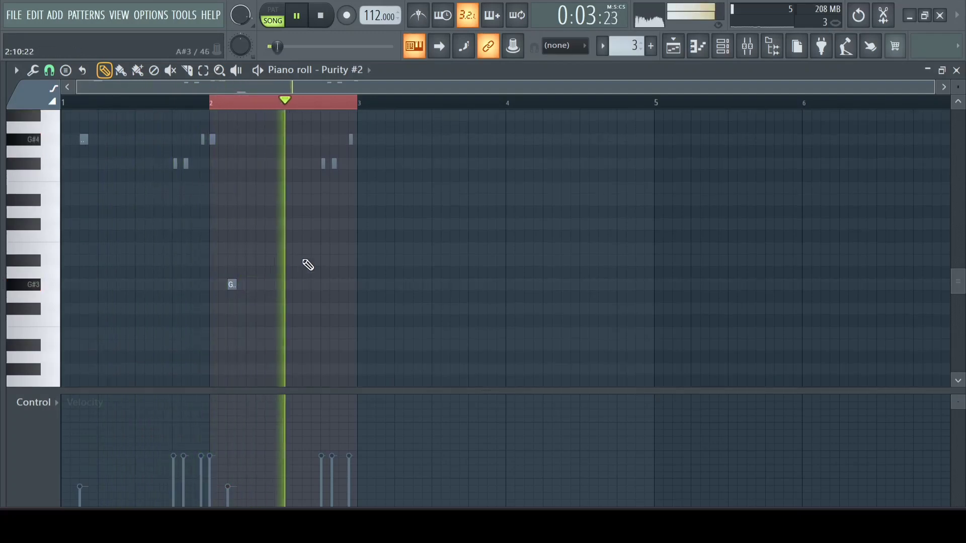
left_click(214, 103)
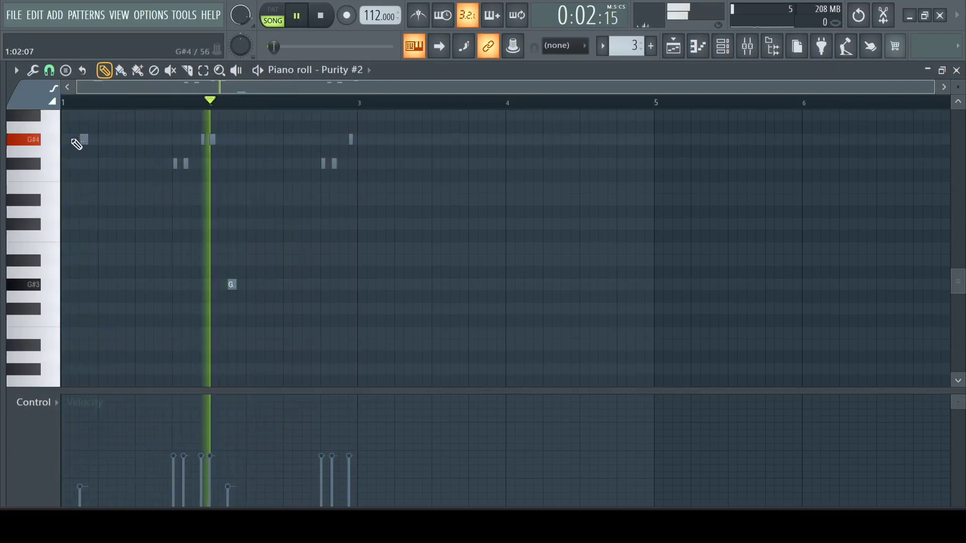
Move bar 1's opening G#4 to step 1, place a one-step G#3 at step 3 and audition the melody
left_click_drag(77, 145, 62, 137)
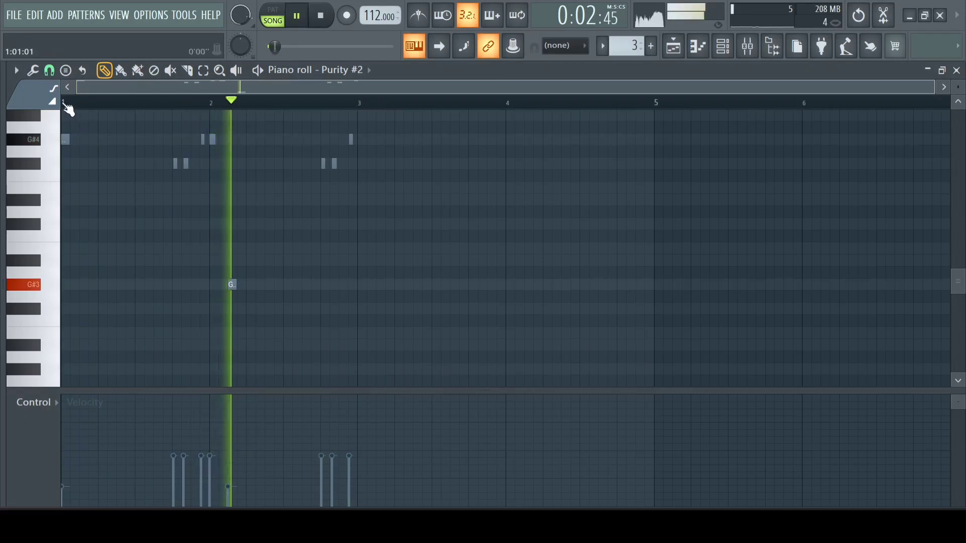
left_click(101, 285)
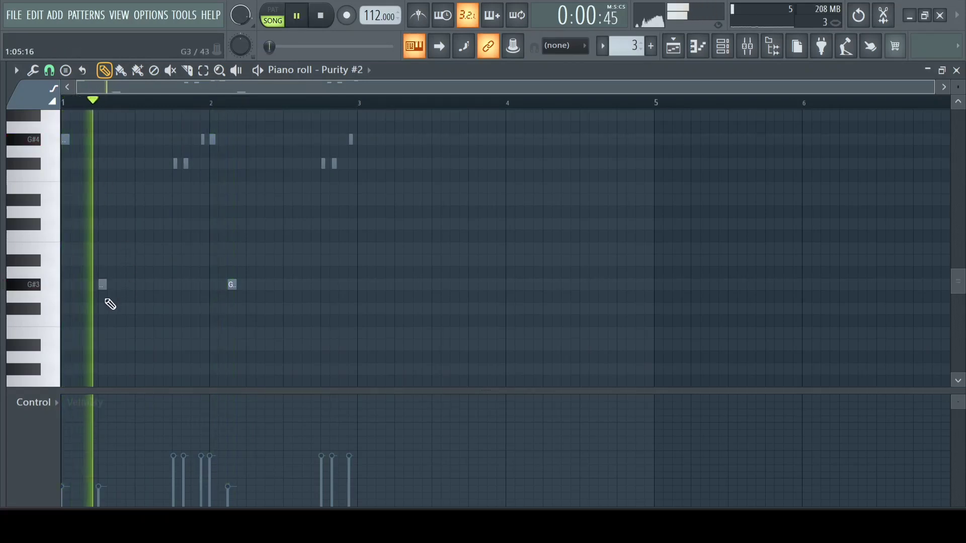
left_click_drag(101, 284, 86, 284)
key("space")
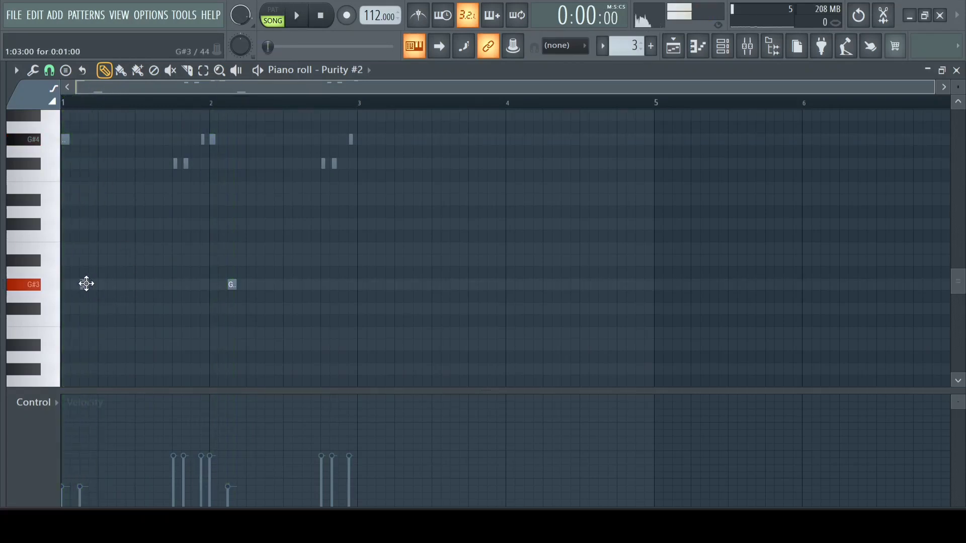
key("space")
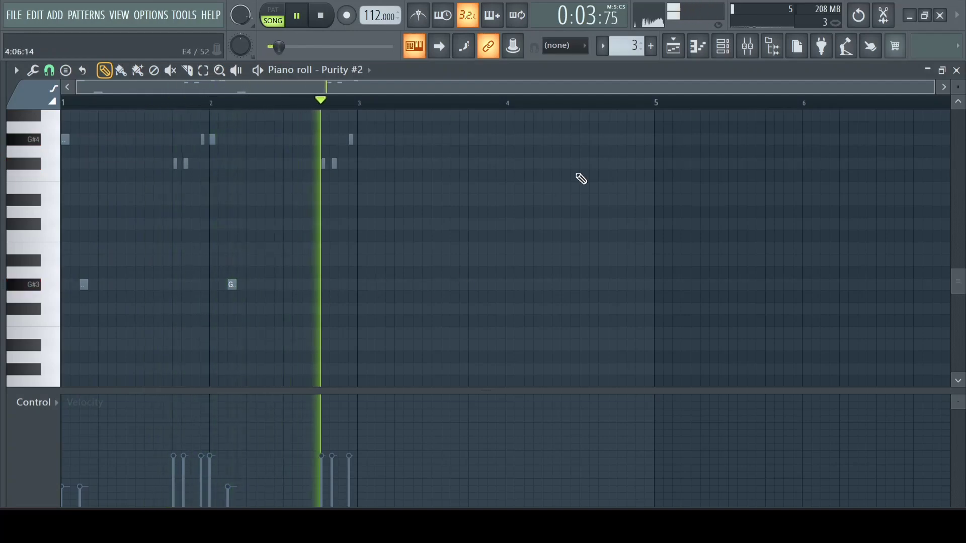
Duplicate the two Pattern 3 clips in bars 1 to 4 of Track 4 four times, filling the track through bar 20
left_click(673, 46)
left_click_drag(371, 297, 267, 287)
key("ctrl+b")
key("ctrl+b")
key("ctrl+b")
key("ctrl+b")
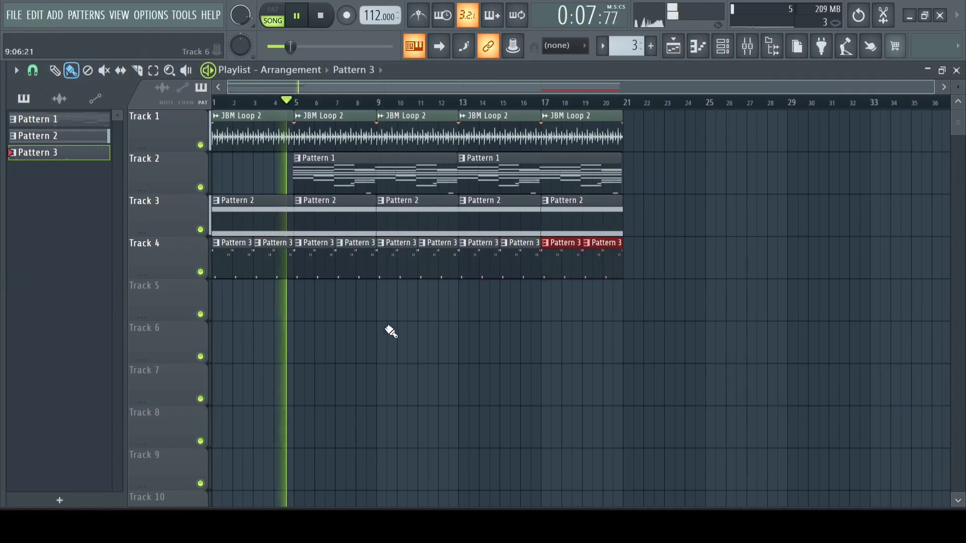
Route the Purity #2 channel to its own mixer track, insert 6
key("F7")
left_click(722, 47)
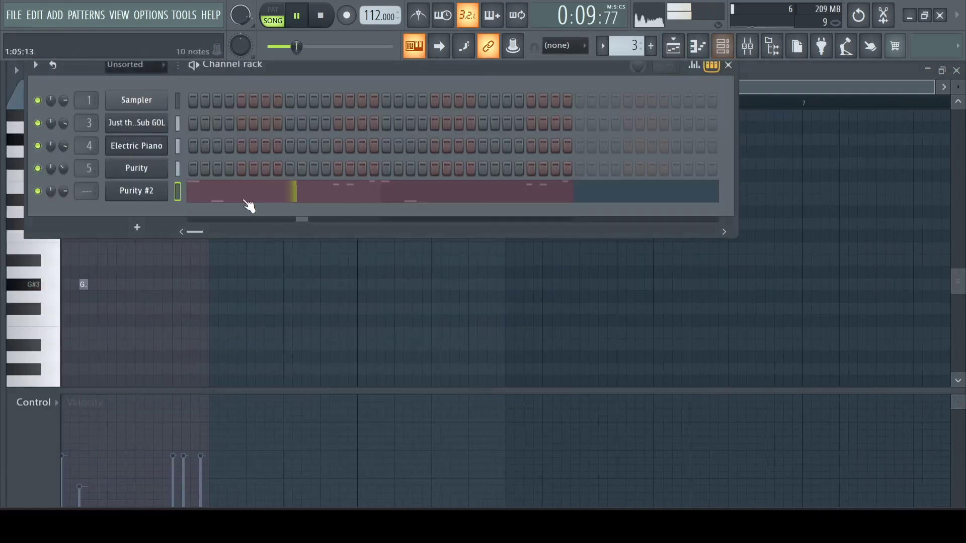
left_click(136, 191)
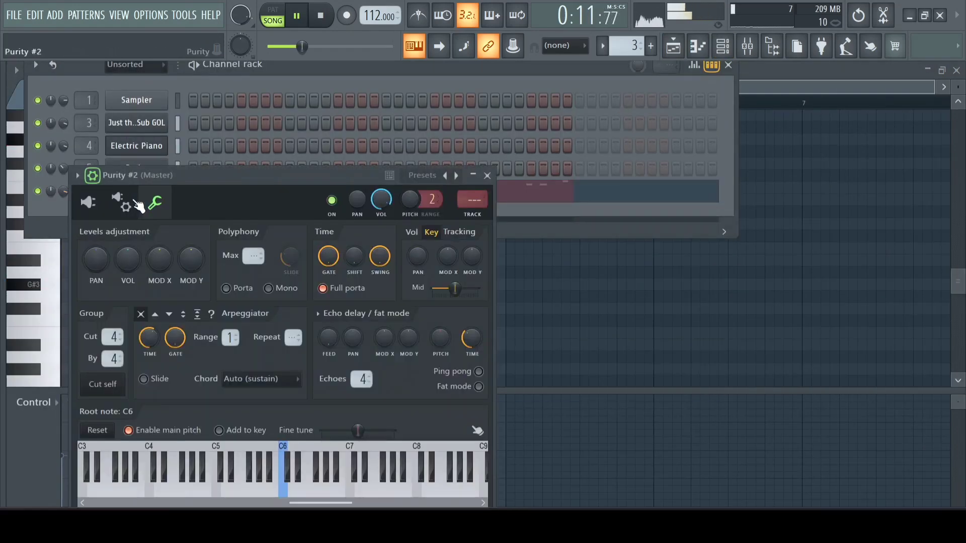
left_click(473, 215)
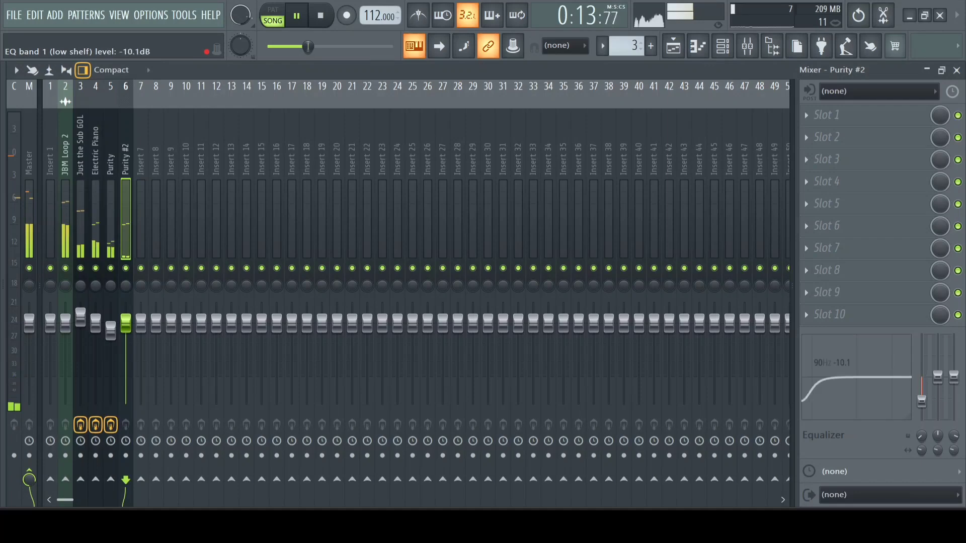
Load Fruity Delay 2 in slot 1 of the Purity #2 insert and set its equalizer to -18.0 low, 1.9 mid and 4.4 high
left_click_drag(954, 376, 953, 366)
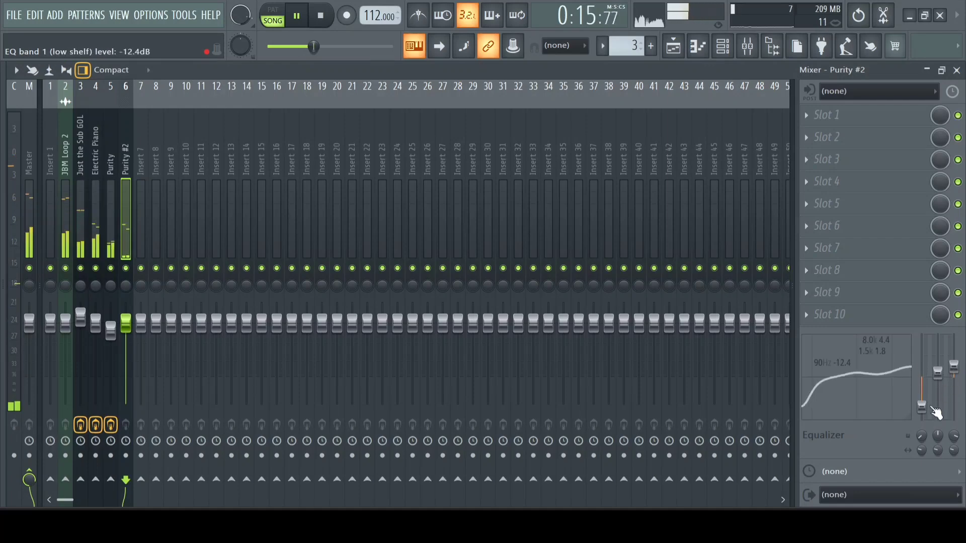
left_click(832, 128)
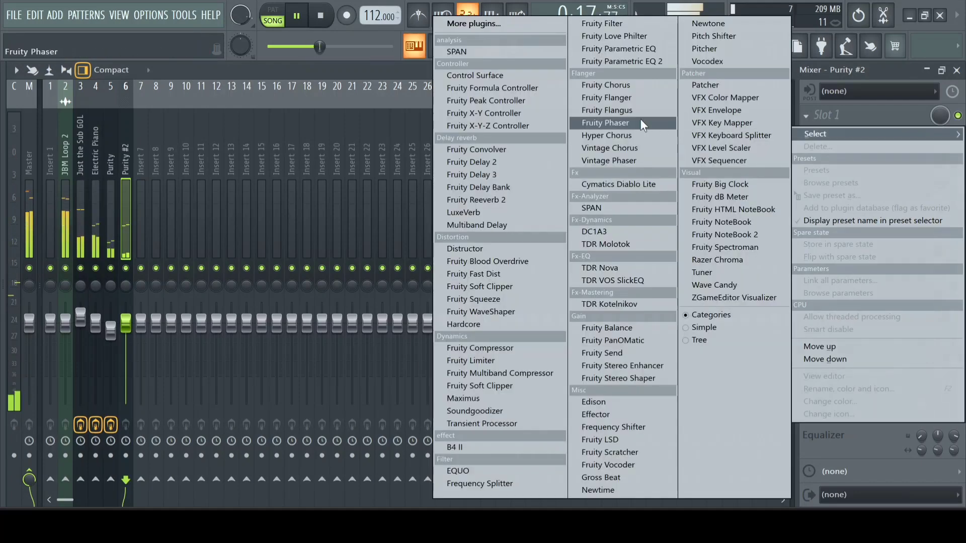
left_click(526, 167)
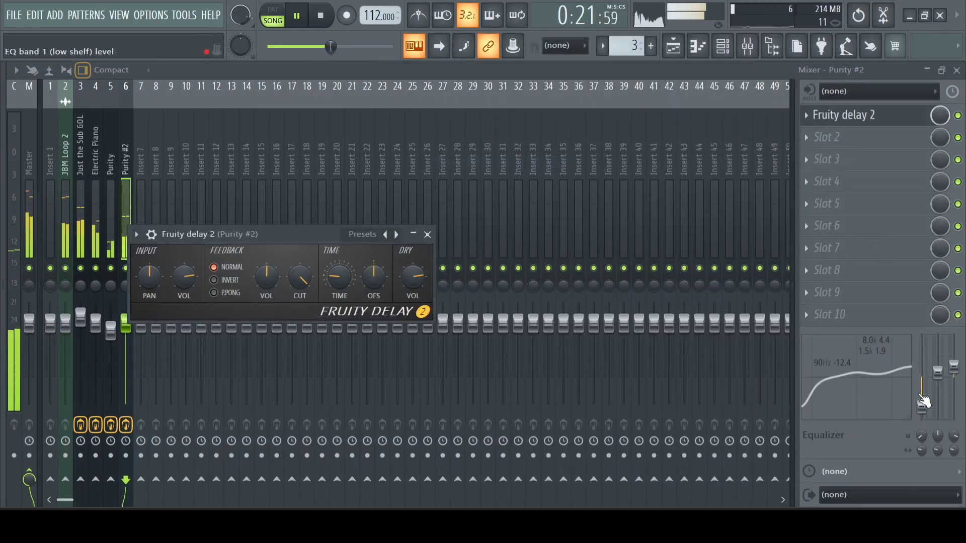
left_click_drag(923, 400, 923, 418)
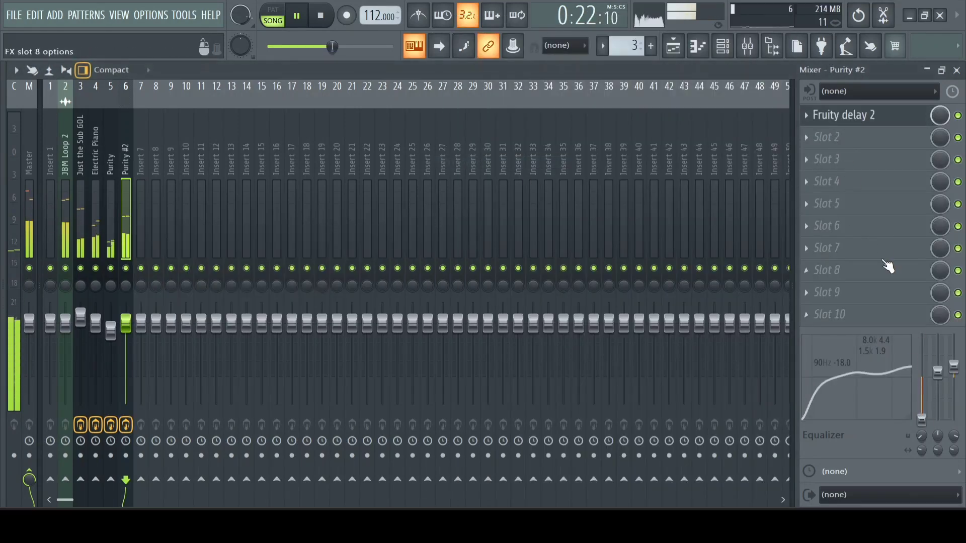
Load Fruity Parametric EQ 2 in slot 2 of the Purity #2 insert and turn down Fruity Delay 2's mix level
left_click(916, 134)
left_click(627, 65)
left_click(463, 343)
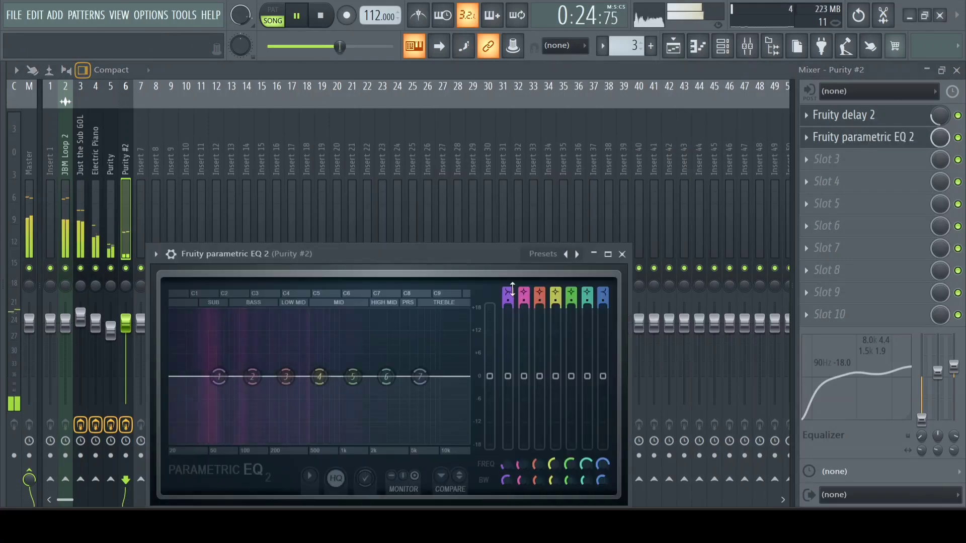
Apply the 40Hz + 18kHz cut preset to Fruity Parametric EQ 2 and raise its high-pass cutoff to about 200 Hz
left_click(545, 254)
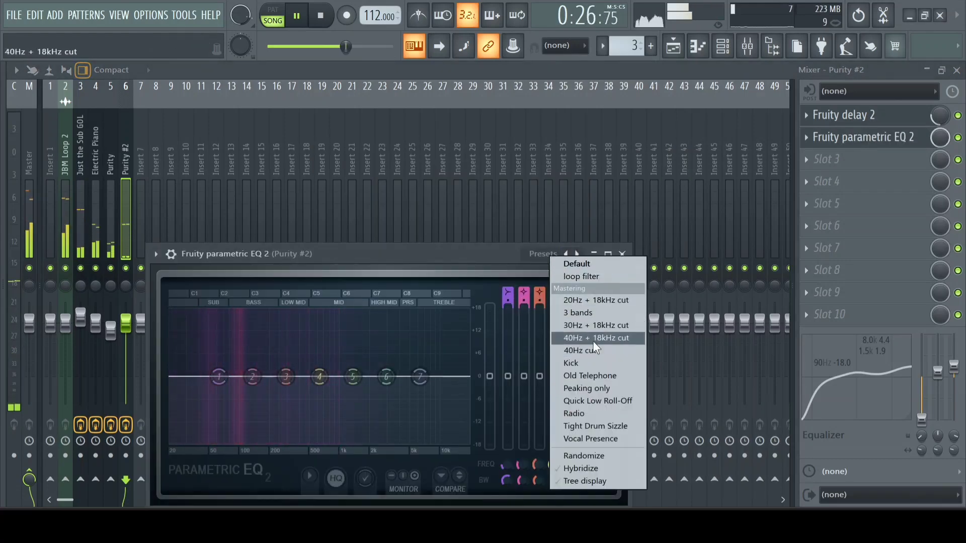
left_click(593, 337)
left_click_drag(200, 376, 259, 376)
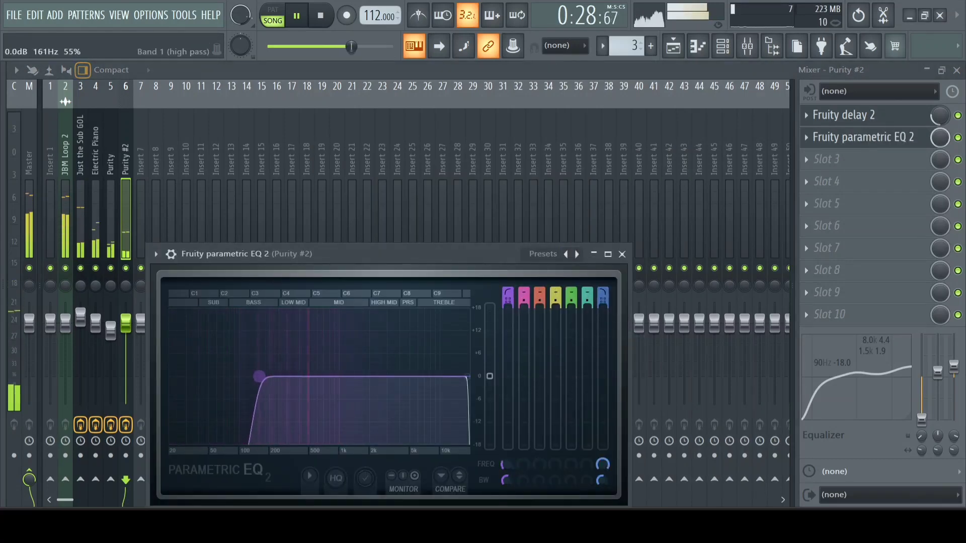
Raise the velocity of the two low G#3 notes in the Purity #2 melody with level scaling, keeping them at G#3
key("F6")
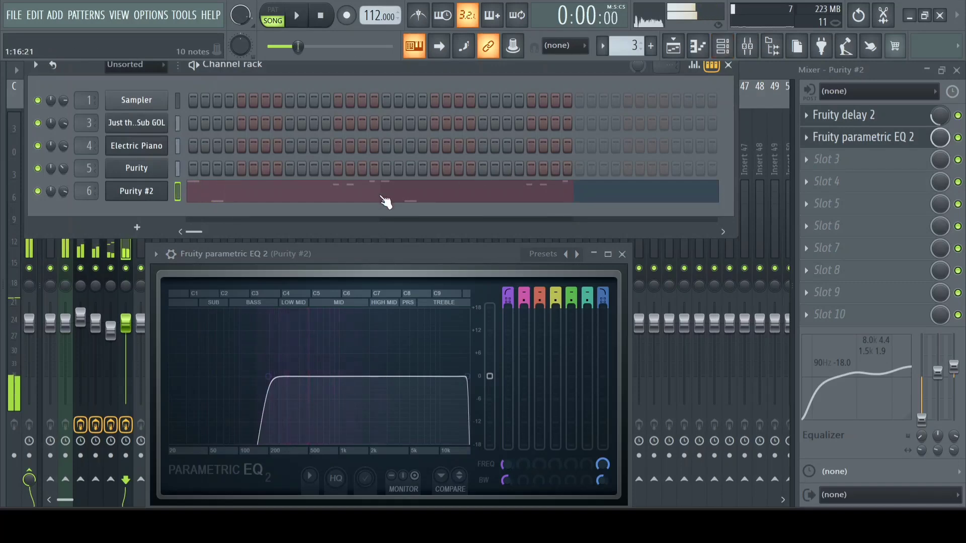
left_click(385, 202)
left_click_drag(299, 254, 64, 319)
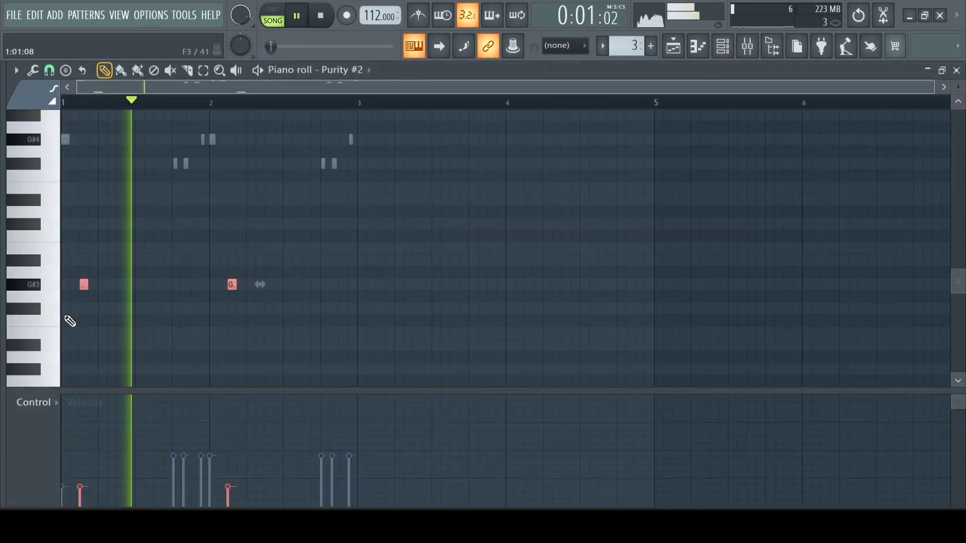
key("ctrl+Up")
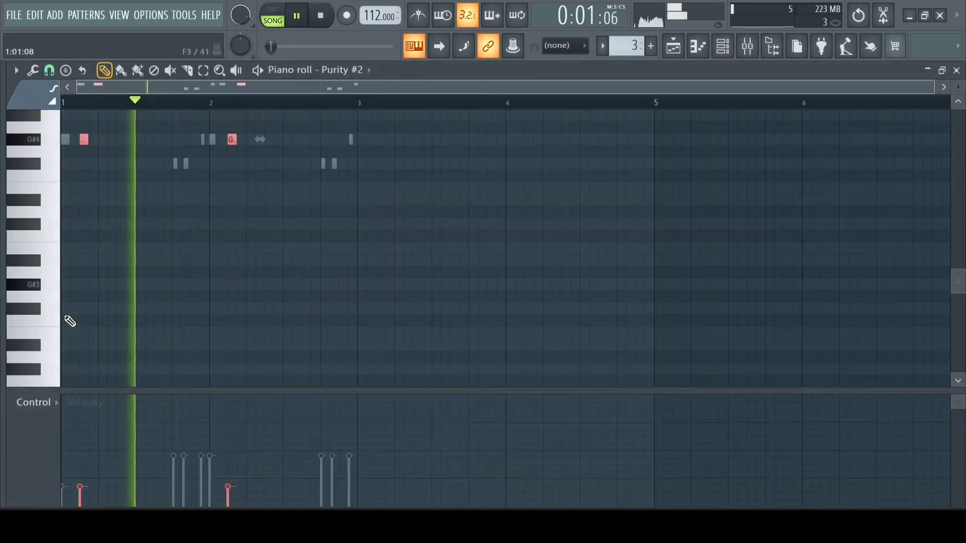
key("alt+x")
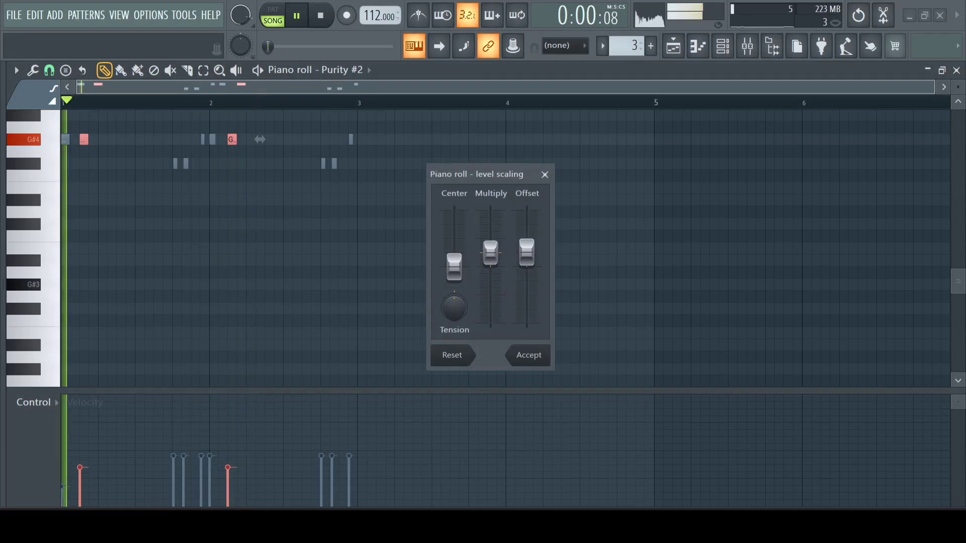
left_click(544, 360)
key("ctrl+Down")
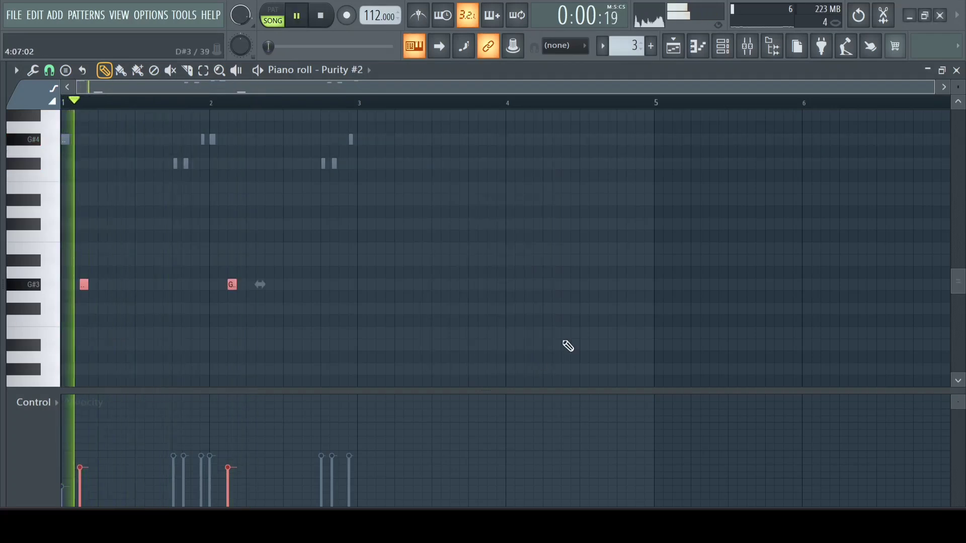
Add a third Purity instrument channel and move its plugin window clear of the area below
left_click(722, 46)
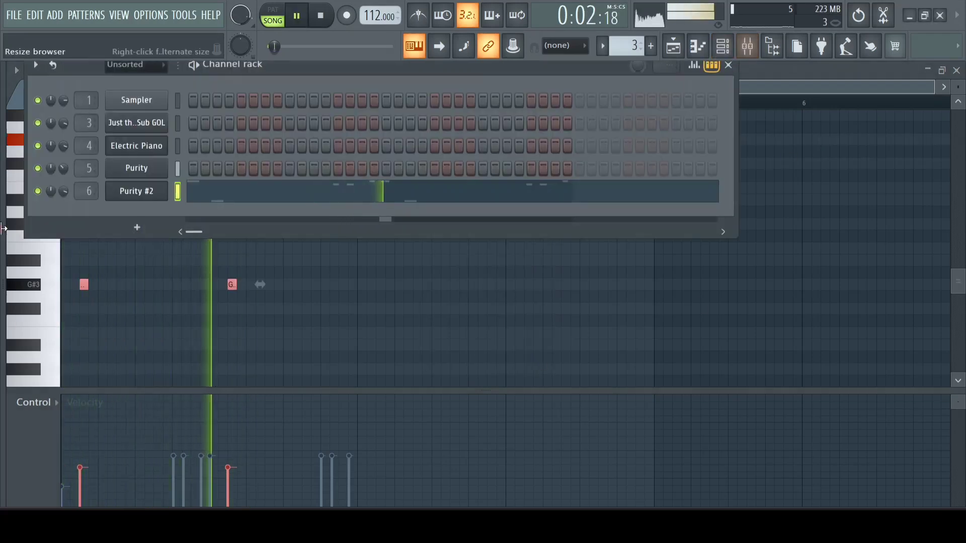
left_click(137, 227)
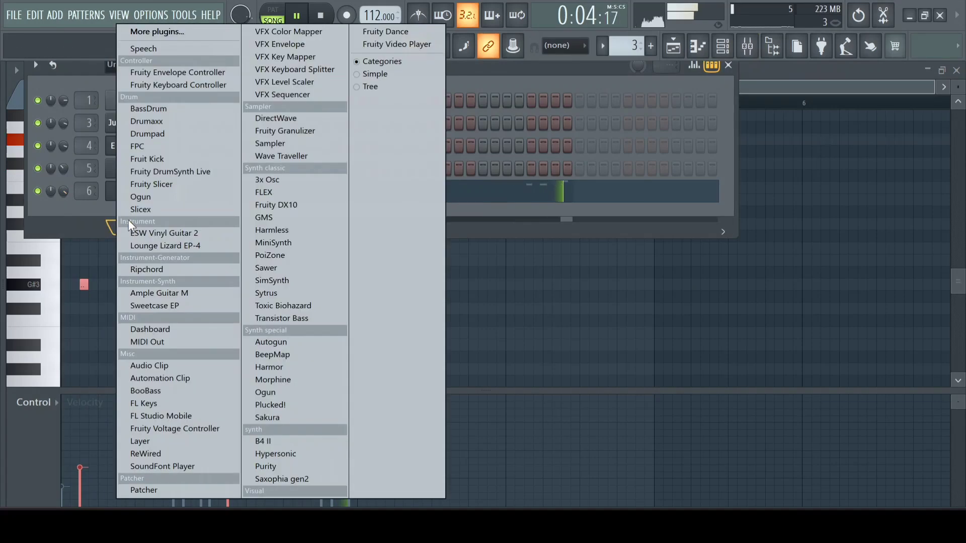
left_click(292, 468)
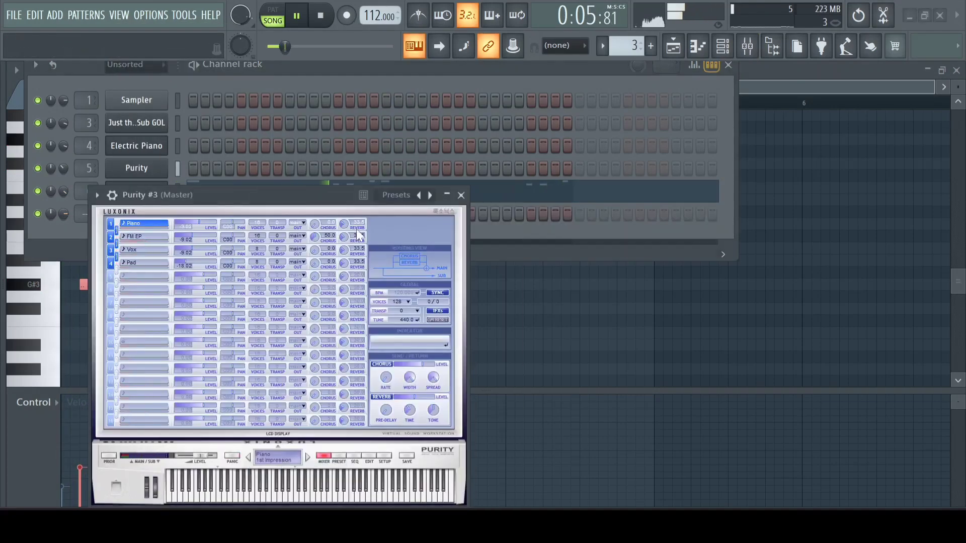
left_click_drag(323, 179, 345, 90)
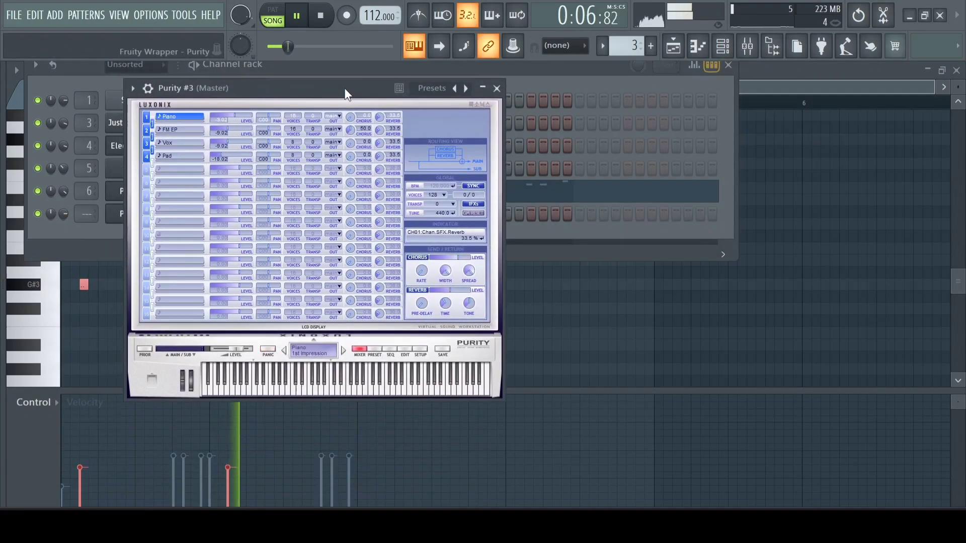
Audition Timpani from Purity #3's GM Normal category and choose the Pizzicato Strings preset
left_click(378, 348)
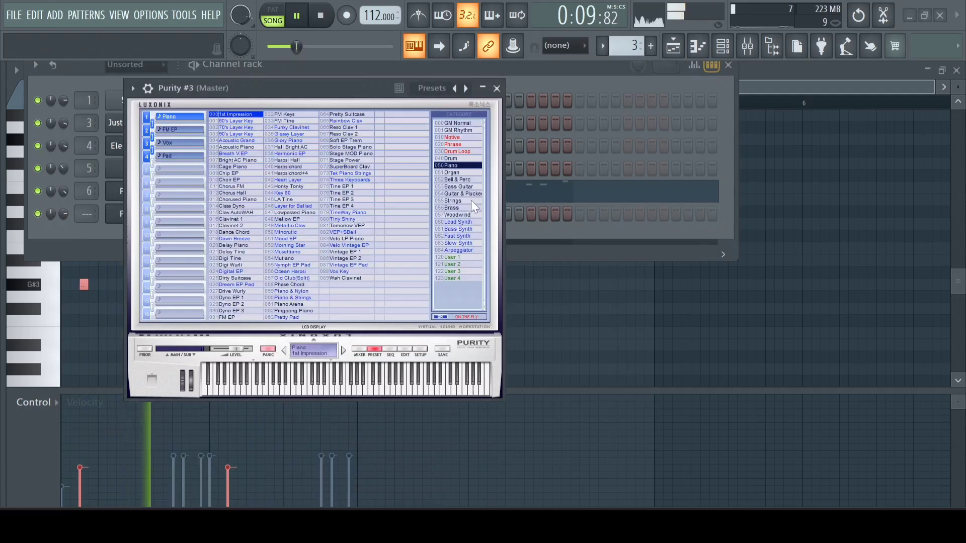
left_click(458, 123)
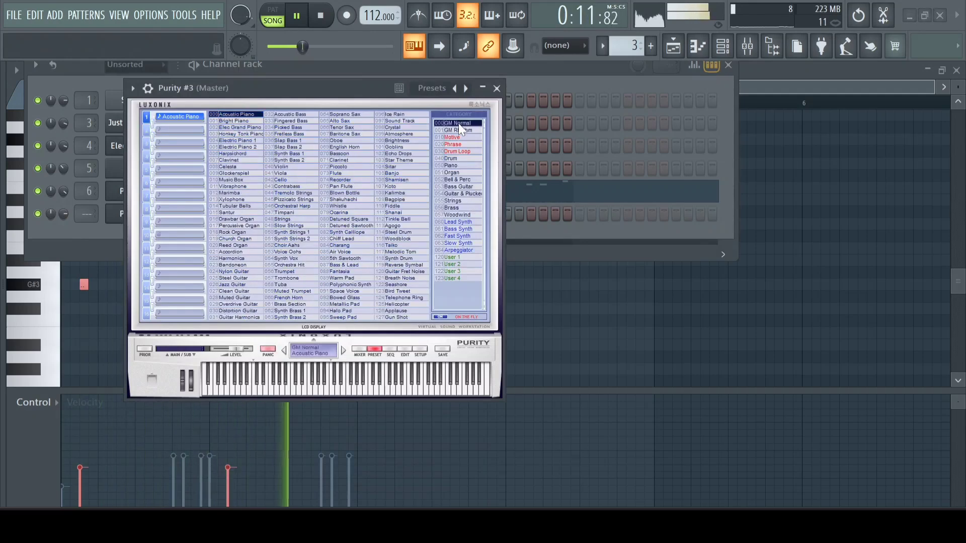
left_click(306, 214)
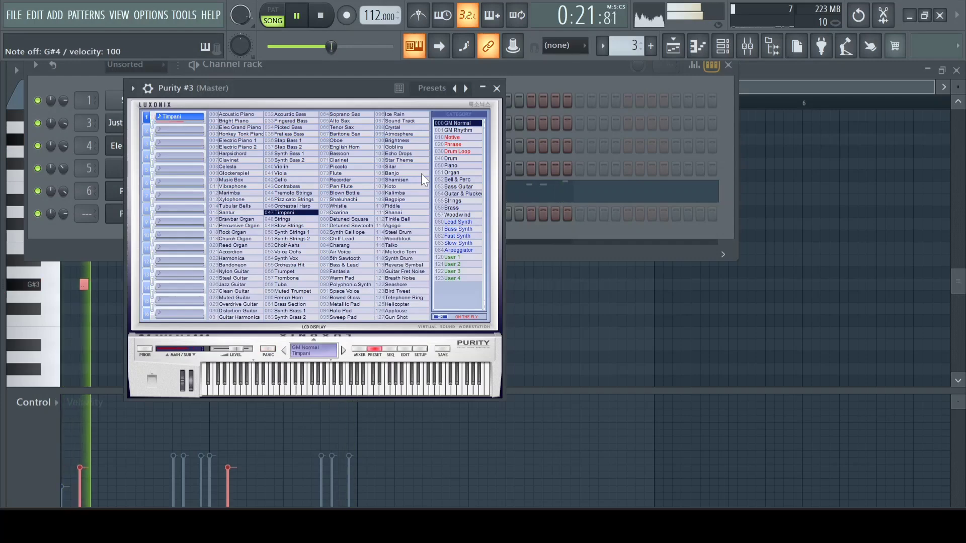
left_click(307, 200)
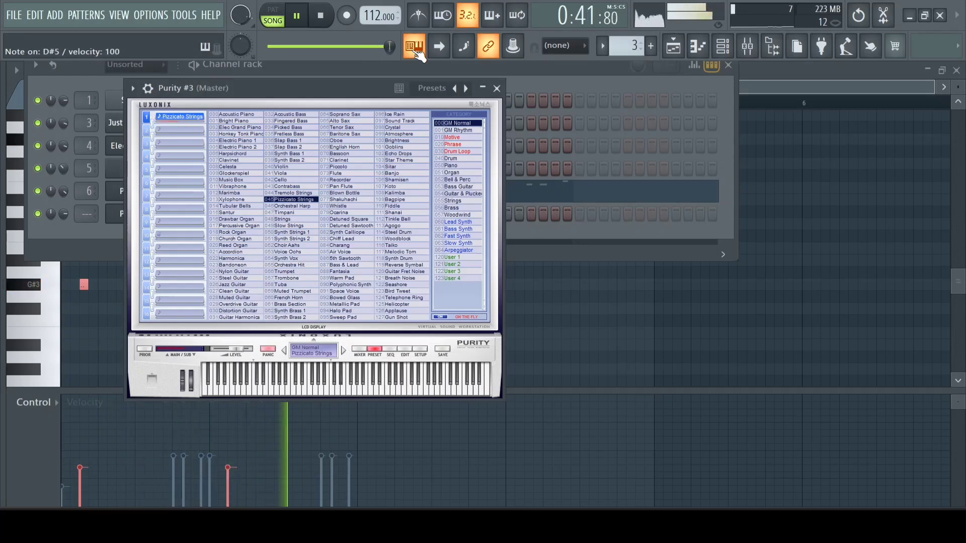
Record a four-bar pizzicato strings melody with Purity #3 into the empty Pattern 4
key("space")
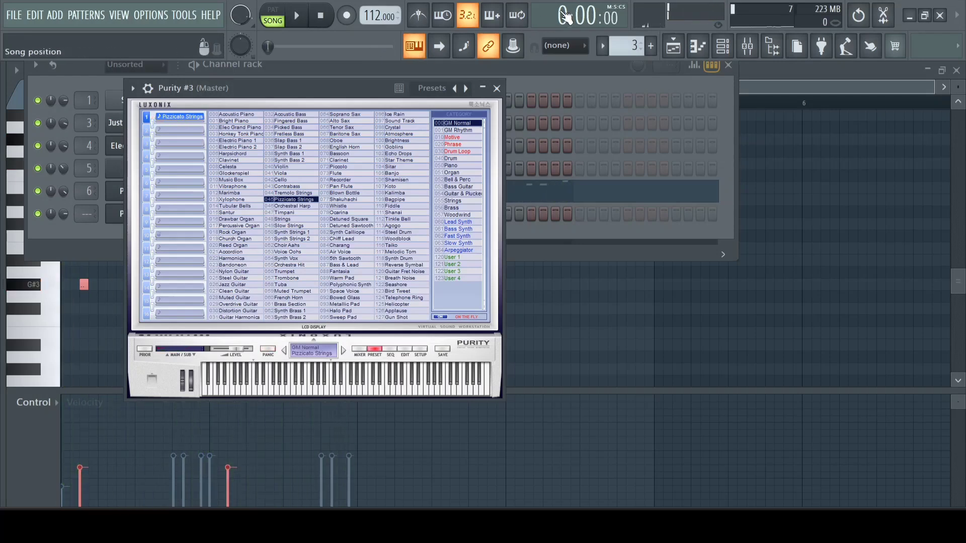
left_click(673, 54)
left_click(650, 46)
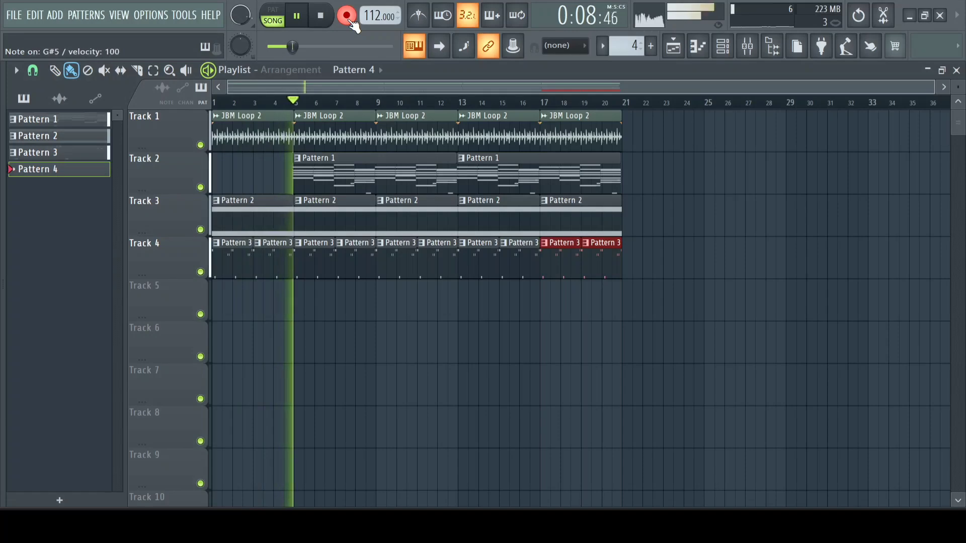
key("space")
left_click(346, 19)
key("space")
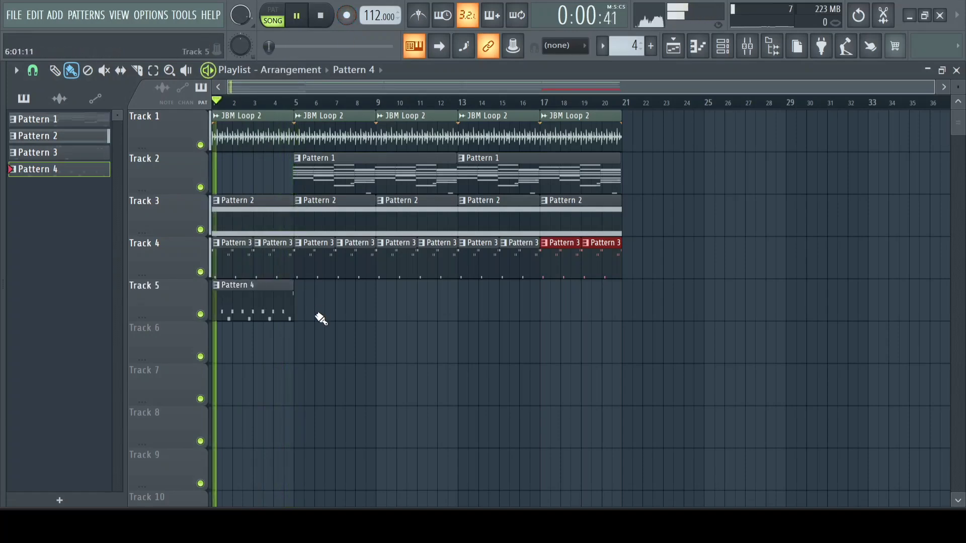
Duplicate the recorded Pattern 4 clip four times along Track 5
left_click_drag(310, 309, 280, 319)
key("space")
key("space")
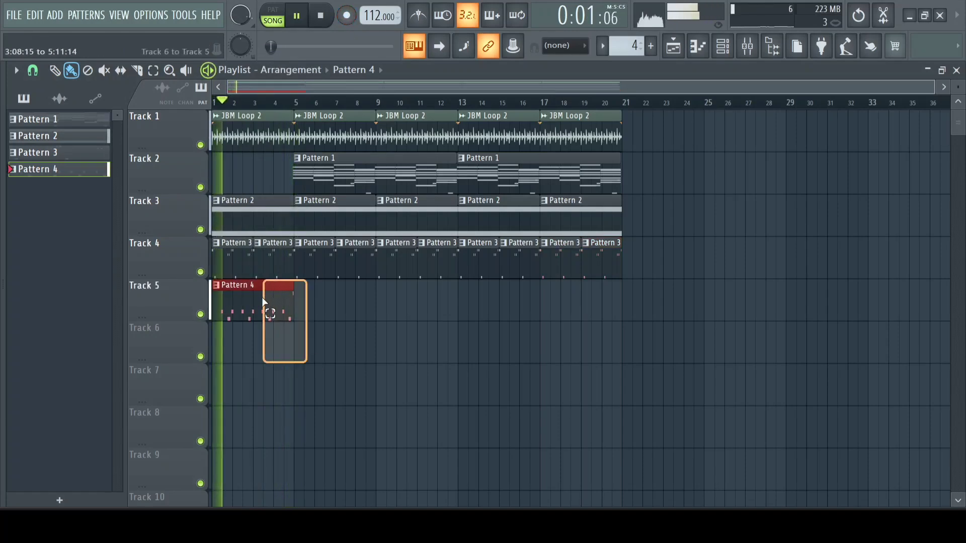
key("ctrl+b")
key("ctrl+b")
key("ctrl+b")
key("ctrl+b")
Quantize all the recorded Purity #3 notes in Pattern 4
double_click(434, 311)
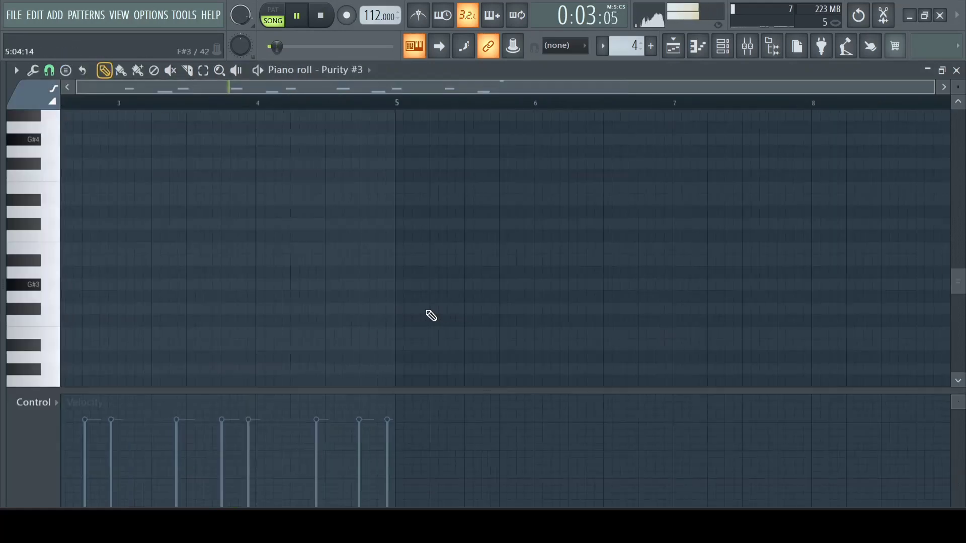
key("ctrl+a")
key("alt+q")
left_click(561, 354)
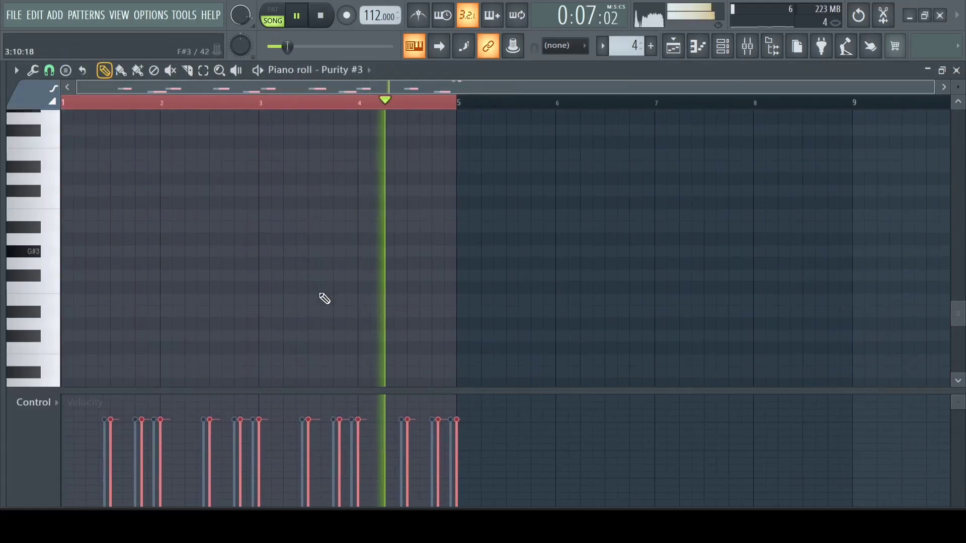
Align the duplicated Purity #3 notes with the originals and transpose the copies up one octave
scroll(300, 282, "up", 5)
scroll(263, 282, "up", 3)
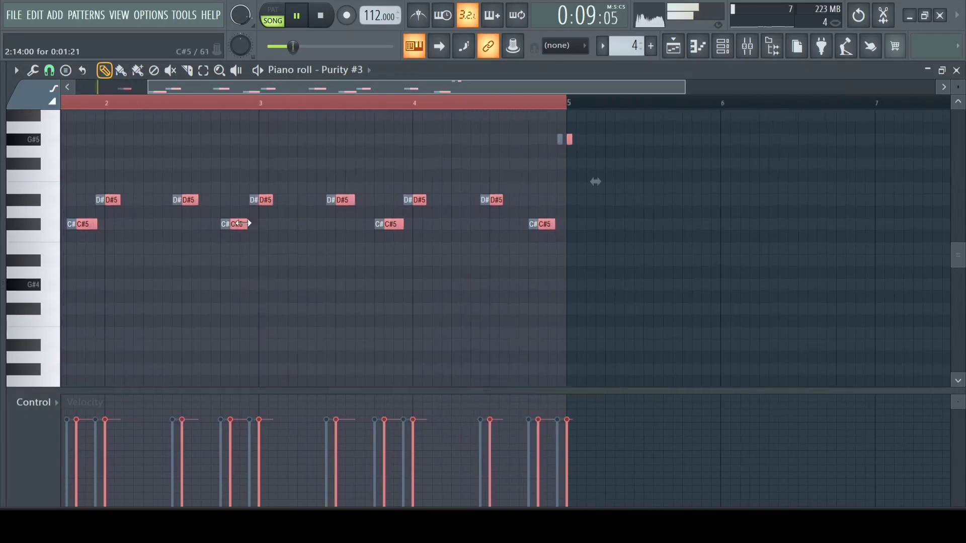
left_click_drag(239, 223, 226, 223)
scroll(262, 227, "down", 2)
key("ctrl+Up")
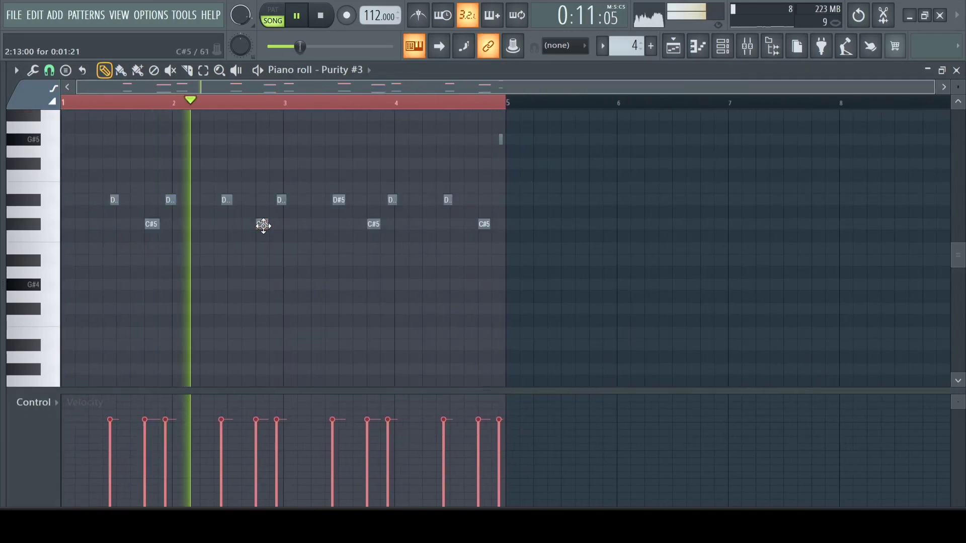
Lower the velocity of the upper-octave Purity #3 notes by reducing Multiply in level scaling
scroll(352, 264, "up", 1)
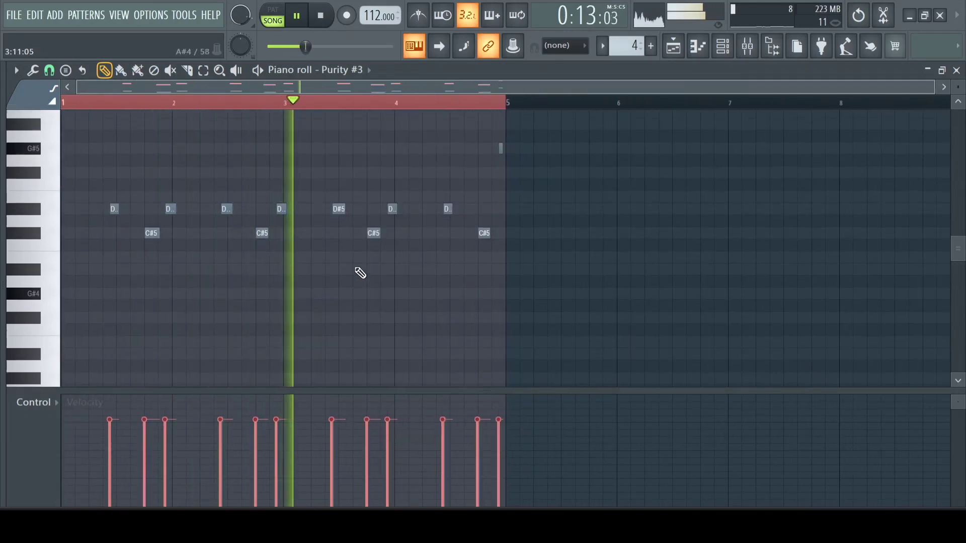
key("alt+x")
left_click_drag(495, 253, 497, 261)
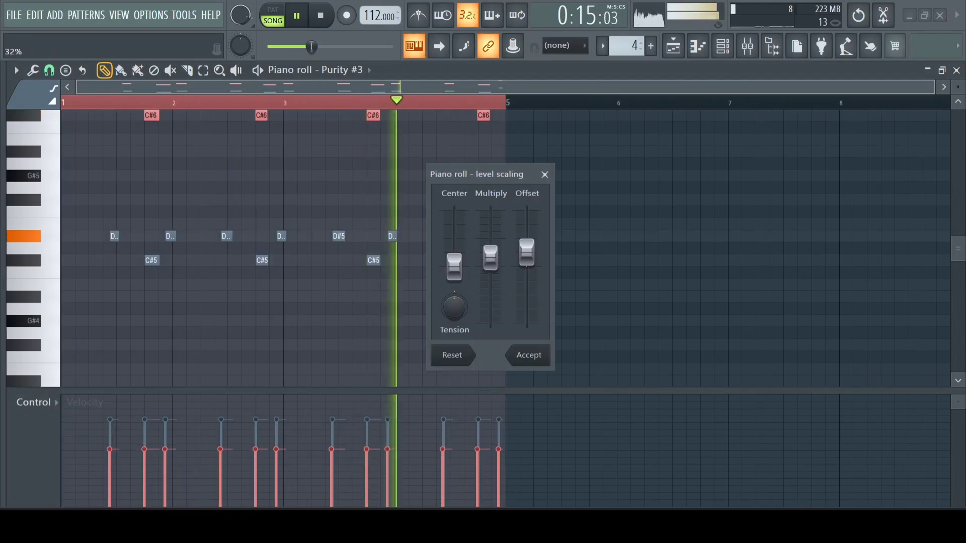
left_click(539, 358)
Route the Purity #3 channel to its own mixer track, insert 7
left_click(726, 54)
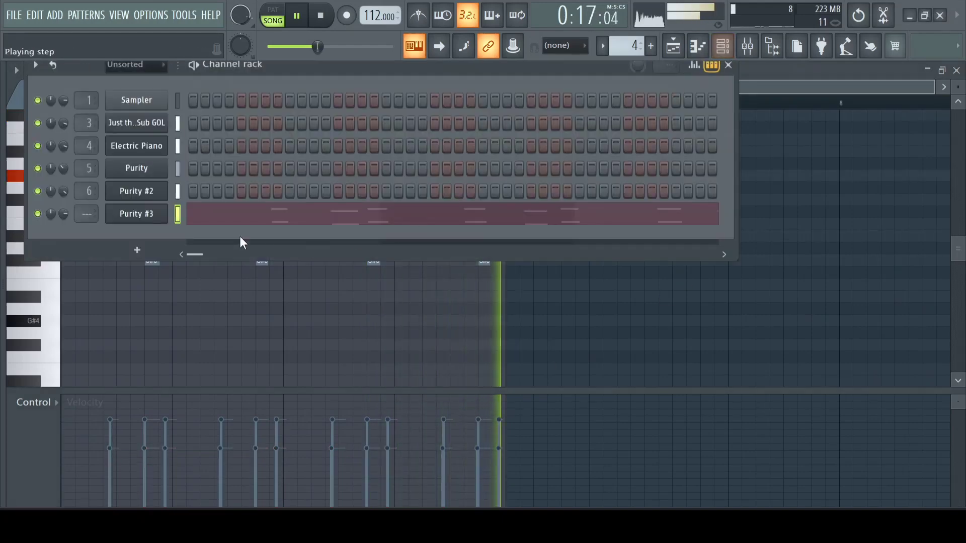
left_click(149, 221)
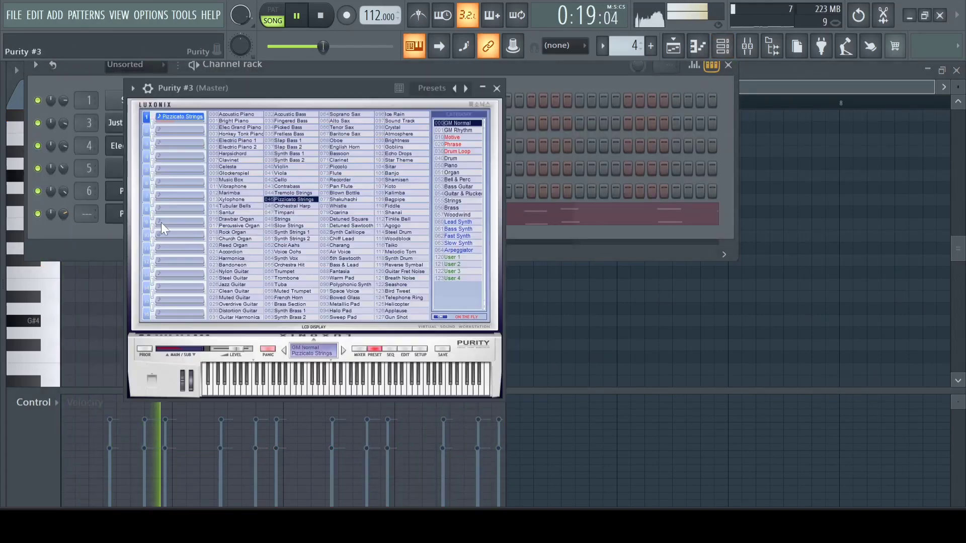
left_click(133, 88)
left_click(209, 112)
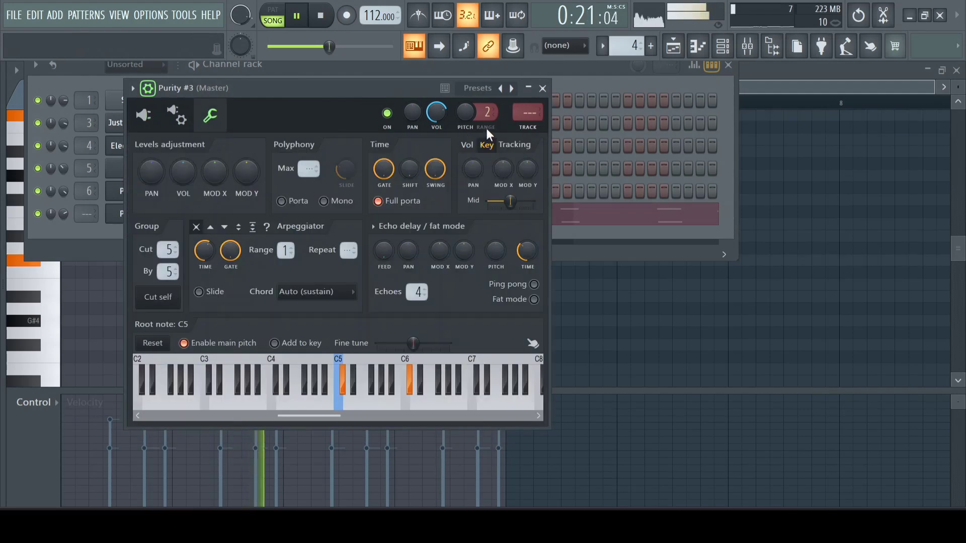
Load Fruity Reeverb 2 in slot 1 of the Purity #3 insert and set its equalizer to -3.3 low, 2.8 mid and 5.0 high
key("F9")
left_click(828, 115)
left_click(545, 200)
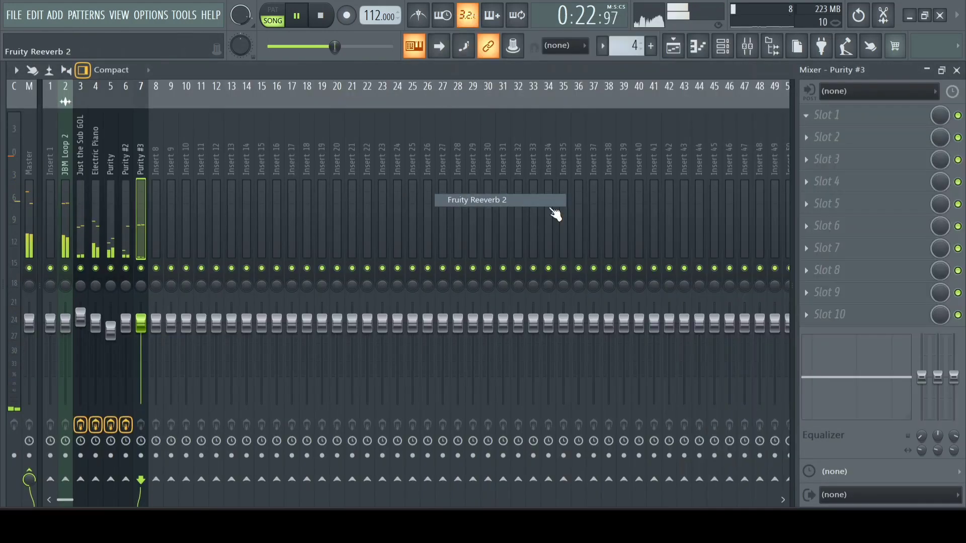
left_click_drag(953, 377, 949, 383)
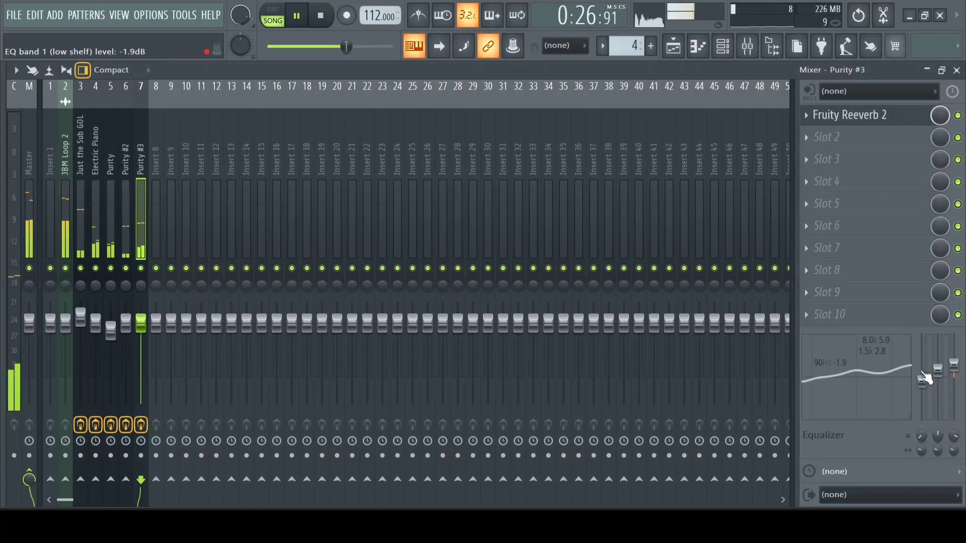
Turn the Purity #3 channel volume down to about 57% and add a FLEX instrument channel
left_click(720, 54)
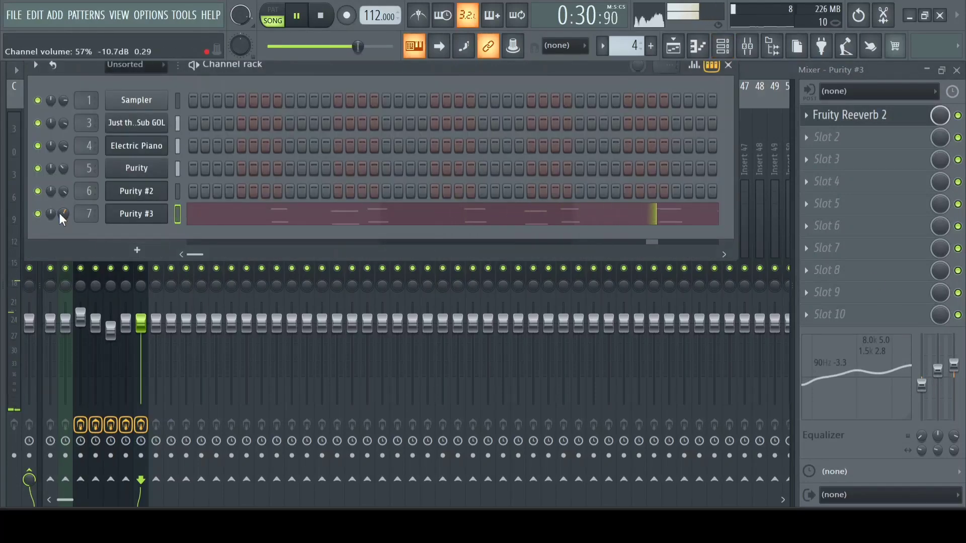
left_click(134, 253)
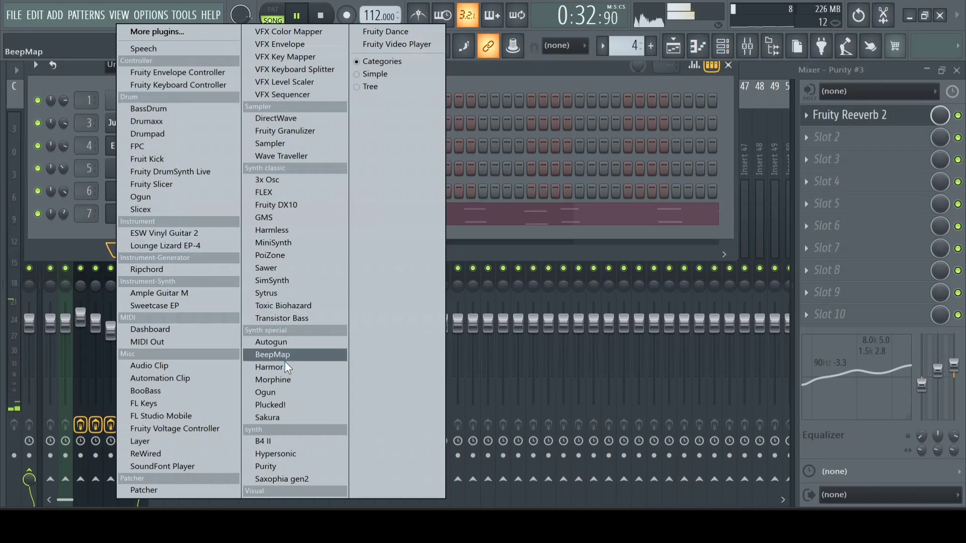
left_click(268, 193)
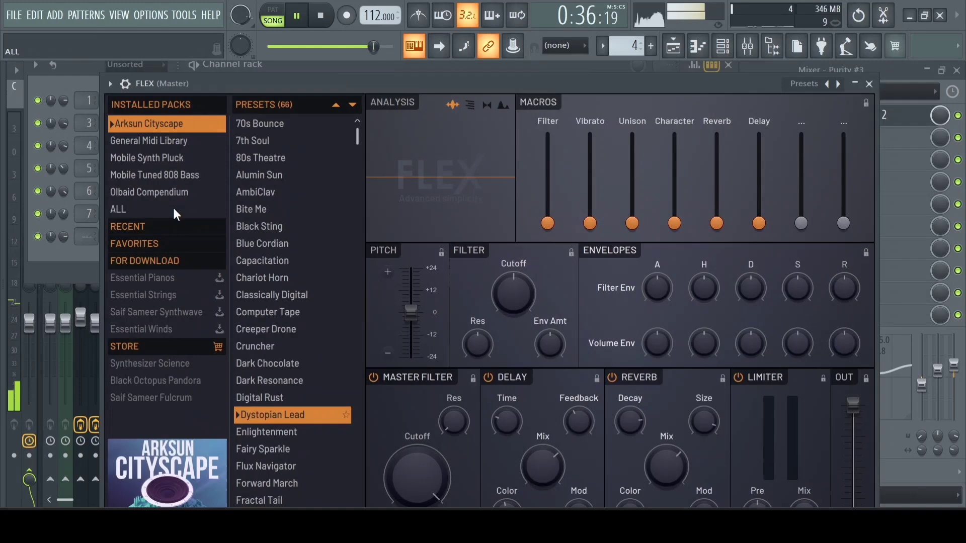
Browse the FLEX presets of all installed packs, try Digital Chime and load Electric Grand Piano
left_click(173, 208)
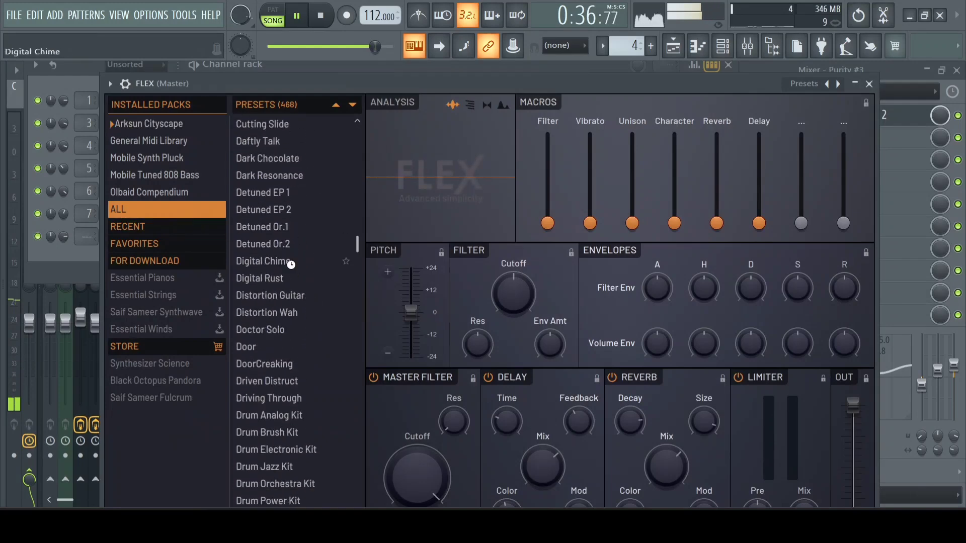
left_click(290, 260)
scroll(308, 291, "down", 5)
scroll(302, 267, "down", 8)
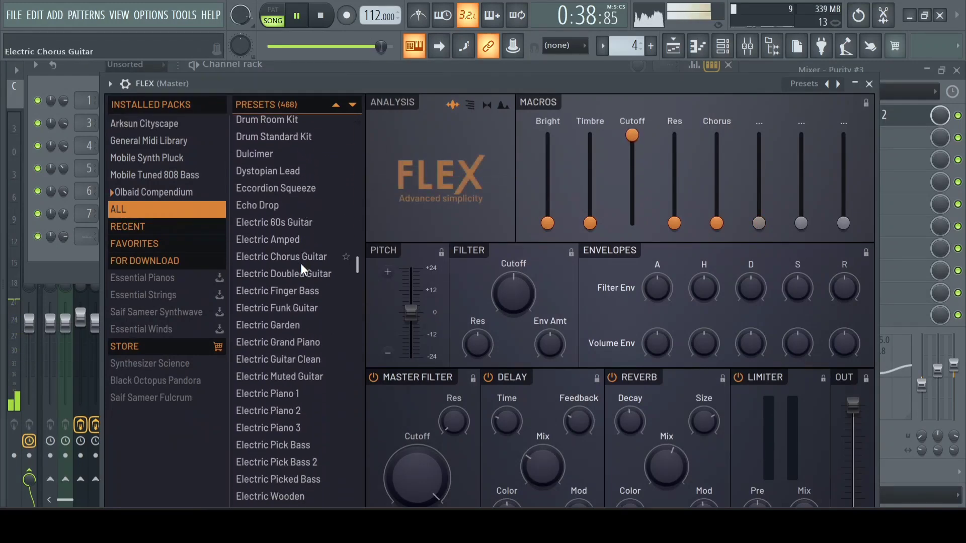
scroll(300, 263, "up", 3)
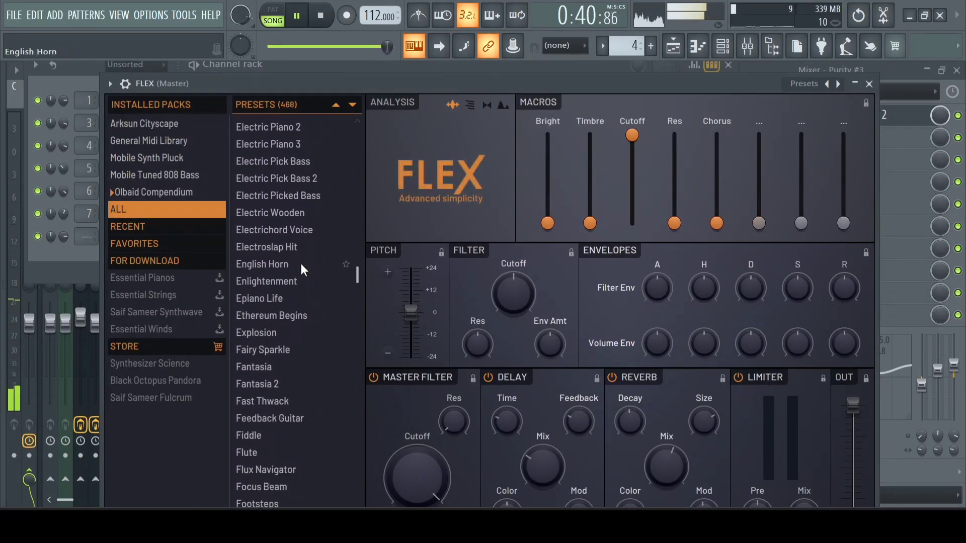
left_click(304, 237)
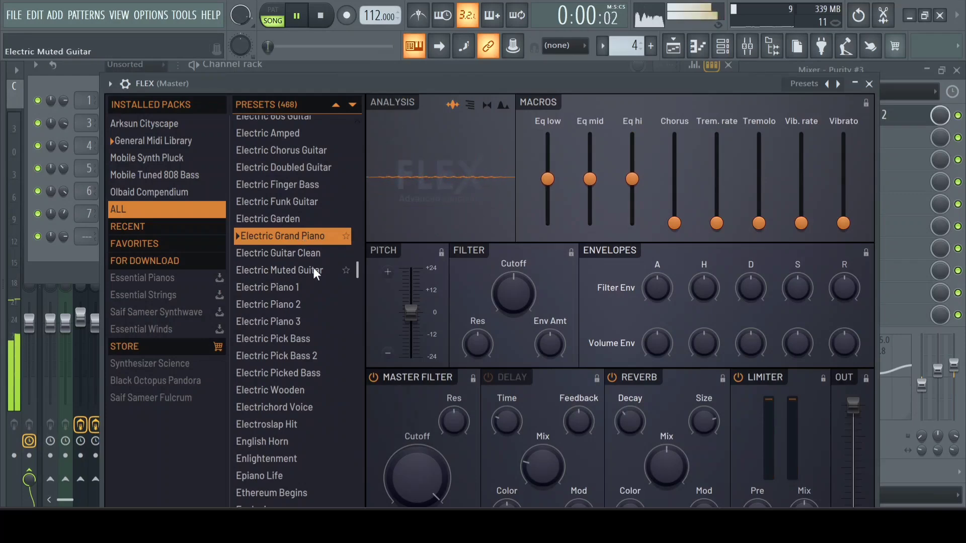
Try the FLEX presets Electric Guitar Clean and Epiano Life, then load Fantasia 2
left_click(314, 252)
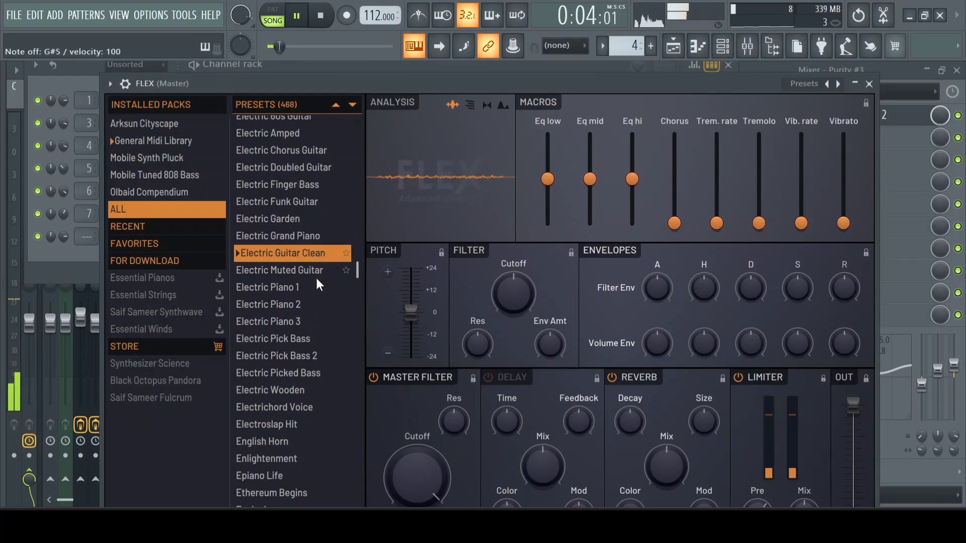
scroll(309, 294, "down", 2)
scroll(304, 320, "down", 2)
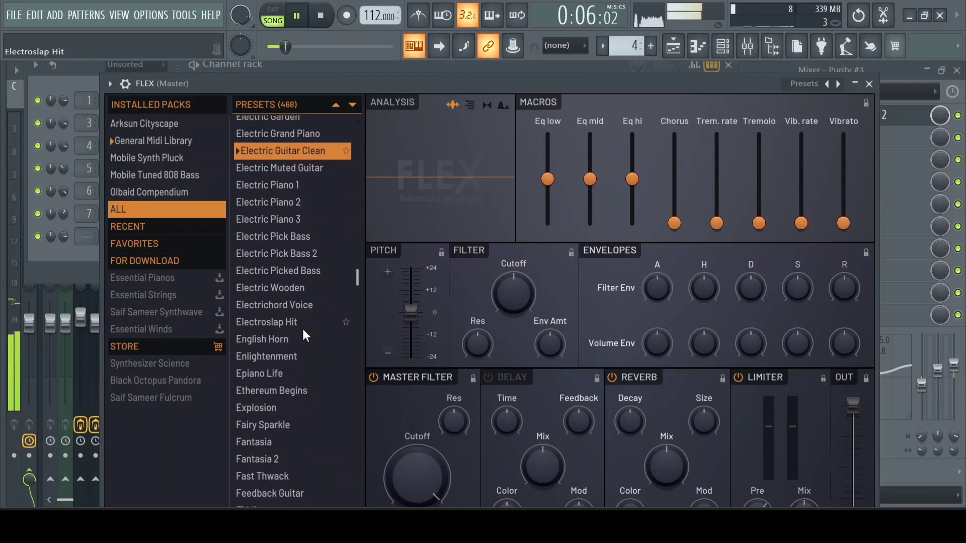
left_click(298, 282)
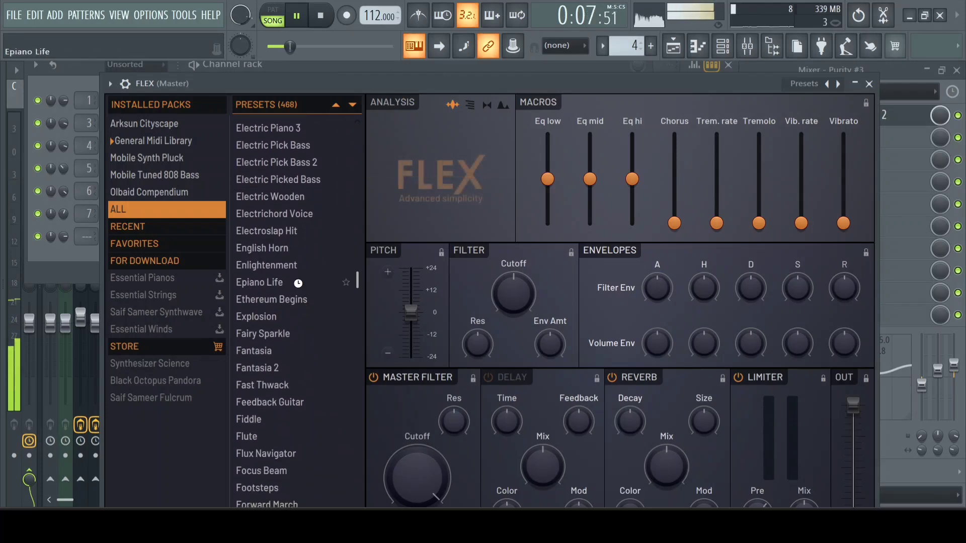
left_click(291, 360)
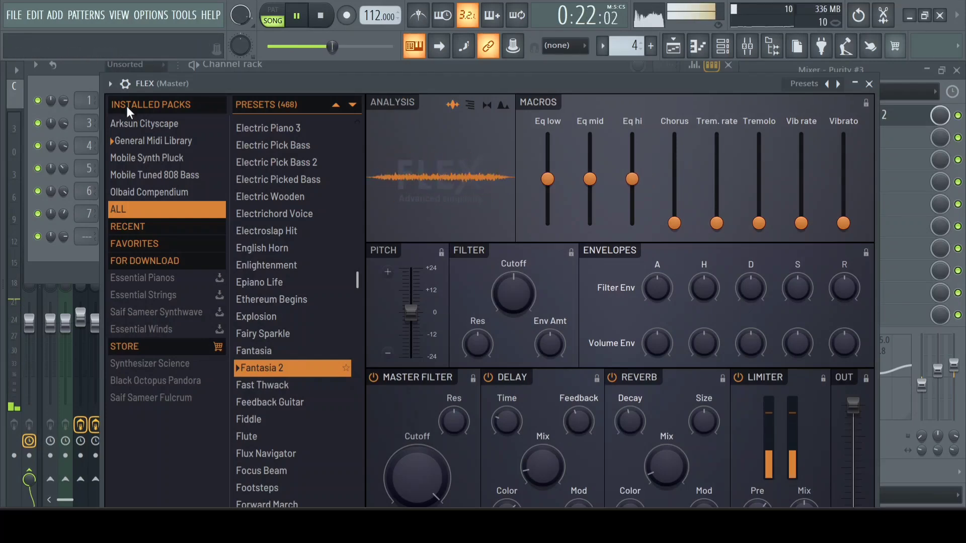
Adjust the channel volume in the FLEX channel settings against the playing song, then stop playback
left_click(125, 83)
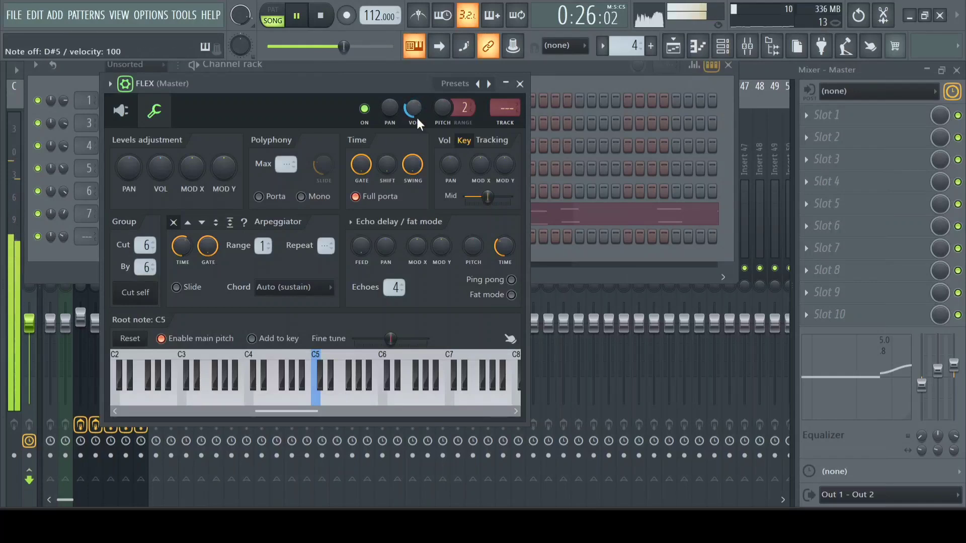
scroll(416, 121, "down", 4)
scroll(416, 120, "up", 5)
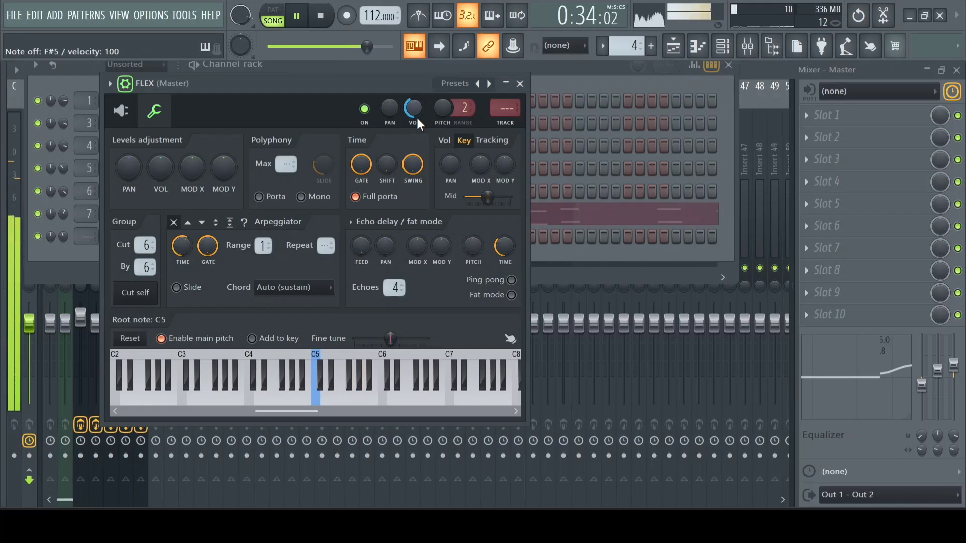
key("space")
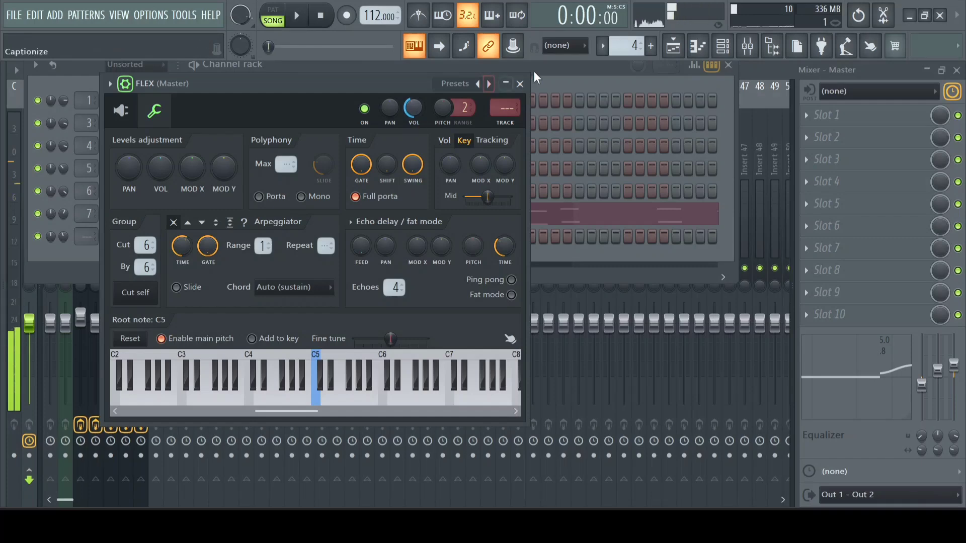
Record a FLEX melody into the new Pattern 5 and extend its Track 6 clip to bar 5
left_click(652, 46)
left_click(674, 48)
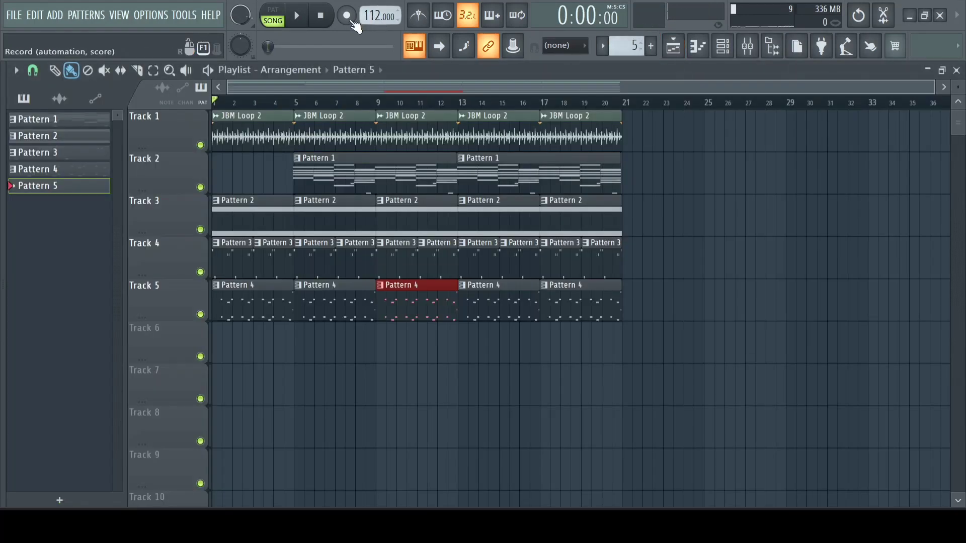
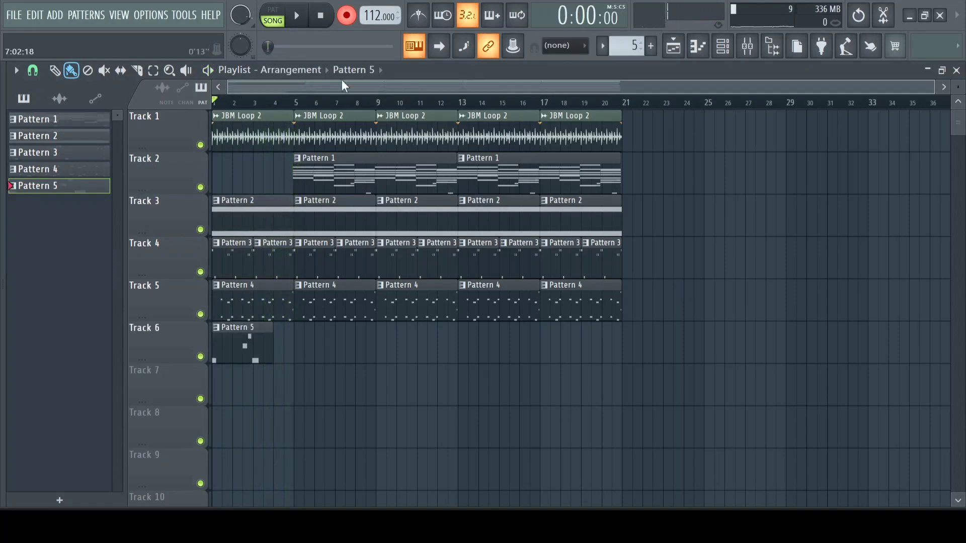
left_click_drag(266, 337, 293, 363)
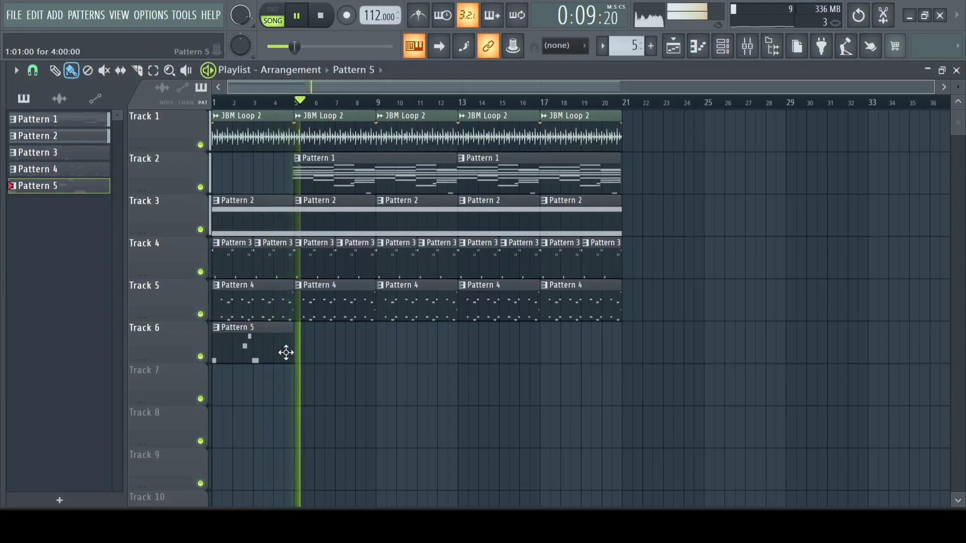
key("space")
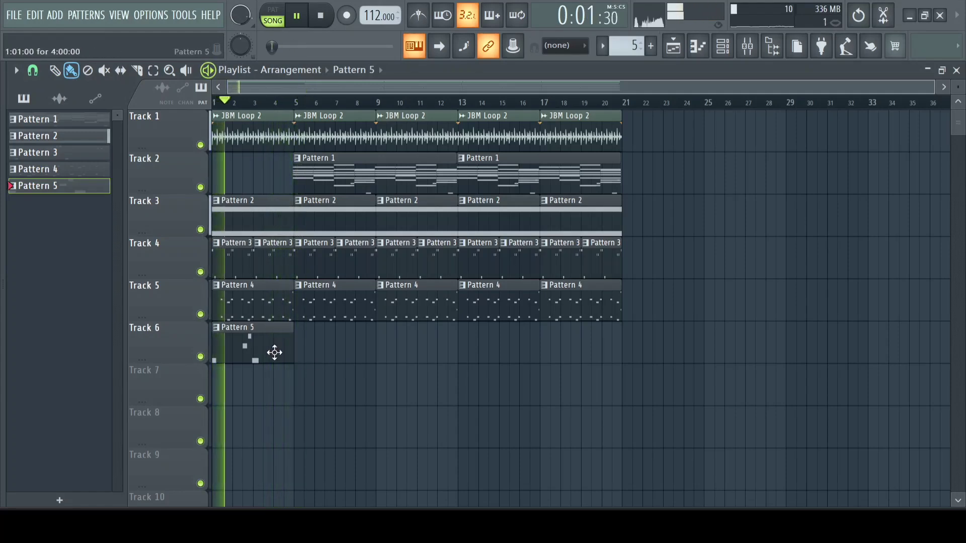
Add a short C#5 note near the end of bar 4 in Pattern 5 and play that passage
double_click(274, 351)
key("space")
left_click(36, 264)
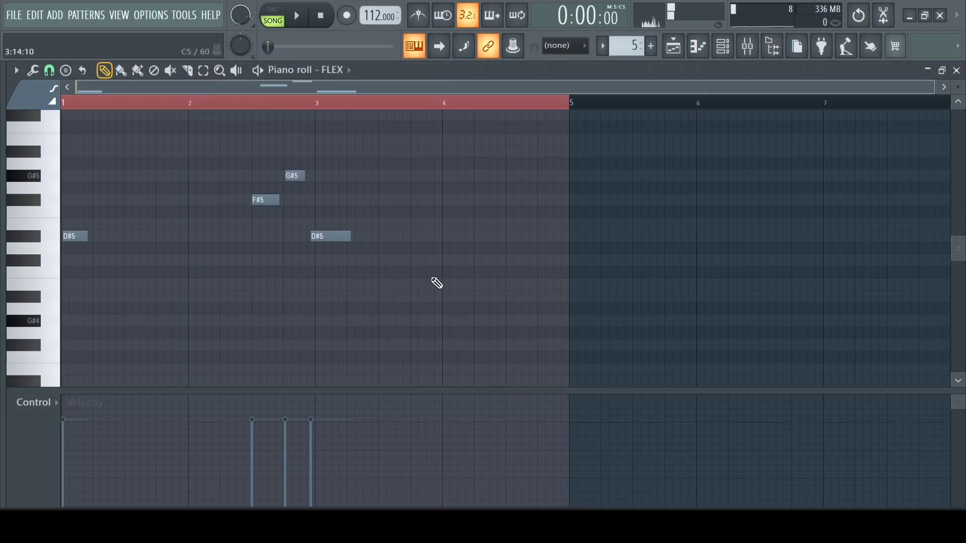
left_click(538, 261)
key("space")
left_click(513, 103)
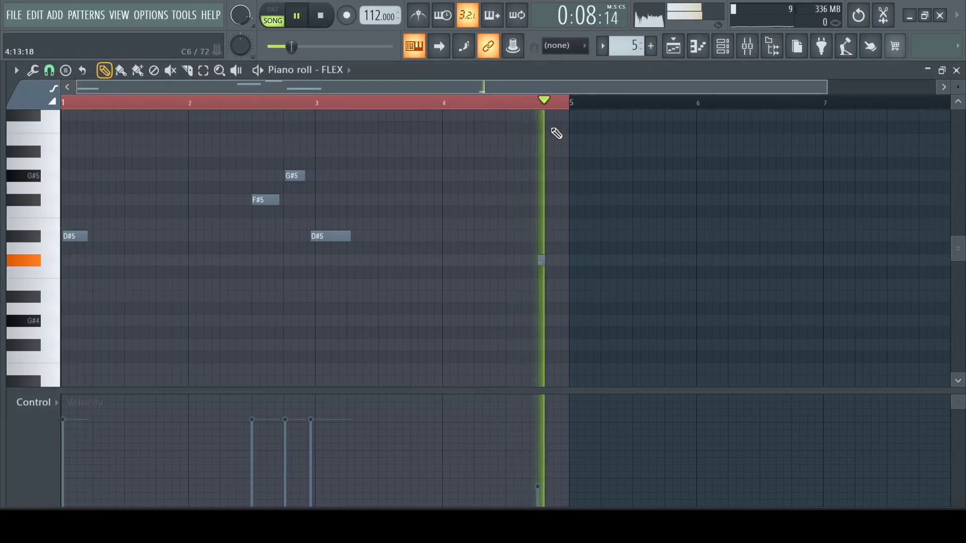
Raise the velocity of the C#5 note by increasing Multiply in level scaling
left_click(541, 260)
key("alt+x")
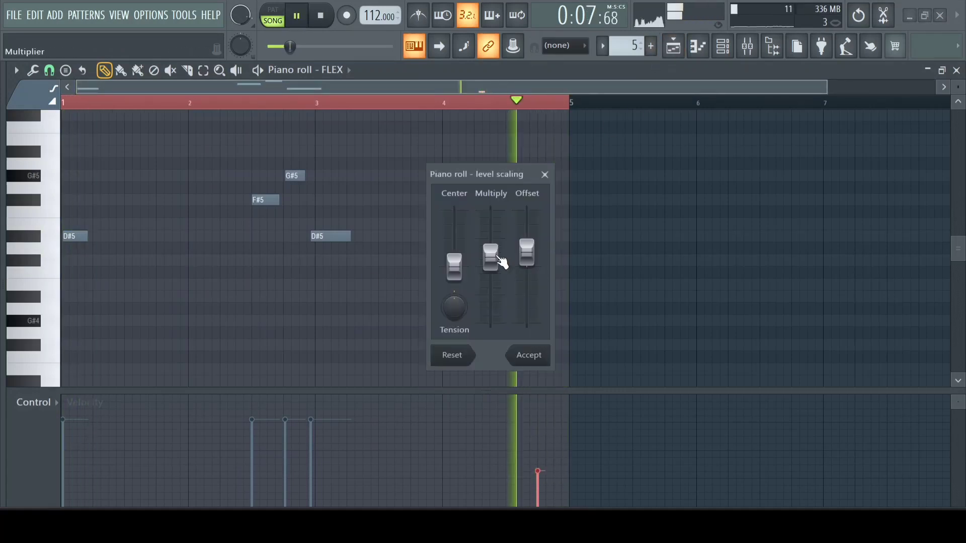
left_click_drag(502, 262, 494, 220)
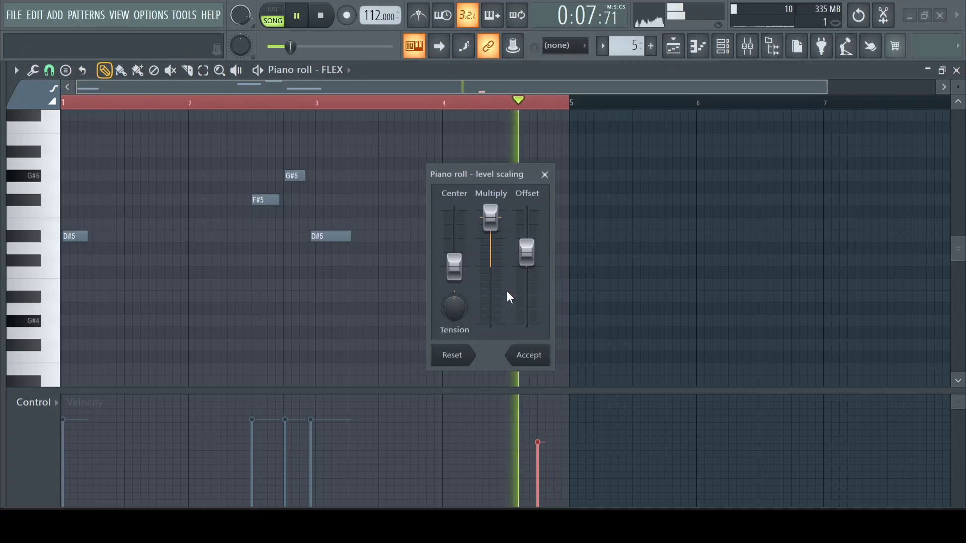
key("space")
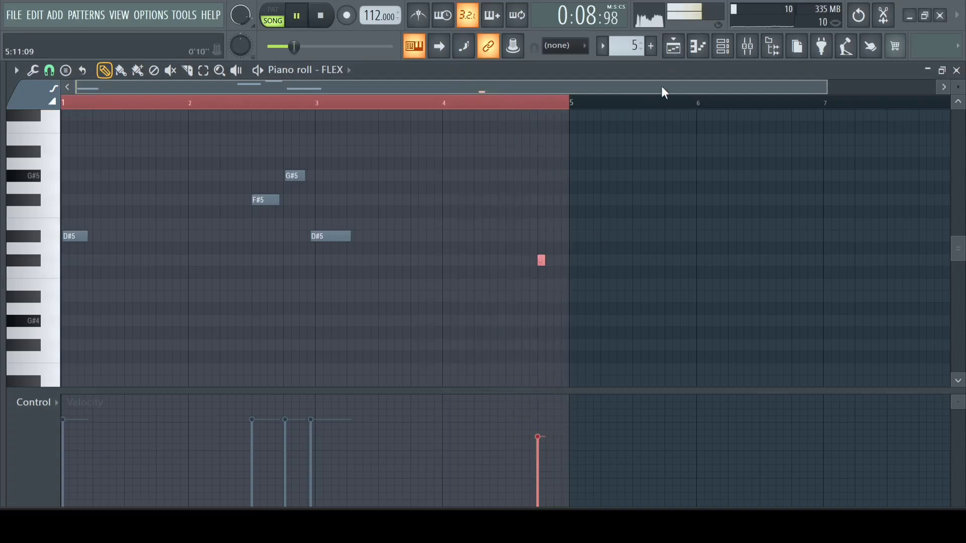
Duplicate the Pattern 5 clip four times along Track 6 up to bar 21 and play the transition into bar 5
left_click(673, 46)
key("ctrl+b")
key("ctrl+b")
key("ctrl+b")
key("ctrl+b")
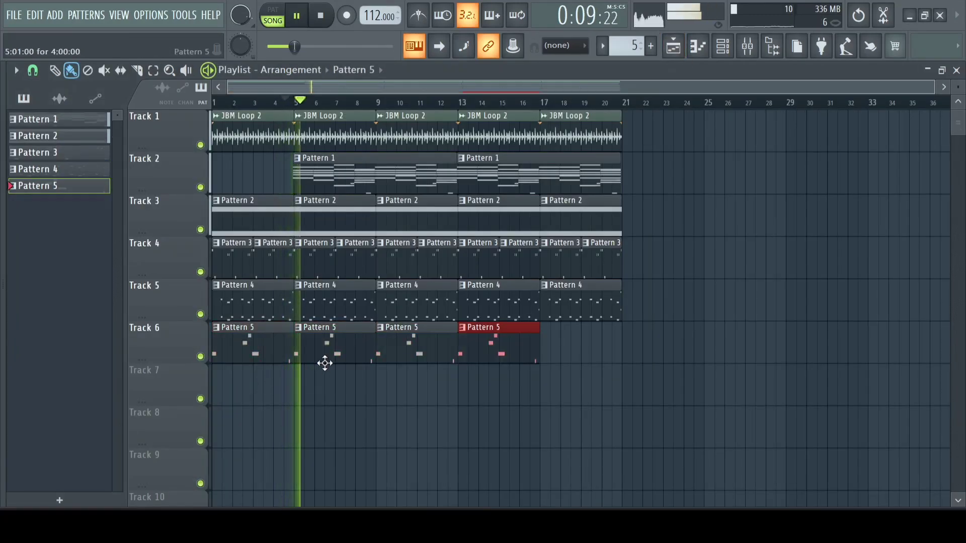
left_click(287, 101)
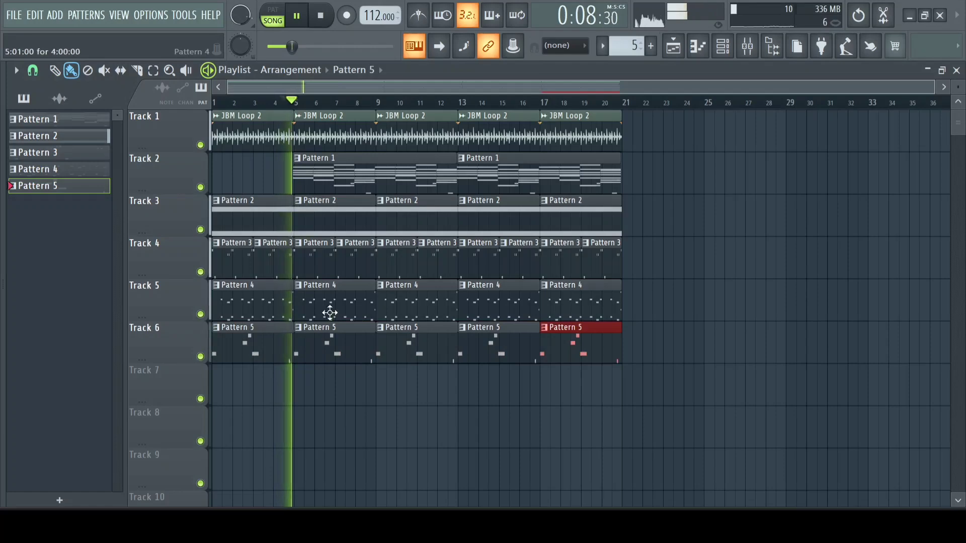
Quantize the start times of all Pattern 5 notes with the Default template, leaving their durations
double_click(352, 349)
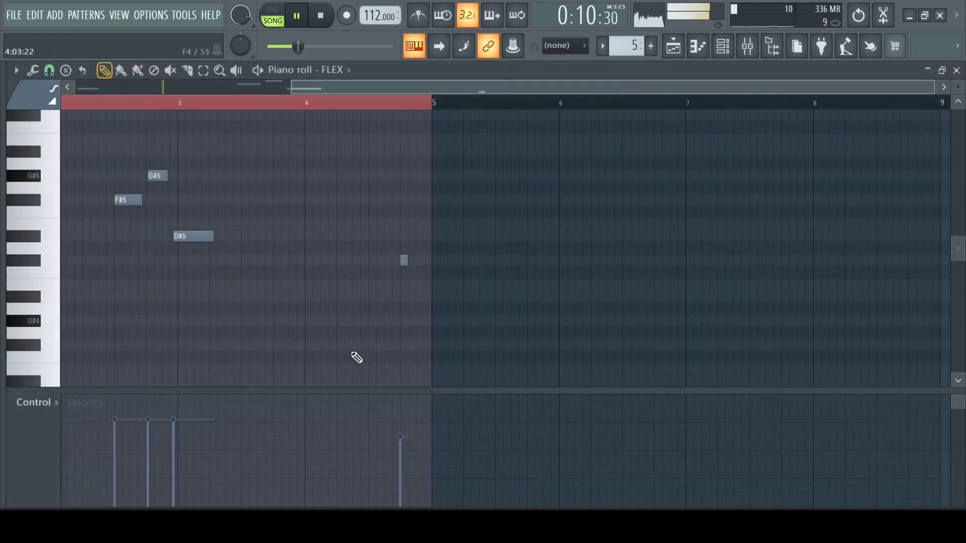
key("alt+q")
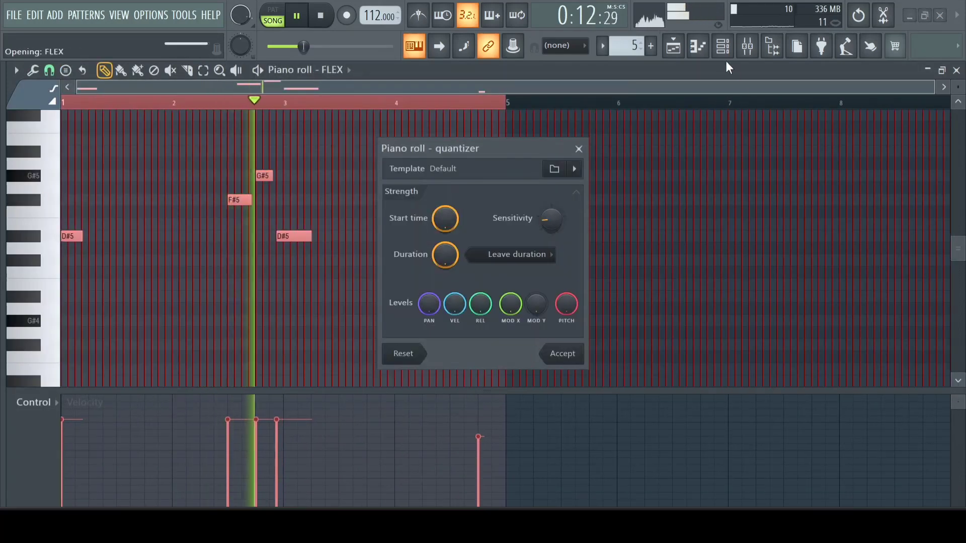
left_click(562, 354)
Route the FLEX channel to mixer insert 8 and load Fruity Reeverb 2 in its slot 1
left_click(722, 46)
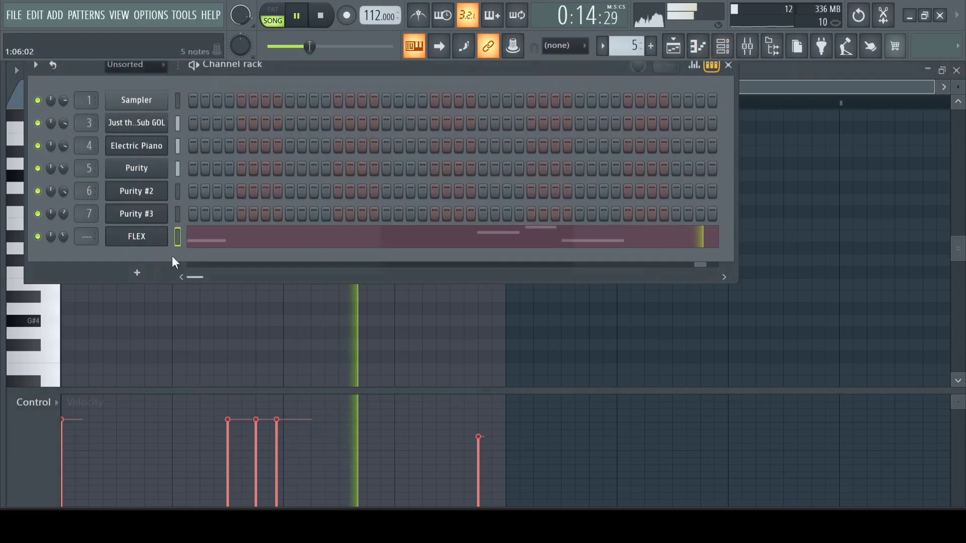
left_click(134, 236)
key("ctrl+l")
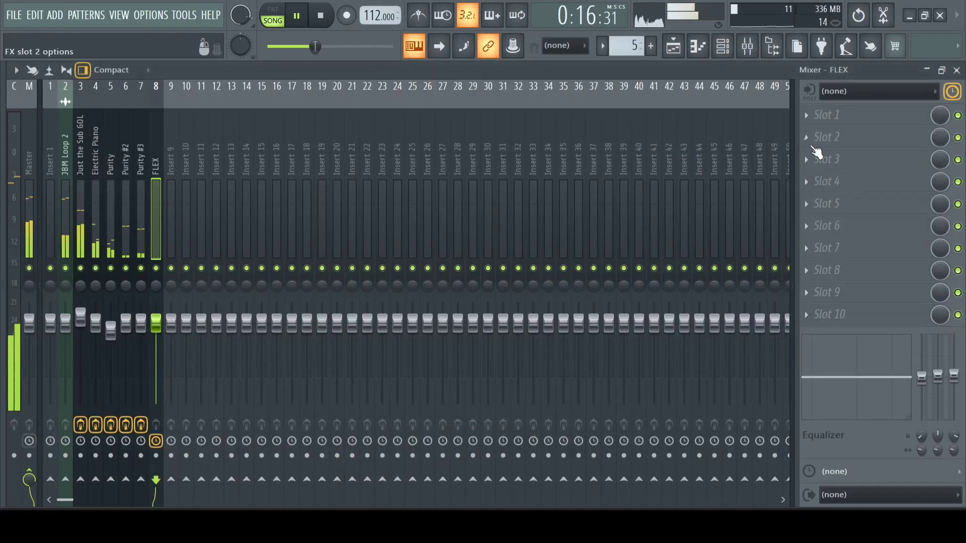
left_click(842, 112)
left_click(495, 201)
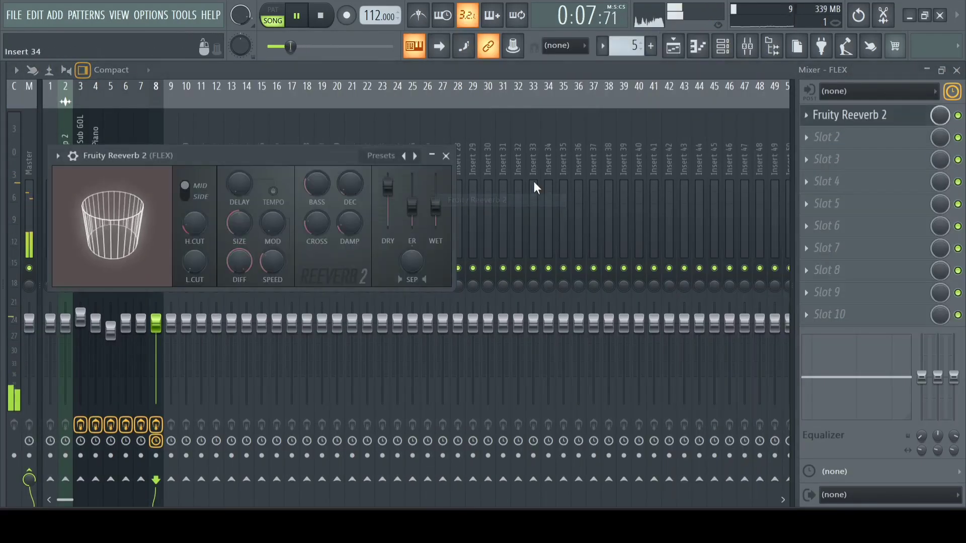
Delete the first Pattern 5 clip on Track 6 and shift the remaining four to start slightly before bar 5
left_click(673, 46)
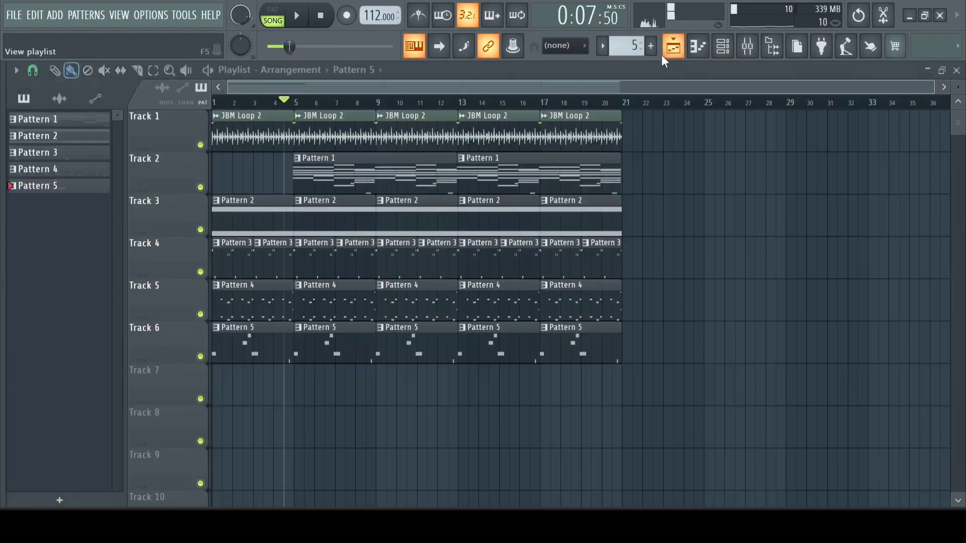
right_click(271, 340)
left_click_drag(608, 369, 252, 416)
scroll(252, 416, "up", 5)
scroll(394, 355, "down", 4)
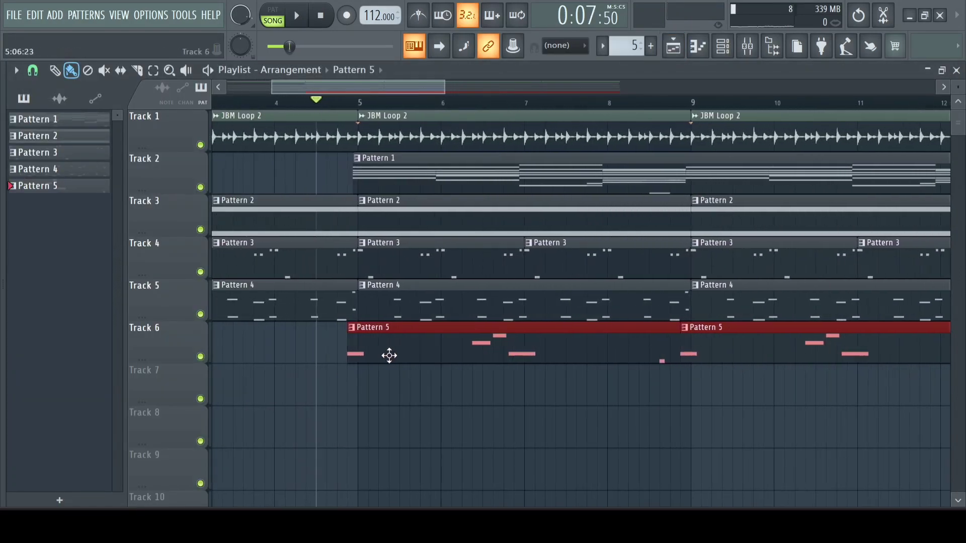
Play the passage leading into bar 5 and compare the Pattern 5 notes and clip starts with the other tracks
double_click(382, 355)
key("space")
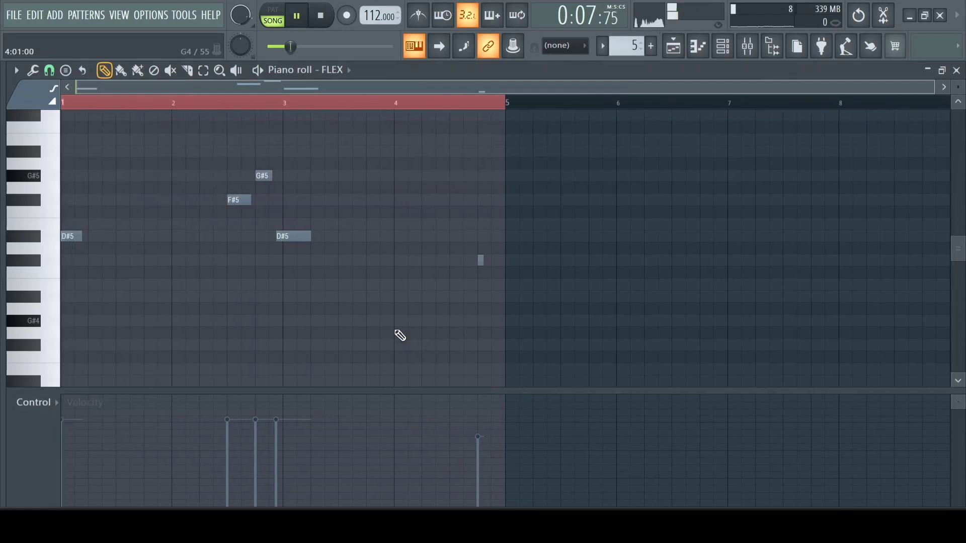
left_click_drag(554, 315, 228, 158)
key("space")
key("space")
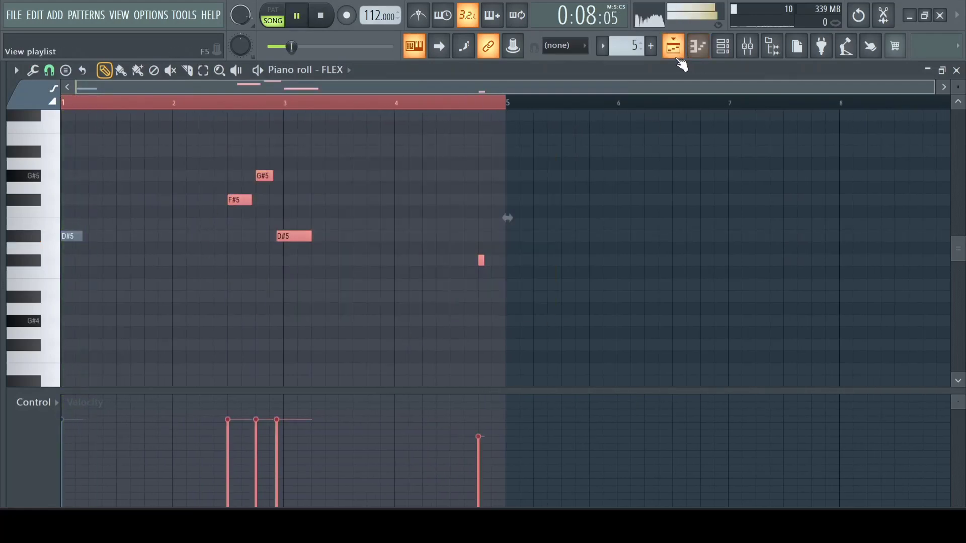
left_click(676, 58)
scroll(328, 371, "up", 3)
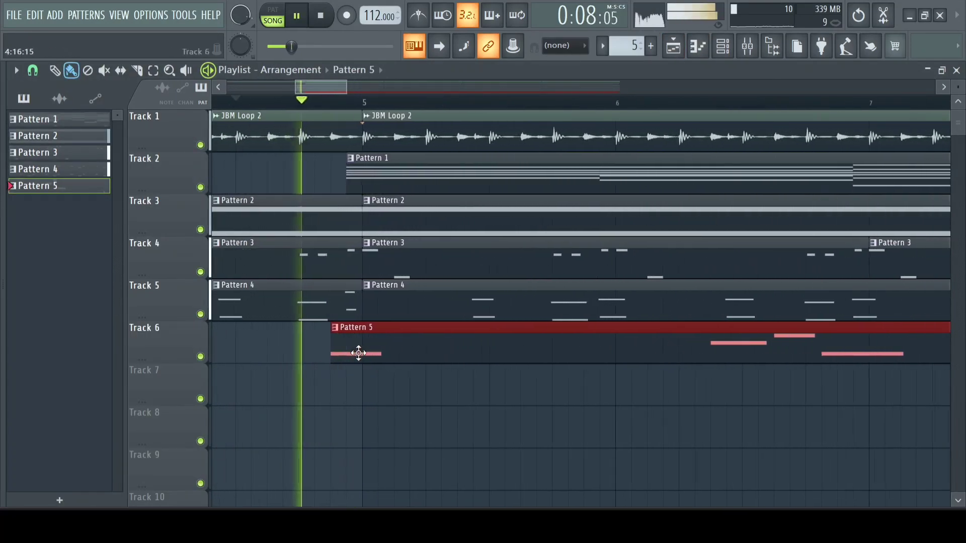
scroll(401, 360, "down", 6)
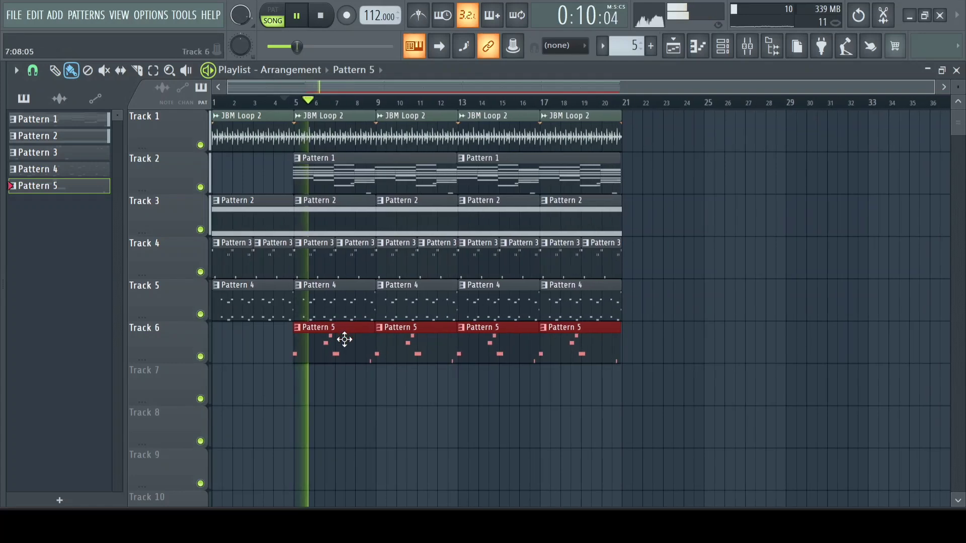
Move the four Pattern 5 notes after the opening D#5 one step later in the piano roll
double_click(345, 340)
left_click_drag(594, 289, 241, 147)
key("space")
key("space")
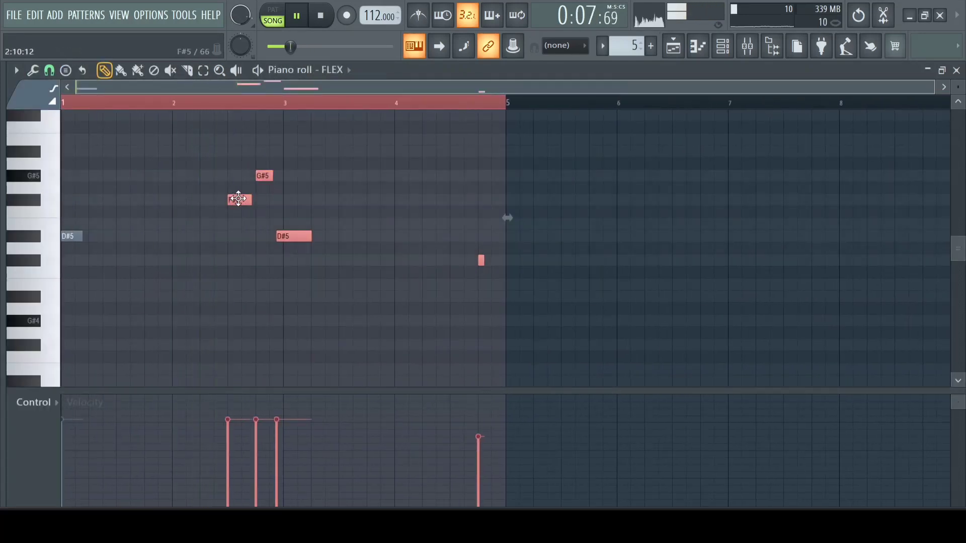
scroll(239, 199, "up", 4)
left_click(203, 104)
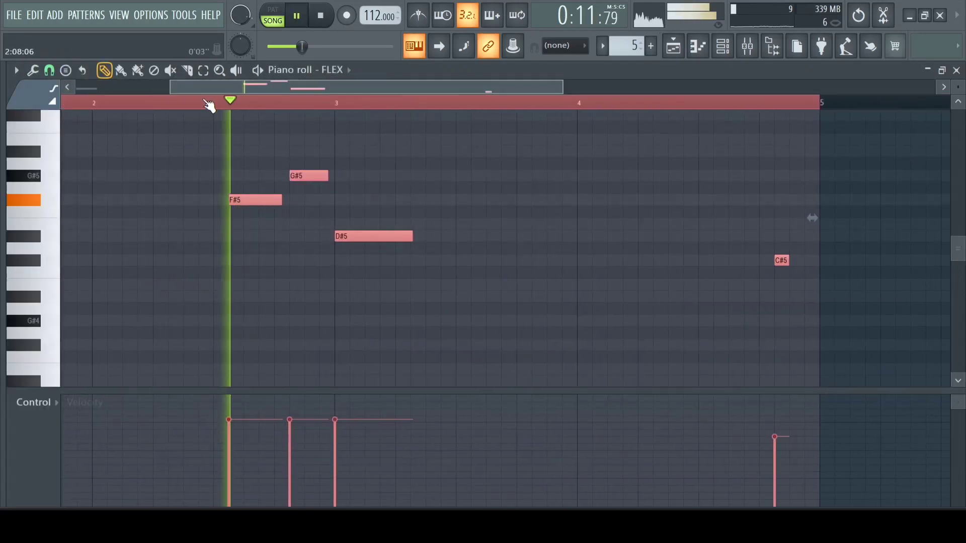
scroll(313, 212, "down", 4)
left_click(483, 137)
left_click(680, 49)
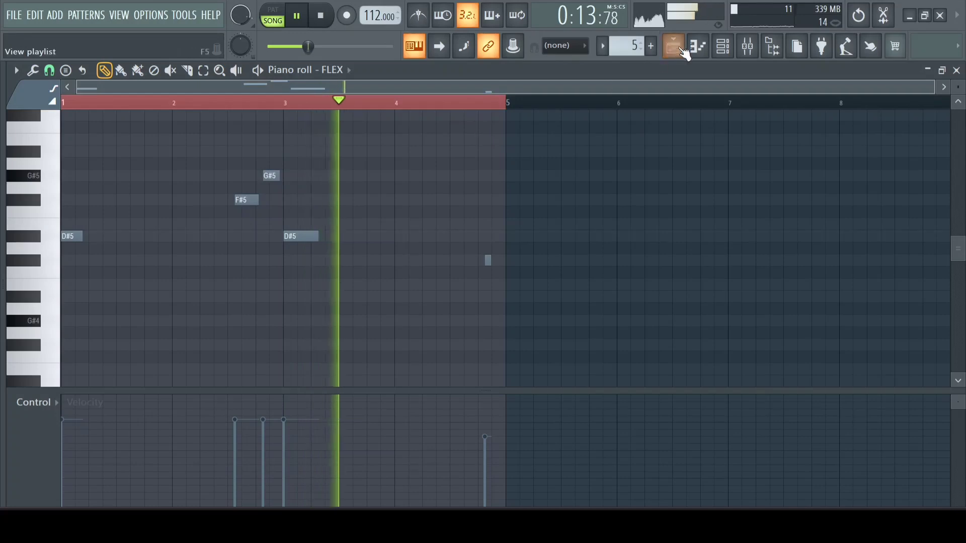
Open the FLEX channel settings to check its level during playback, then close them
left_click(748, 46)
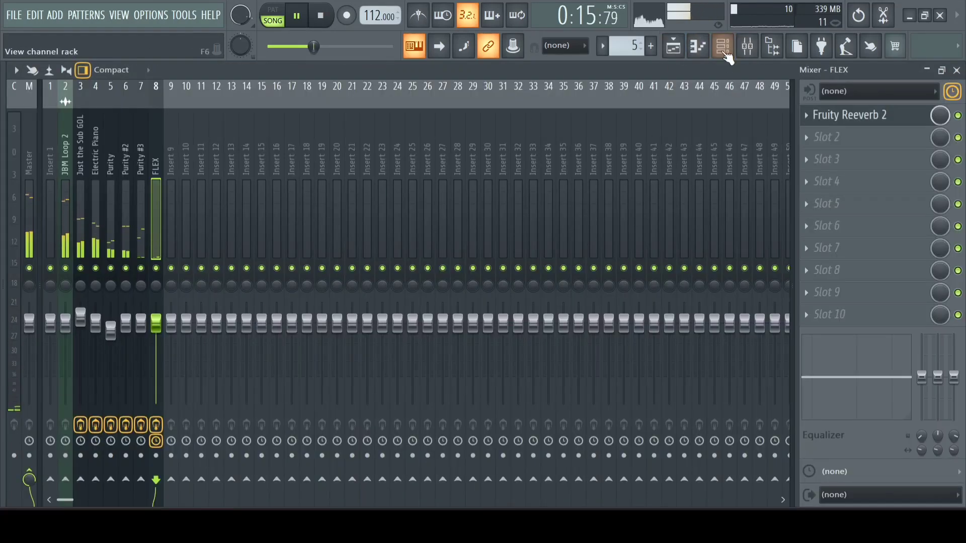
left_click(724, 50)
left_click(137, 240)
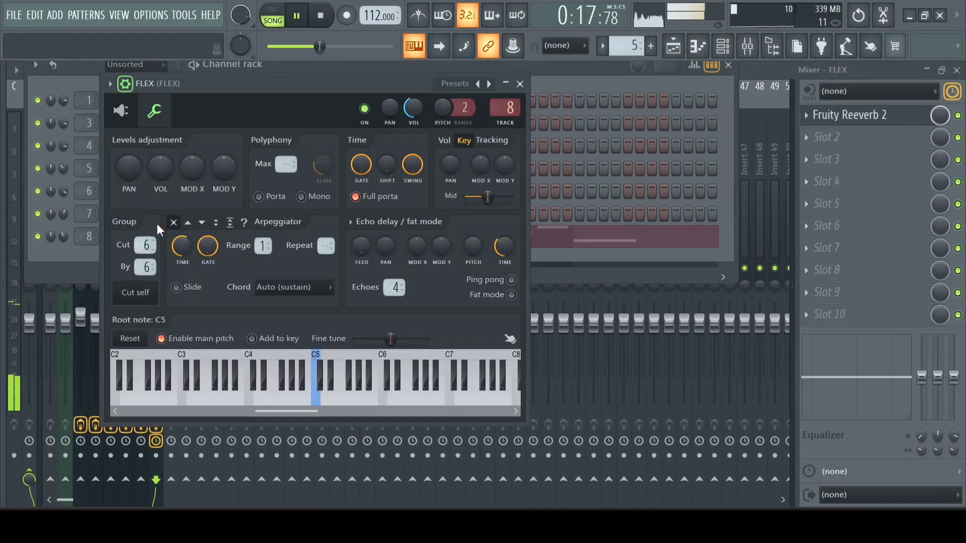
left_click(521, 83)
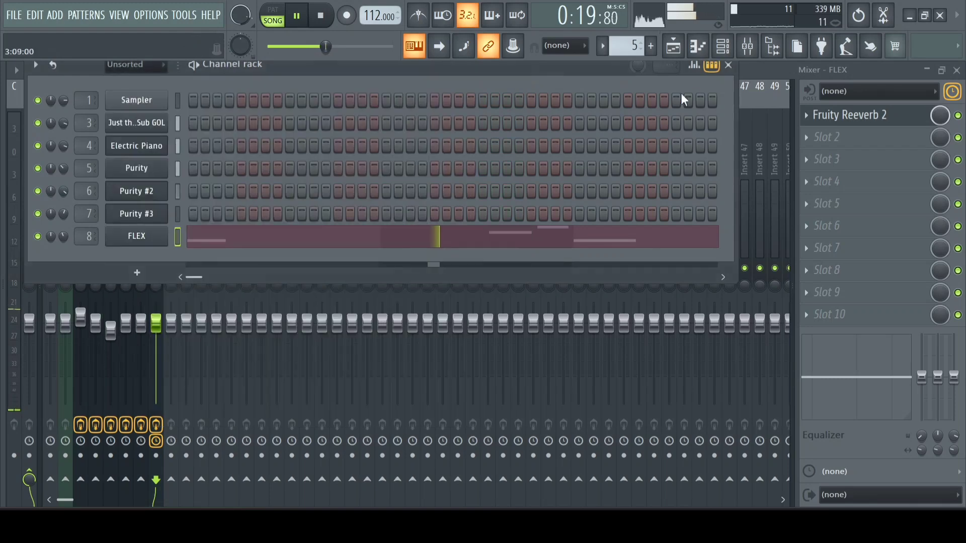
Close the channel rack, return to the playlist arrangement and play the song from the start
left_click(729, 65)
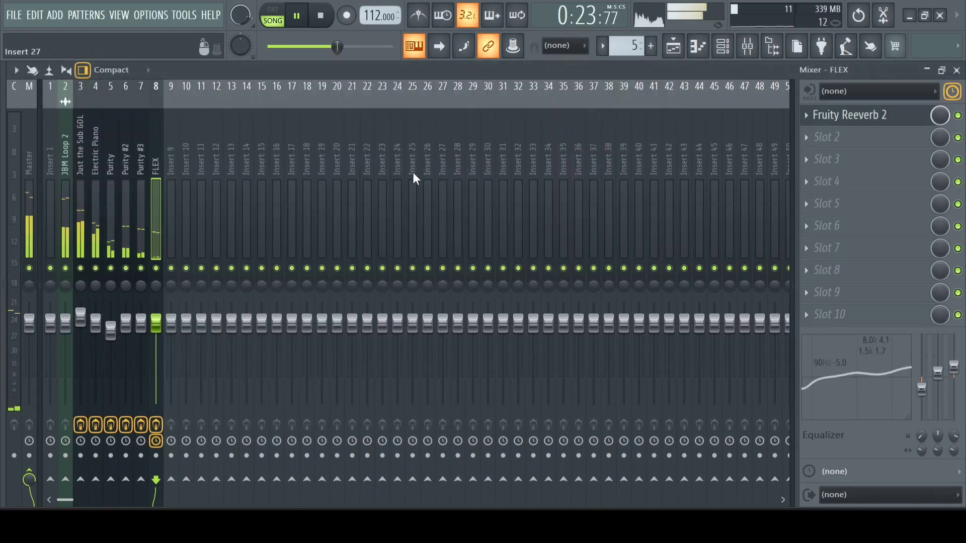
left_click(673, 48)
left_click(320, 16)
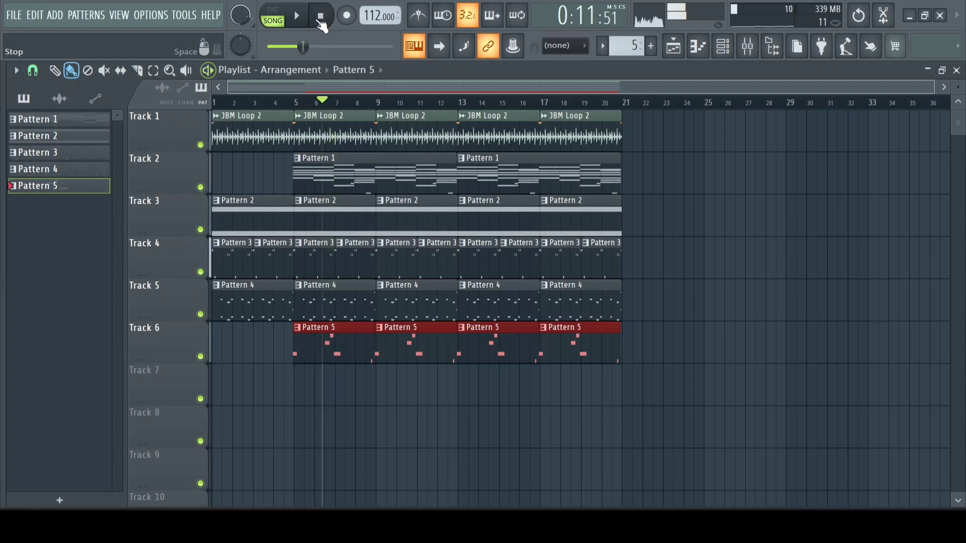
left_click(320, 16)
key("space")
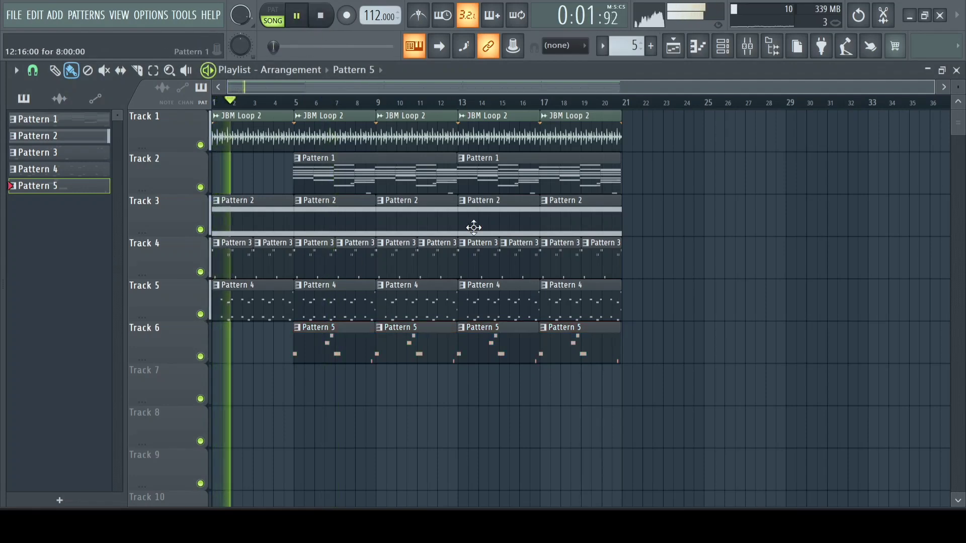
Delete the Pattern 5 clips at bars 5 and 9 on Track 6 and select the time range from bar 5 to bar 13
right_click(400, 350)
right_click(352, 347)
left_click_drag(458, 101, 294, 101)
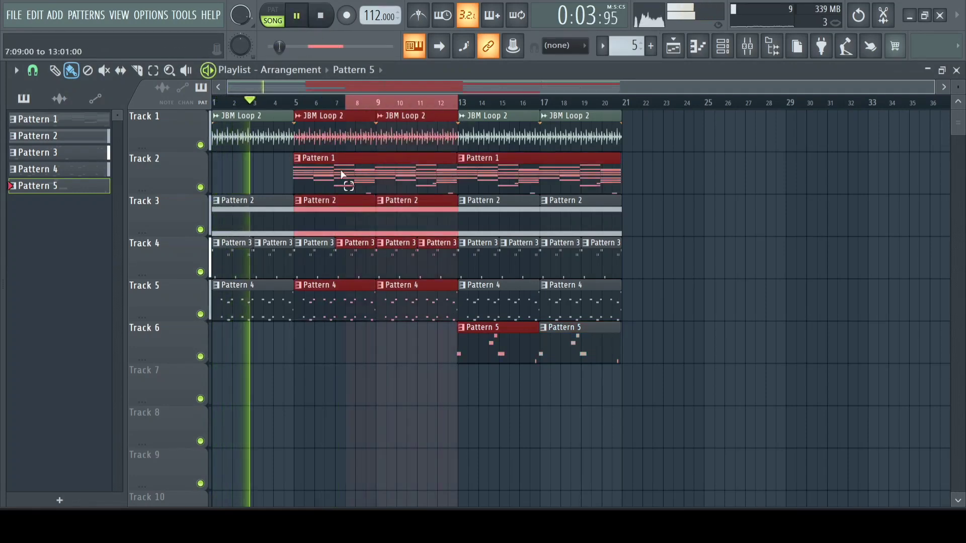
key("space")
Copy notes from Pattern 1 into a new Pattern 6 and place its clip at bar 5 on Track 7
double_click(404, 185)
left_click(722, 46)
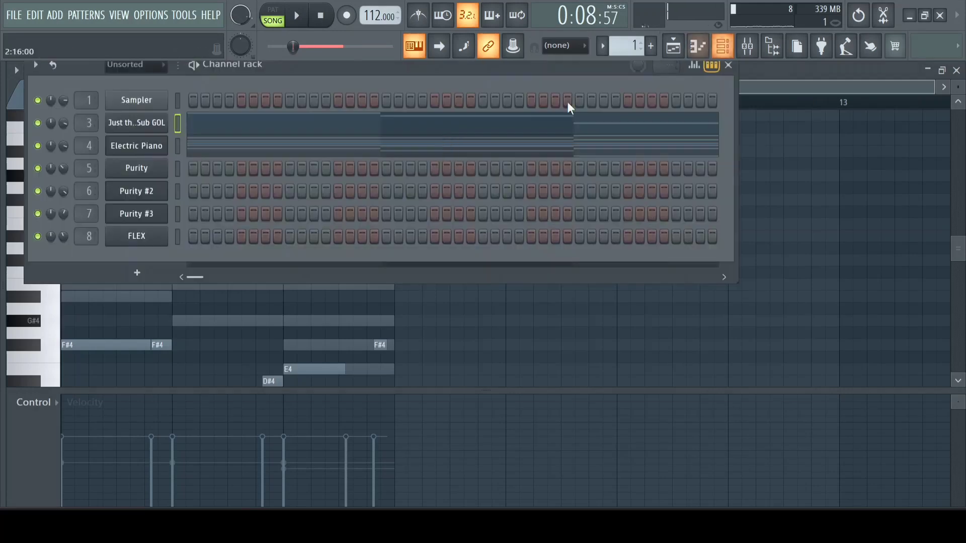
left_click(650, 46)
left_click(669, 63)
key("ctrl+v")
left_click(673, 47)
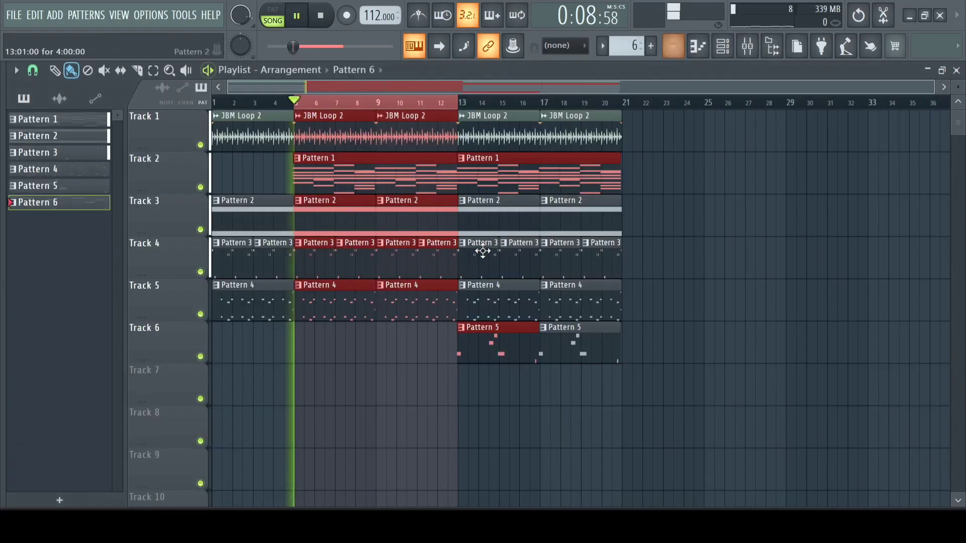
left_click(320, 391)
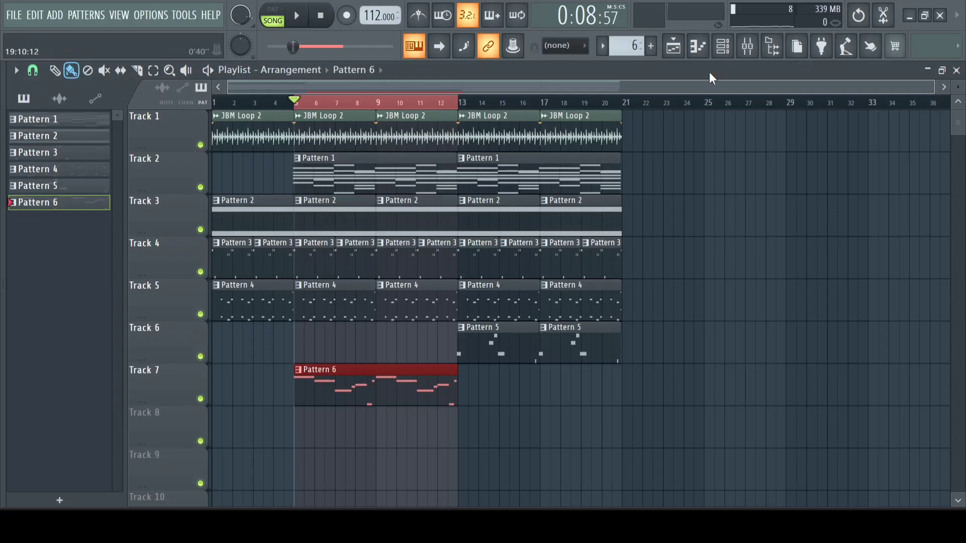
Create a rising volume automation clip for the Electric Piano mixer track over bars 5 to 13 and play from bar 5
left_click(744, 56)
right_click(95, 304)
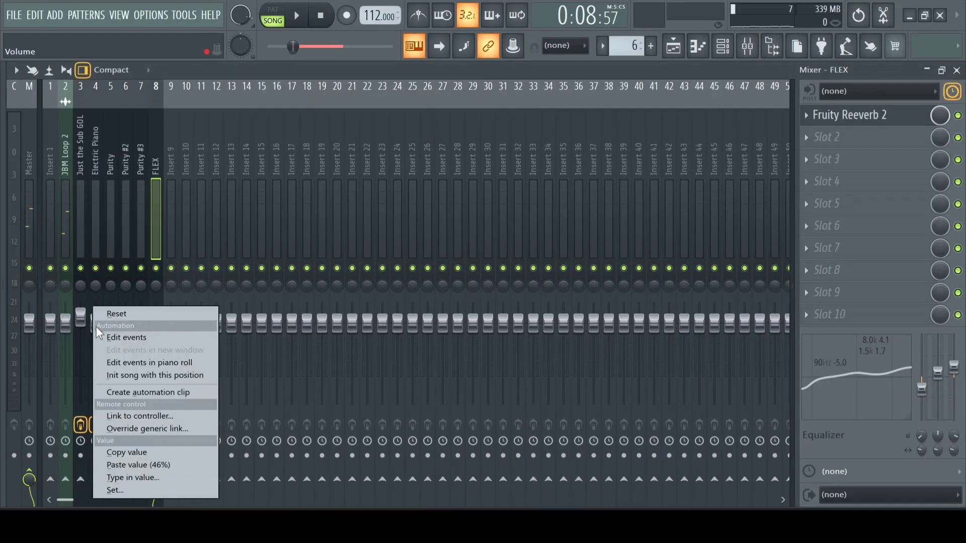
left_click(151, 393)
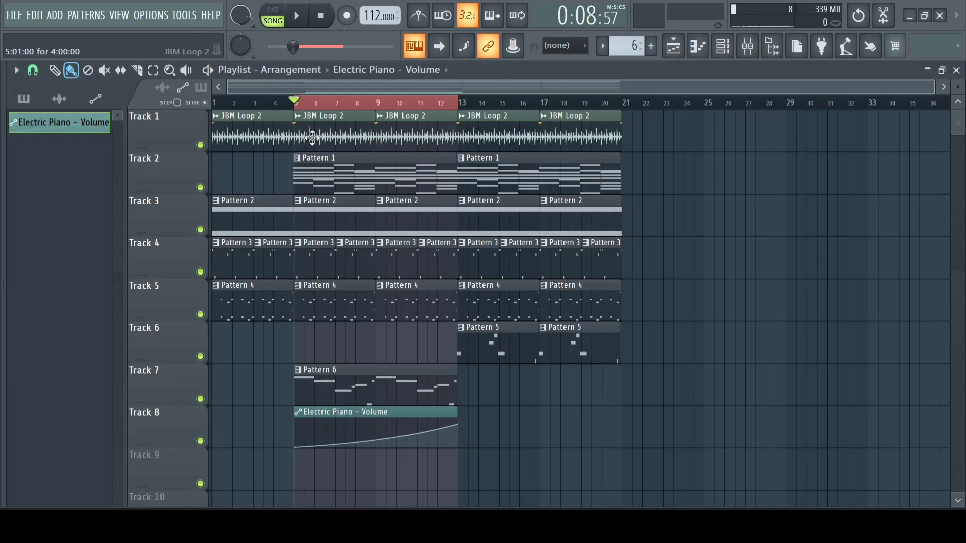
double_click(297, 102)
key("space")
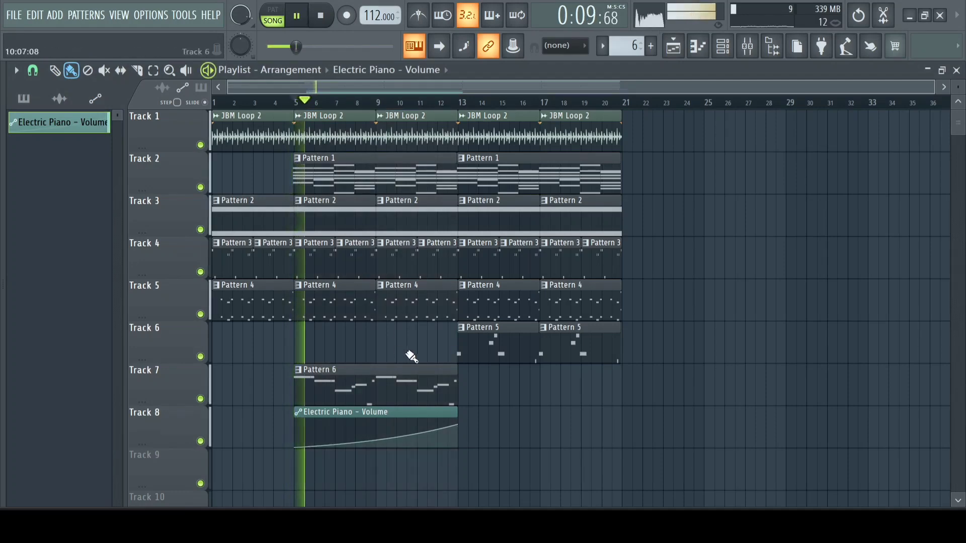
Nudge the Pattern 6 clip on Track 7 slightly earlier so it starts just before bar 5, and play it back
scroll(411, 356, "down", 3)
scroll(284, 309, "up", 1, "ctrl")
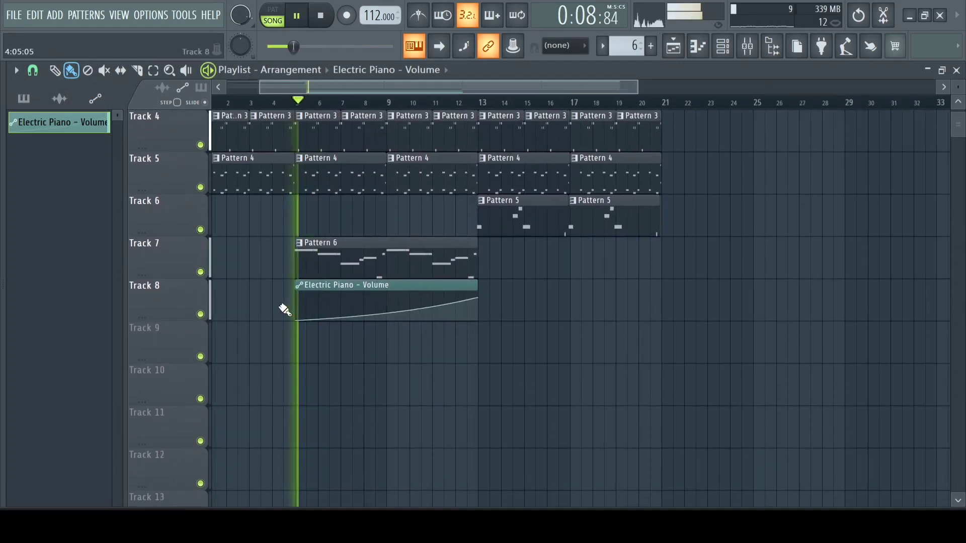
scroll(284, 308, "up", 5, "ctrl")
key("space")
key("space")
key("space")
left_click_drag(358, 265, 352, 265)
key("space")
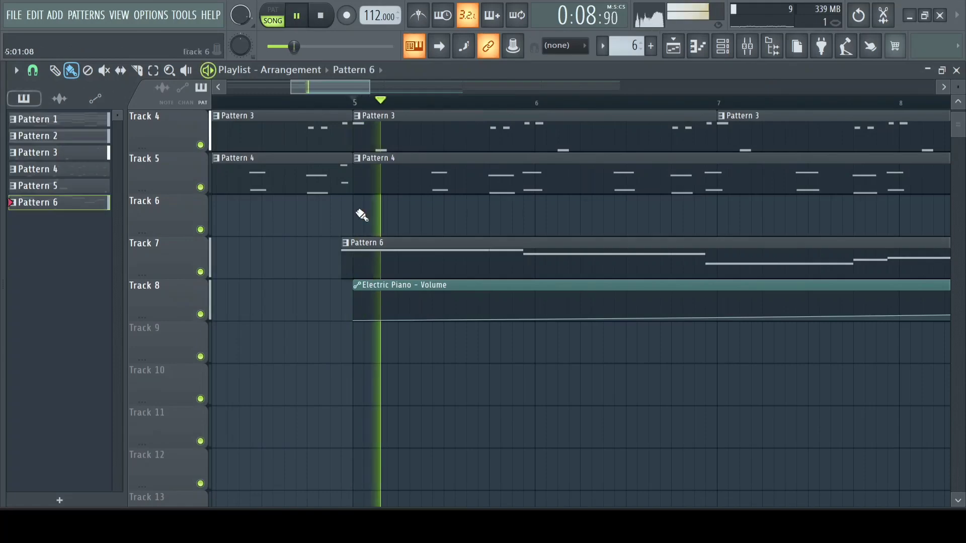
scroll(377, 209, "down", 5, "ctrl")
key("space")
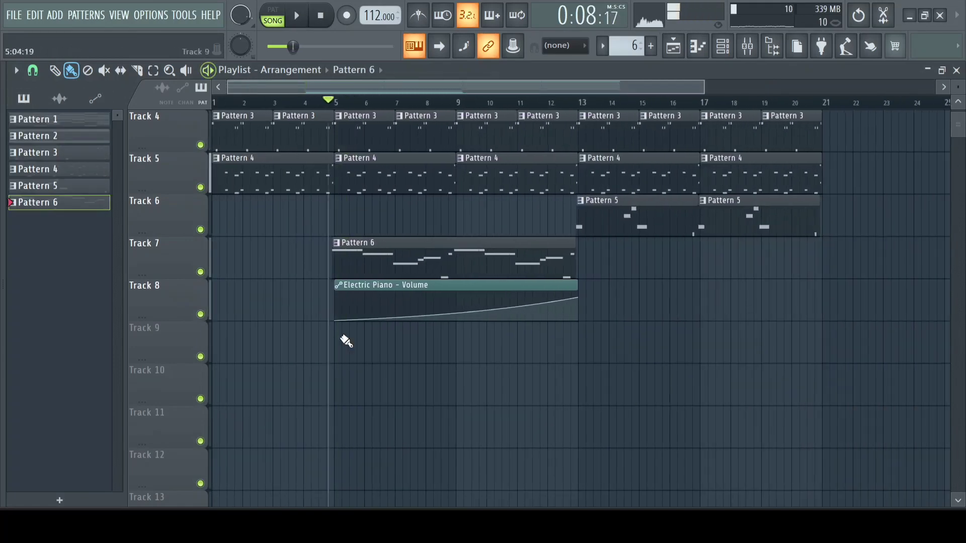
Shift the Electric Piano - Volume automation clip on Track 8 slightly earlier to match the start of Pattern 6, and play it back
scroll(346, 341, "up", 4, "ctrl")
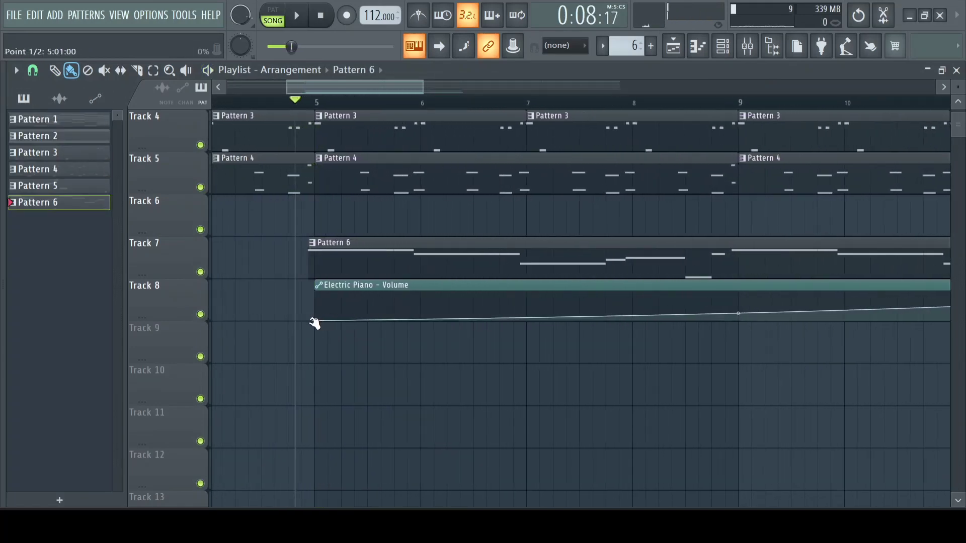
left_click_drag(301, 322, 305, 323)
scroll(314, 325, "up", 4, "ctrl")
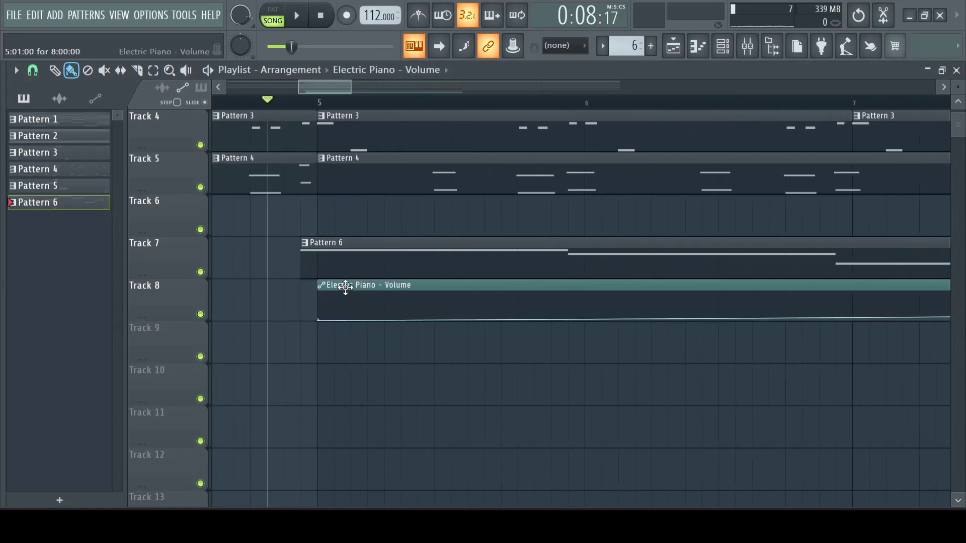
key("space")
left_click_drag(345, 289, 337, 287)
key("space")
key("space")
scroll(391, 327, "down", 6, "ctrl")
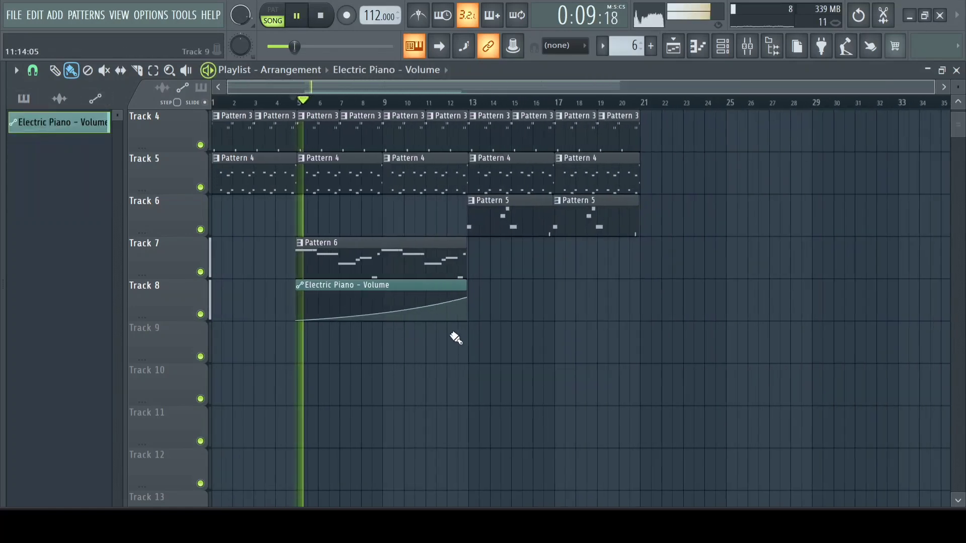
Delete both Pattern 5 clips from Track 6
scroll(503, 343, "up", 3)
right_click(554, 350)
right_click(528, 355)
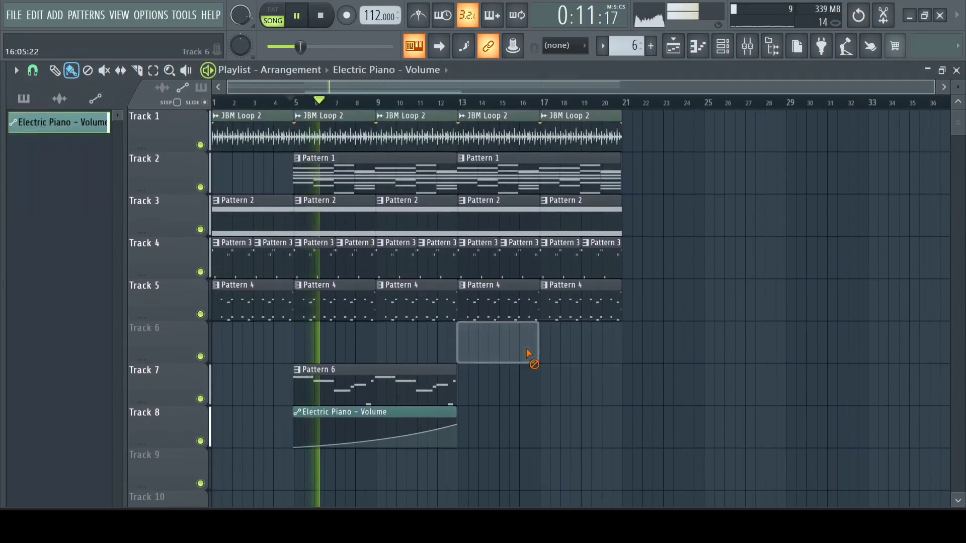
Duplicate all clips between bars 13 and 21 on Tracks 1 to 5 to bar 21, then clear the selection
left_click_drag(636, 297, 459, 125, "ctrl")
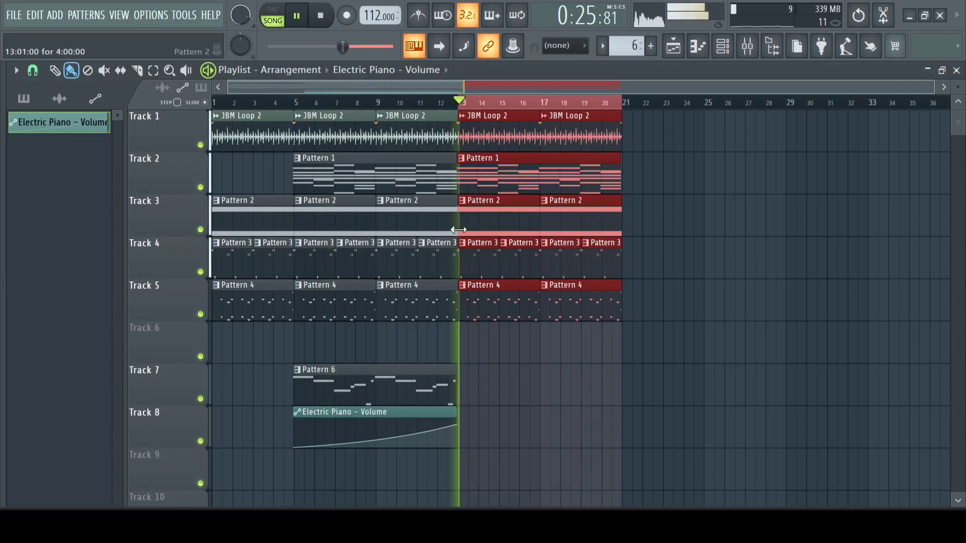
key("ctrl+b")
left_click(439, 103)
key("ctrl+d")
scroll(458, 151, "down", 2, "ctrl")
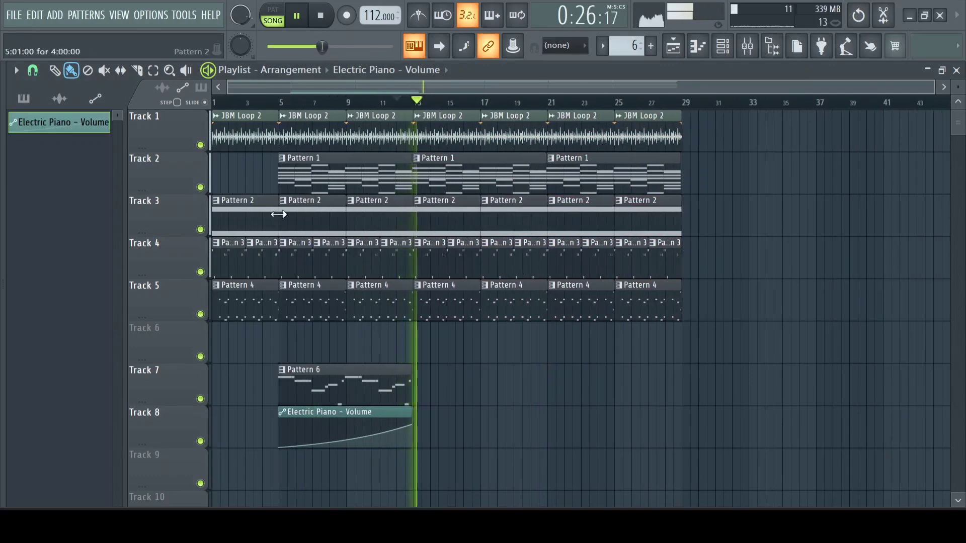
Duplicate the Pattern 6 clip on Track 7 twice so it repeats up to bar 29
left_click(24, 99)
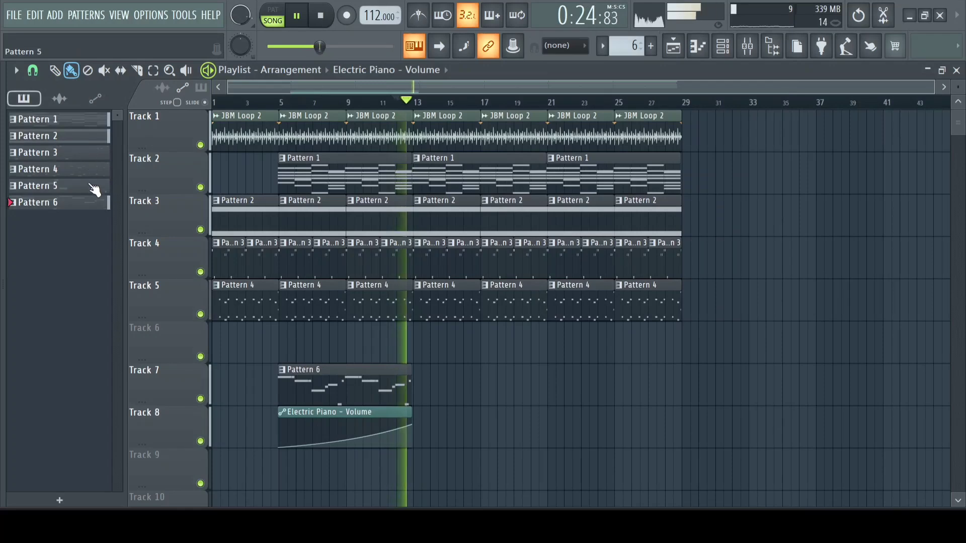
left_click(385, 383, "ctrl")
key("ctrl+b")
key("ctrl+b")
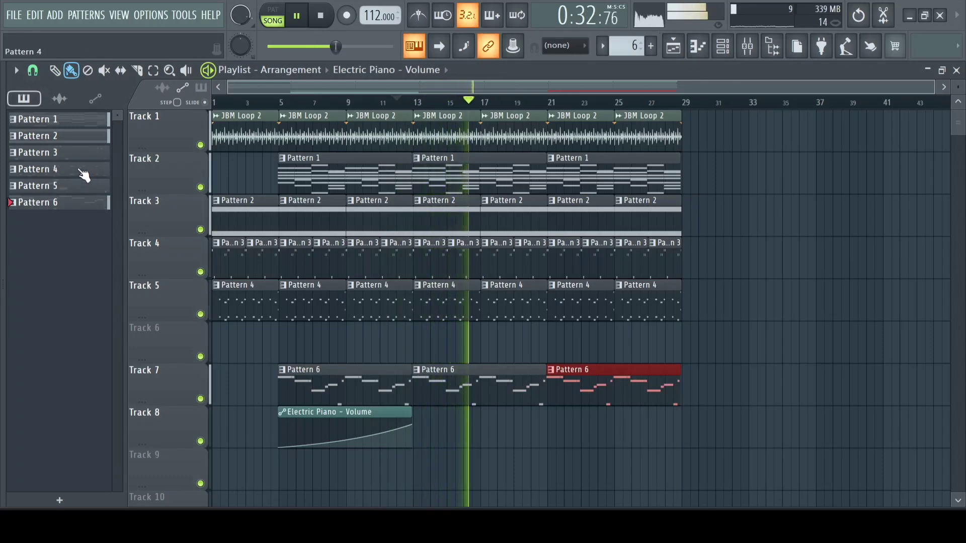
Place a Pattern 5 clip on Track 6 starting just before bar 21, level with the third Pattern 6 clip
key("space")
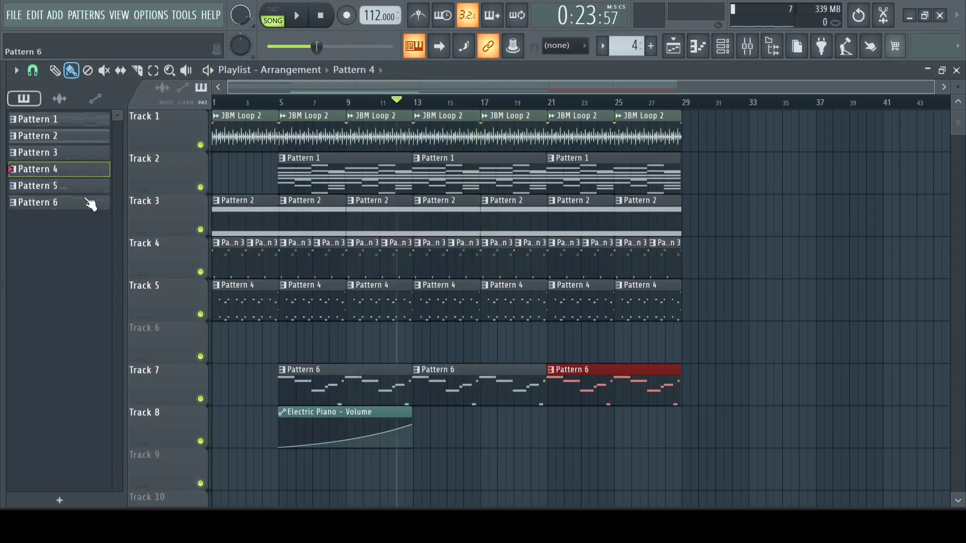
left_click_drag(92, 192, 511, 352)
key("space")
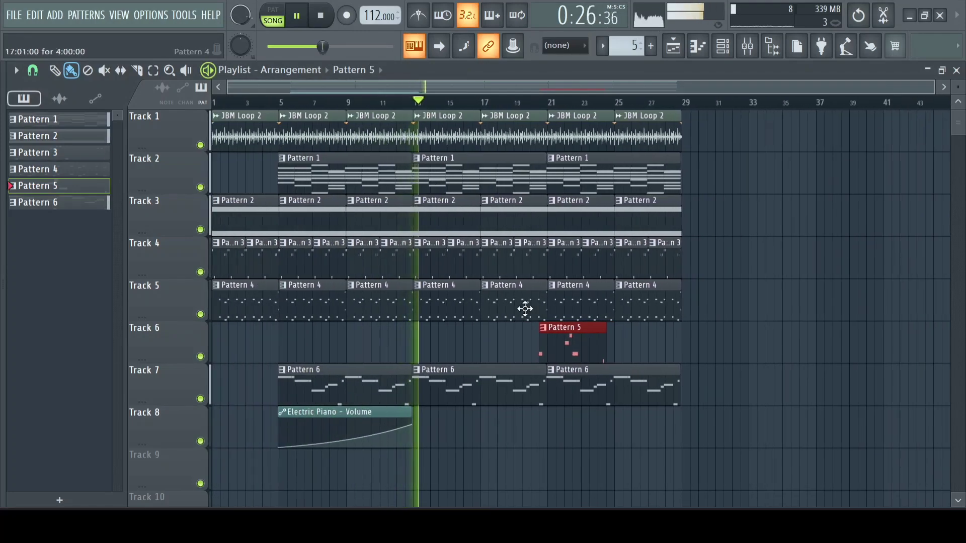
scroll(525, 308, "up", 6)
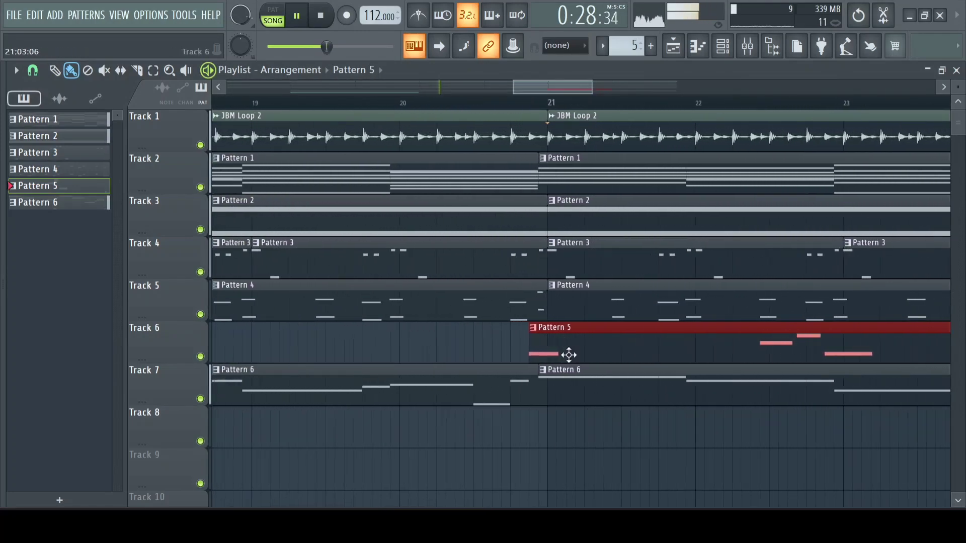
left_click_drag(568, 355, 516, 363)
scroll(574, 356, "up", 4)
scroll(515, 362, "down", 1)
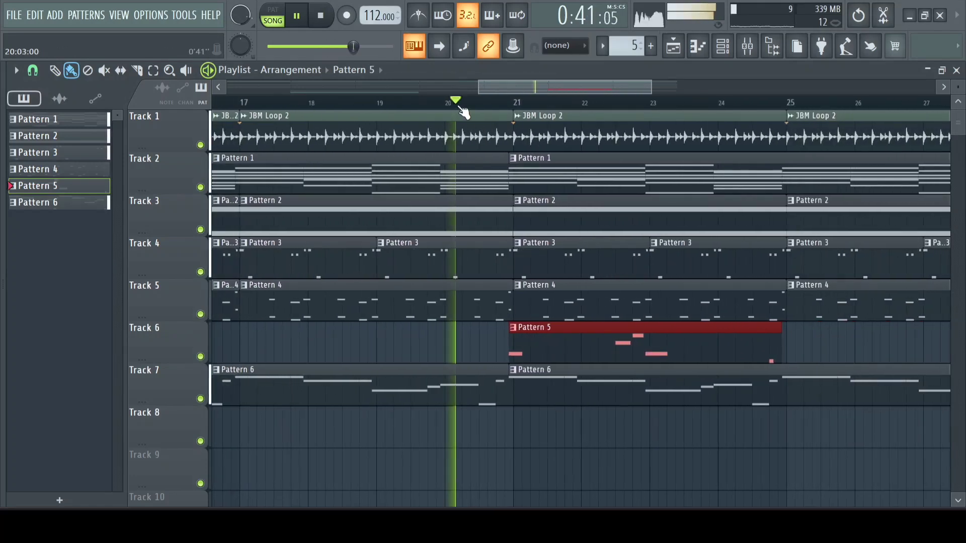
scroll(561, 218, "down", 4)
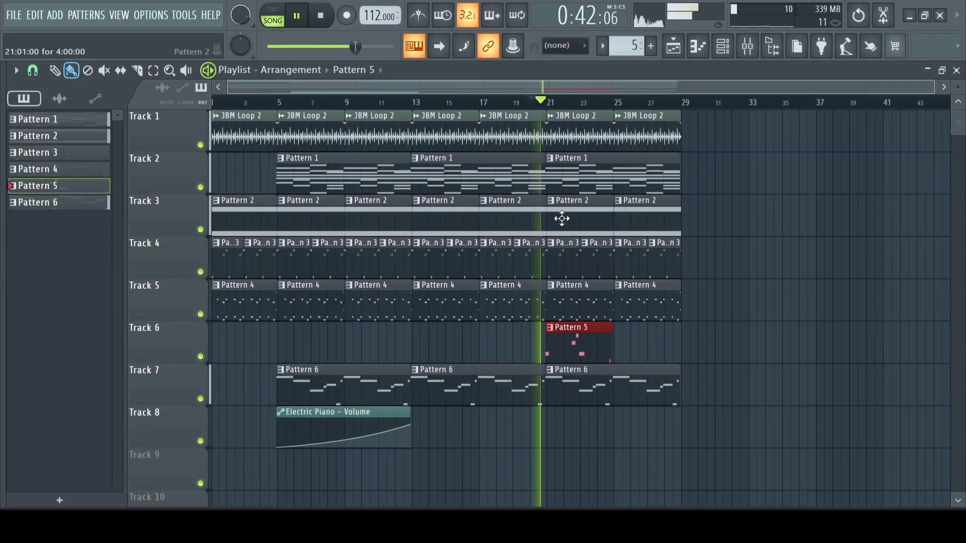
Delete the two Pattern 2 clips after bar 21 on Track 3 and duplicate Pattern 5 on Track 6 to bar 25
right_click(562, 219)
right_click(653, 221)
left_click(629, 353)
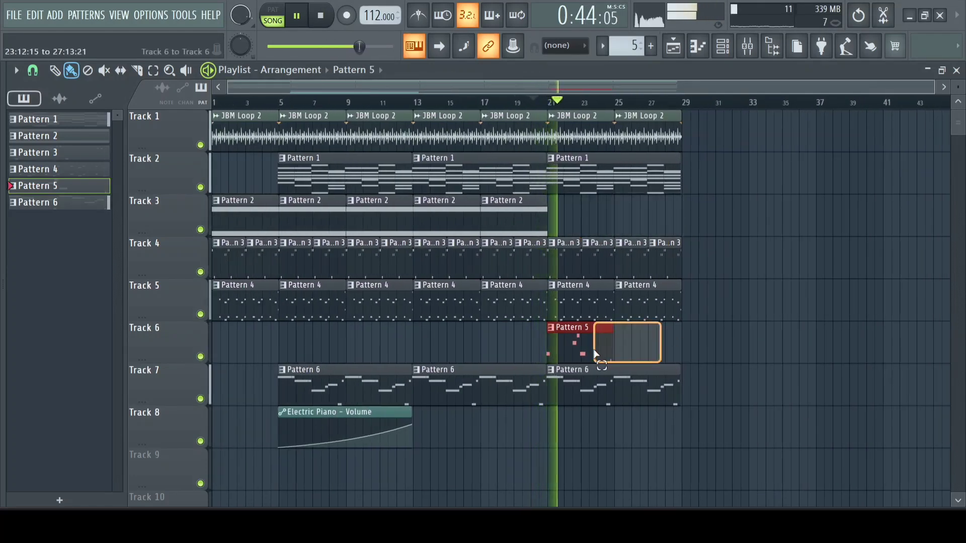
Duplicate all clips between bars 21 and 29 to bar 29, and resume playback near bar 14
left_click_drag(687, 114, 549, 106)
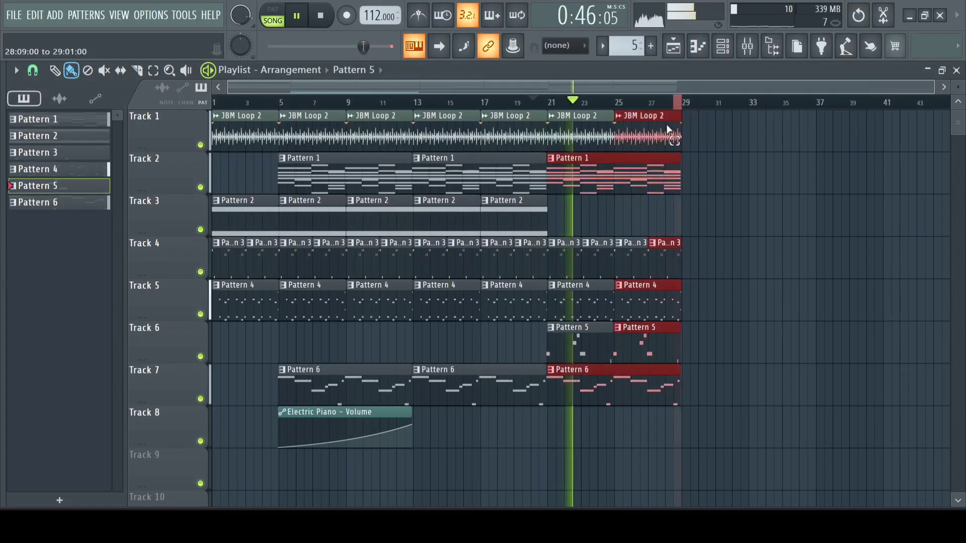
key("ctrl+b")
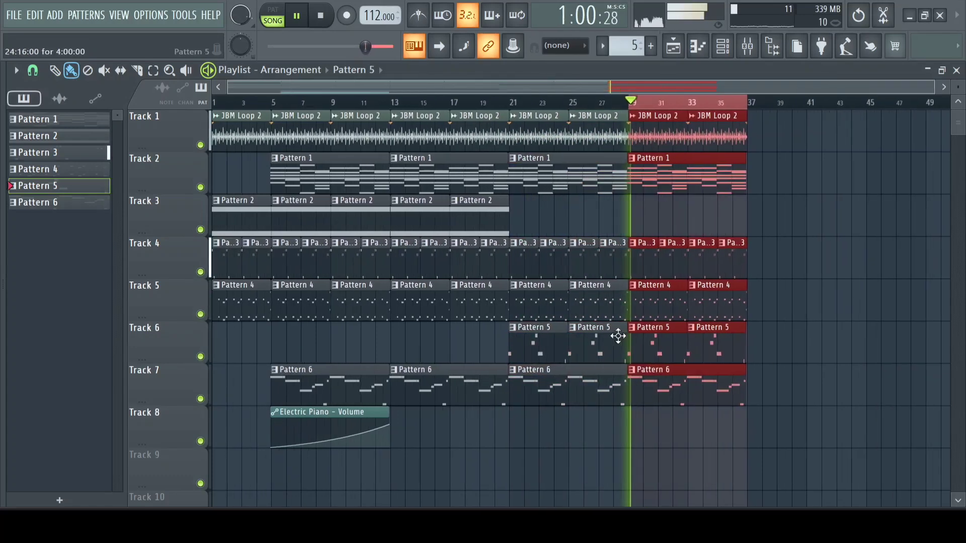
left_click(404, 103)
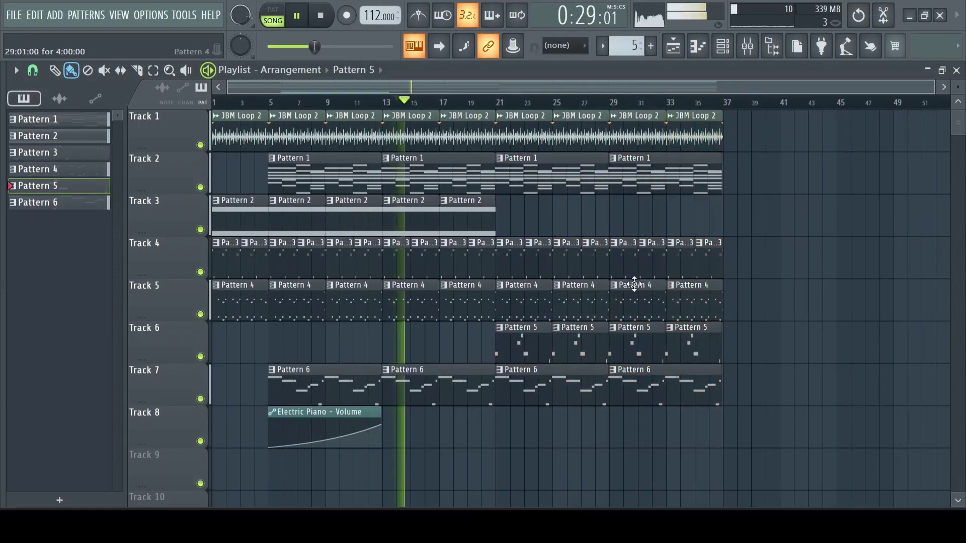
Select the last two Pattern 6 clips on Track 7, between bars 21 and 37
scroll(533, 369, "up", 5)
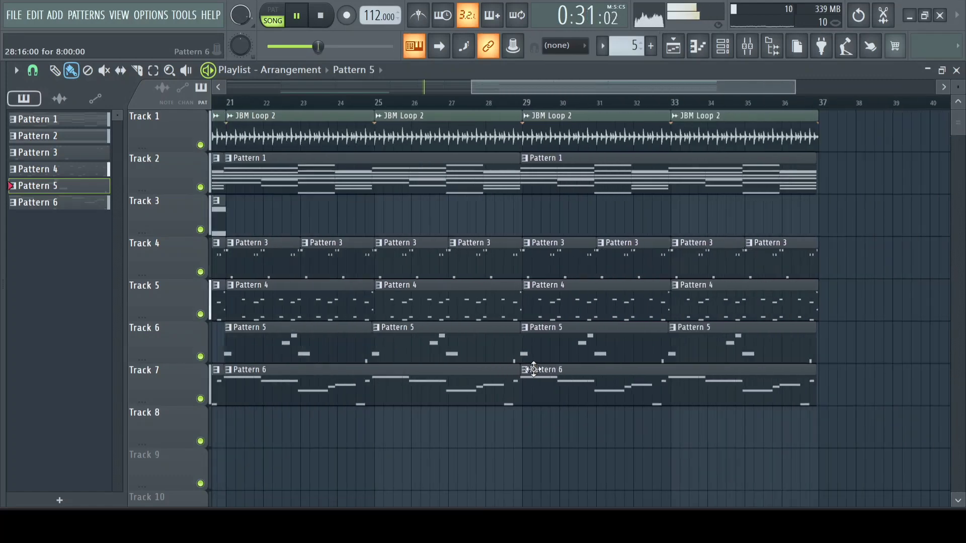
scroll(533, 370, "down", 5)
scroll(522, 307, "down", 2)
left_click_drag(545, 302, 645, 298)
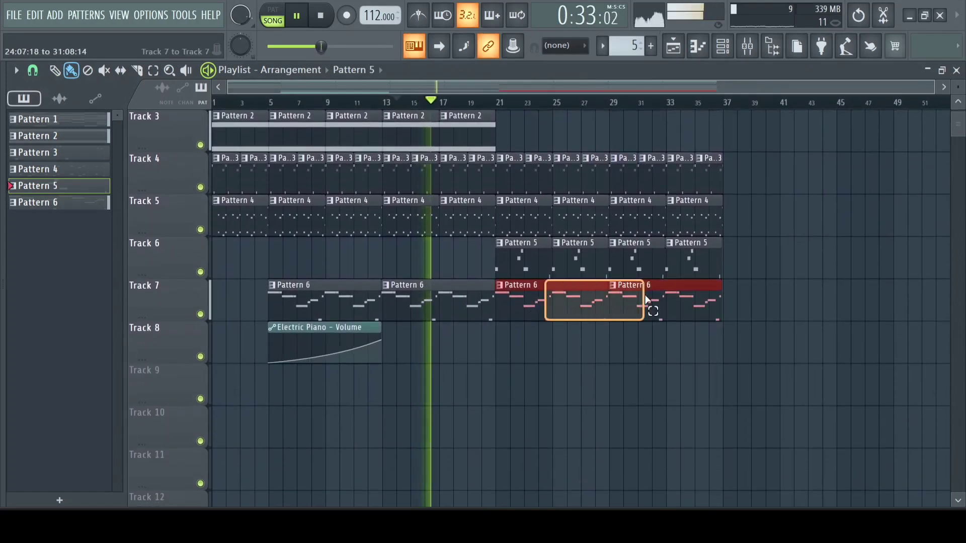
scroll(694, 329, "down", 2)
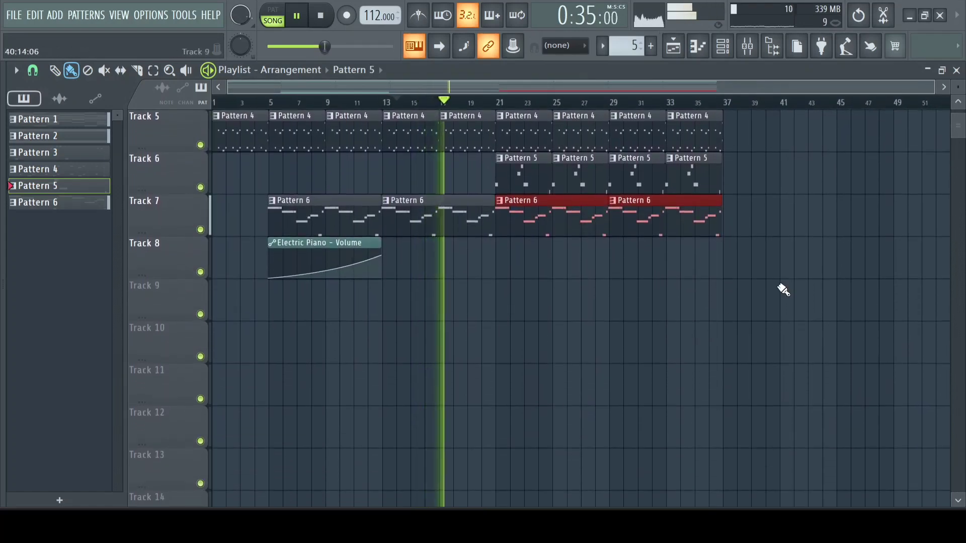
Restart the song from the beginning, raise the Master track's volume fader slightly in the mixer, and return to the playlist
scroll(733, 140, "up", 2)
left_click(324, 22)
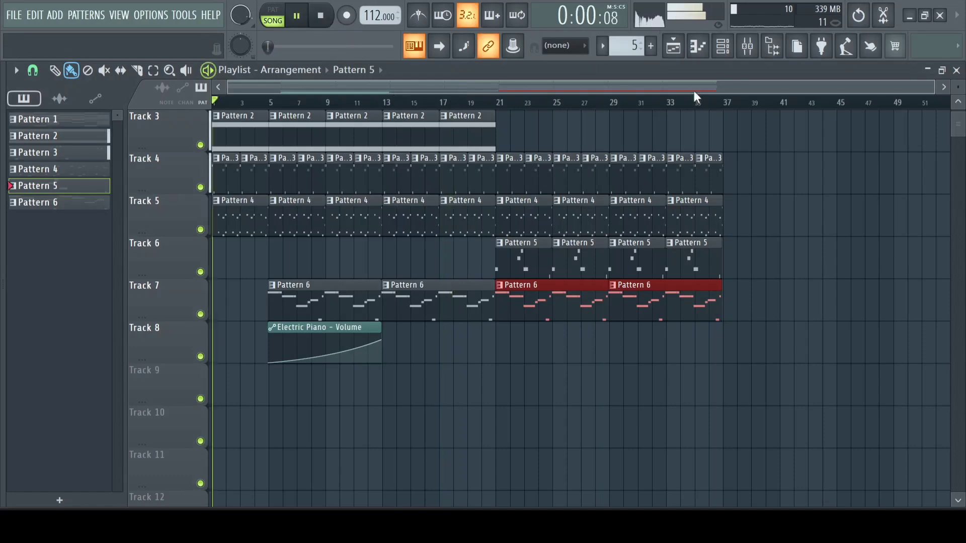
left_click(748, 50)
left_click(30, 322)
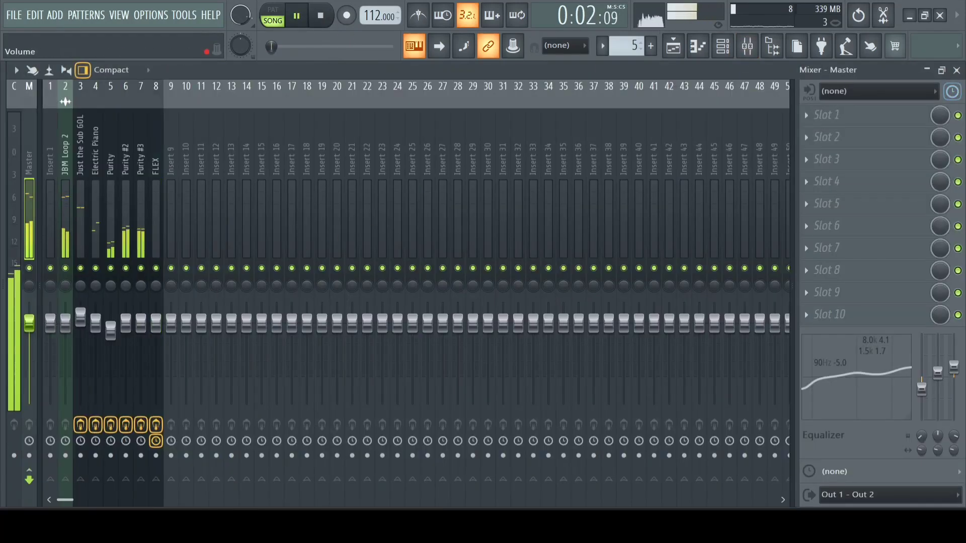
right_click(30, 317)
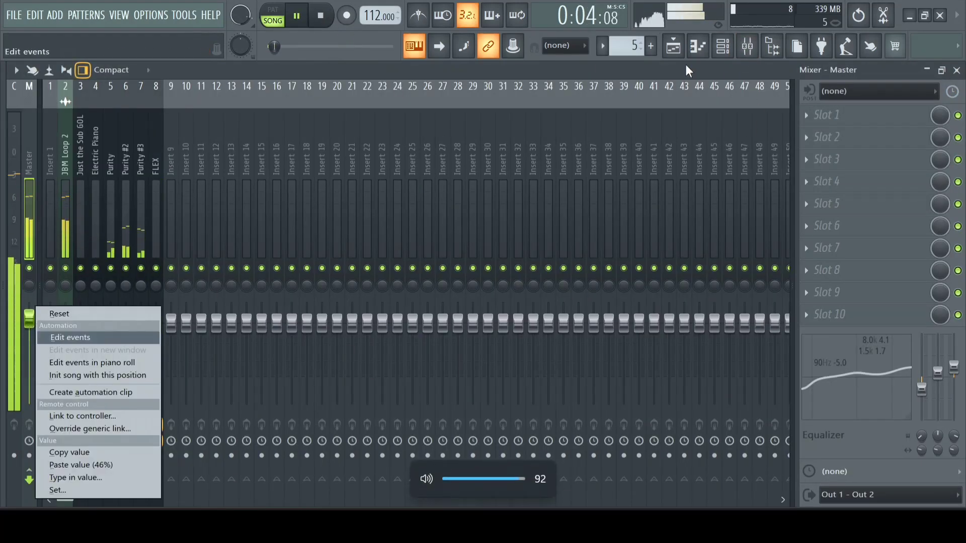
left_click(672, 47)
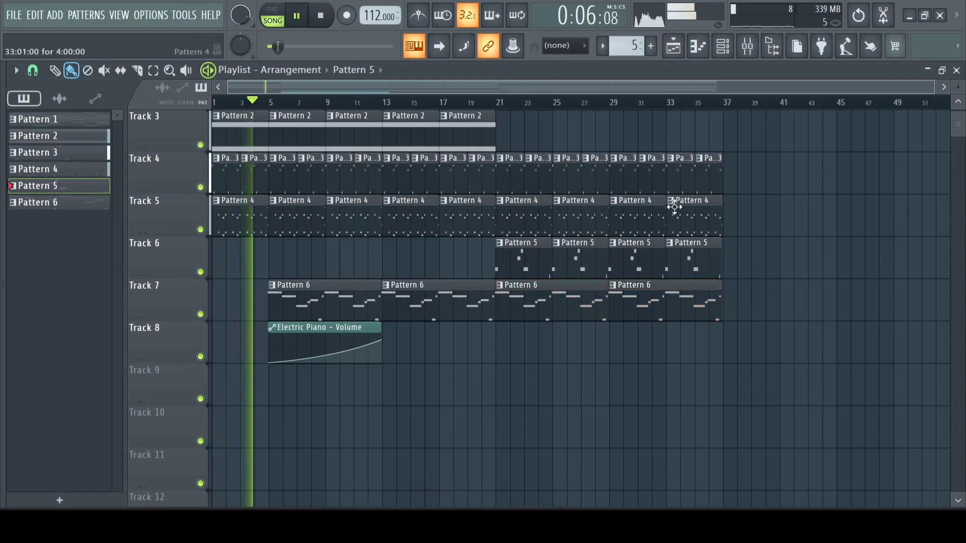
Stop playback and add a second FLEX instrument to the channel rack
left_click(321, 21)
left_click(723, 46)
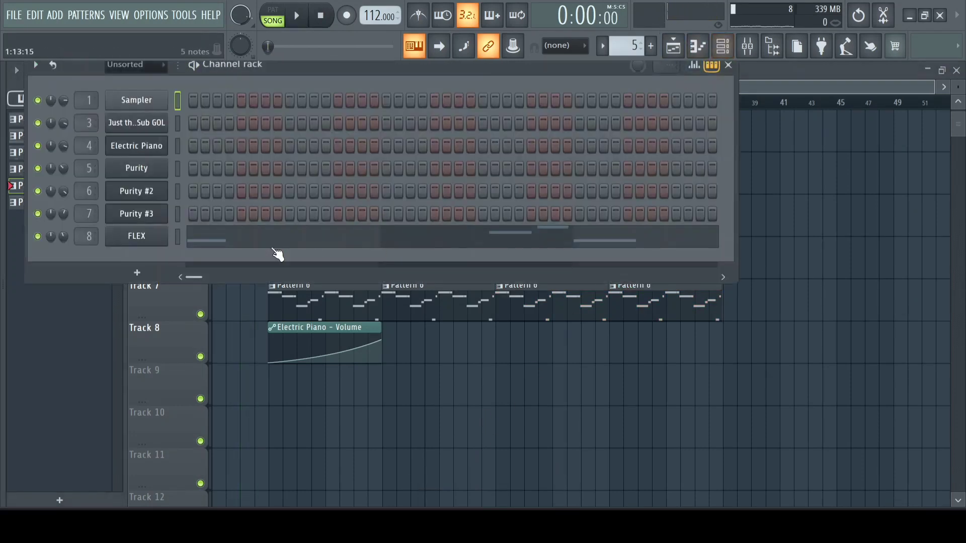
left_click(136, 272)
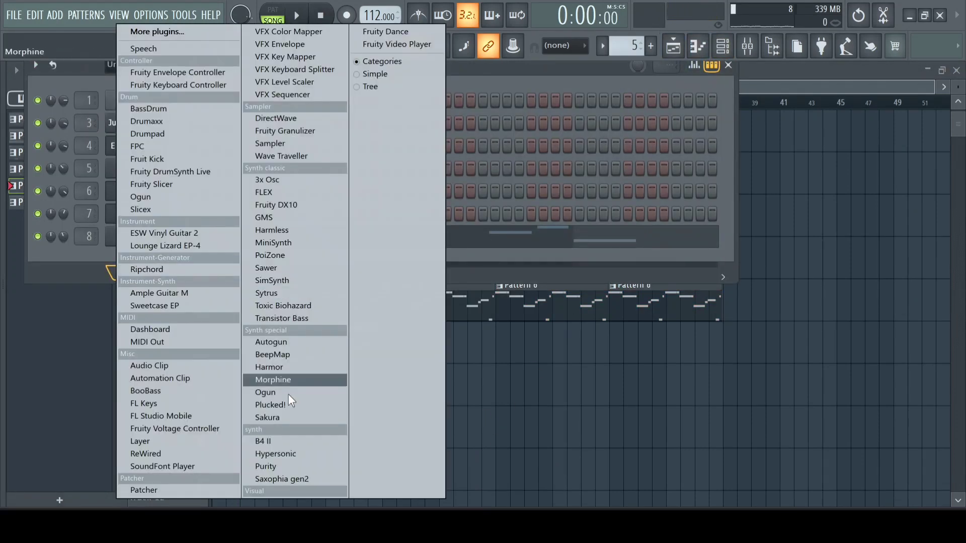
left_click(279, 196)
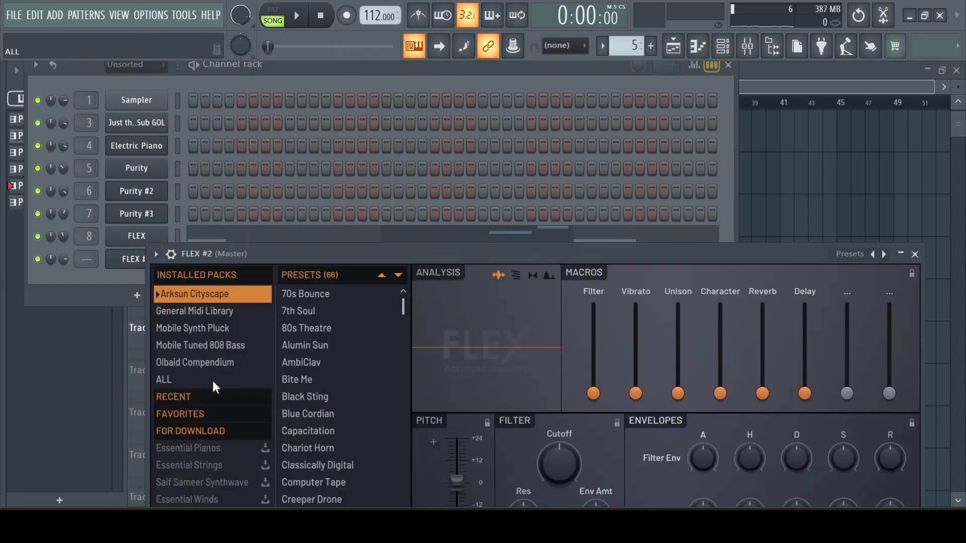
Audition several Mobile Synth Pluck presets in the new FLEX instrument and load Synpluck Glass
left_click(213, 381)
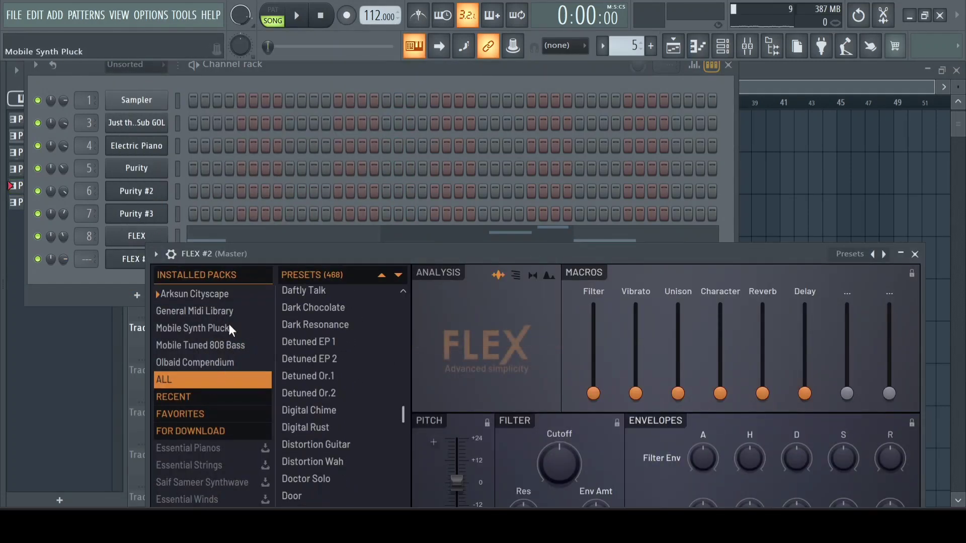
left_click(227, 328)
left_click(315, 322)
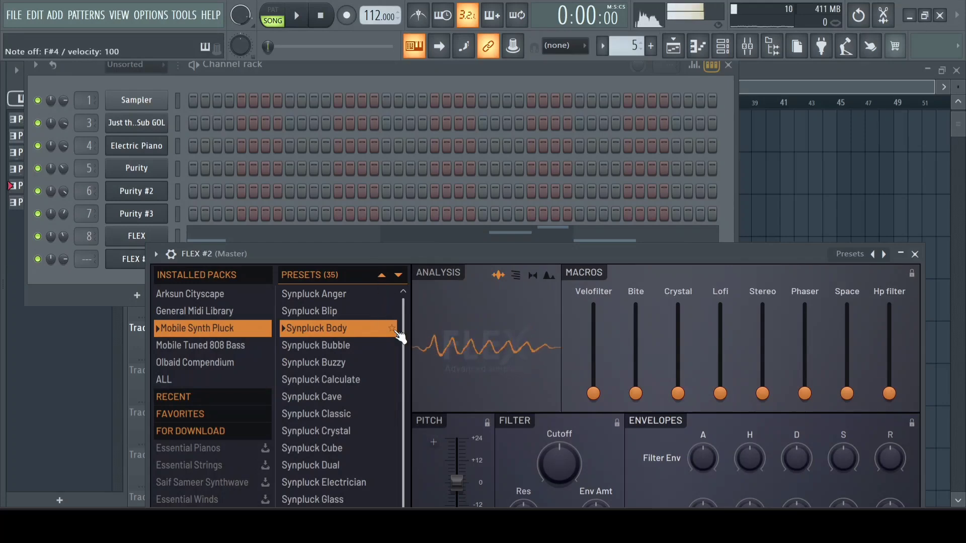
left_click(335, 390)
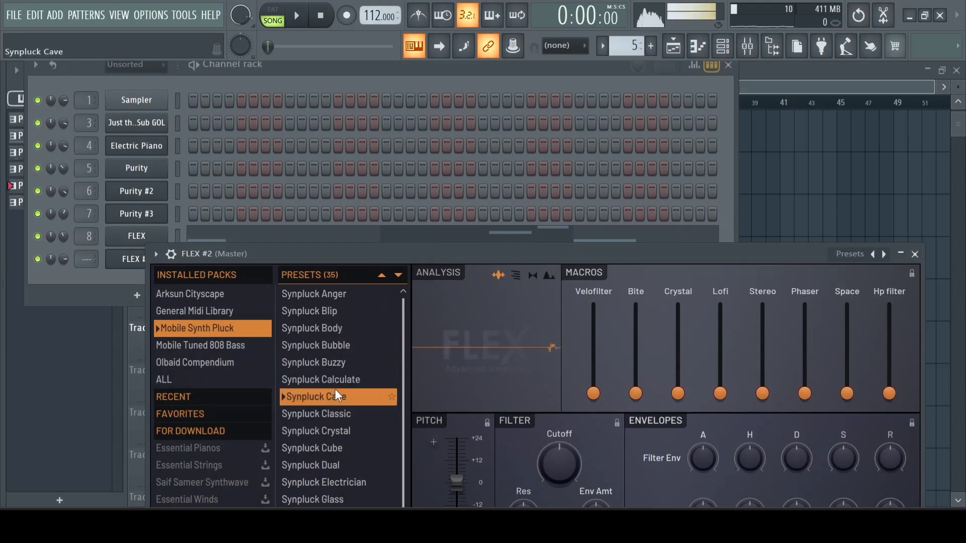
left_click(353, 383)
scroll(347, 387, "down", 2)
left_click(348, 385)
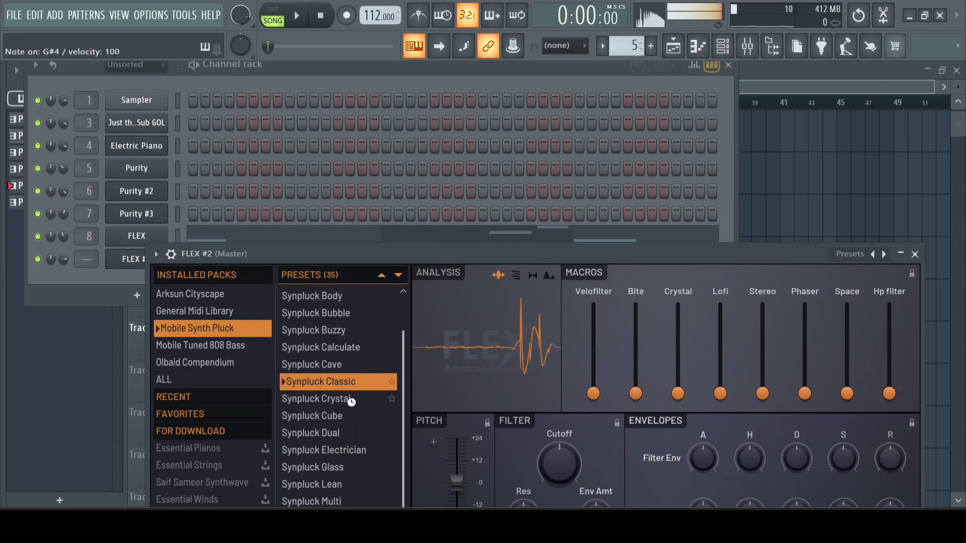
left_click(357, 401)
scroll(347, 383, "down", 2)
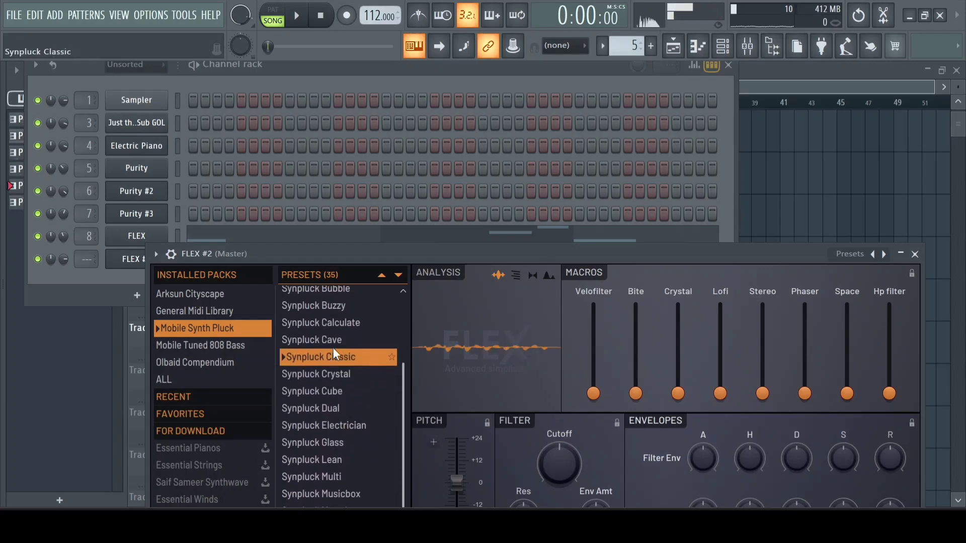
left_click(353, 435)
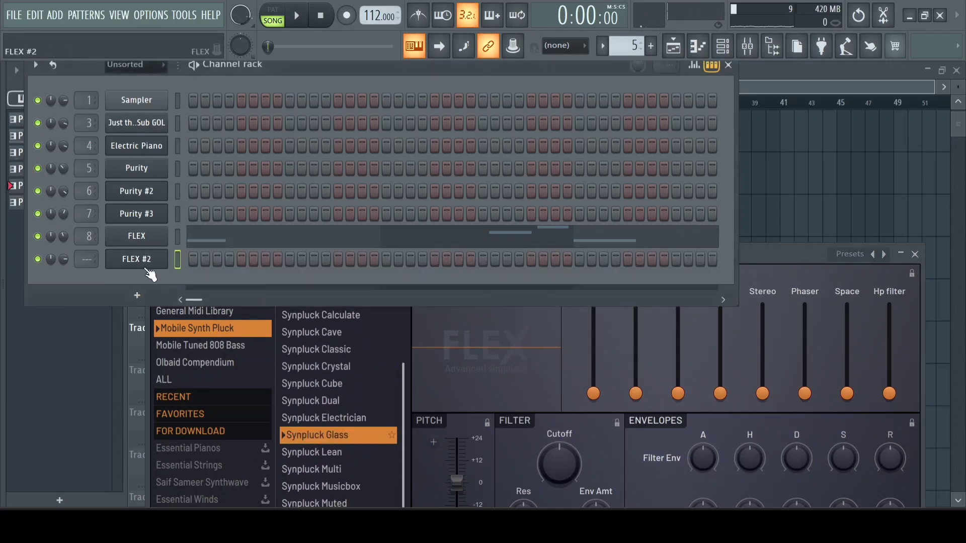
Open the piano roll for FLEX #2 and create Pattern 7 with its default name
right_click(151, 257)
left_click(191, 261)
left_click(651, 46)
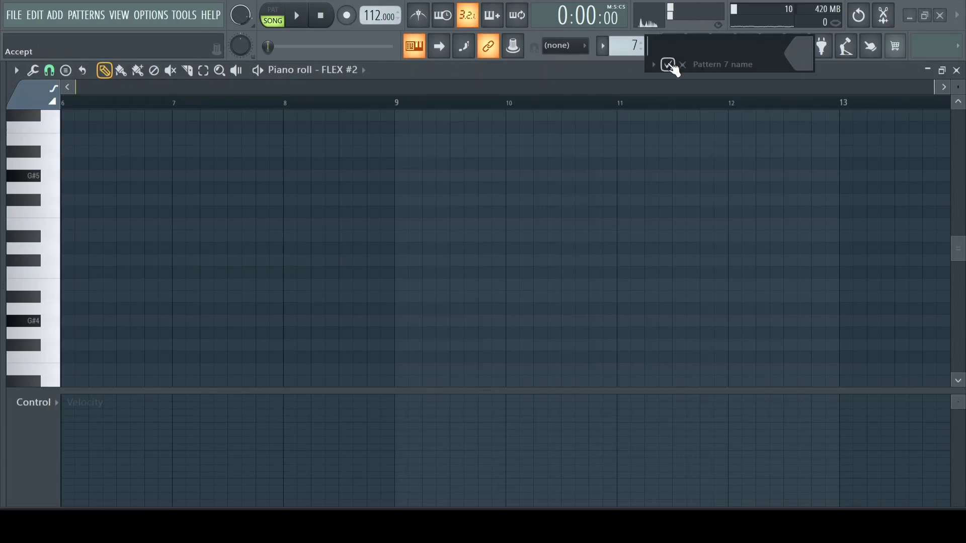
key("Return")
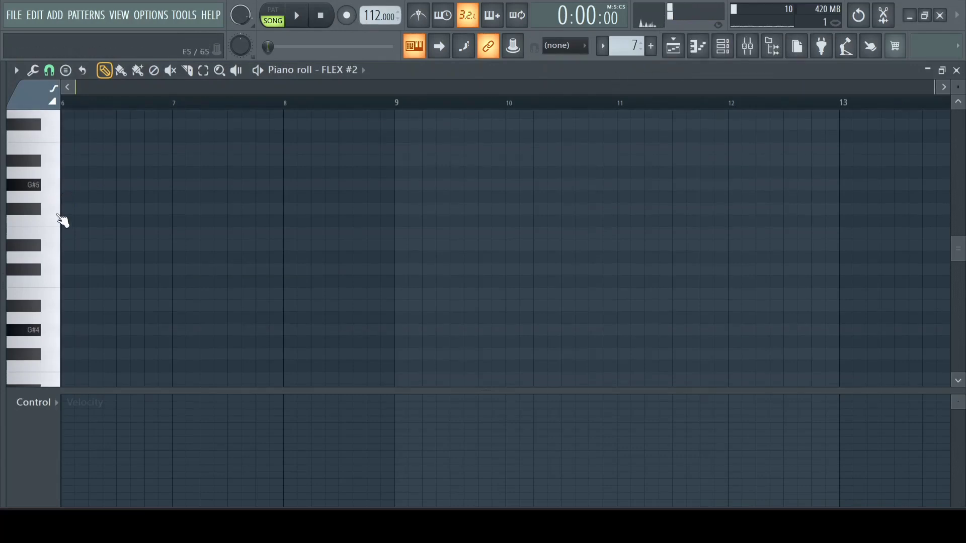
Turn on the metronome and draw four short consecutive G#4 notes from the start of bar 1
left_click(73, 322)
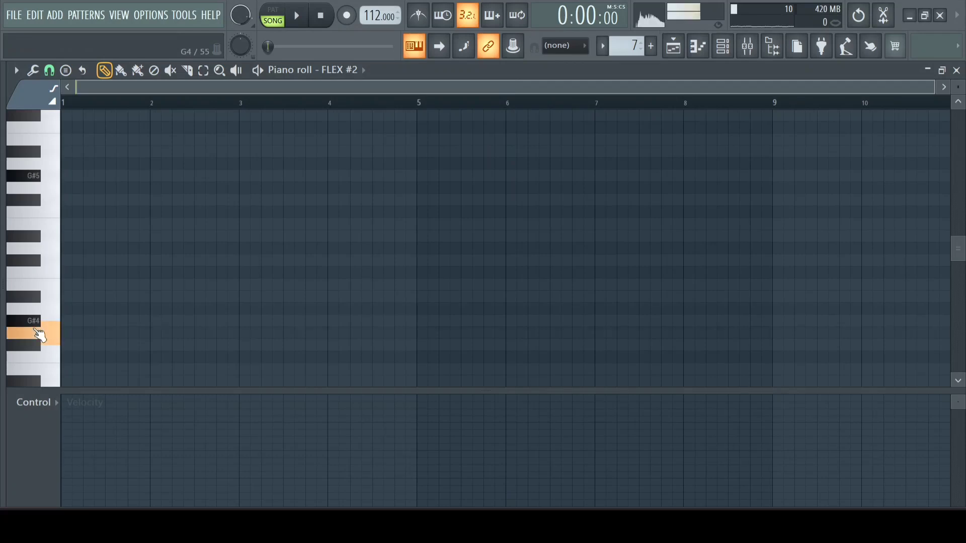
left_click(418, 15)
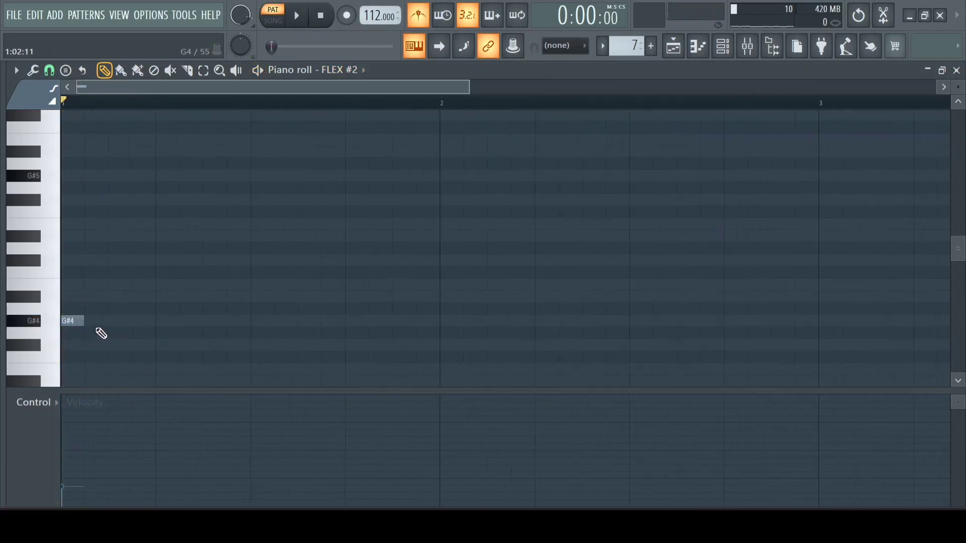
left_click(89, 321)
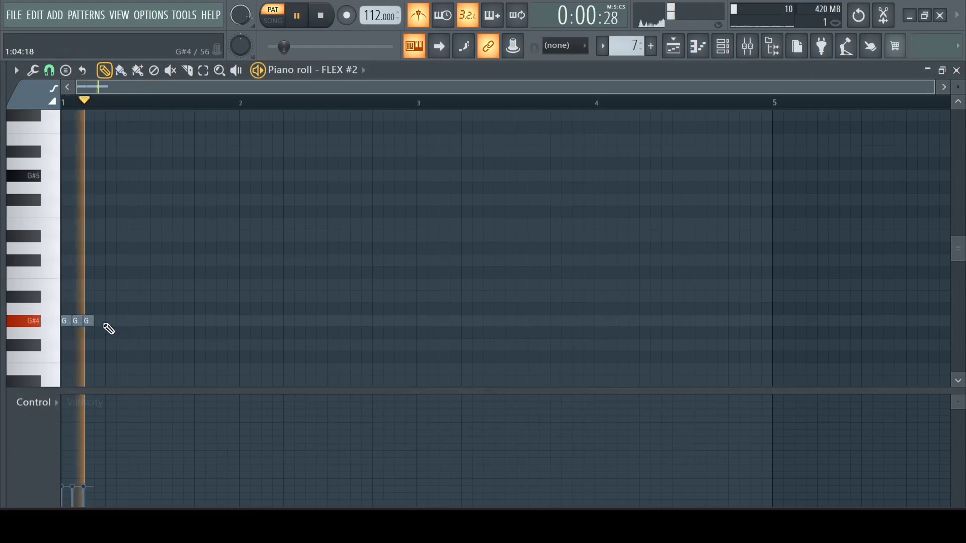
left_click(96, 320)
Select the four G#4 notes and duplicate them end to end until they fill bars 1 to 4
key("ctrl+a")
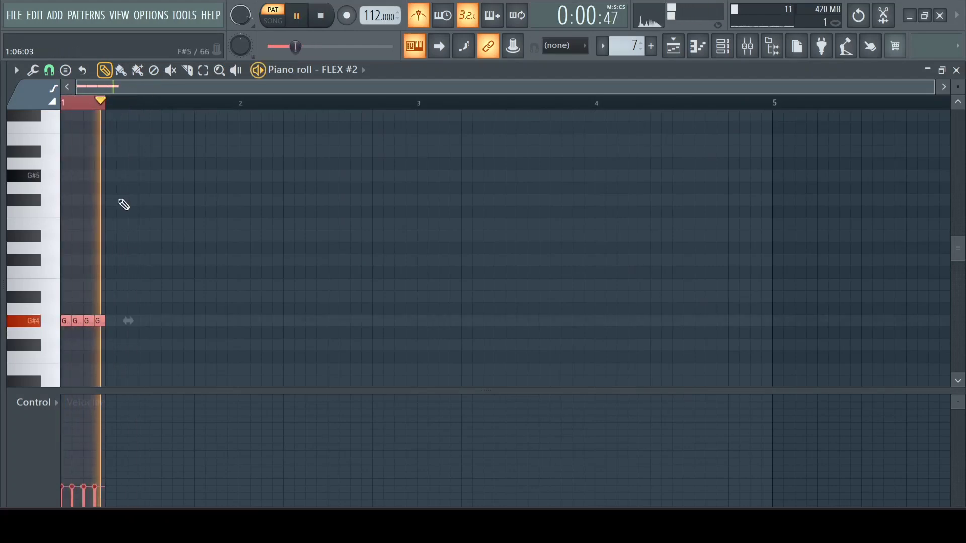
key("ctrl+b")
key("ctrl+b")
key("ctrl+b")
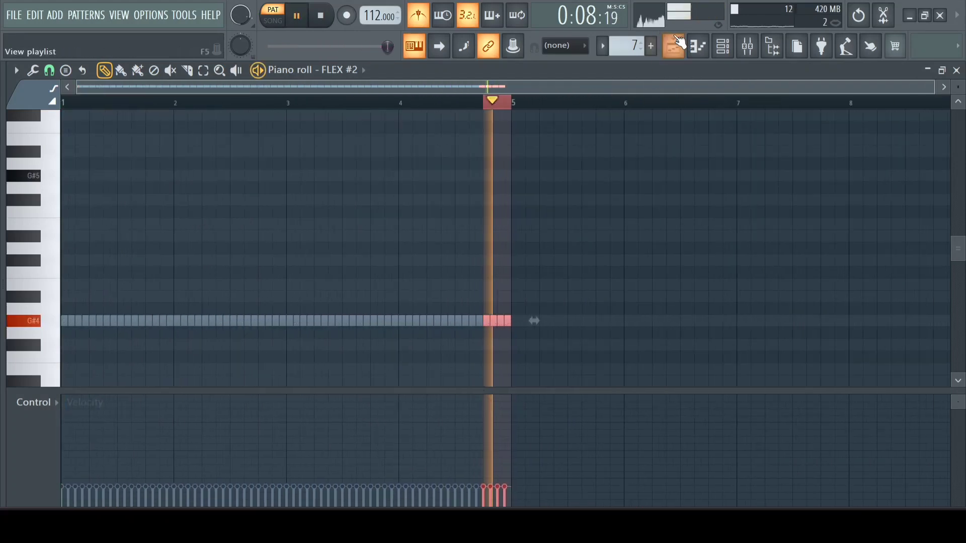
Place a Pattern 7 clip at bar 1 on Track 9 of the playlist and play the arrangement in song mode
left_click(673, 46)
left_click(235, 398)
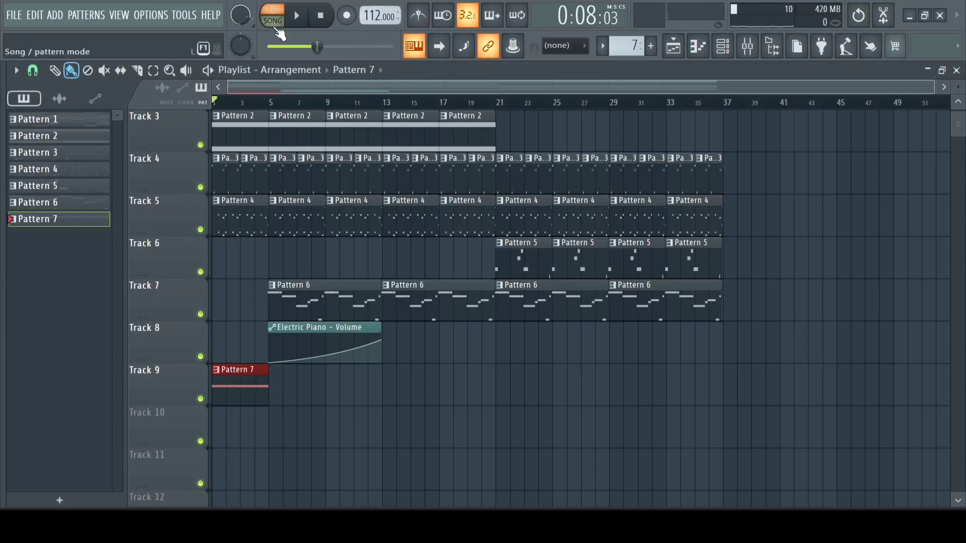
key("space")
Select the Pattern 7 clip on Track 9 and duplicate it end to end up to bar 37
left_click_drag(296, 363, 252, 403)
key("ctrl+b")
key("ctrl+b")
key("ctrl+b")
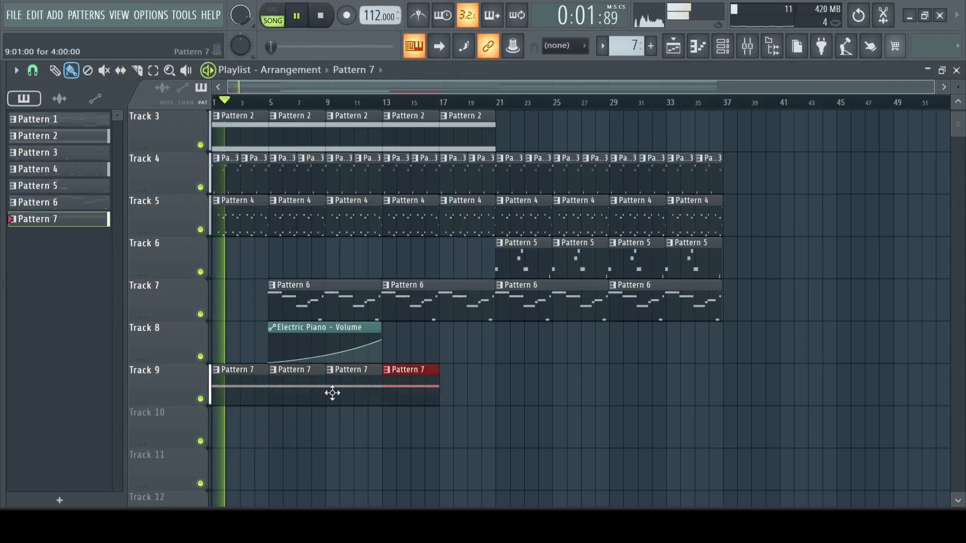
key("ctrl+b")
key("ctrl+b")
key("ctrl+b")
key("ctrl+b")
key("ctrl+b")
Open the FLEX #2 channel settings from the channel rack and route the instrument to mixer track 9
double_click(522, 388)
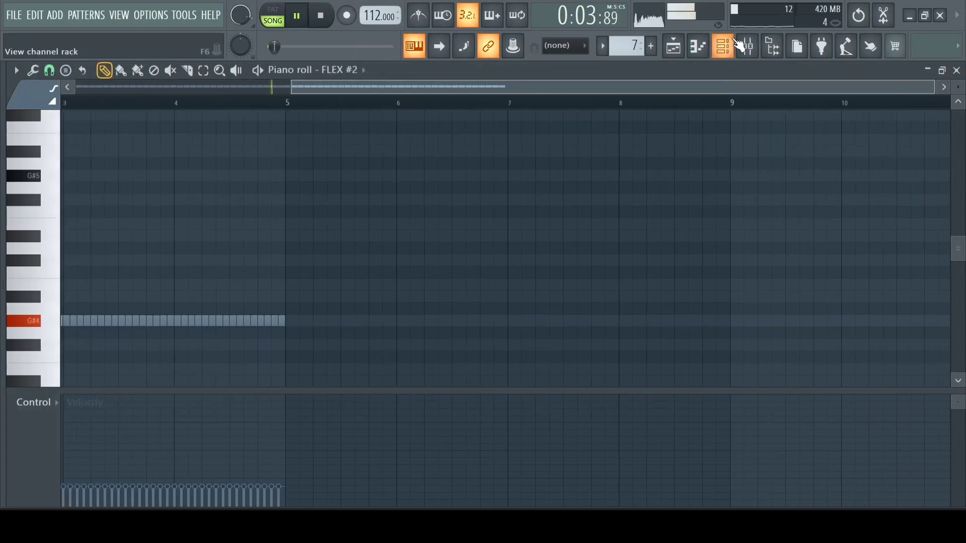
left_click(739, 46)
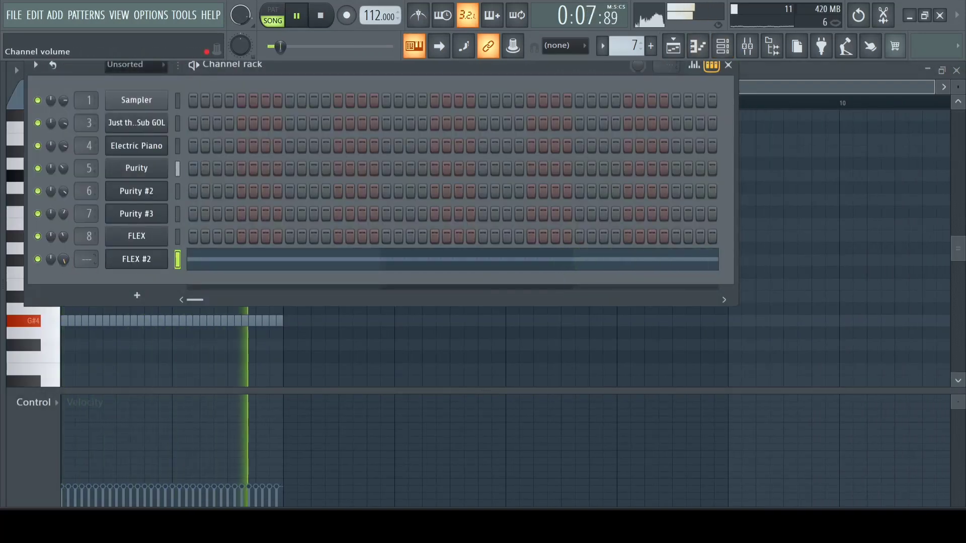
left_click(136, 258)
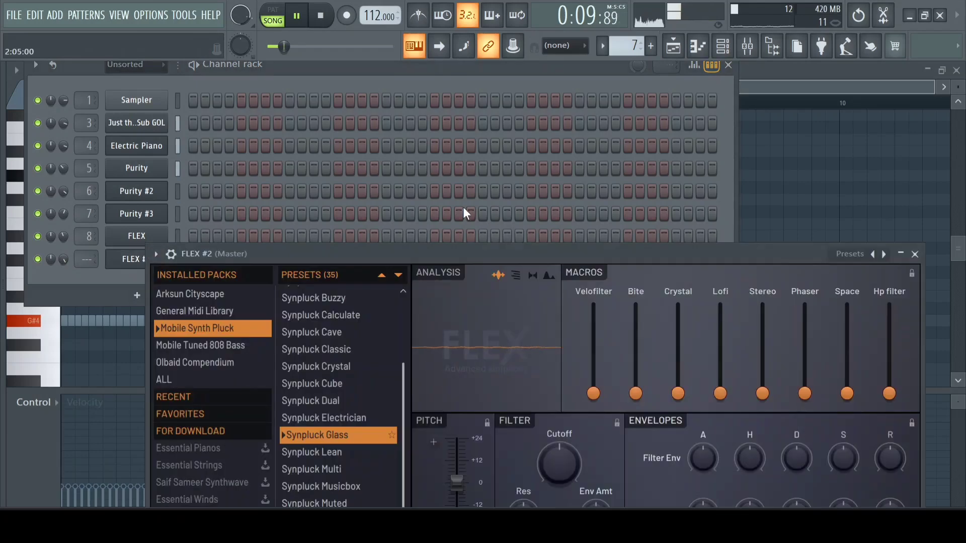
left_click(171, 254)
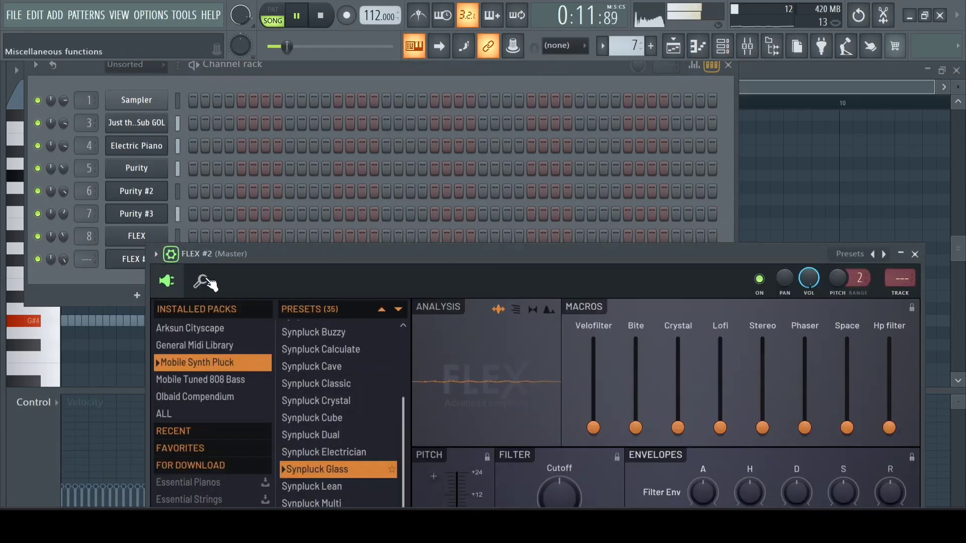
left_click(200, 280)
left_click(563, 297)
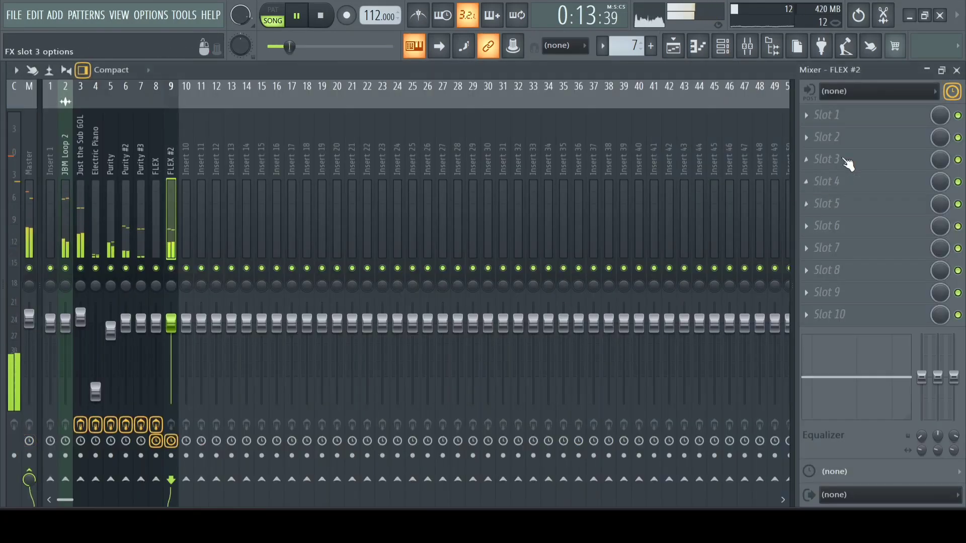
Add Fruity Reeverb 2 to the FLEX #2 mixer track and set its equalizer to 90 Hz -4.6, 1.5k 3.7 and 8.0k 4.1
left_click(844, 123)
left_click(512, 202)
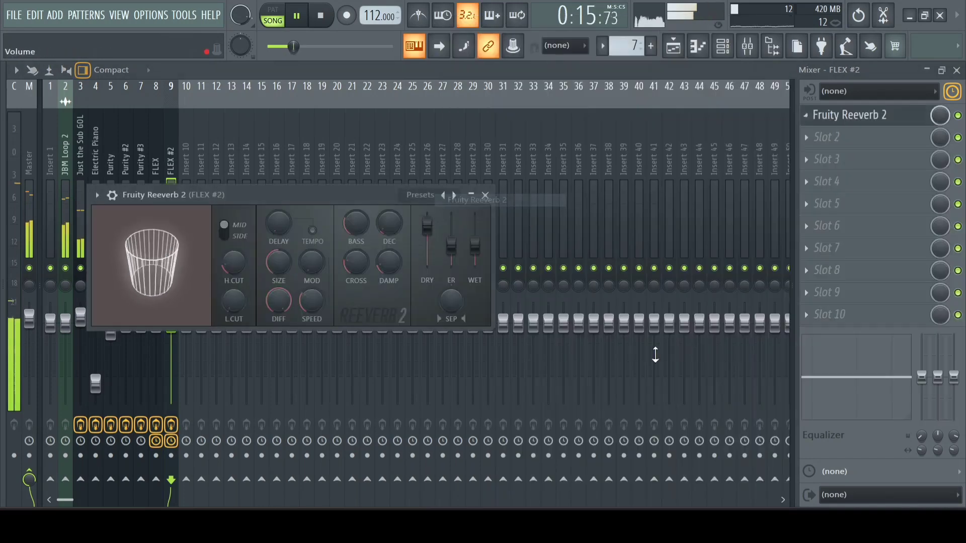
left_click_drag(953, 376, 953, 367)
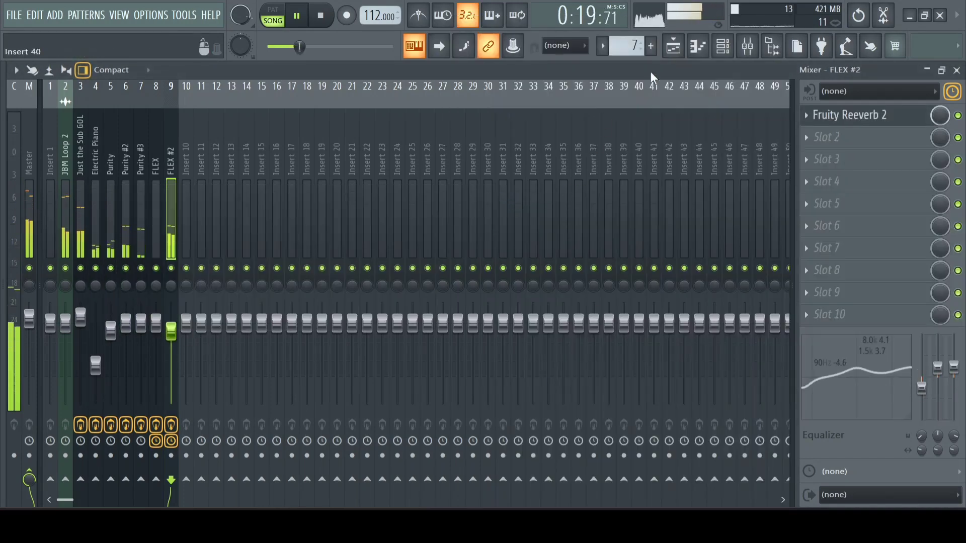
Review the playlist arrangement, the Pattern 5 clips on Track 6 and the mixer levels during playback
left_click(672, 55)
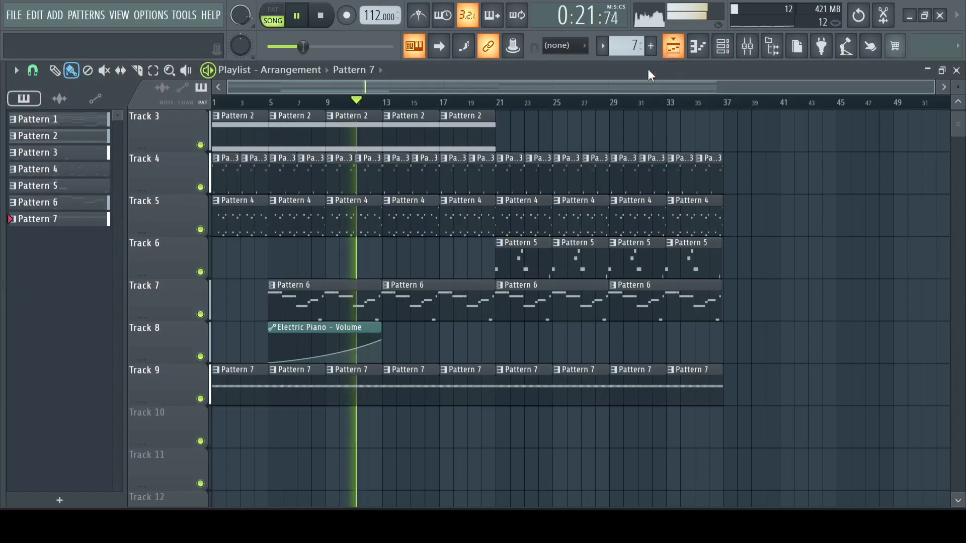
scroll(582, 298, "up", 2)
scroll(583, 297, "down", 3)
double_click(636, 216)
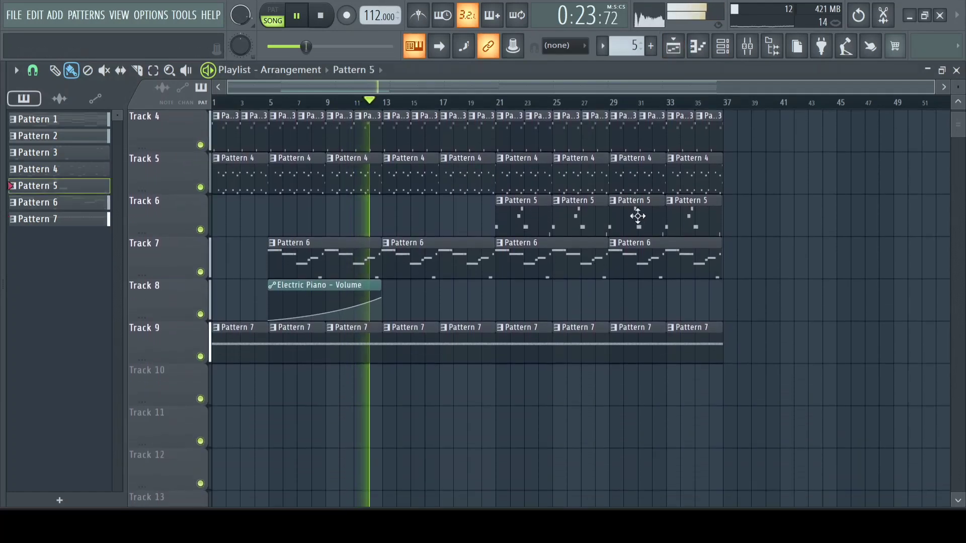
left_click(747, 55)
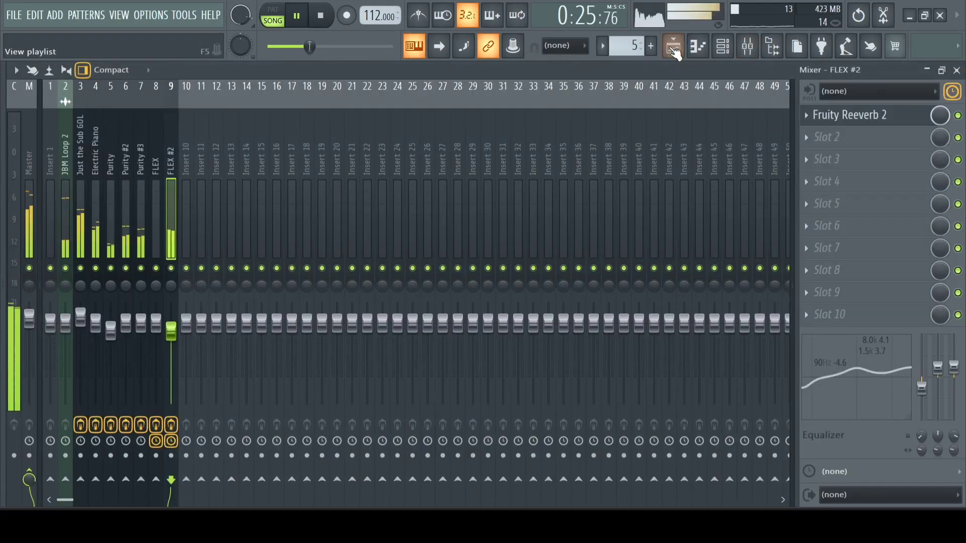
left_click(672, 46)
Open Pattern 1's Electric Piano notes and lower the velocity of the E5 note in bar 8 with level scaling
scroll(452, 192, "up", 3)
double_click(452, 192)
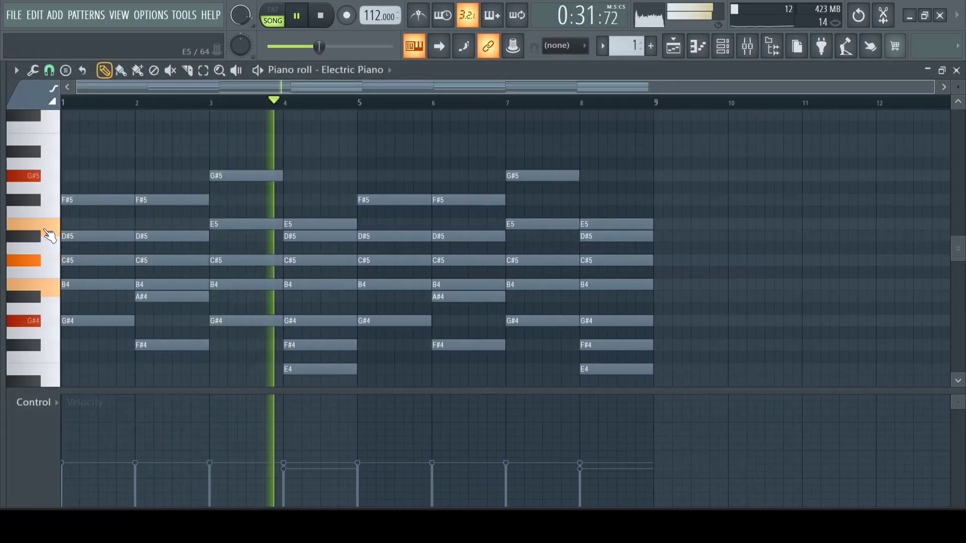
left_click(614, 218)
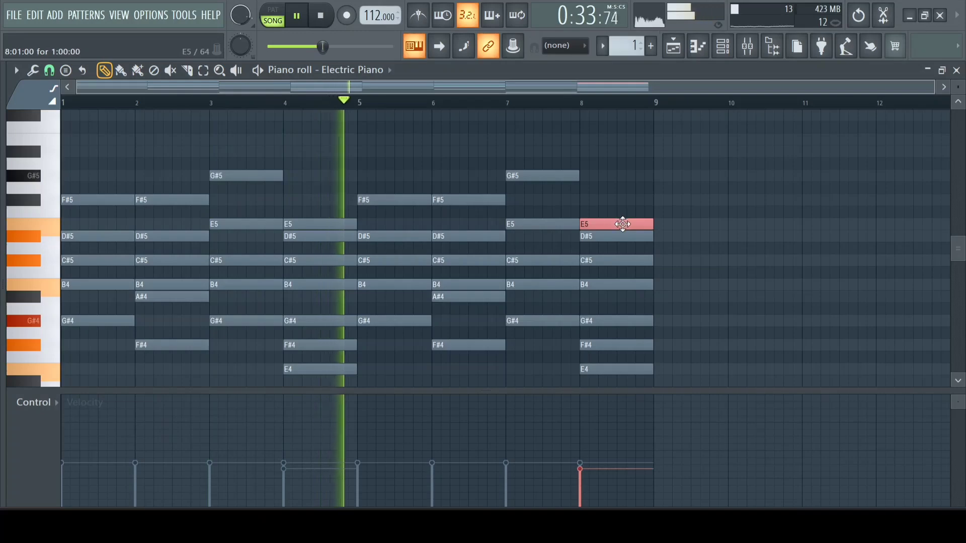
left_click(619, 235)
left_click(619, 223)
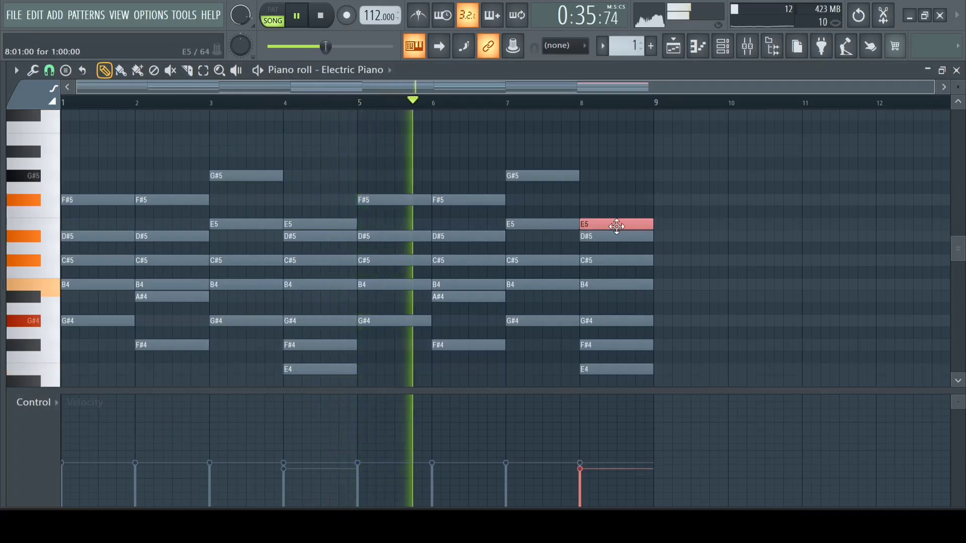
key("alt+x")
left_click_drag(490, 211, 490, 274)
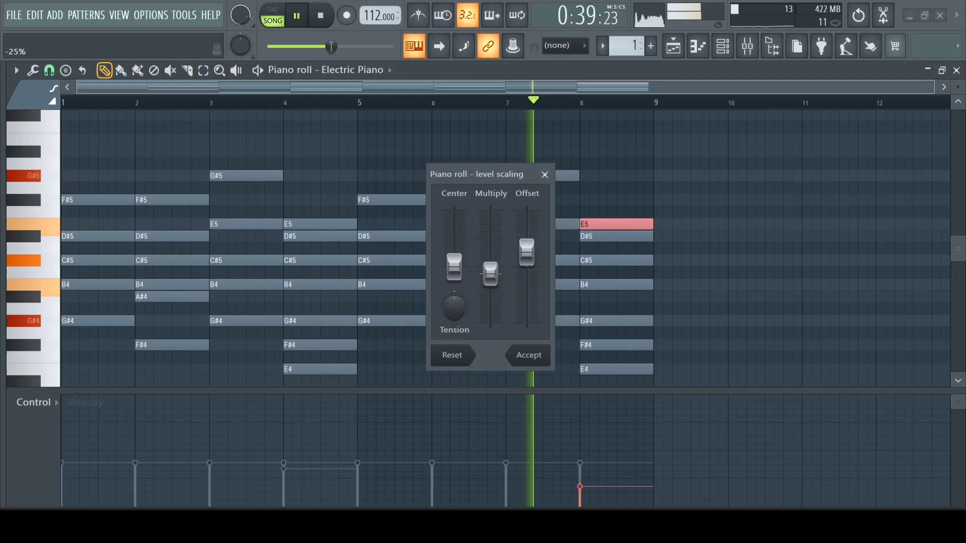
left_click(528, 355)
left_click(686, 54)
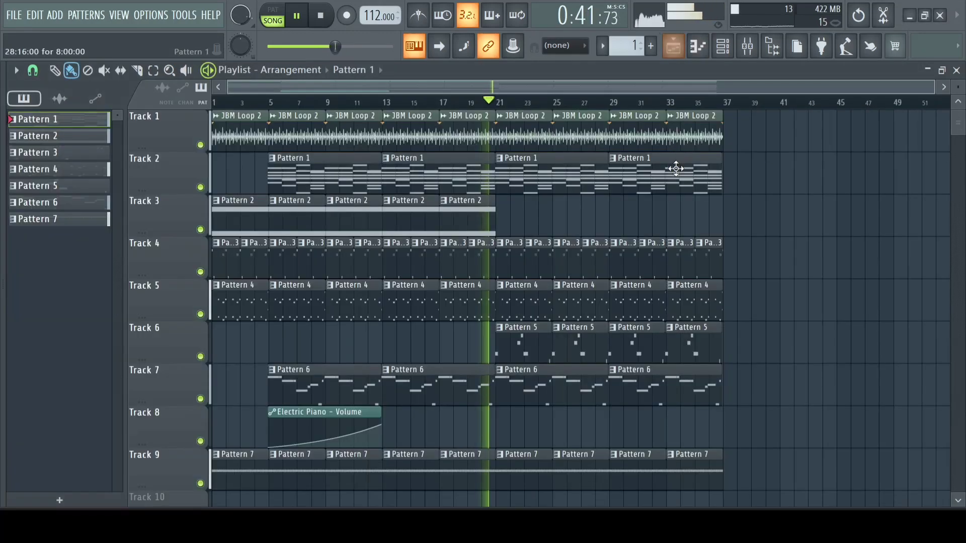
Lower the FLEX #2 and FLEX volume faders slightly in the mixer, and return to the start of the playlist's track list
scroll(676, 169, "down", 4)
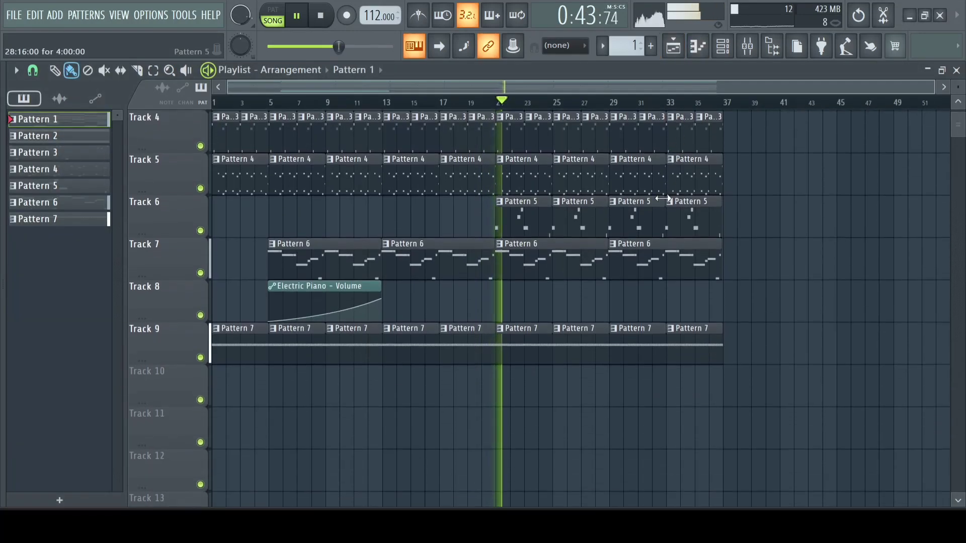
left_click(747, 46)
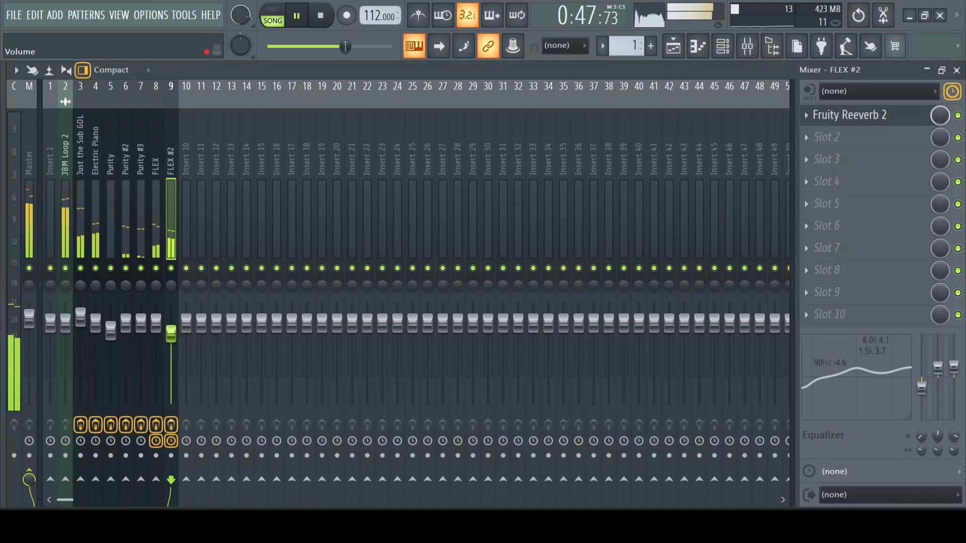
left_click(152, 293)
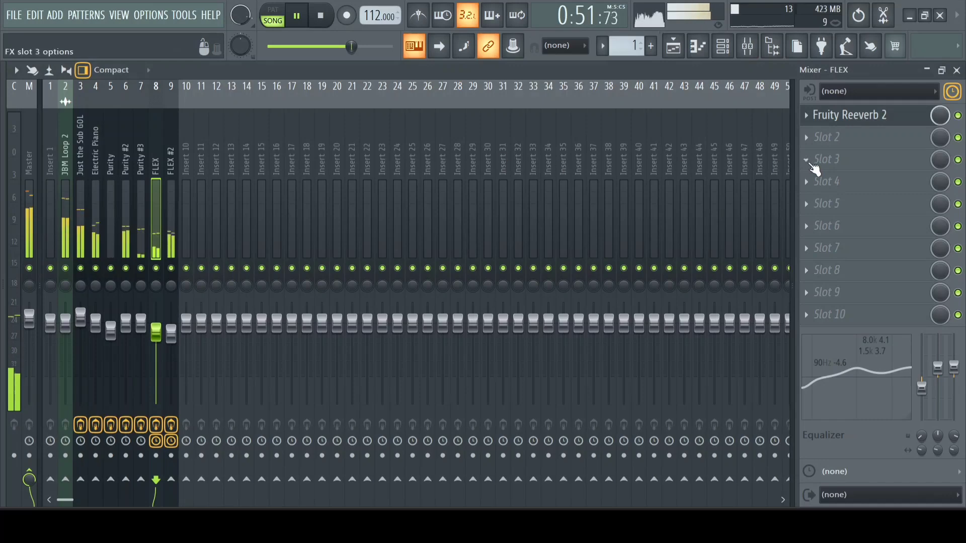
left_click(674, 50)
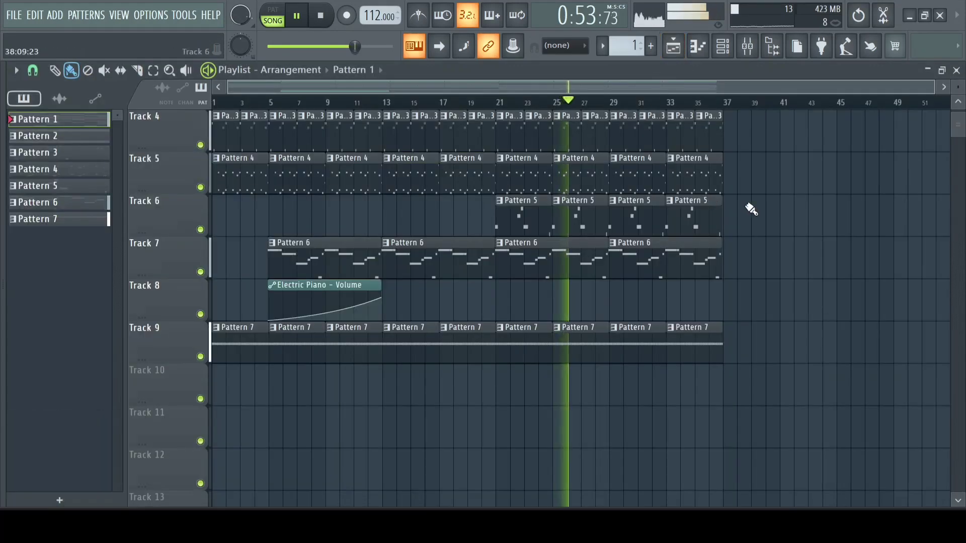
scroll(699, 195, "up", 4)
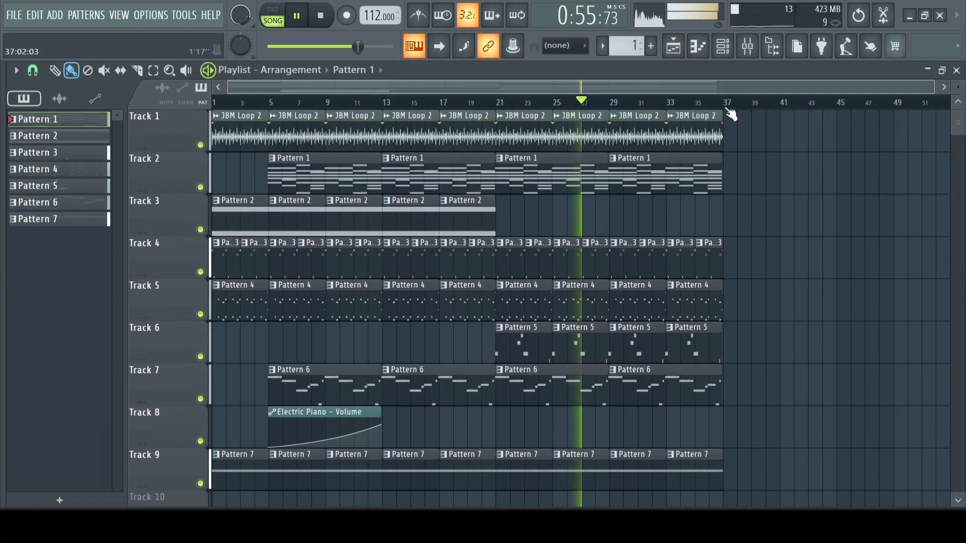
Duplicate all playlist clips from bars 21 to 36 so the arrangement continues from bar 37, and clear the selection
left_click_drag(729, 108, 503, 260)
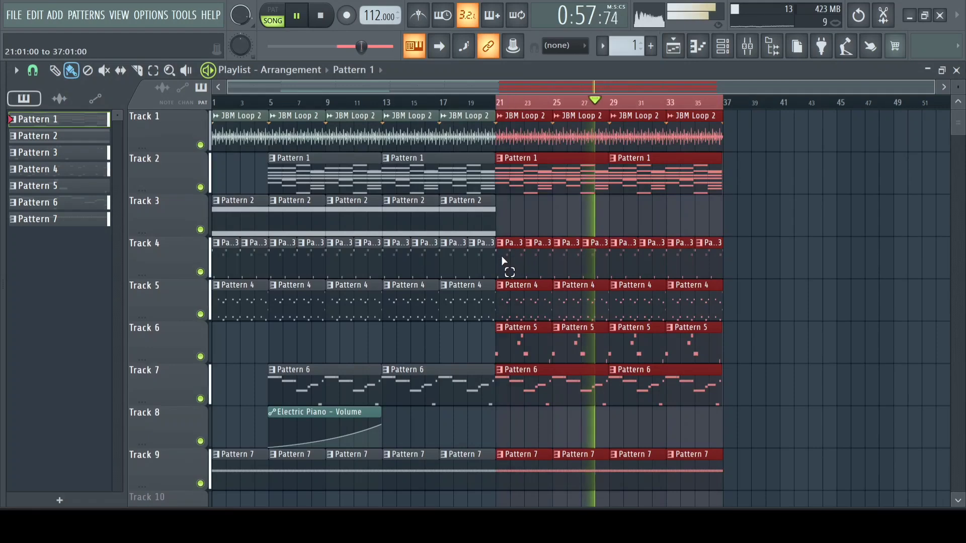
key("ctrl+b")
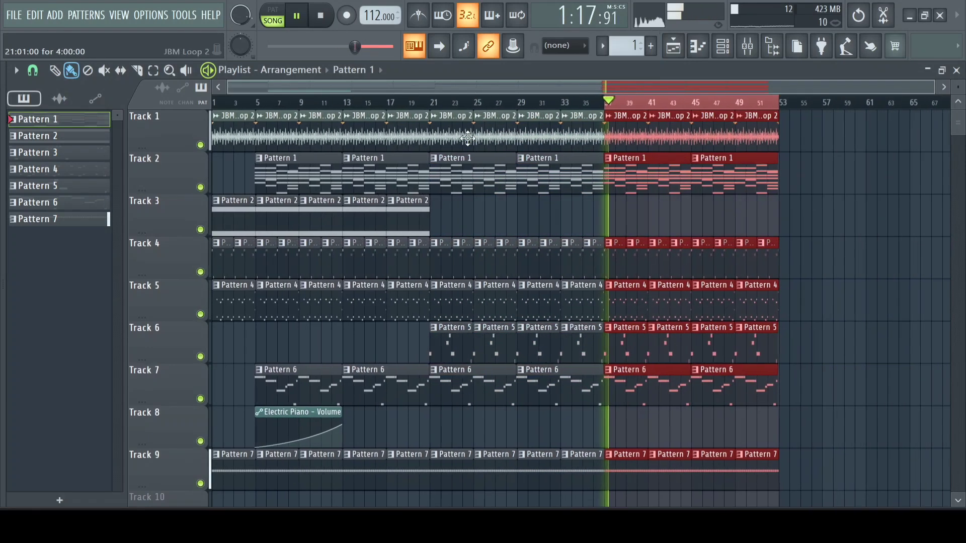
left_click(417, 103)
key("ctrl+d")
Place four Pattern 2 clips in a row on Track 3 from bar 37 to the arrangement's end
left_click(422, 219)
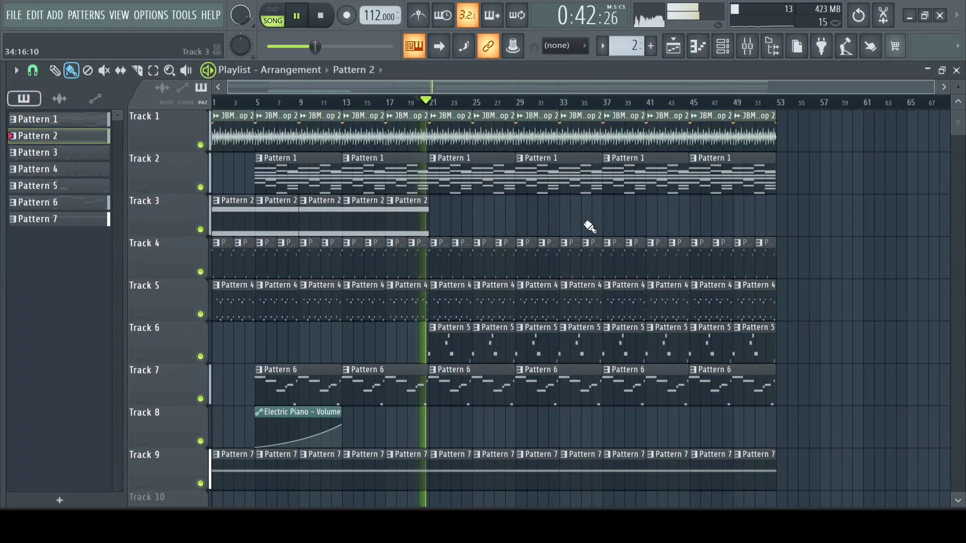
left_click_drag(627, 219, 700, 255)
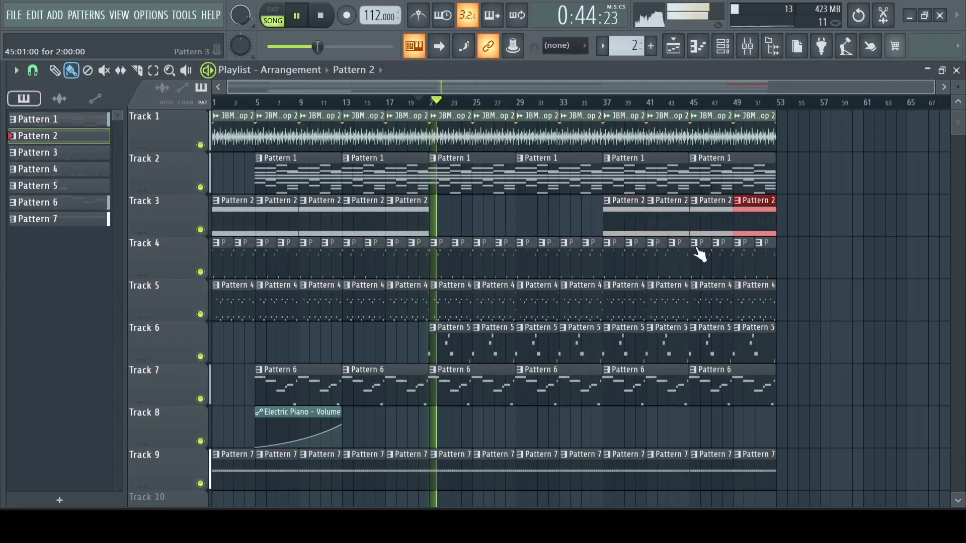
scroll(844, 301, "down", 3)
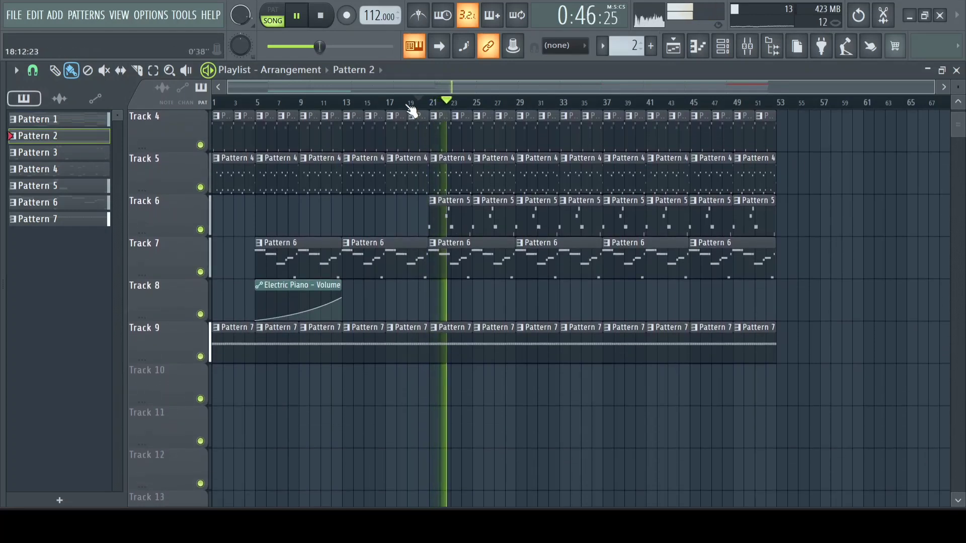
Add another Purity instrument channel, open its preset list, and close the plugin and the channel rack
left_click(391, 103)
left_click(723, 46)
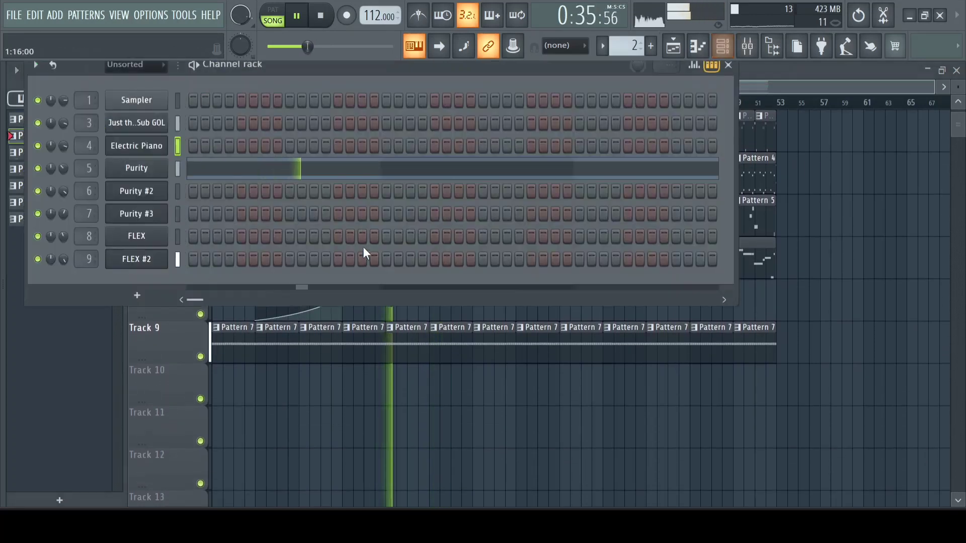
left_click(140, 294)
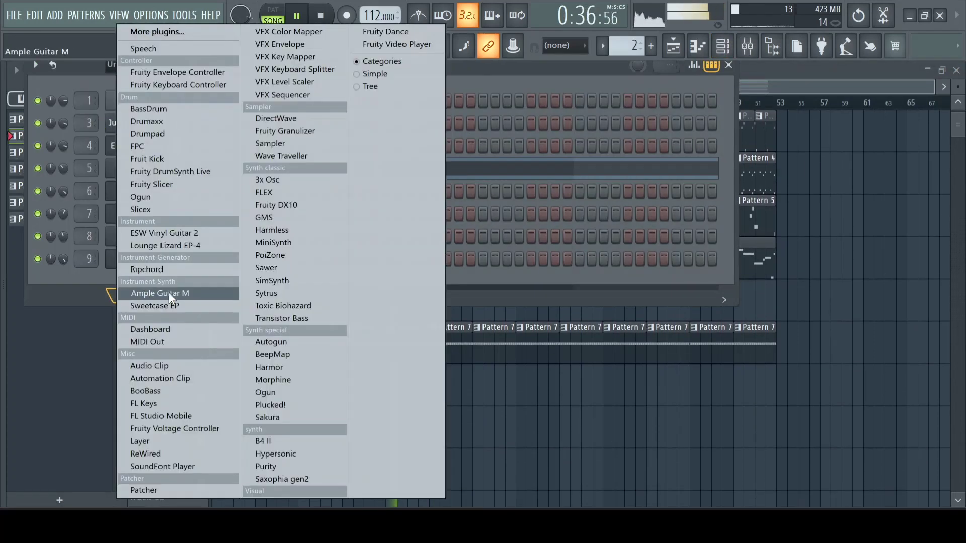
left_click(302, 467)
left_click(261, 377)
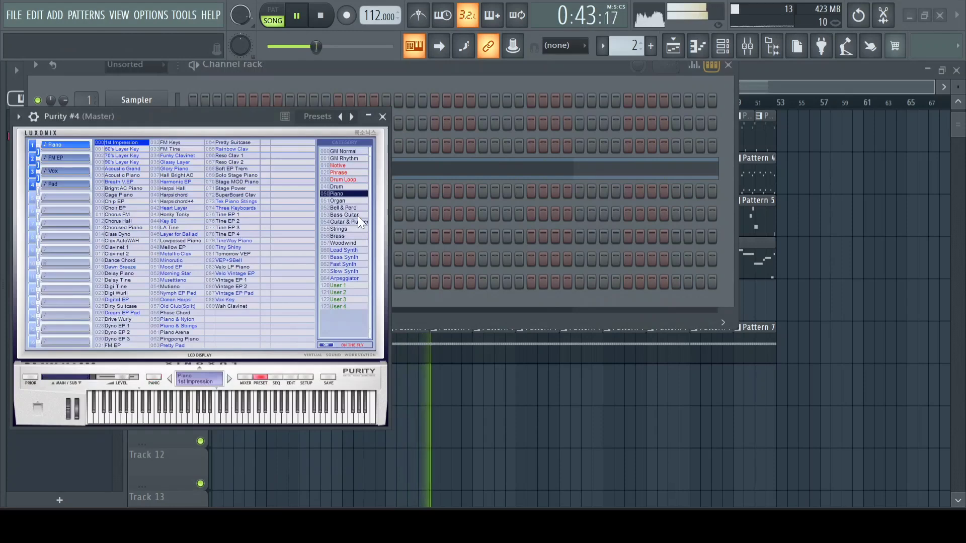
left_click(383, 116)
left_click(728, 66)
Open FLEX #2 from Pattern 7 and step through the Mobile Synth Pluck presets during playback, ending on Synpluck Noise
double_click(538, 353)
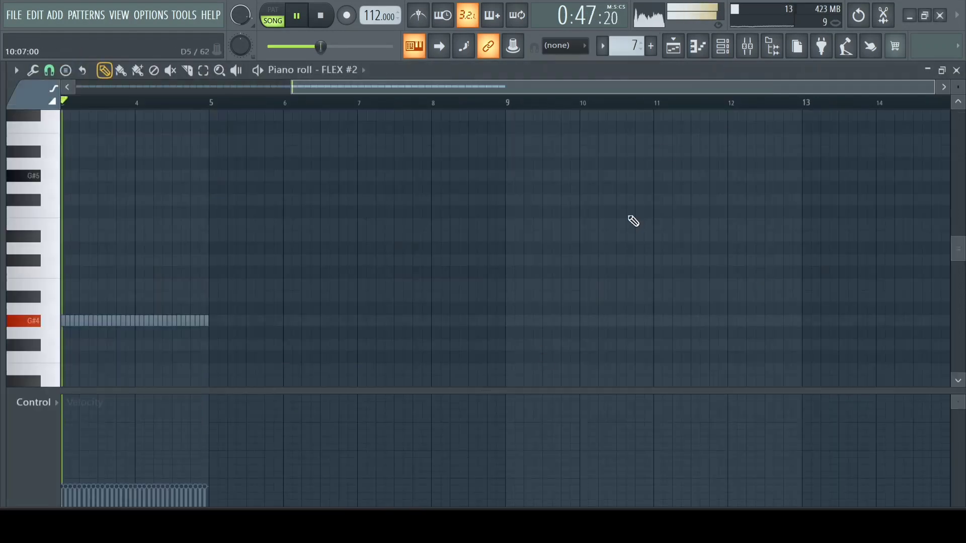
left_click(724, 45)
left_click(136, 259)
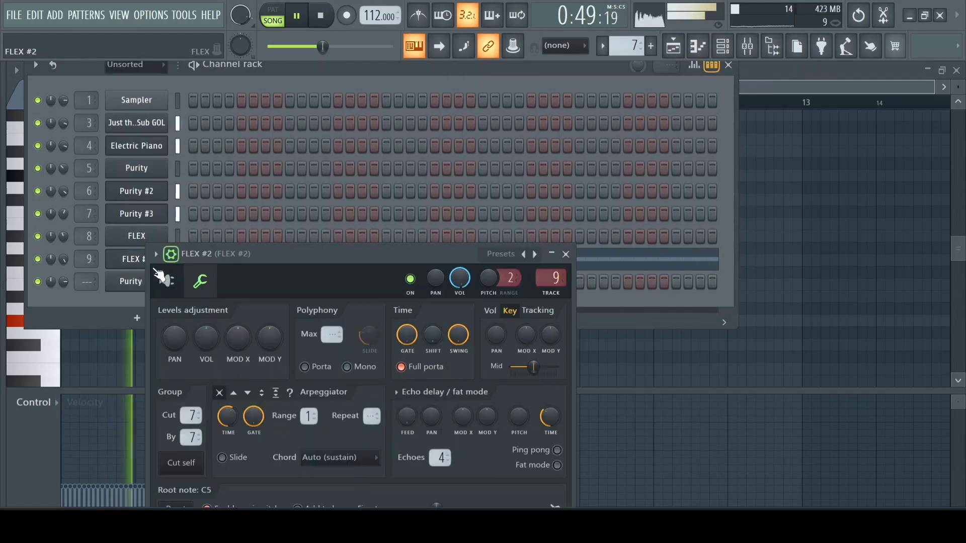
left_click(201, 280)
left_click_drag(301, 253, 283, 169)
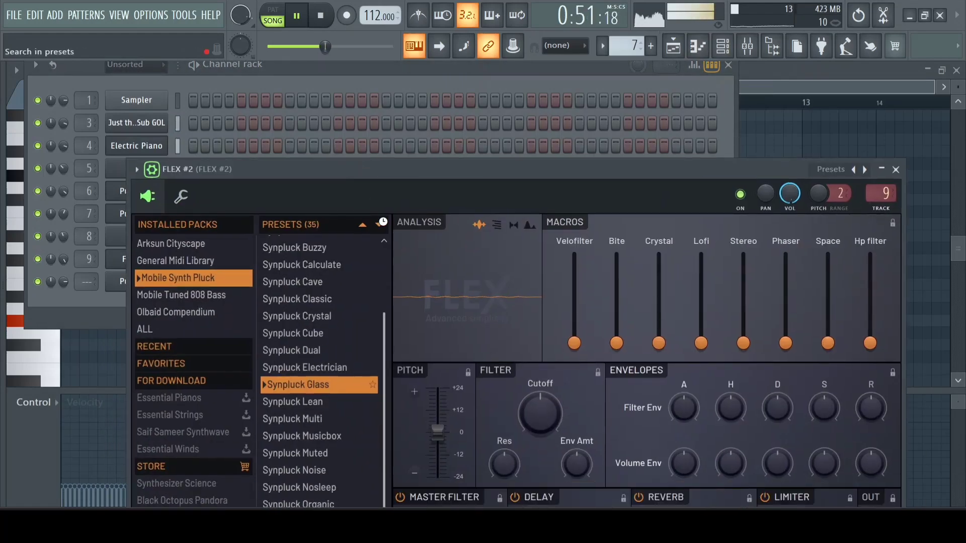
left_click(379, 225)
left_click(379, 224)
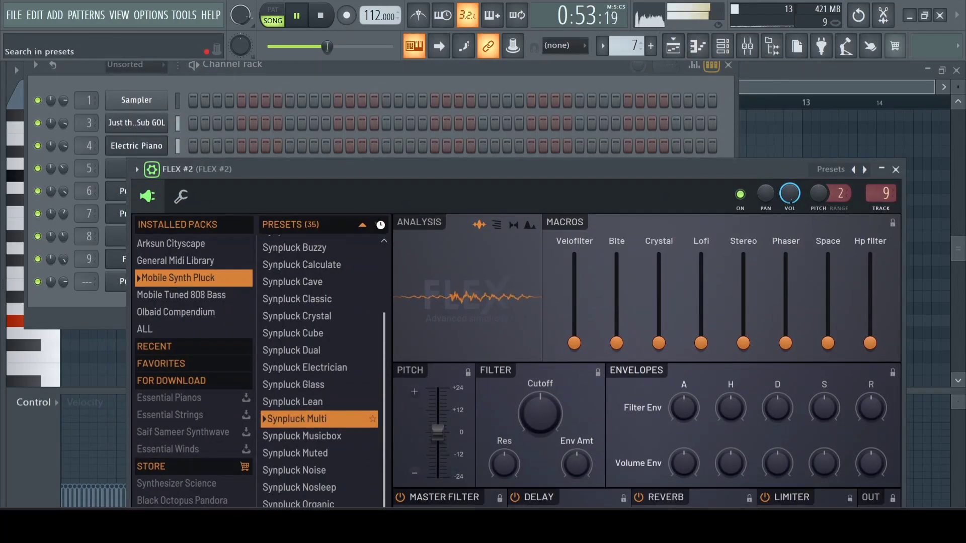
left_click(379, 224)
left_click_drag(378, 169, 373, 123)
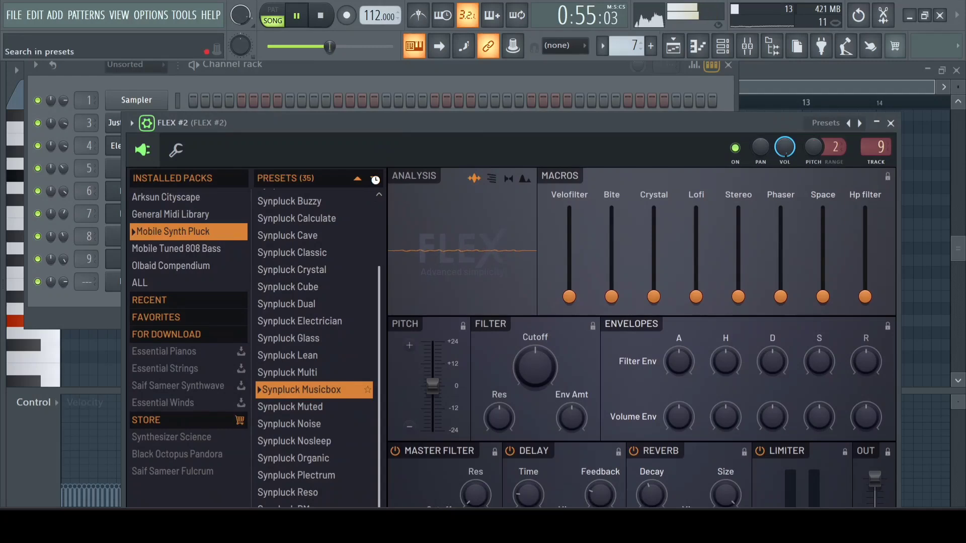
left_click(374, 179)
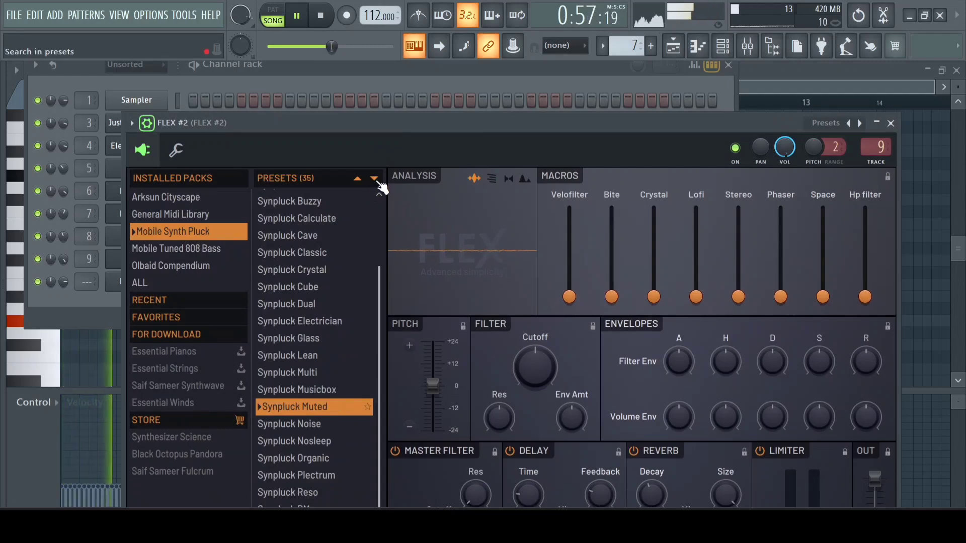
left_click(375, 179)
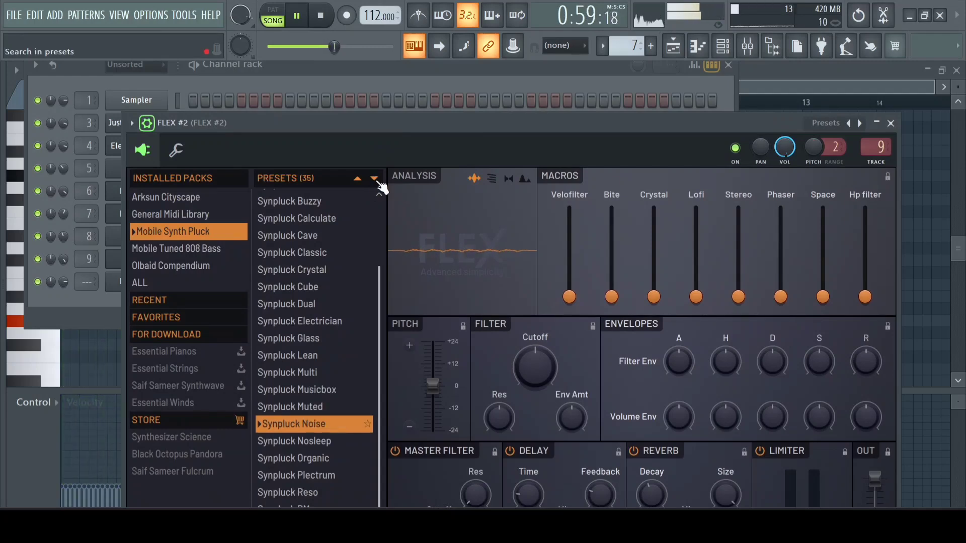
left_click(890, 123)
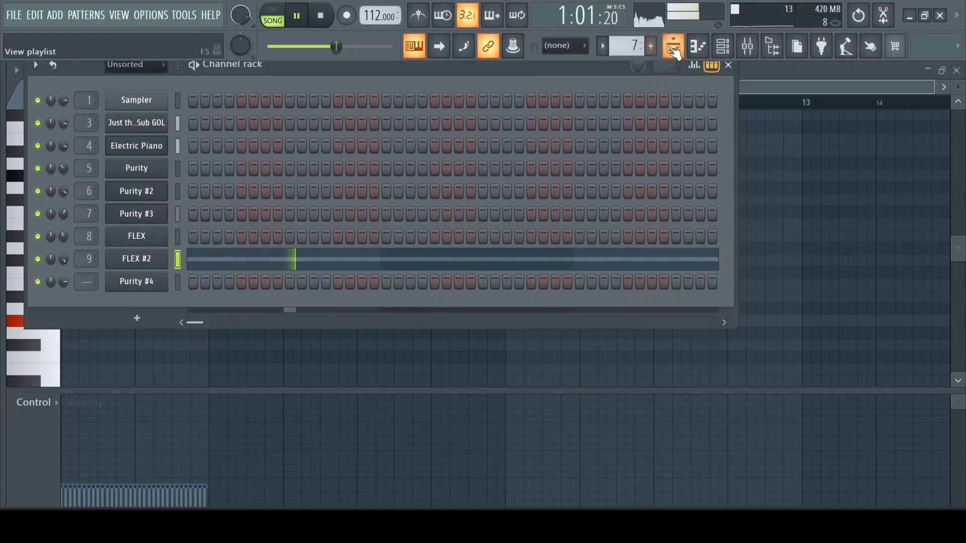
Play the playlist from bar 13 and open Pattern 7's FLEX #2 notes, replaying the section to try out melody notes
left_click(674, 50)
left_click(390, 103)
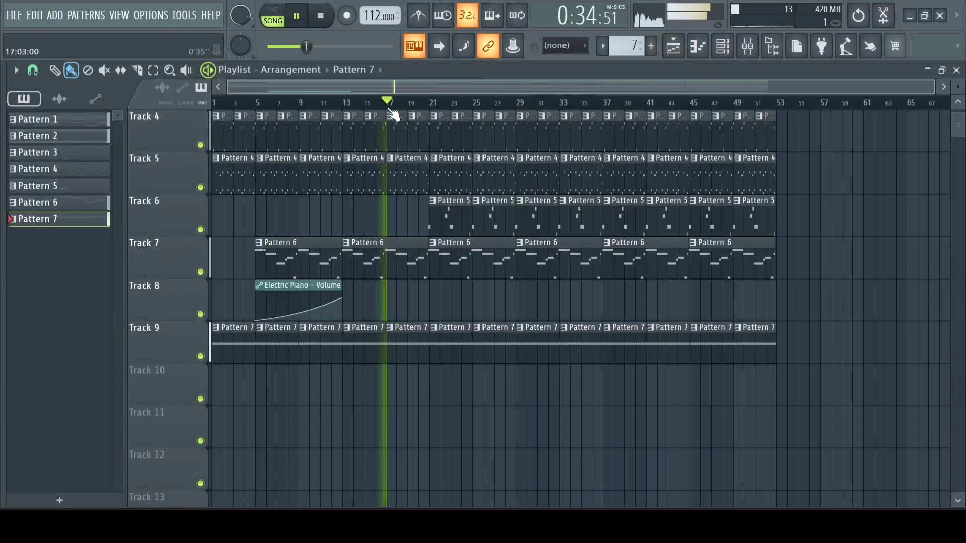
left_click(346, 104)
double_click(371, 346)
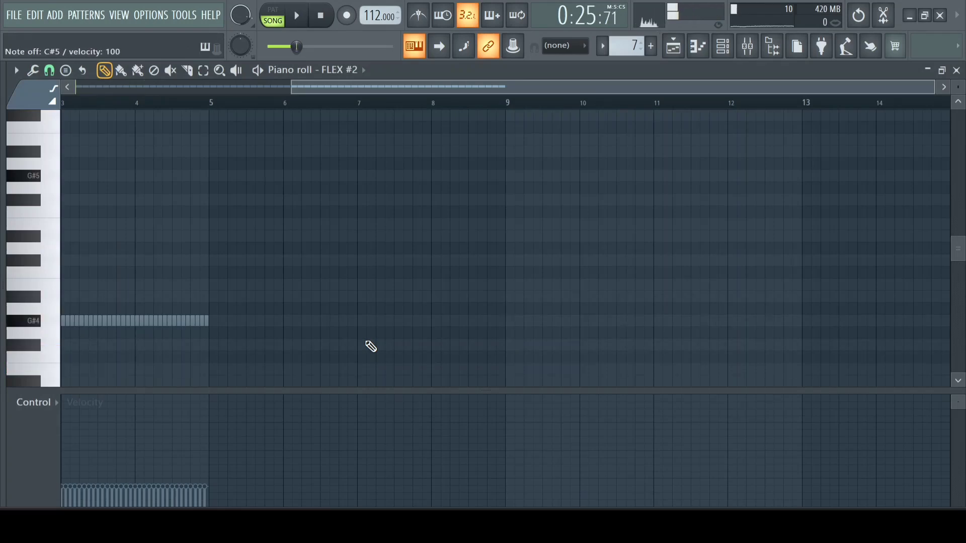
key("space")
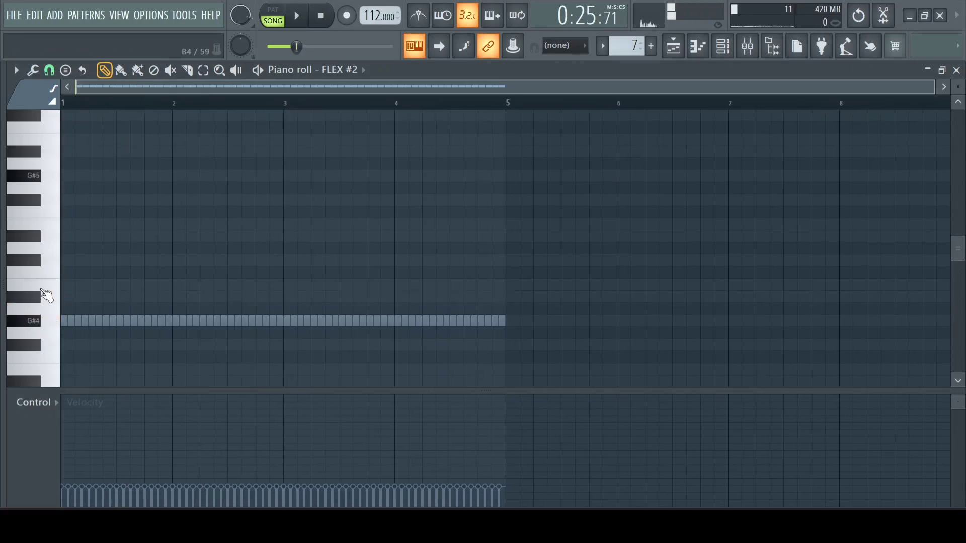
key("space")
key("space")
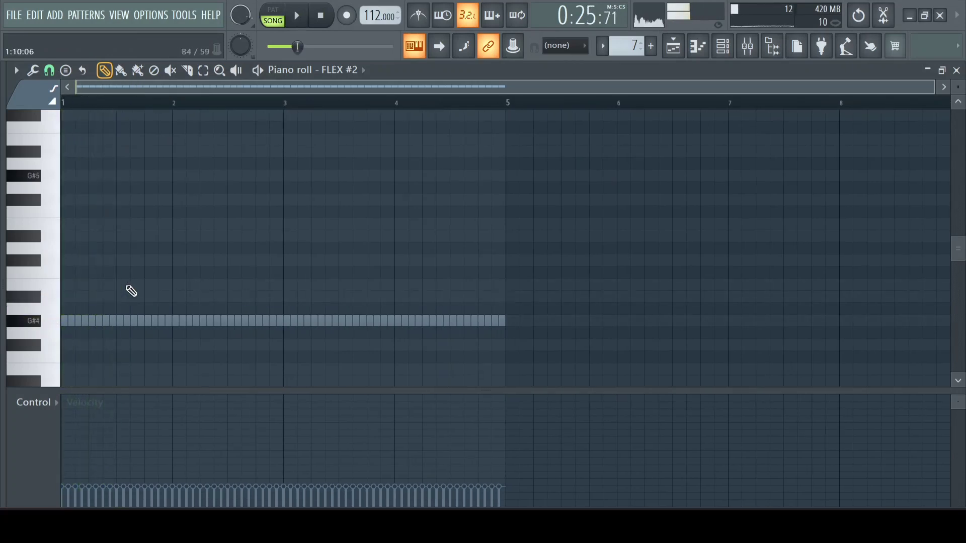
key("space")
key("space")
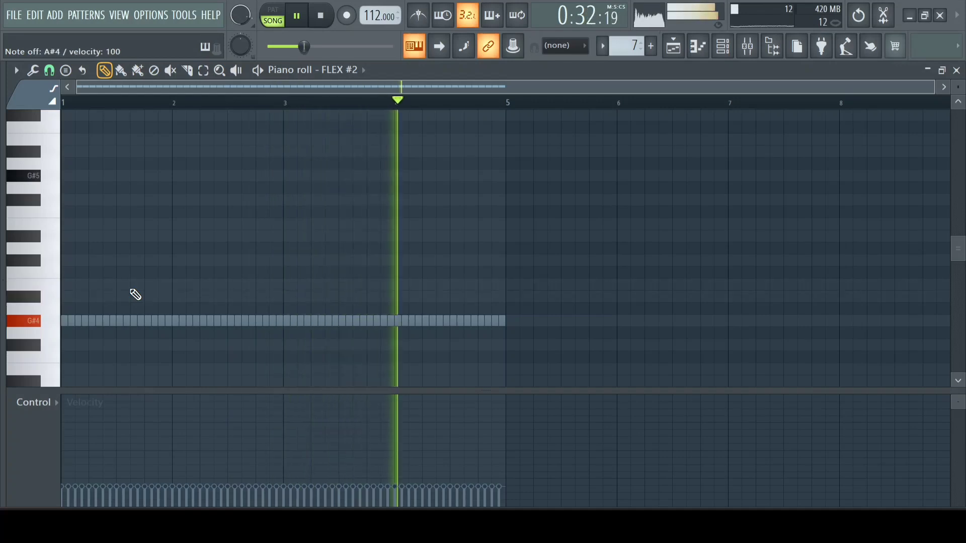
key("space")
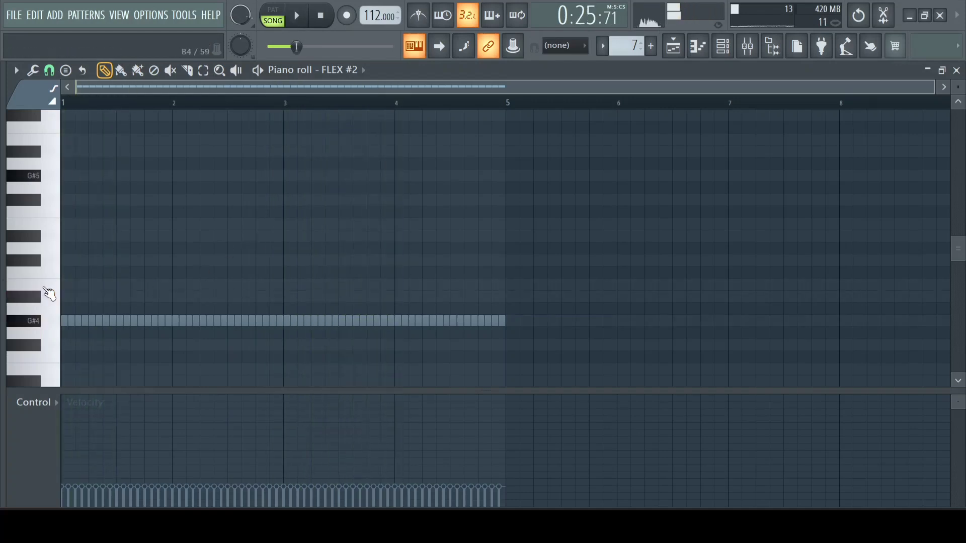
key("space")
Add a short B4 note above the G#4 run in bar 1 and raise its velocity with level scaling
scroll(134, 324, "up", 4)
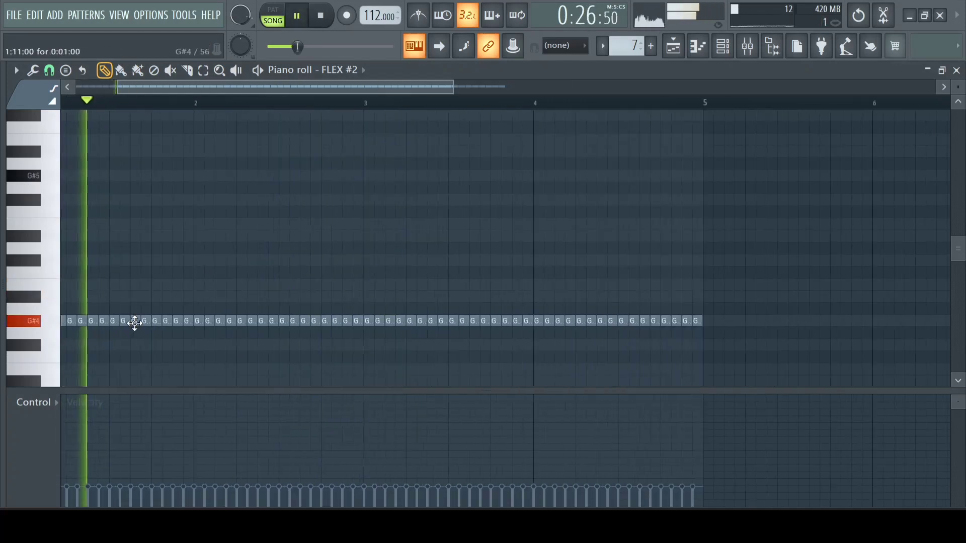
left_click(139, 286)
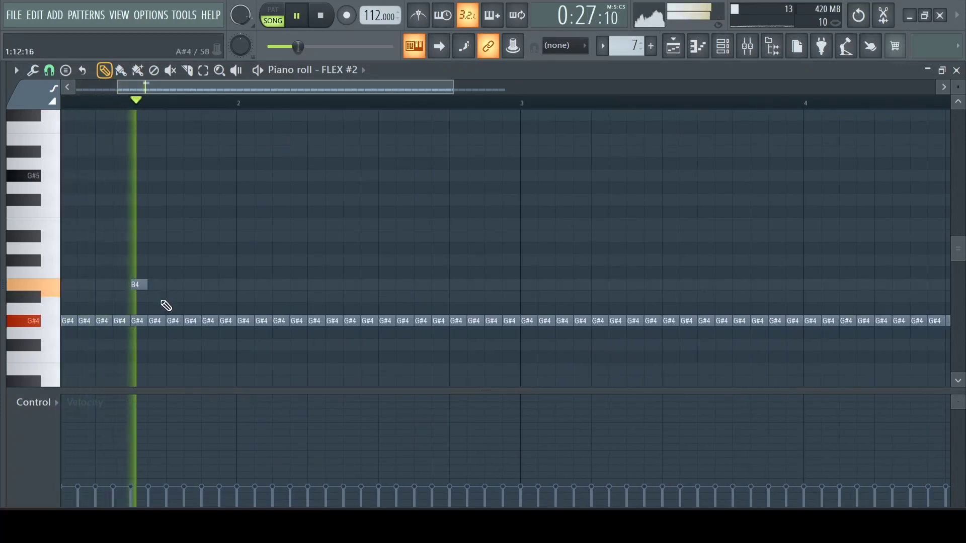
key("space")
key("space")
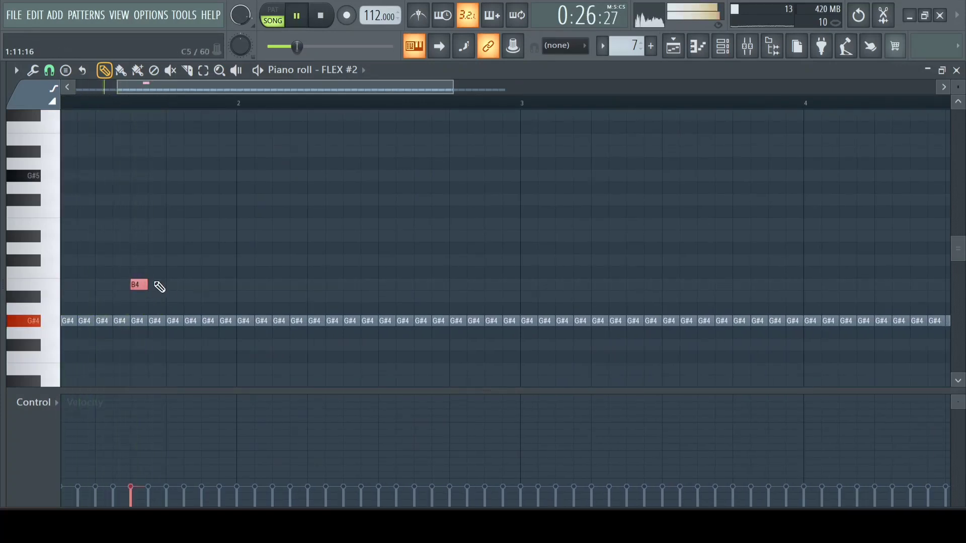
key("alt+x")
left_click_drag(491, 274, 490, 257)
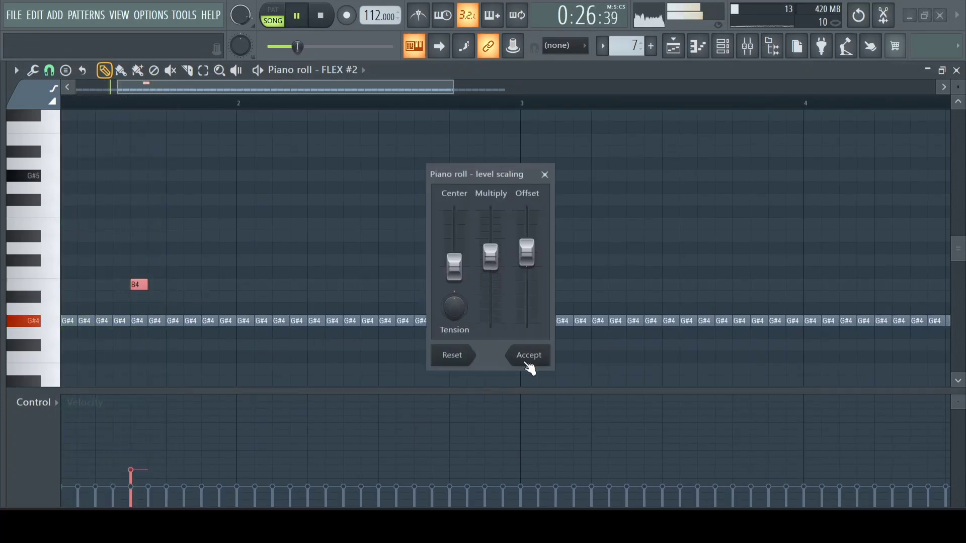
left_click(528, 363)
key("space")
Add an A#4 note right after the B4 note and raise both notes' velocities with level scaling
left_click(155, 298)
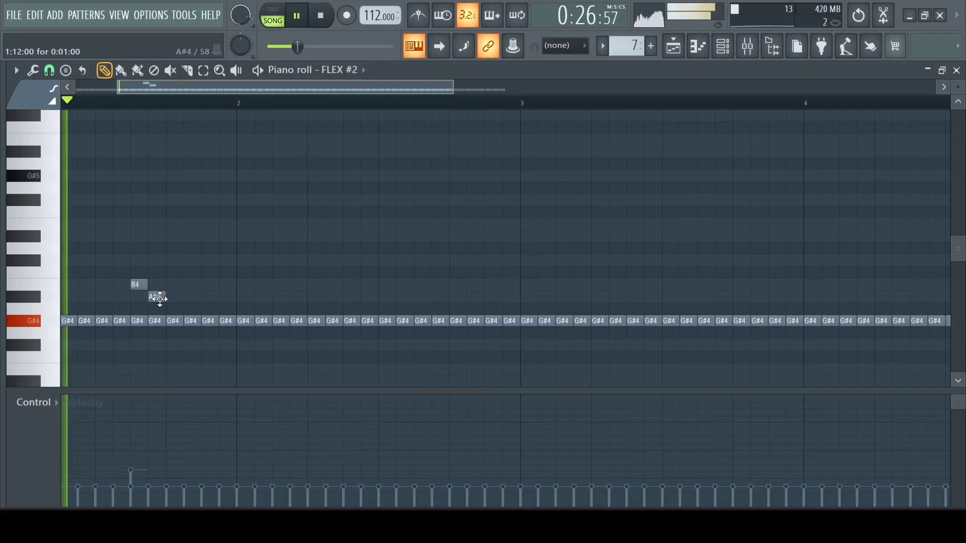
left_click(144, 283, "ctrl")
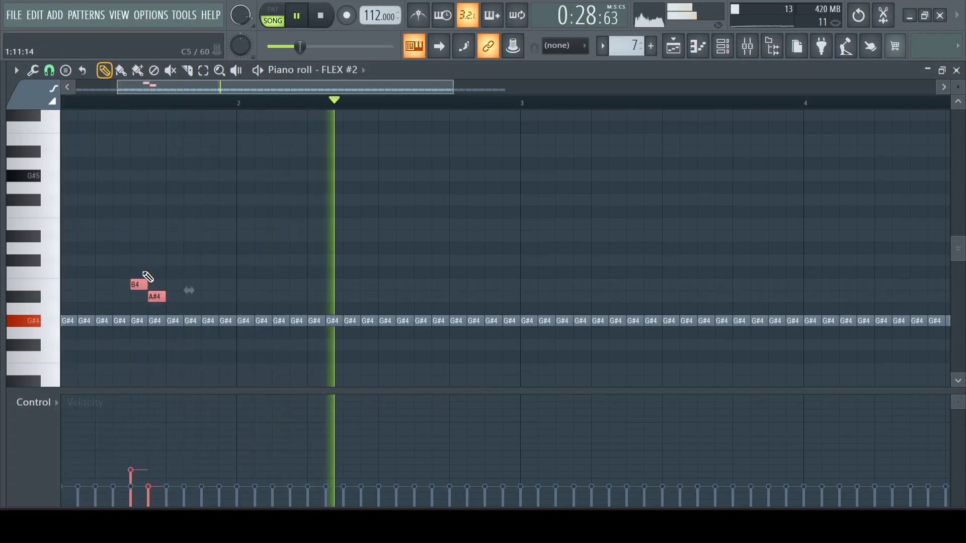
key("space")
key("alt+x")
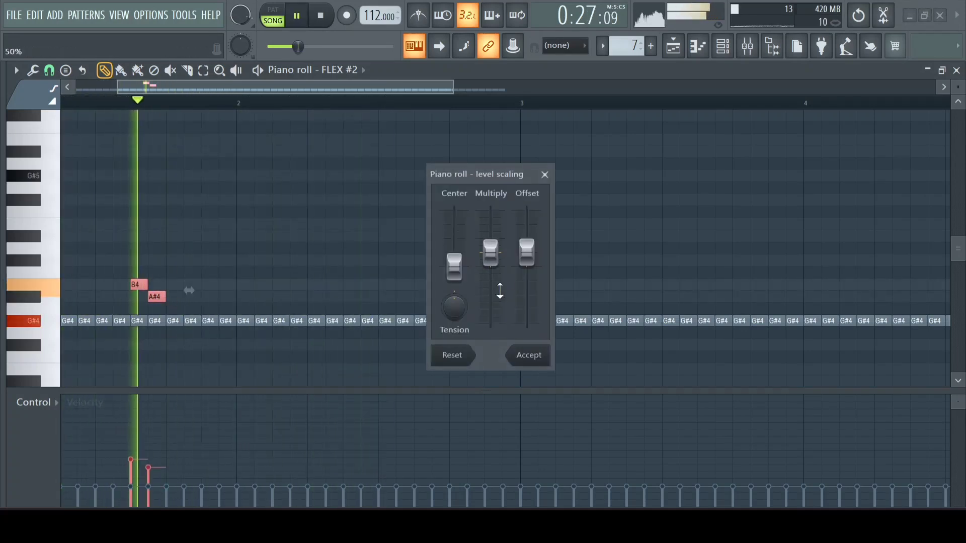
left_click(525, 357)
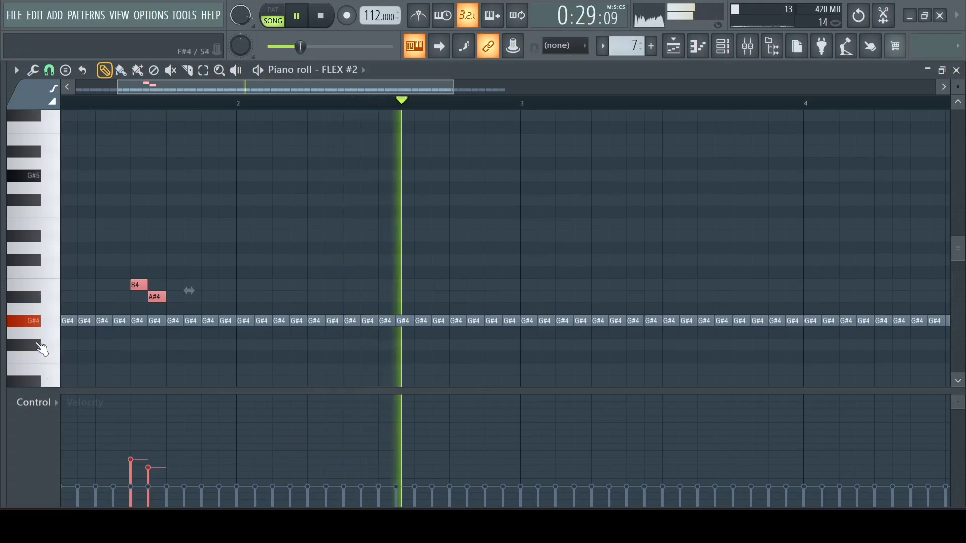
key("space")
Add an F#4 note late in bar 2 and raise the velocity of the G#4 note following it with level scaling
scroll(378, 354, "down", 1)
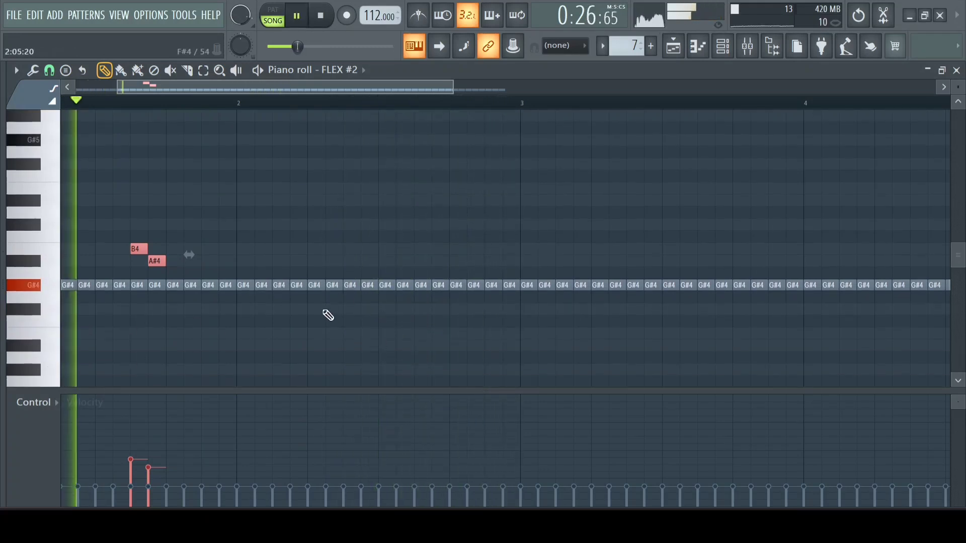
left_click(119, 326)
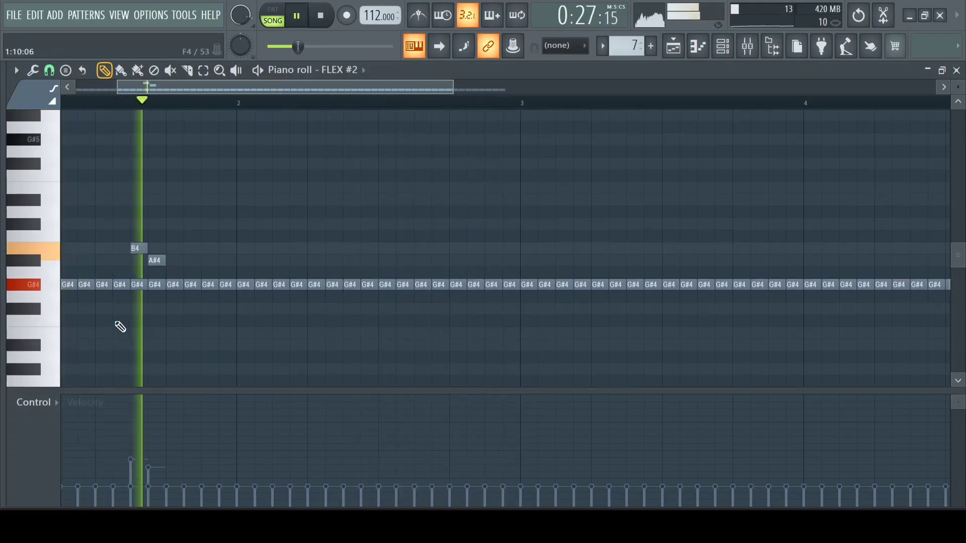
left_click(417, 308)
key("space")
key("alt+x")
key("space")
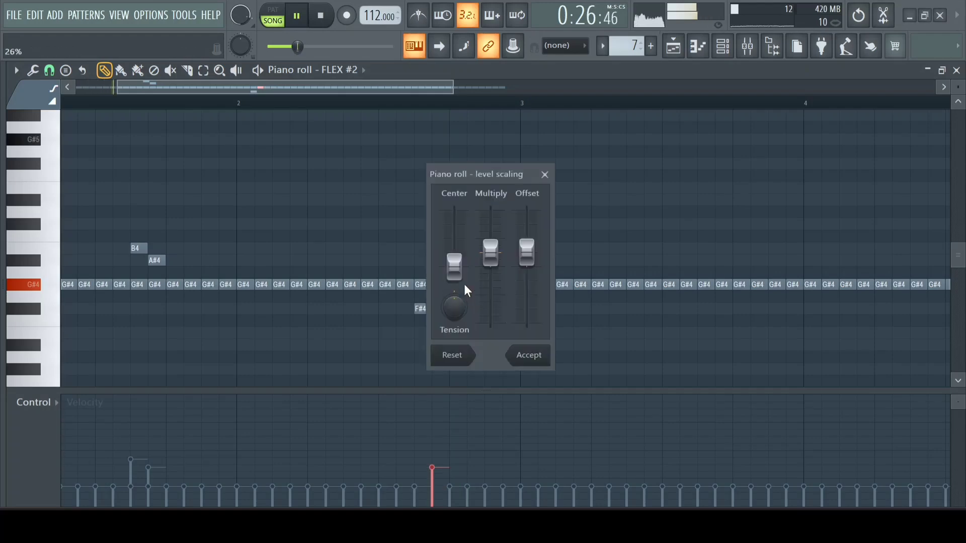
left_click(527, 355)
Replace the G#4 notes in bars 3 and 4 of the FLEX #2 pattern with a duplicate of the first two bars
scroll(523, 362, "down", 3)
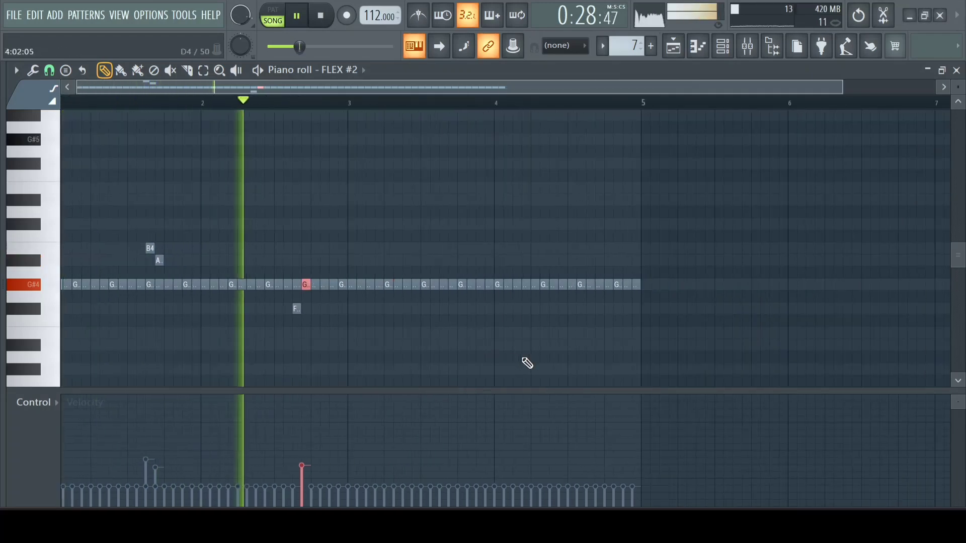
left_click_drag(561, 269, 292, 308)
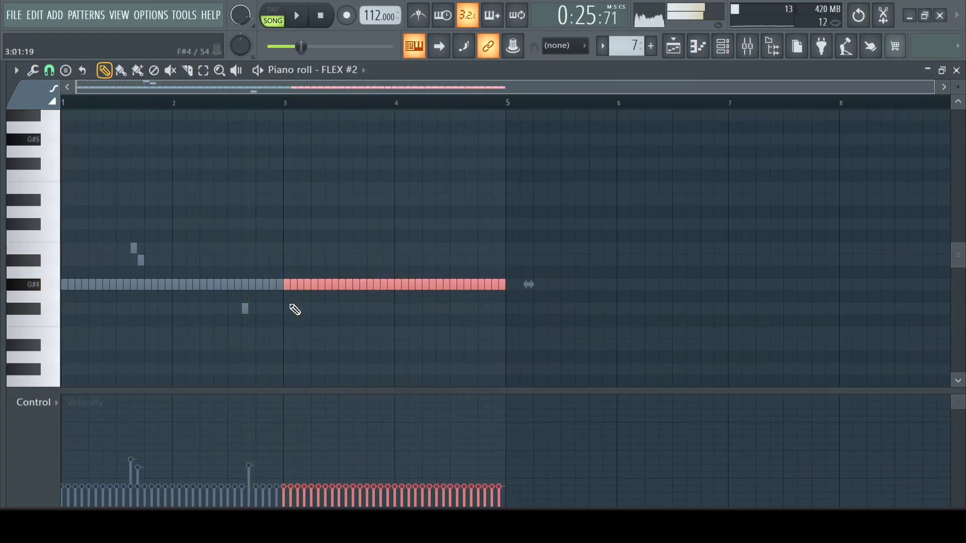
key("Delete")
key("ctrl+a")
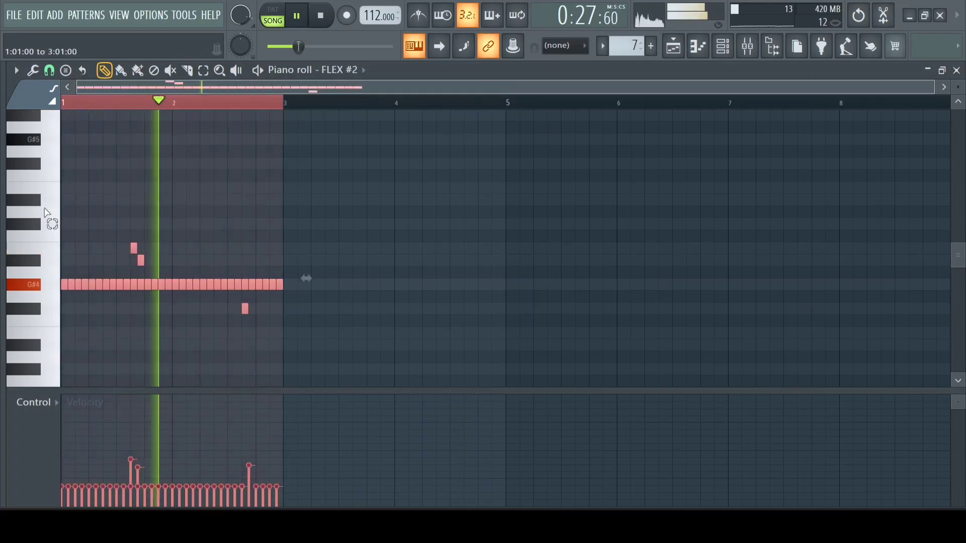
key("ctrl+b")
Load Fruity Delay 2 into the second effect slot of the FLEX #2 mixer track and lower its mix level
left_click(753, 52)
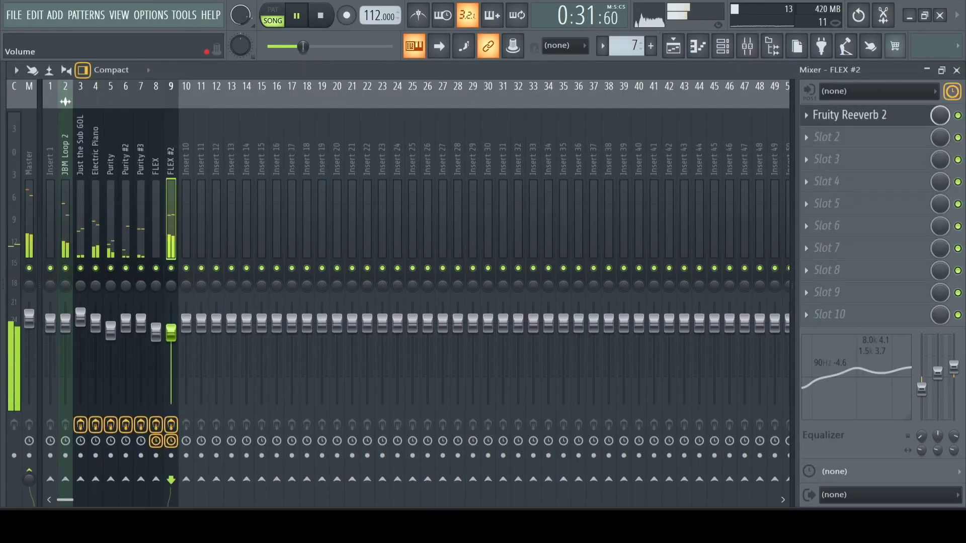
left_click(815, 137)
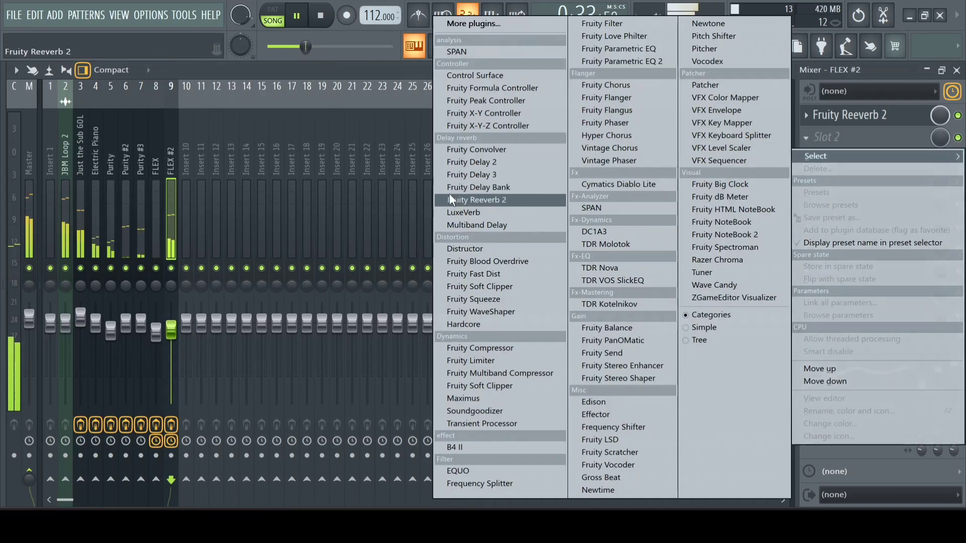
left_click(474, 165)
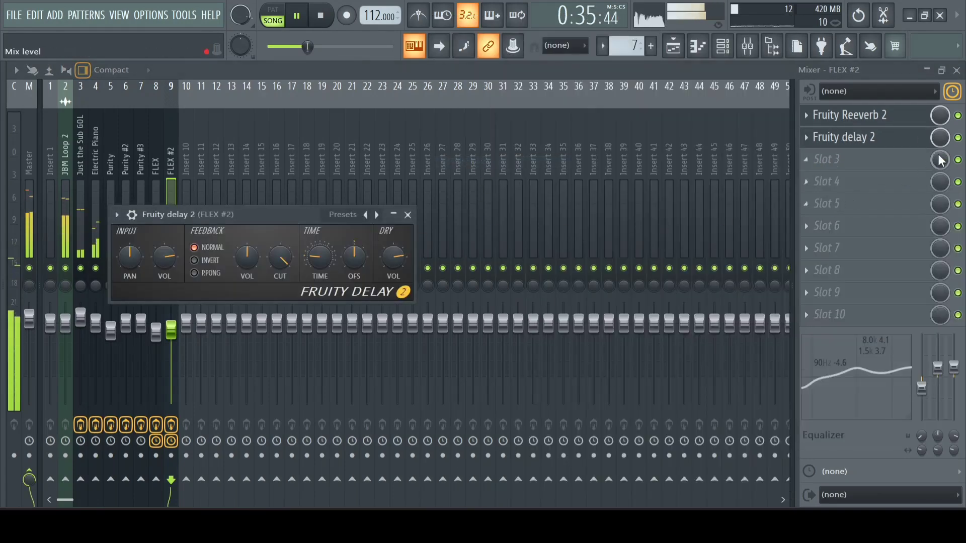
left_click_drag(940, 139, 940, 156)
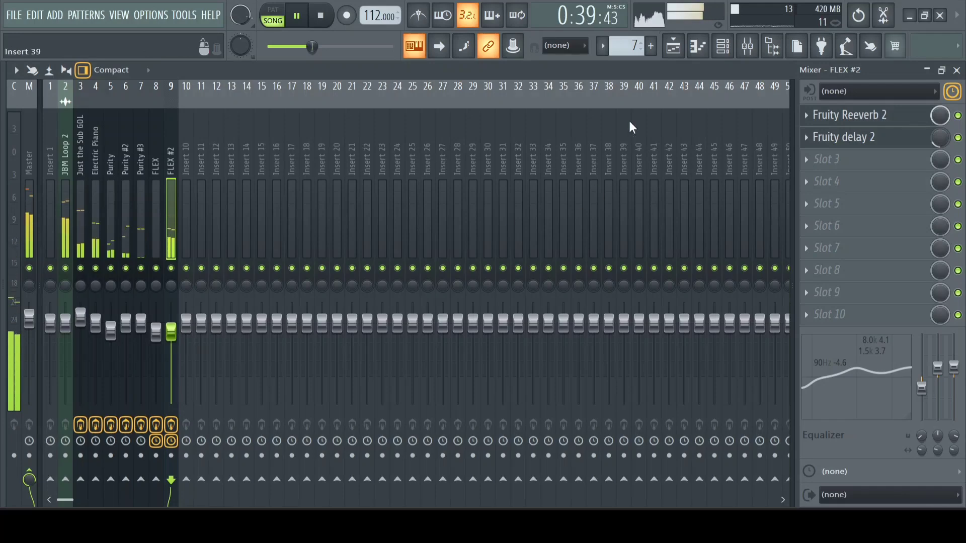
Move the two Pattern 6 clips between bars 37 and 53 from Track 7 down to Track 10 in the playlist
left_click(674, 46)
scroll(577, 394, "up", 3)
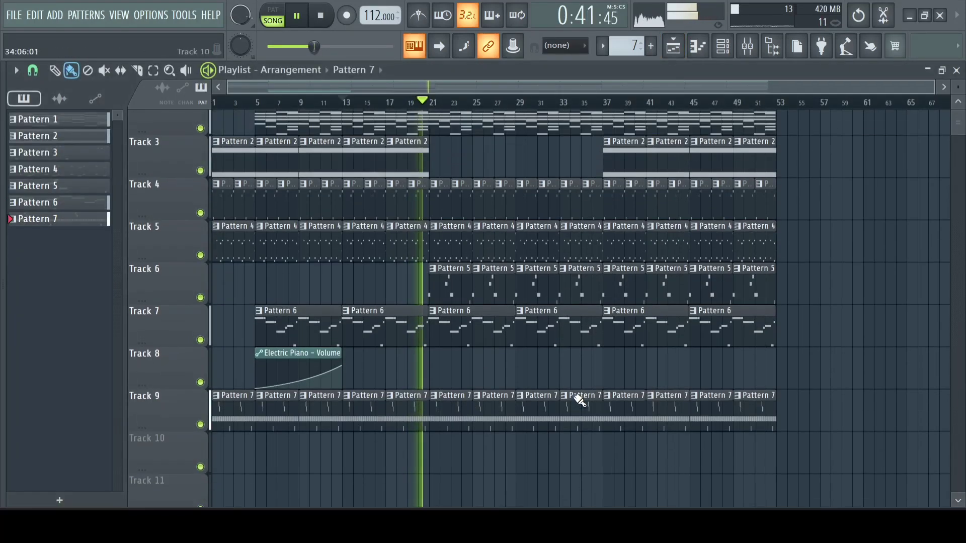
scroll(617, 338, "down", 3)
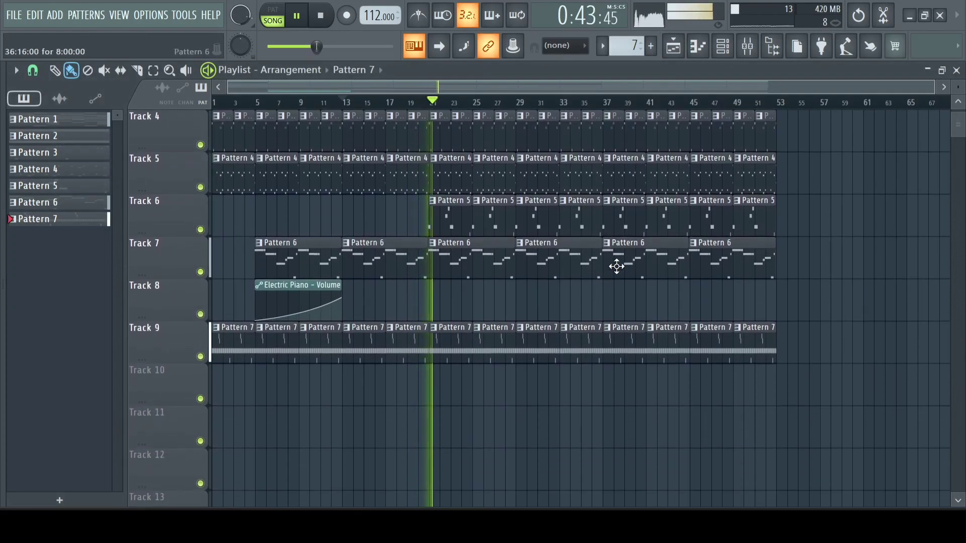
left_click_drag(616, 267, 759, 280)
scroll(758, 280, "down", 3)
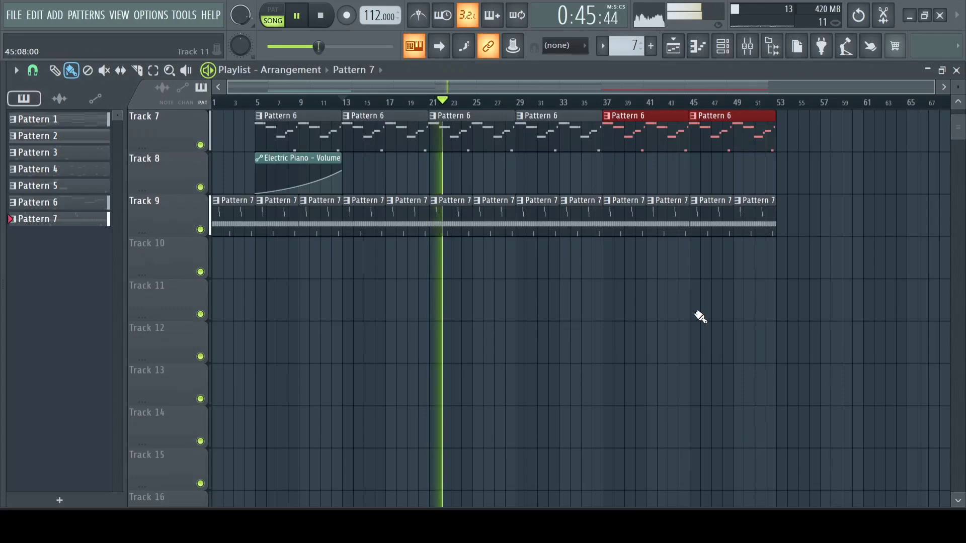
key("shift+Down")
key("shift+Down")
key("shift+Down")
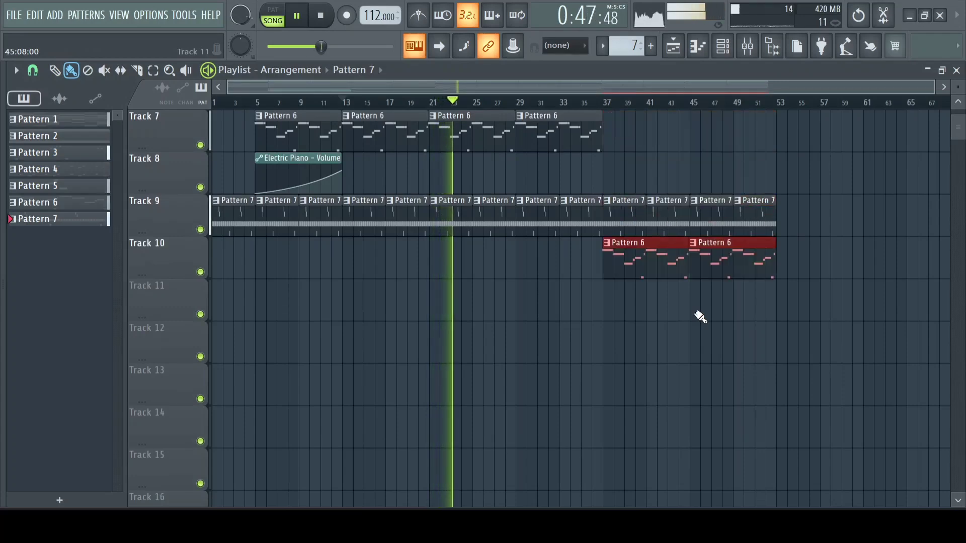
scroll(700, 316, "up", 3)
Load Fruity Chorus into the third effect slot of the FLEX #2 mixer track and close its window
left_click(748, 46)
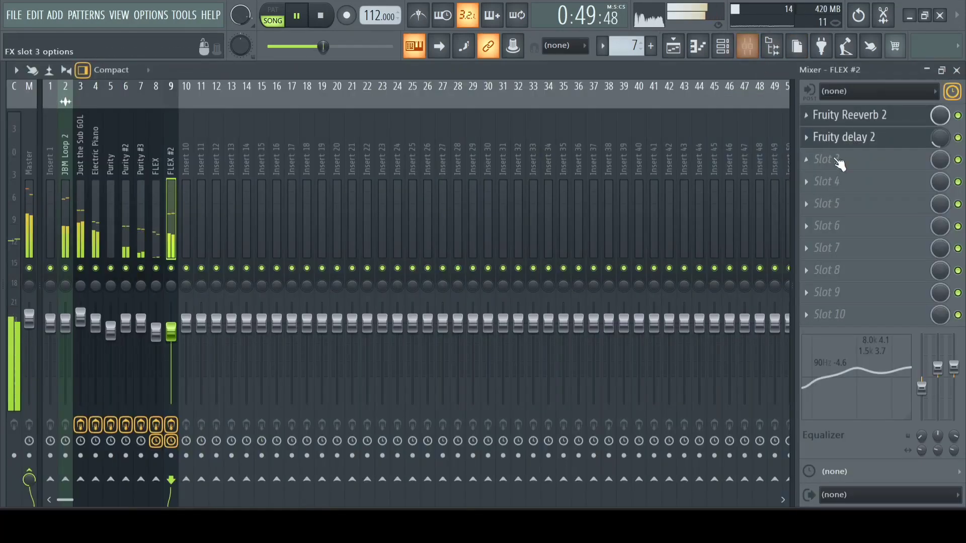
left_click(814, 160)
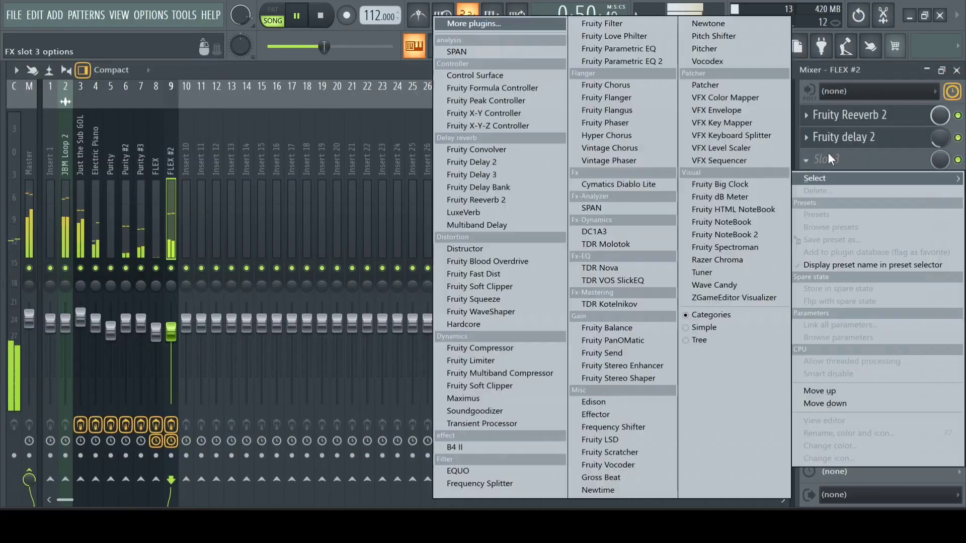
left_click(626, 89)
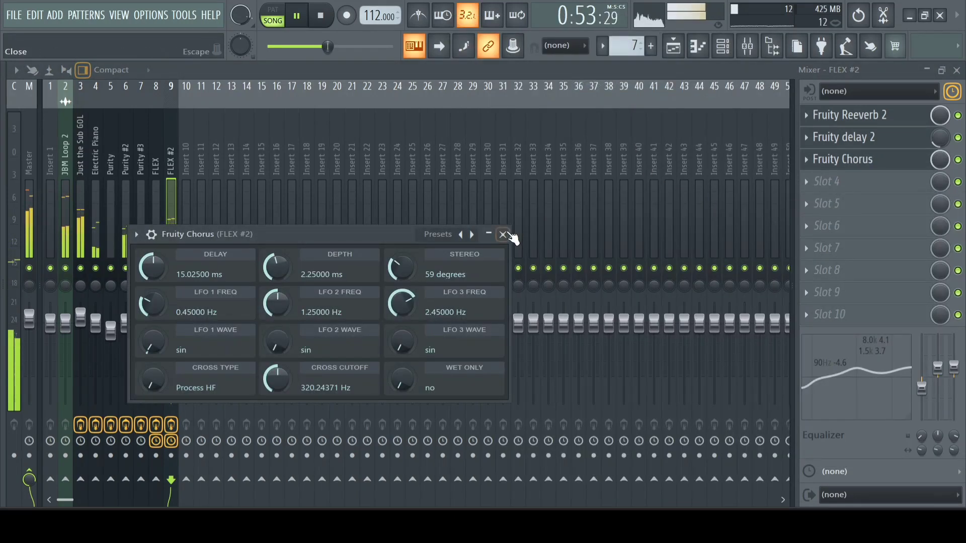
left_click(503, 234)
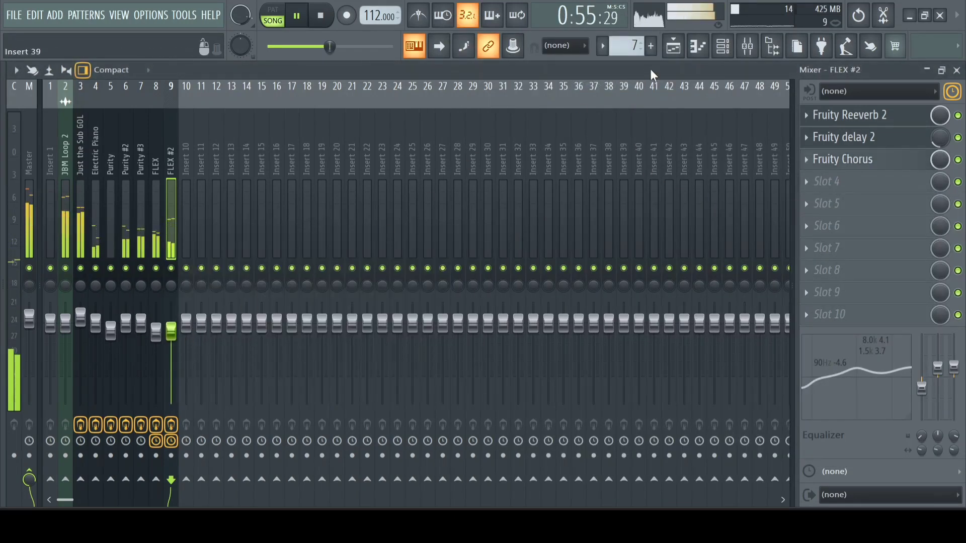
Make the two Pattern 6 clips on Track 10 unique so they use their own separate pattern
left_click(673, 45)
scroll(647, 280, "down", 1)
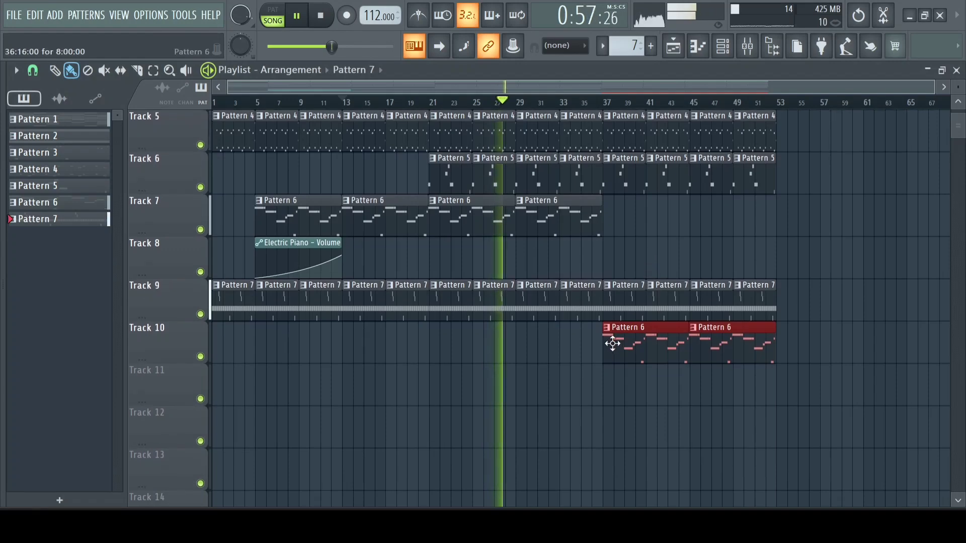
left_click(607, 328)
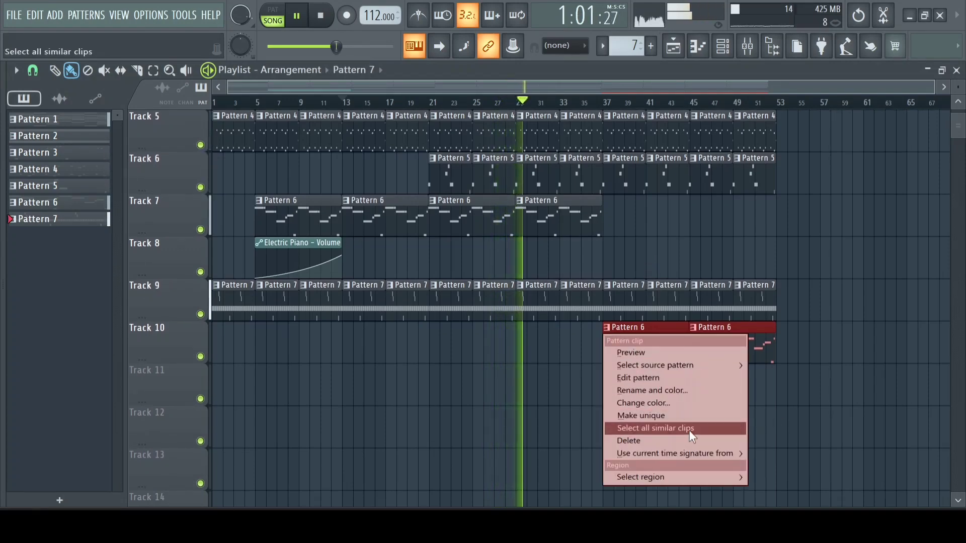
left_click(686, 417)
left_click_drag(692, 364, 625, 403)
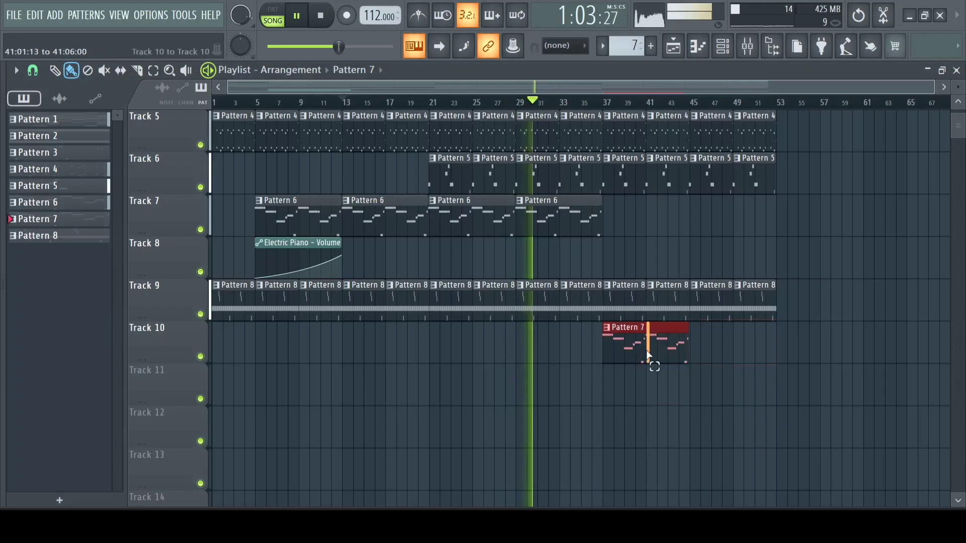
scroll(704, 411, "up", 4)
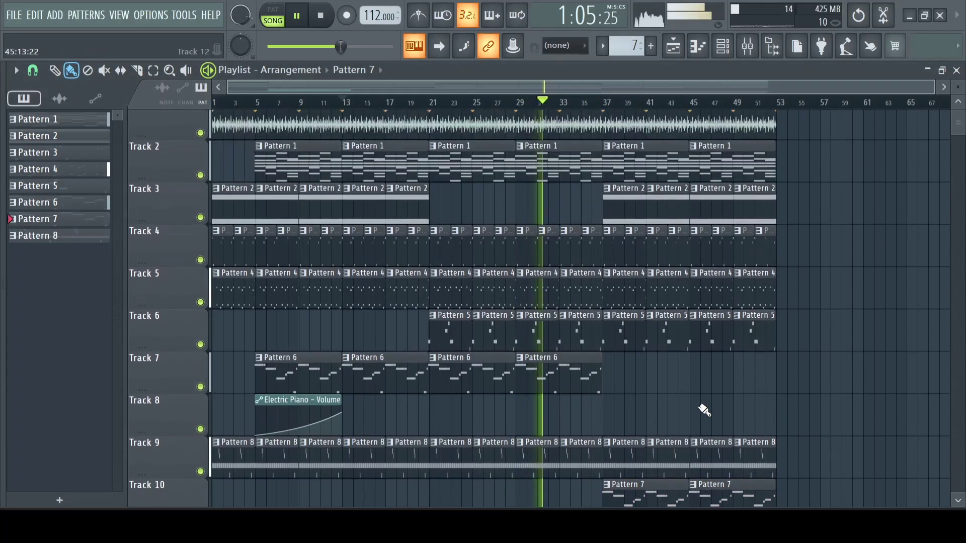
scroll(664, 340, "down", 3)
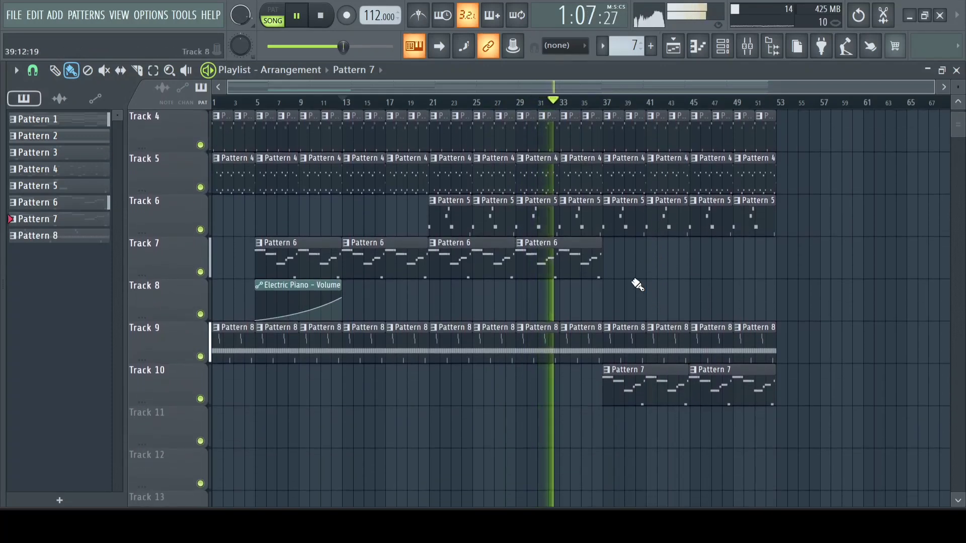
Open the Track 10 clip's Just the Sub GOL notes, then widen the file browser and look through the Downloads folder
double_click(613, 366)
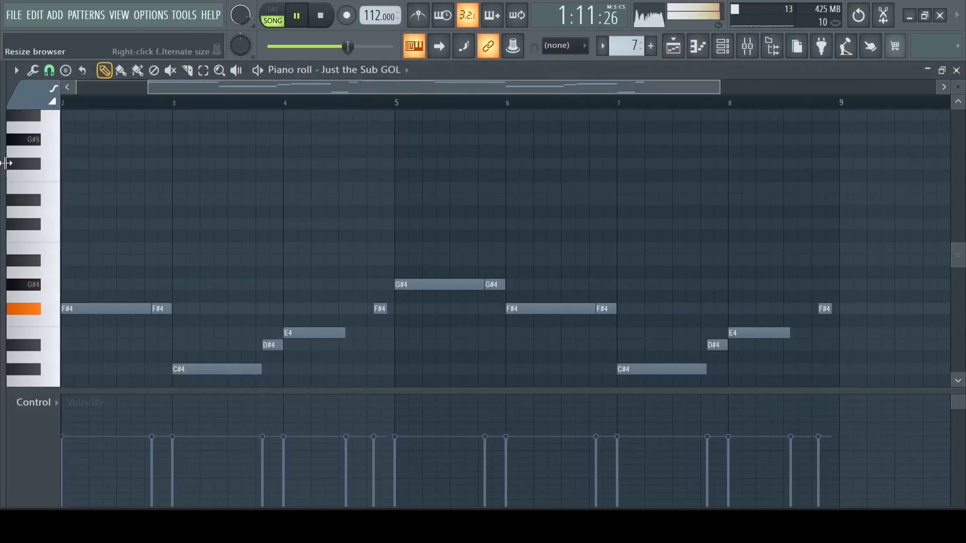
left_click_drag(24, 187, 140, 192)
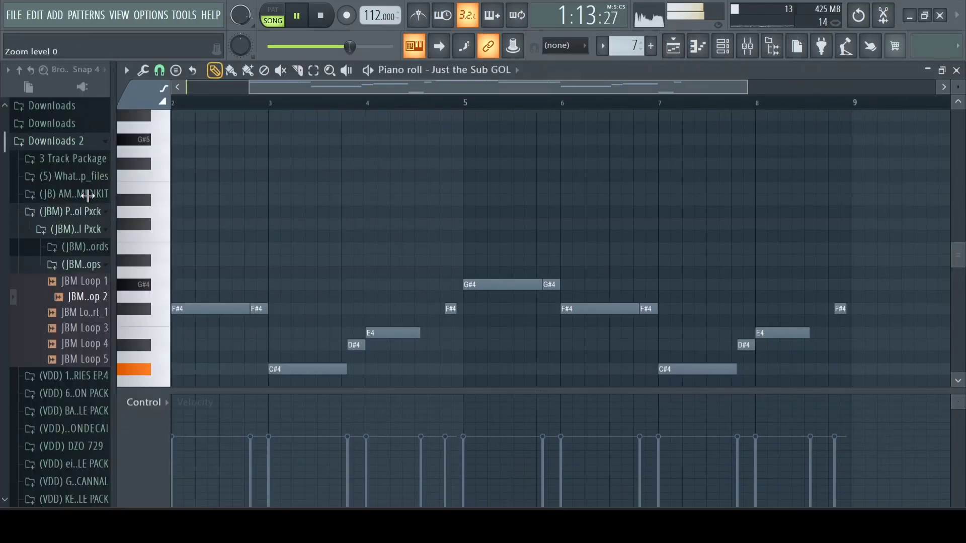
left_click_drag(151, 362, 181, 386)
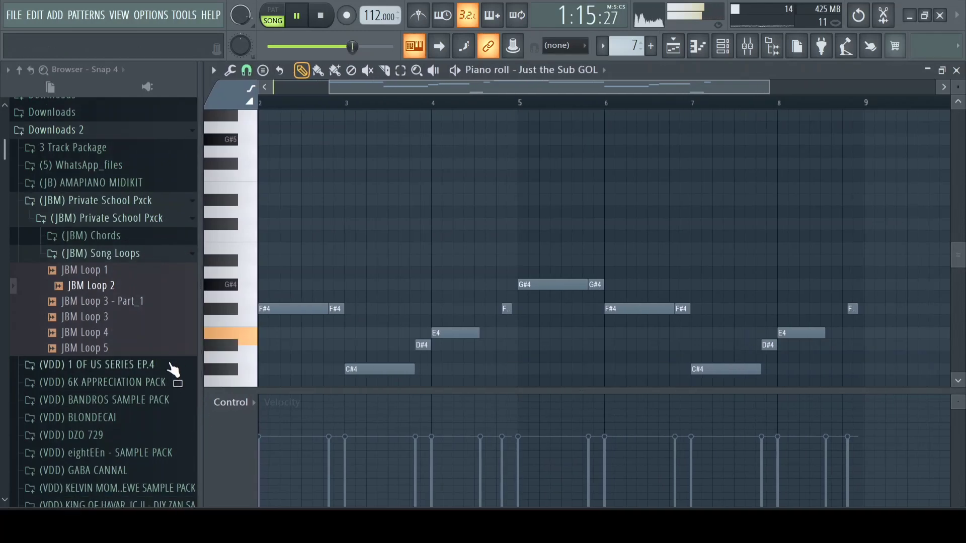
scroll(172, 370, "down", 10)
left_click(19, 69)
scroll(81, 343, "up", 1)
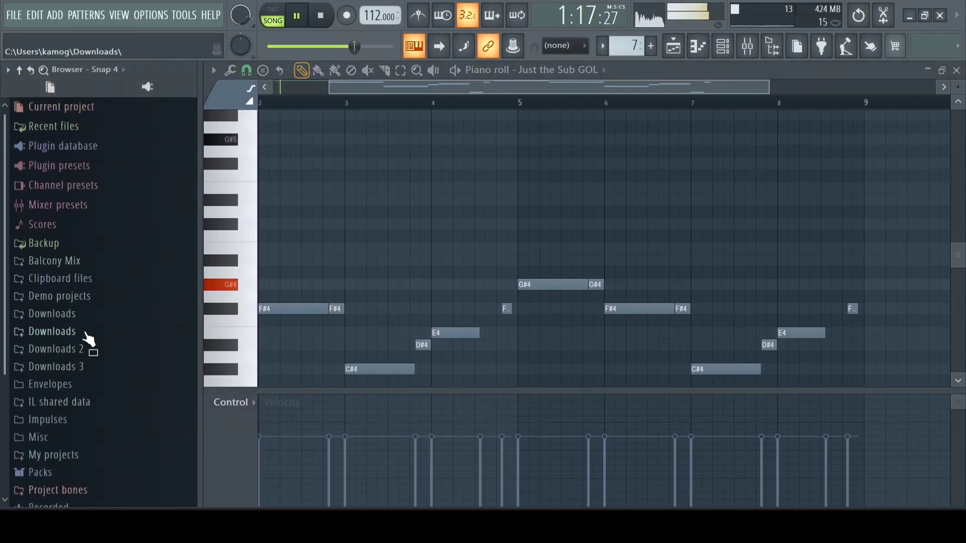
left_click(93, 316)
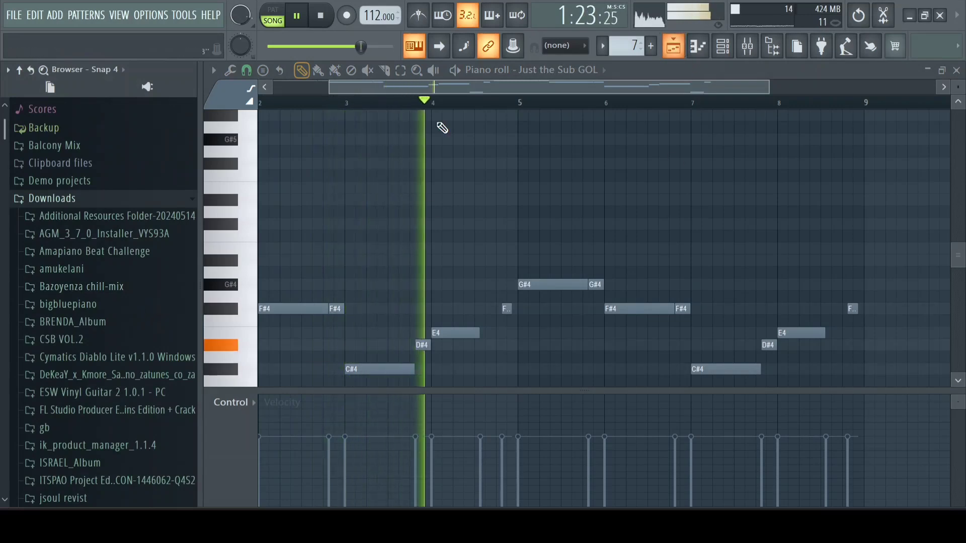
Add a Hypersonic channel for the Track 10 pattern and load its Tube bass preset
scroll(154, 288, "down", 5)
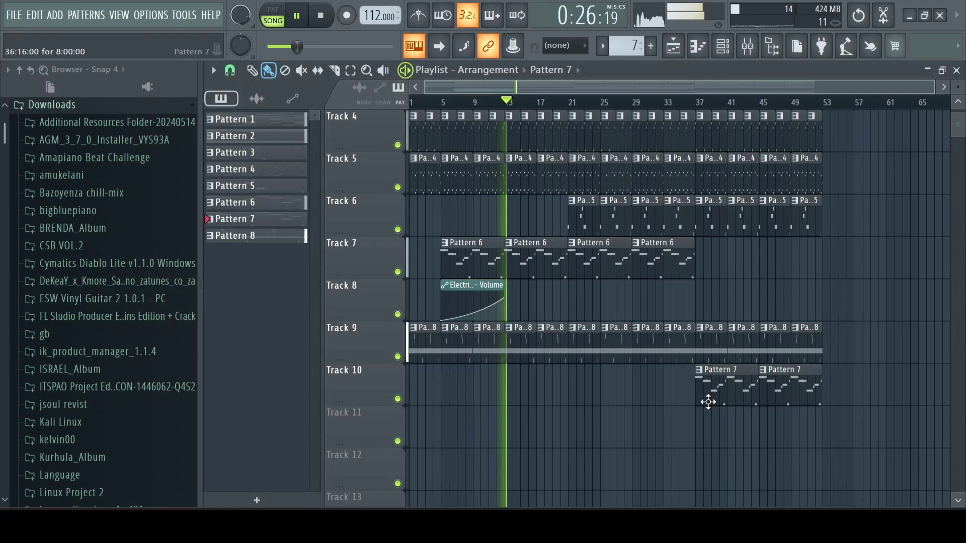
double_click(708, 402)
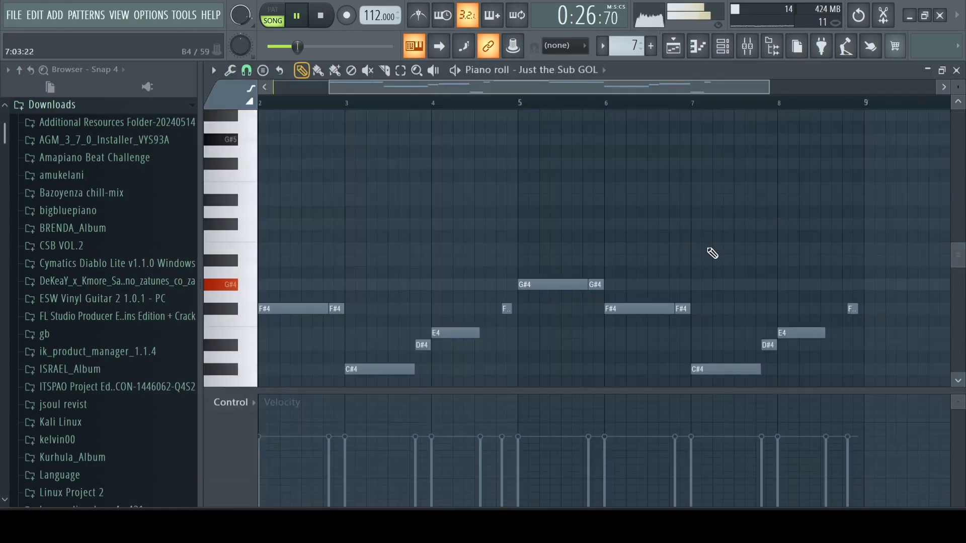
left_click(771, 47)
left_click(342, 321)
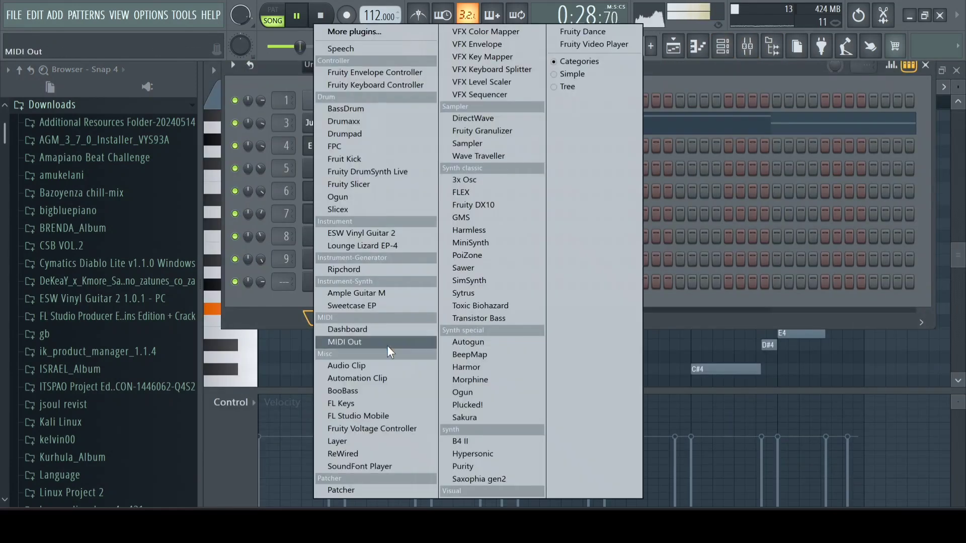
left_click(481, 455)
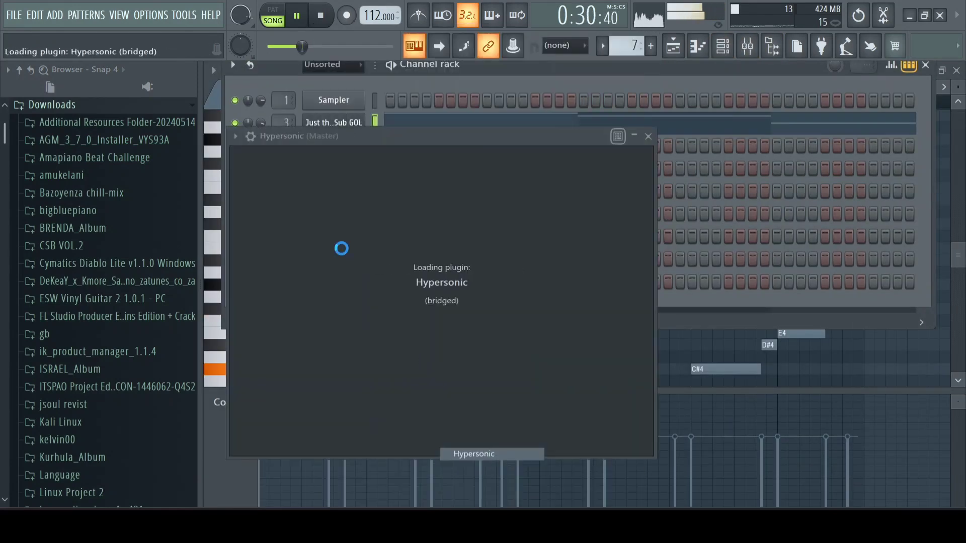
left_click(234, 136)
mouse_move(253, 174)
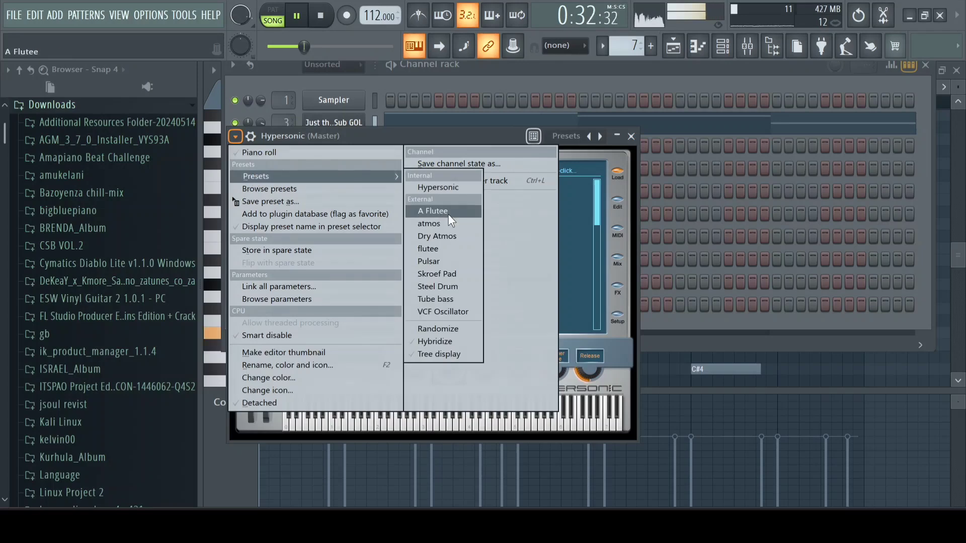
left_click(459, 296)
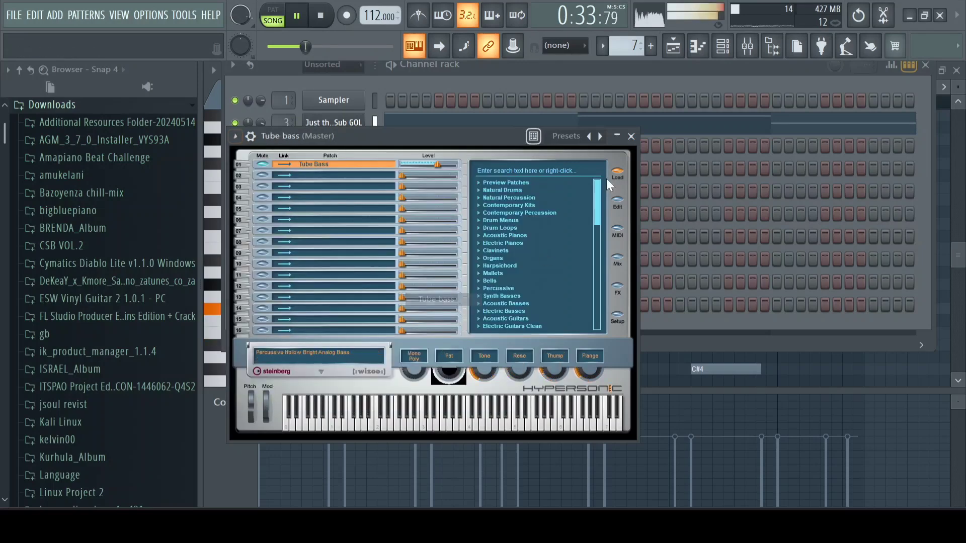
left_click(630, 136)
Copy the Just the Sub GOL notes to the Tube bass channel and strongly reduce the original notes' velocities with level scaling
left_click(376, 123)
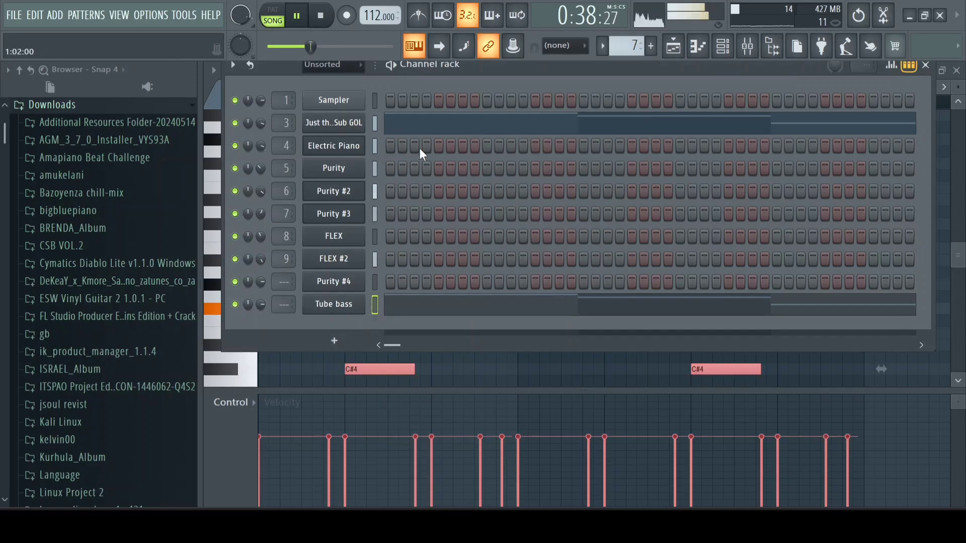
left_click(441, 123)
key("ctrl+a")
key("alt+x")
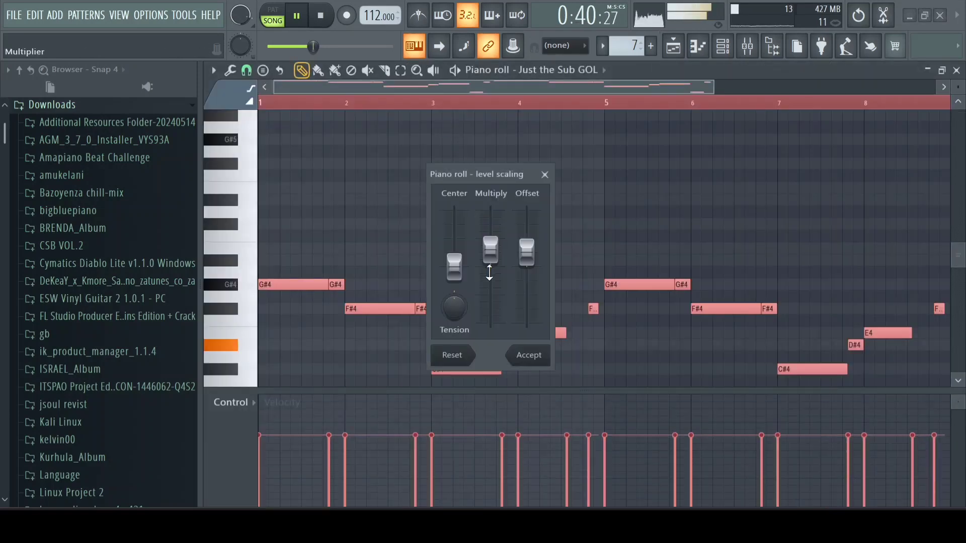
left_click_drag(489, 272, 498, 403)
left_click(534, 358)
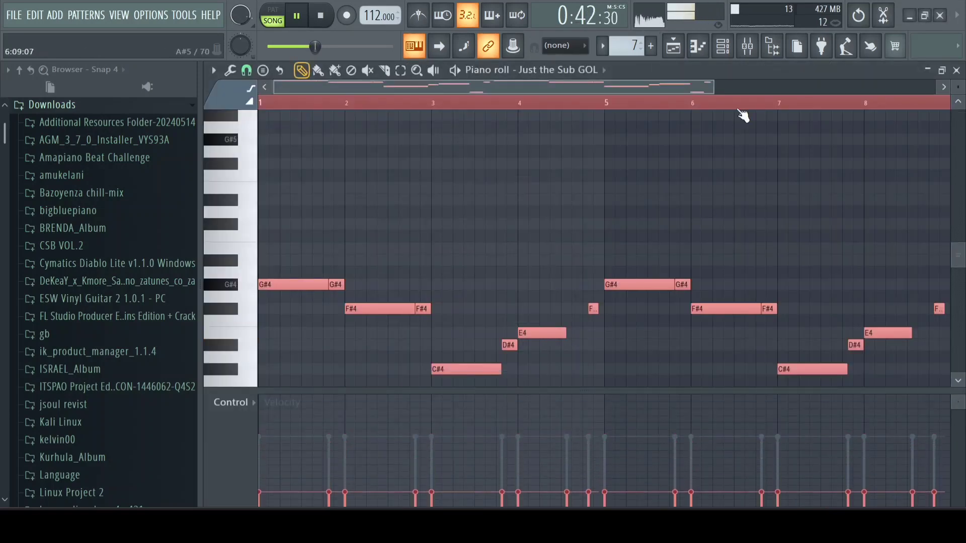
left_click(722, 46)
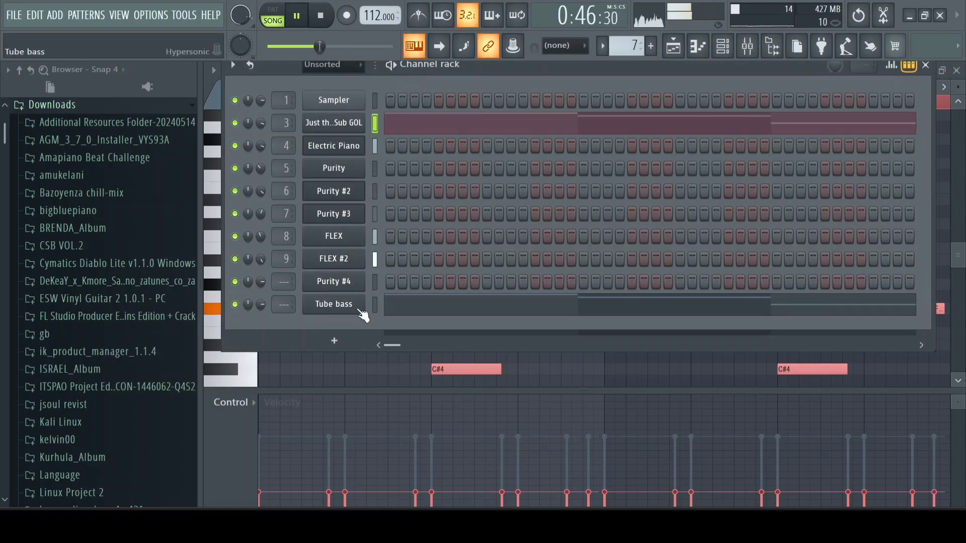
Raise the velocities of all Tube bass notes with level scaling and transpose the notes down one octave
left_click(407, 305)
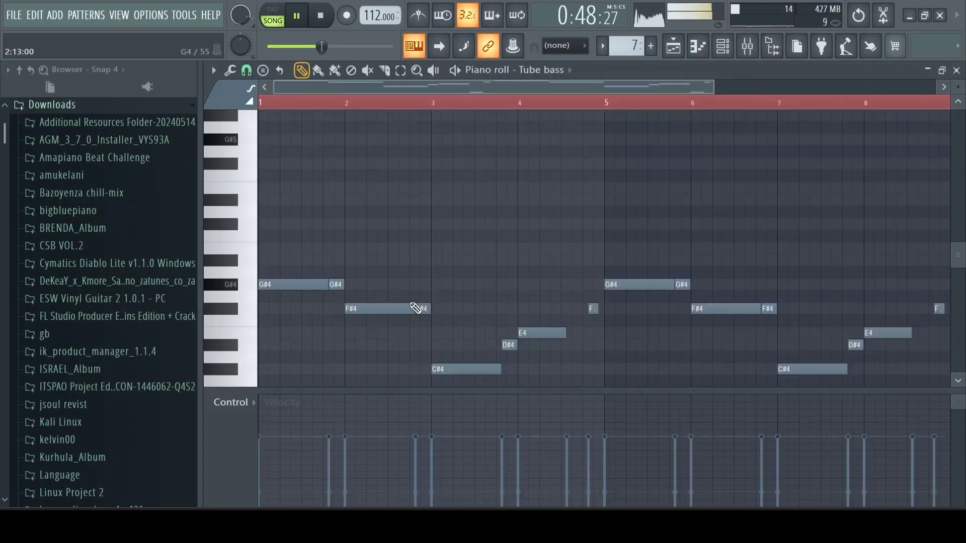
scroll(421, 297, "down", 3)
key("ctrl+a")
key("alt+x")
left_click_drag(491, 274, 491, 239)
left_click(529, 355)
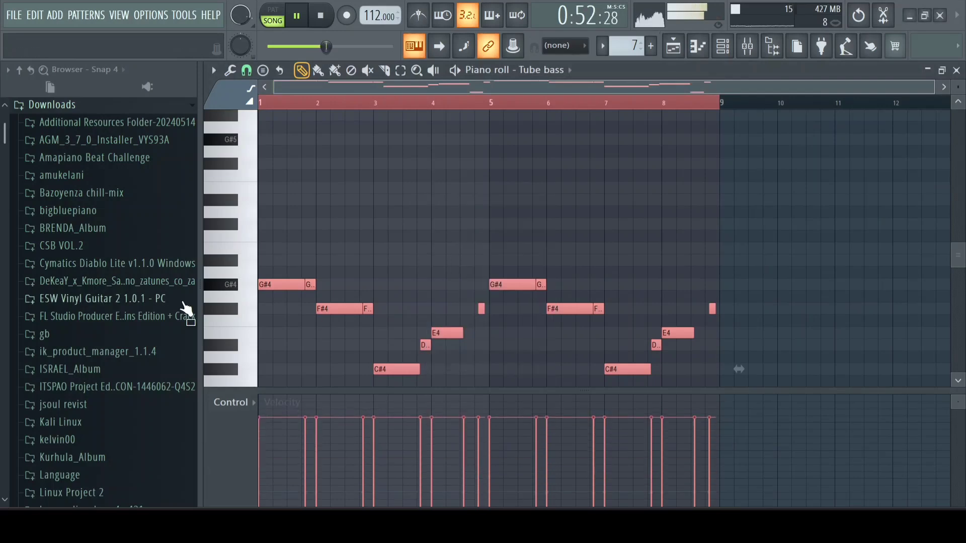
key("ctrl+Down")
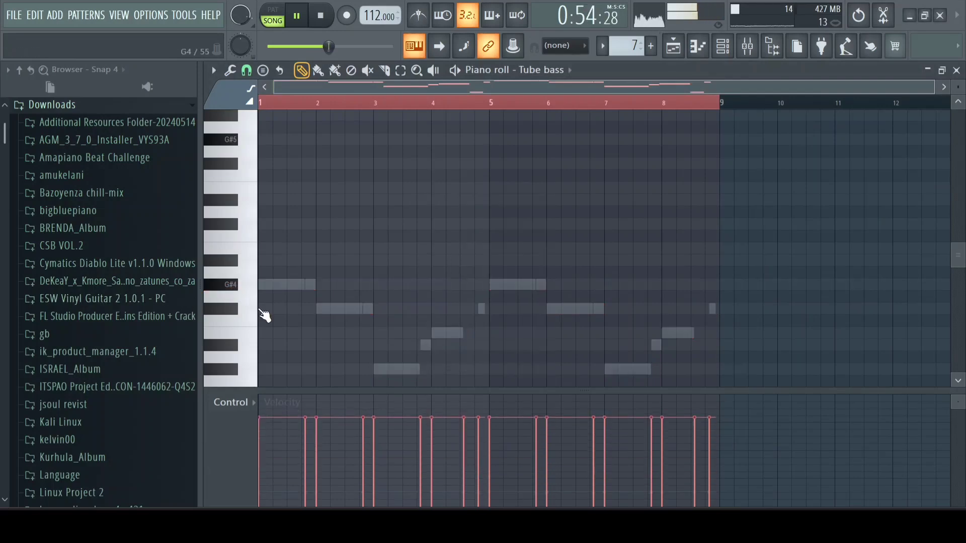
scroll(272, 337, "down", 6)
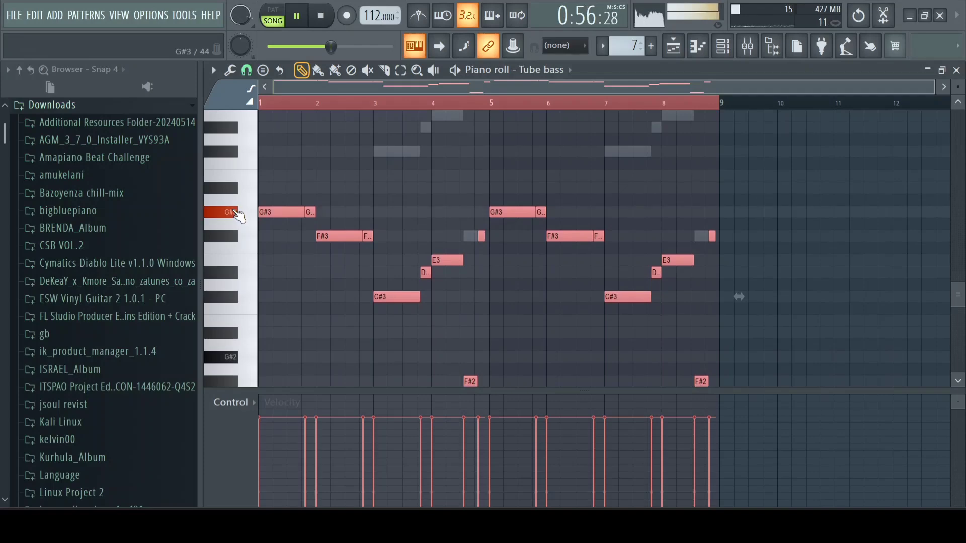
Check the Tube bass channel's Hypersonic instrument, then return to the playlist
left_click(725, 57)
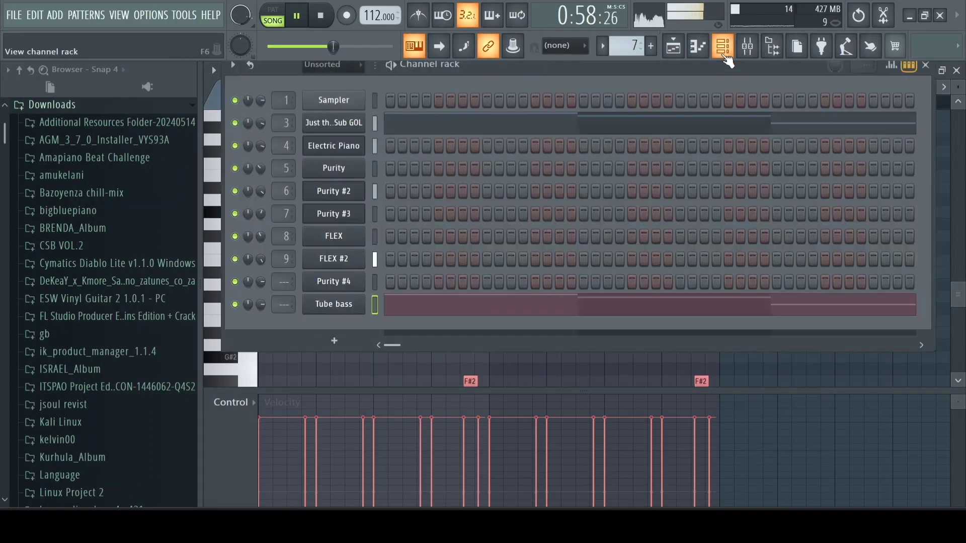
left_click(358, 304)
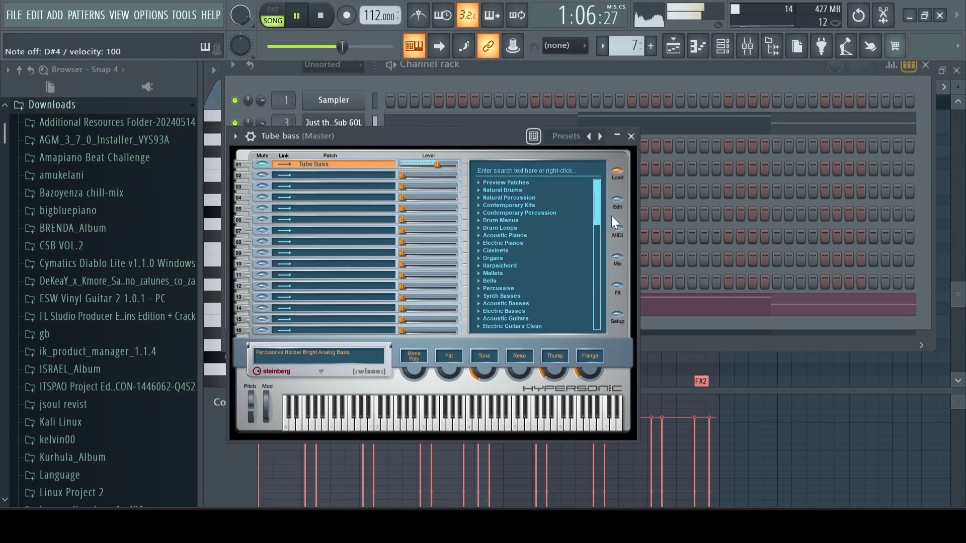
left_click(631, 135)
left_click(673, 46)
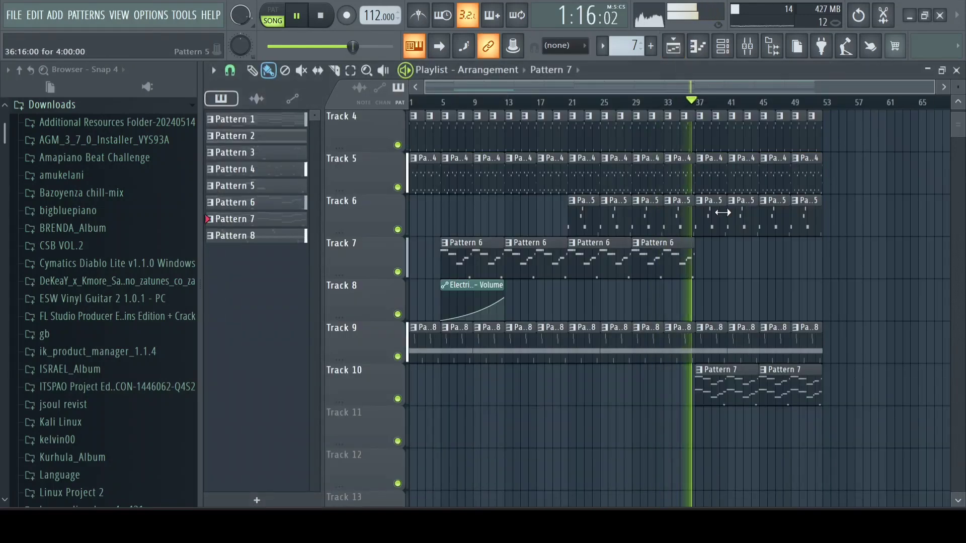
Replay the transition into bar 37 and remove the Pattern 5 clips on Track 6 from bar 37 onward
scroll(723, 213, "up", 3)
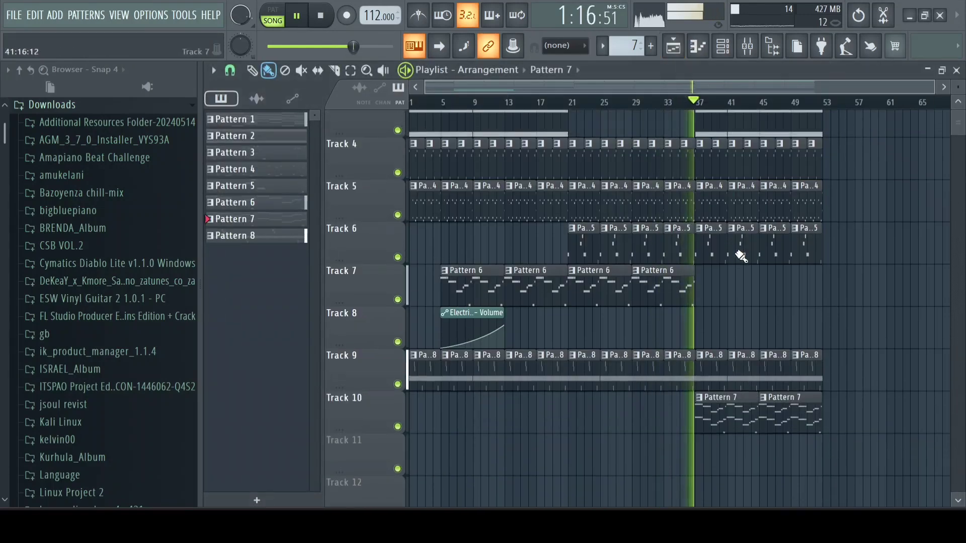
scroll(710, 220, "down", 4)
scroll(710, 219, "down", 1)
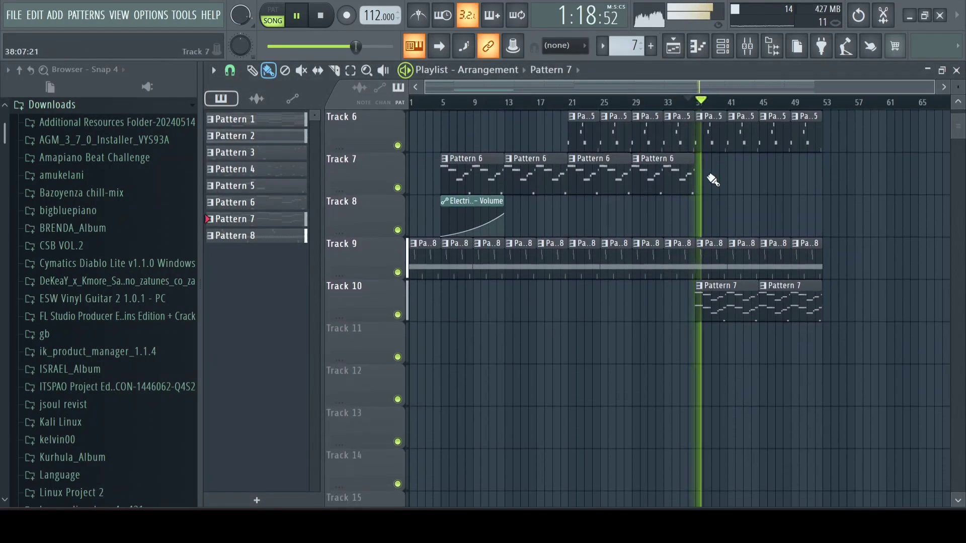
left_click(682, 101)
scroll(717, 199, "up", 1)
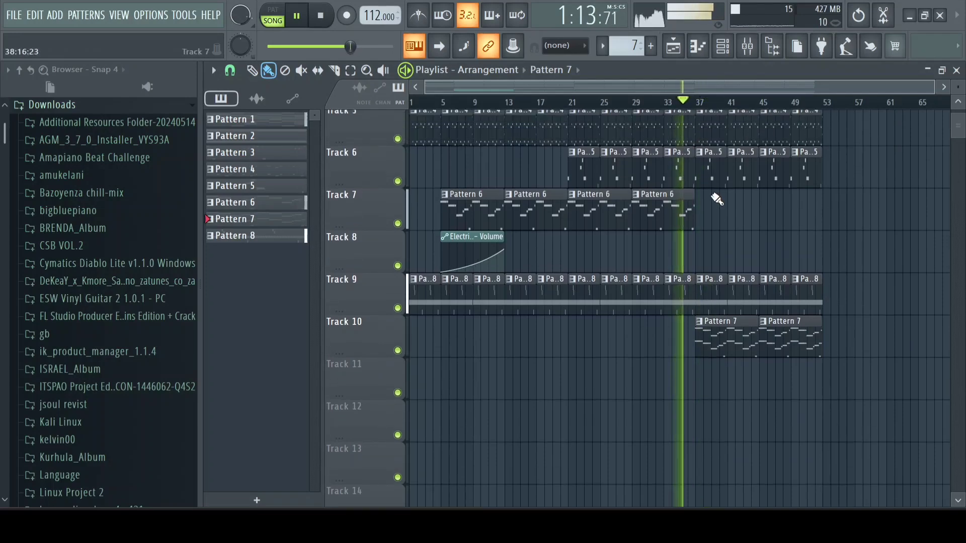
scroll(770, 236, "up", 4)
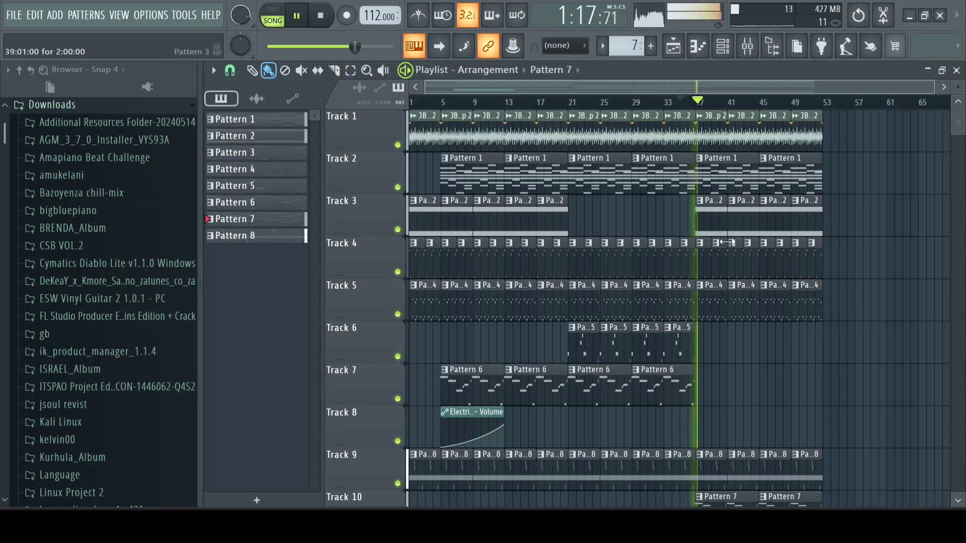
Inspect the Electric Piano notes of the Pattern 1 clip at bar 37, then replay the song from shortly before bar 37
double_click(730, 178)
left_click(721, 53)
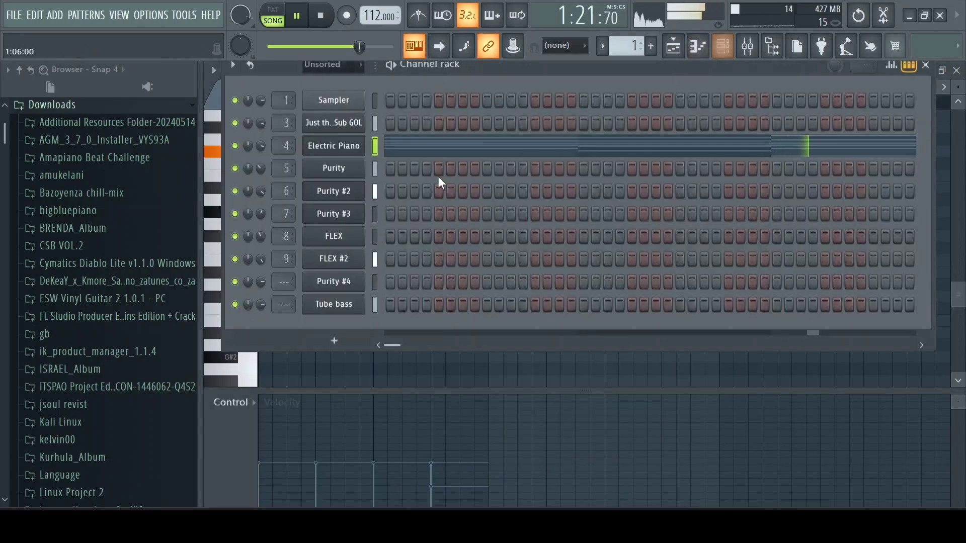
left_click(673, 46)
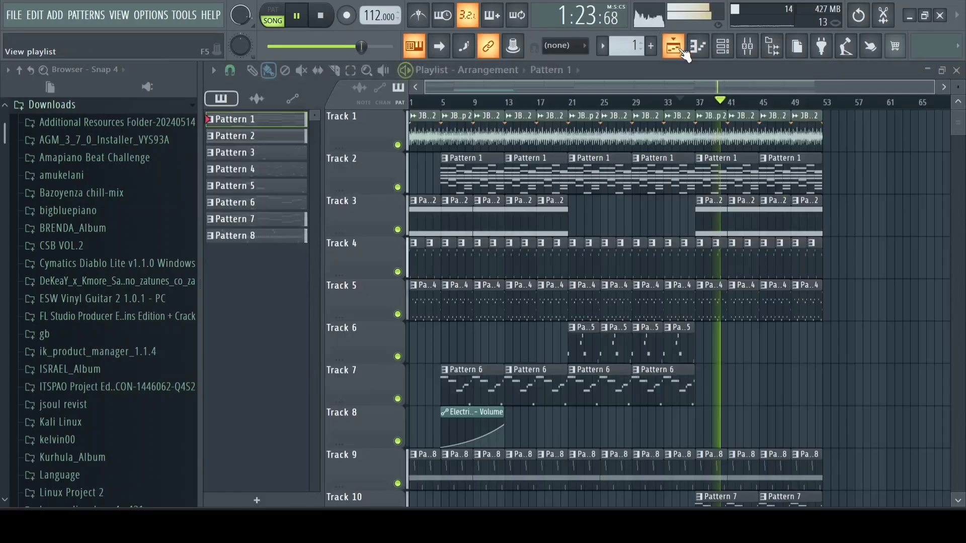
left_click(676, 102)
scroll(727, 172, "up", 2)
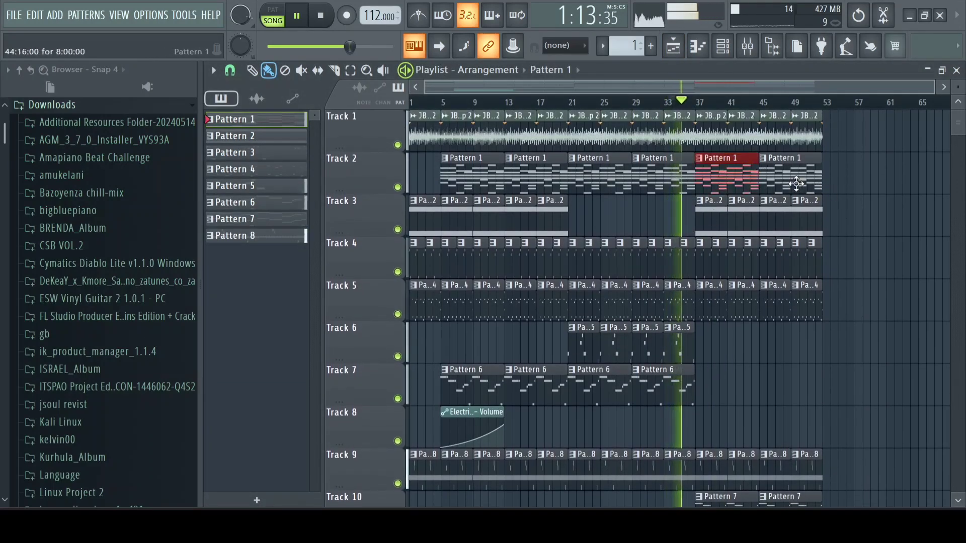
Place a Pattern 1 clip on Track 11, aligned with the start of the Track 10 clip, and mute Track 11
left_click(795, 183, "ctrl+shift")
scroll(800, 227, "down", 3)
scroll(759, 239, "up", 3)
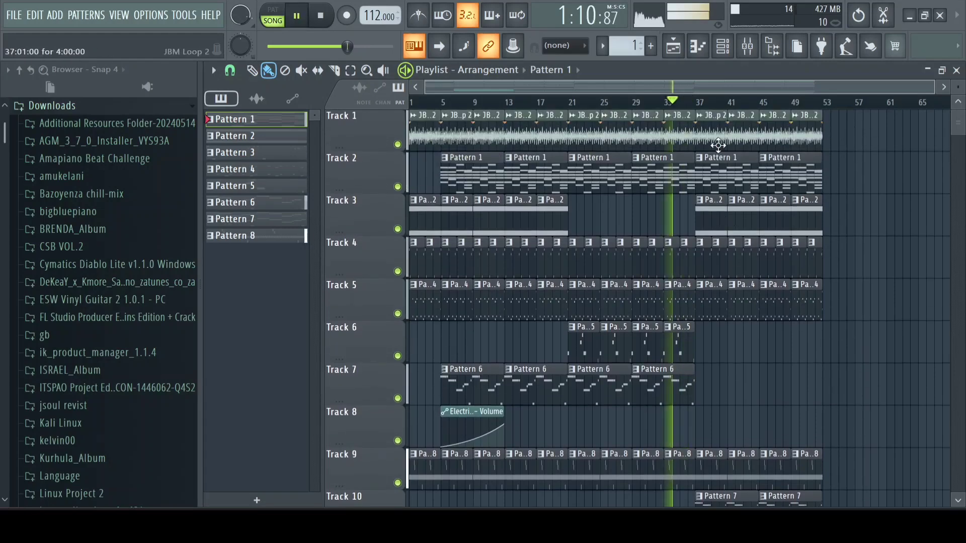
scroll(718, 171, "down", 7)
left_click(699, 265)
scroll(701, 277, "up", 3)
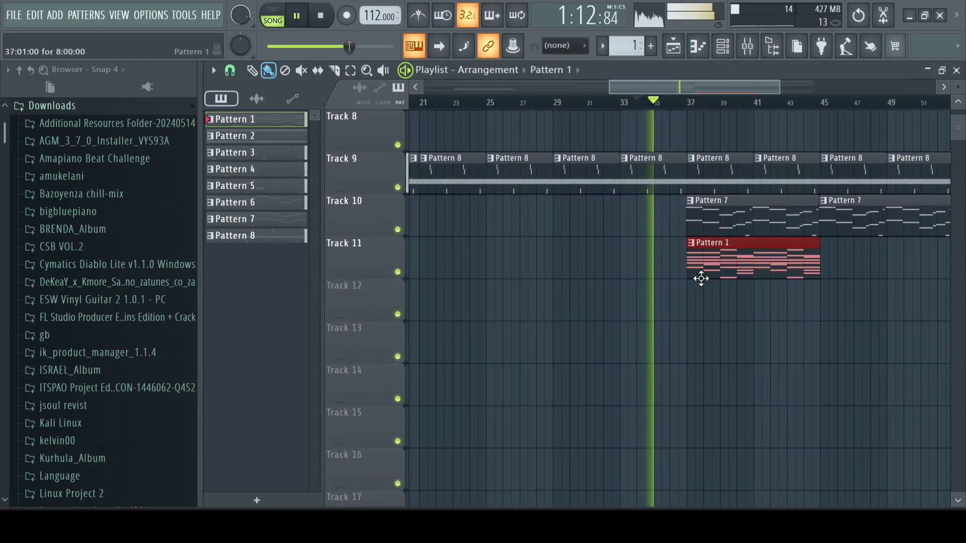
scroll(701, 278, "up", 6)
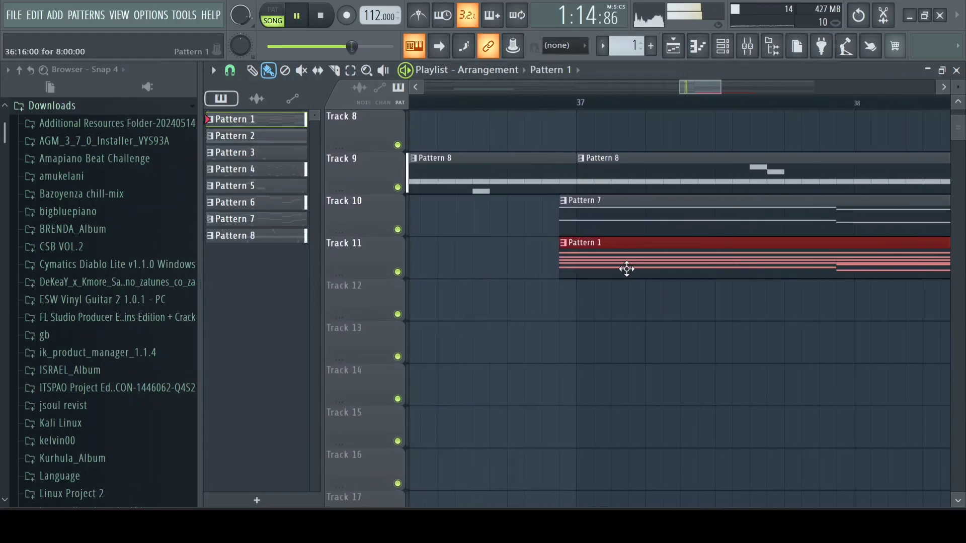
scroll(626, 269, "down", 6)
left_click(397, 271)
Make the Track 11 clip unique and place a second clip of the new pattern directly after it at bar 45
right_click(617, 248)
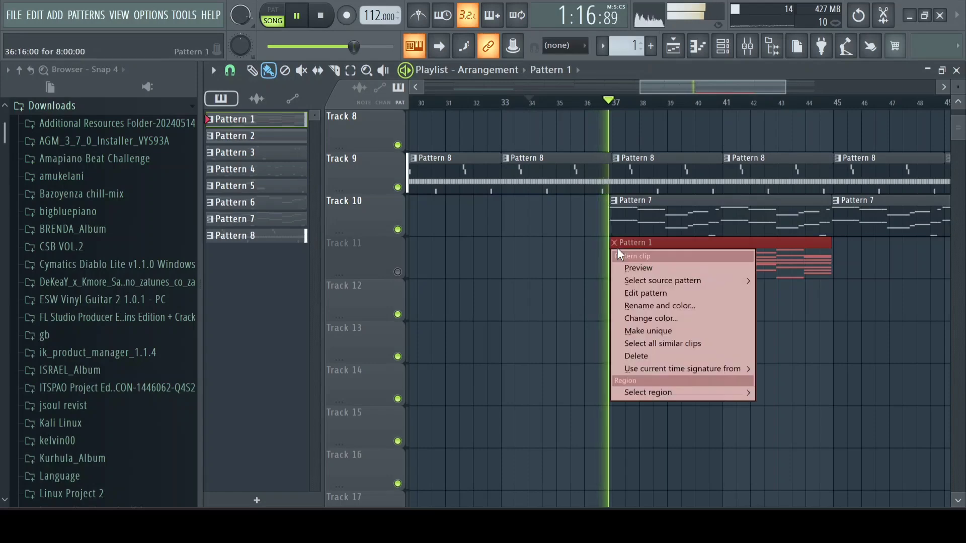
left_click(702, 330)
scroll(811, 313, "down", 6)
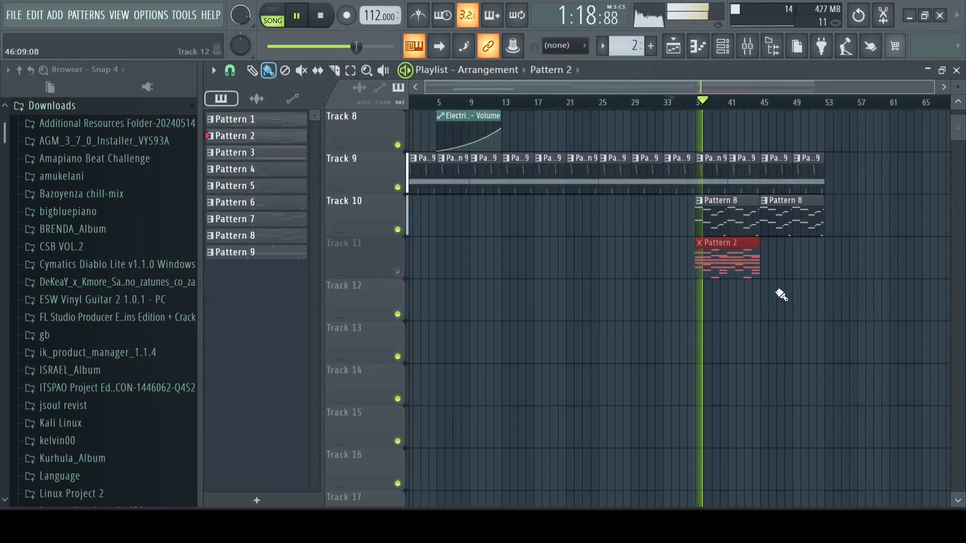
left_click(762, 262)
Add an FL Keys channel for the Track 11 pattern and move the Electric Piano notes into it
double_click(721, 258)
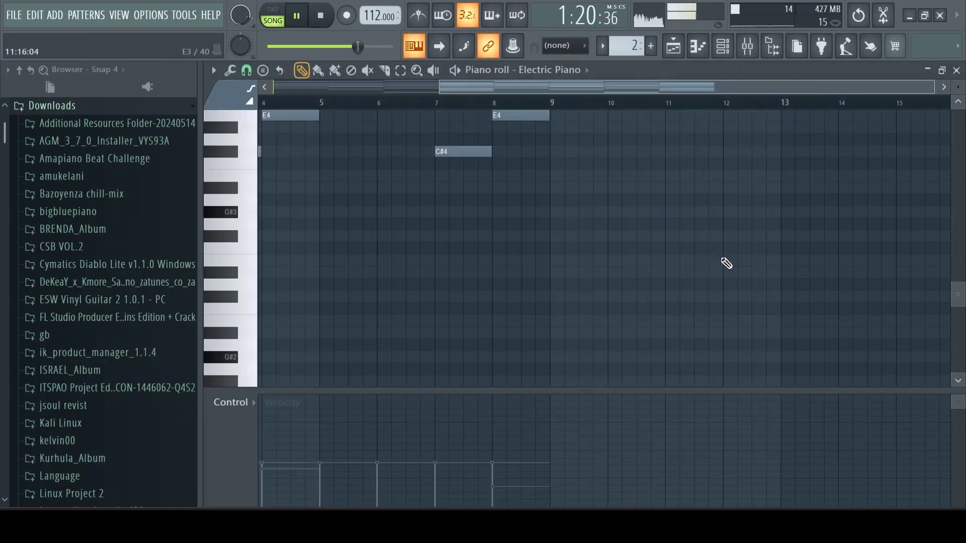
left_click(722, 46)
left_click(334, 342)
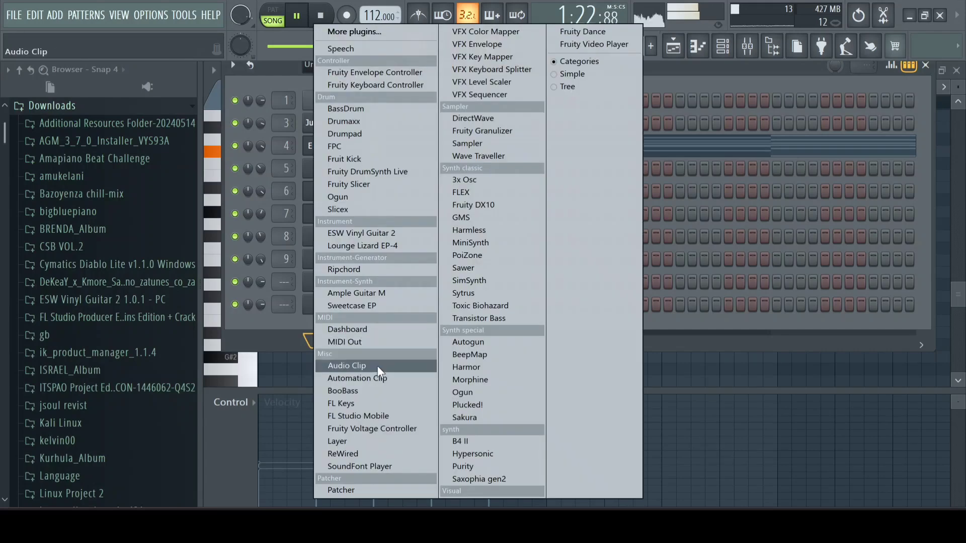
left_click(391, 401)
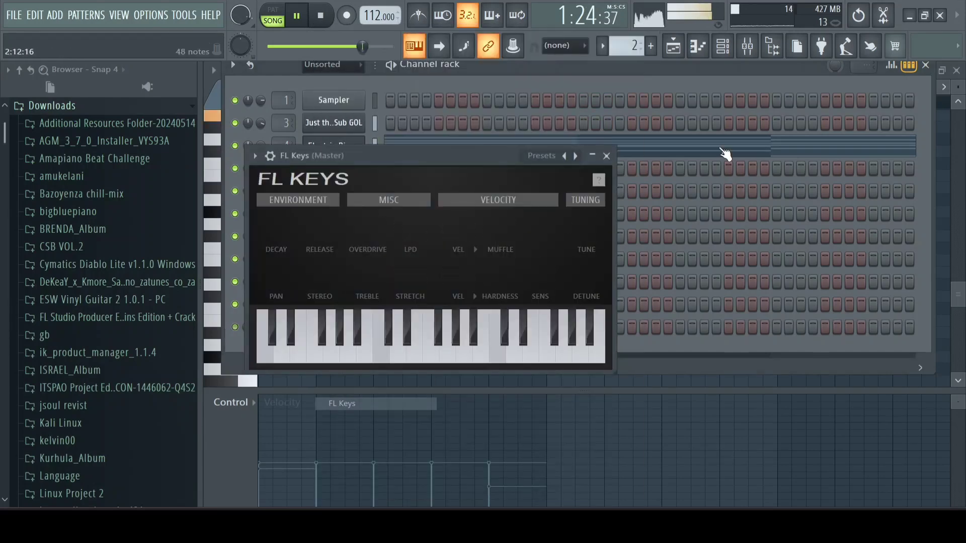
left_click(606, 155)
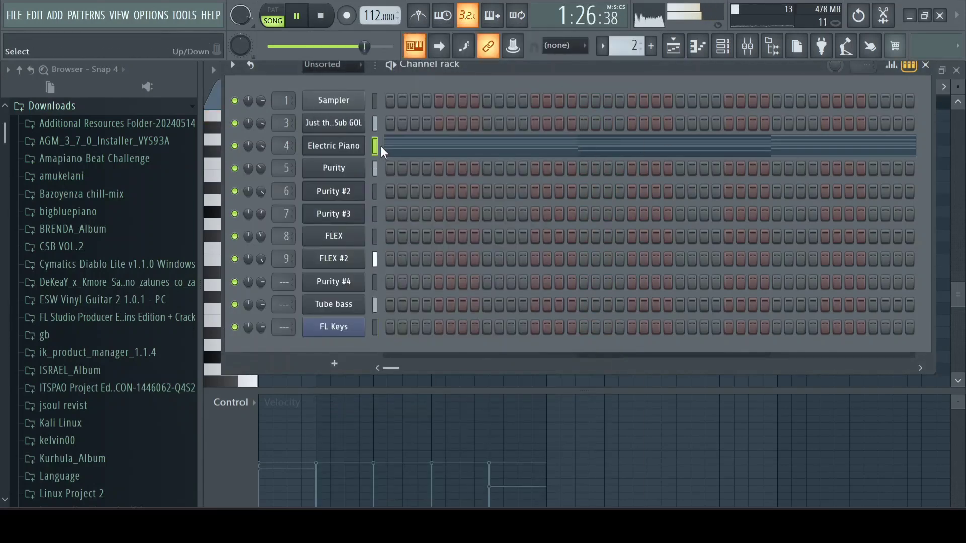
mouse_move(382, 146)
left_mouse_down()
mouse_move(376, 324)
mouse_move(392, 332)
left_mouse_up()
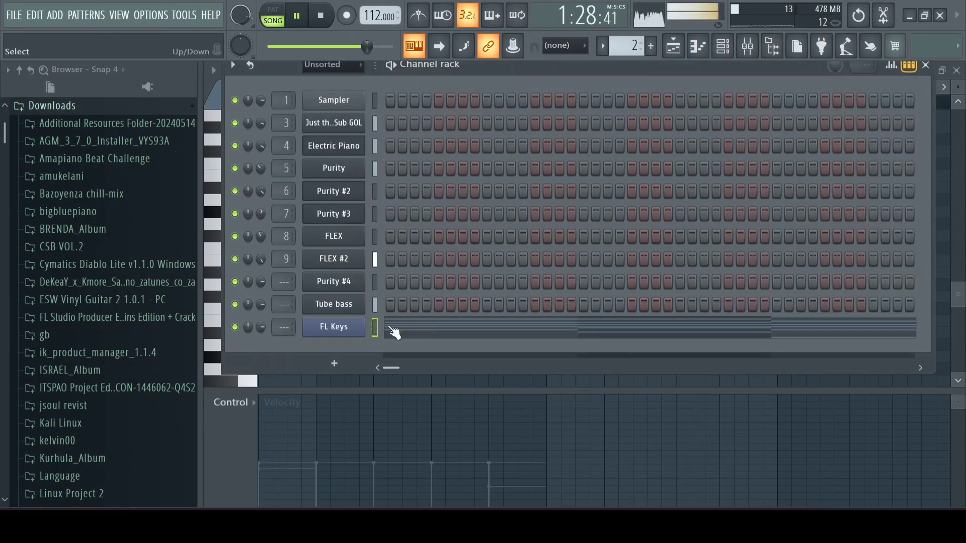
Play the pattern on its own and raise the velocities of all FL Keys notes with level scaling
left_click(392, 331)
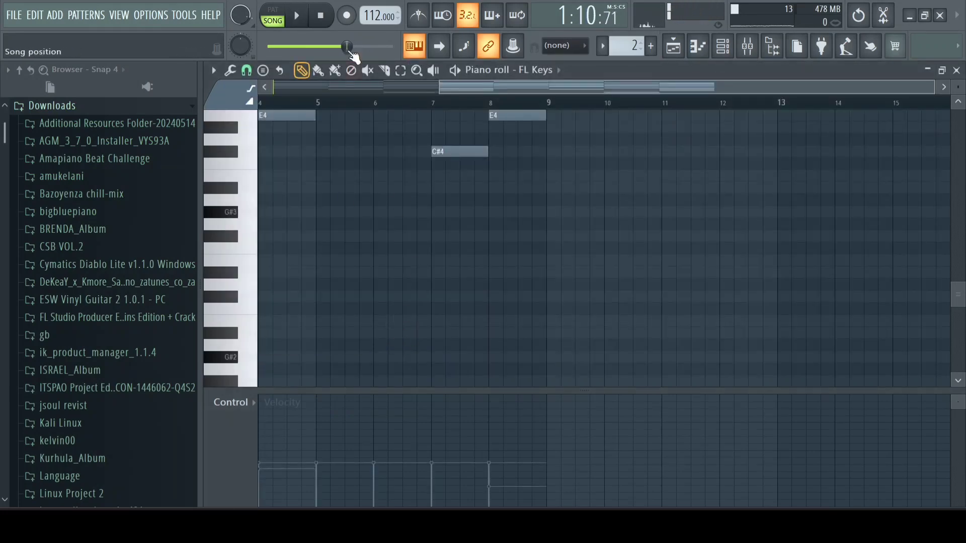
left_click(280, 13)
key("space")
key("ctrl+a")
key("alt+x")
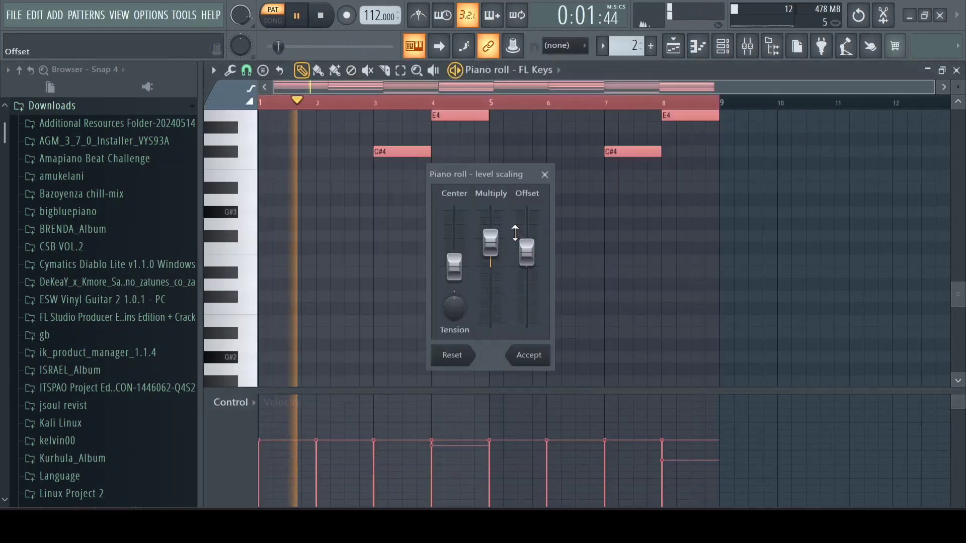
left_click_drag(493, 252, 494, 250)
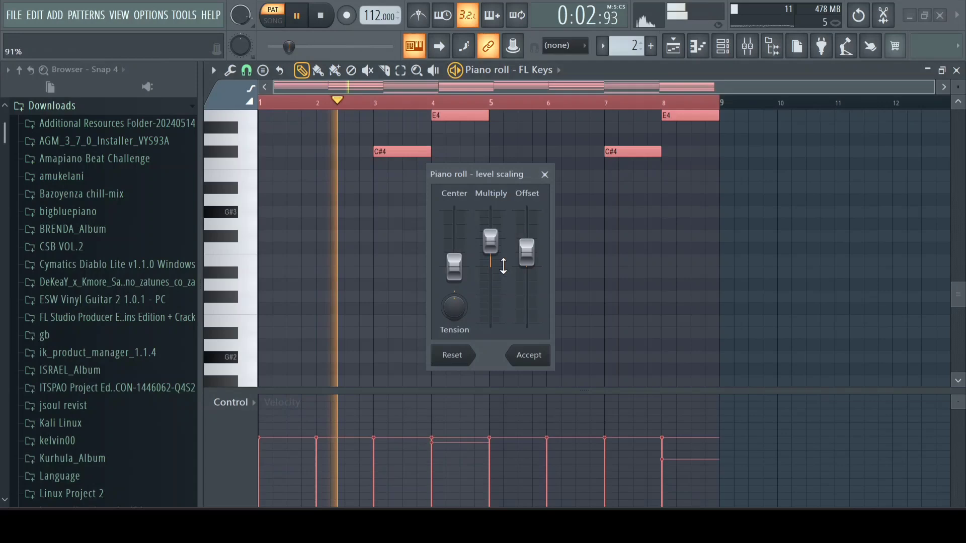
left_click(523, 353)
Strum the FL Keys chords with the strumizer, using a small positive start time strength
key("alt+s")
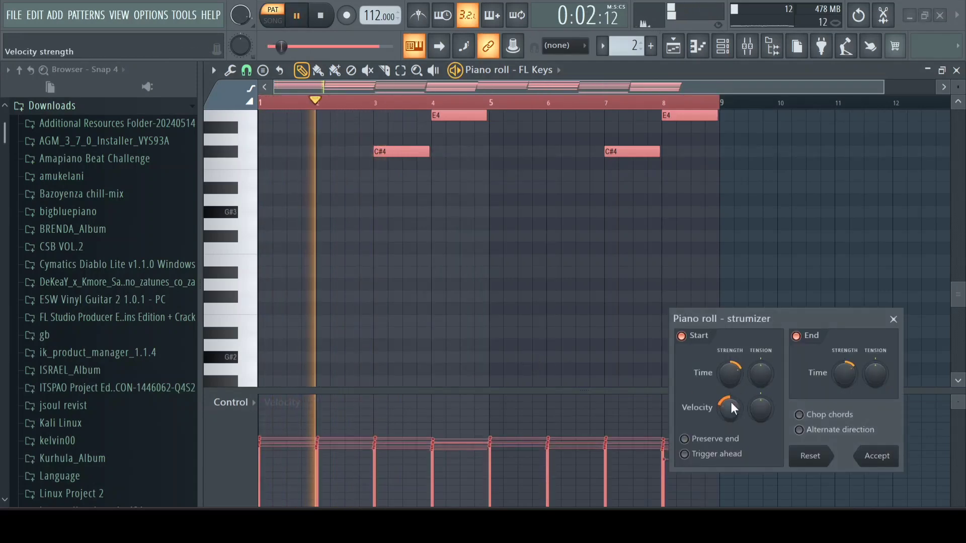
left_click_drag(734, 379, 735, 393)
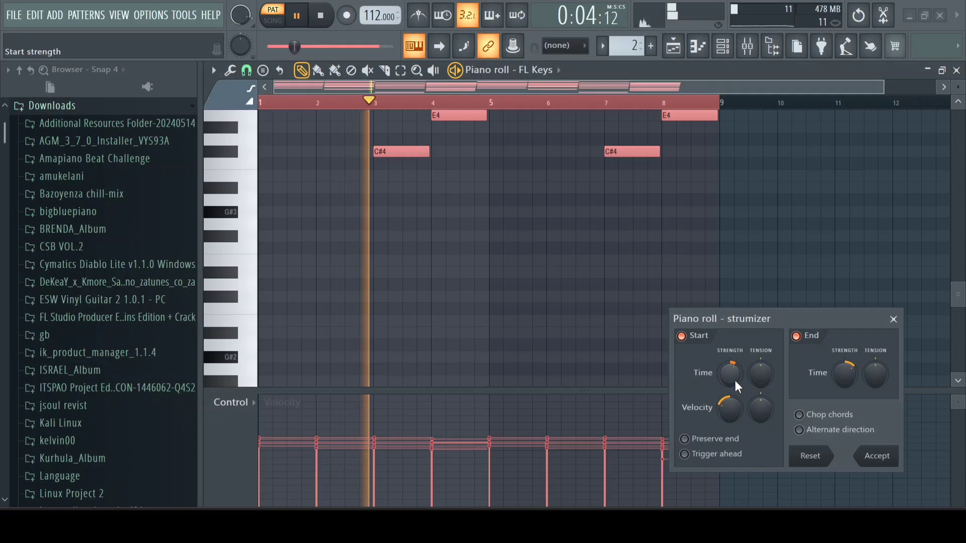
left_click(884, 465)
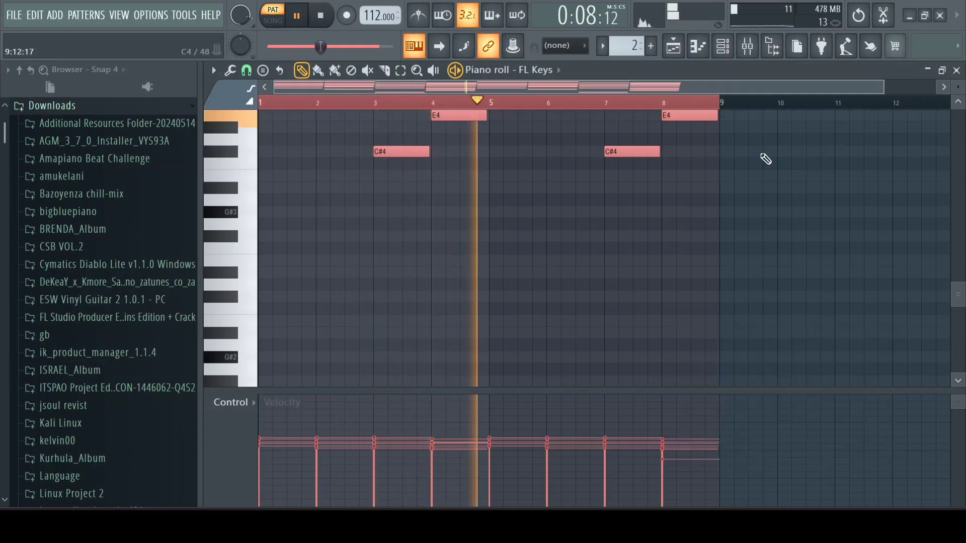
Stop playback and route the FL Keys channel to mixer track 10
left_click(722, 46)
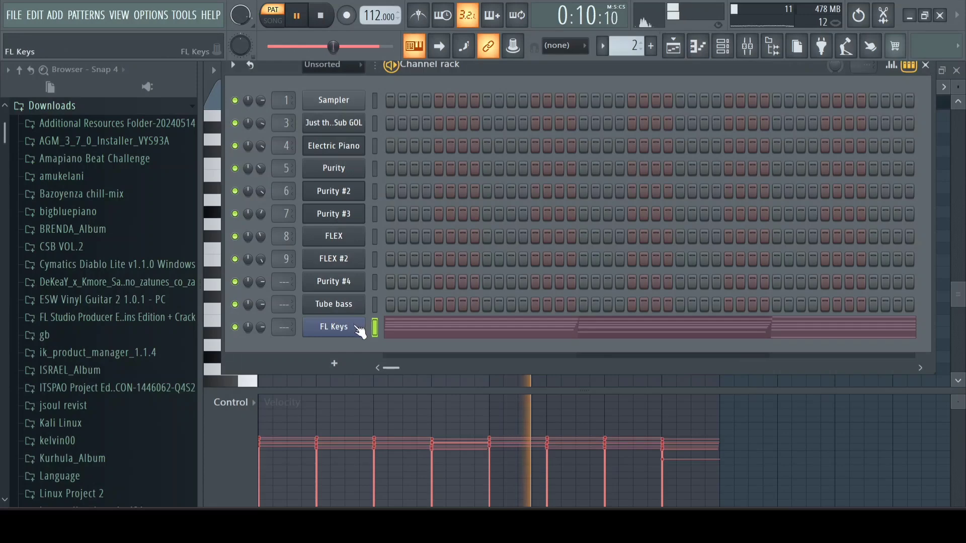
left_click(333, 327)
left_click(271, 157)
left_click(304, 183)
key("space")
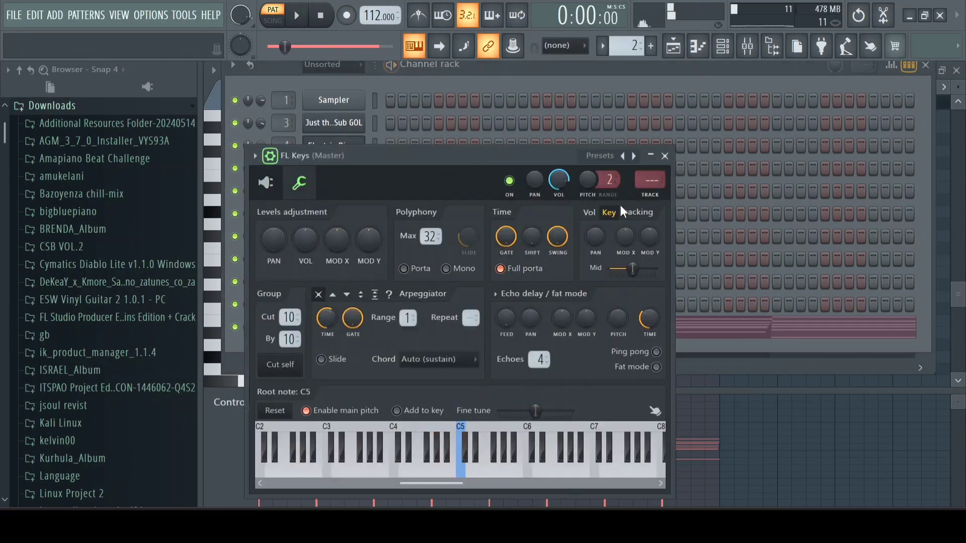
left_click(664, 200)
Add Fruity Reeverb 2 to the FL Keys mixer track, raise its wet level during playback, then return to the playlist
left_click(850, 115)
left_click(514, 200)
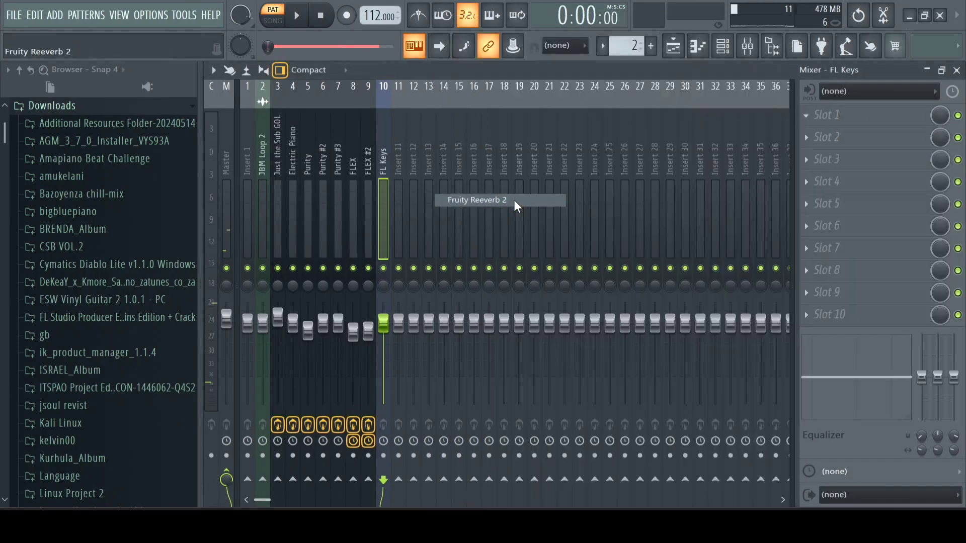
key("space")
left_click_drag(711, 285, 711, 274)
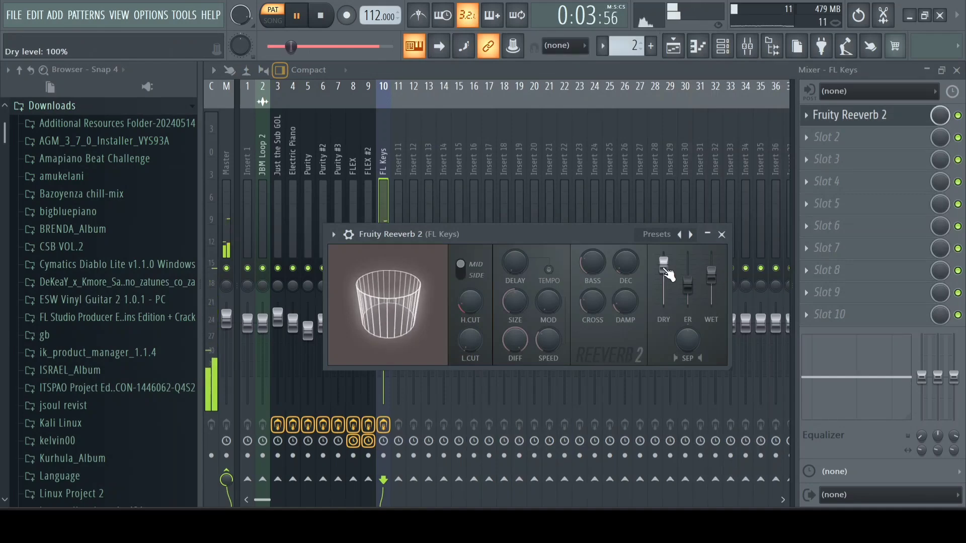
left_click(673, 46)
key("space")
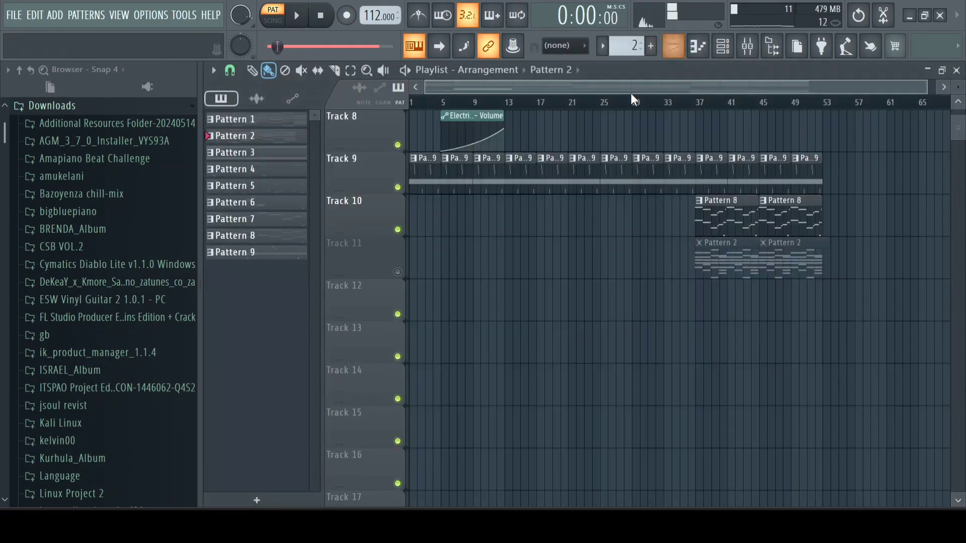
Play the song from about bar 32 and unmute Track 11 with the Pattern 2 clips
left_click(656, 101)
key("space")
left_click(398, 272)
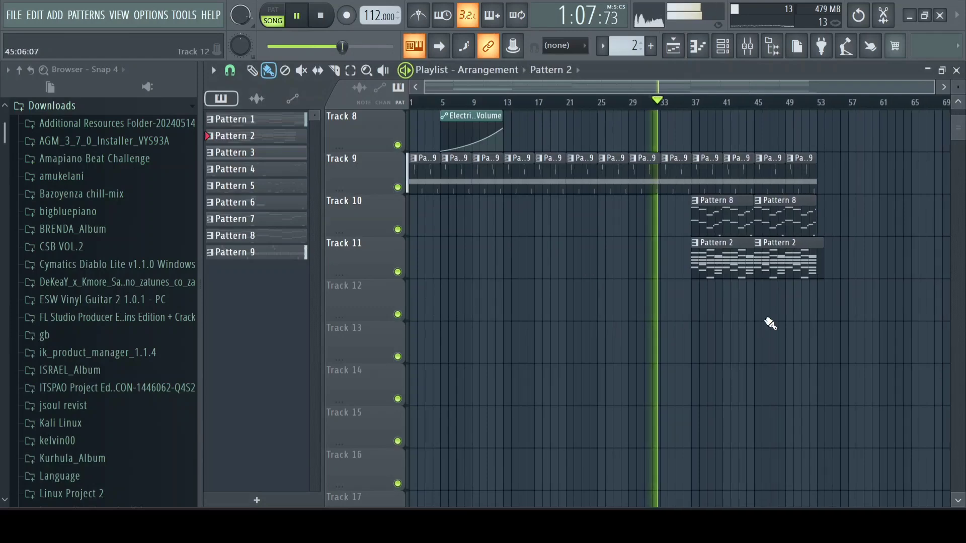
Add a new FLEX instrument channel while Pattern 2 is open and load its Chord Warp preset
double_click(766, 255)
left_click(725, 52)
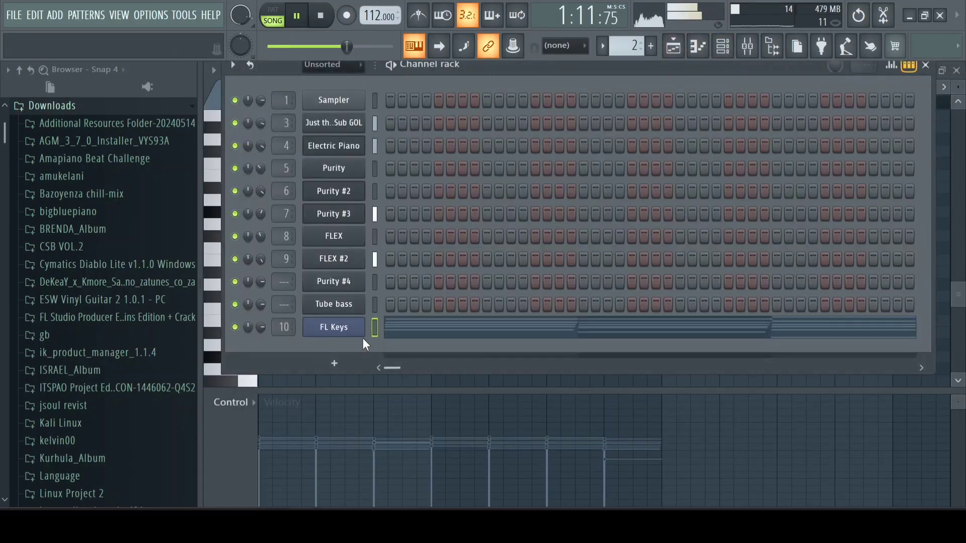
left_click(347, 361)
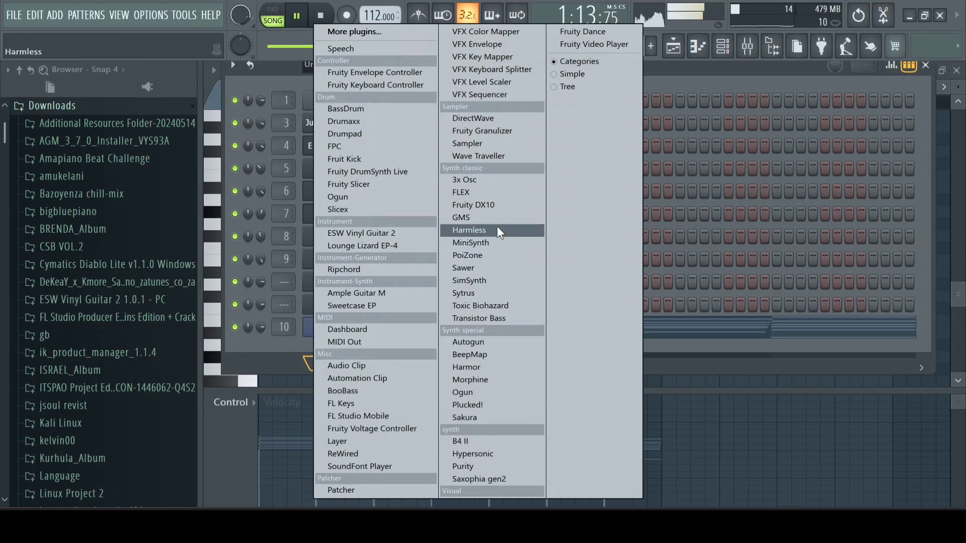
left_click(492, 194)
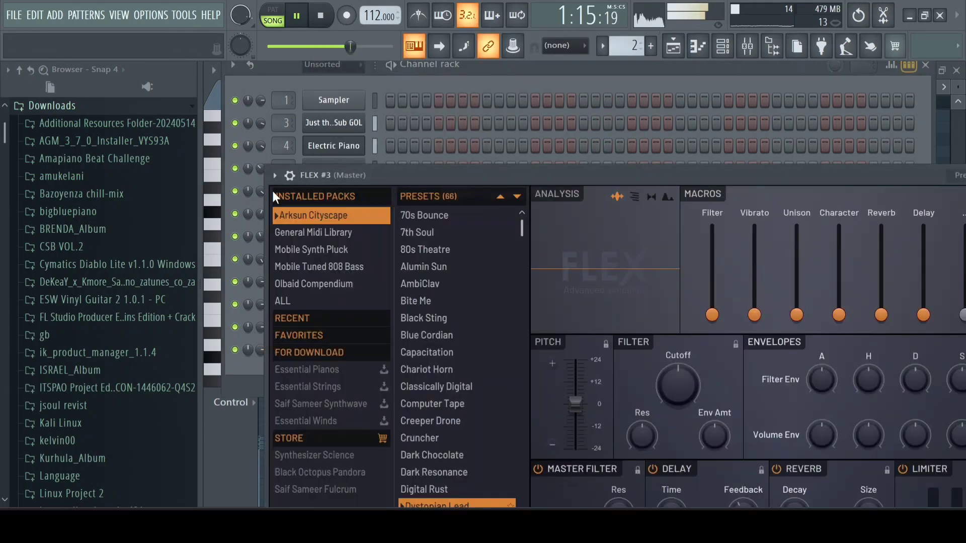
left_click(275, 175)
mouse_move(300, 215)
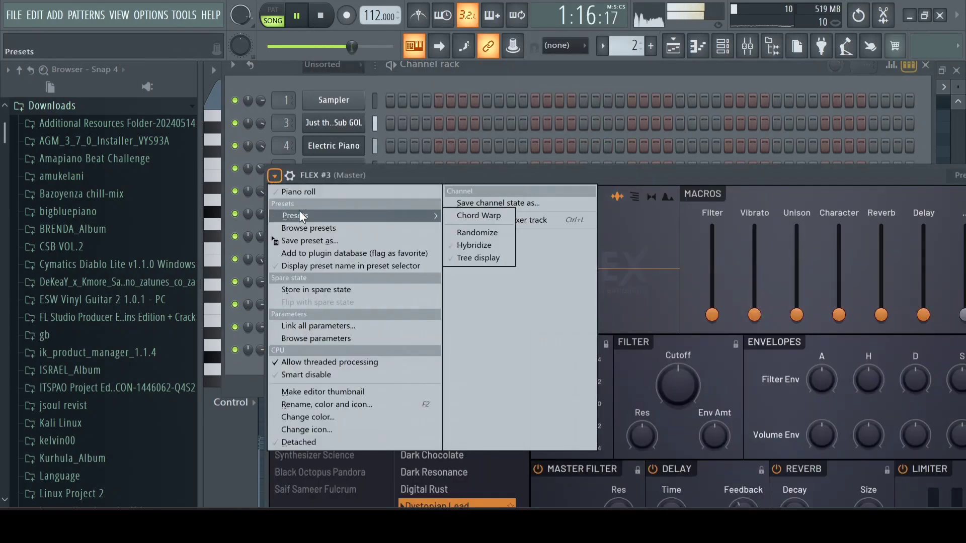
left_click(483, 216)
Return to the playlist, check where the clips end, and replay the song from about bar 36
left_click(673, 46)
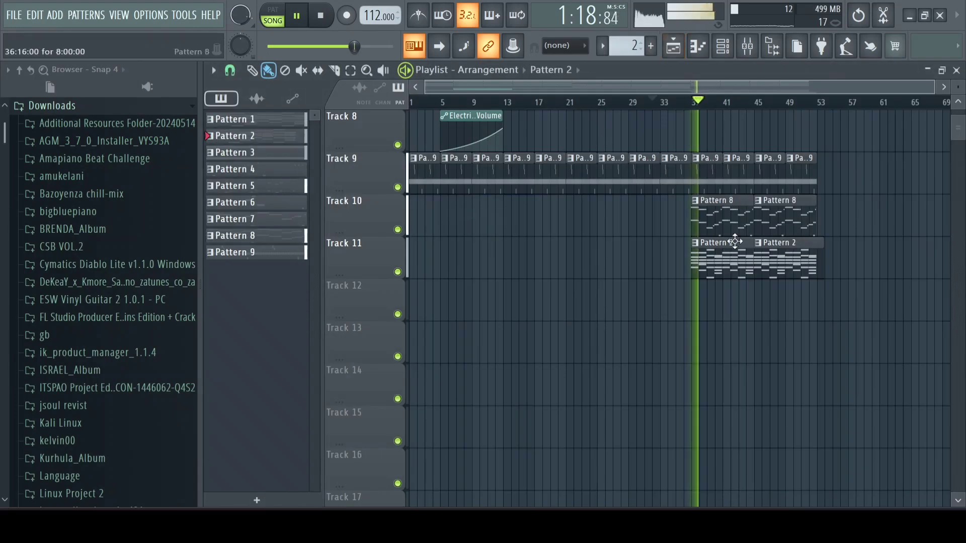
scroll(836, 285, "up", 3)
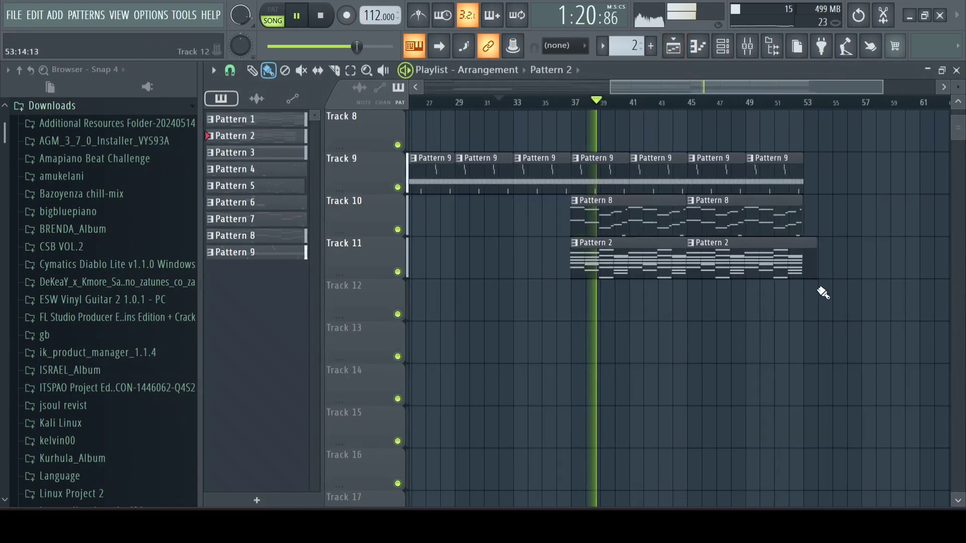
scroll(793, 274, "down", 3)
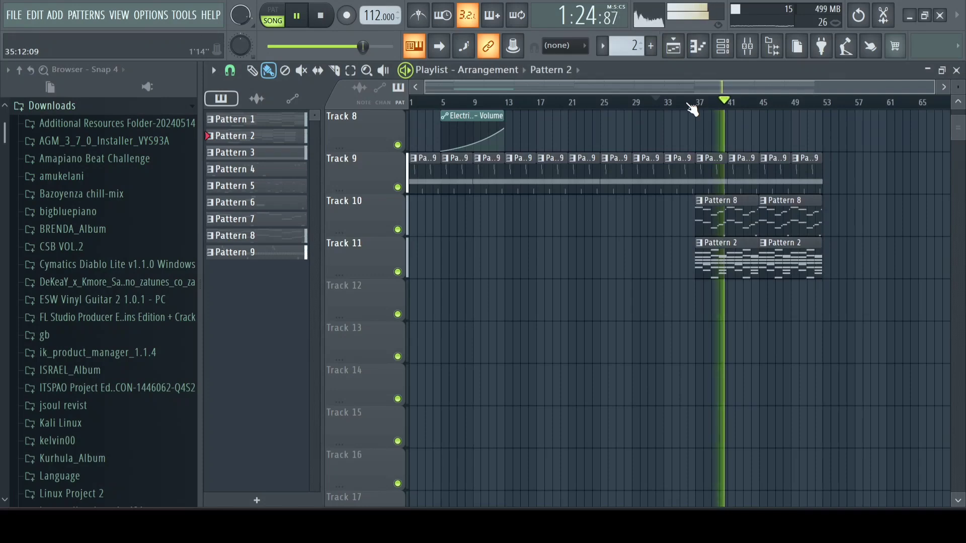
left_click(689, 103)
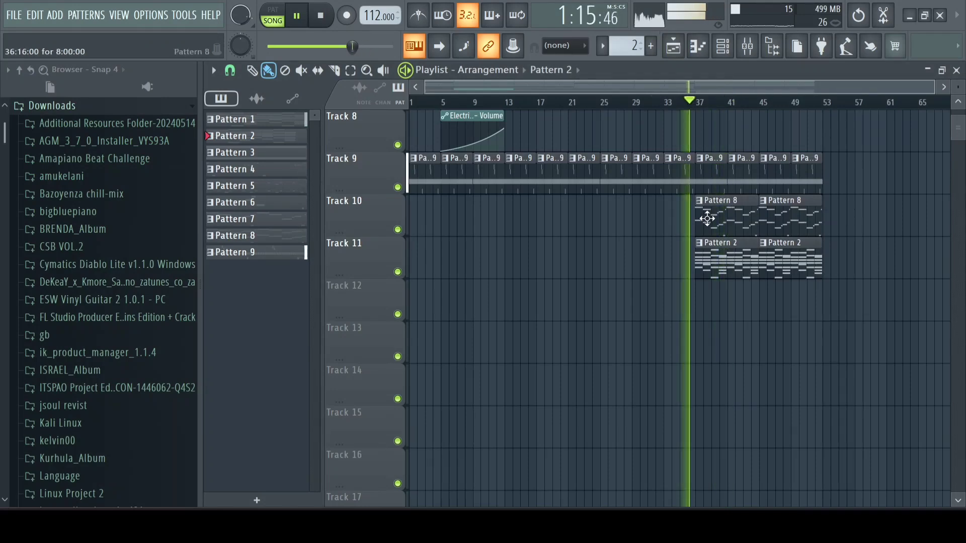
Duplicate the four Pattern 6 clips on Track 6 into bars 37 to 53 and replay from about bar 36
scroll(714, 272, "up", 6)
left_click_drag(719, 317, 577, 293)
key("ctrl+b")
scroll(774, 312, "down", 5)
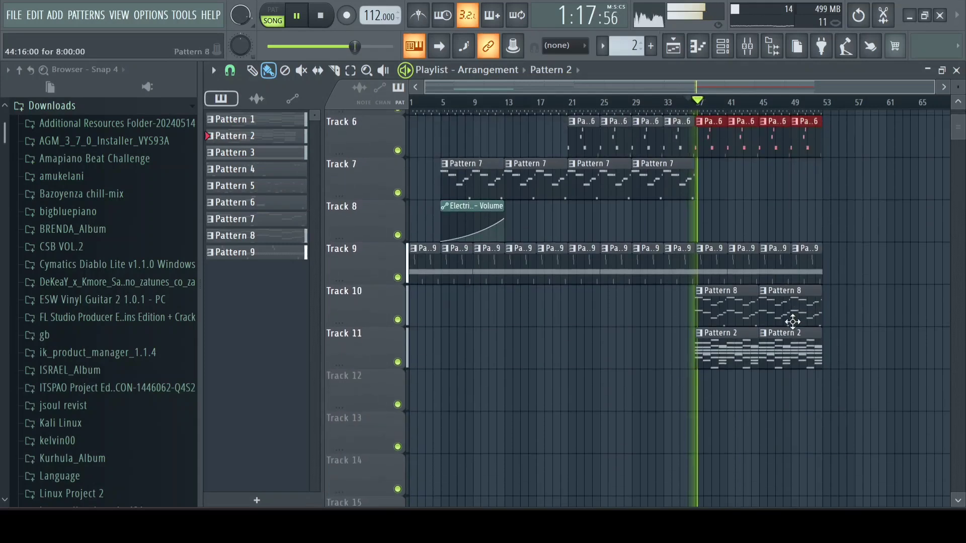
scroll(739, 250, "up", 3)
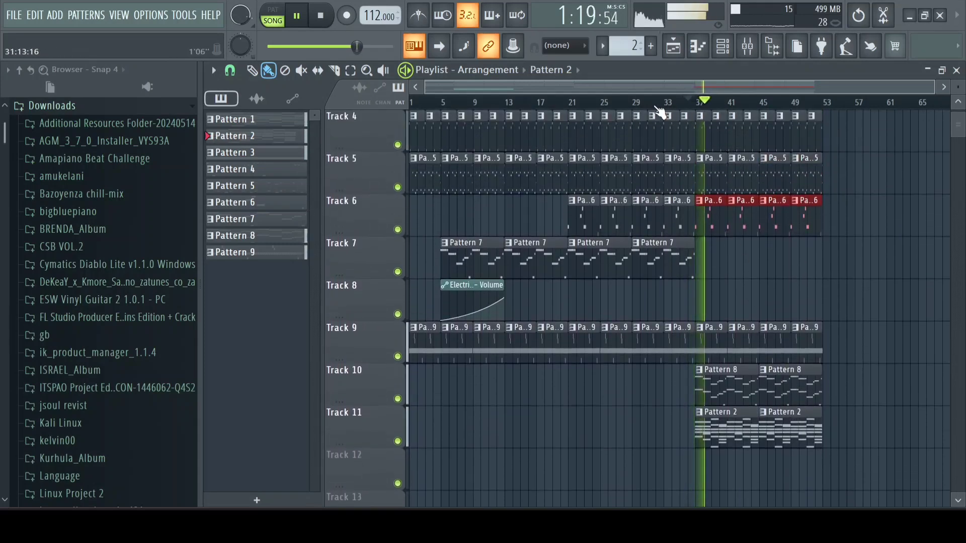
scroll(754, 185, "down", 5)
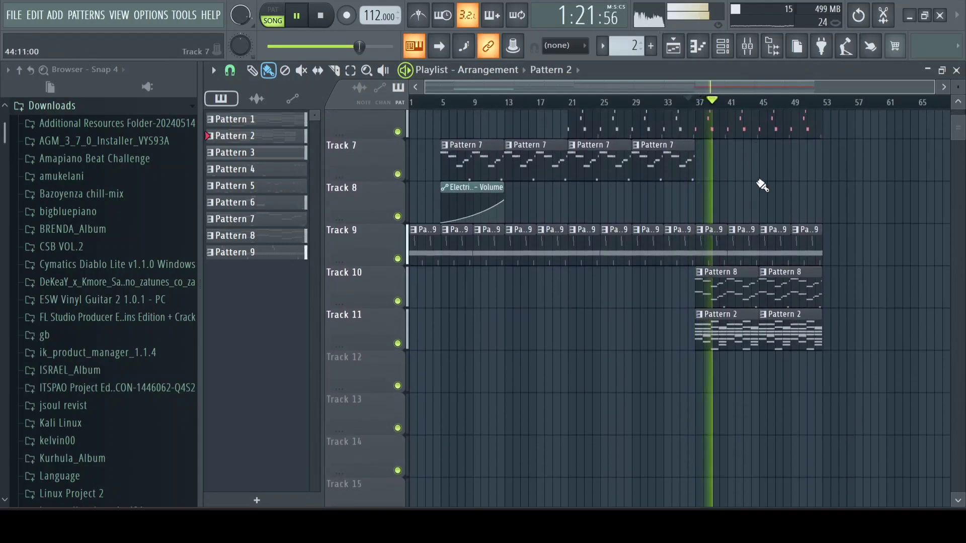
left_click(689, 102)
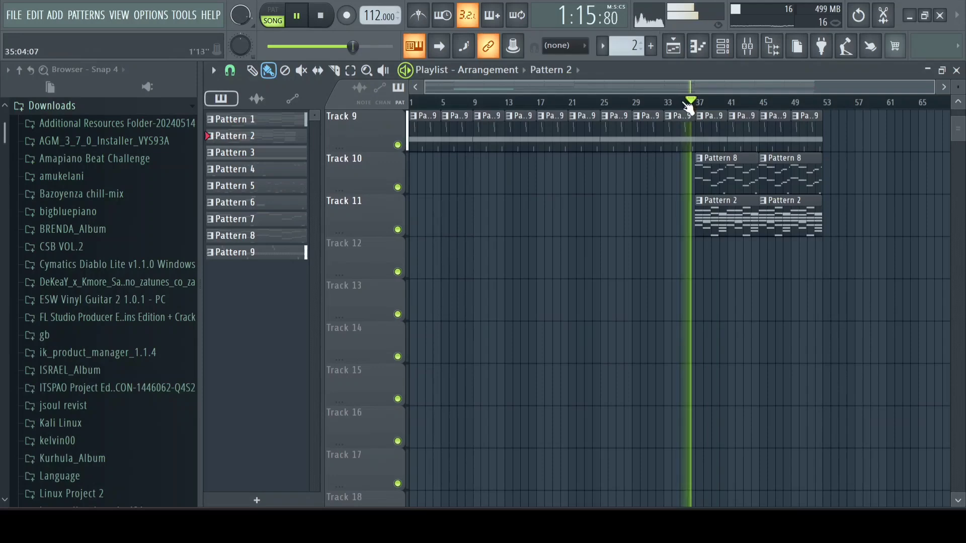
Copy the FL Keys chord notes of Pattern 2 into the Chord Warp channel
left_click(698, 46)
left_click(722, 47)
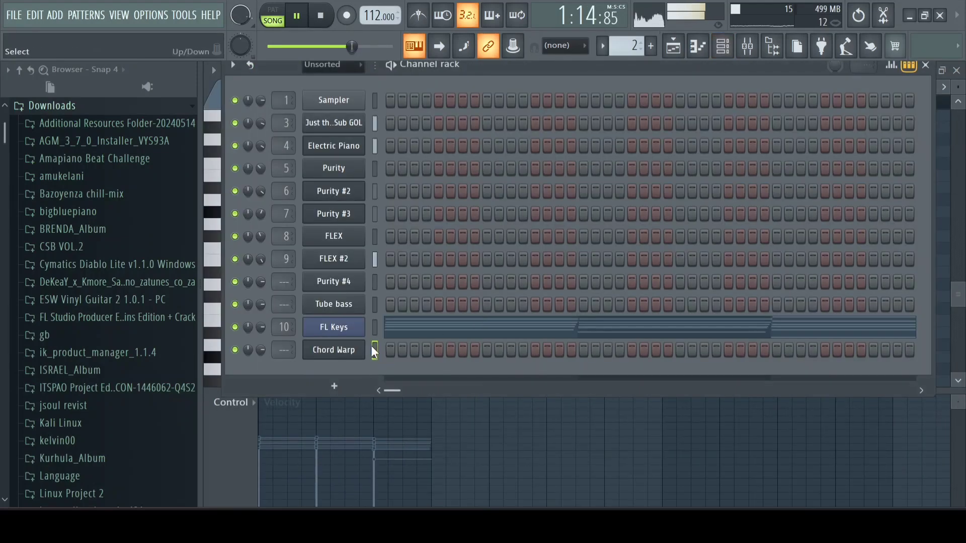
key("ctrl+v")
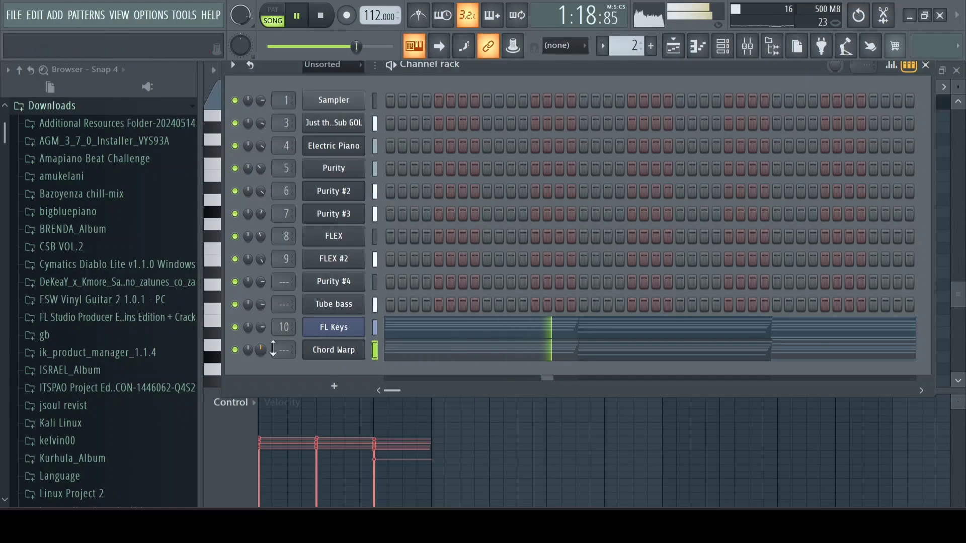
Open the Chord Warp channel's settings and route it to mixer track 11
left_click(336, 355)
left_click(289, 175)
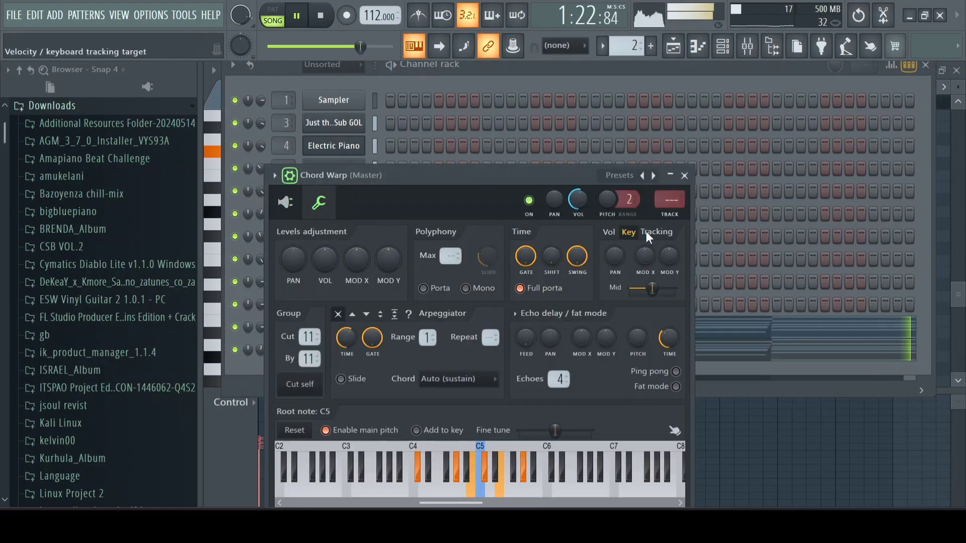
left_click(678, 215)
Add Fruity Reeverb 2 to the Chord Warp track and set its EQ to -6.5 at 90 Hz, -2.6 at 1.5k and 5.0 at 8.0k
left_click(864, 113)
left_click(524, 209)
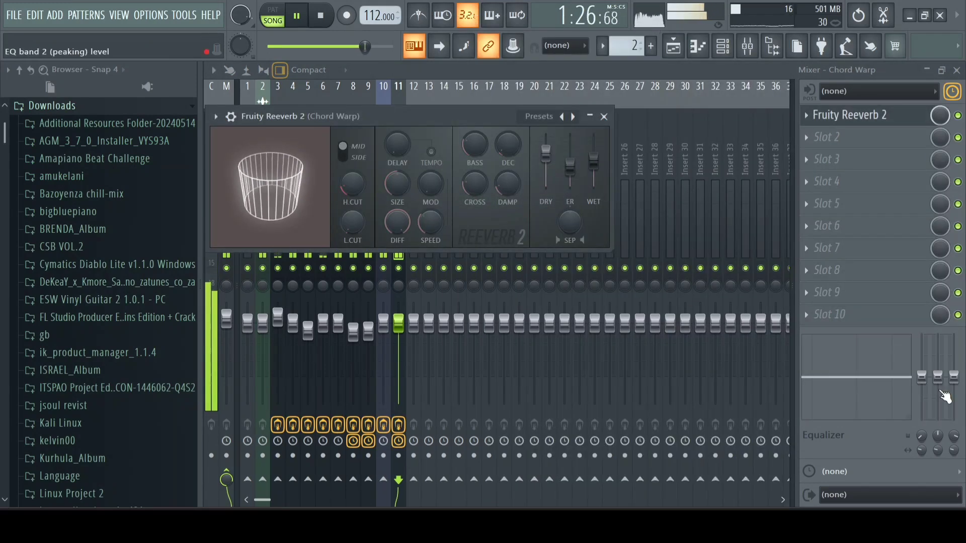
left_click_drag(921, 377, 921, 387)
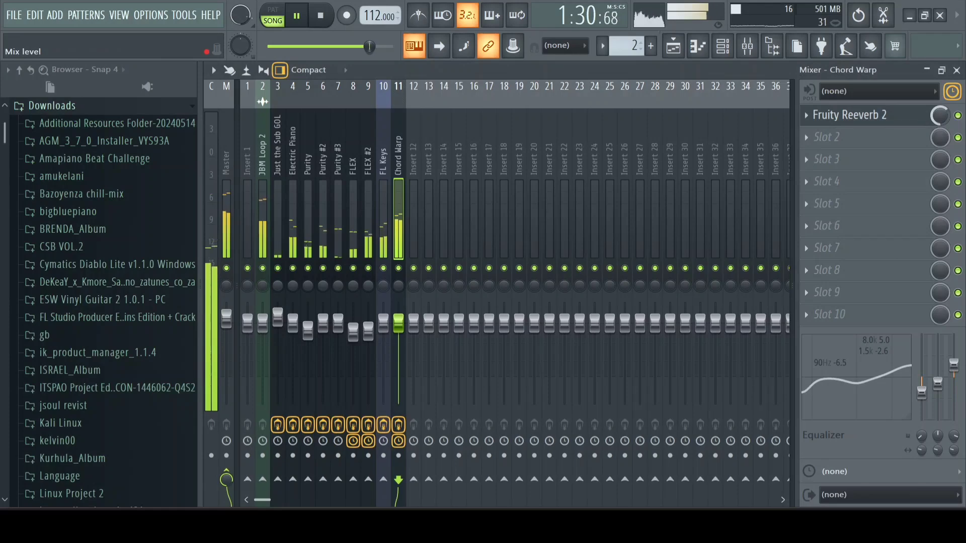
Add Gross Beat to the Chord Warp track with the Repeater preset and Sidechain a volume pattern, then return to the playlist
left_click(893, 147)
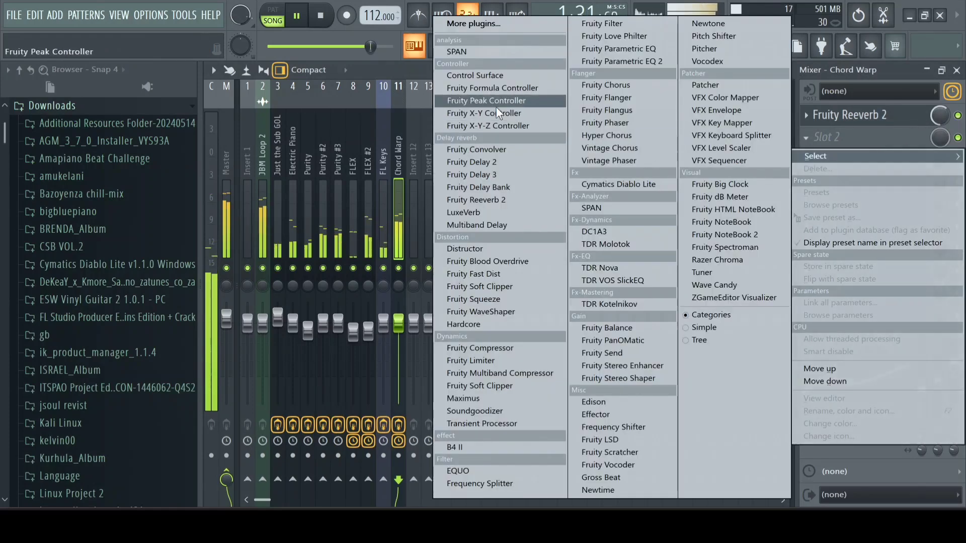
left_click(627, 479)
left_click(235, 136)
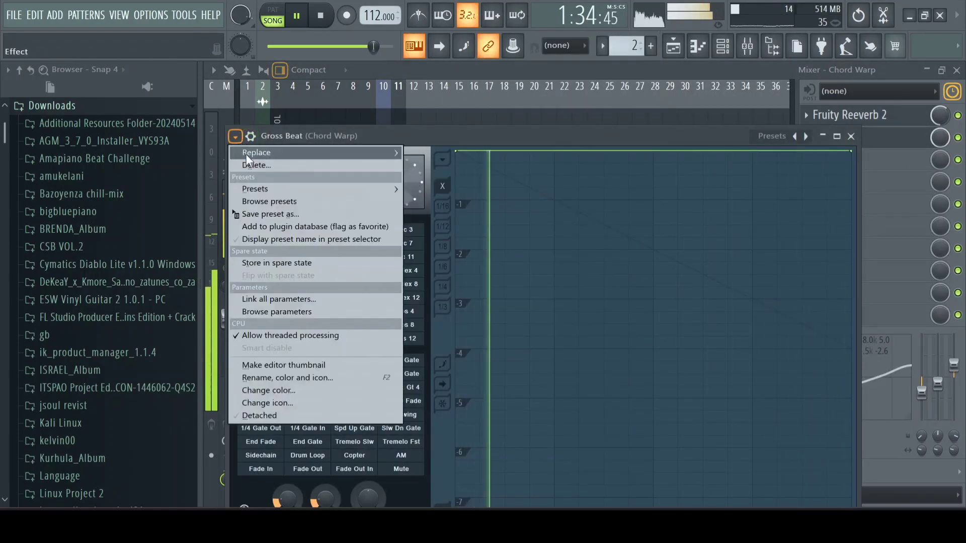
mouse_move(261, 189)
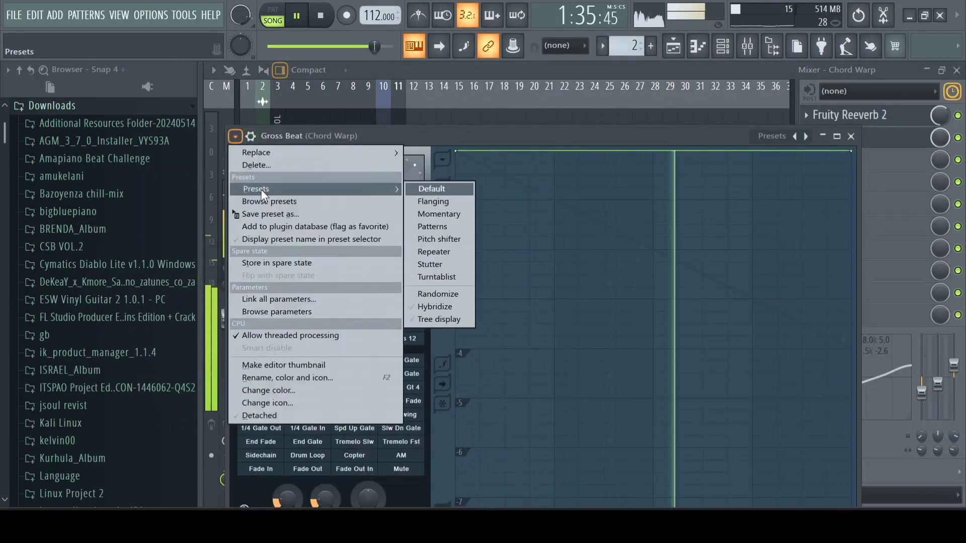
left_click(442, 250)
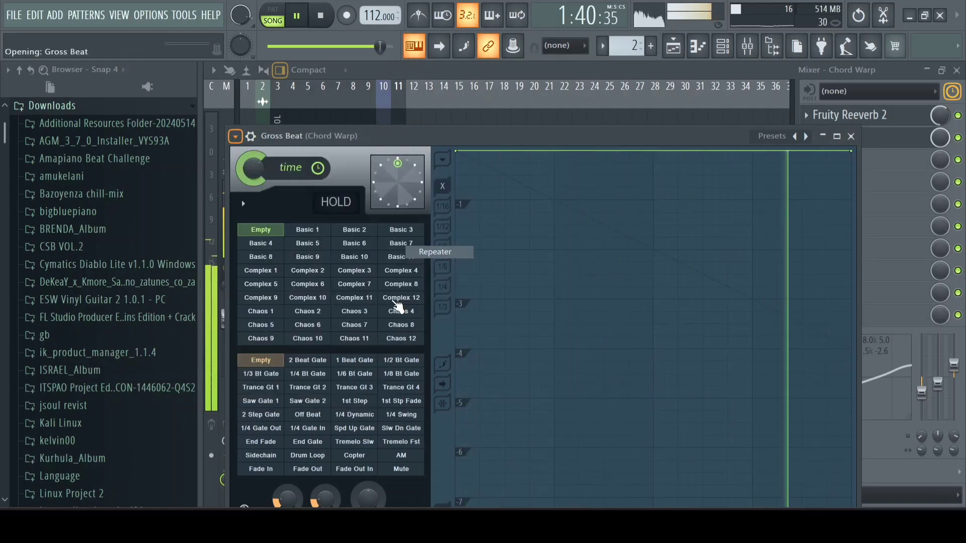
left_click(264, 468)
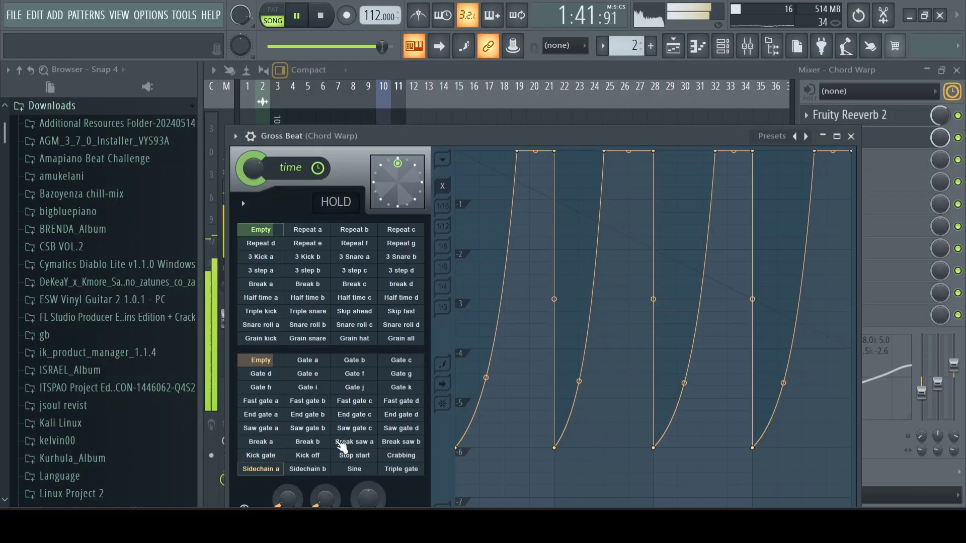
left_click(675, 50)
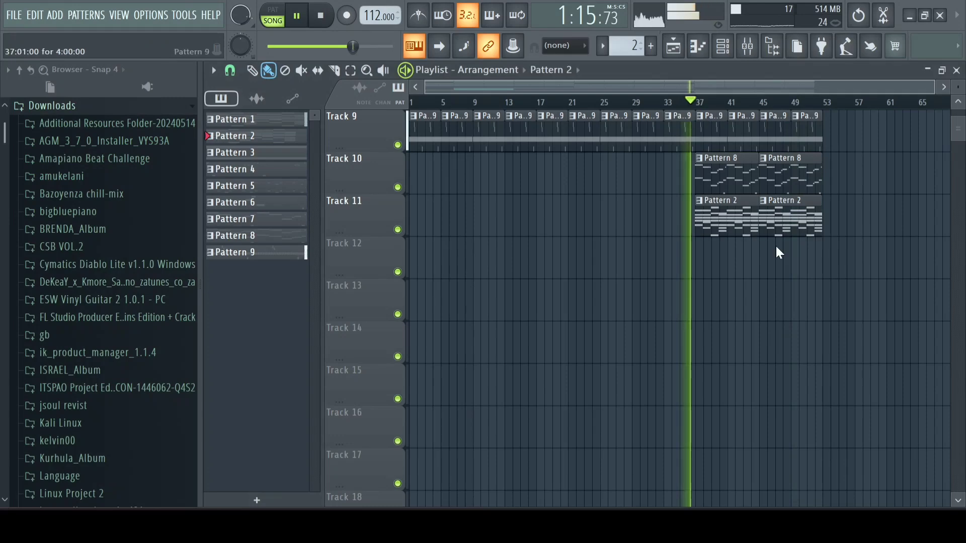
Save the project as Mawhoo in the CSB VOL.2 folder
key("ctrl+shift+s")
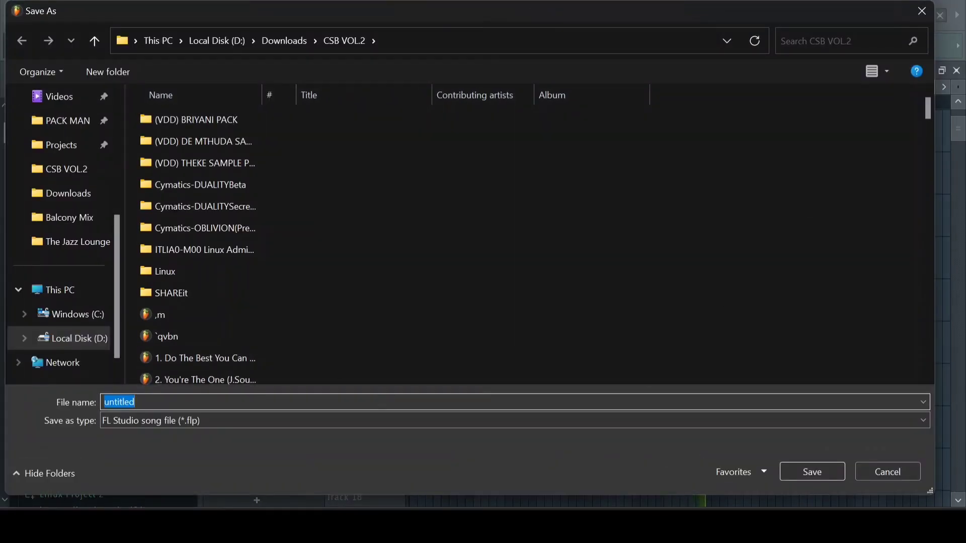
type("M")
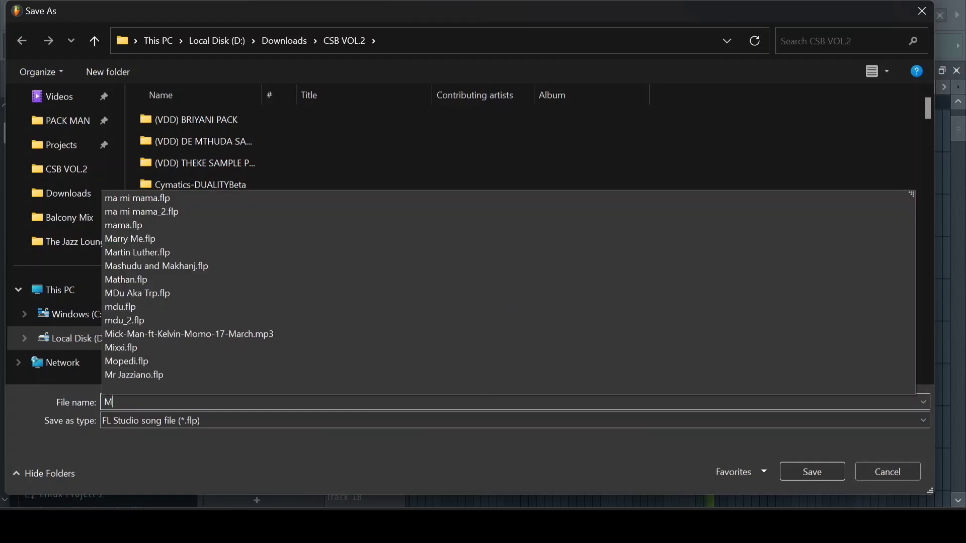
type("awhoo")
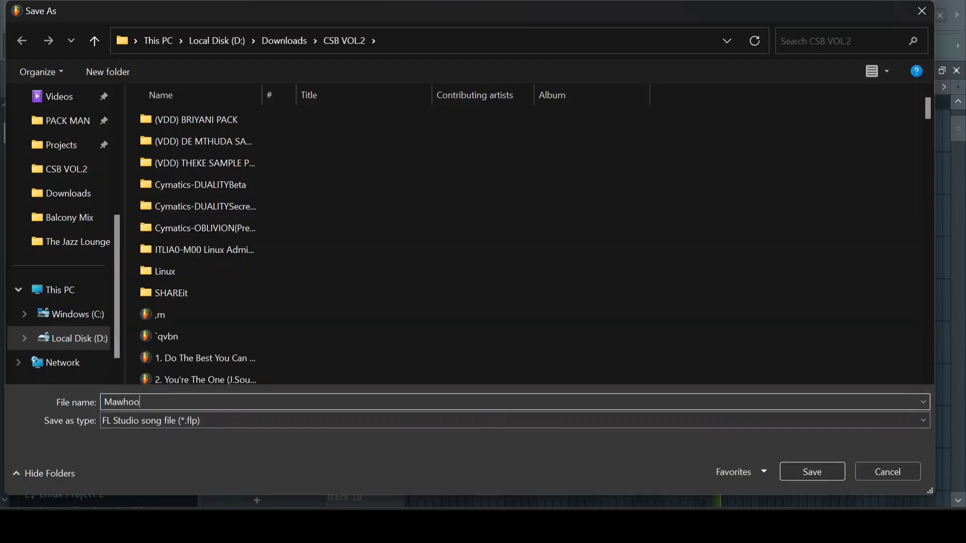
key("Return")
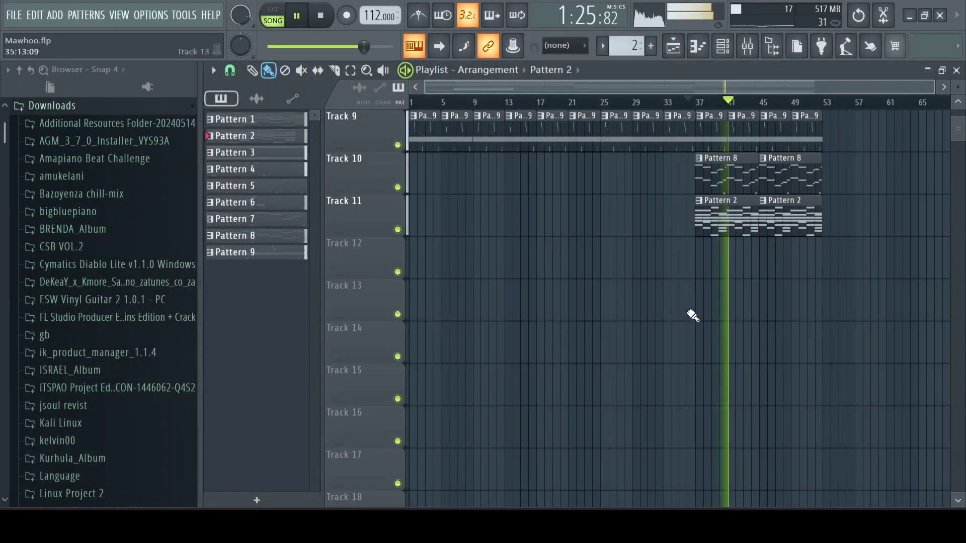
Review all playlist tracks up to bar 53 and replay the song from about bar 20
scroll(692, 319, "up", 6)
scroll(785, 242, "down", 3)
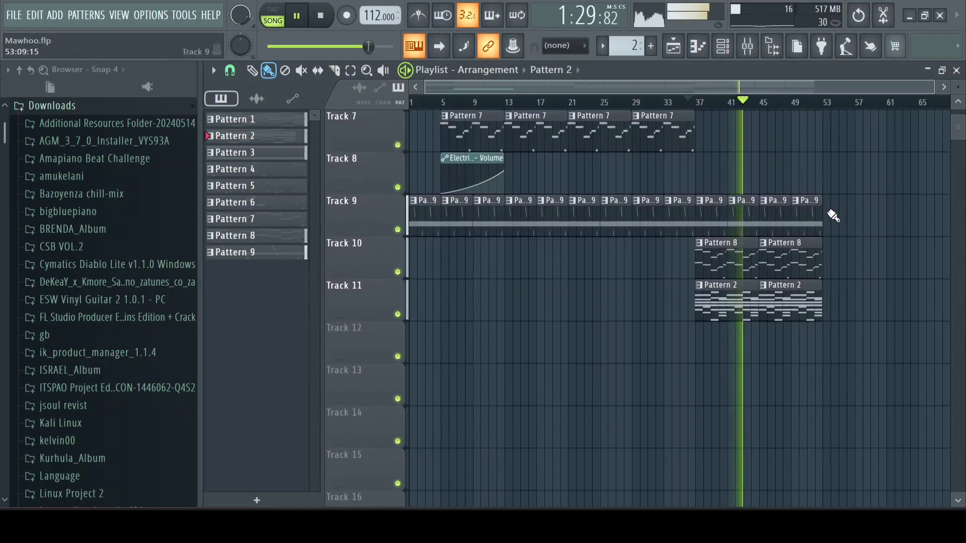
scroll(833, 216, "up", 6)
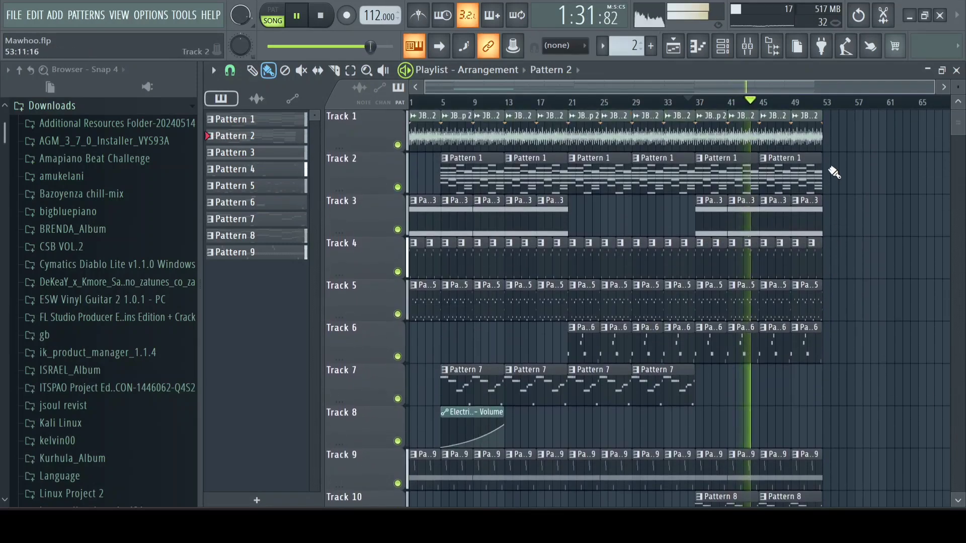
scroll(835, 178, "down", 6)
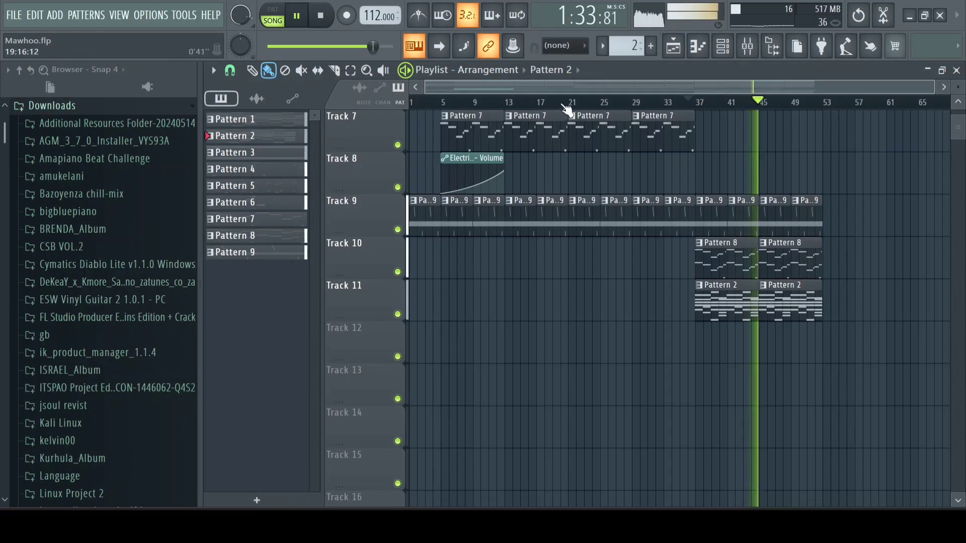
left_click(563, 105)
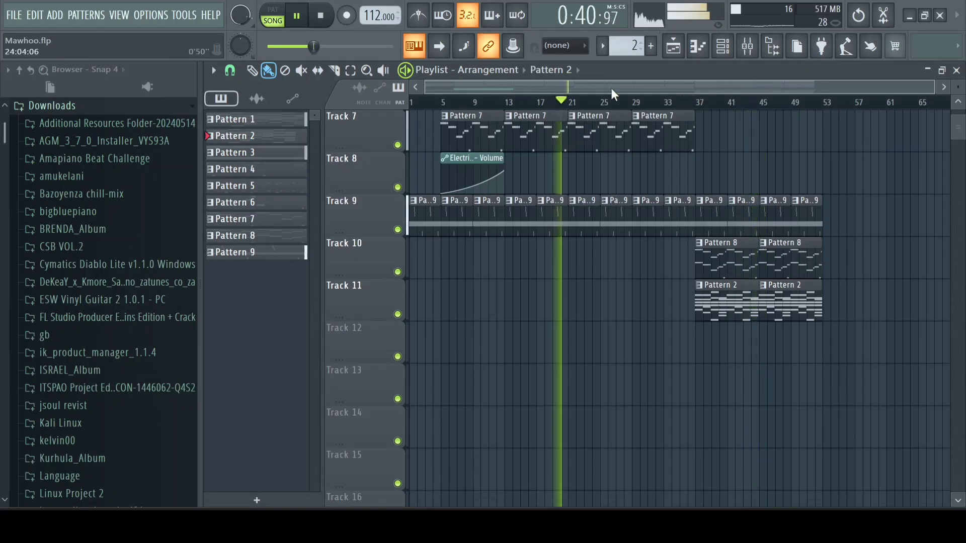
left_click(650, 46)
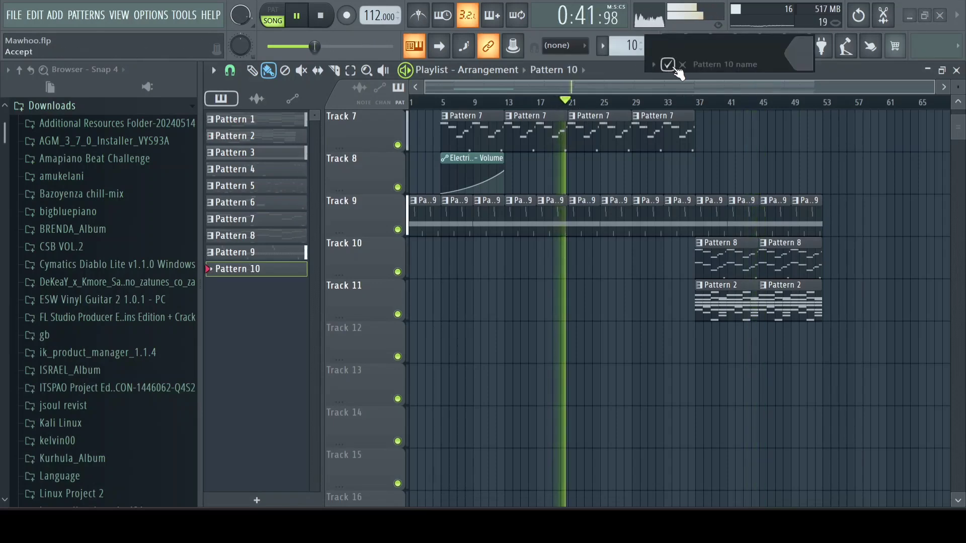
left_click(725, 299)
left_click(700, 348)
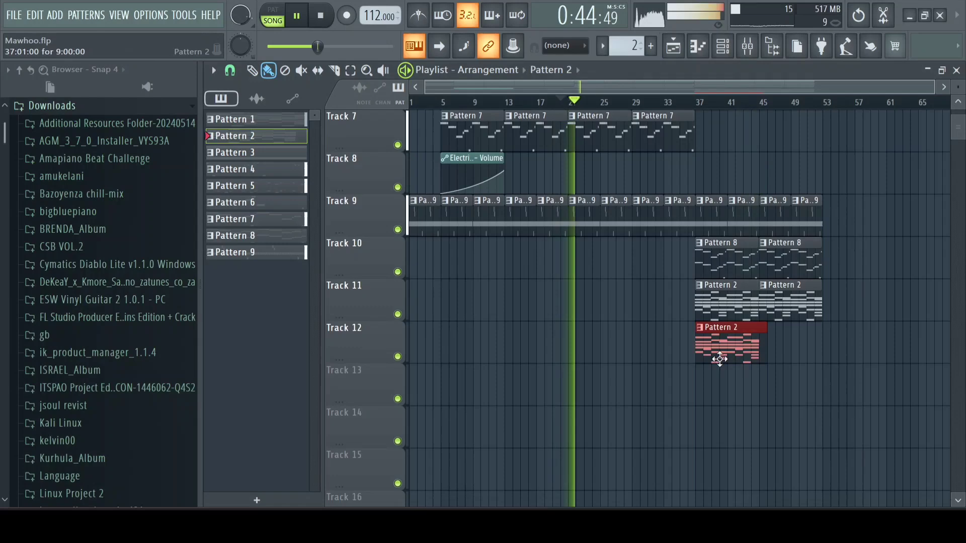
right_click(759, 352)
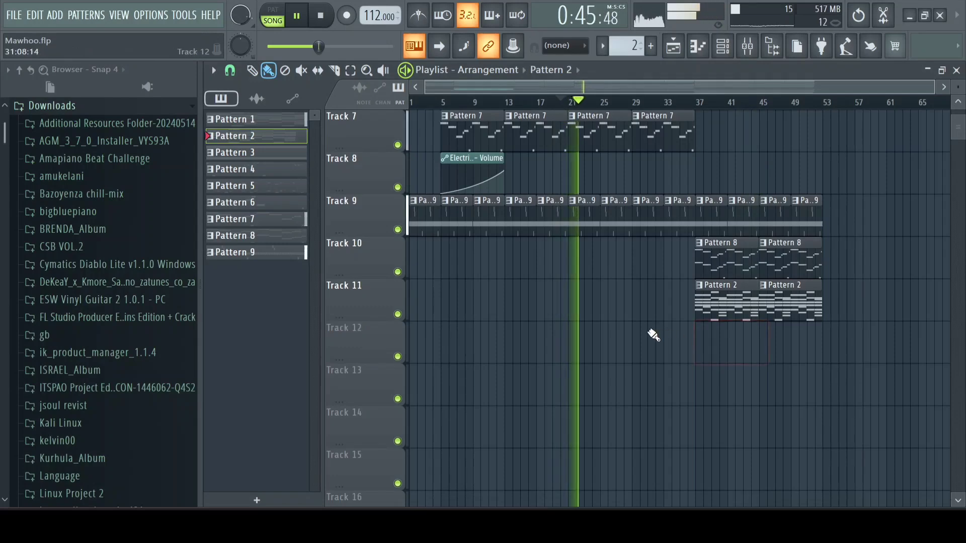
Place a Pattern 2 clip on track 12 at bar 37 and make it unique as Pattern 3
scroll(708, 322, "up", 3)
left_click(704, 336)
scroll(702, 336, "up", 2)
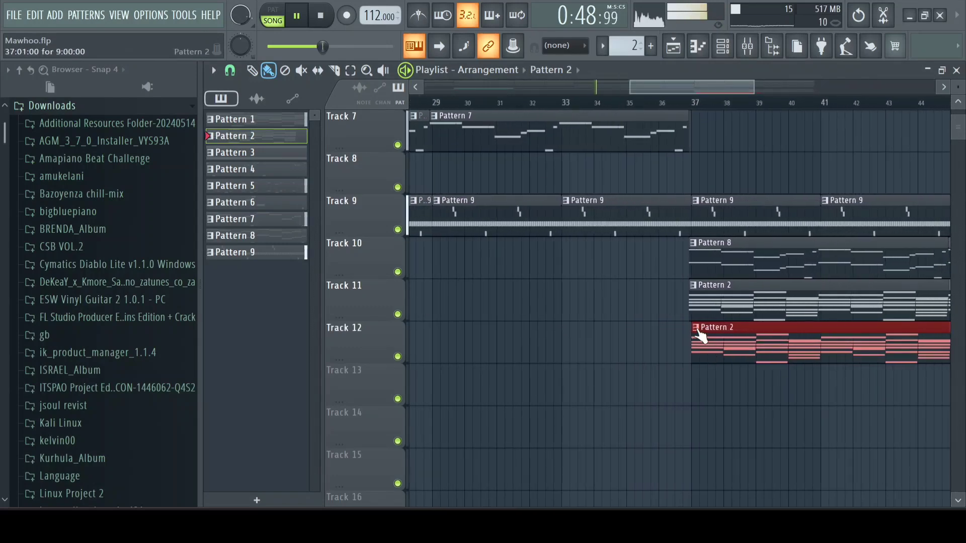
left_click(700, 331)
left_click(733, 404)
scroll(719, 377, "up", 3)
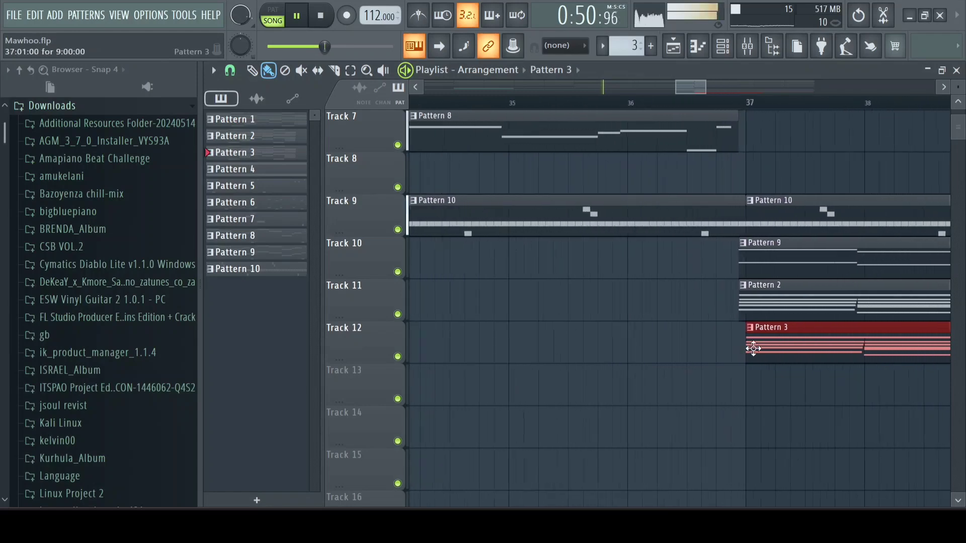
scroll(753, 348, "up", 2)
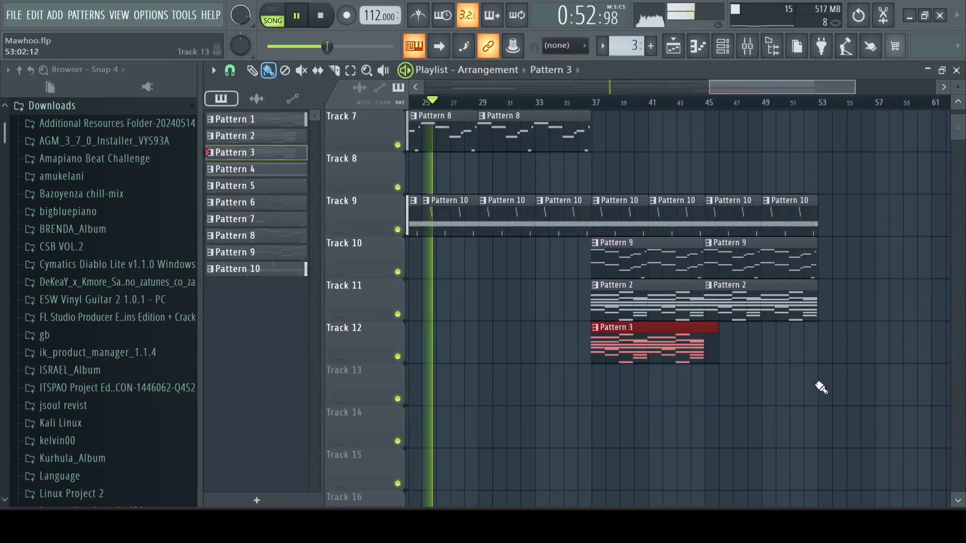
Slice the last FL Keys chord of Pattern 3 at bar 9, delete the overhanging ends and return to the playlist
double_click(568, 362)
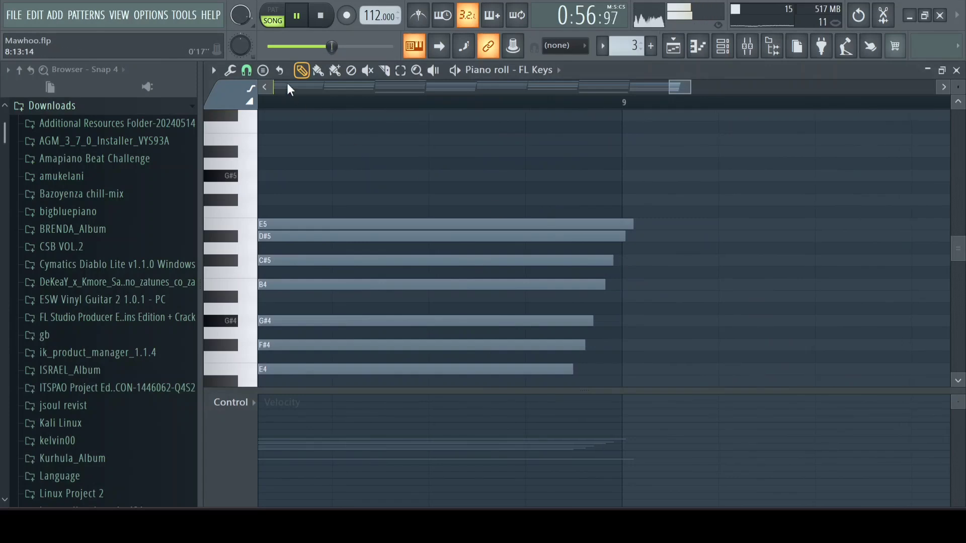
left_click(385, 70)
left_click_drag(626, 207, 627, 268)
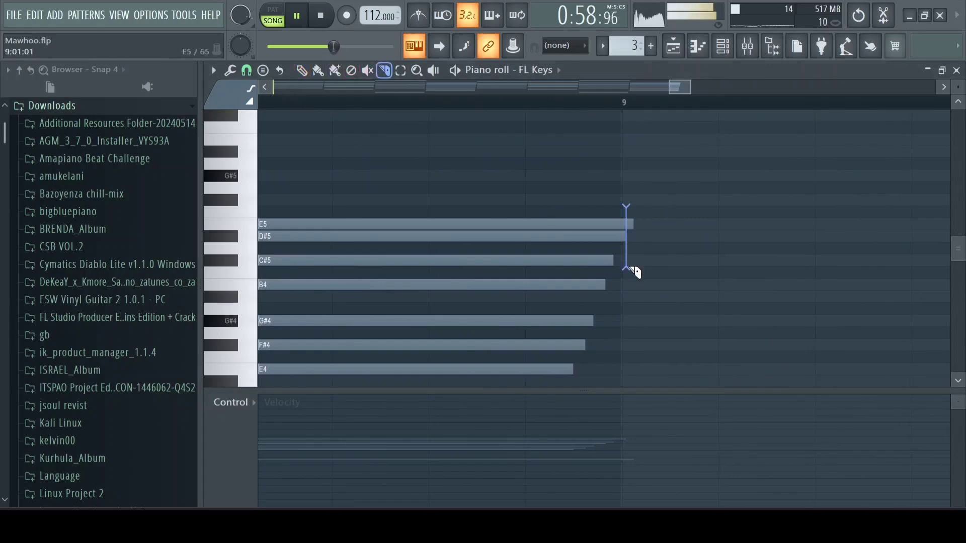
left_click_drag(622, 204, 625, 227)
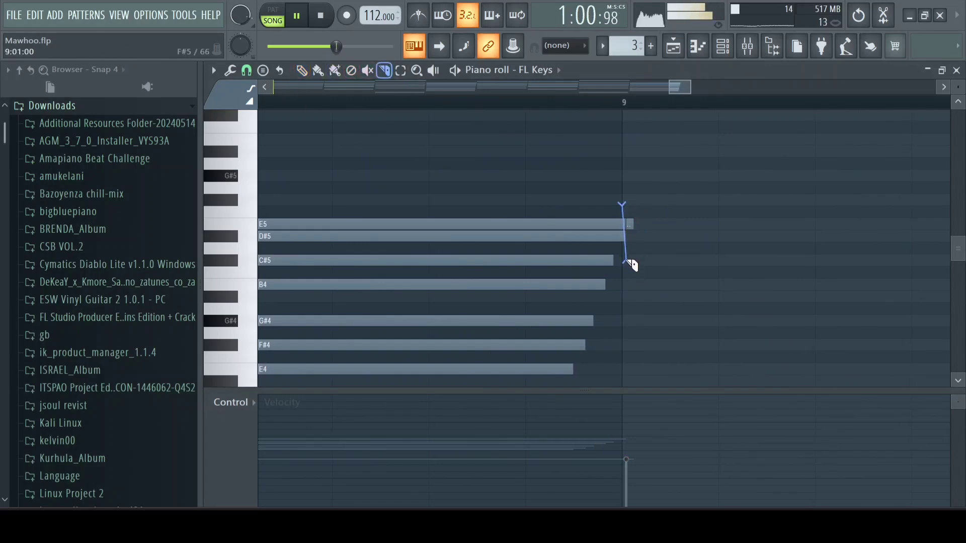
left_click_drag(632, 265, 627, 272)
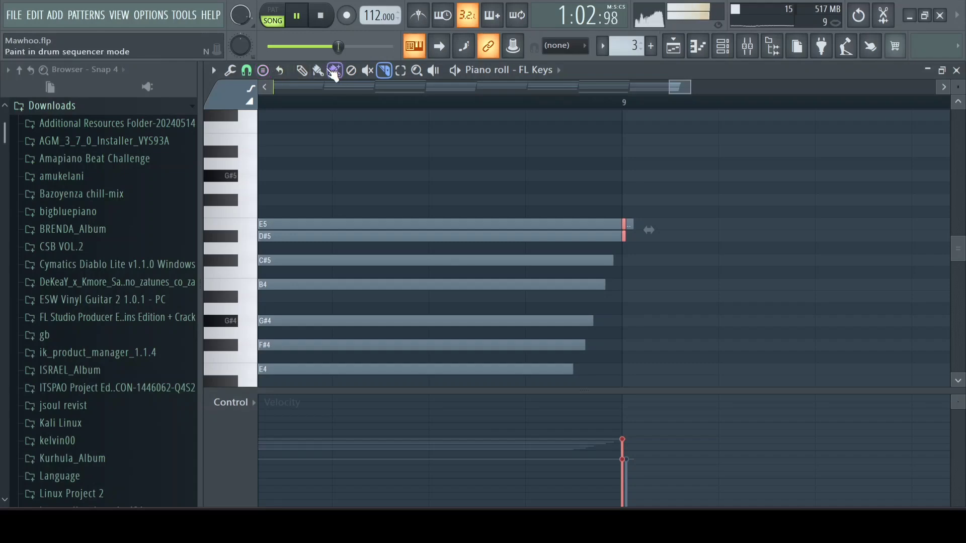
left_click(318, 70)
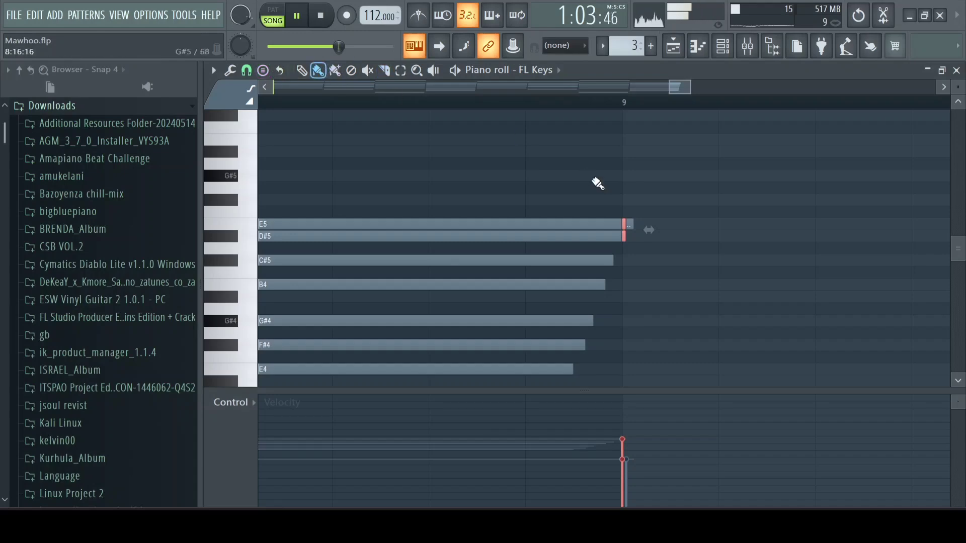
right_click(626, 226)
left_click(673, 46)
scroll(754, 352, "down", 4)
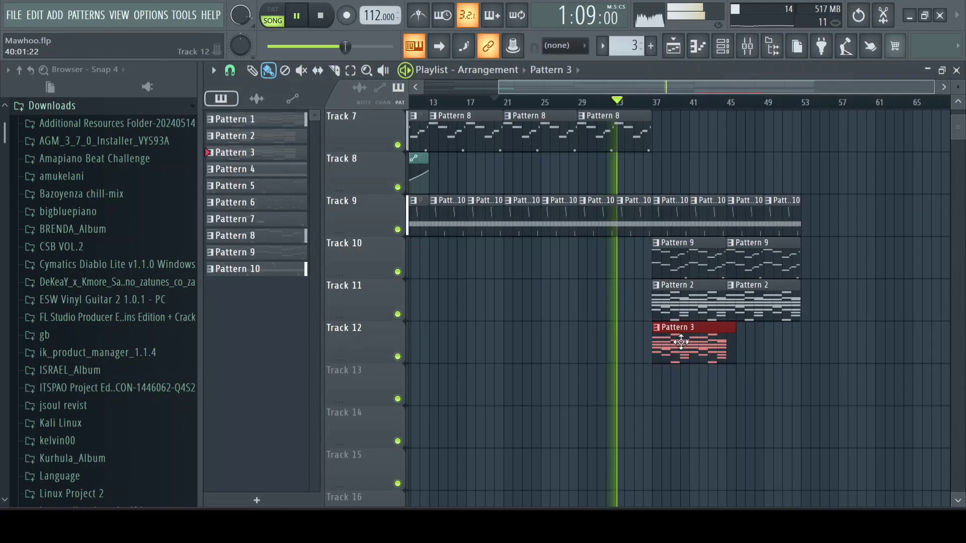
Examine the end of Pattern 3's last chord in both the FL Keys and Chord Warp parts
double_click(681, 342)
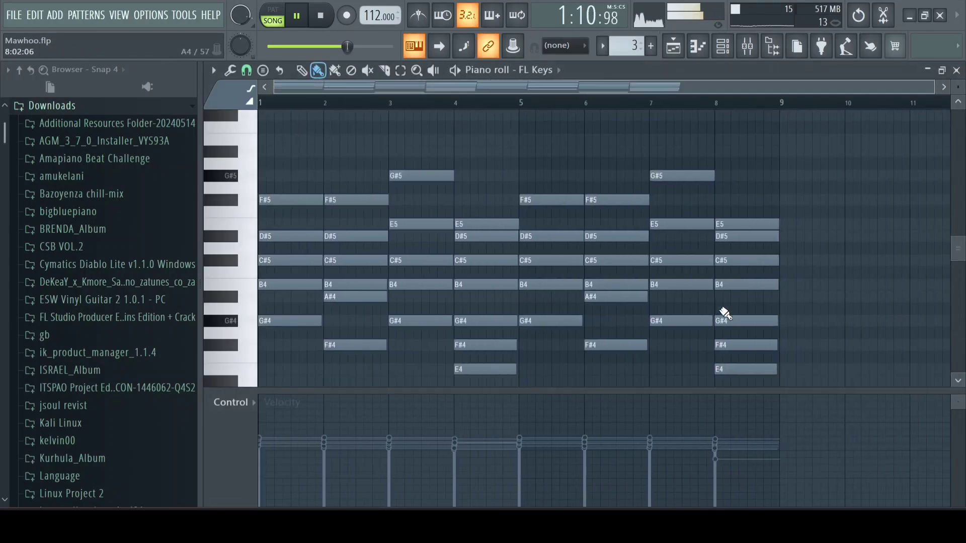
scroll(705, 317, "up", 6)
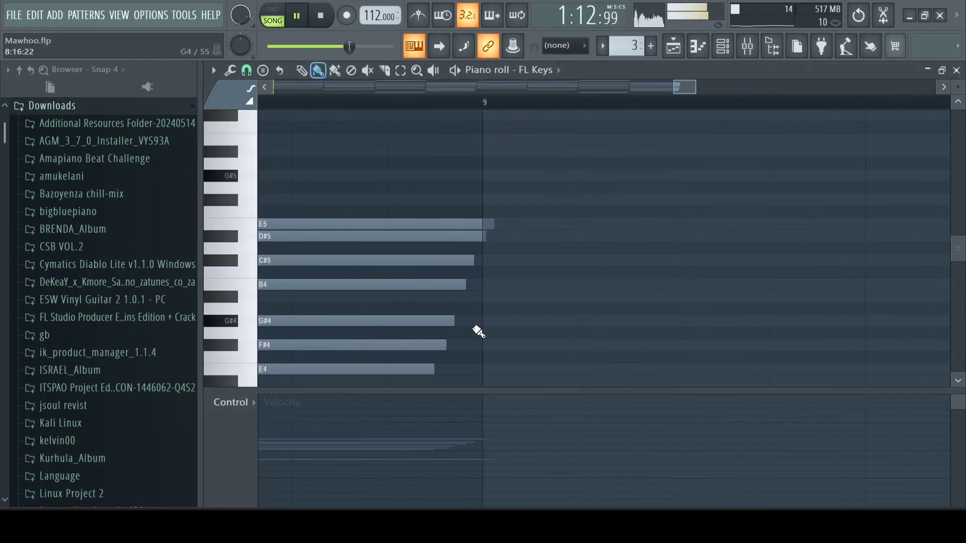
key("space")
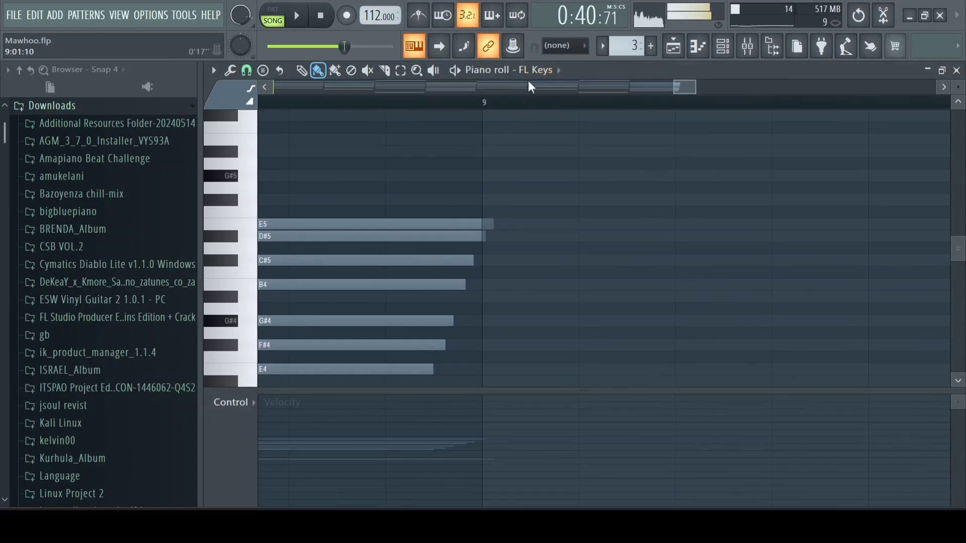
scroll(536, 72, "down", 1)
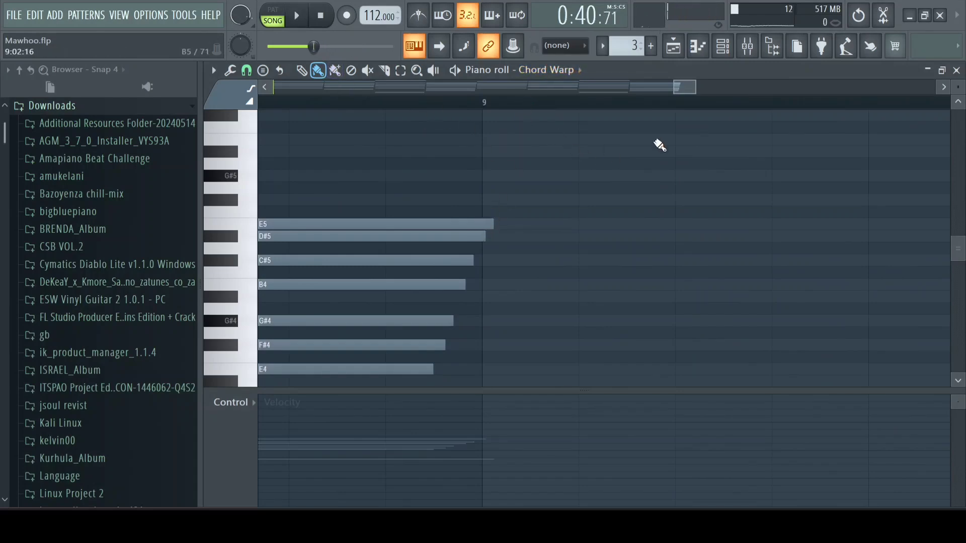
left_click(673, 46)
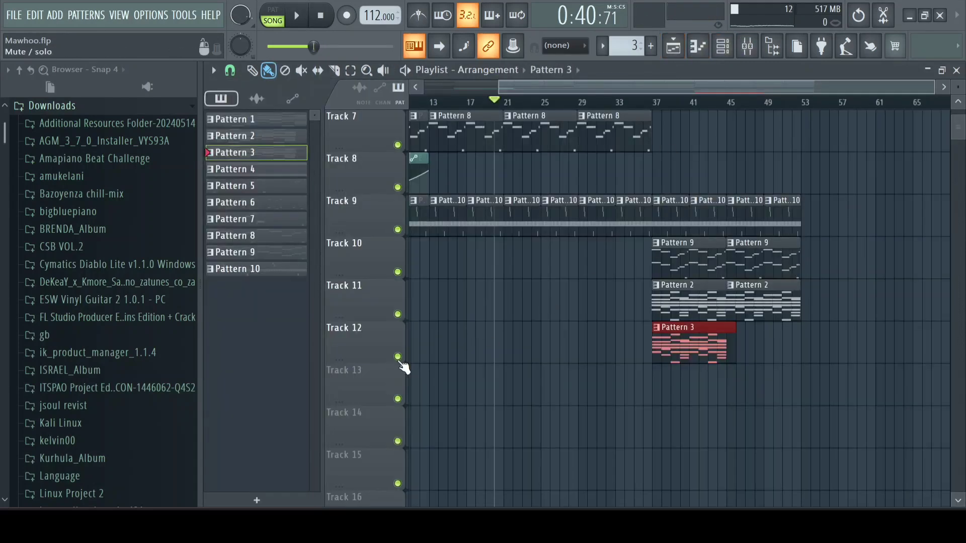
Mute track 12 and play the song from about bar 36
left_click(398, 358)
key("space")
left_click(643, 102)
Add a new Purity instrument, load its ST Mid Strings preset and stop playback
double_click(662, 340)
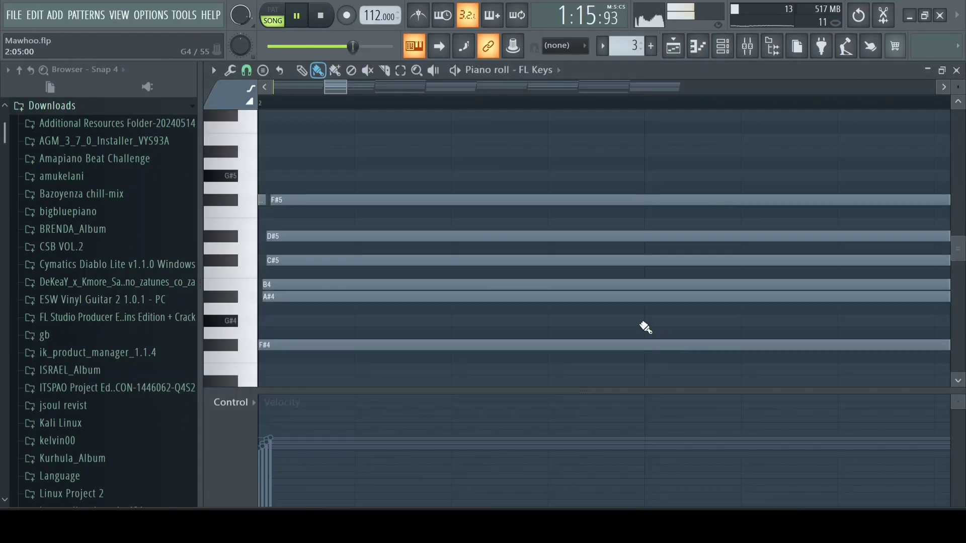
left_click(722, 46)
left_click(347, 389)
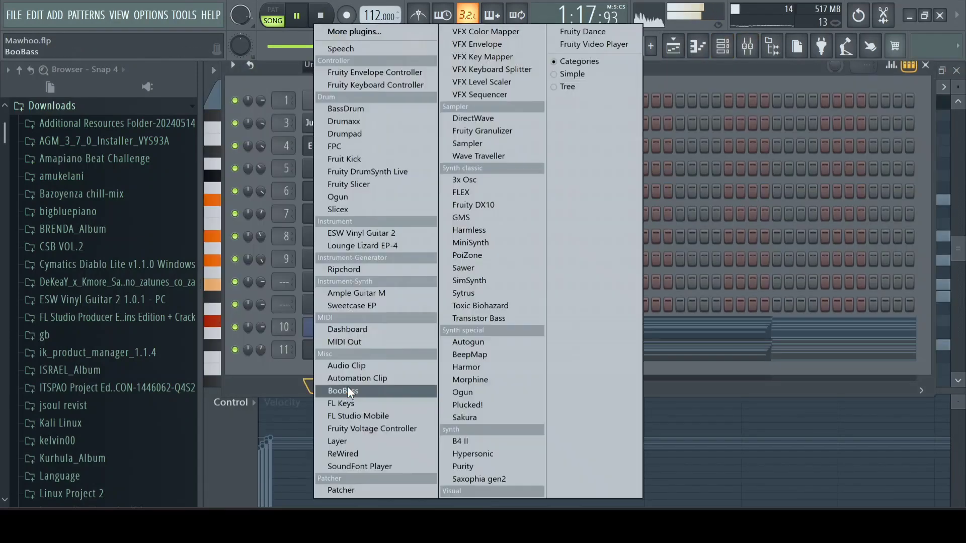
left_click(493, 466)
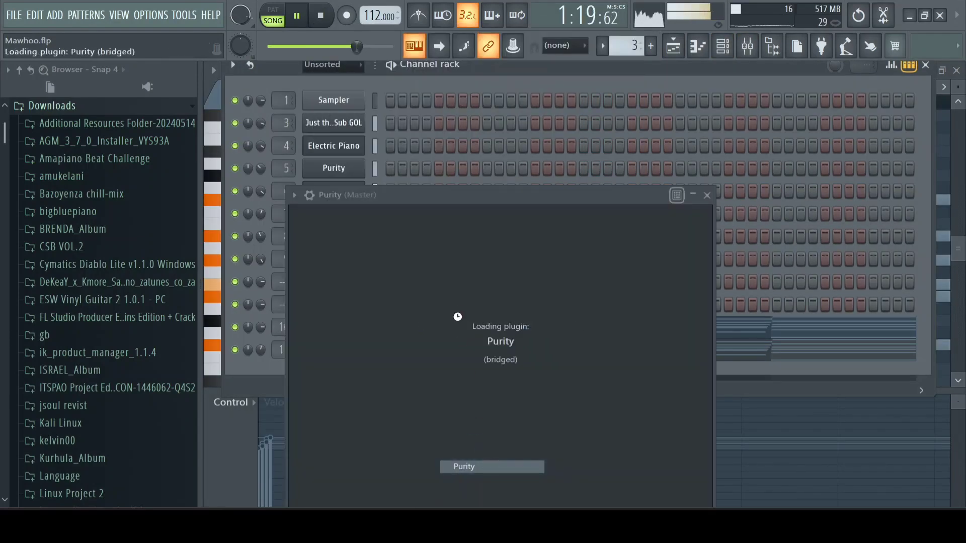
left_click(532, 410)
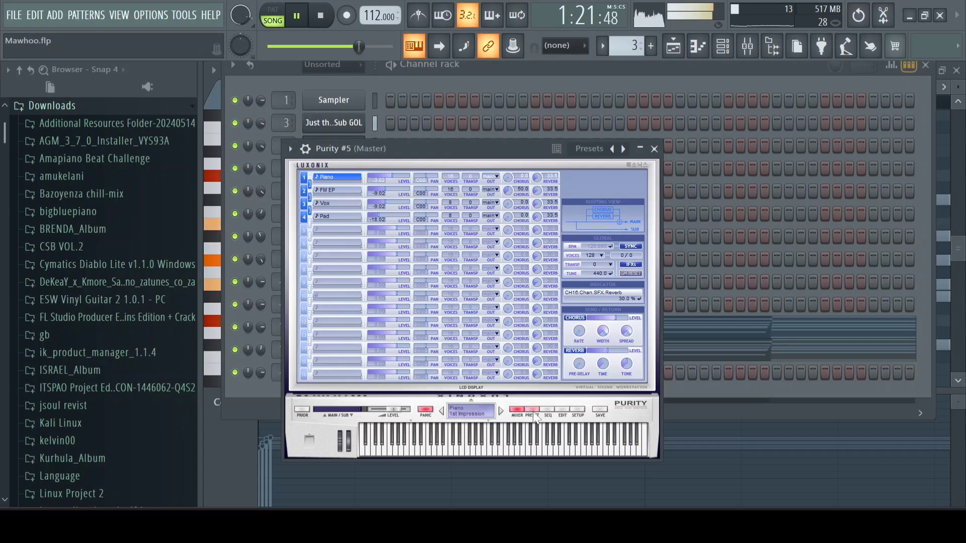
left_click(629, 261)
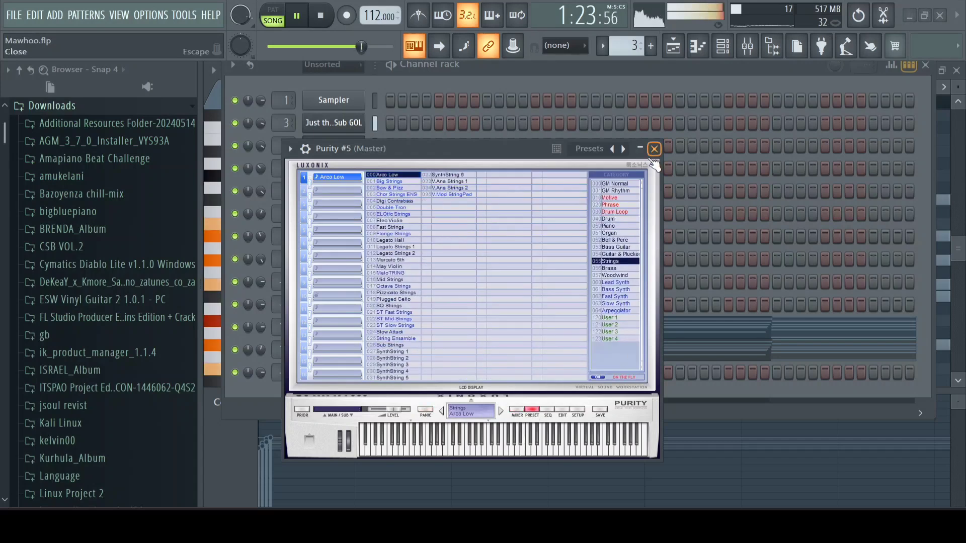
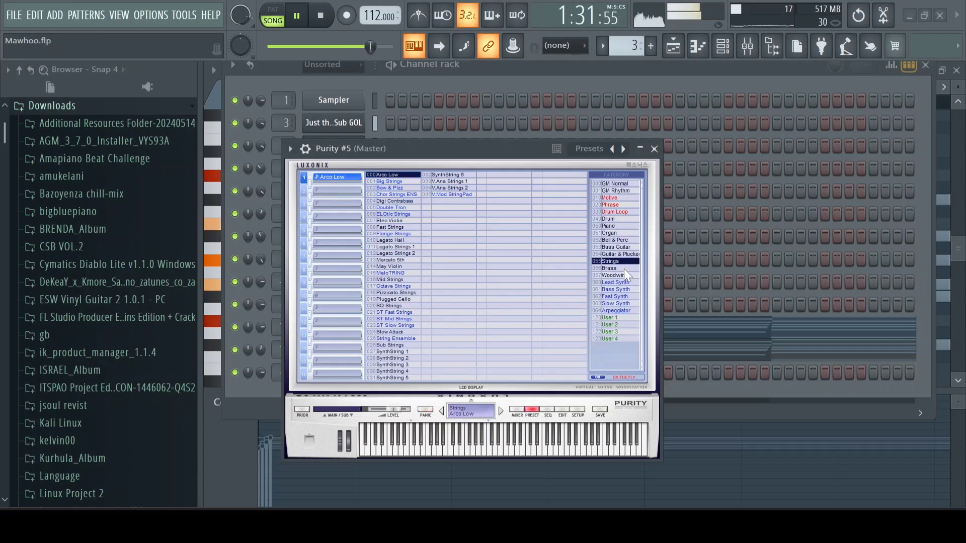
left_click(403, 319)
left_click(654, 149)
key("space")
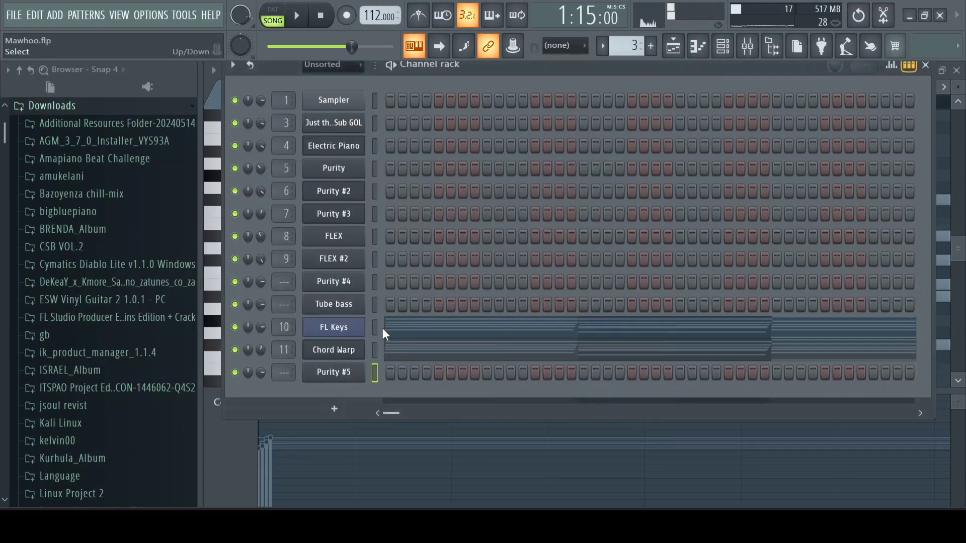
Cut the FL Keys and Chord Warp notes from Pattern 3 and paste the chords into Purity #5
left_click(376, 328)
key("ctrl+x")
left_click(376, 345)
key("ctrl+x")
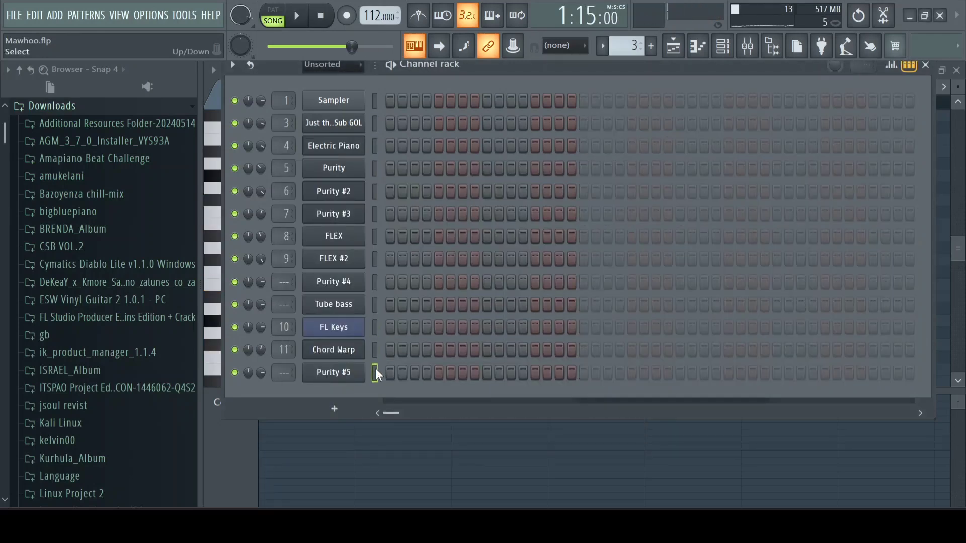
left_click(375, 370)
key("ctrl+v")
Route the Purity #5 channel to mixer track 12
left_click(330, 373)
left_click(305, 149)
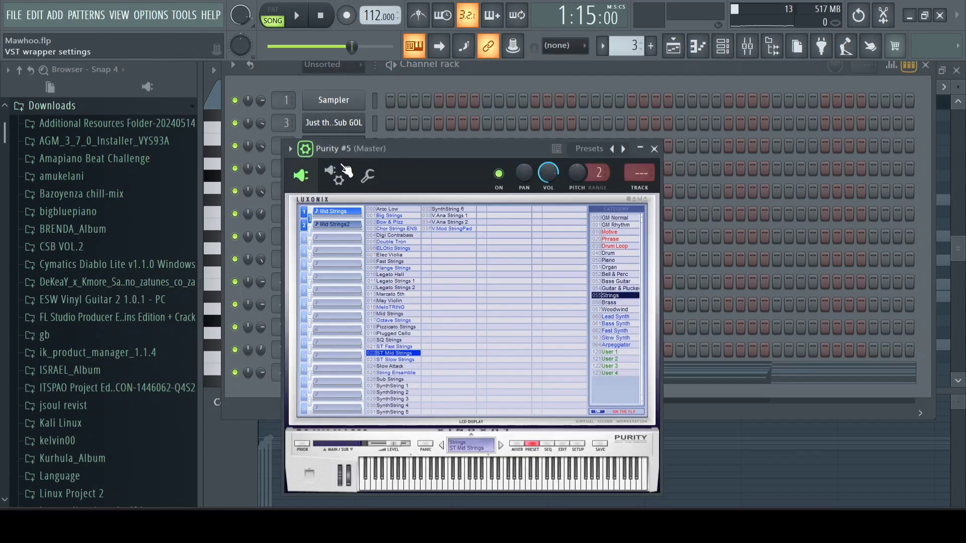
left_click(367, 177)
left_click(679, 189)
Add Fruity Reeverb 2 to the Purity #5 mixer track and adjust its dry, wet and stereo separation settings
left_click(835, 118)
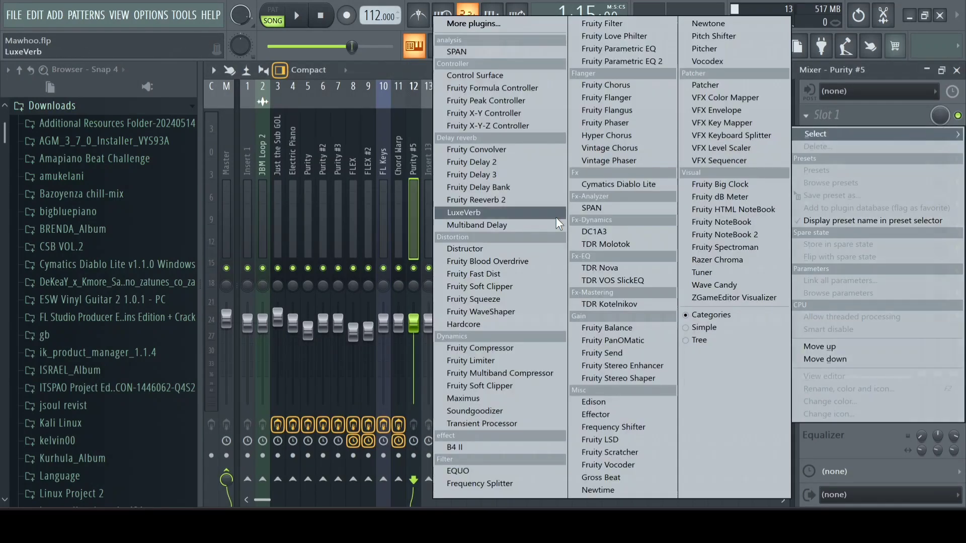
left_click(553, 200)
left_click_drag(633, 207, 633, 205)
mouse_move(584, 186)
left_mouse_down()
mouse_move(633, 202)
mouse_move(585, 192)
left_mouse_up()
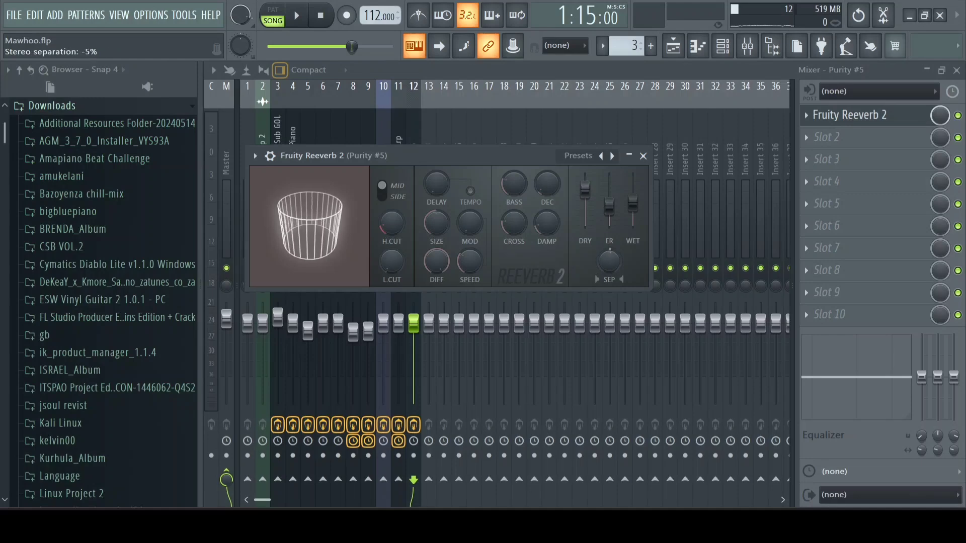
left_click(643, 155)
left_click(891, 142)
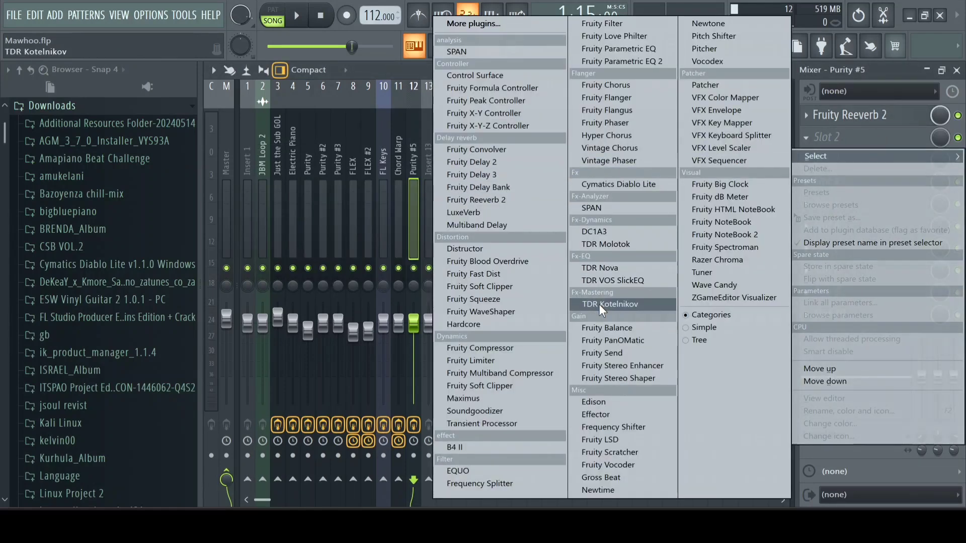
left_click(817, 117)
Play the song with track 12 unmuted and check the Purity #5 notes in Pattern 3
key("space")
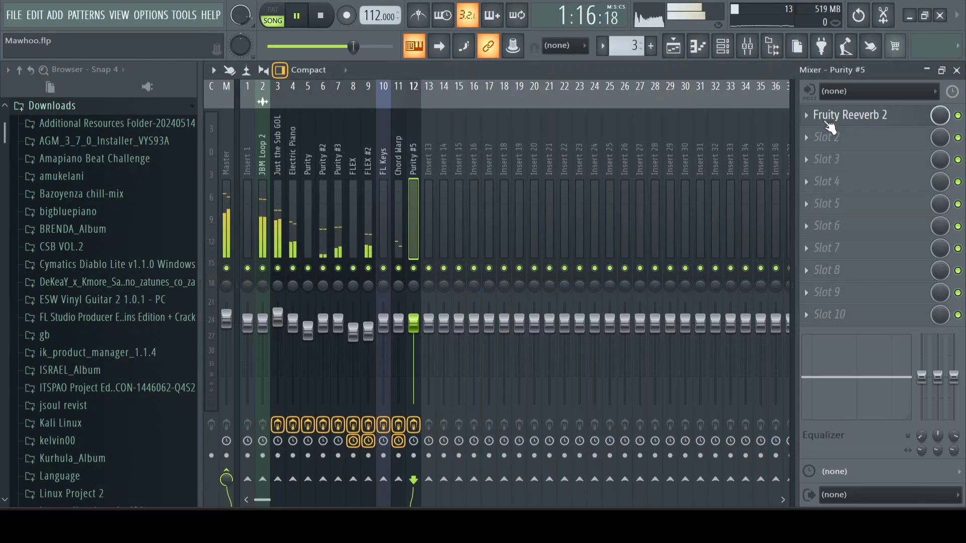
left_click(673, 46)
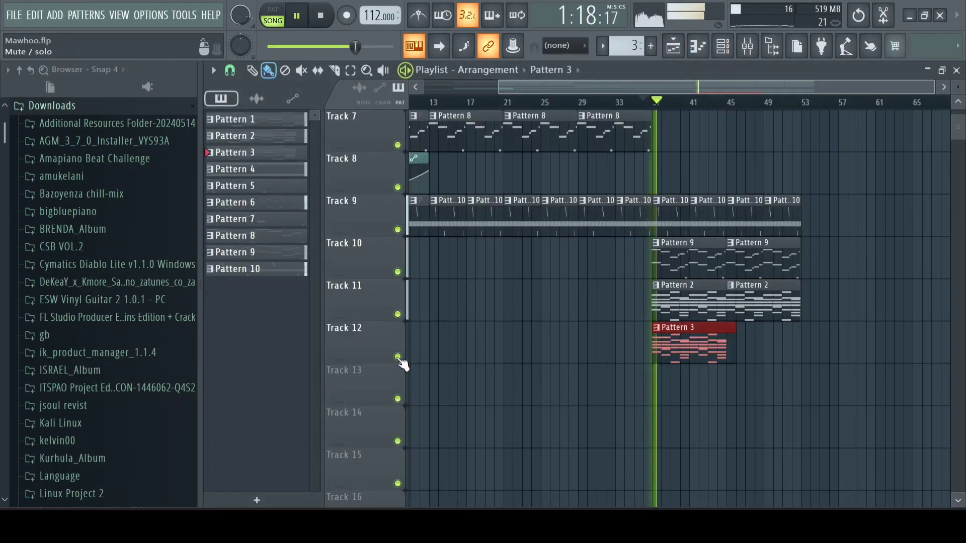
double_click(684, 338)
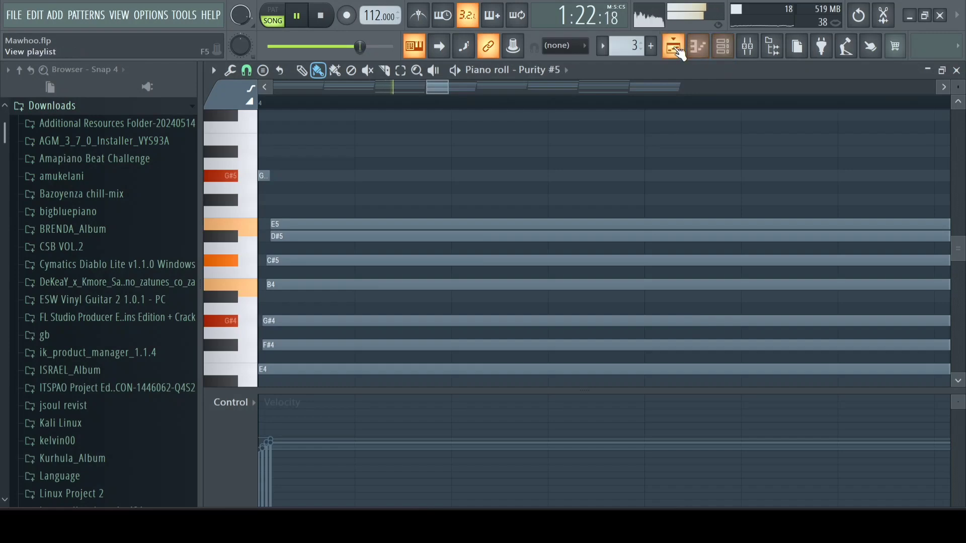
left_click(678, 51)
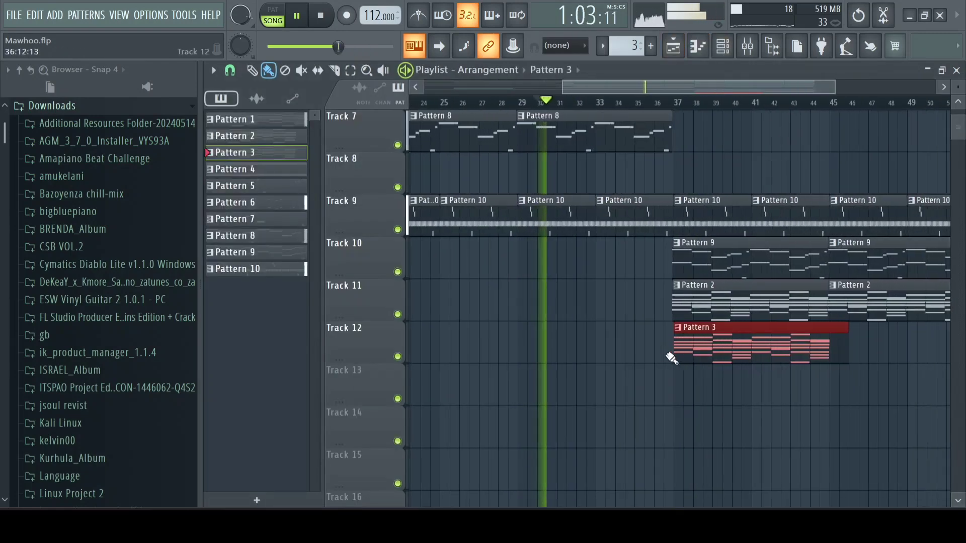
Move the Pattern 3 clip on track 12 so its start lines up with the Pattern 2 clip above it
scroll(679, 352, "up", 5)
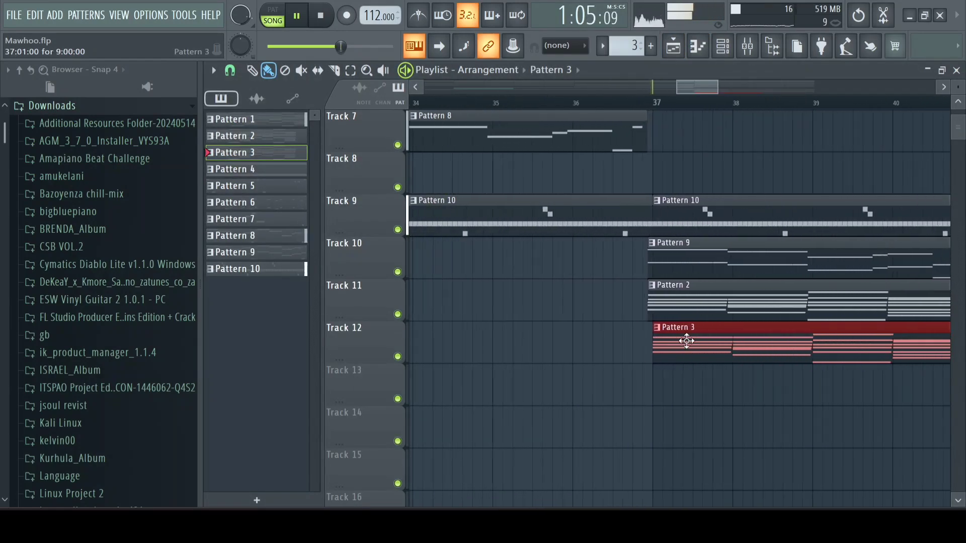
scroll(658, 341, "up", 3)
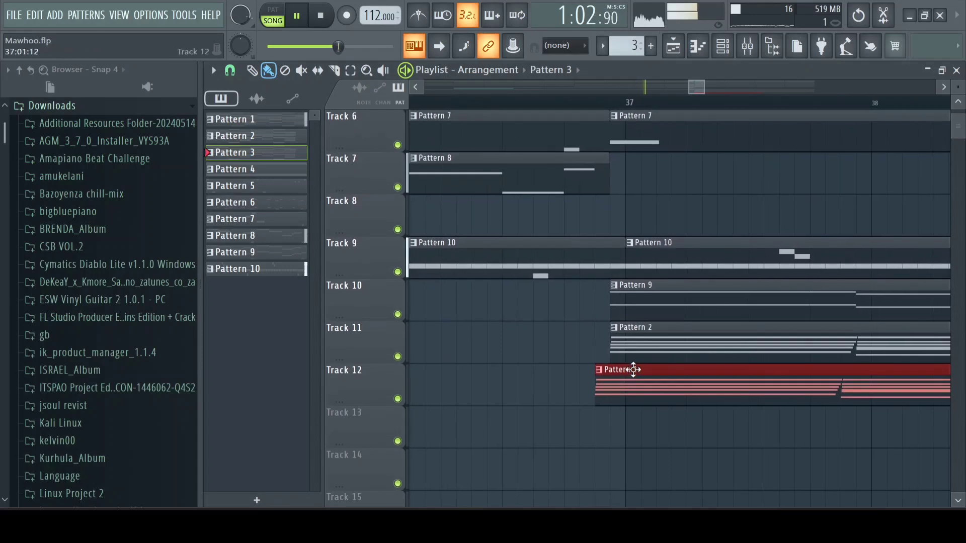
scroll(649, 374, "down", 8)
scroll(760, 406, "up", 3)
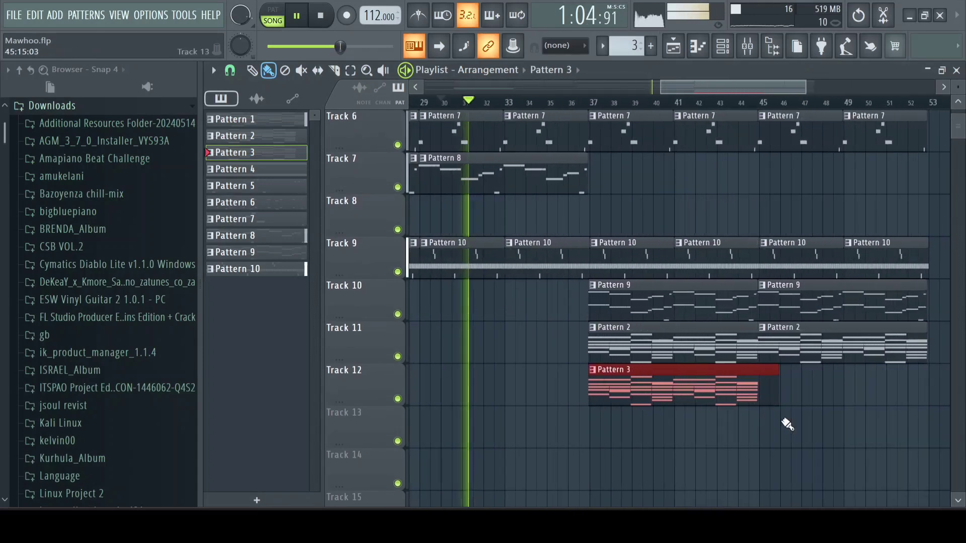
Trim the Pattern 3 clip to about bar 45, duplicate it up to about bar 53 and stop playback
left_click_drag(782, 402, 759, 410)
scroll(774, 418, "down", 4)
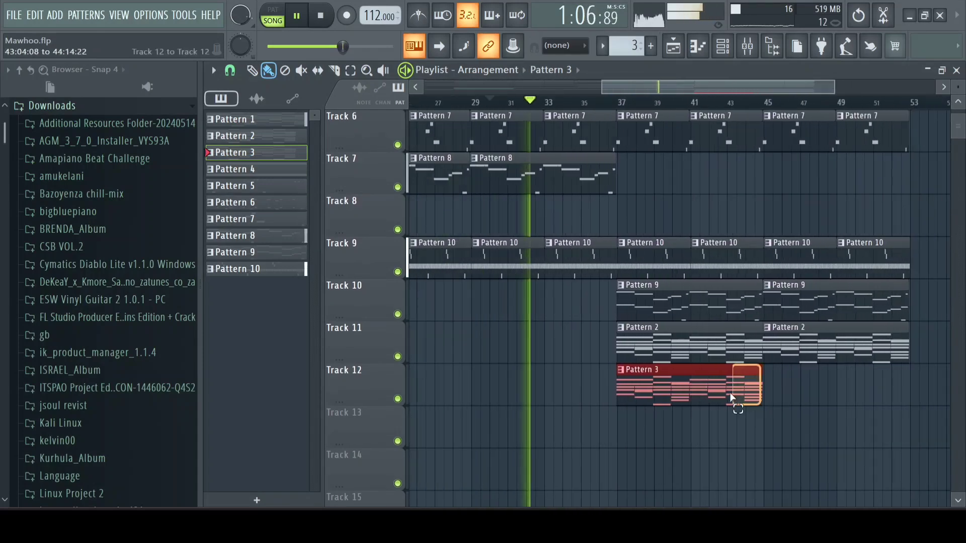
key("ctrl+b")
scroll(726, 410, "down", 2)
key("ctrl+d")
key("space")
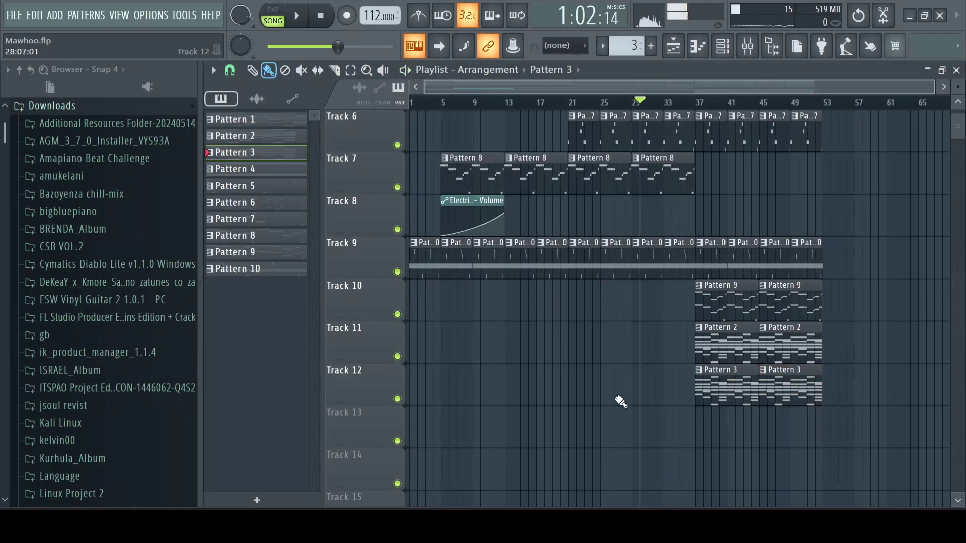
Copy the Pattern 3 clip on track 12 to about bar 21 and play the song from just before it
scroll(568, 393, "up", 6)
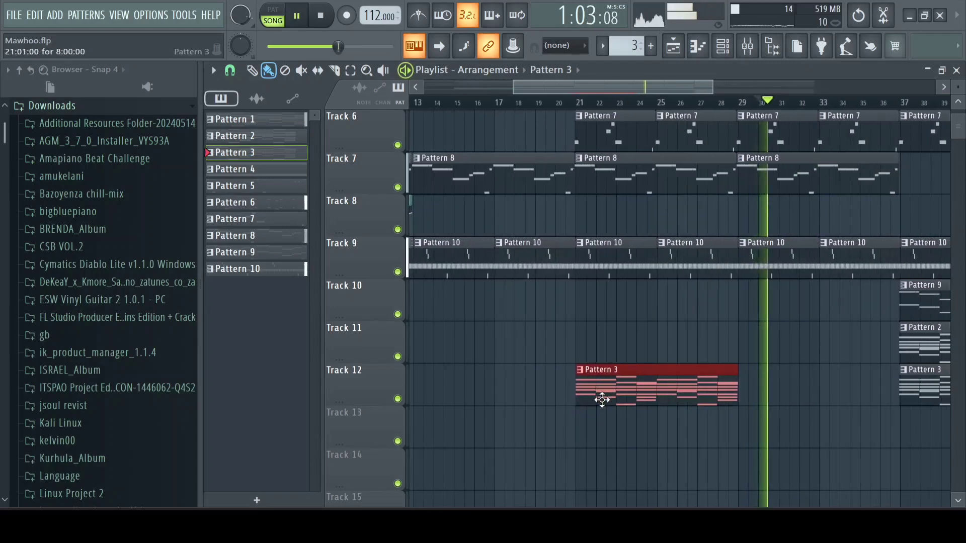
left_click_drag(577, 391, 569, 392)
key("space")
left_click(468, 103)
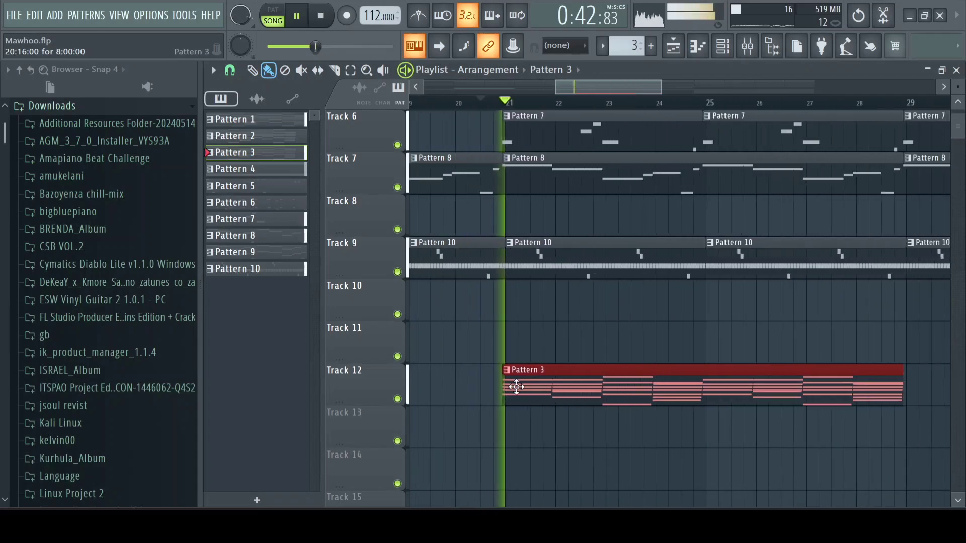
Duplicate the bar 21 Pattern 3 clip so the strings on track 12 run up to about bar 37
scroll(514, 388, "down", 4)
scroll(652, 413, "down", 3)
left_click_drag(667, 417, 633, 388)
key("ctrl+b")
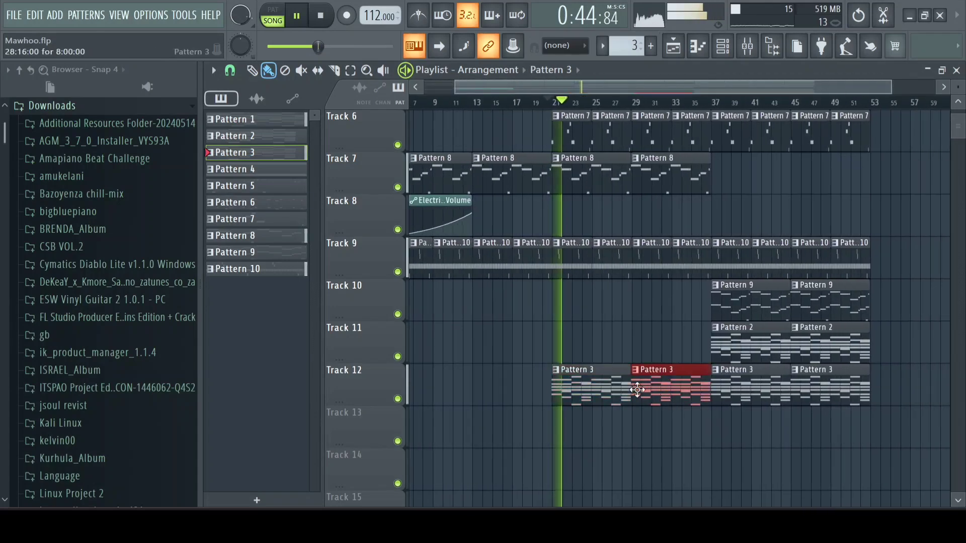
scroll(644, 394, "down", 1)
Set the Purity #5 mixer track's equalizer to -4.9 at 90 Hz, -2.0 at 1.5 kHz and 2.1 at 8 kHz
left_click(747, 47)
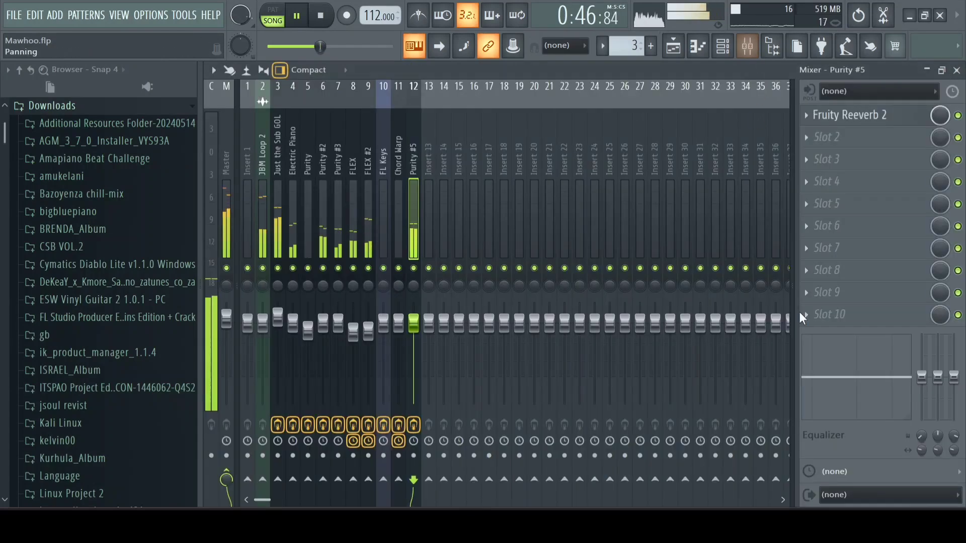
left_click_drag(921, 378, 953, 372)
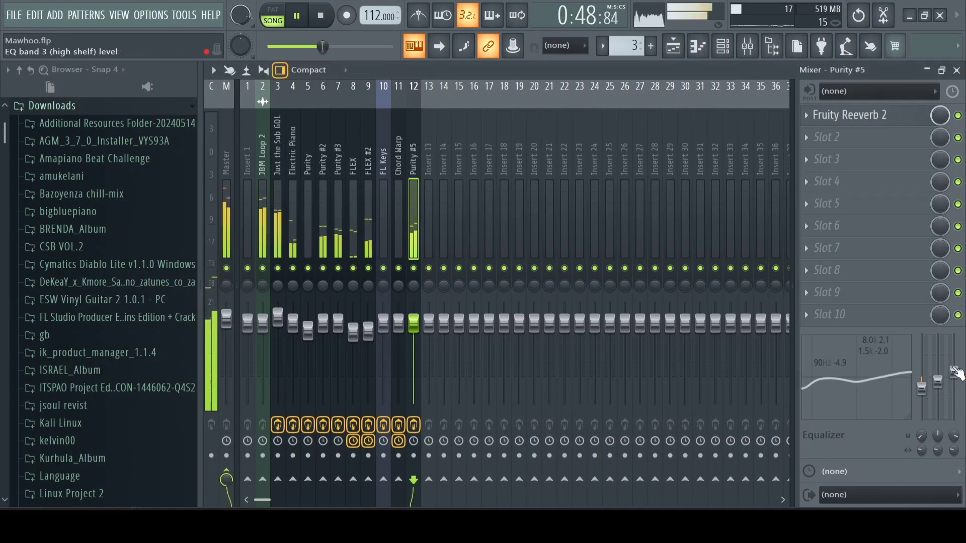
left_click(840, 139)
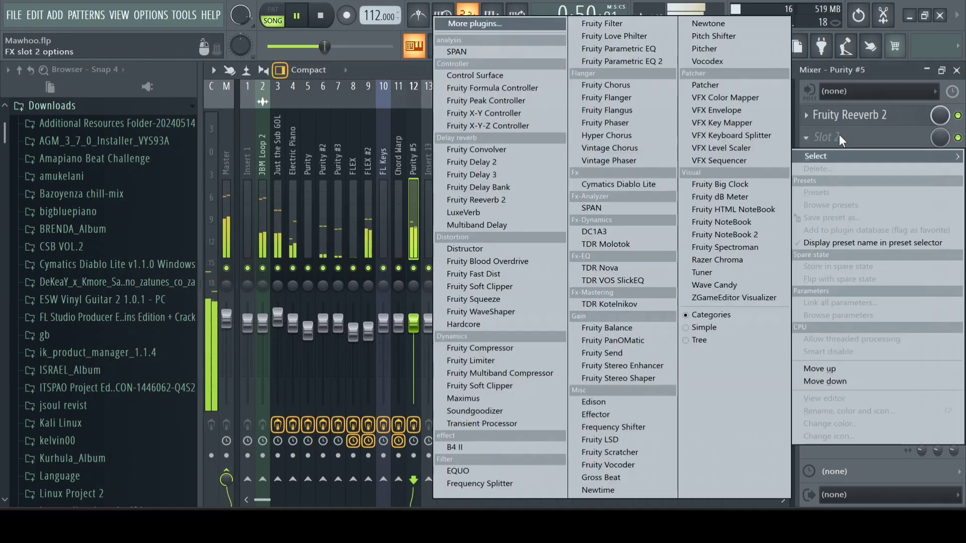
key("Escape")
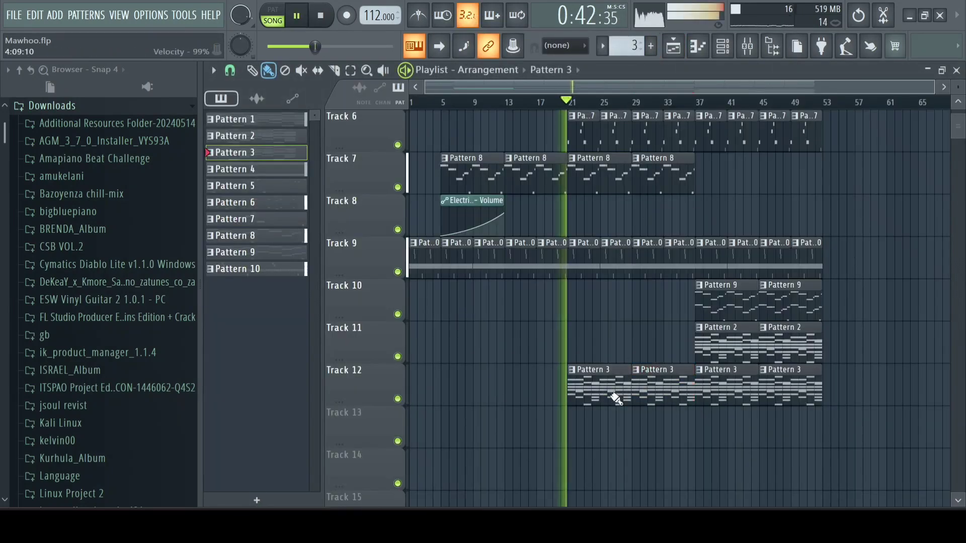
Audition the E5 and D#5 keys against the Purity #5 notes in Pattern 3 and remove the E5 note in bar 8
double_click(616, 399)
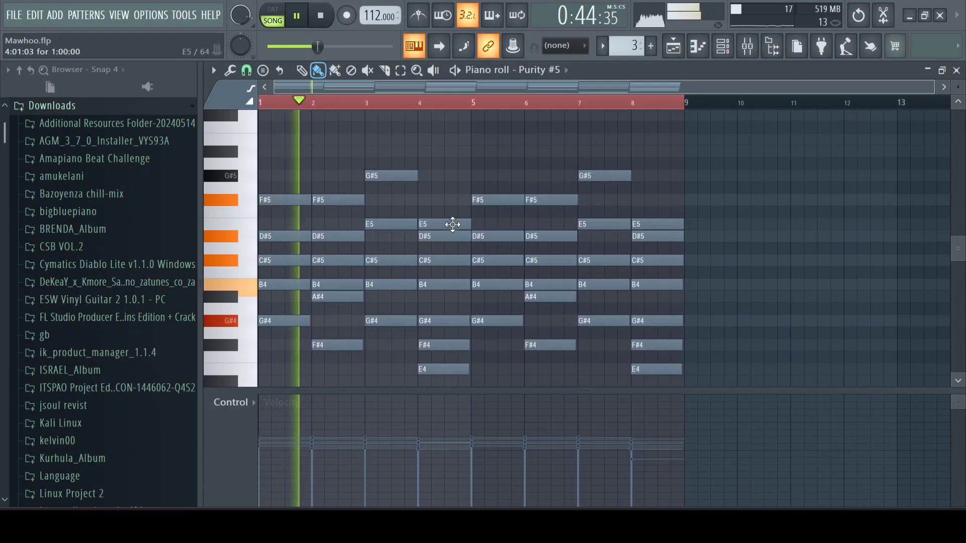
key("space")
left_click(245, 246)
left_click(236, 240)
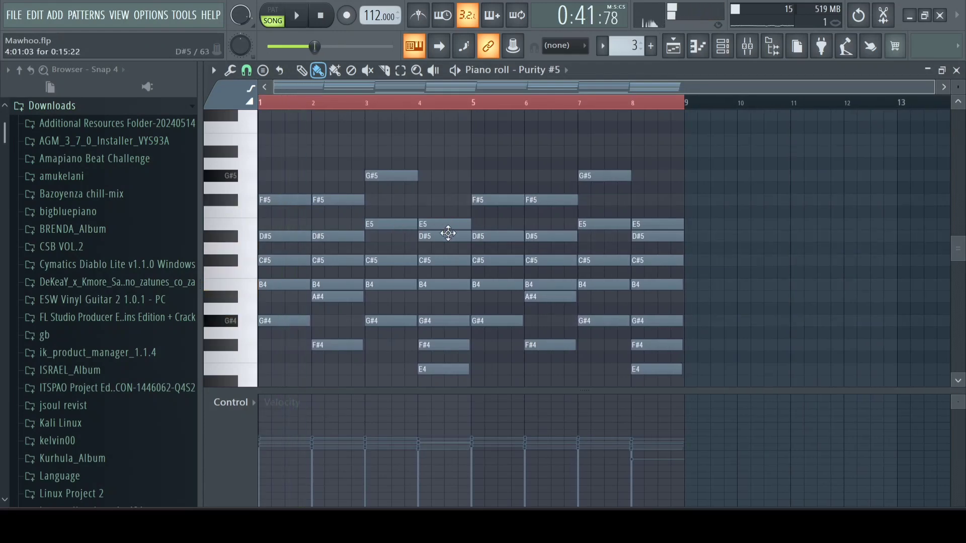
key("space")
left_click(674, 47)
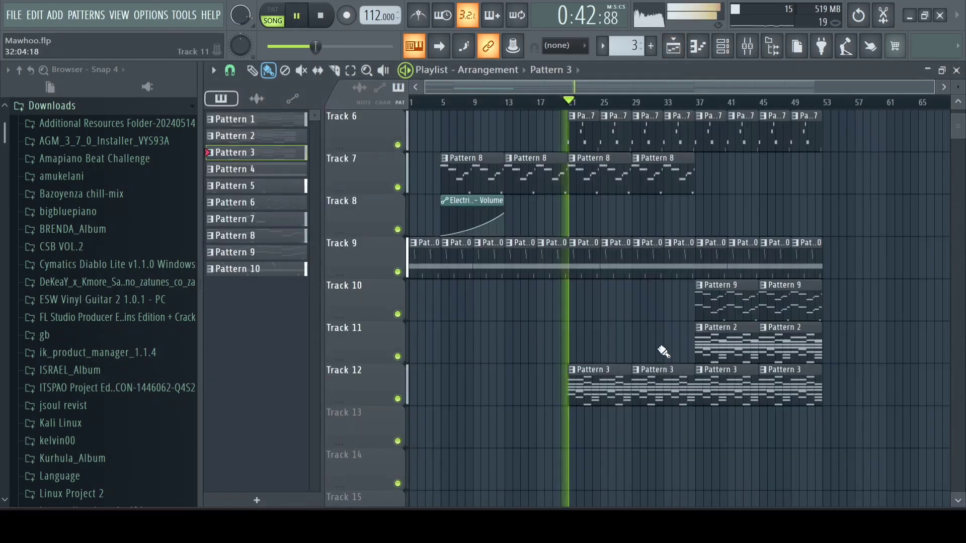
Clone the Purity #5 channel with playback stopped
left_click(722, 46)
key("space")
right_click(360, 326)
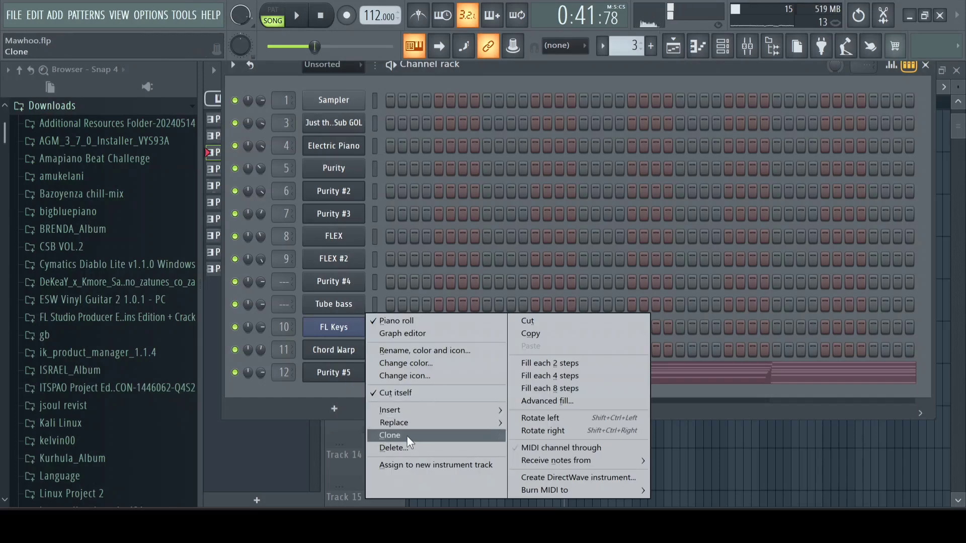
left_click(406, 436)
left_click(668, 166)
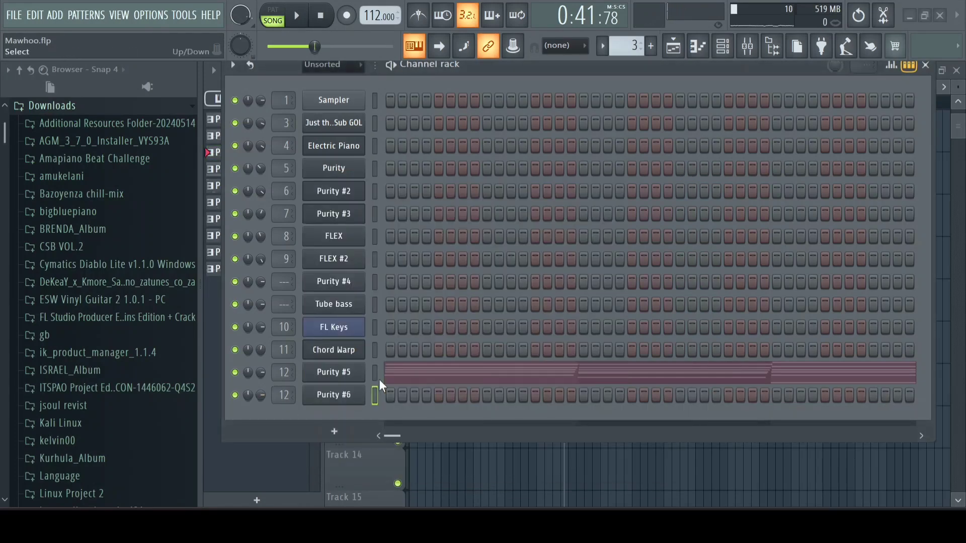
Copy the Purity #5 notes into the cloned Purity channel and start playback
key("ctrl+c")
left_click(374, 395)
key("ctrl+v")
key("space")
Load the ST Slow Strings preset in the cloned Purity channel and close its plugin window
left_click(351, 396)
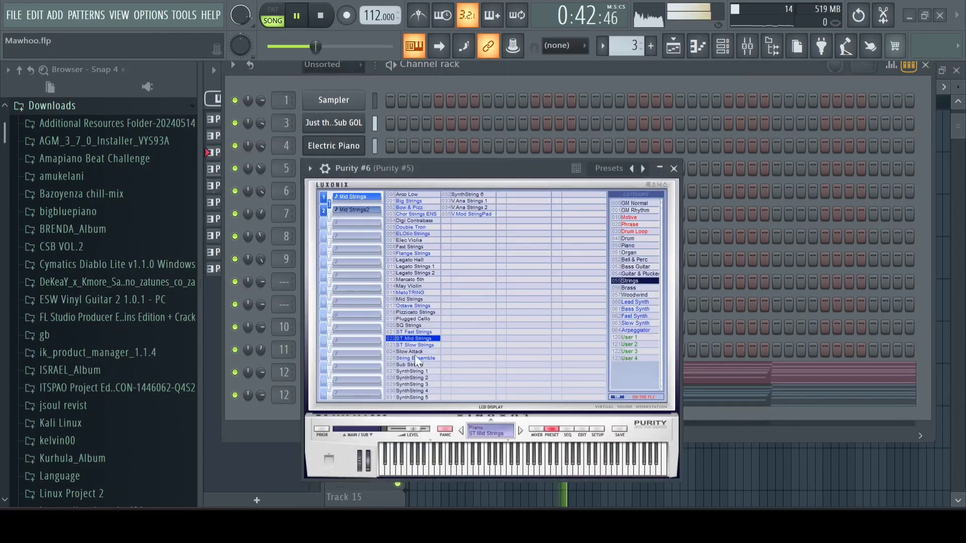
left_click(430, 345)
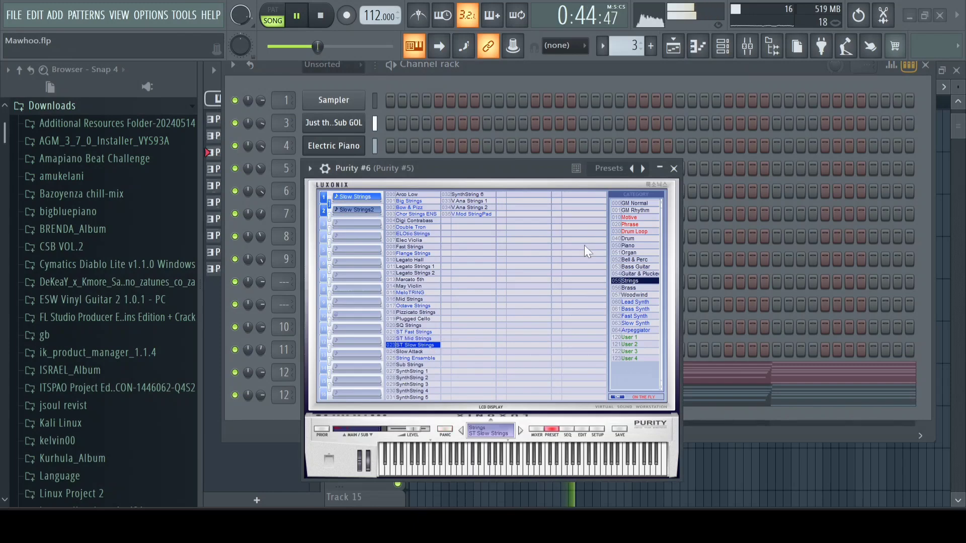
left_click(671, 172)
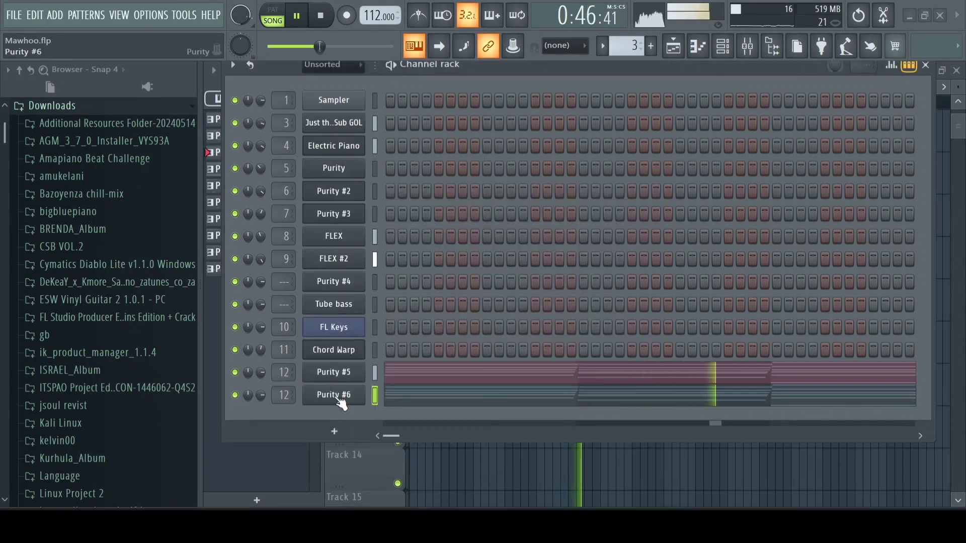
left_click(337, 397)
left_click(659, 170)
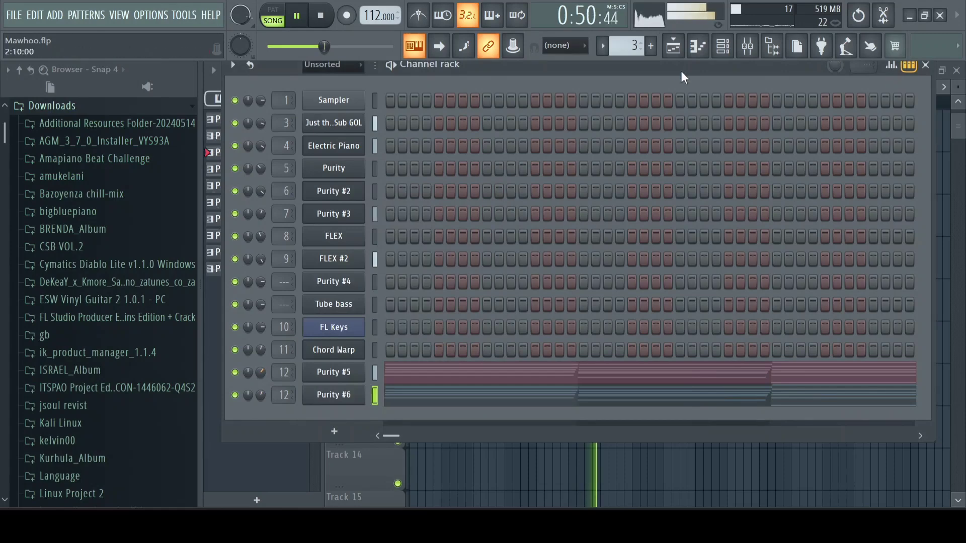
Play the arrangement from about bar 19 and inspect the Purity #5 notes of the Pattern 3 clip before bar 37
left_click(673, 45)
left_click(554, 103)
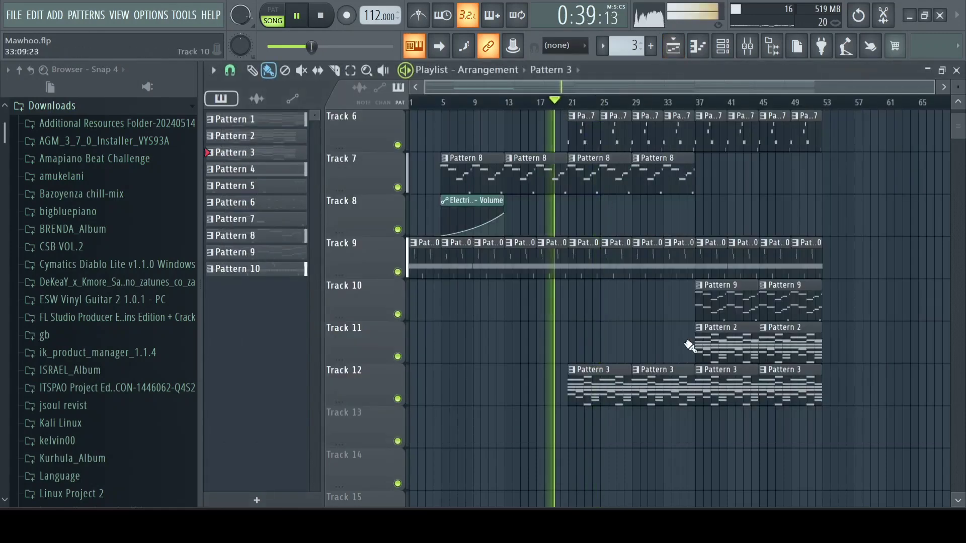
double_click(681, 385)
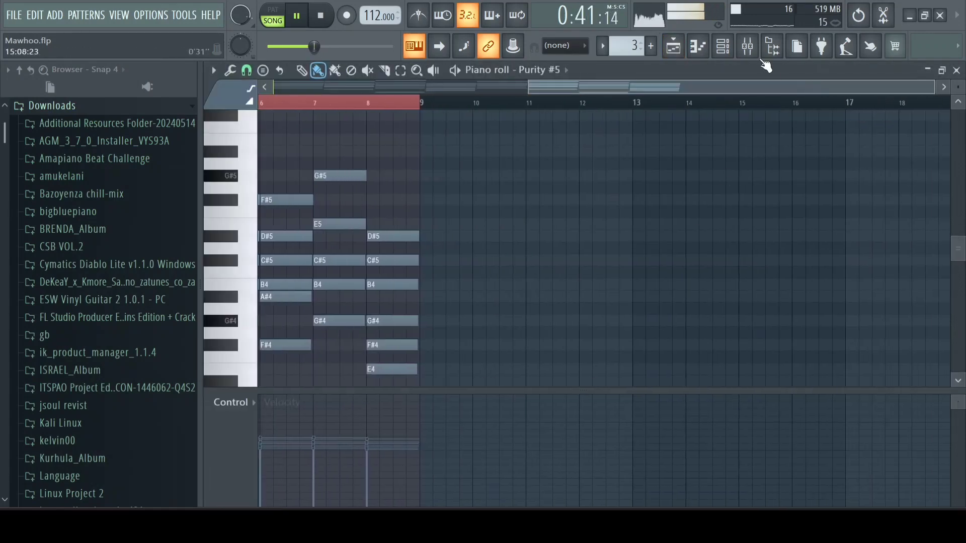
Set the dry level of Fruity Reeverb 2 on the Purity #5 mixer track to 85%
key("F9")
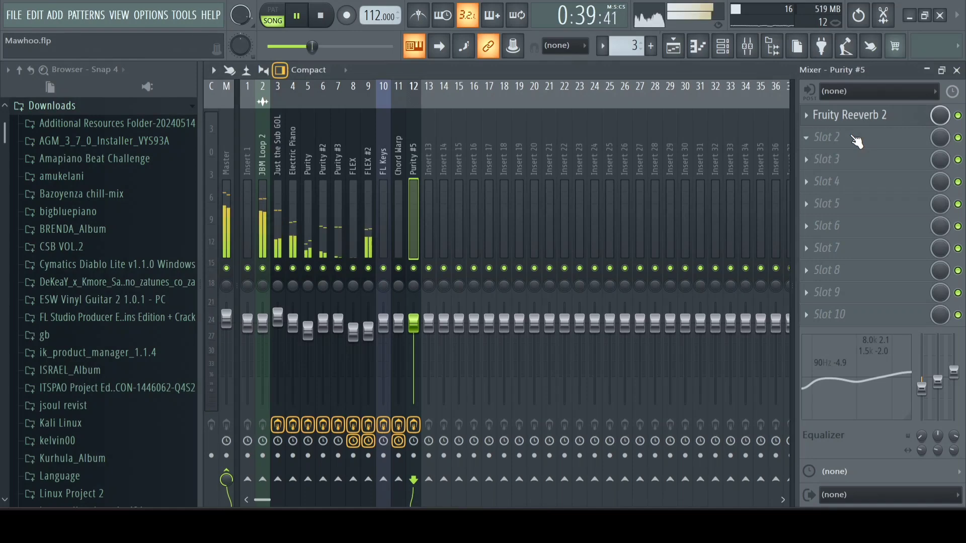
left_click(851, 120)
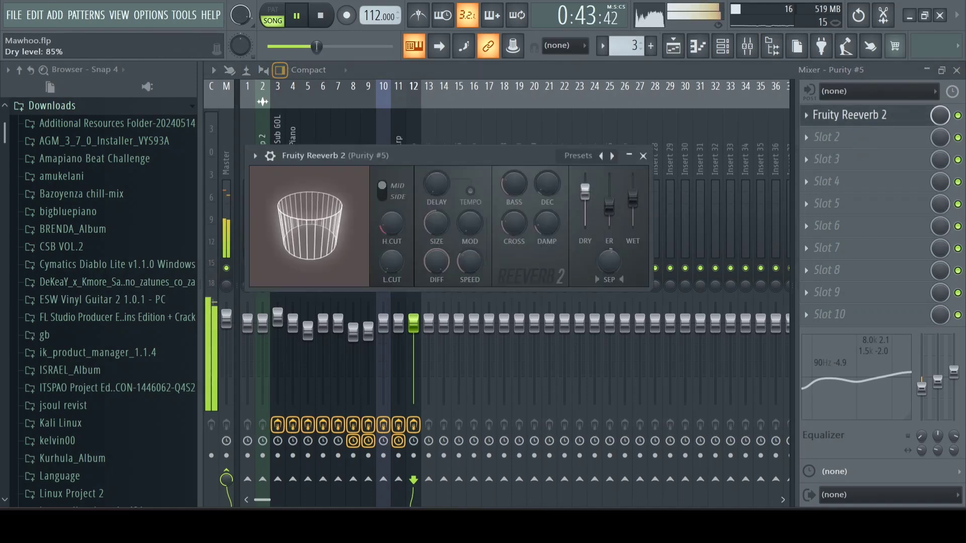
left_click(642, 156)
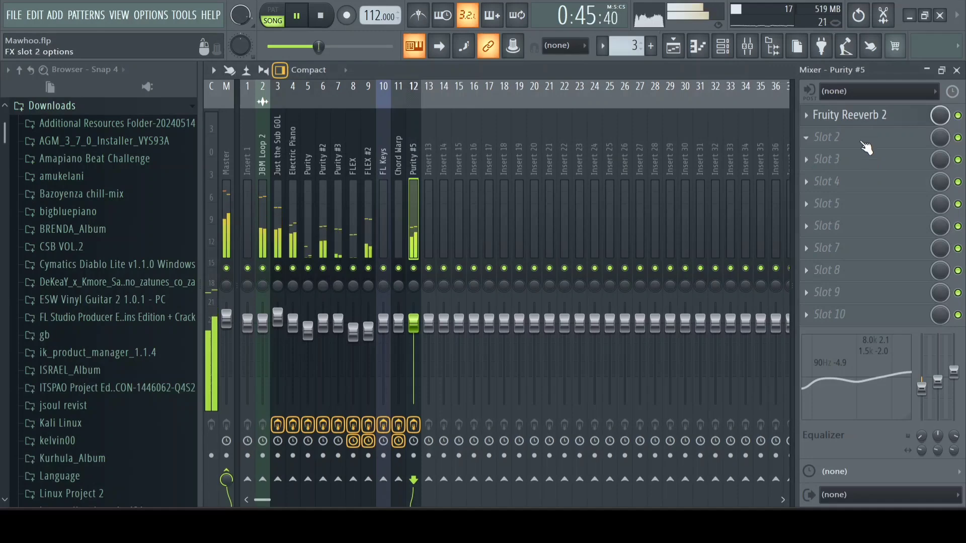
Try Fruity Stereo Shaper in slot 2 of the Purity #5 mixer track and delete it
left_click(850, 141)
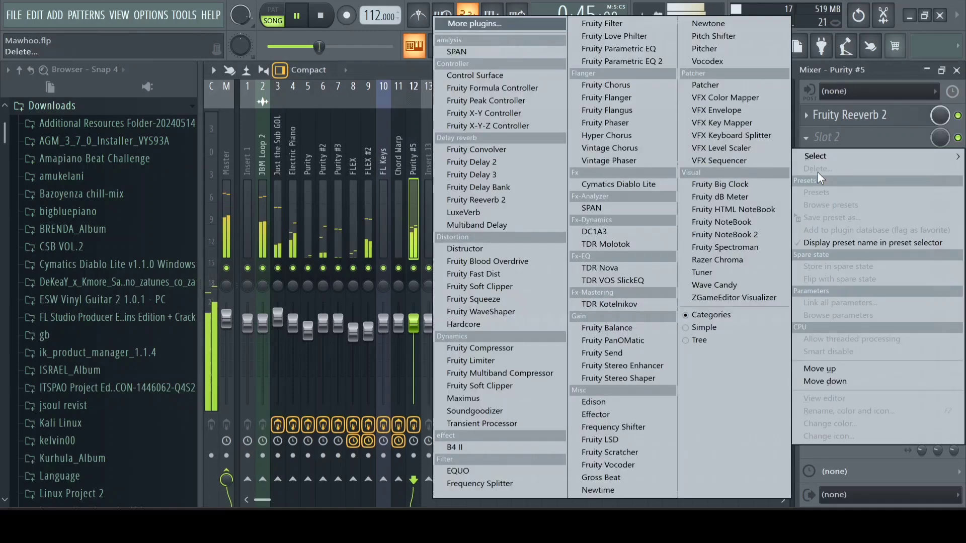
left_click(653, 379)
left_click(479, 173)
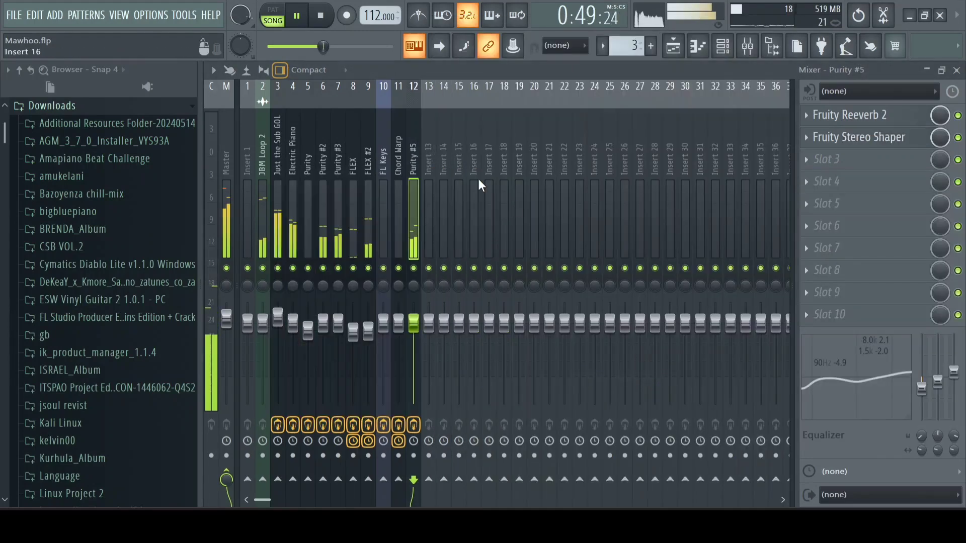
right_click(825, 136)
left_click(828, 167)
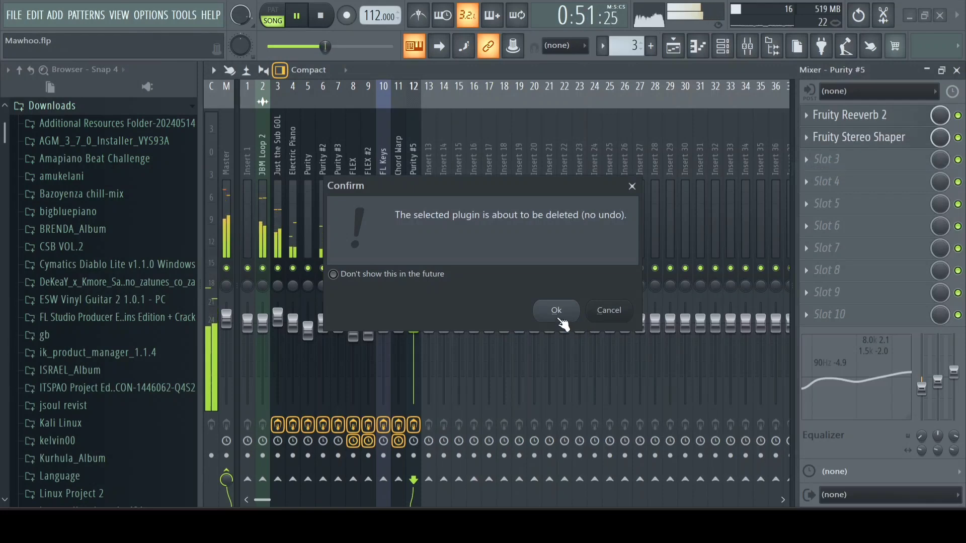
left_click(556, 310)
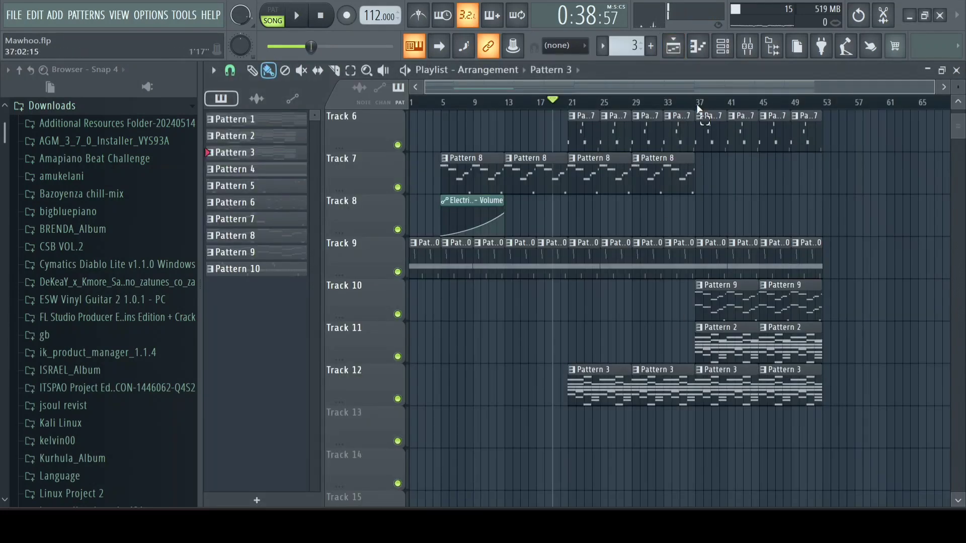
Select the time range from bar 21 to bar 37 and create a volume automation clip for the Purity #5 mixer track
left_click_drag(698, 110, 578, 253)
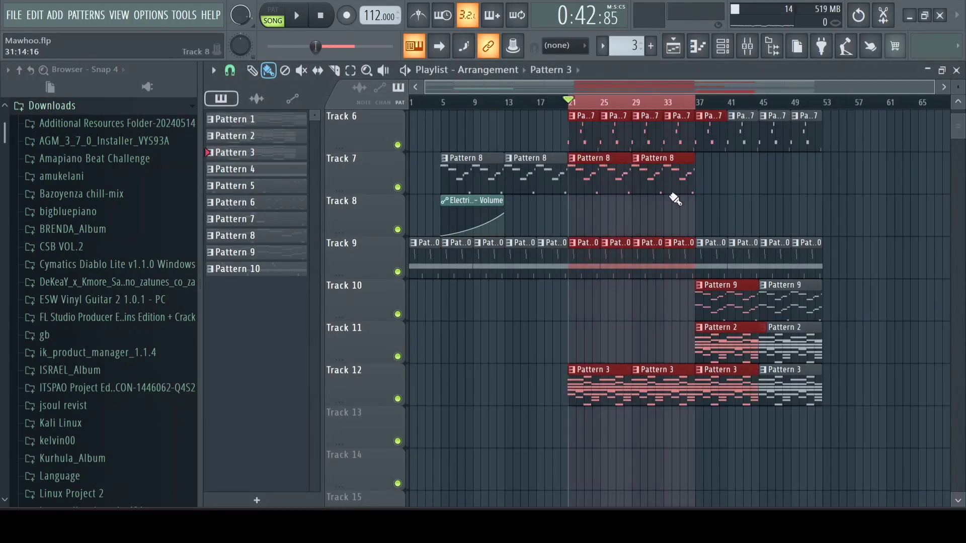
left_click(747, 46)
right_click(414, 325)
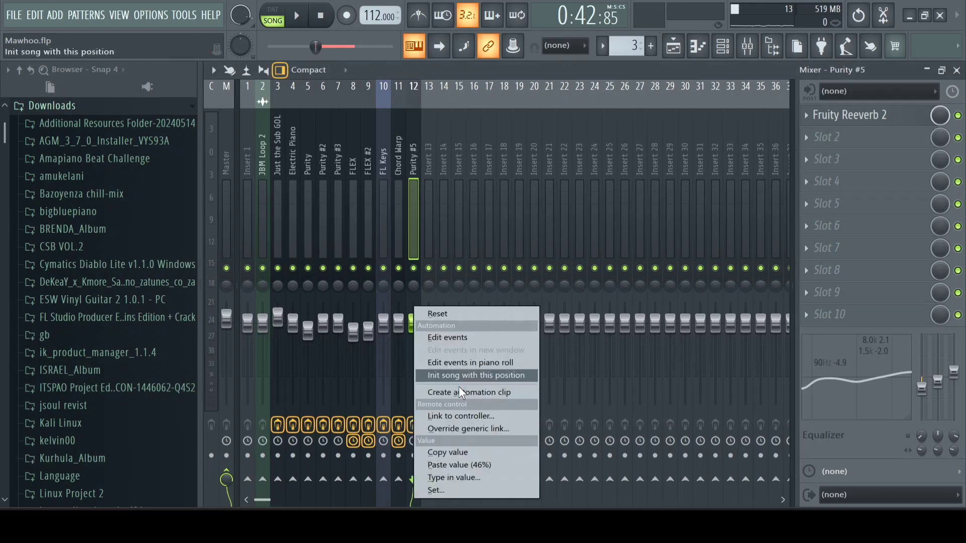
left_click(463, 391)
left_click(672, 46)
Move the Purity #5 volume automation clip from track 8 down to track 13, keeping the Pattern 10 clips in place
scroll(674, 337, "up", 3)
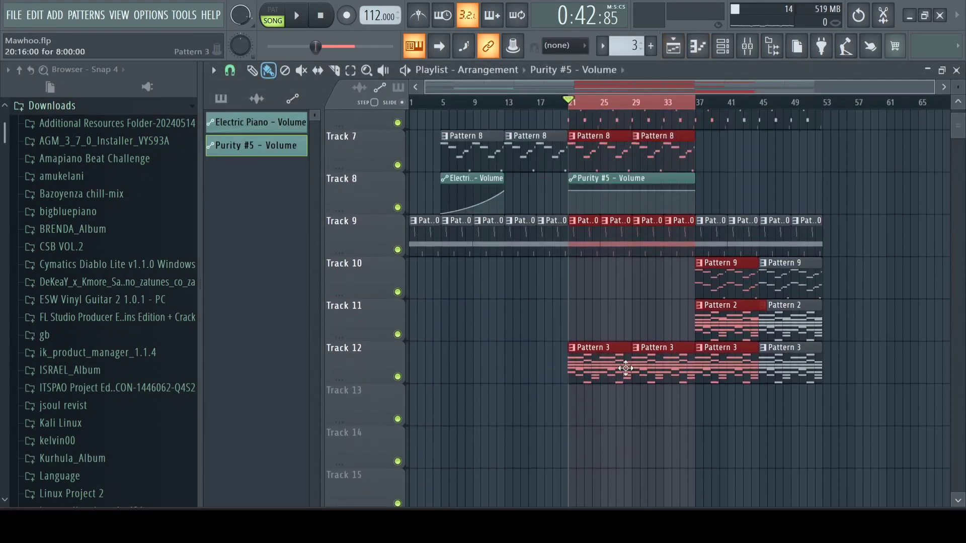
left_click(628, 253, "ctrl")
key("shift+Down")
key("shift+Down")
key("shift+Down")
key("shift+Down")
key("shift+Down")
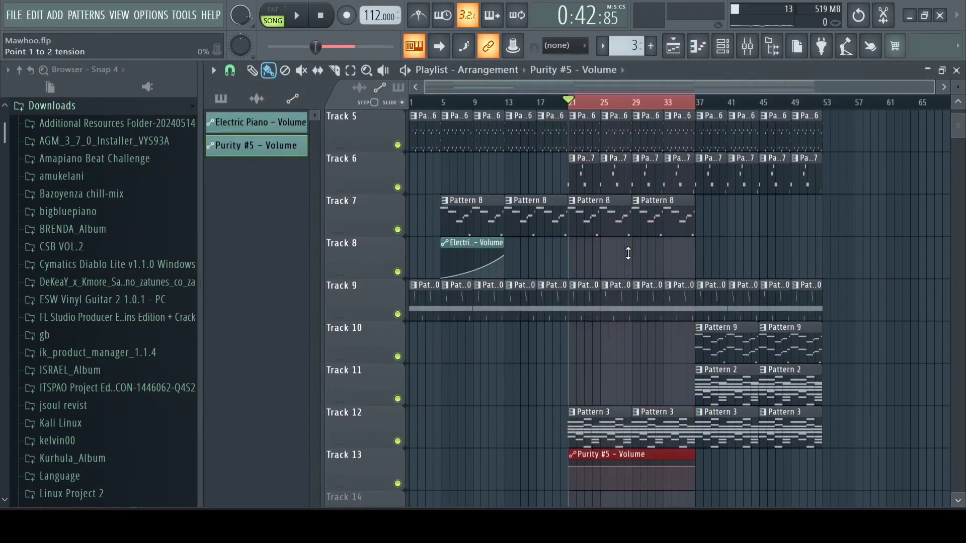
key("shift+Down")
key("shift+Up")
right_click(629, 253)
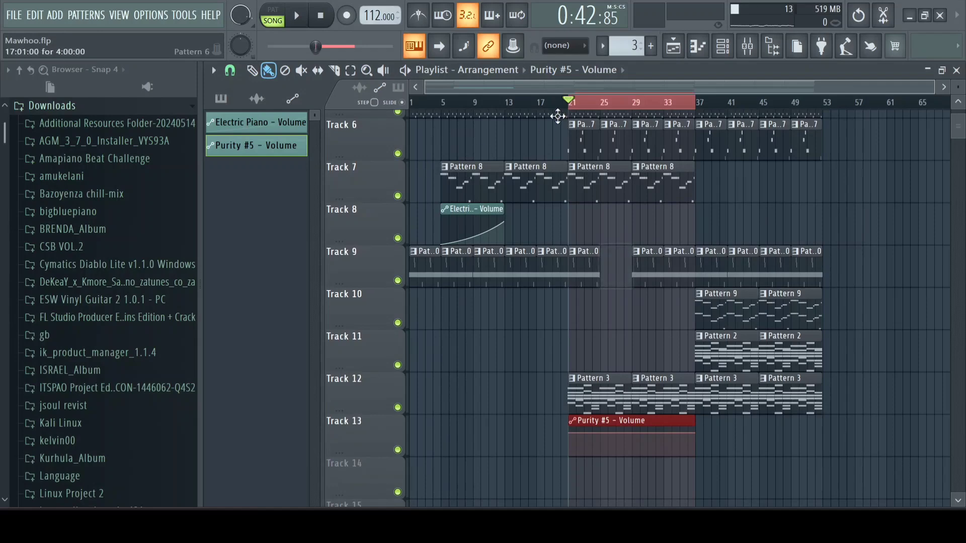
key("ctrl+z")
Shape the Purity #5 volume automation into a curved fade-in rising from zero at bar 21 to bar 37
left_click(560, 102)
key("space")
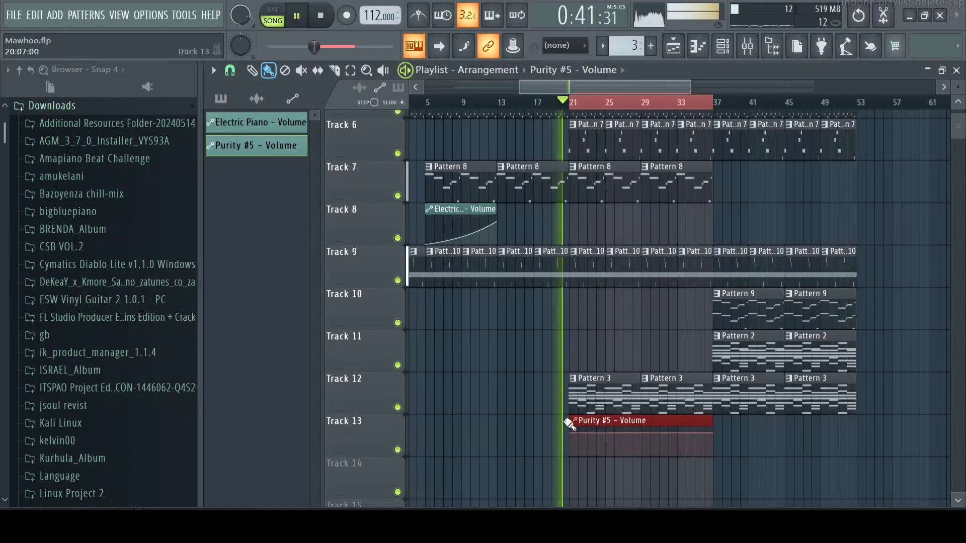
key("space")
scroll(604, 432, "down", 4)
scroll(559, 264, "up", 5)
scroll(558, 264, "down", 4)
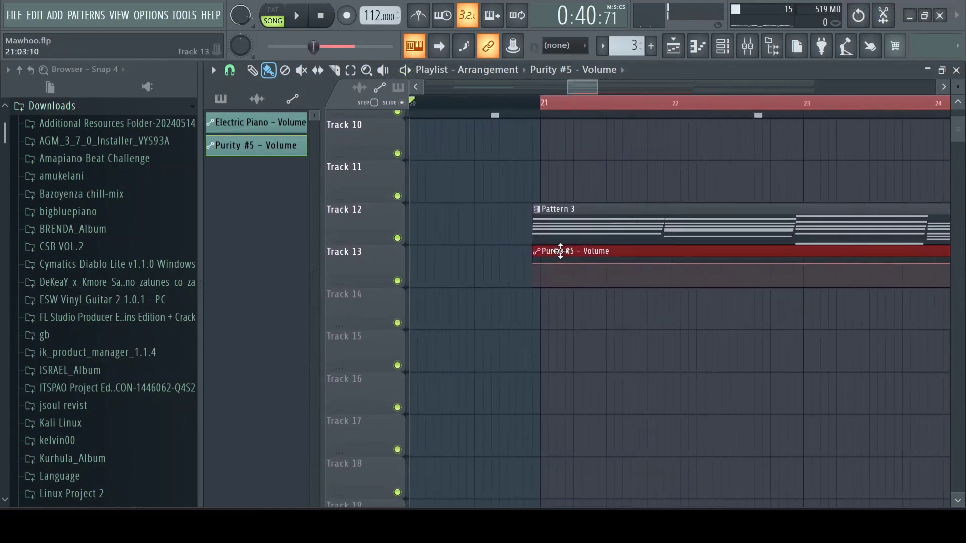
left_click(558, 308)
scroll(558, 308, "down", 7)
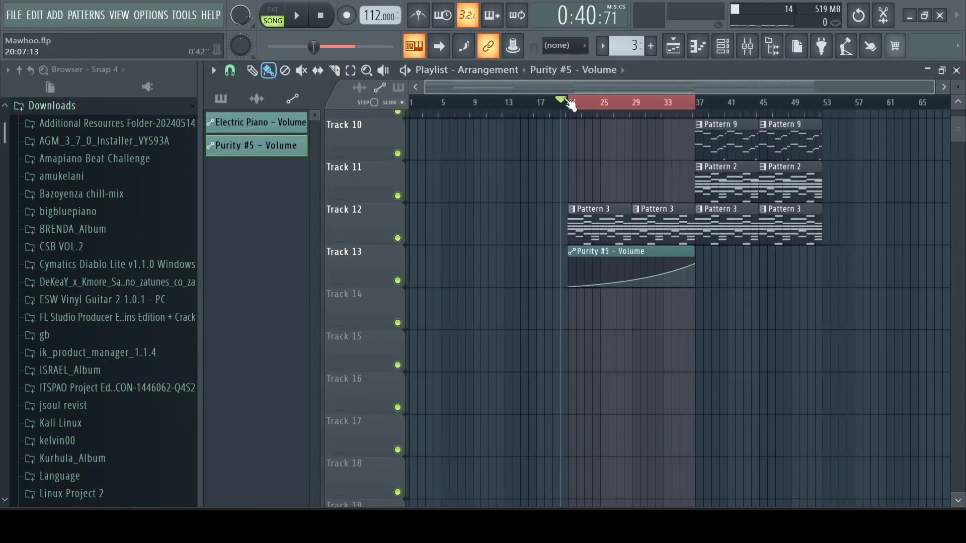
Clear the time selection and play the song from about bar 20 to hear the strings fade in
left_click(569, 105)
key("space")
scroll(704, 354, "up", 1)
scroll(704, 354, "up", 5)
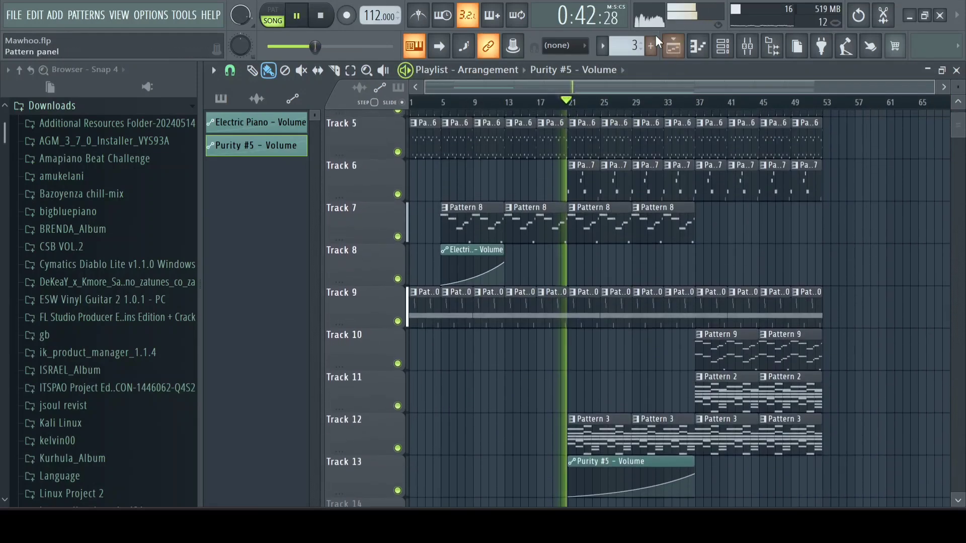
Start the empty Pattern 11 and add another Purity instrument to the Unsorted group of the channel rack
left_click(650, 45)
left_click(726, 58)
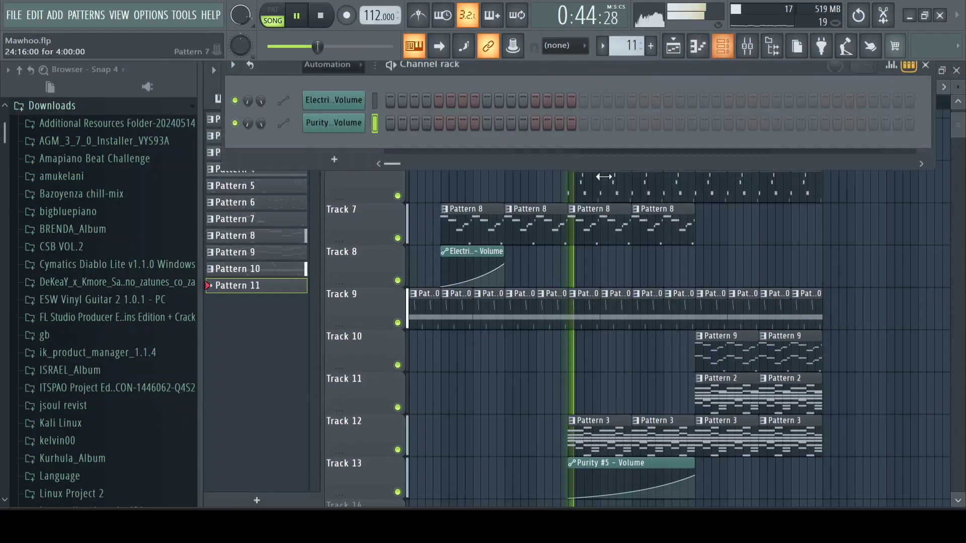
left_click(360, 81)
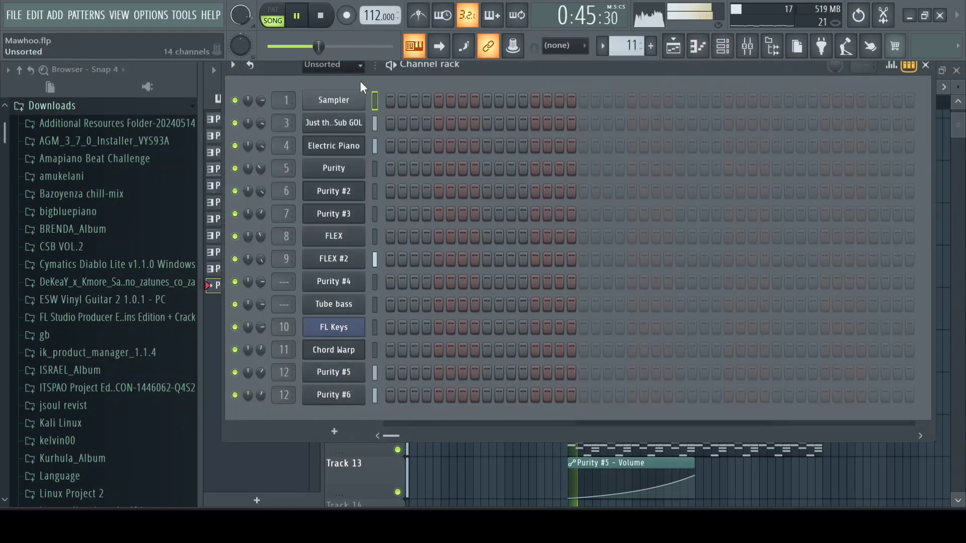
left_click(348, 435)
left_click(493, 462)
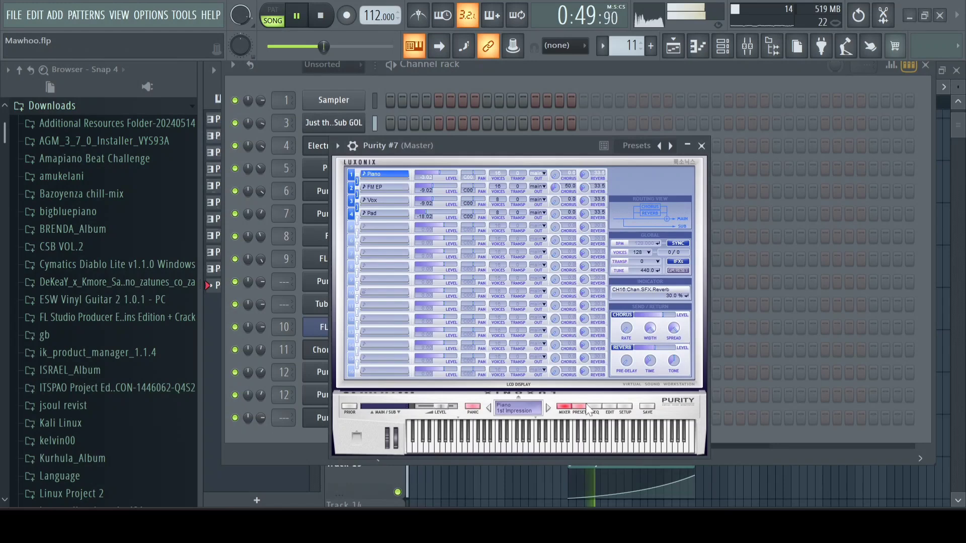
Load the Halo Pad preset from the GM Normal category into Purity #7
left_click(586, 408)
left_click(662, 181)
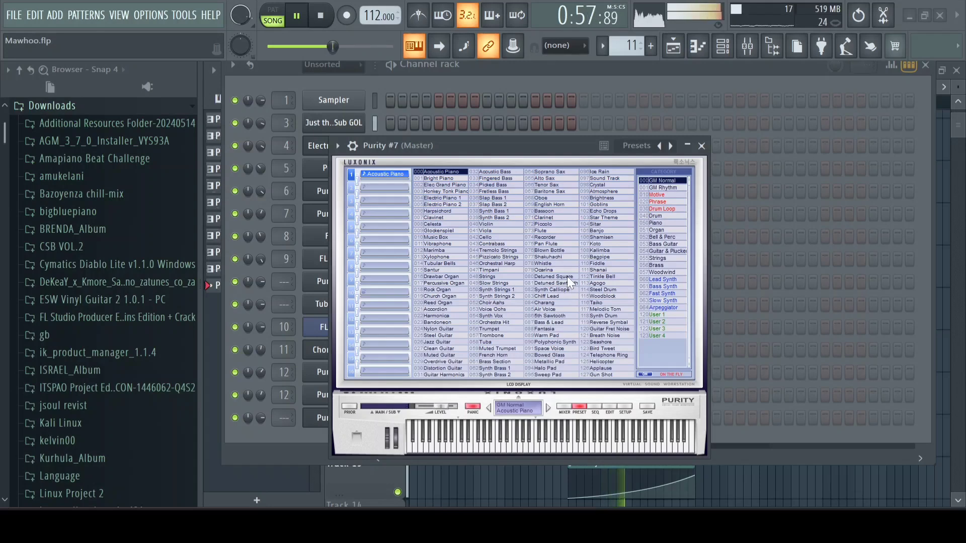
left_click(560, 368)
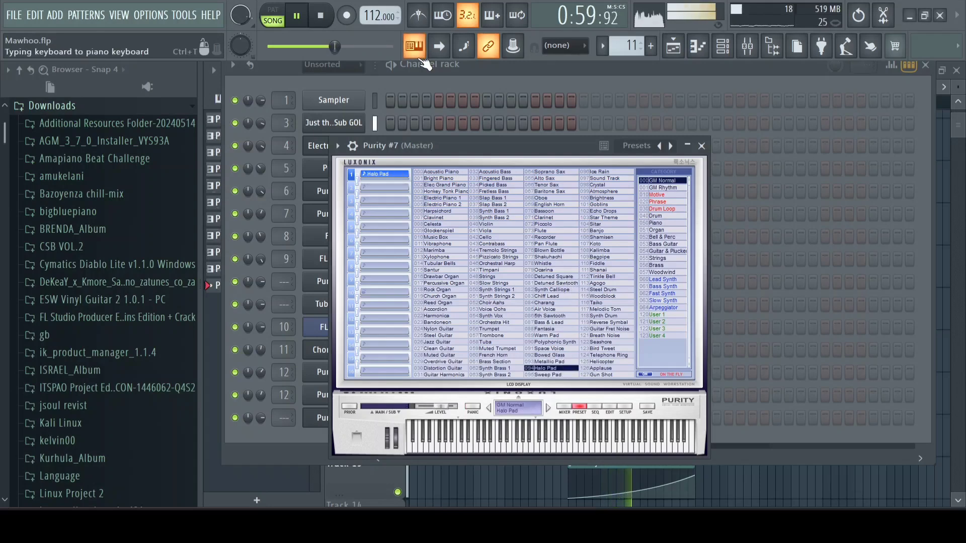
Audition the Halo Pad by playing notes around C#5, D#5 and G#5 over the running song
key("b")
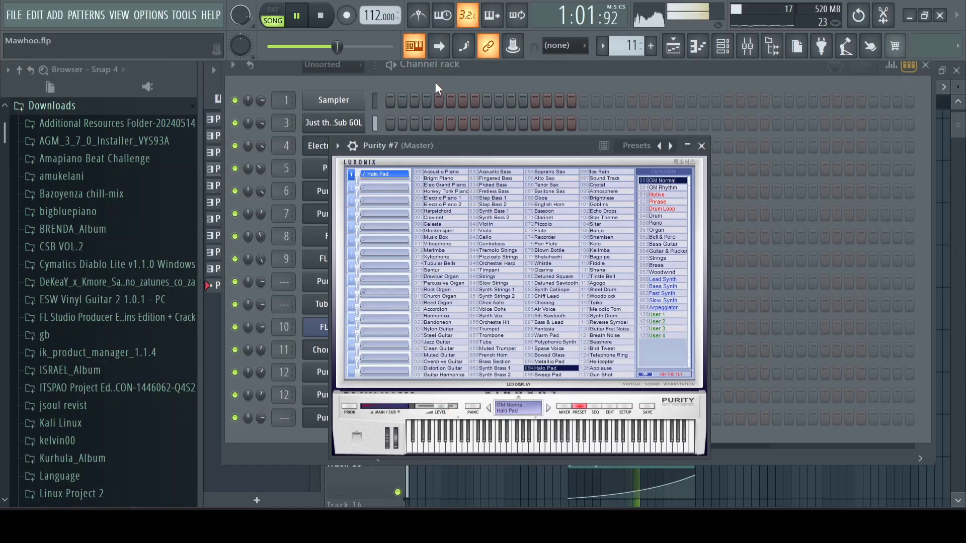
key("d")
key("d")
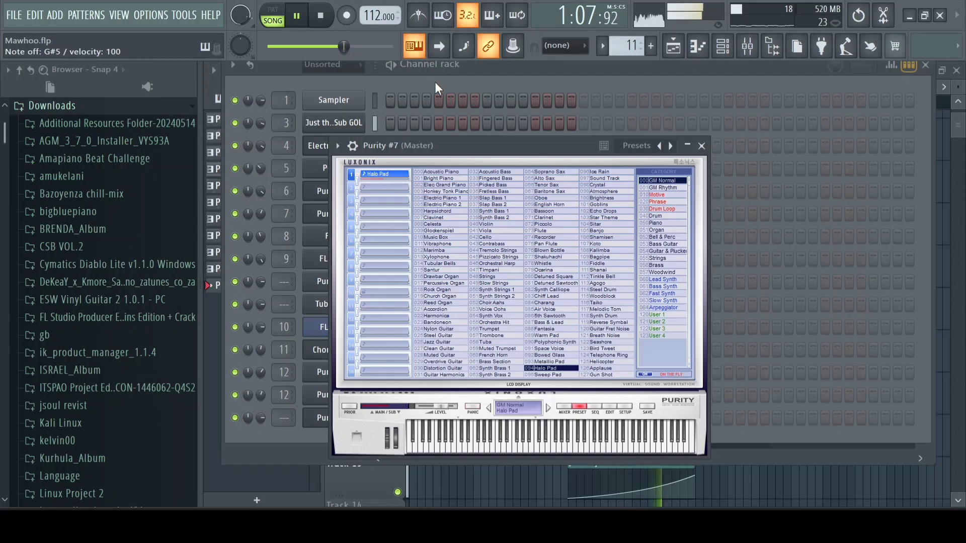
key("d")
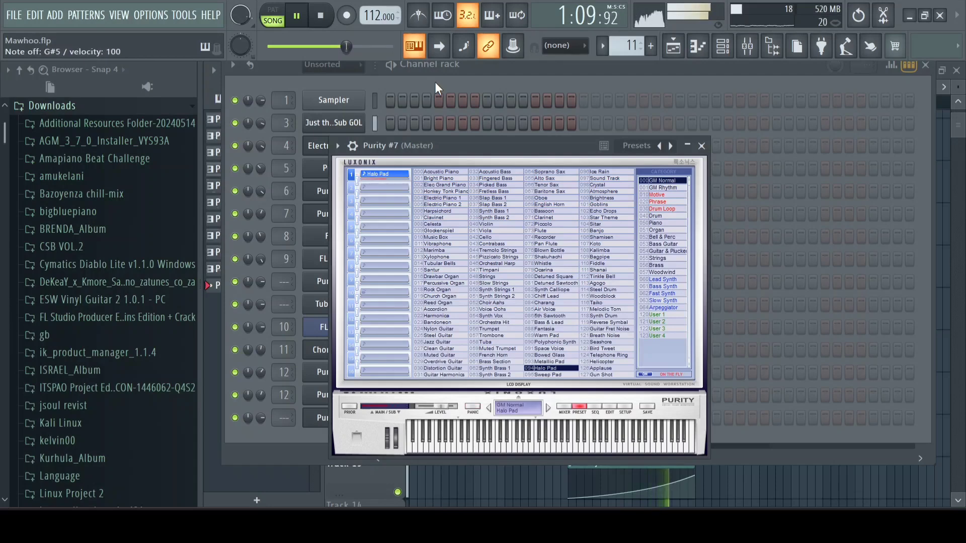
key("d")
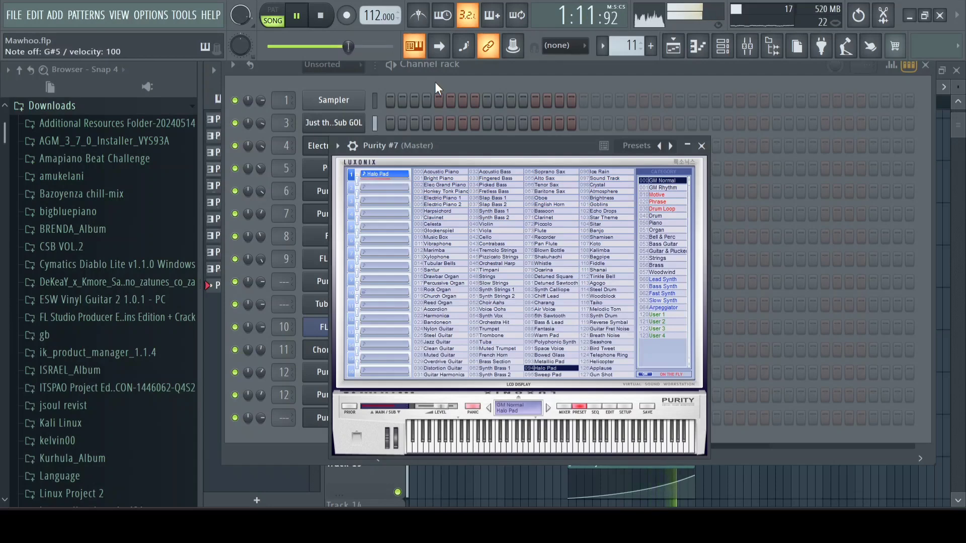
key("h")
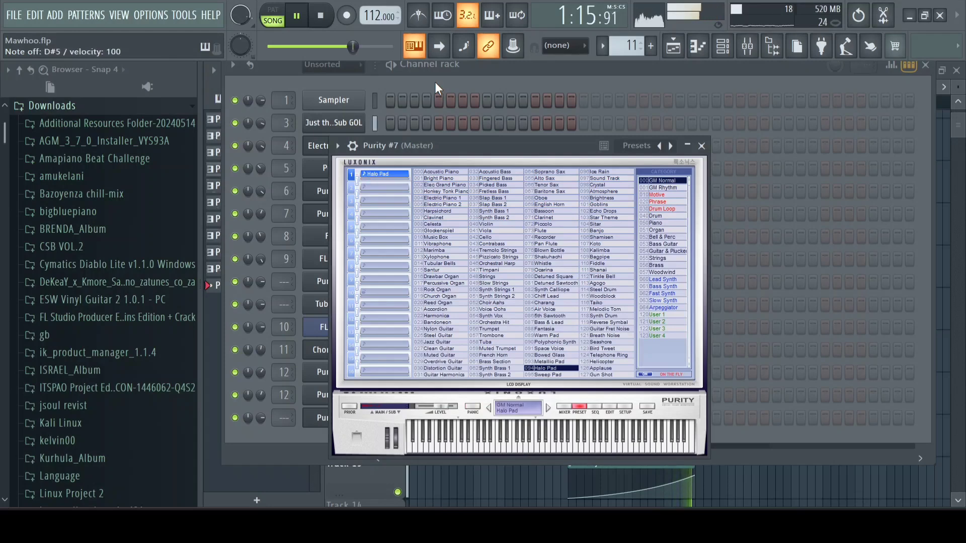
key("d")
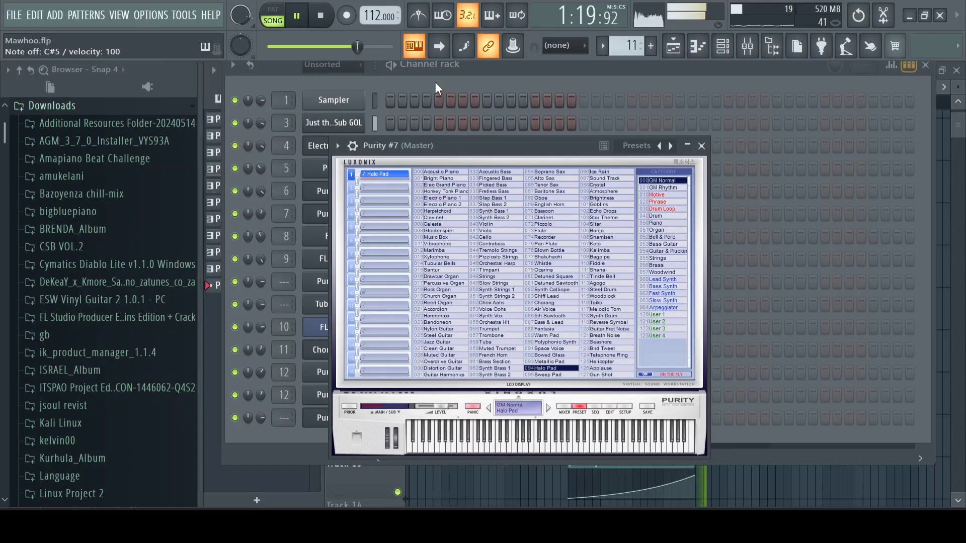
Look over the mixer and channel rack while the song plays, and return to the playlist arrangement
left_click(698, 45)
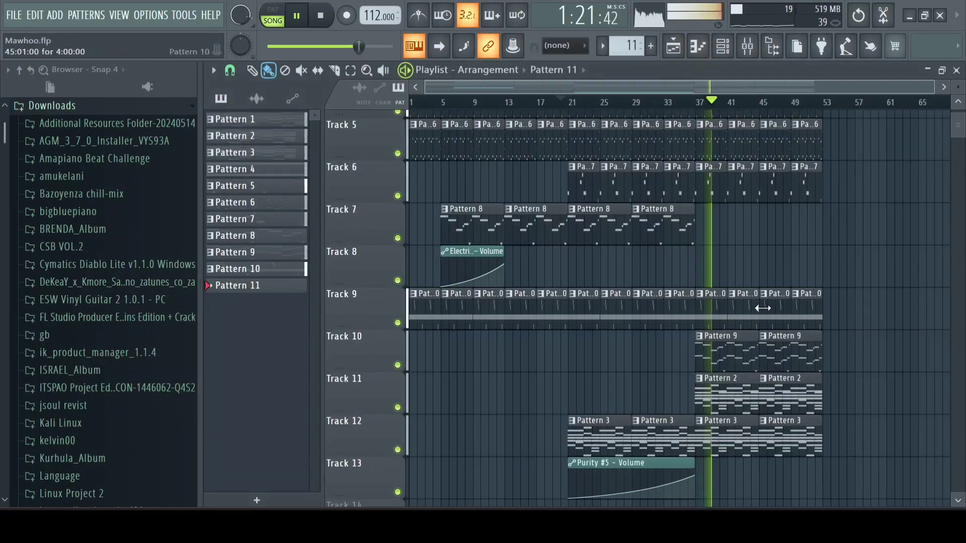
left_click(747, 45)
left_click(730, 48)
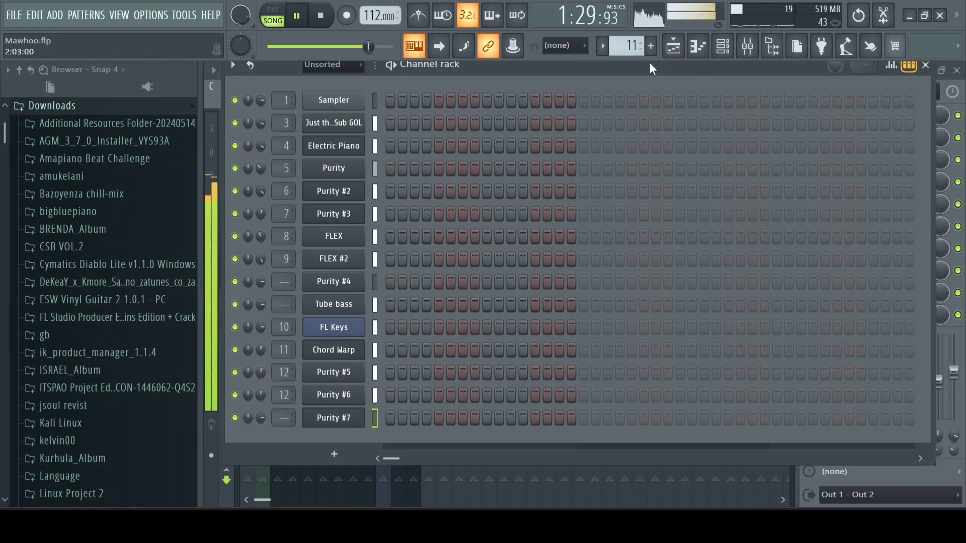
left_click(673, 50)
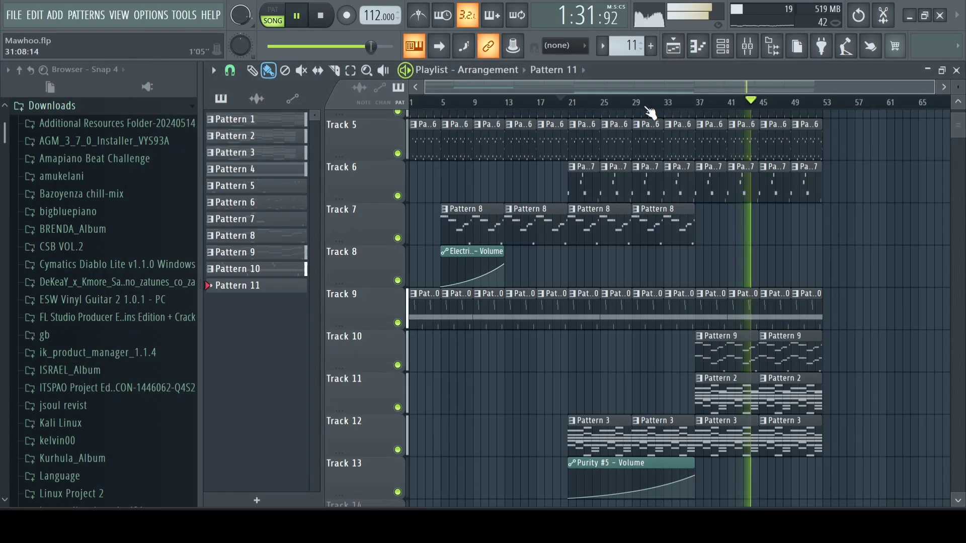
Restart the song and adjust the equalizer of the JBM Loop 2 mixer track
left_click(321, 18)
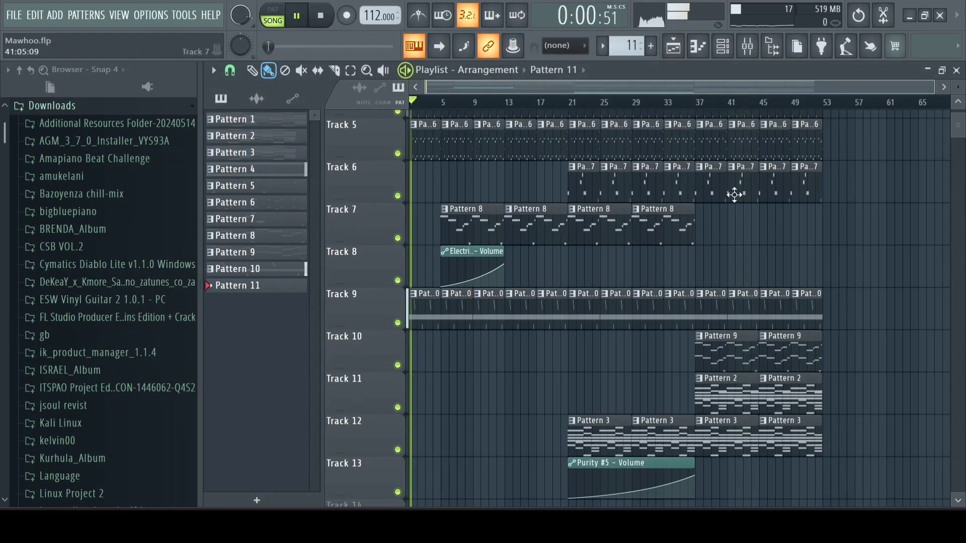
left_click(747, 46)
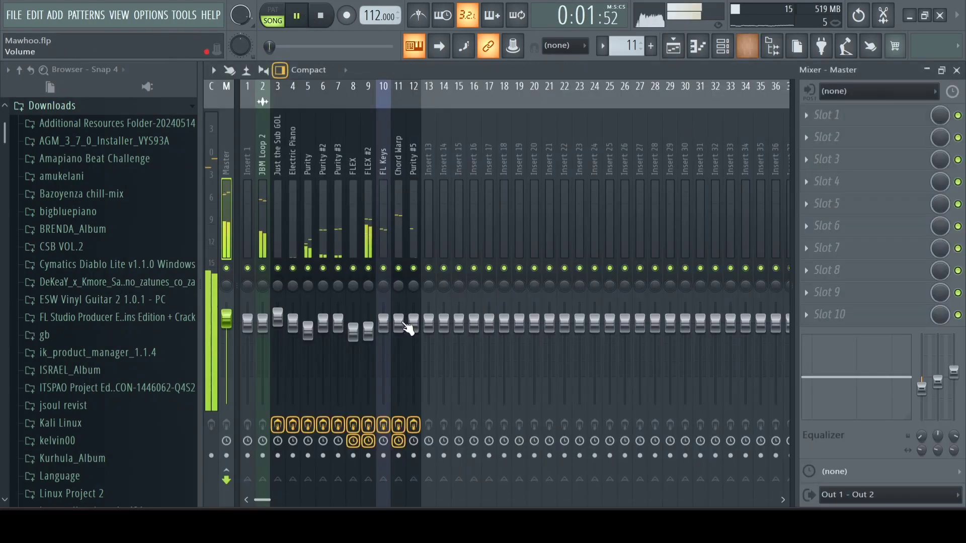
left_click(262, 239)
mouse_move(953, 377)
left_mouse_down()
mouse_move(954, 366)
mouse_move(937, 372)
left_mouse_up()
left_click(680, 55)
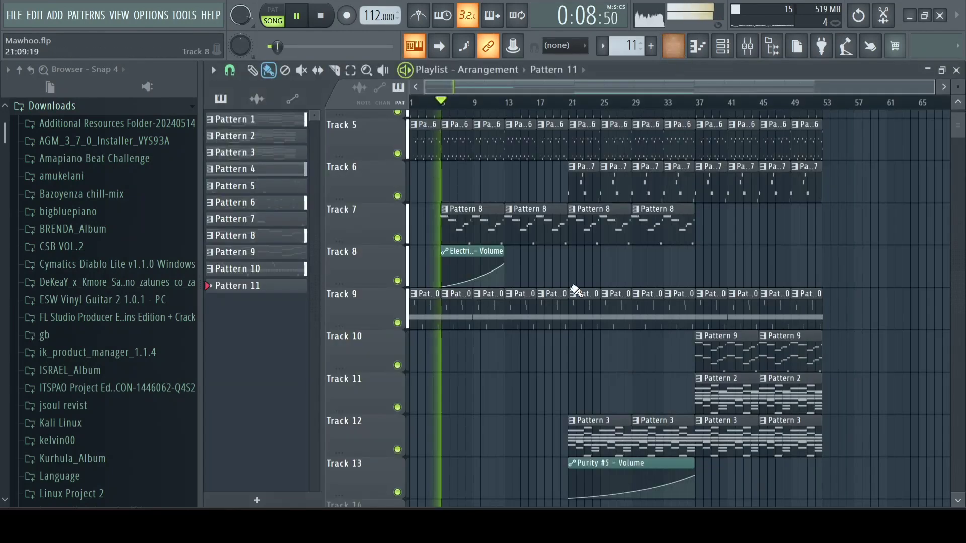
Review the playlist arrangement by listening to the song from several positions, including around bars 7, 13 and 19
scroll(567, 289, "down", 3)
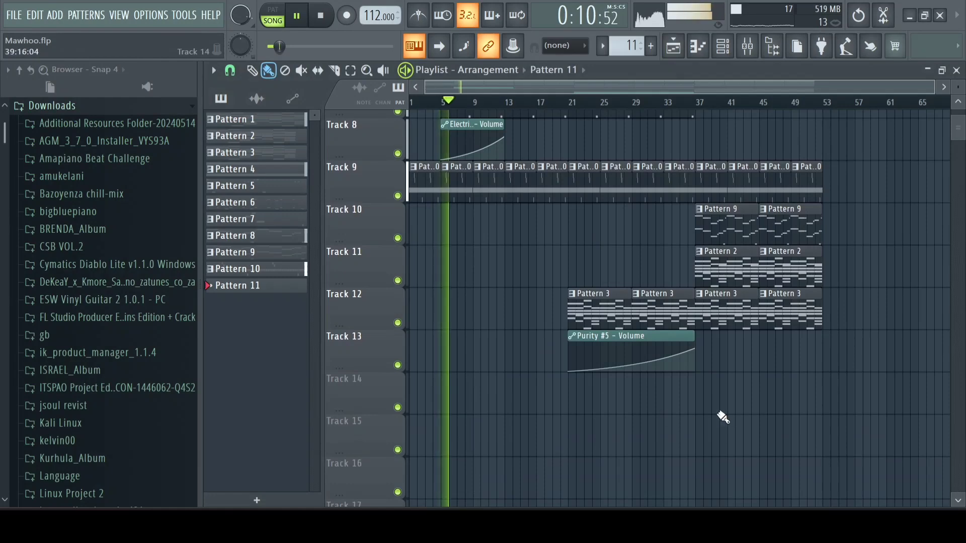
left_click(557, 106)
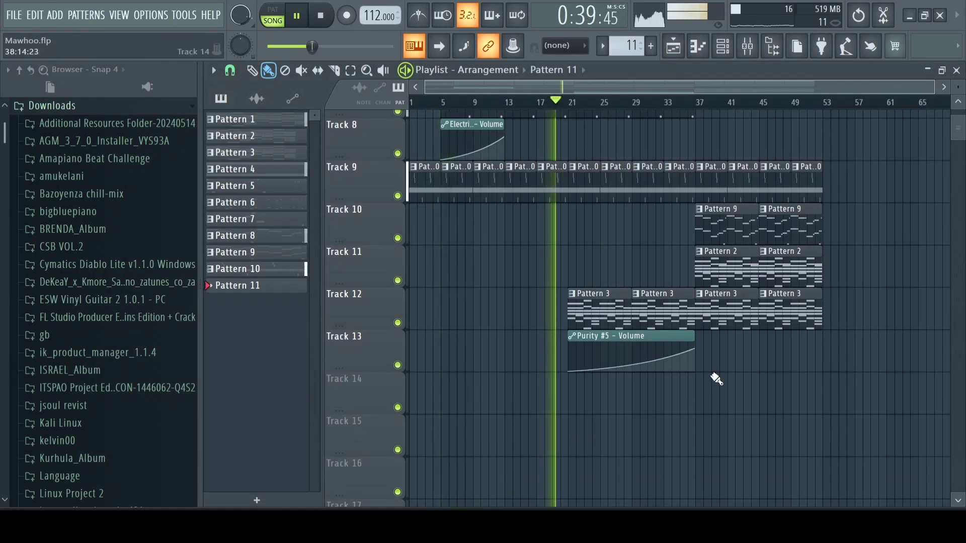
scroll(738, 191, "up", 2)
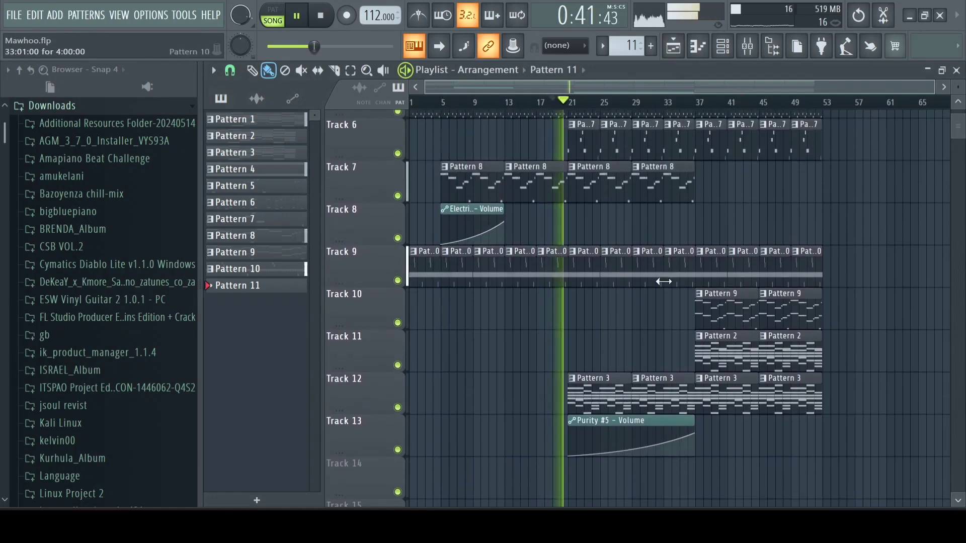
scroll(622, 327, "down", 3)
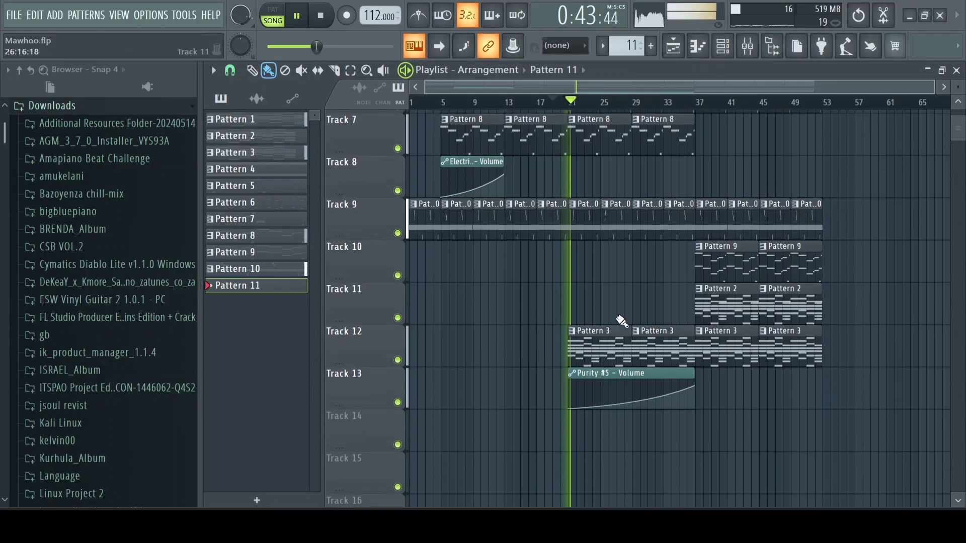
left_click(554, 105)
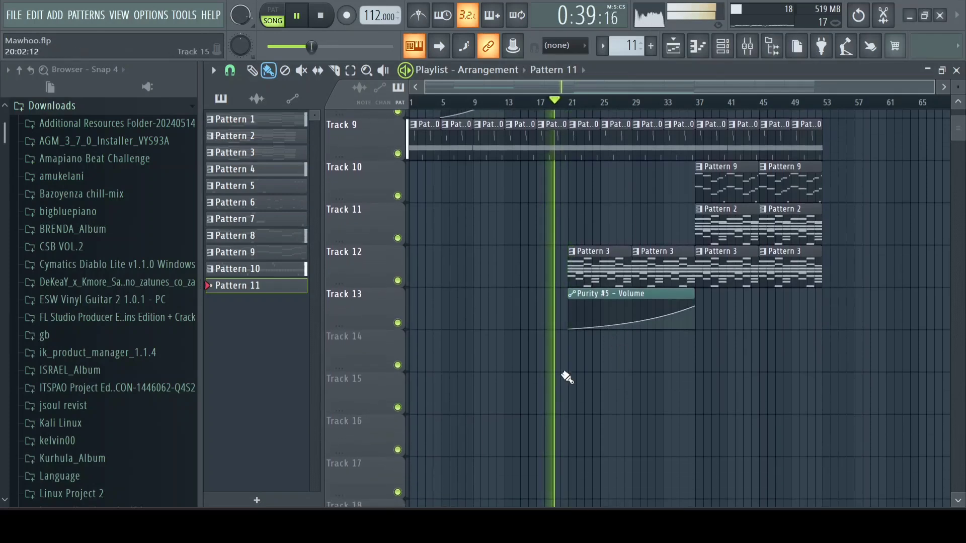
left_click(460, 103)
scroll(511, 360, "up", 2)
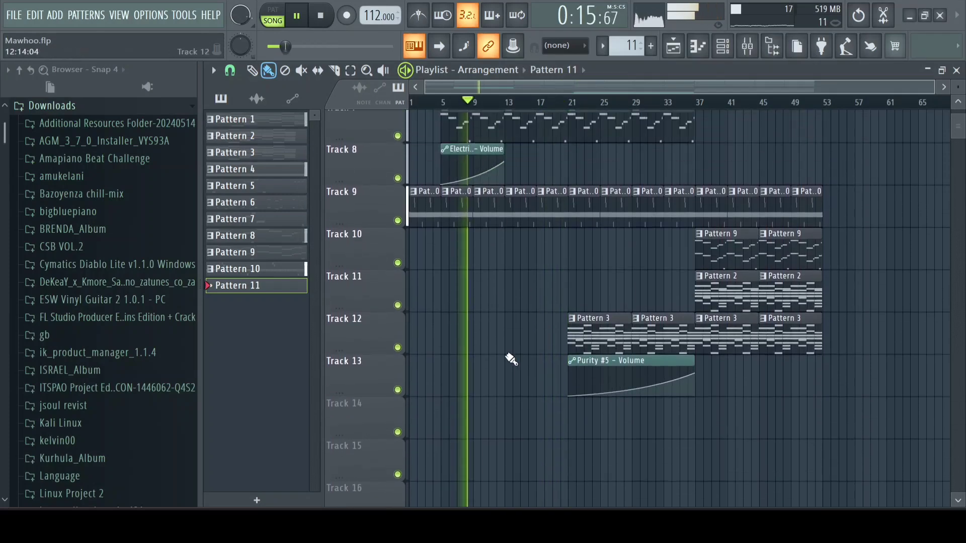
left_click(509, 103)
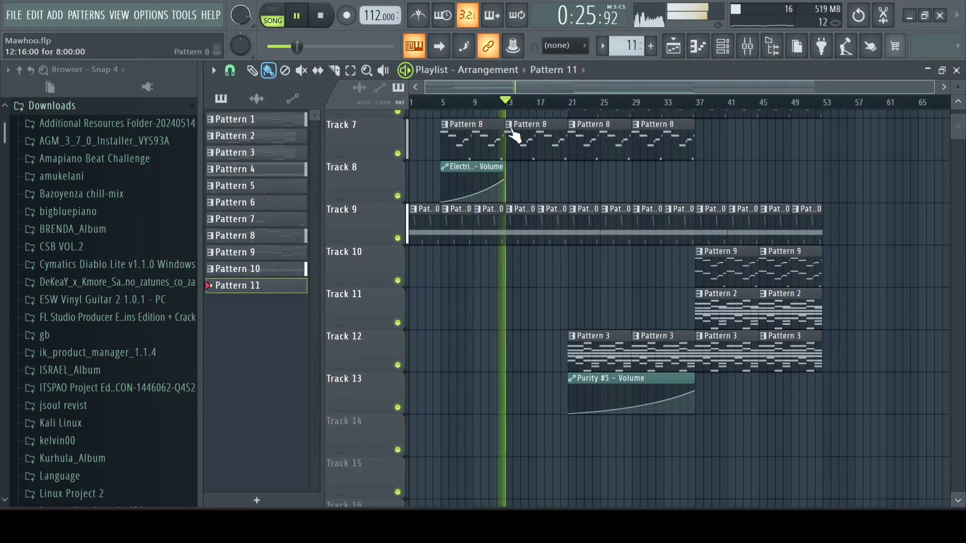
scroll(558, 271, "up", 2)
scroll(586, 312, "up", 4)
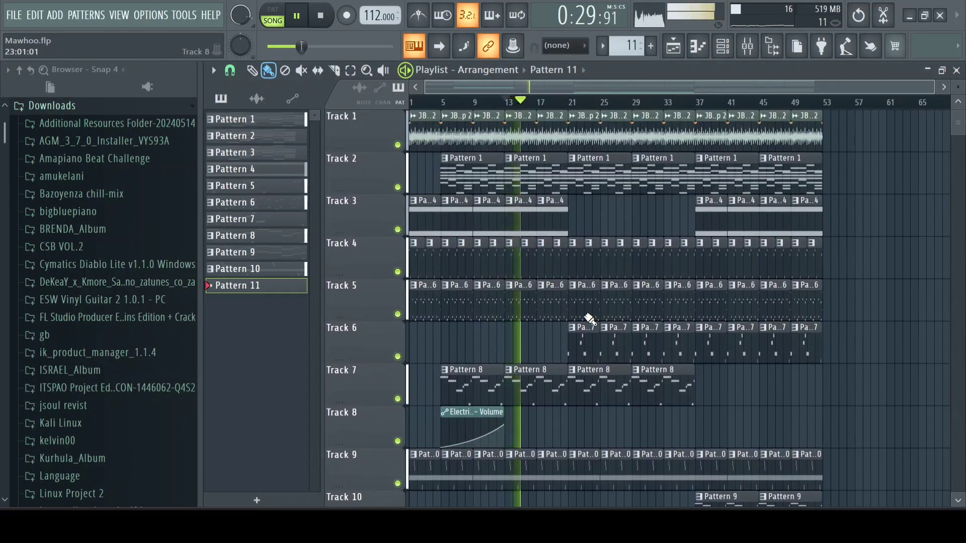
scroll(590, 319, "down", 7)
scroll(578, 252, "up", 5)
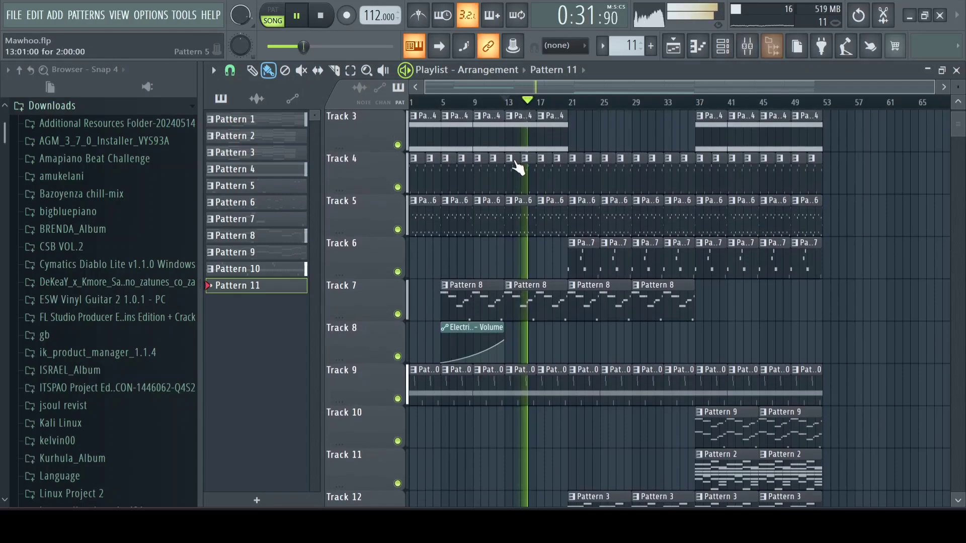
Open the Electric Piano notes of Pattern 1 in the piano roll
scroll(523, 166, "up", 2)
double_click(568, 171)
left_click(726, 52)
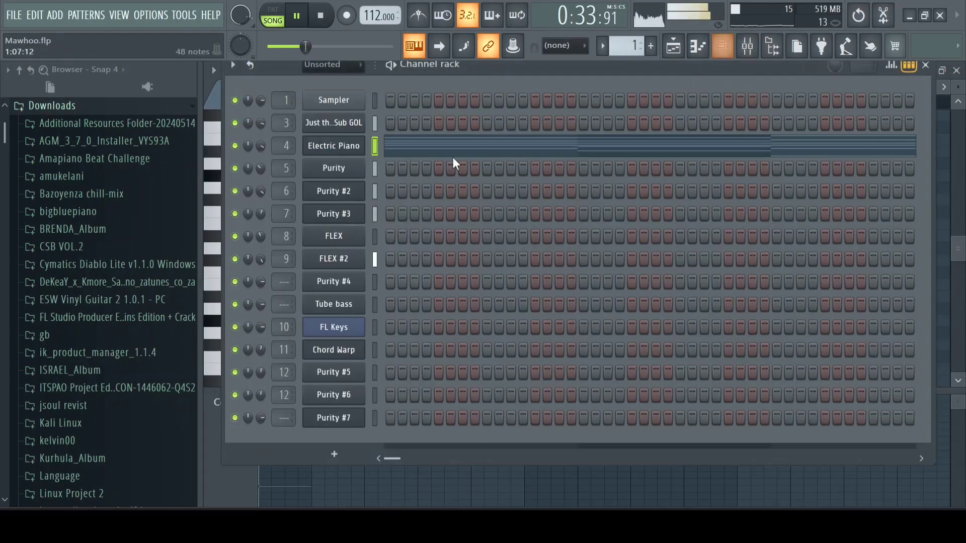
scroll(261, 149, "up", 3)
left_click(439, 143)
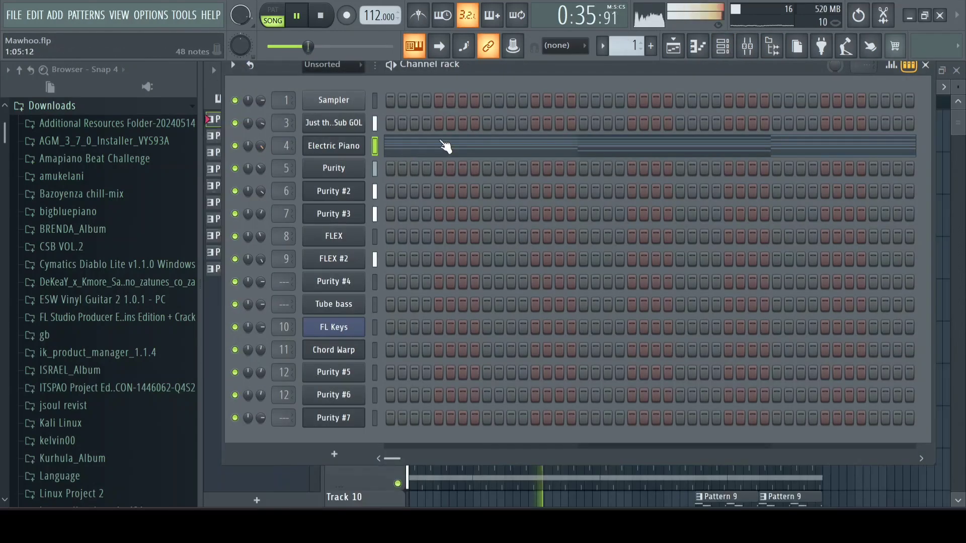
left_click(445, 147)
Lower the velocity of the E5 notes in bars 4 and 8 using level scaling, and return to the playlist
left_click(452, 224)
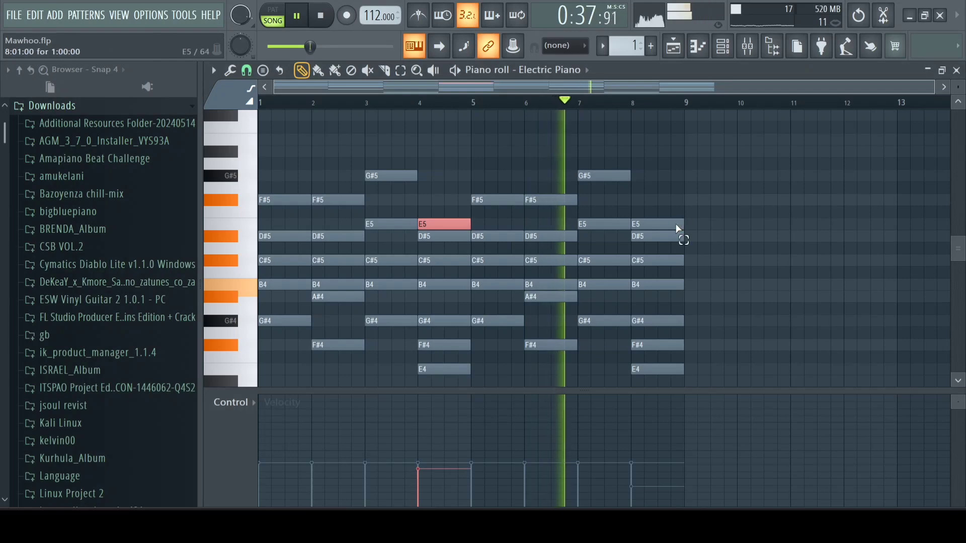
left_click(677, 224, "ctrl")
key("alt+x")
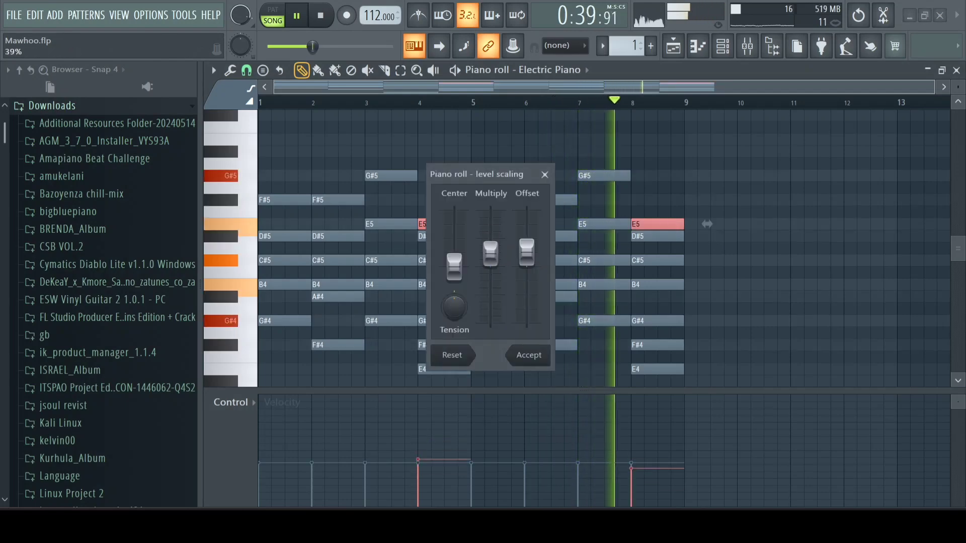
left_click_drag(490, 250, 490, 276)
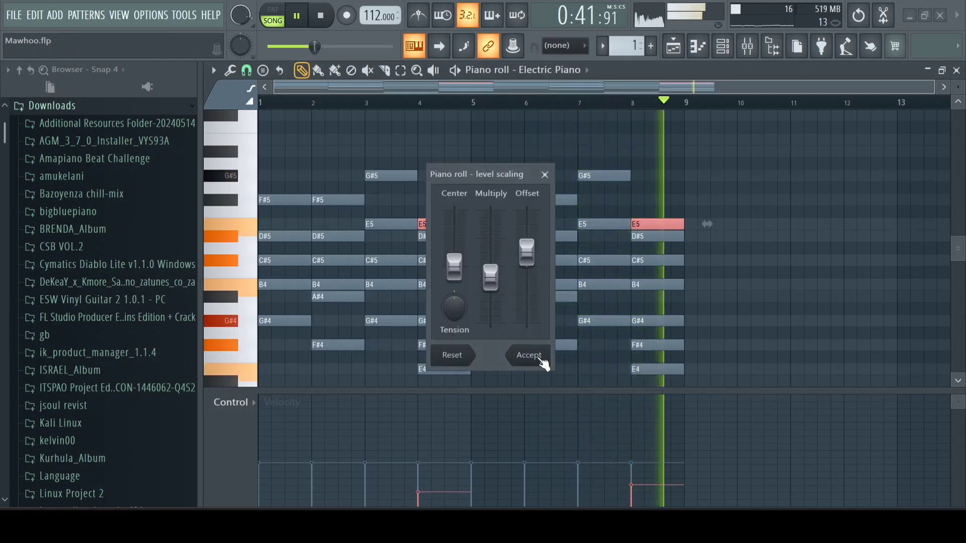
left_click(528, 355)
left_click(672, 47)
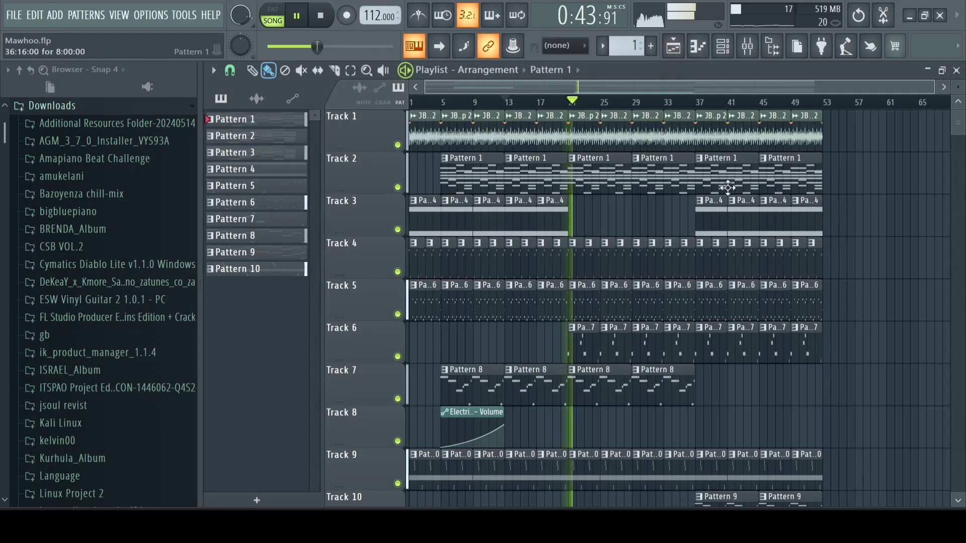
Open the ATMOSPHERE folder of the Audio Buffet drum kit within the sample packs
scroll(728, 187, "down", 10)
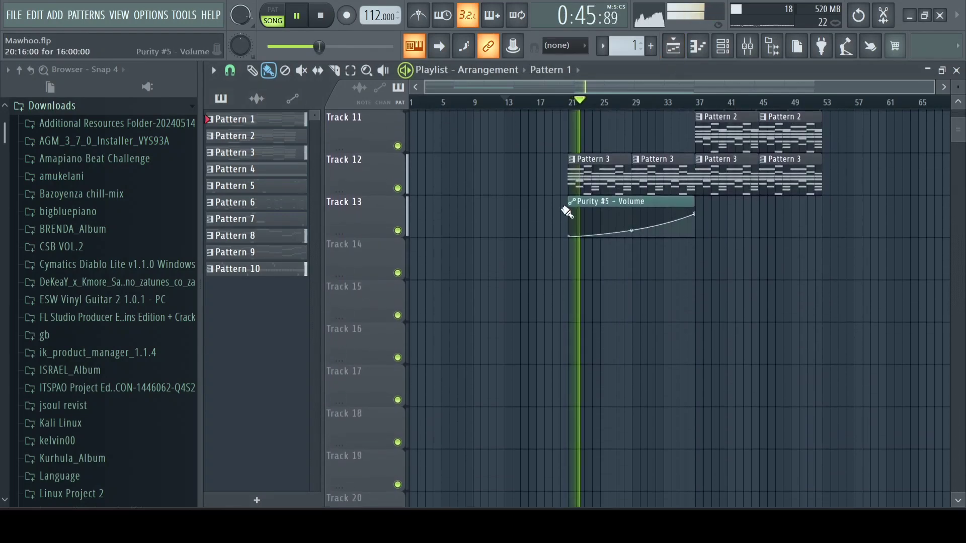
left_click(143, 115)
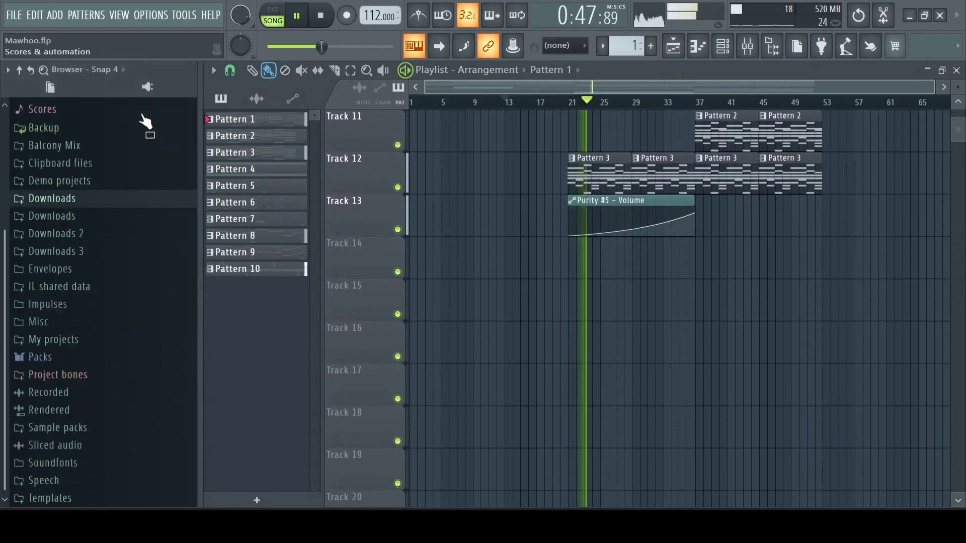
left_click(110, 431)
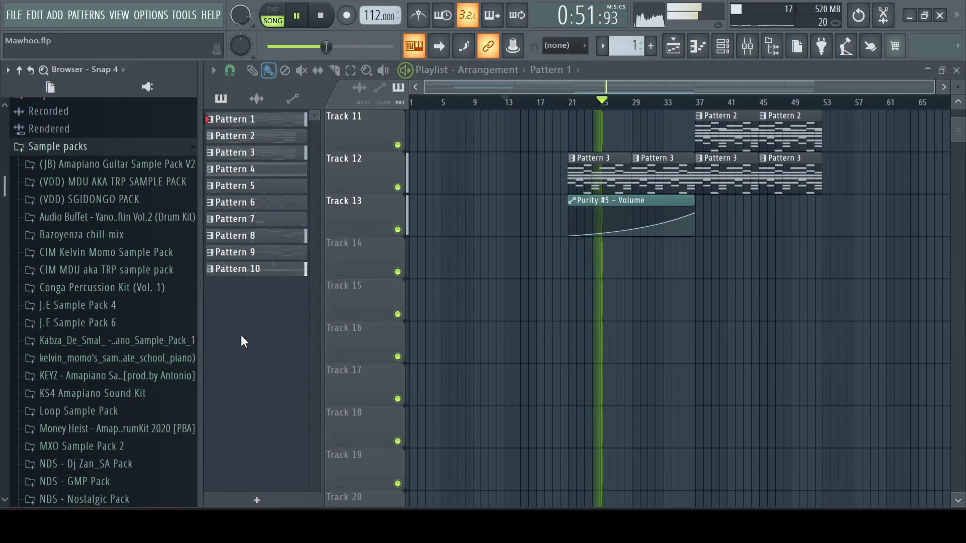
left_click(128, 221)
left_click(130, 196)
Audition the Children Playground and Children Playing samples with the song paused, and place Kids Playing at bar 1 of Track 15
key("space")
left_click(128, 196)
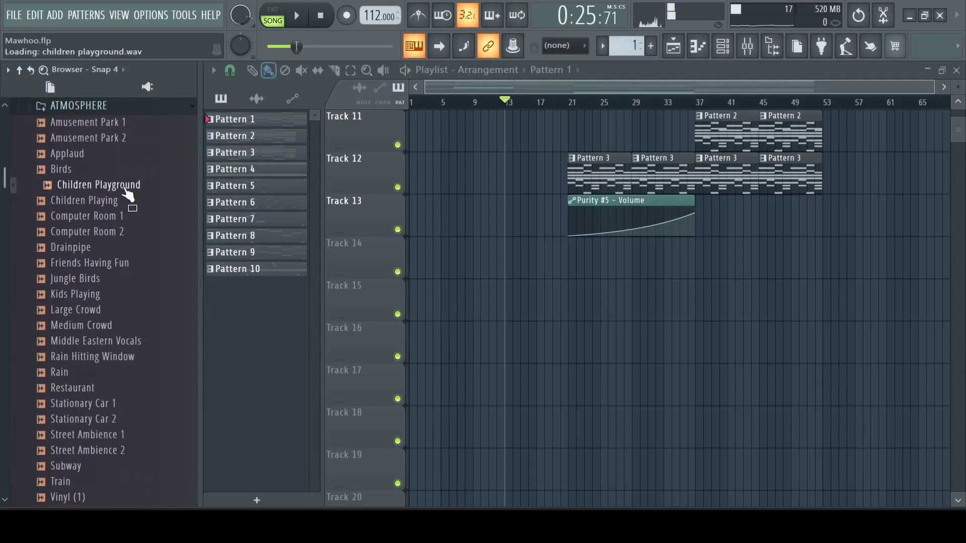
left_click(125, 203)
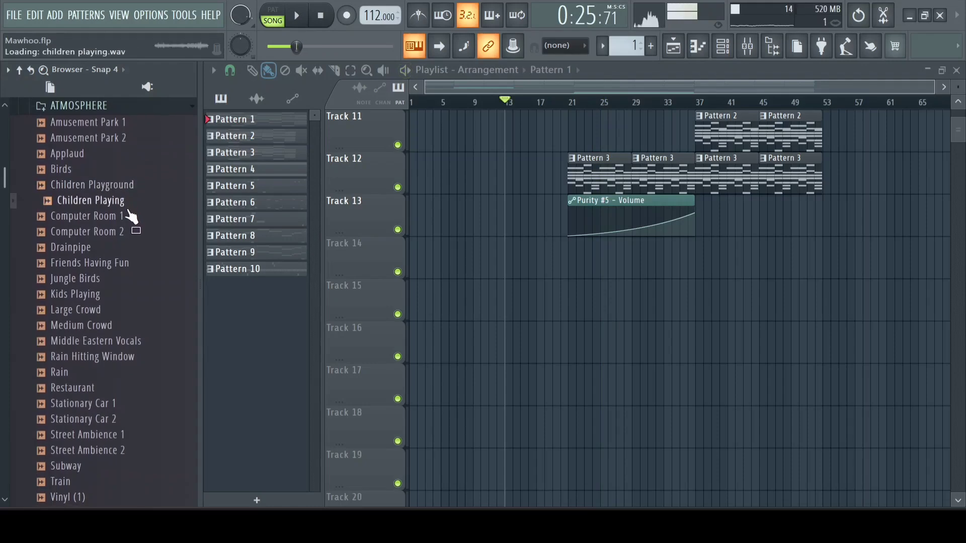
left_click(130, 189)
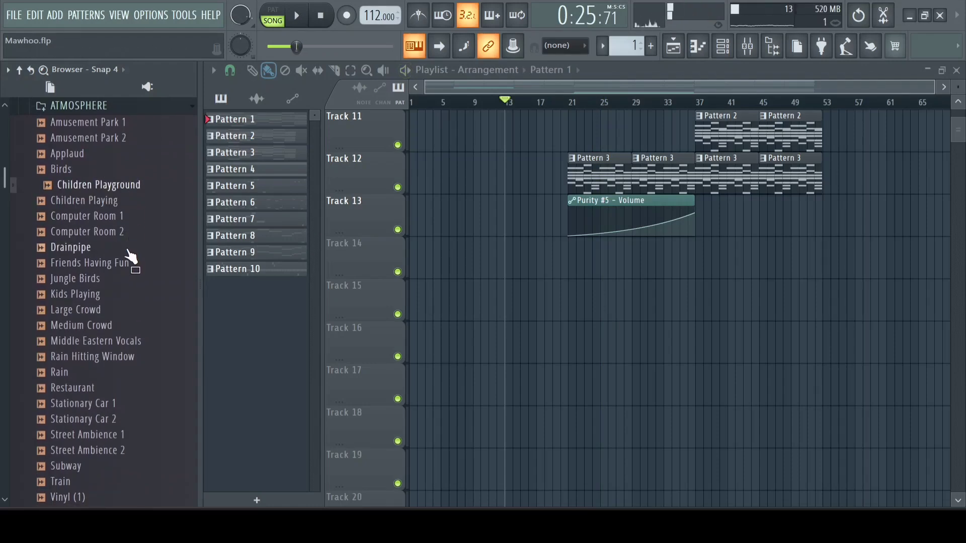
left_click(134, 294)
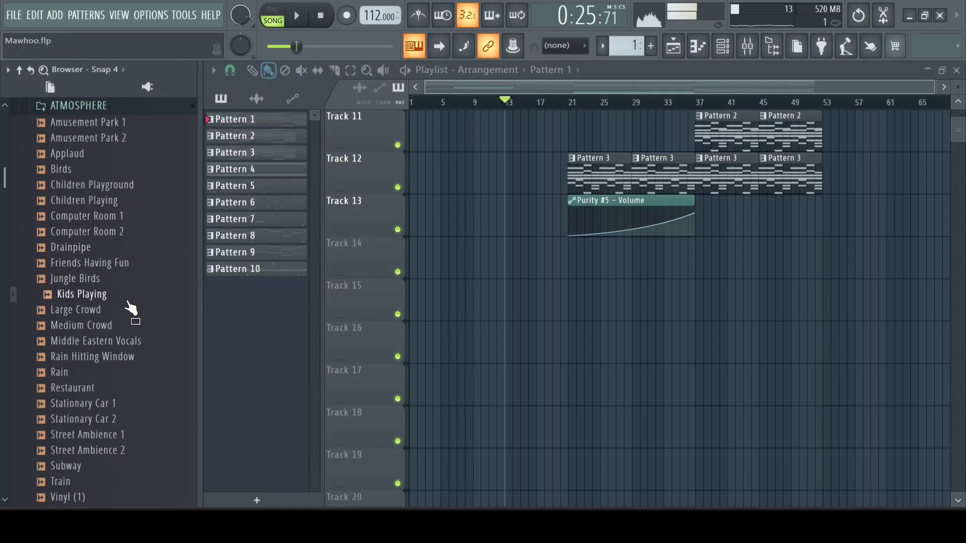
left_click_drag(130, 294, 417, 302)
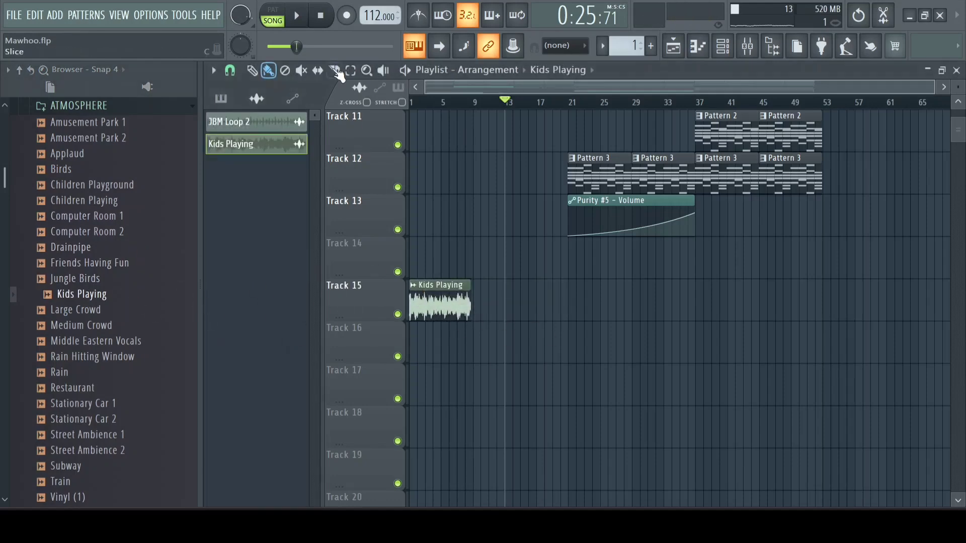
Assign Kids Playing to a free mixer track and cut its low-shelf EQ level to about -10.7 dB
double_click(437, 312)
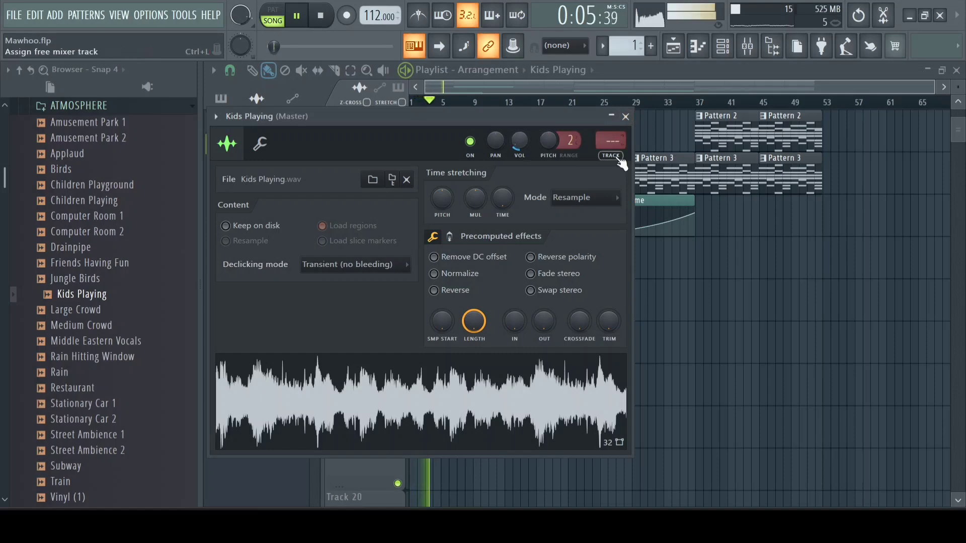
key("ctrl+l")
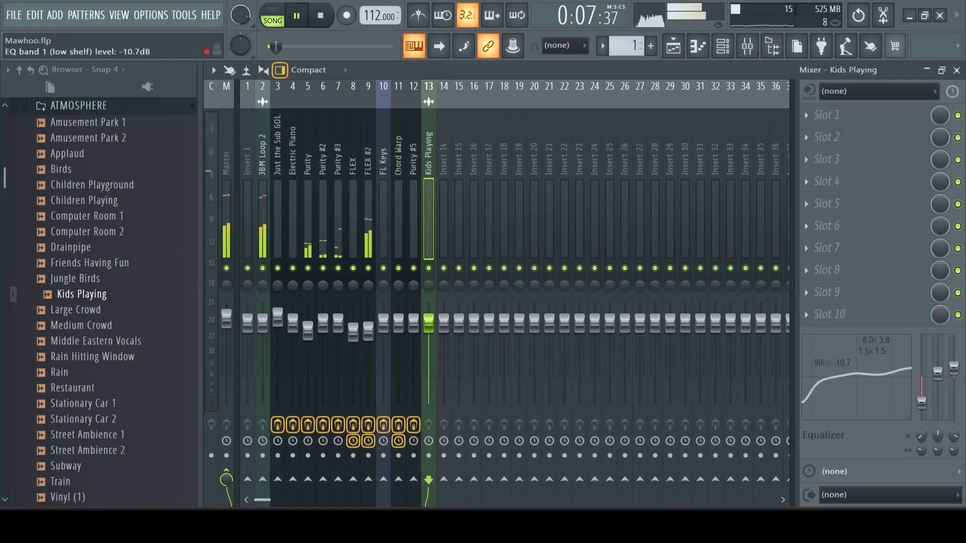
key("F5")
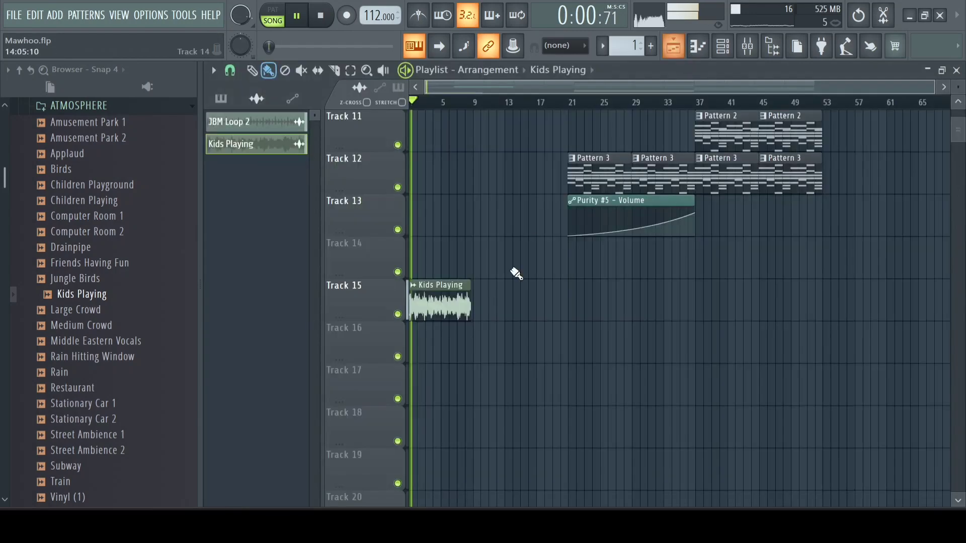
Slice the Kids Playing clip on Track 15 at bar 7 and delete the part after the cut
scroll(414, 343, "up", 3)
left_click(334, 71)
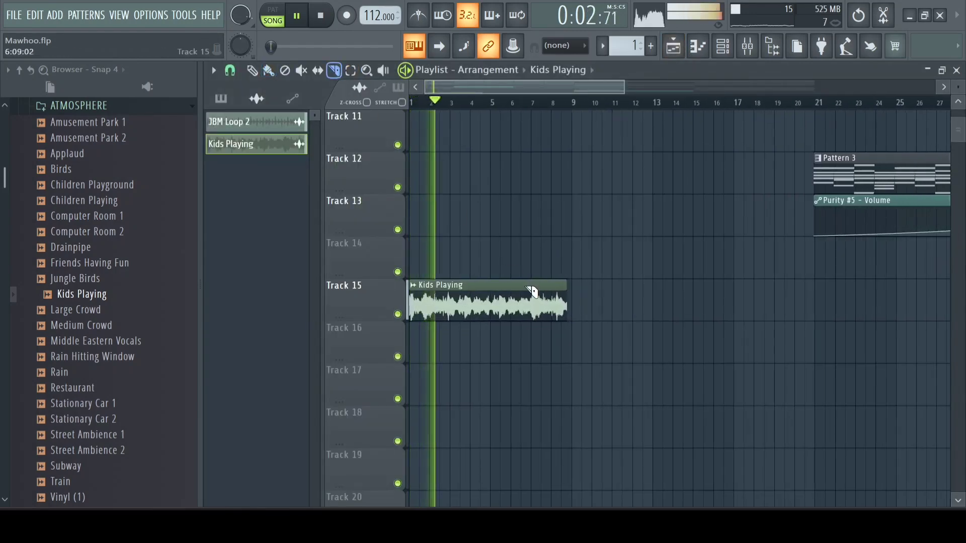
scroll(535, 282, "up", 2)
scroll(538, 285, "up", 1)
left_click_drag(533, 288, 510, 312)
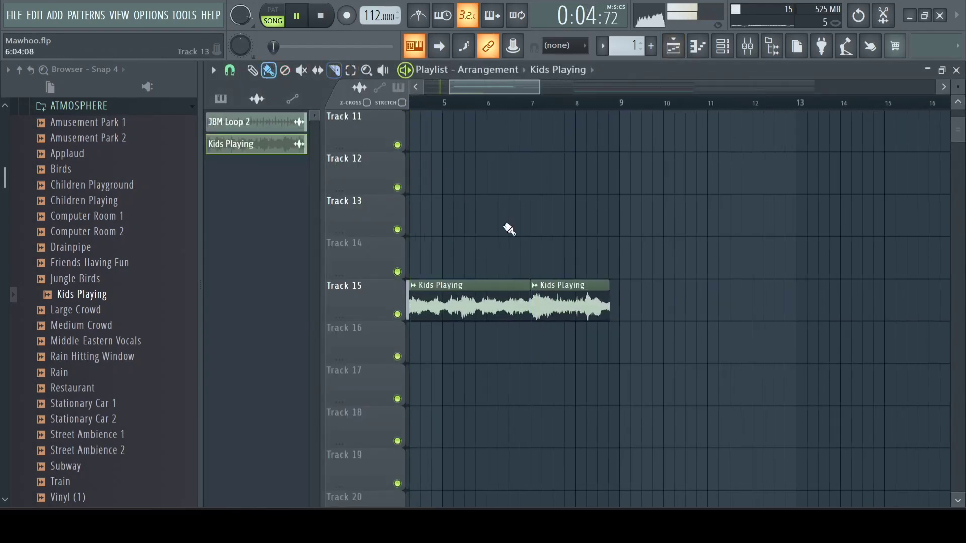
right_click(572, 300)
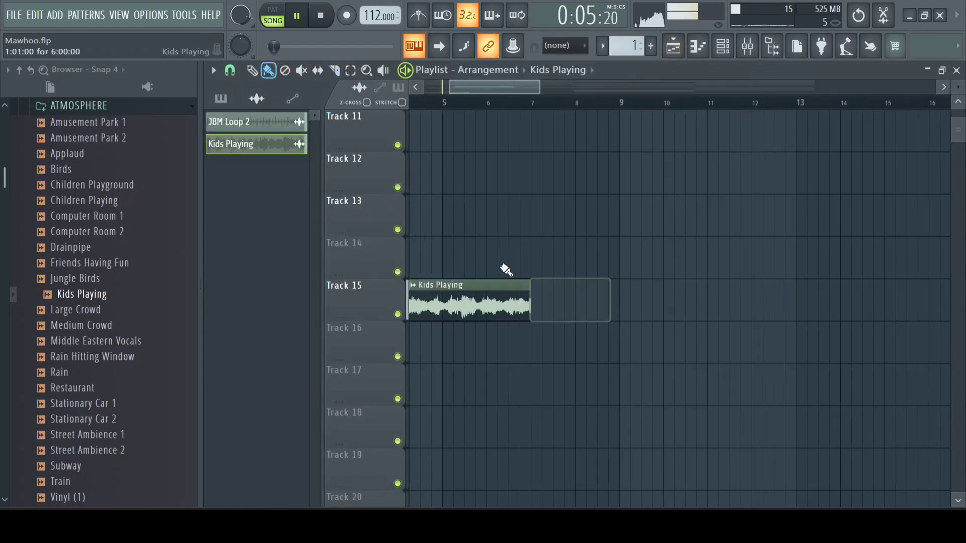
Slice the Kids Playing clip at bar 5 and duplicate its second piece to fill bars 7 to 9
left_click(455, 304)
left_click(277, 72)
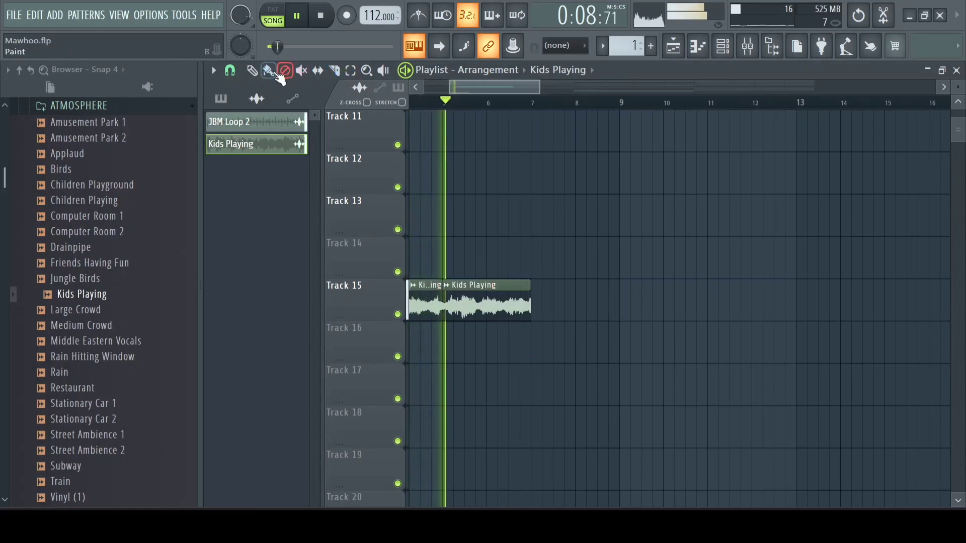
right_click(526, 314)
scroll(529, 330, "down", 5)
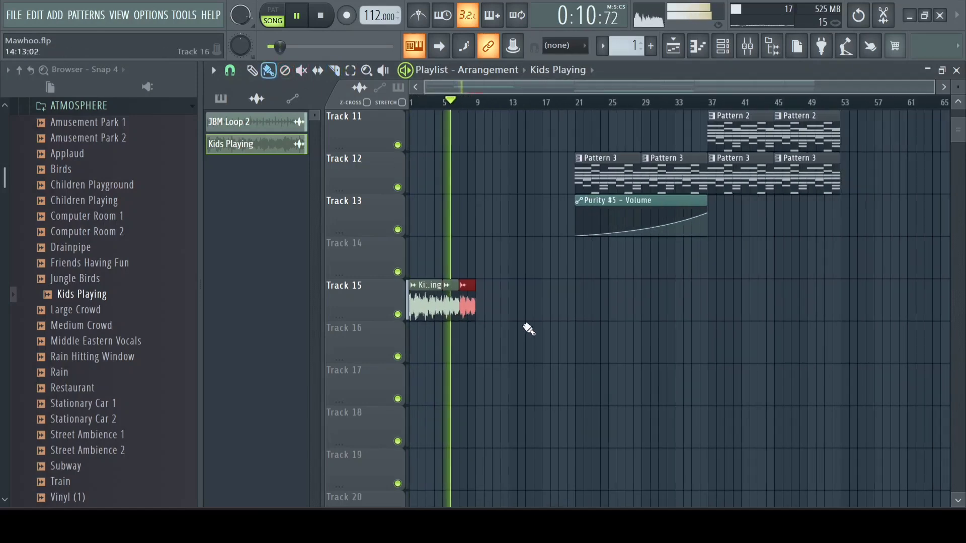
Select all the Kids Playing pieces and duplicate them end to end five times along Track 15
left_click_drag(523, 311, 410, 337)
key("ctrl+b")
key("ctrl+b")
key("ctrl+b")
key("ctrl+b")
key("ctrl+b")
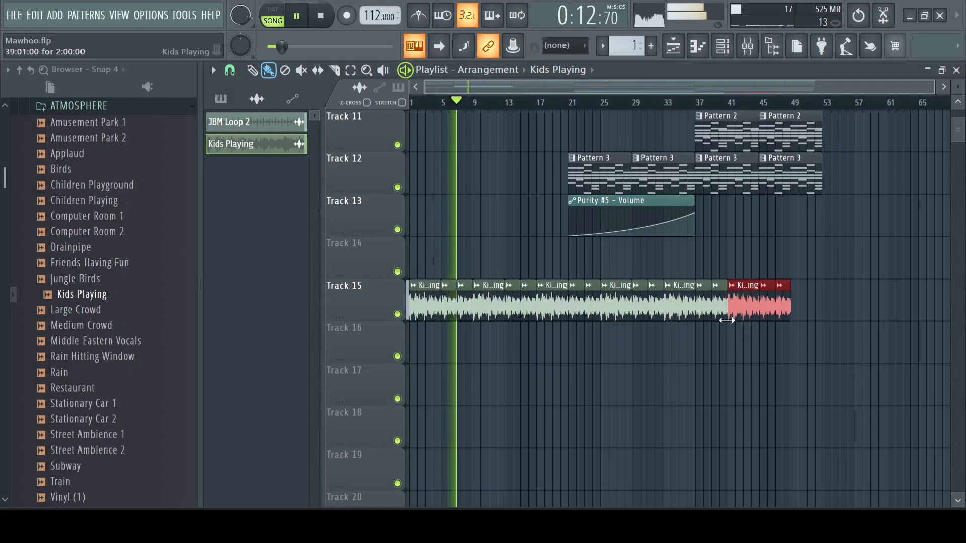
Clear the duplicated Kids Playing pieces after bar 9 on Track 15, keeping only the set in bars 1 to 9
key("ctrl+b")
key("space")
key("space")
left_click_drag(853, 317, 486, 305)
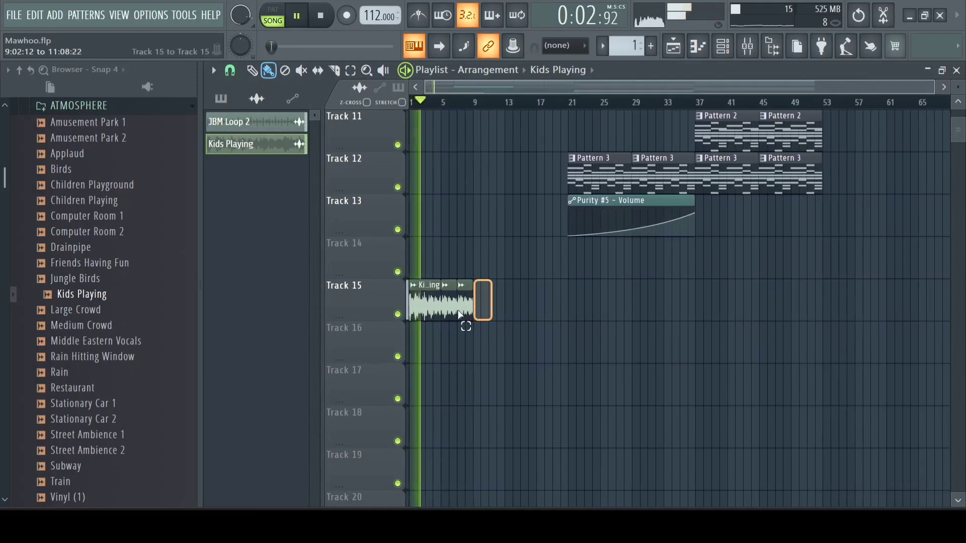
Inspect the point at bar 9 where the Kids Playing pieces end on Track 15
scroll(428, 327, "up", 1)
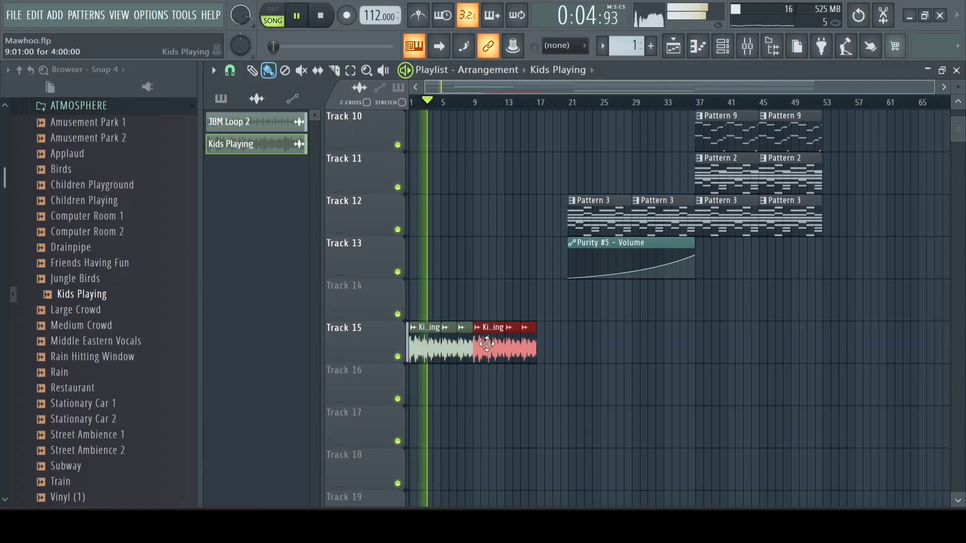
key("space")
scroll(486, 381, "up", 6)
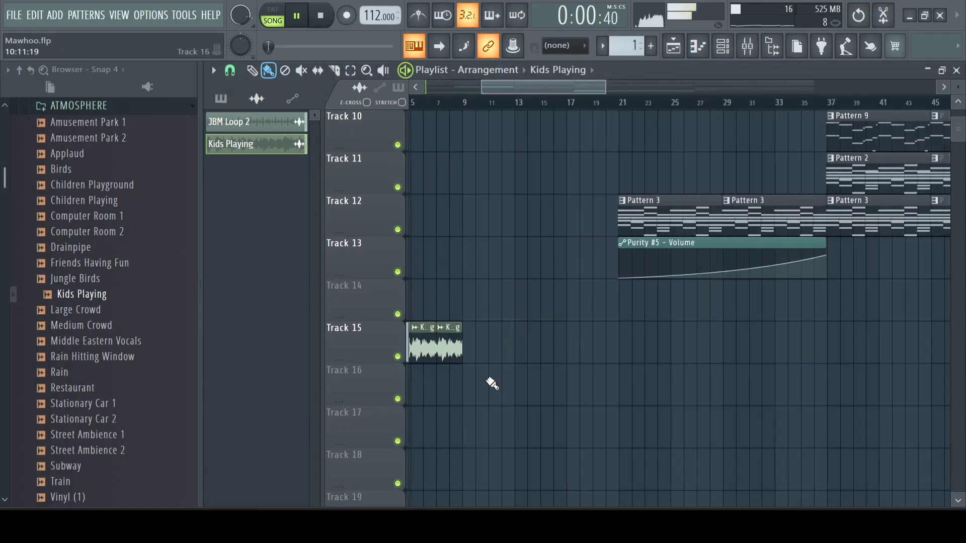
scroll(468, 298, "down", 3)
scroll(470, 373, "up", 3)
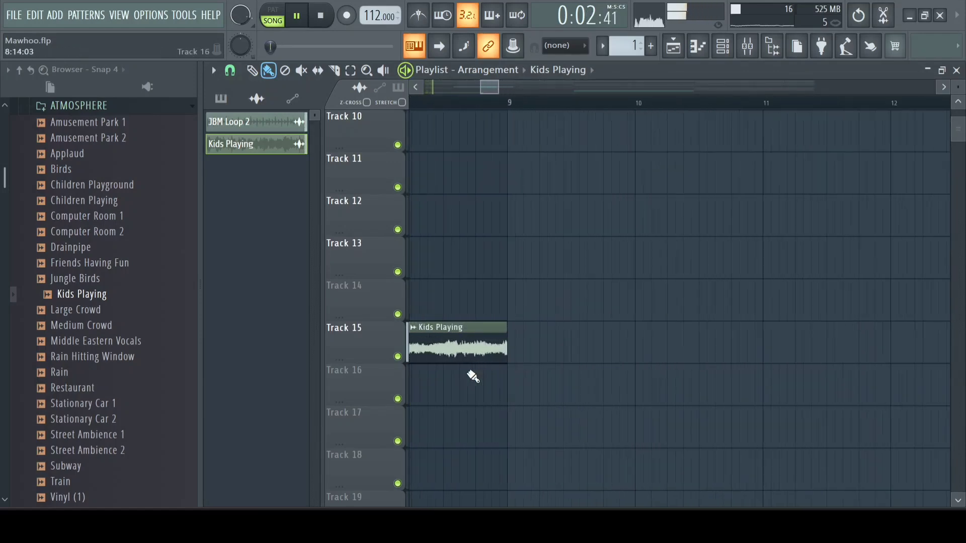
scroll(498, 370, "down", 5)
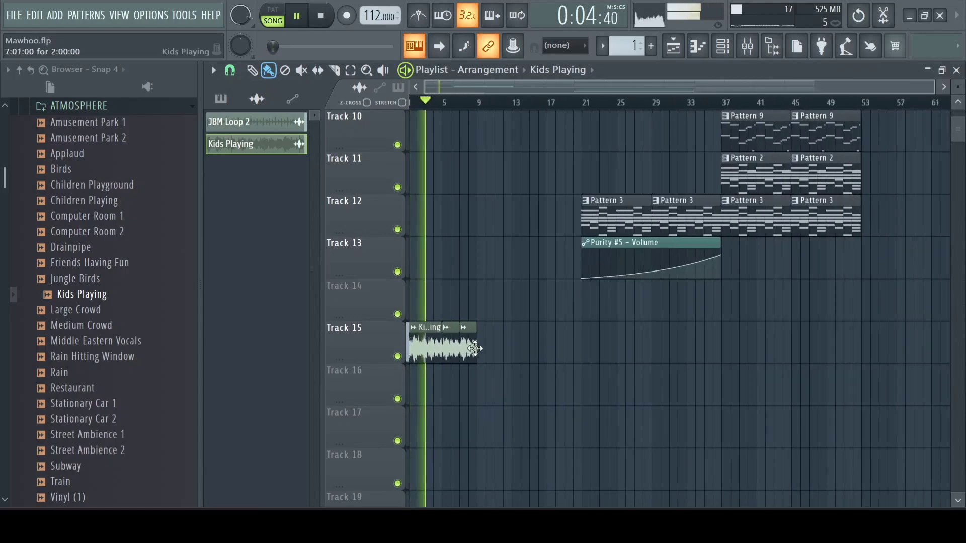
Try repeating the Kids Playing pieces along Track 15 to bar 41, and remove the copies after bar 9
left_click_drag(486, 323, 411, 363)
key("ctrl+b")
key("ctrl+b")
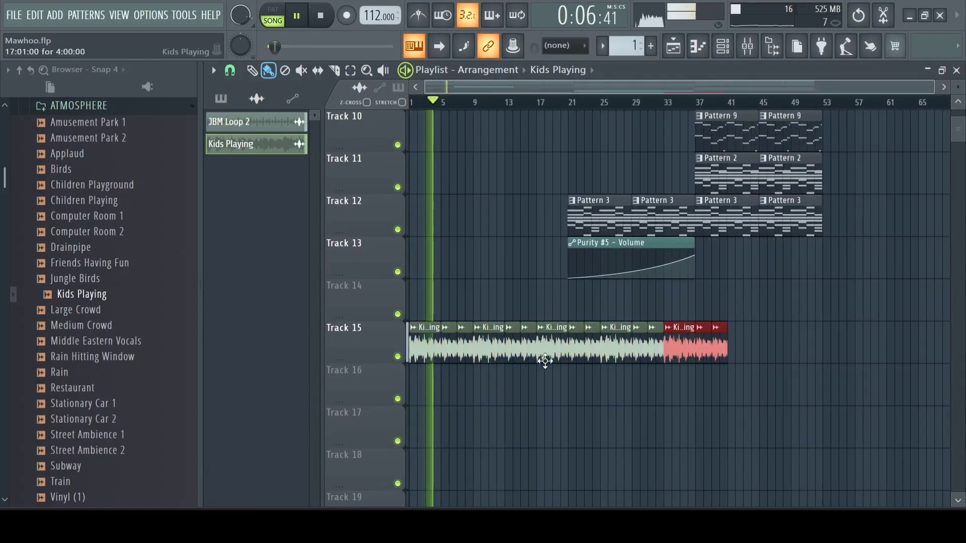
key("space")
left_click_drag(722, 352, 487, 351)
Select every clip in the arrangement, shift them all four bars to start at bar 5, and deselect them
scroll(501, 351, "up", 7)
scroll(504, 354, "up", 1)
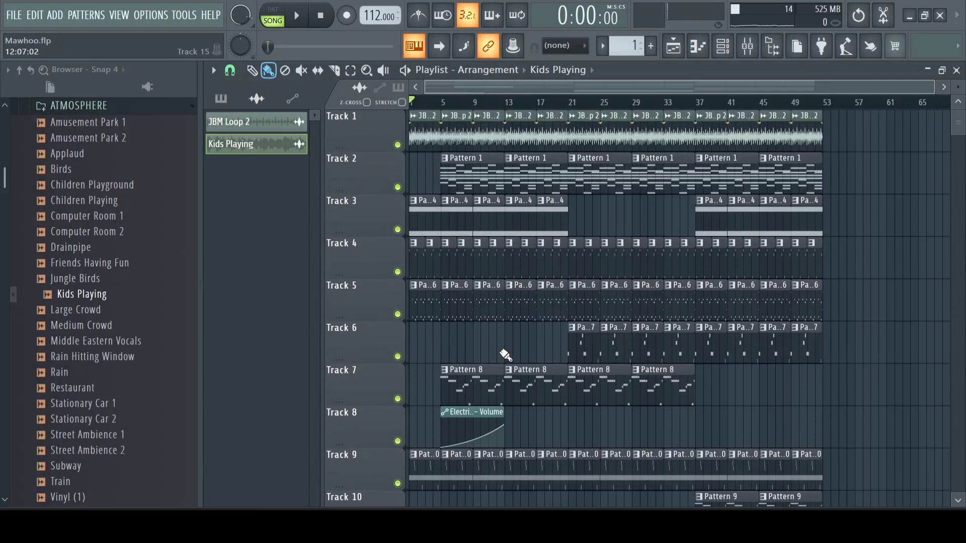
key("ctrl+a")
scroll(506, 352, "down", 10)
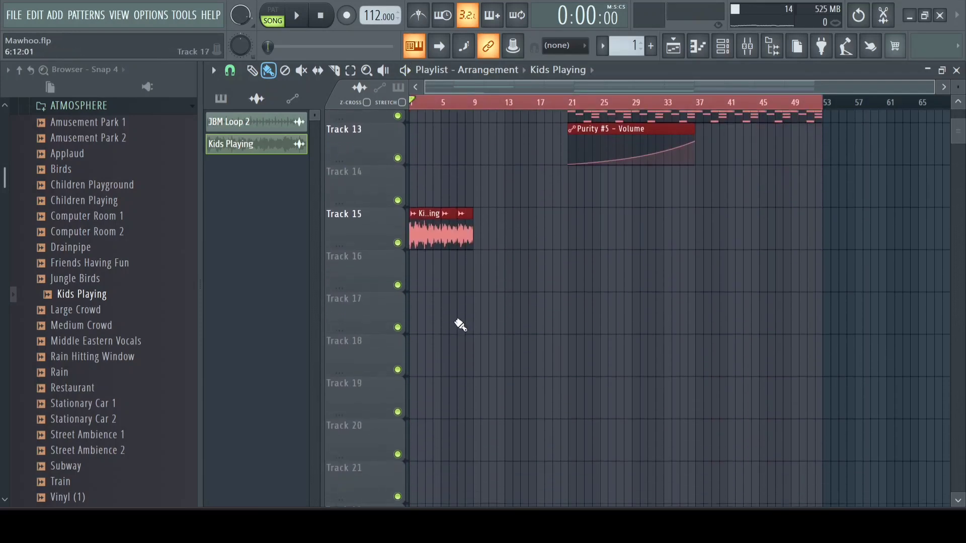
scroll(457, 320, "up", 3)
left_click_drag(421, 335, 452, 338)
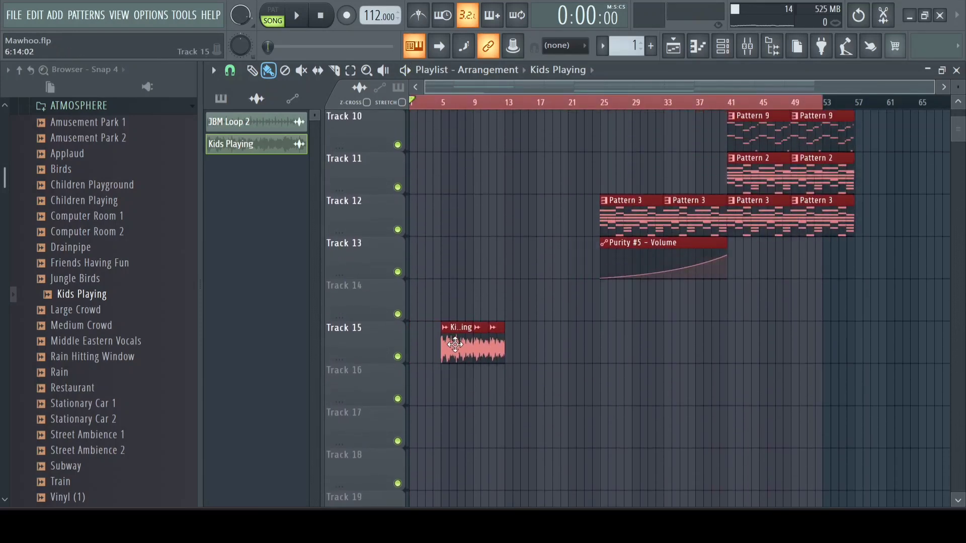
key("ctrl+d")
Copy the clips from the section at bars 5 to 9 into bars 1 to 5 and remove the extra Pattern 1 copy
scroll(523, 319, "up", 10)
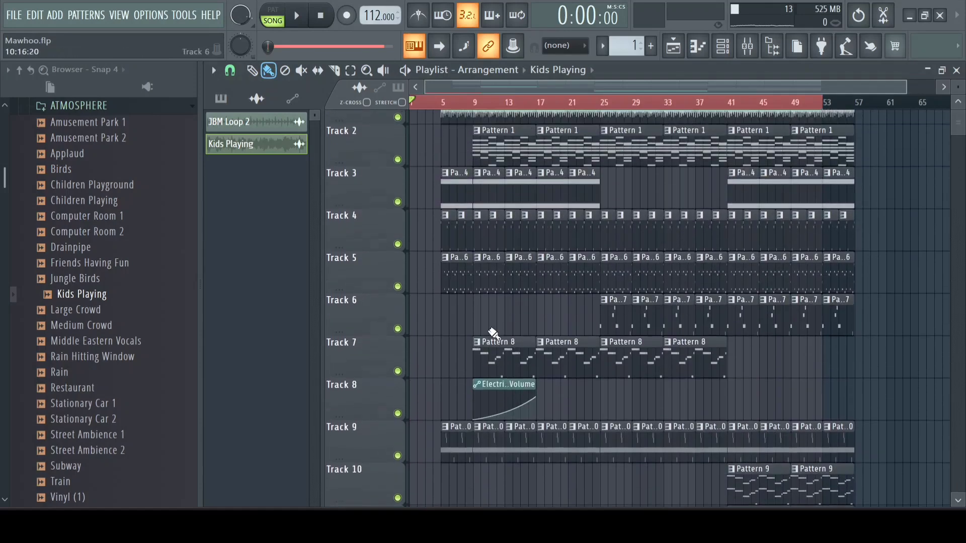
left_click_drag(477, 106, 449, 153)
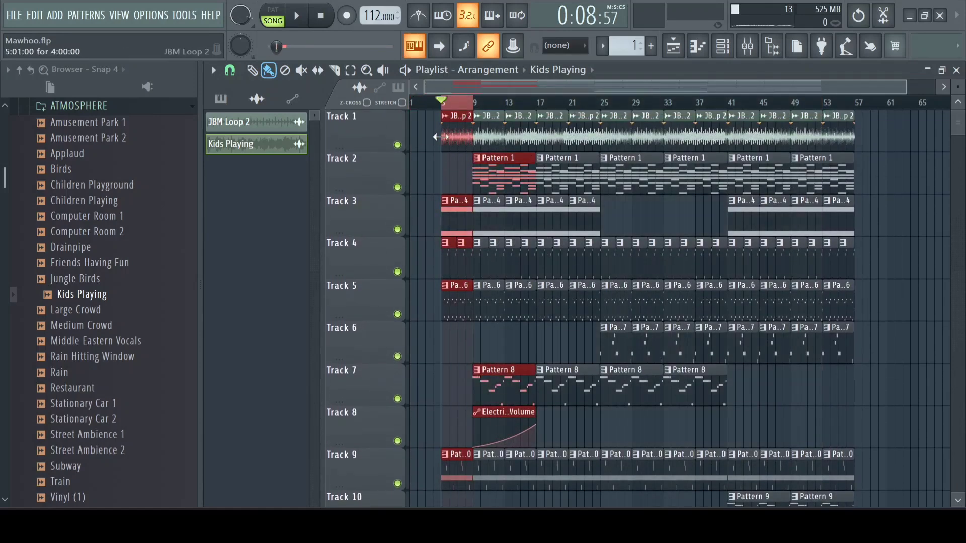
key("ctrl+b")
left_click_drag(497, 179, 432, 179)
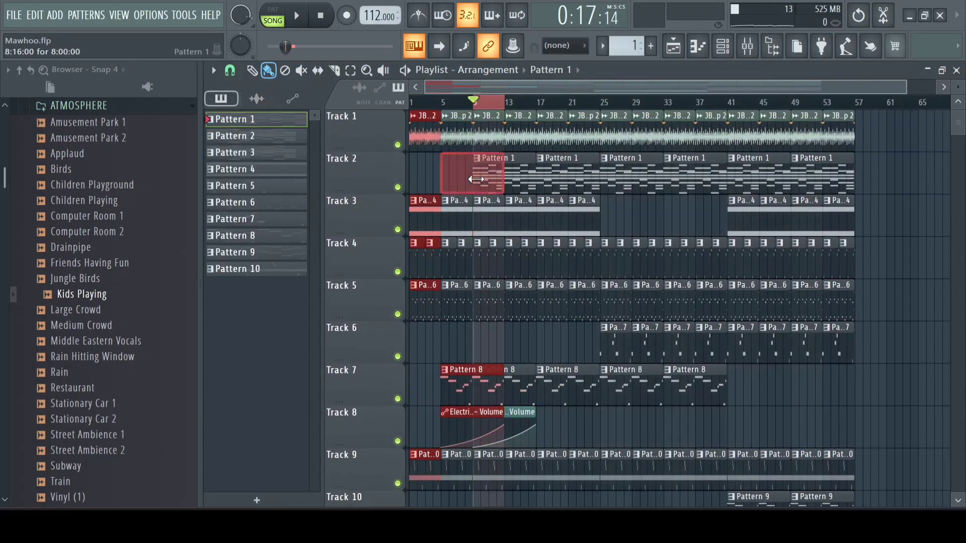
Play the song from bar 1 and delete the overlapping Electric Piano volume automation and Pattern 8 copies at bar 5
scroll(420, 135, "down", 1)
left_click(415, 102)
left_click(417, 105)
key("space")
scroll(468, 211, "down", 2)
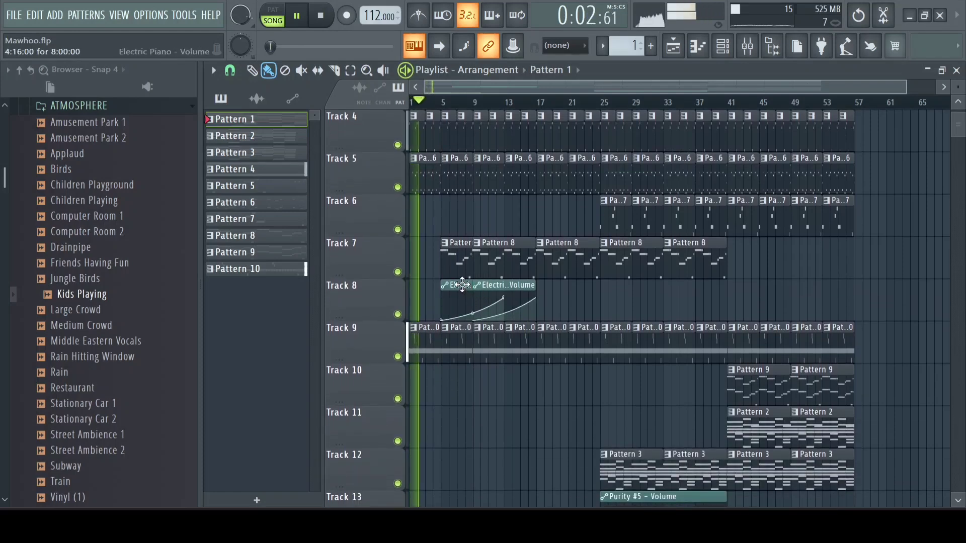
right_click(462, 285)
scroll(473, 274, "down", 6)
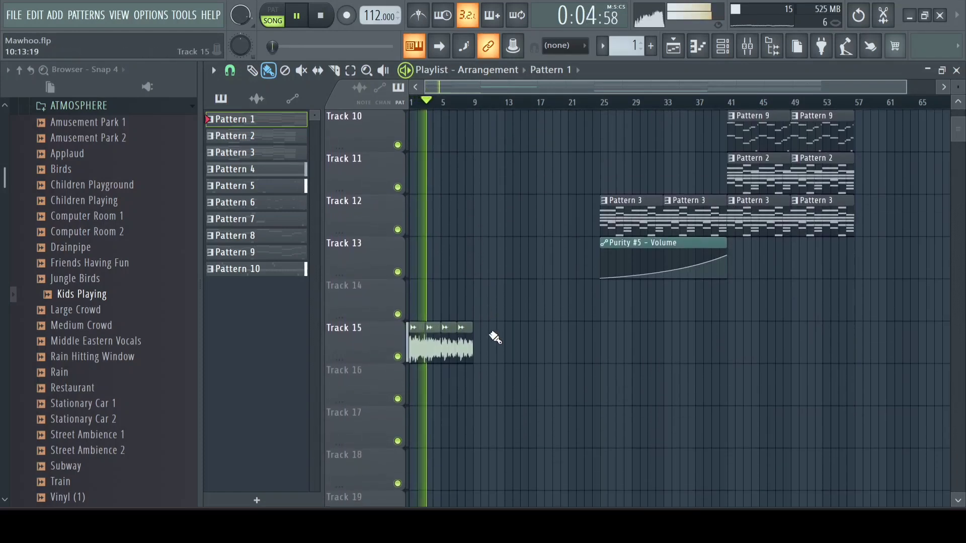
scroll(495, 337, "up", 5)
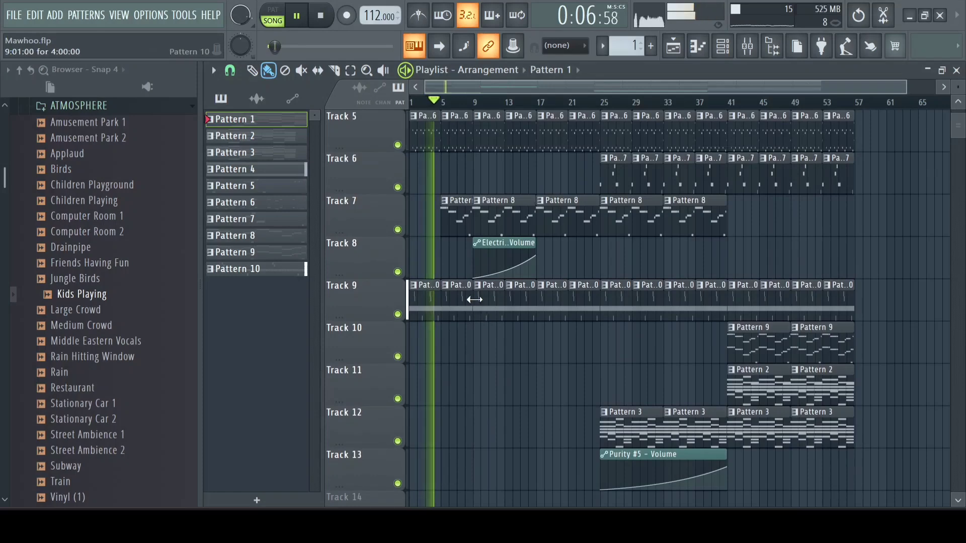
right_click(457, 220)
Remove the overlapping and repeated Kids Playing pieces on Track 15, keeping a single set in bars 1 to 9
scroll(476, 285, "down", 4)
left_click_drag(494, 374, 411, 401)
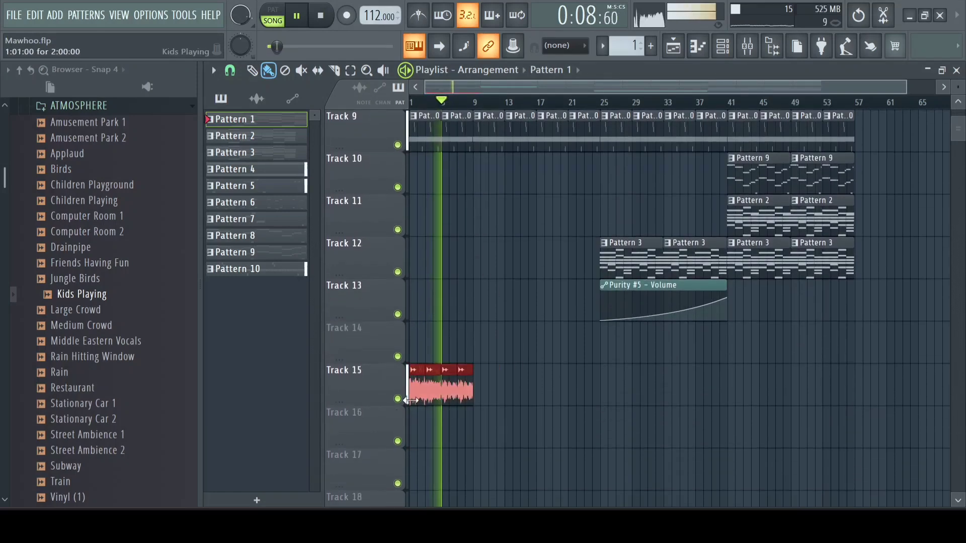
key("ctrl+b")
key("ctrl+b")
key("space")
right_click(593, 391)
key("space")
key("space")
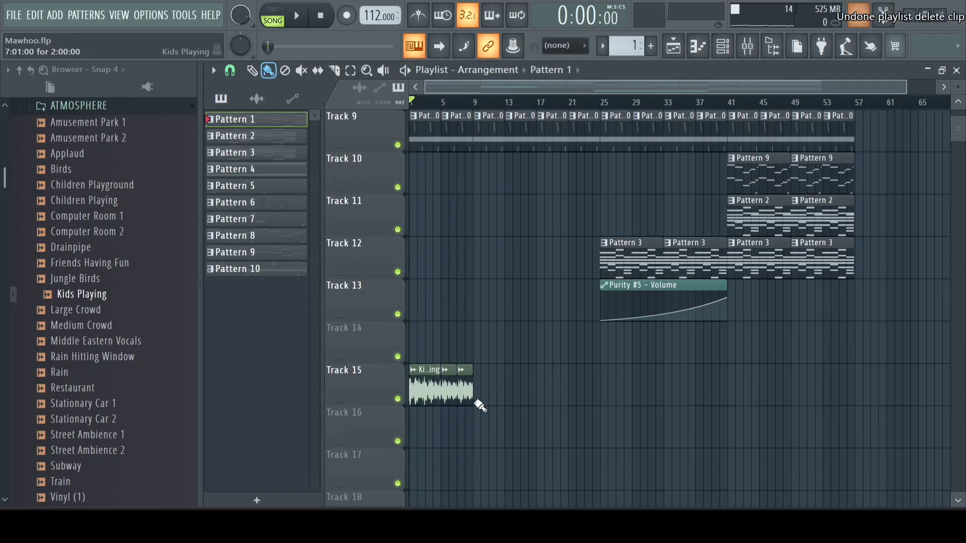
Select the Kids Playing pieces in bars 1 to 9 and duplicate them six times along Track 15 to bar 57
left_click_drag(480, 406, 394, 397)
key("ctrl+b")
key("ctrl+b")
key("ctrl+b")
key("ctrl+b")
key("ctrl+b")
key("ctrl+b")
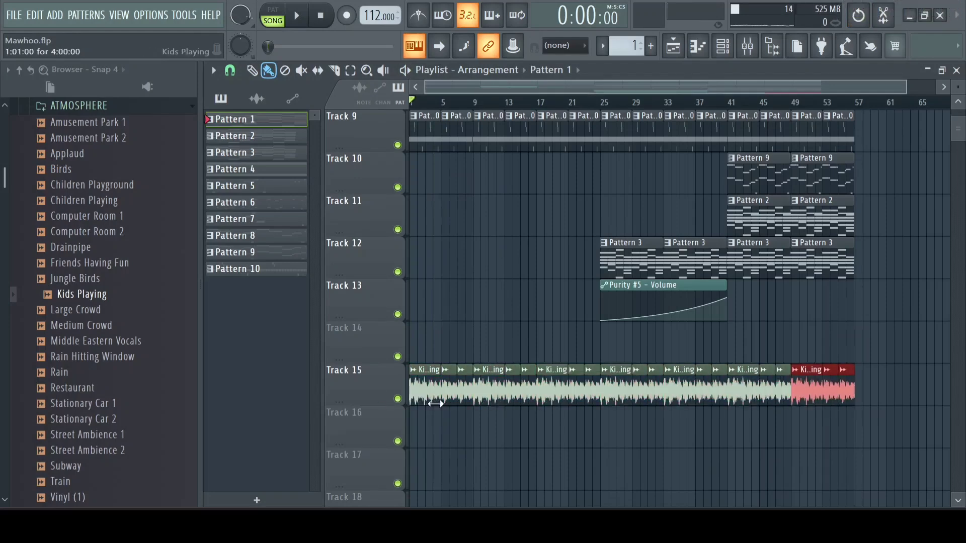
Add Fruity Parametric EQ 2 to the first effect slot of the Kids Playing mixer track and load the Vocal Presence preset
key("space")
double_click(724, 397)
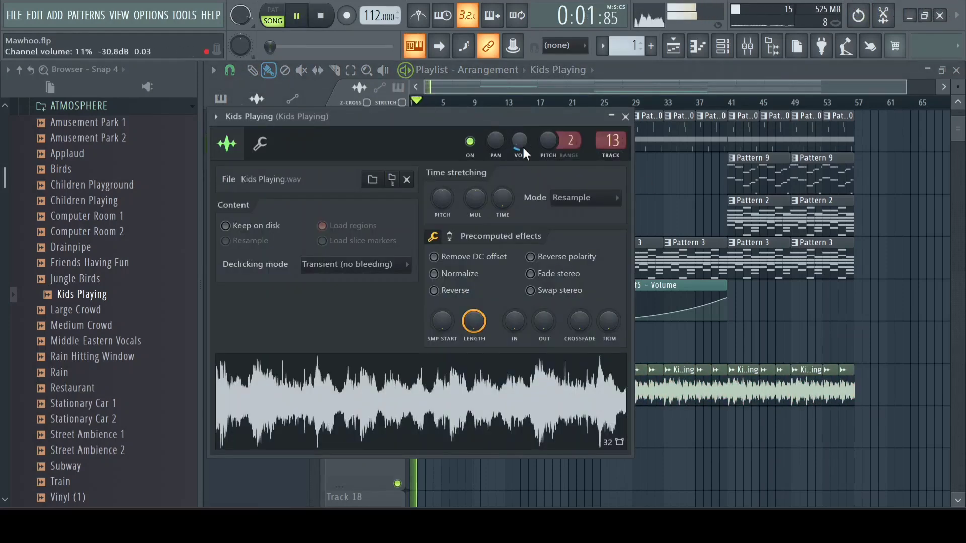
left_click(747, 46)
left_click(839, 117)
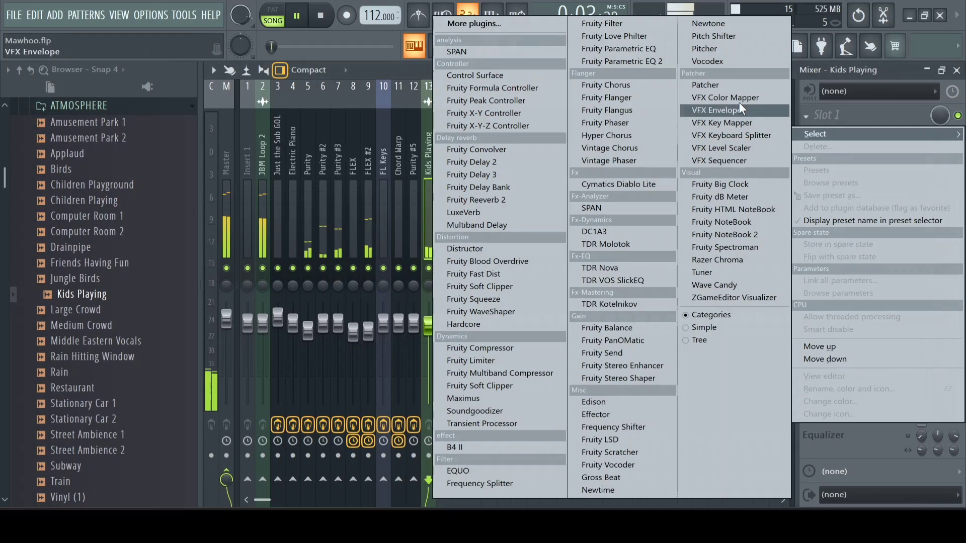
left_click(654, 62)
left_click(471, 342)
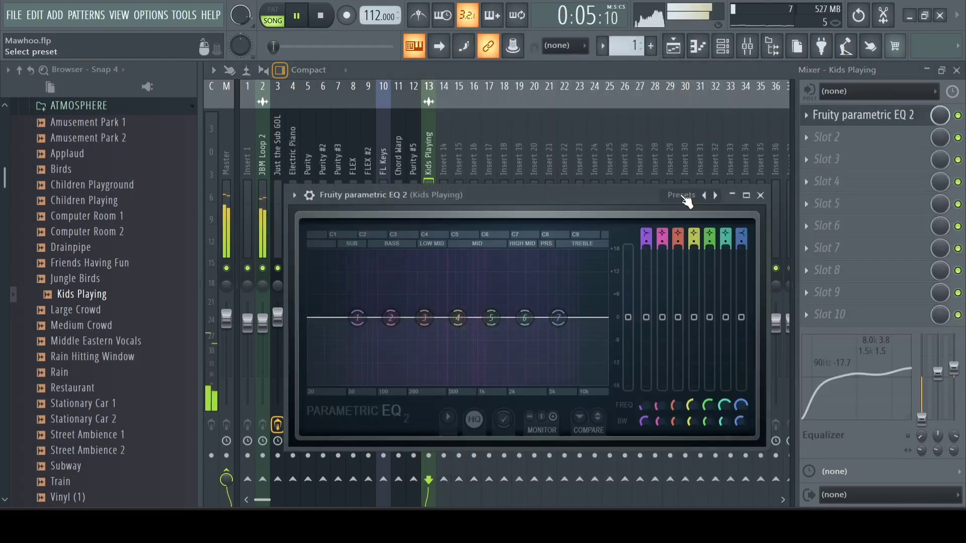
left_click(682, 195)
left_click(725, 364)
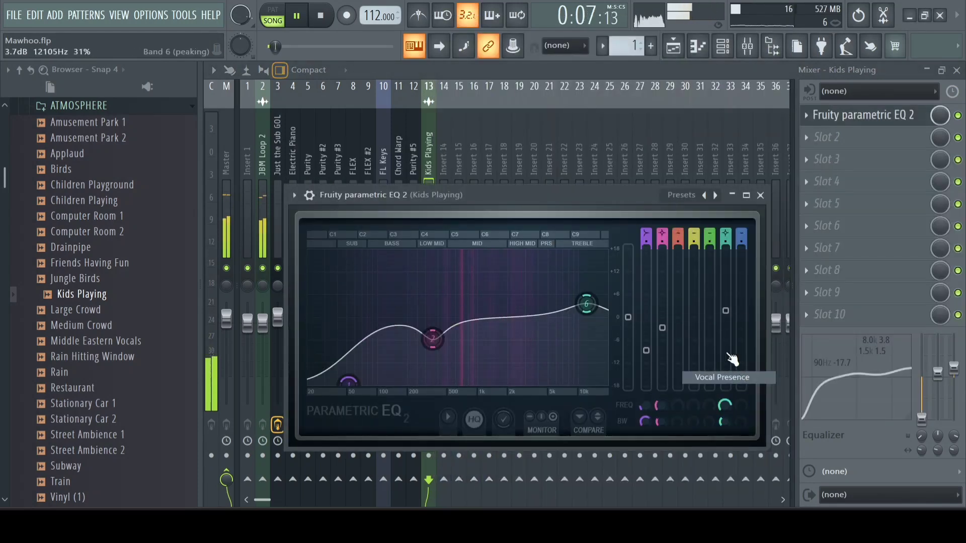
Raise the Kids Playing track EQ to 2.4 at 1.5k and 5.4 at 8.0k, and add Fruity Reeverb 2 in slot 2
left_click_drag(953, 372, 960, 371)
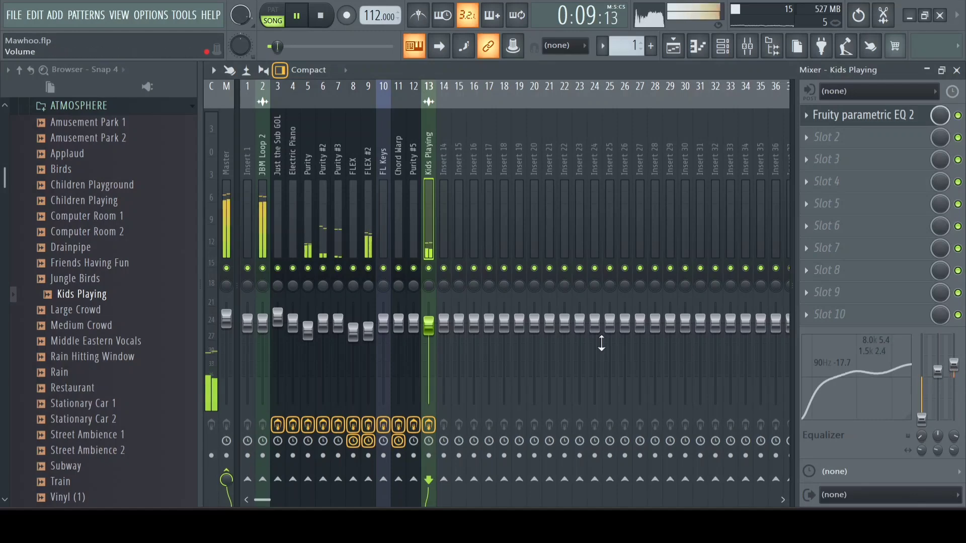
left_click(843, 141)
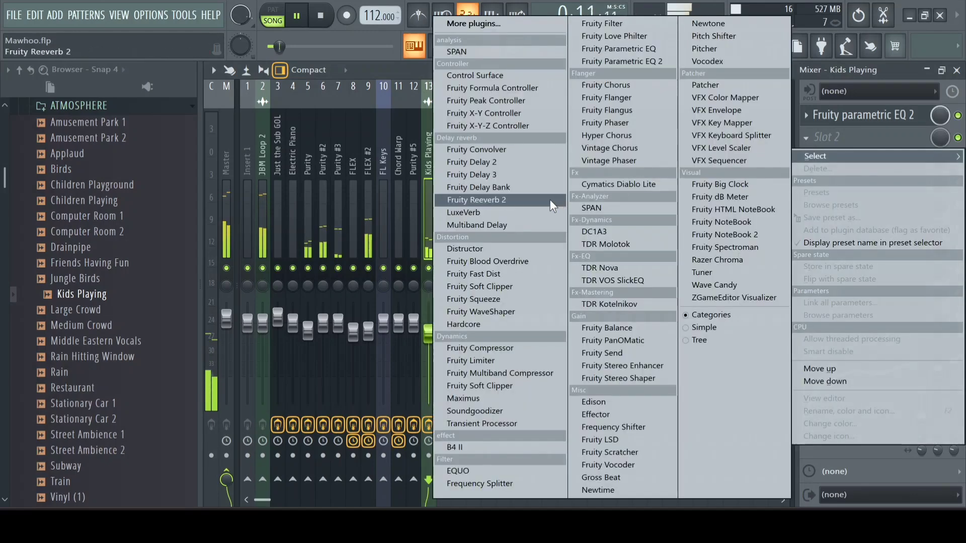
left_click(550, 199)
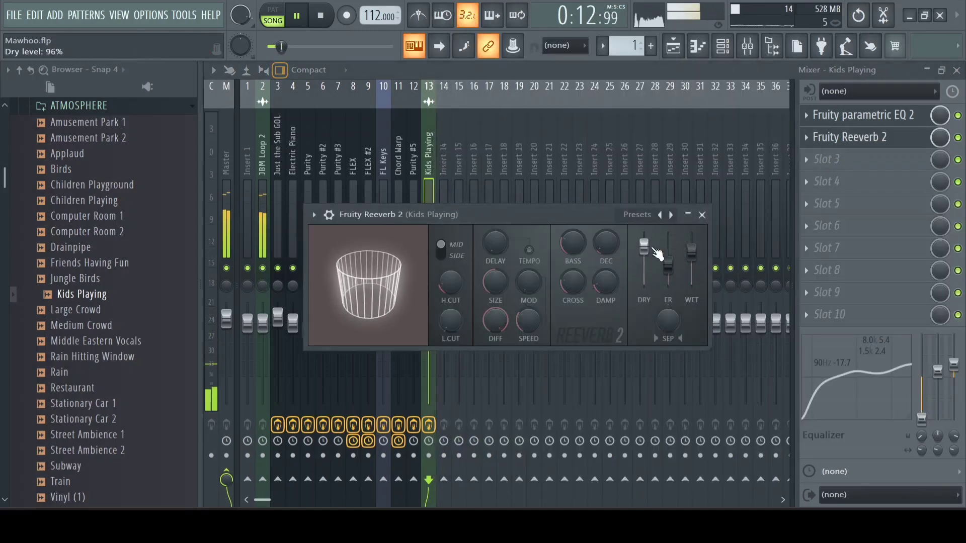
left_click(673, 46)
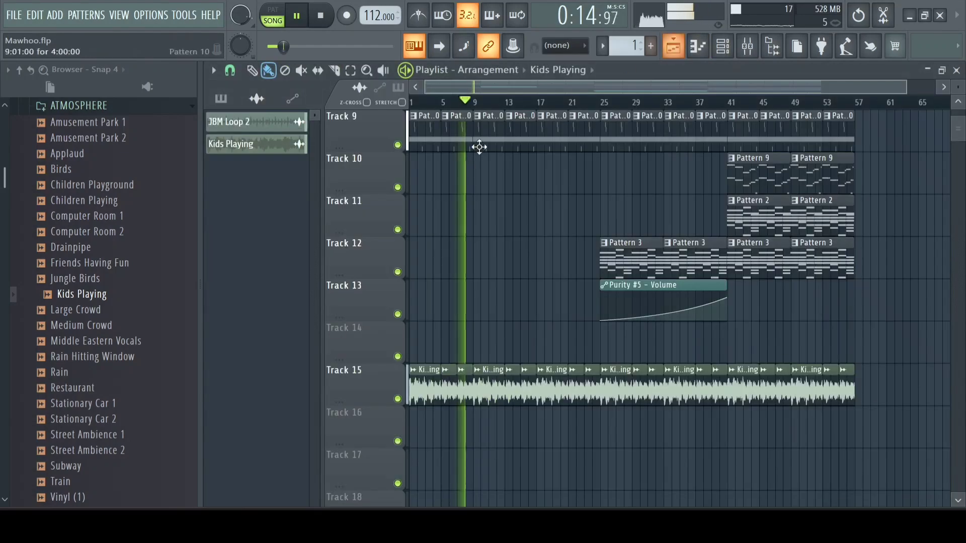
Review the arrangement's tracks, and open the Downloads 2 folder to look through its sample packs
scroll(481, 202, "up", 8)
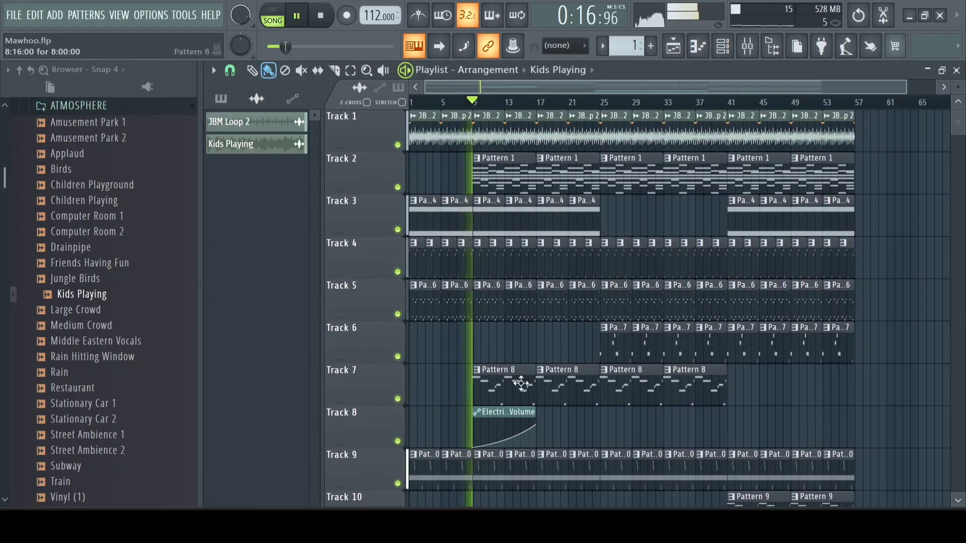
scroll(521, 383, "down", 5)
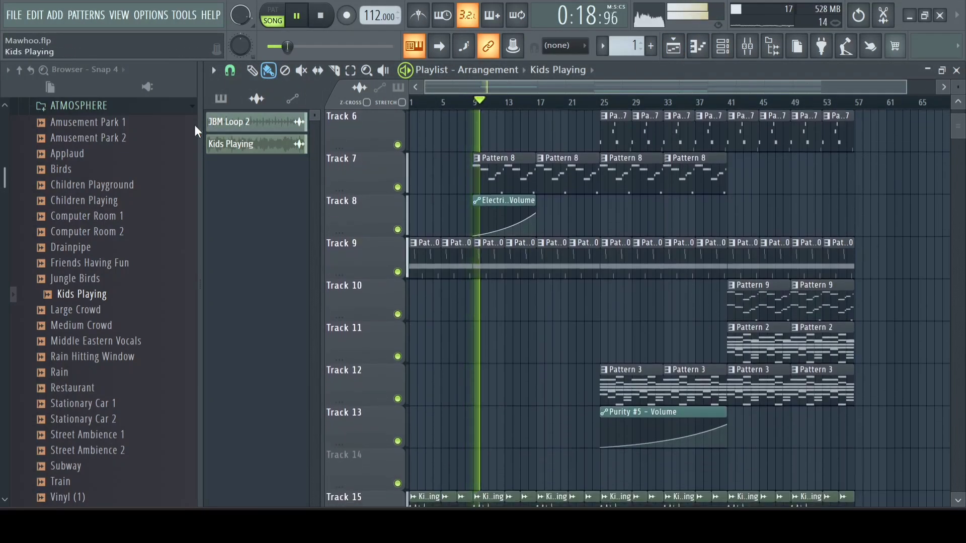
left_click(20, 69)
scroll(96, 251, "down", 2)
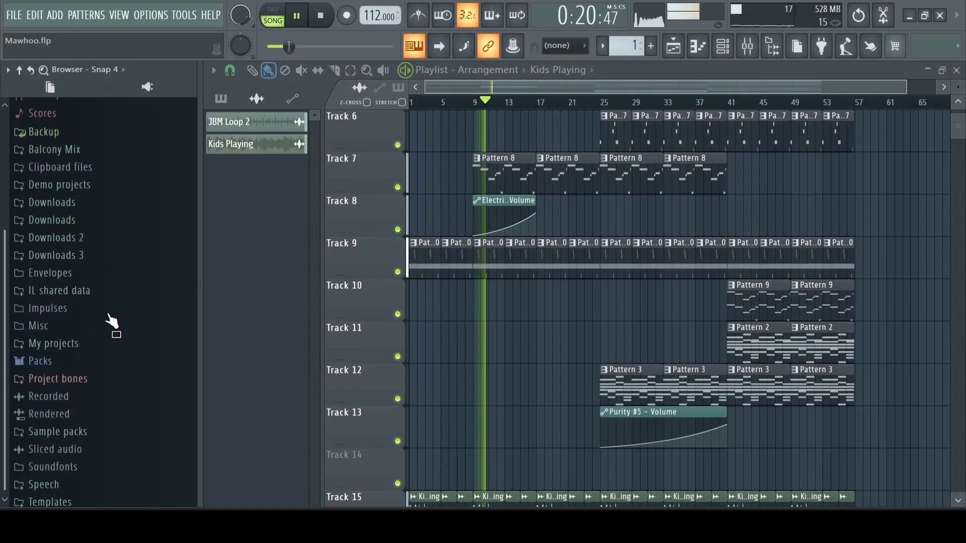
left_click(104, 238)
scroll(162, 272, "down", 4)
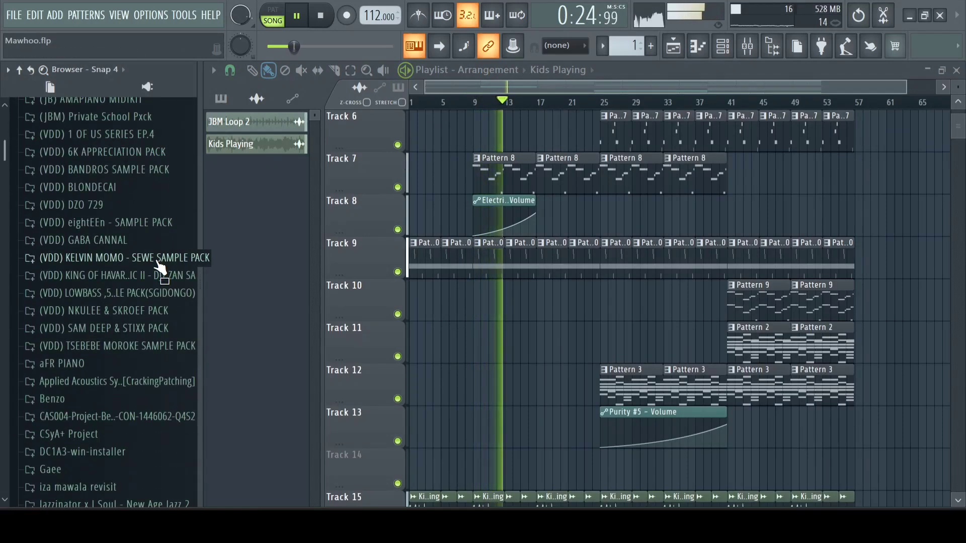
scroll(160, 266, "down", 10)
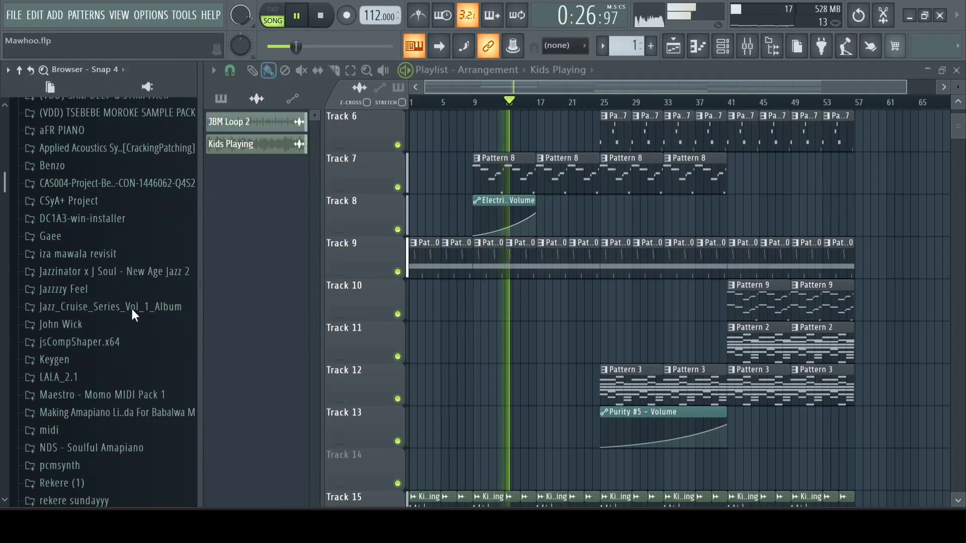
scroll(135, 300, "down", 2)
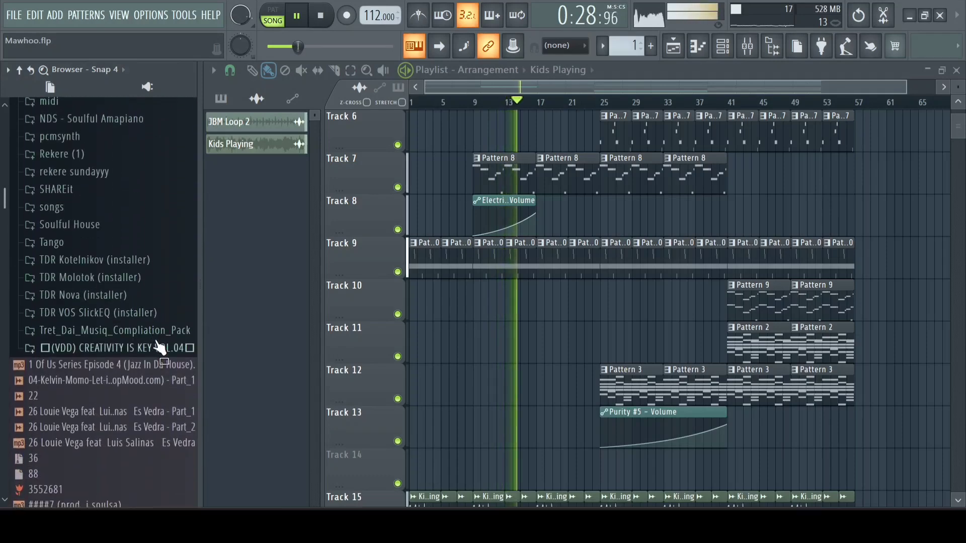
Browse the subfolders of the (VDD) CREATIVITY IS KEY VOL.04 pack and the Tret_Dai_Musiq_Compliation_Pack
left_click(153, 320)
left_click(151, 272)
left_click(151, 286)
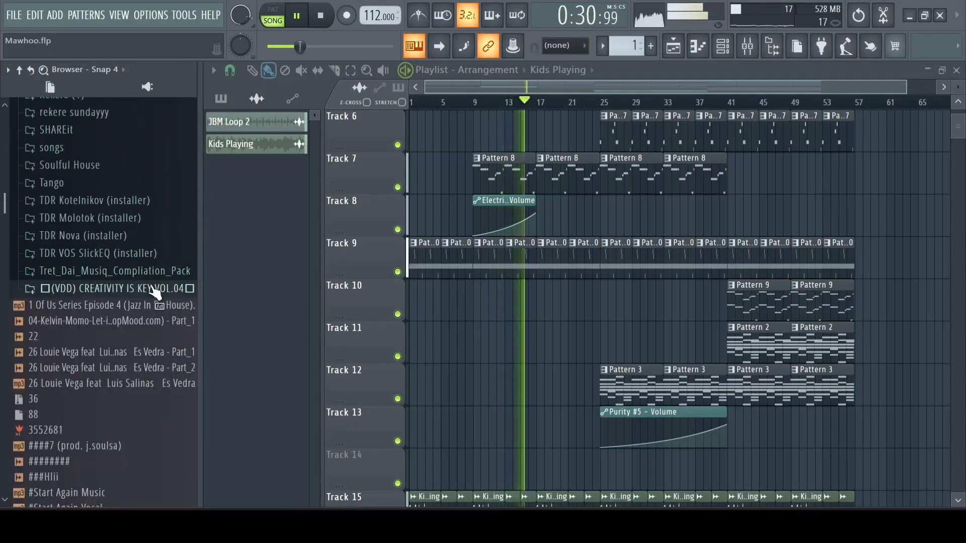
left_click(154, 306)
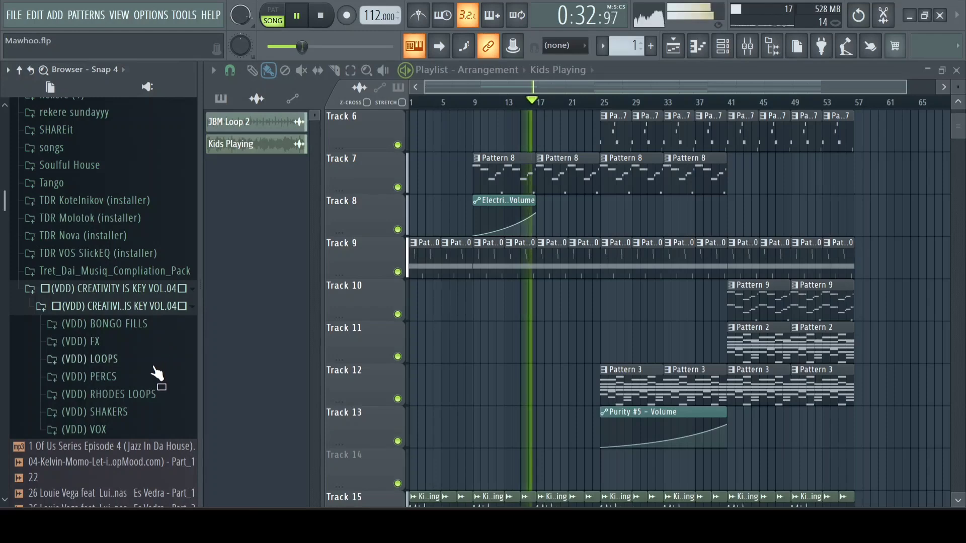
left_click(146, 271)
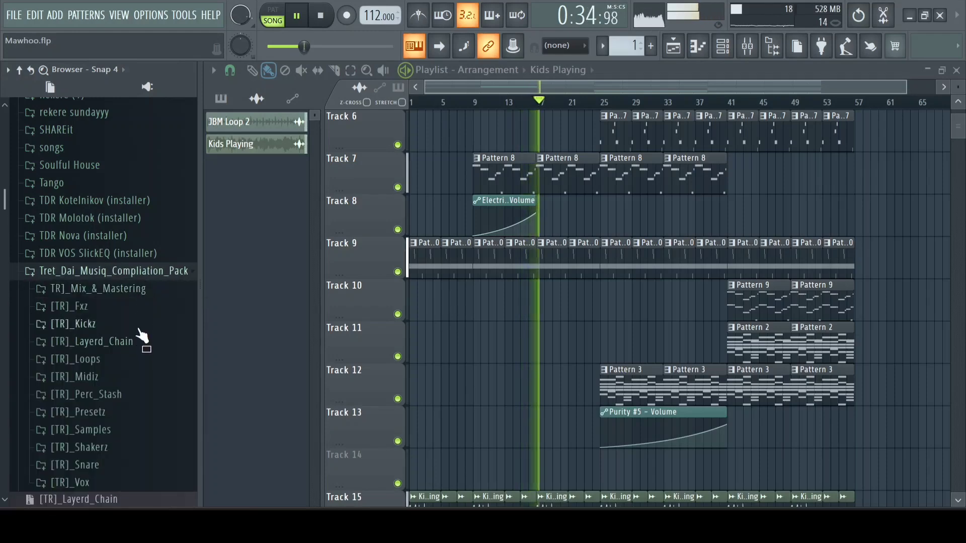
Create the empty Pattern 11 and paint its clips along Track 16 from bar 16 to the end of the arrangement
left_click(530, 103)
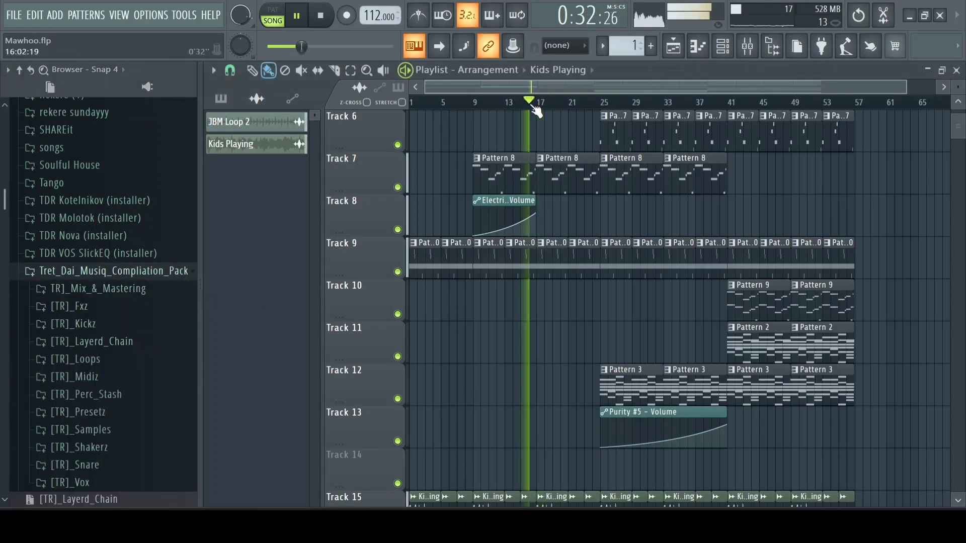
left_click(651, 46)
scroll(633, 133, "down", 3)
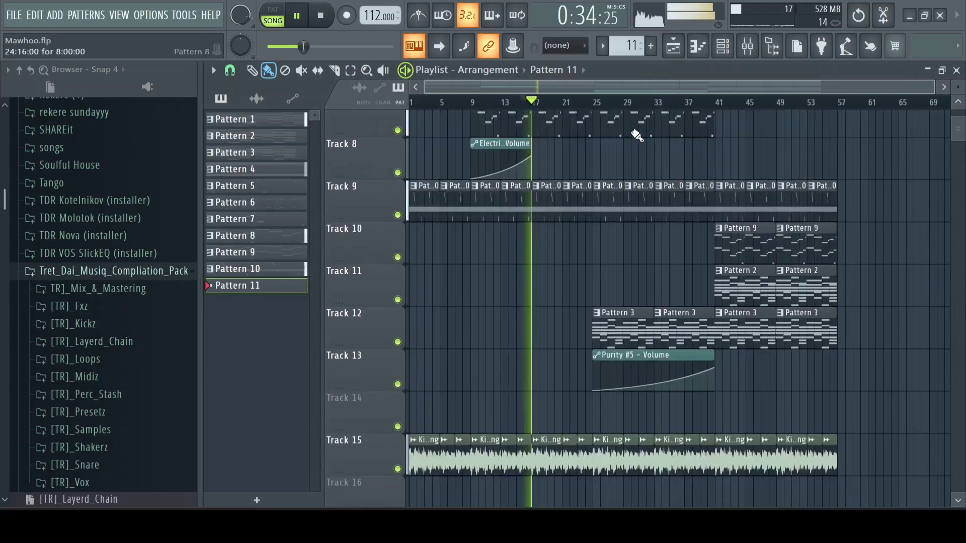
scroll(528, 442, "up", 3)
left_click(522, 462)
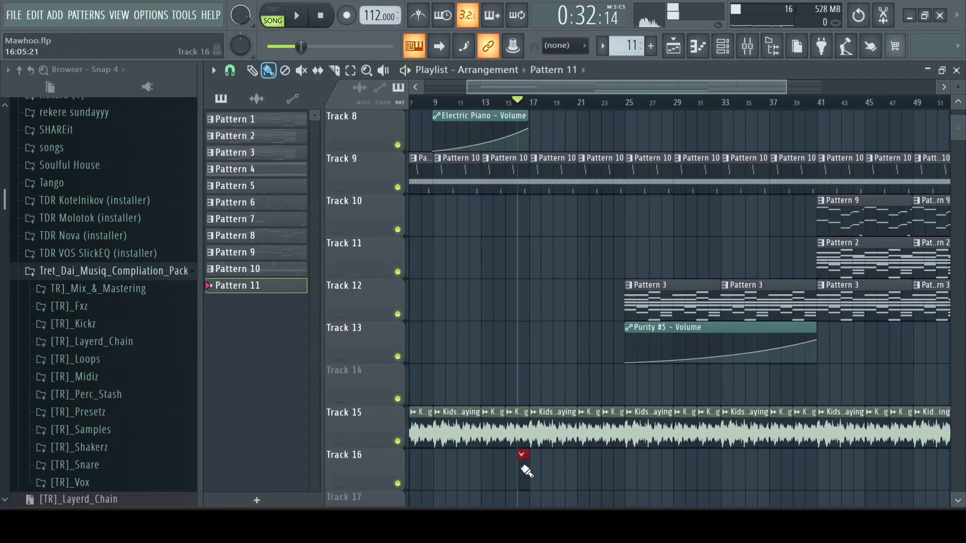
scroll(518, 470, "down", 2)
mouse_move(530, 467)
left_mouse_down()
mouse_move(611, 467)
mouse_move(652, 490)
mouse_move(828, 470)
left_mouse_up()
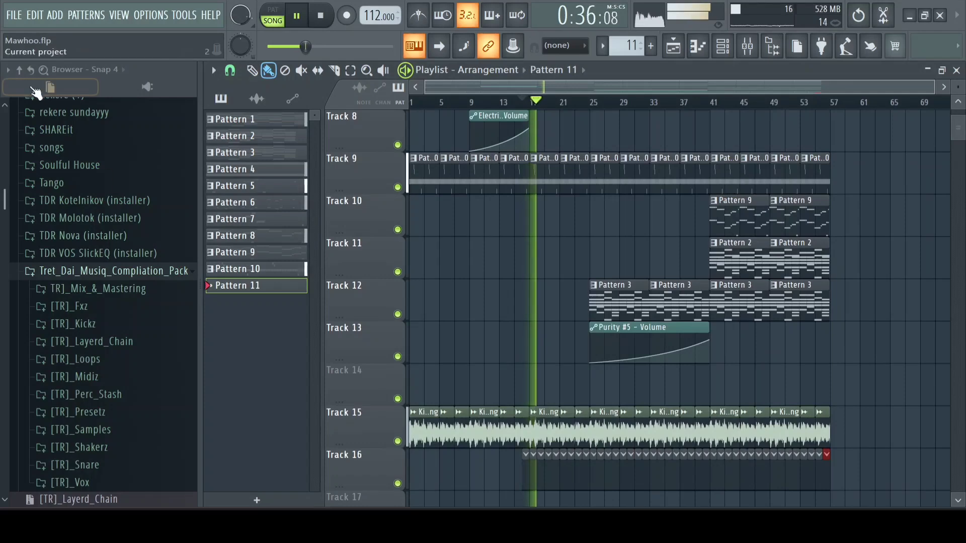
Stop playback and add Layerd_Havard_Log from the [TR]_Layerd_Chain folder as a new channel above FL Keys, with Pattern 9 open
key("space")
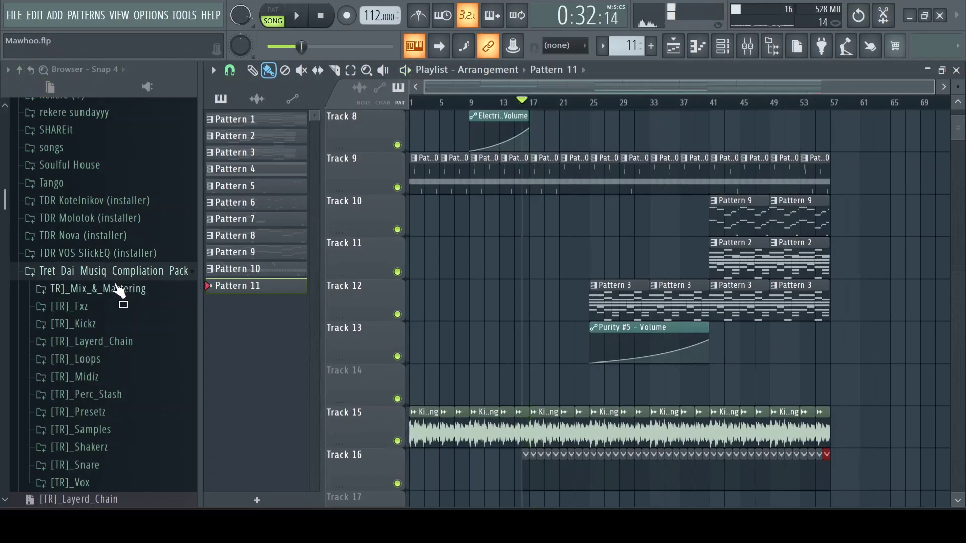
double_click(617, 468)
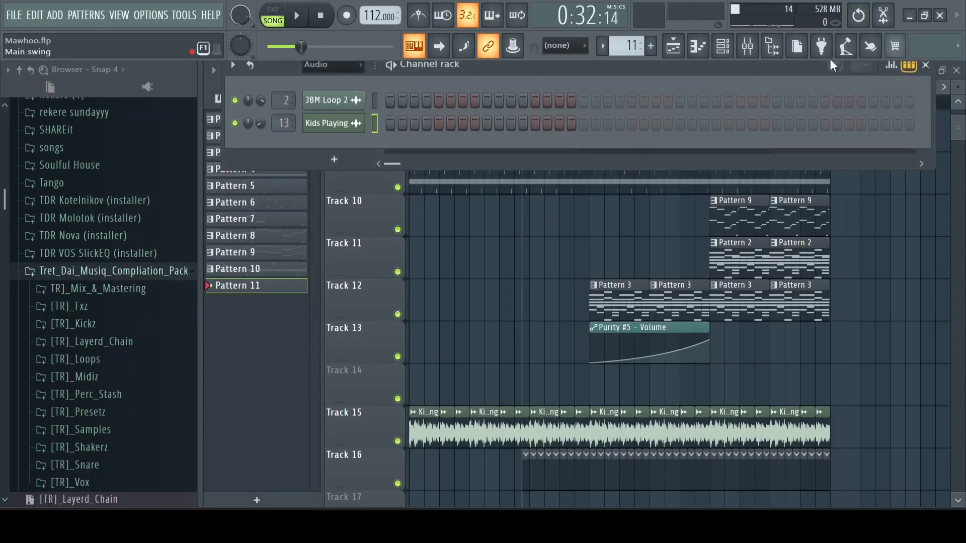
double_click(751, 225)
left_click(733, 46)
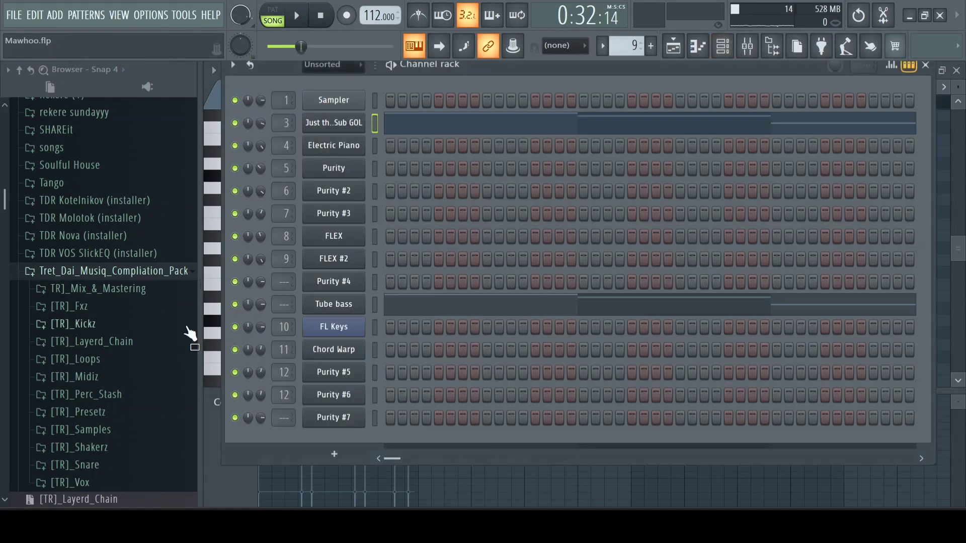
left_click(120, 341)
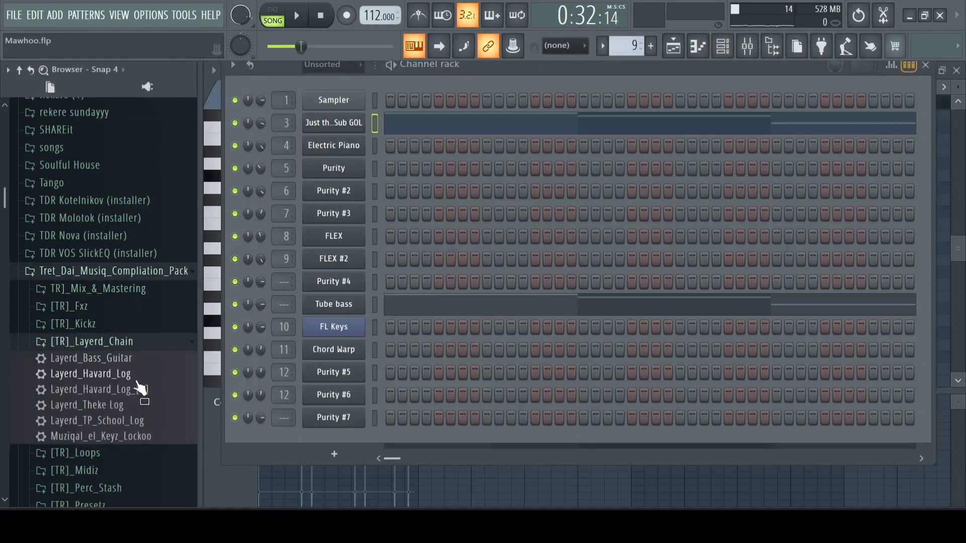
left_click_drag(141, 387, 352, 382)
left_click(456, 349)
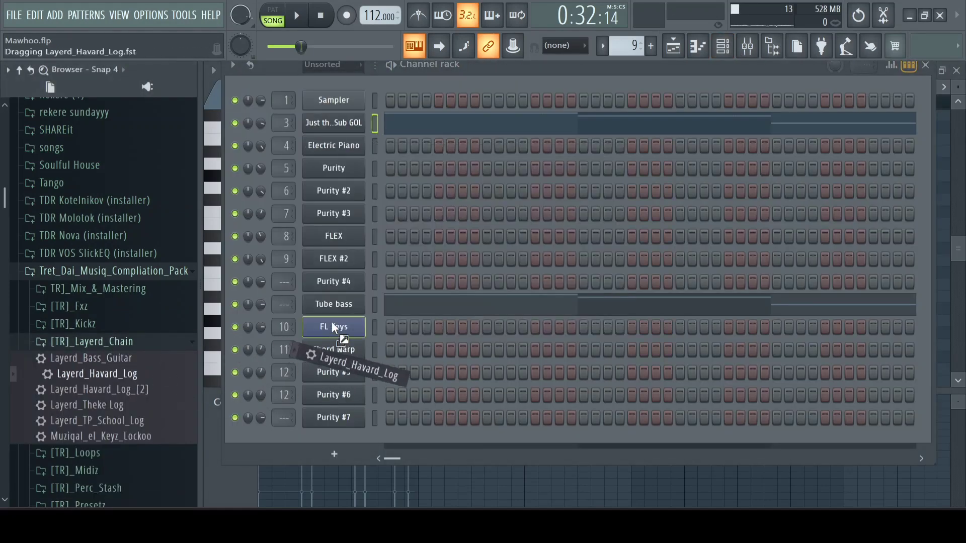
left_click_drag(332, 327, 339, 324)
left_click(488, 341)
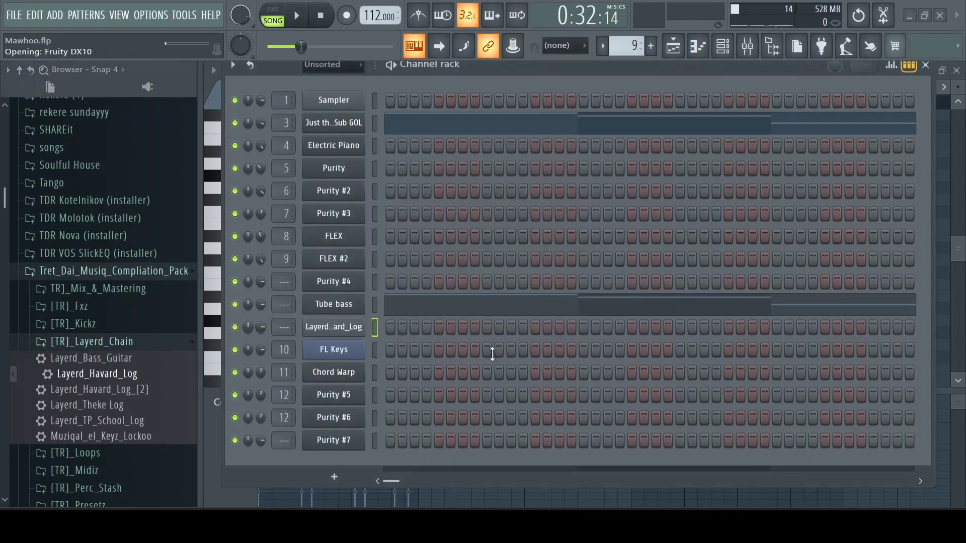
Find the NDS - UnderGround Pack among the sample packs, open its Hatz folder and audition NDS - Hat (3)
left_click(674, 52)
left_click(36, 103)
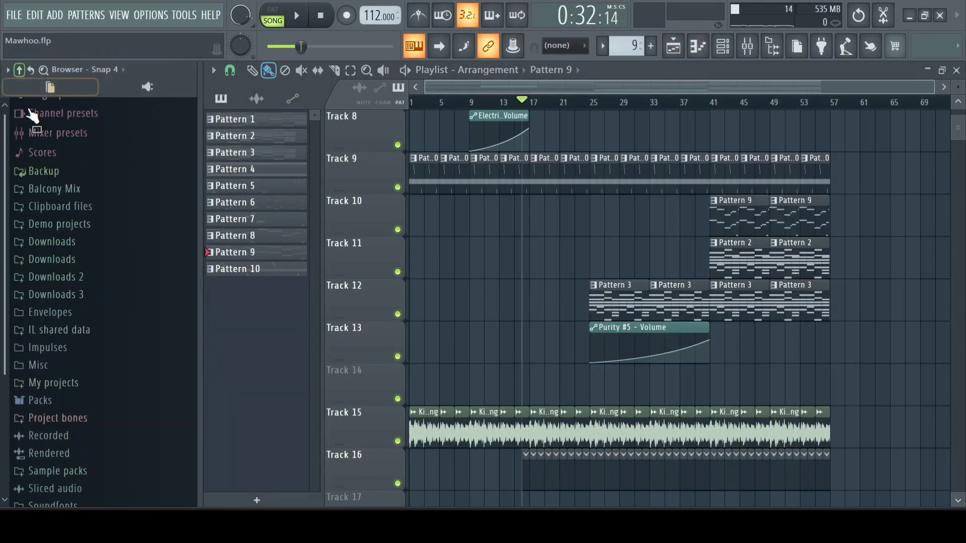
left_click(71, 432)
scroll(100, 403, "down", 7)
scroll(130, 371, "down", 3)
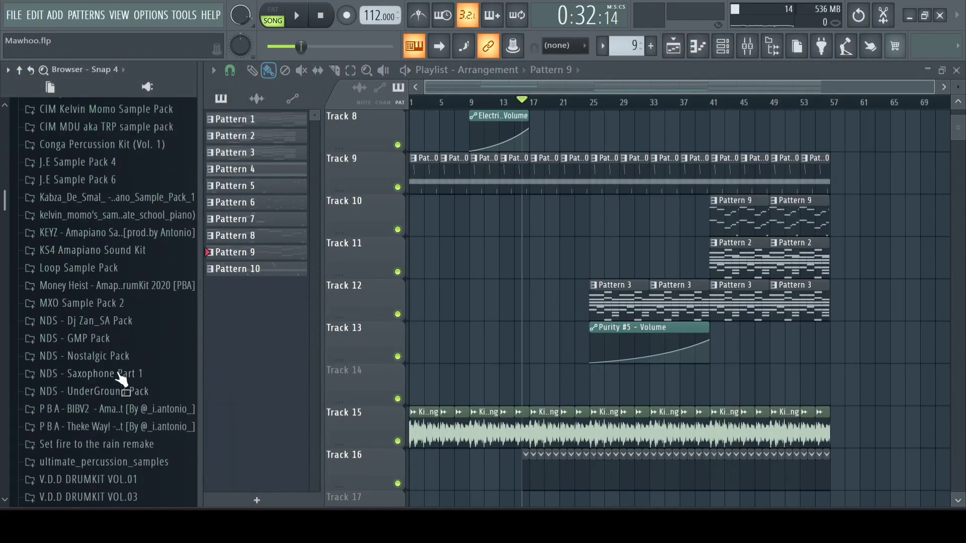
scroll(134, 334, "up", 5)
scroll(134, 322, "down", 4)
left_click(143, 350)
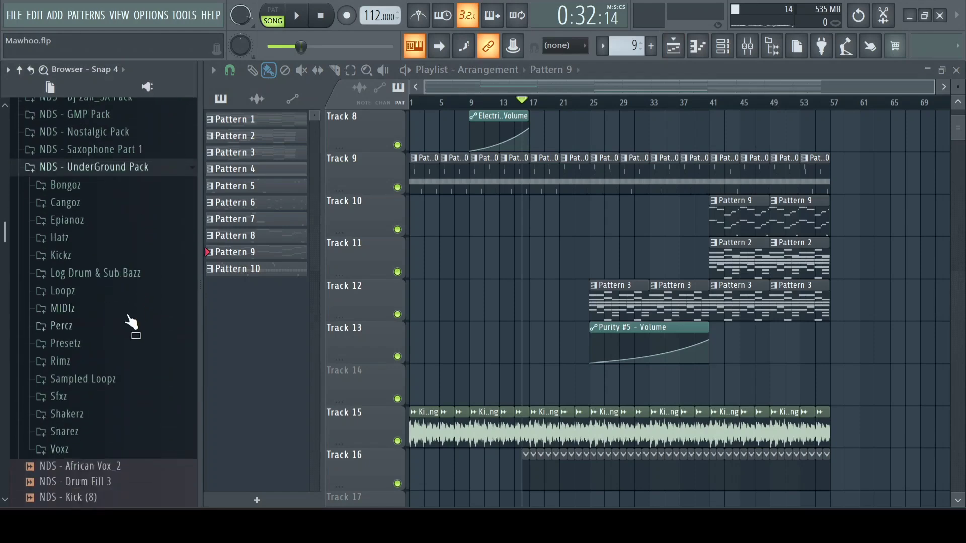
left_click(113, 181)
left_click(129, 171)
left_click(133, 189)
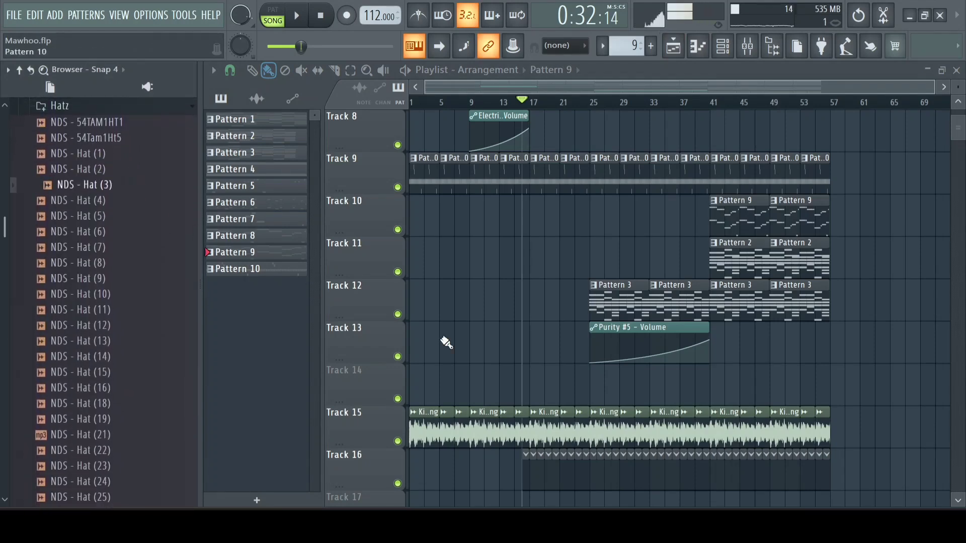
Show the channels of Pattern 11 and add the NDS - Hat (3) sample as a new channel at the end of the list
scroll(528, 372, "down", 2)
key("space")
key("space")
key("space")
key("F4")
key("F6")
key("space")
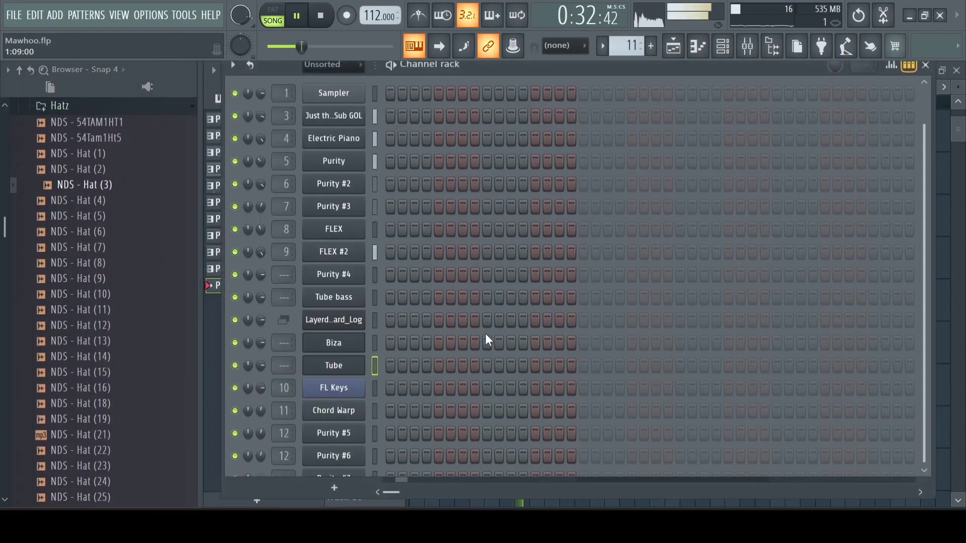
scroll(452, 312, "down", 1)
left_click_drag(86, 184, 352, 472)
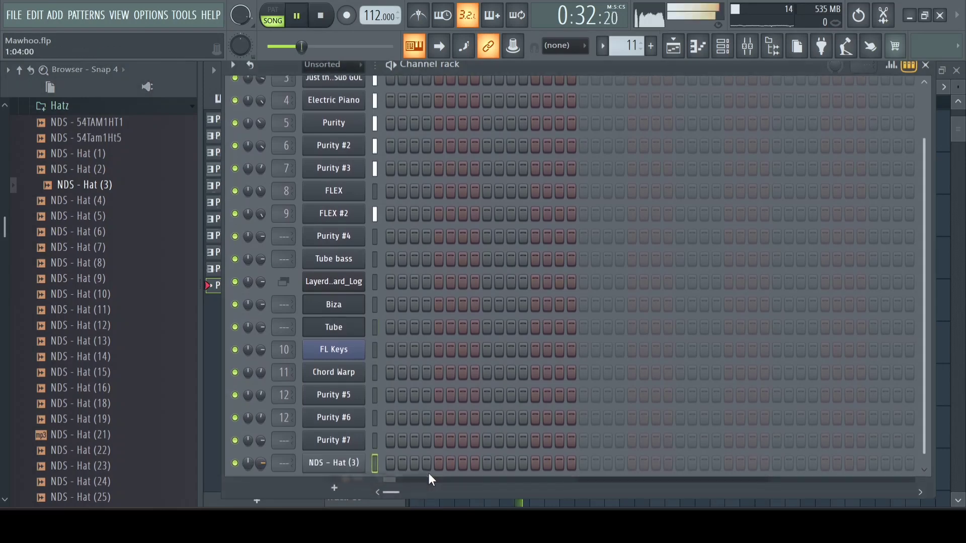
Program NDS - Hat (3) hits on steps 3, 7, 11 and 15 of Pattern 11
left_click(414, 461)
left_click(463, 460)
key("space")
left_click(510, 460)
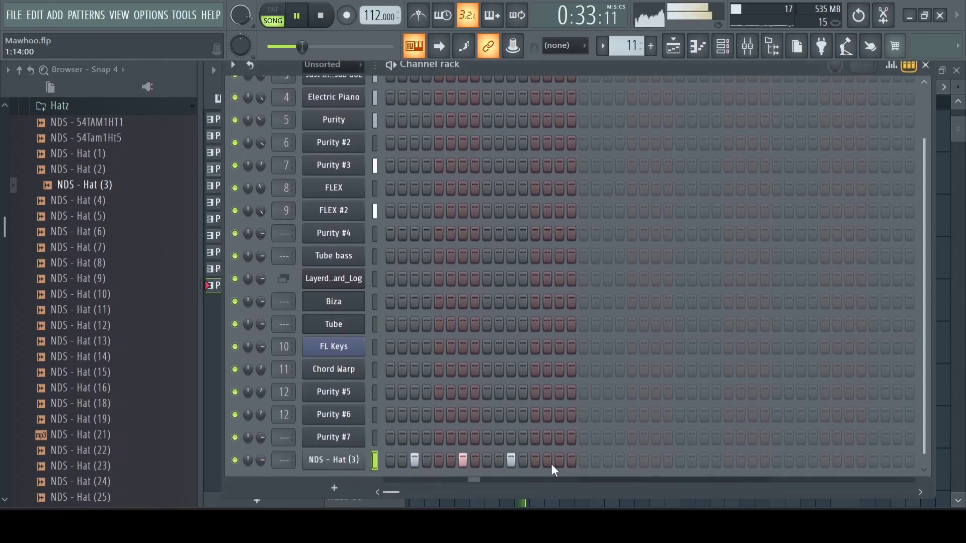
left_click(559, 460)
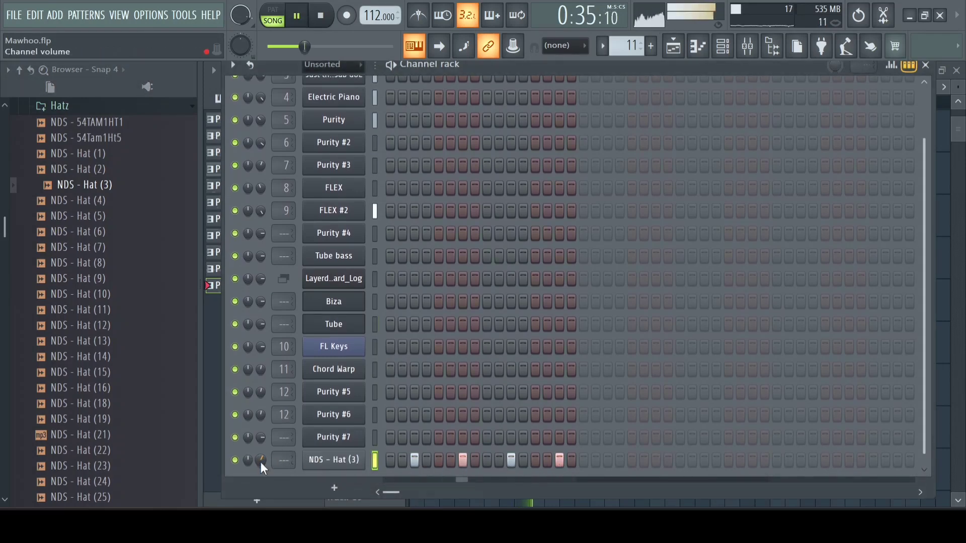
Play the arrangement from the start and from about bar 14, and collapse the open sample folders
left_click(677, 52)
left_click(321, 16)
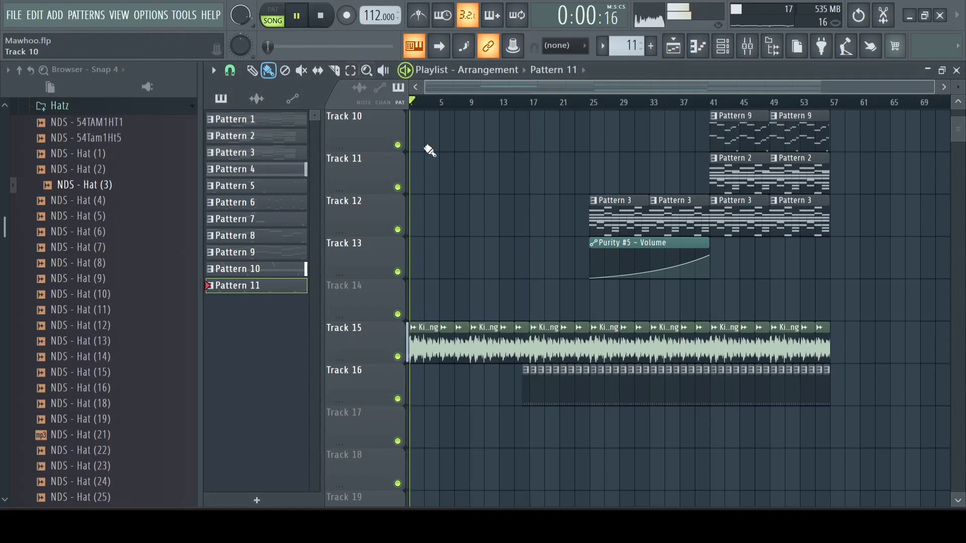
left_click(63, 105)
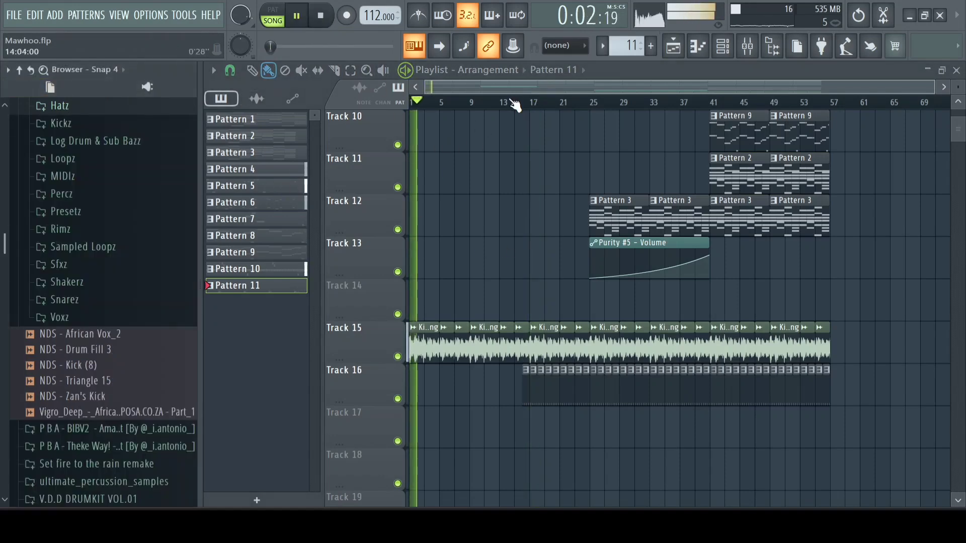
left_click(509, 103)
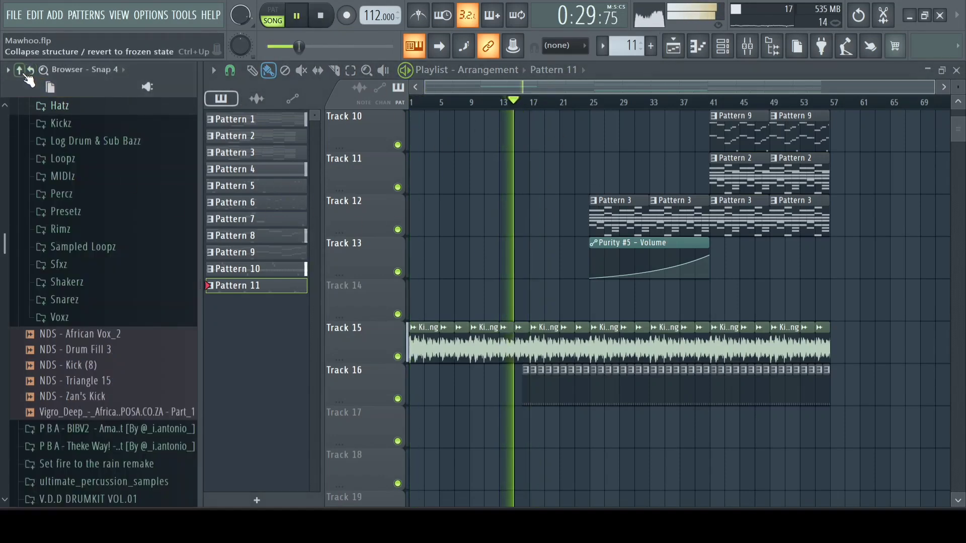
left_click(50, 88)
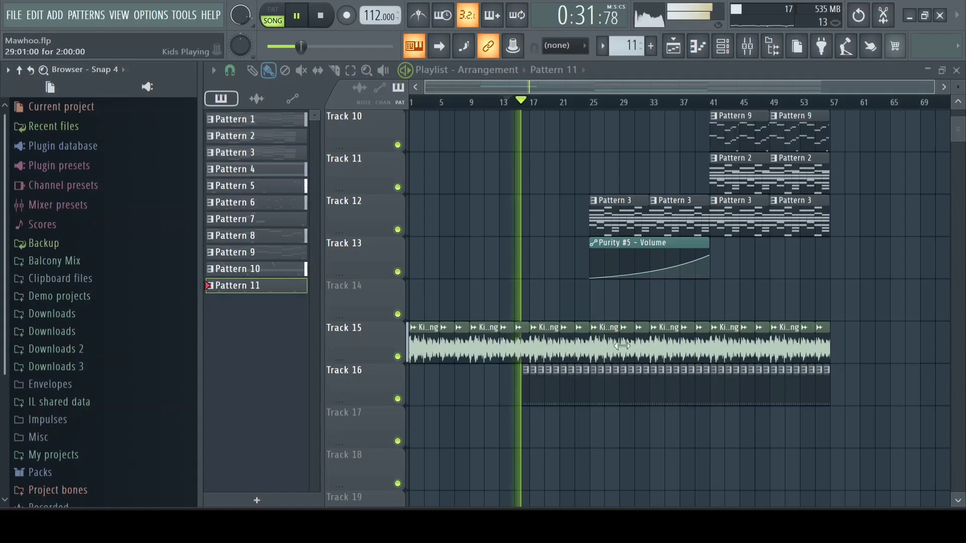
Shorten the run of Pattern 11 clips on Track 16 so that it starts at bar 17
scroll(526, 448, "up", 5)
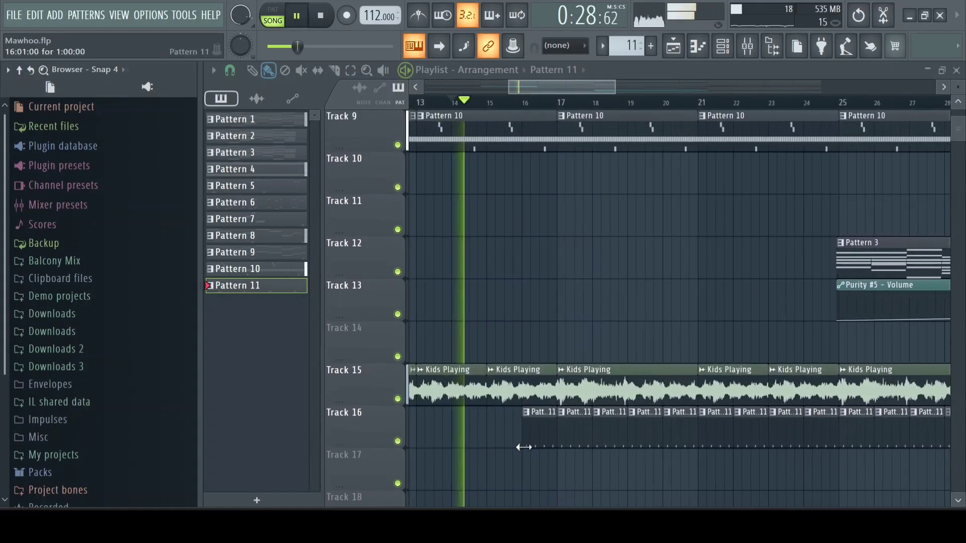
scroll(534, 218, "down", 5)
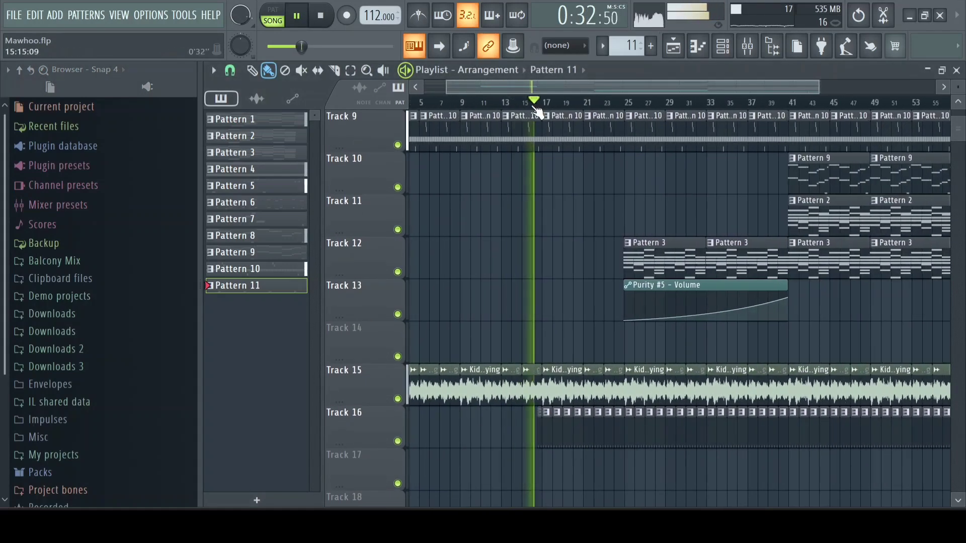
scroll(537, 112, "down", 3)
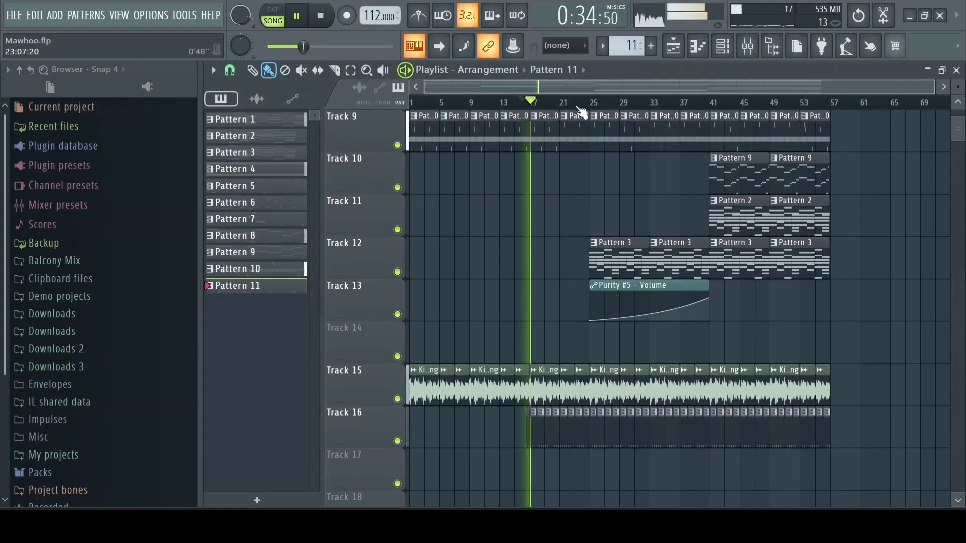
Open Pattern 7 from Track 6 and adjust the volume of its FLEX channel during playback
scroll(636, 241, "up", 8)
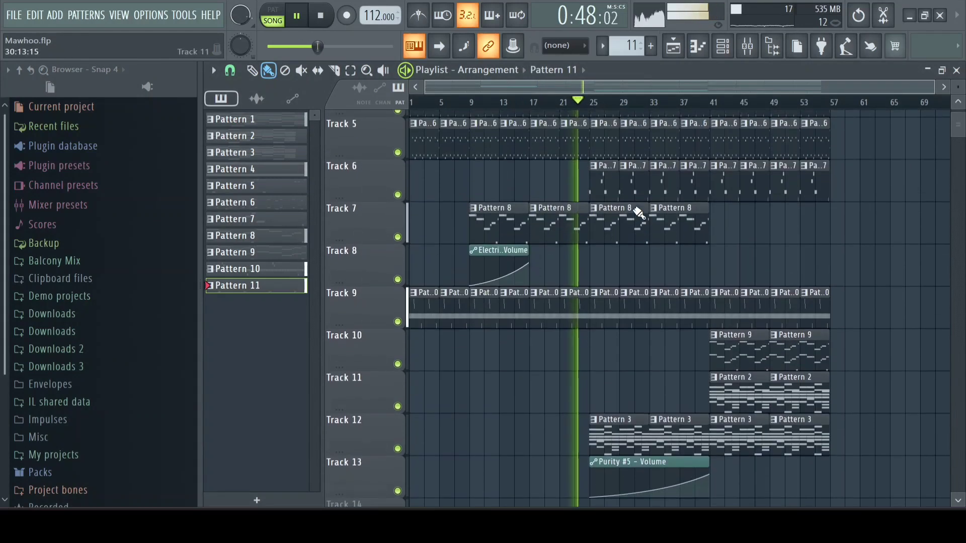
scroll(636, 353, "down", 1)
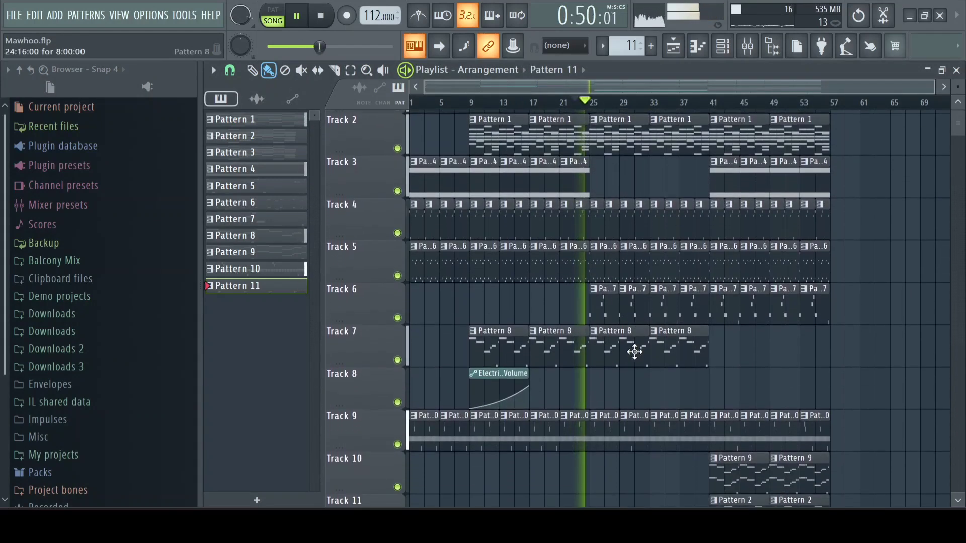
double_click(655, 296)
left_click(727, 49)
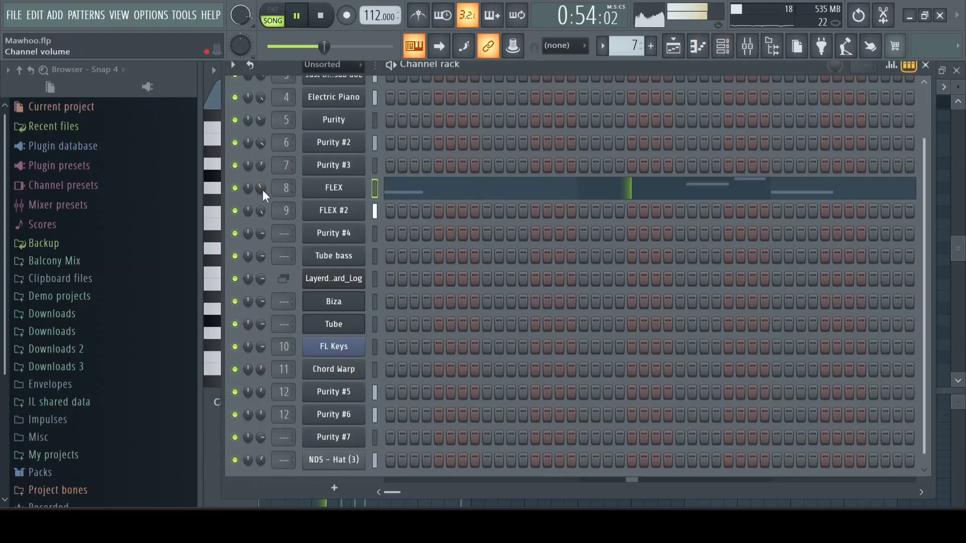
scroll(262, 190, "down", 3)
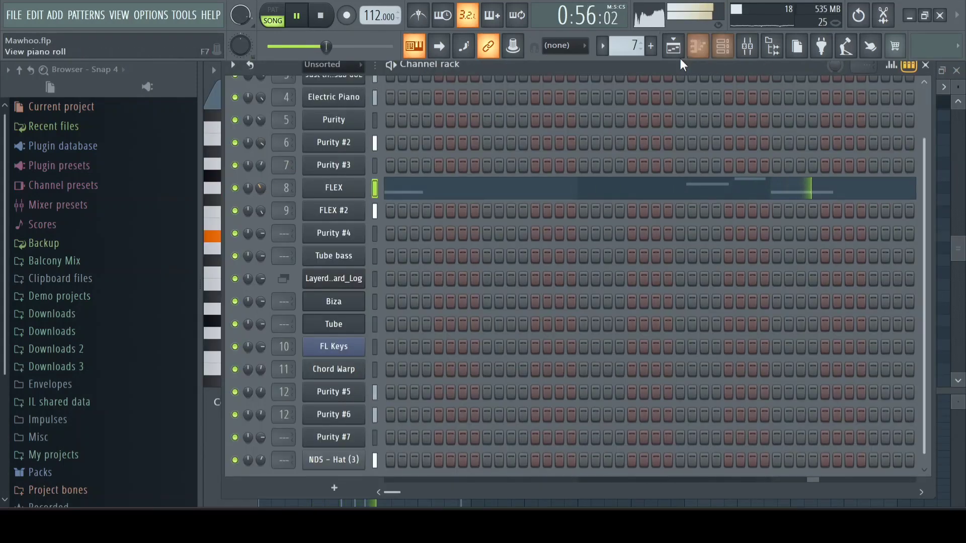
scroll(268, 188, "up", 1)
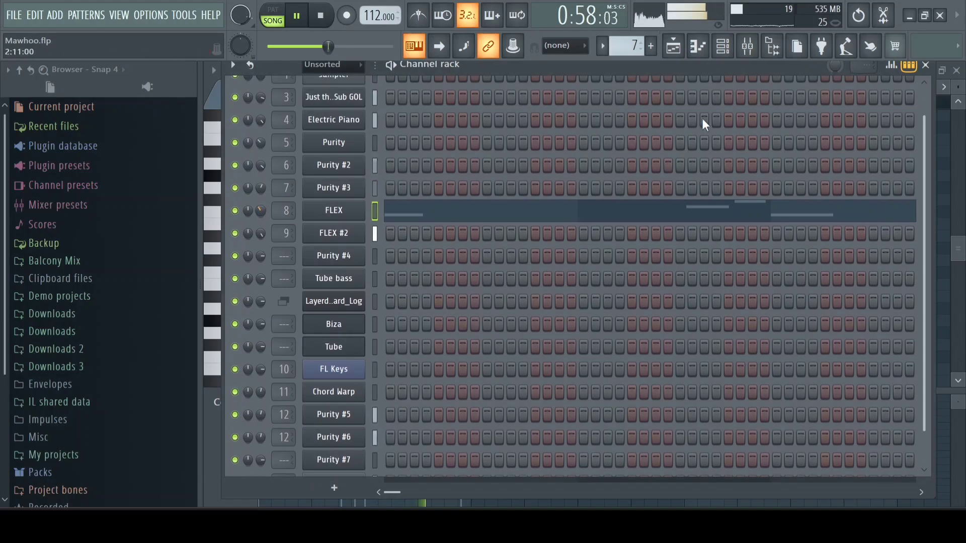
Open Pattern 9 from Track 10 and lower the velocities of all Just the Sub GOL notes with level scaling
left_click(673, 47)
scroll(744, 232, "down", 3)
double_click(739, 335)
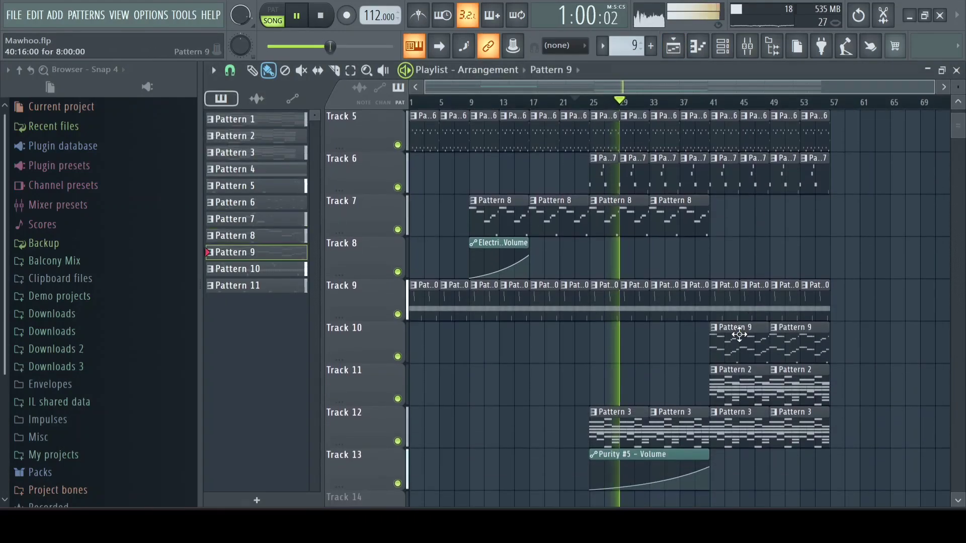
left_click(722, 47)
scroll(430, 257, "up", 1)
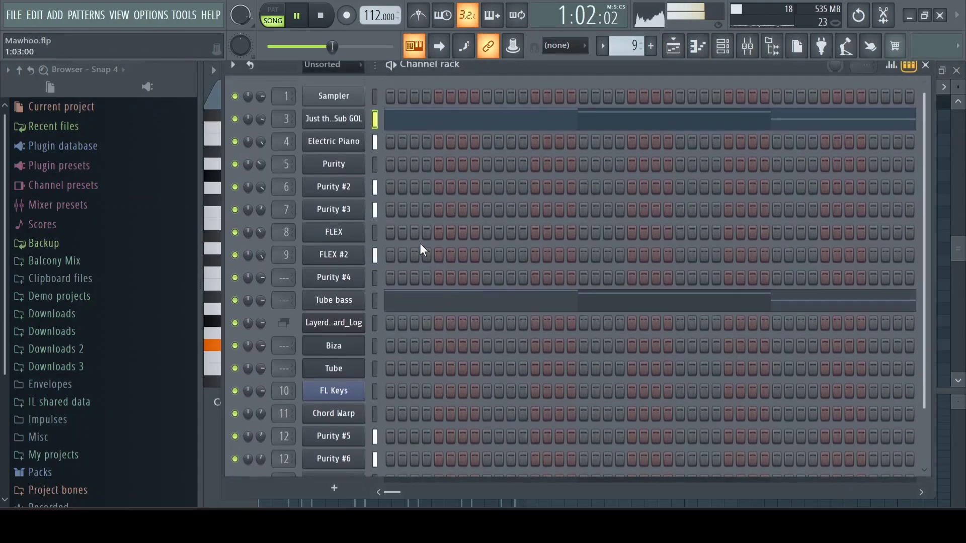
left_click(431, 126)
key("alt+x")
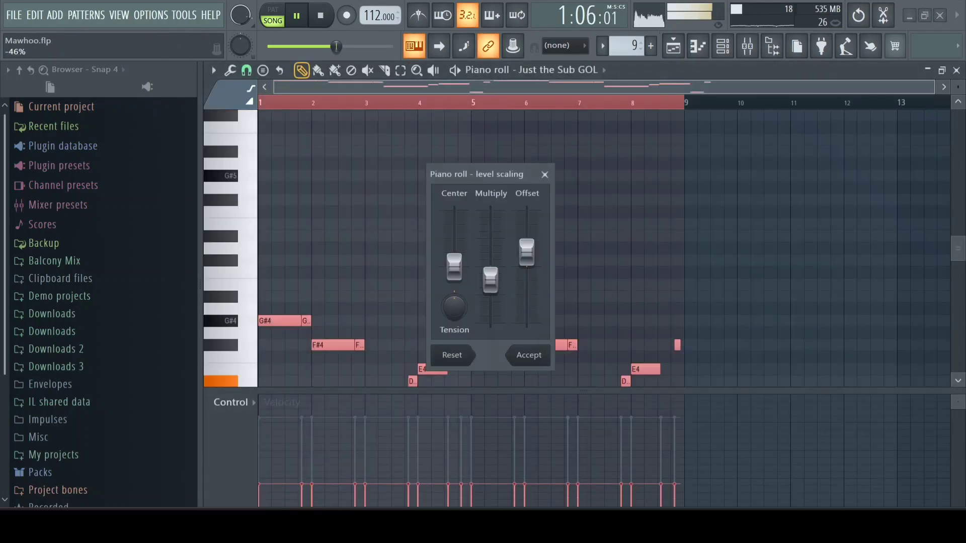
left_click(542, 356)
Copy the Just the Sub GOL notes of Pattern 9 into the Layerd_Havard_Log channel
left_click(713, 55)
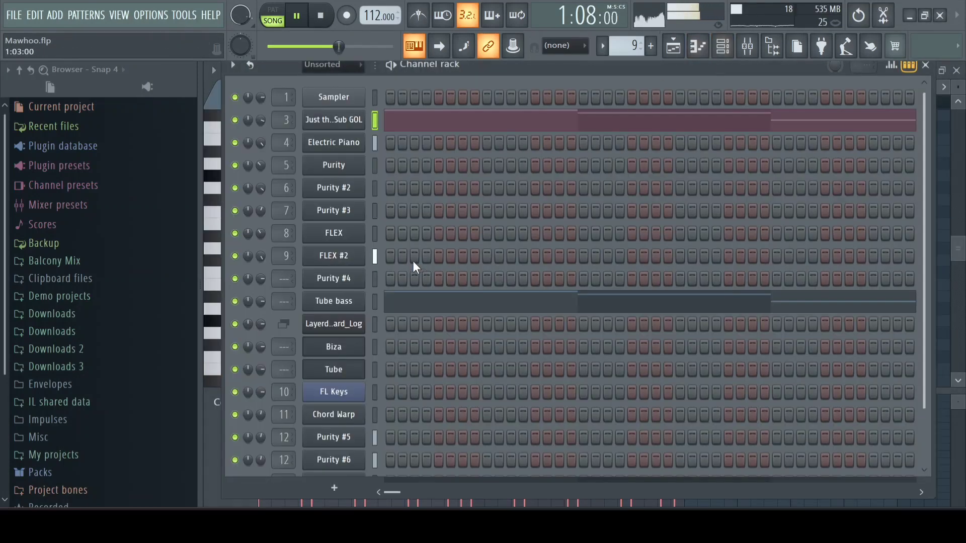
scroll(407, 296, "down", 1)
left_click(375, 301)
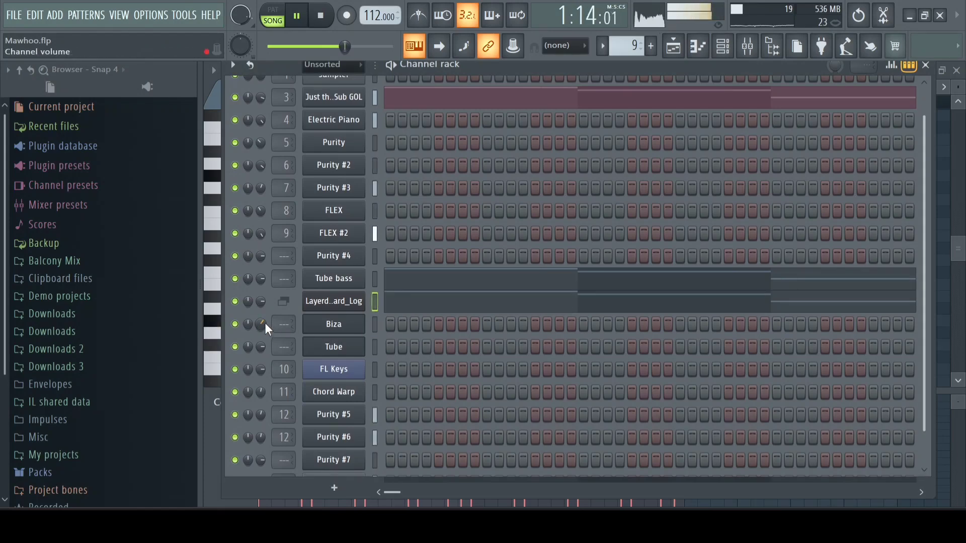
Undo the last knob tweak and raise the velocities of all Layerd_Havard_Log notes with the level scaling offset
key("ctrl+z")
left_click(437, 301)
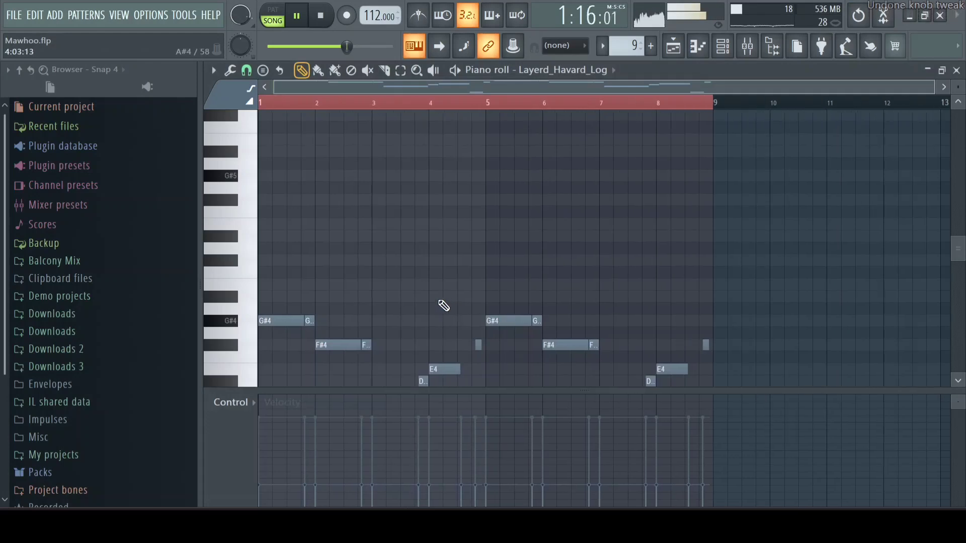
key("ctrl+a")
key("alt+x")
scroll(509, 288, "up", 5)
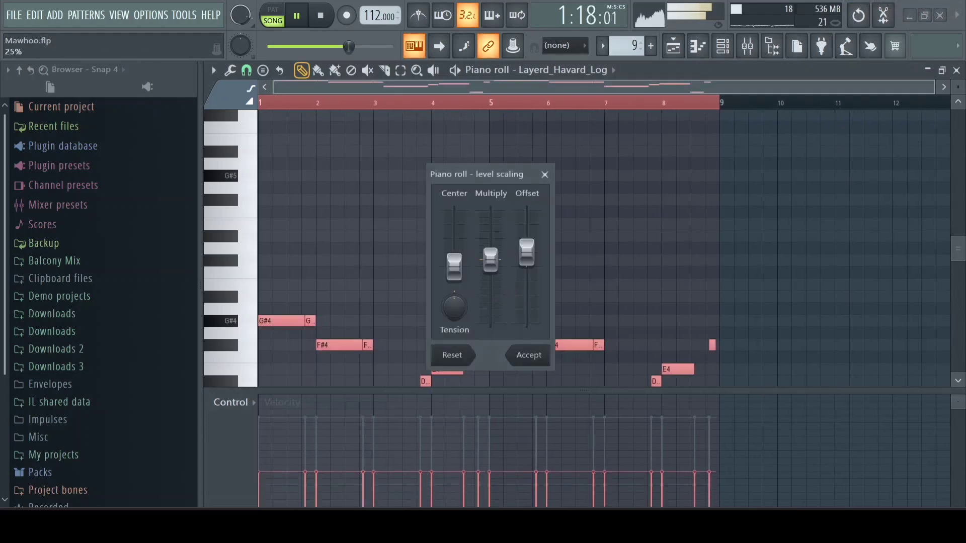
left_click(526, 355)
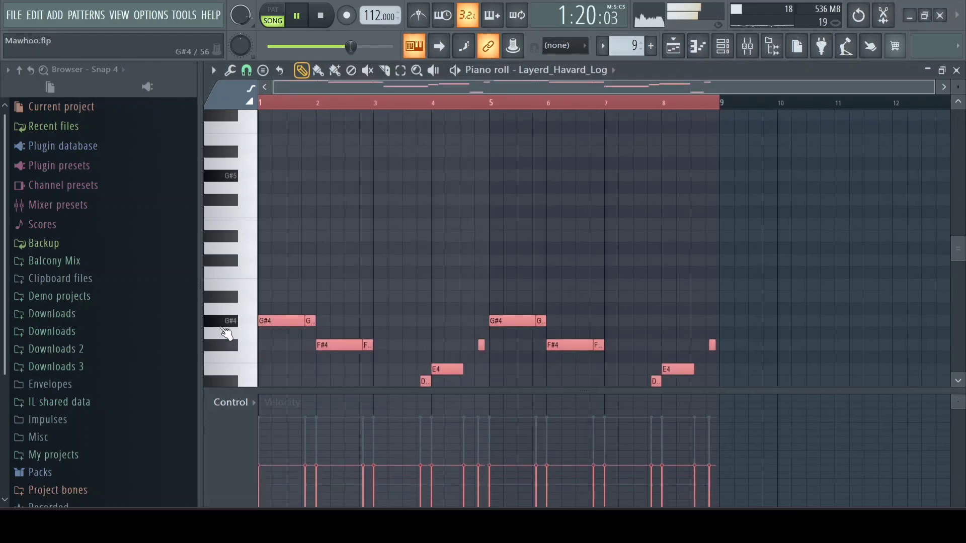
Transpose all selected Layerd_Havard_Log notes down one octave
key("ctrl+Down")
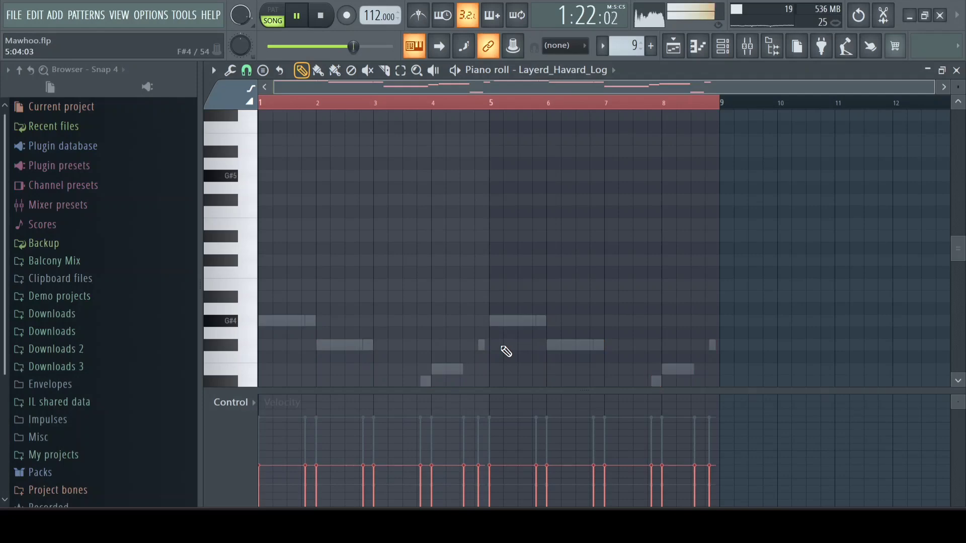
scroll(619, 308, "down", 6)
Return to the playlist and undo the clip deletion to restore the Pattern 1 clips on Track 2 from bar 41
left_click(678, 52)
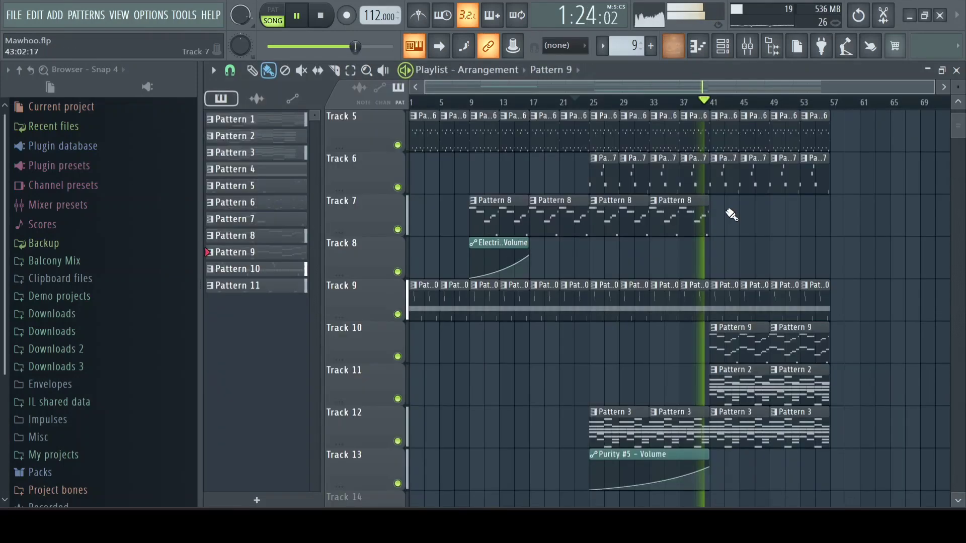
scroll(774, 232, "up", 4)
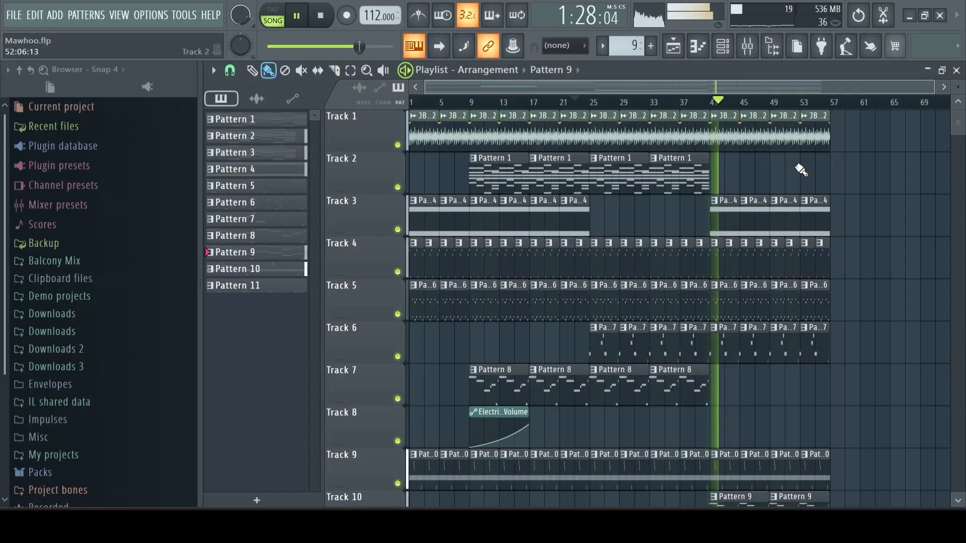
scroll(801, 170, "down", 7)
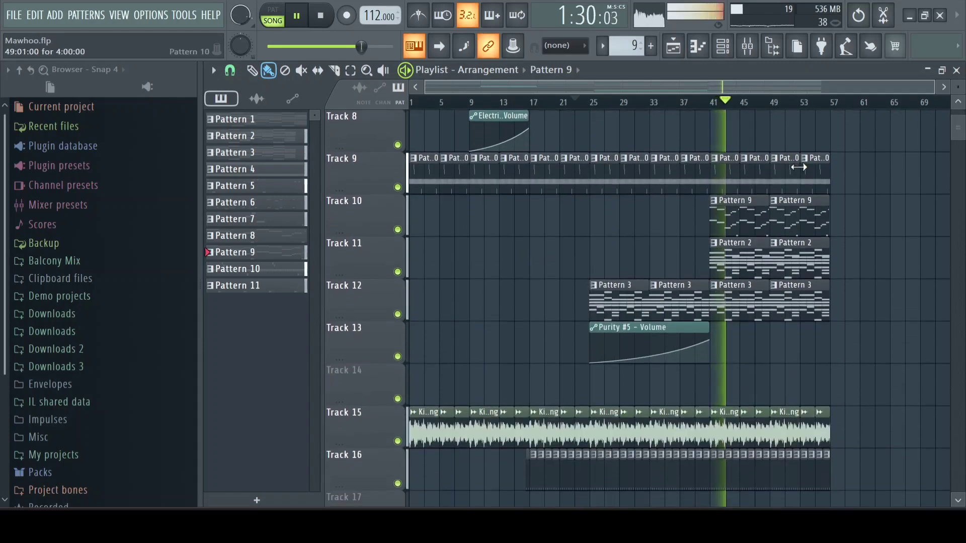
key("ctrl+z")
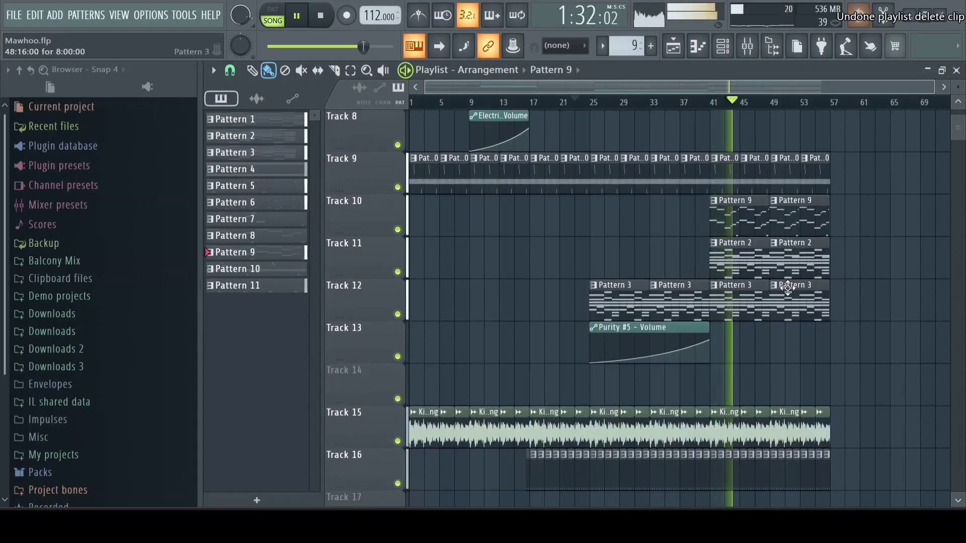
scroll(802, 274, "up", 7)
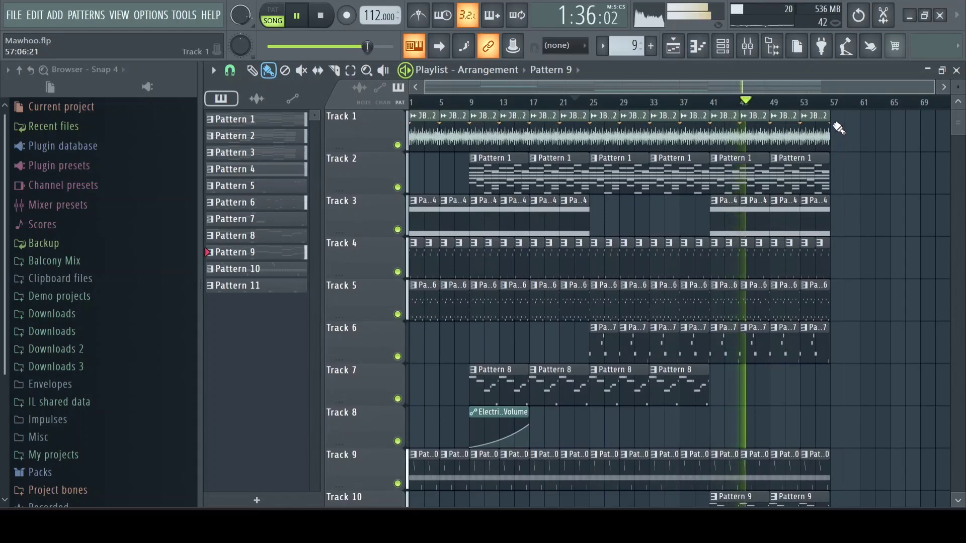
Duplicate all clips between bars 41 and 57 directly after themselves, clear the time selection and resume playback shortly before bar 41
scroll(838, 128, "down", 6)
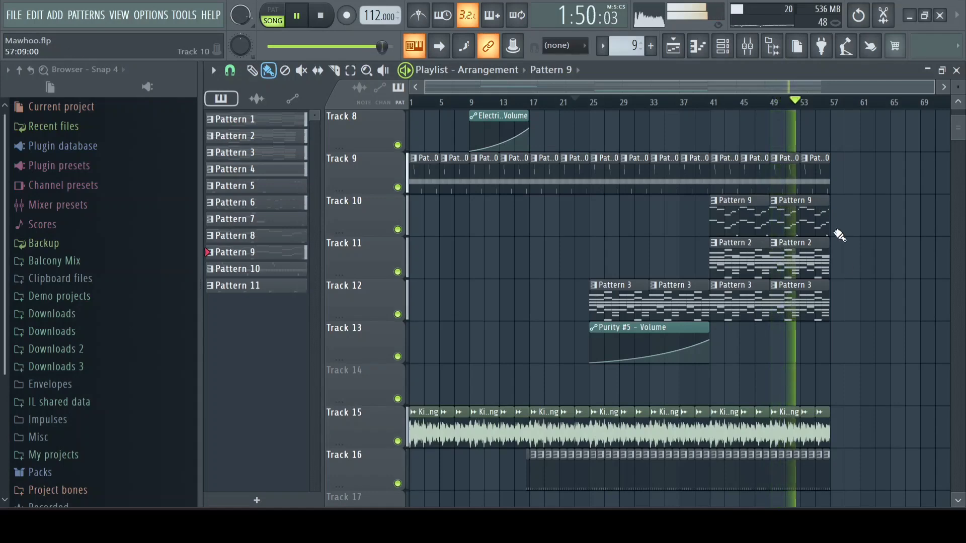
scroll(839, 235, "up", 7)
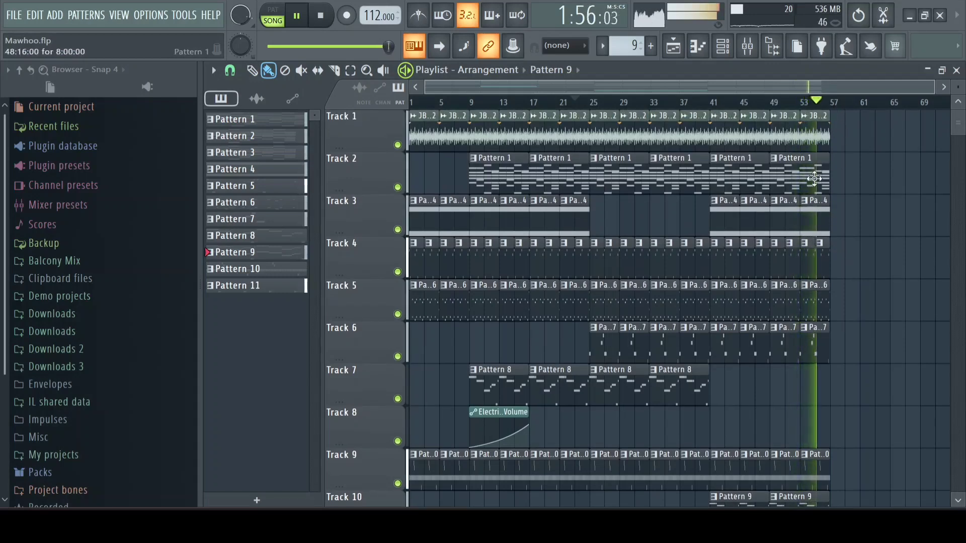
scroll(814, 179, "down", 5)
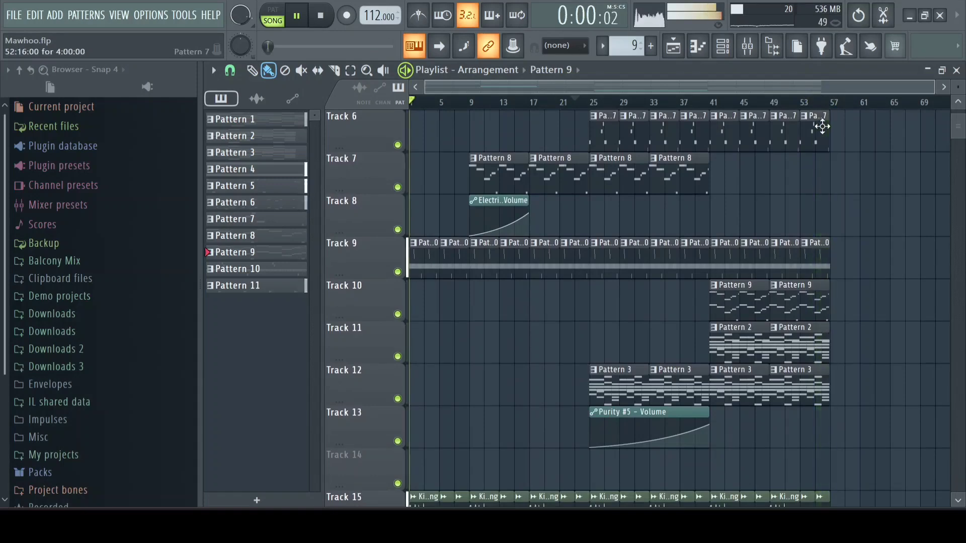
left_click(661, 103)
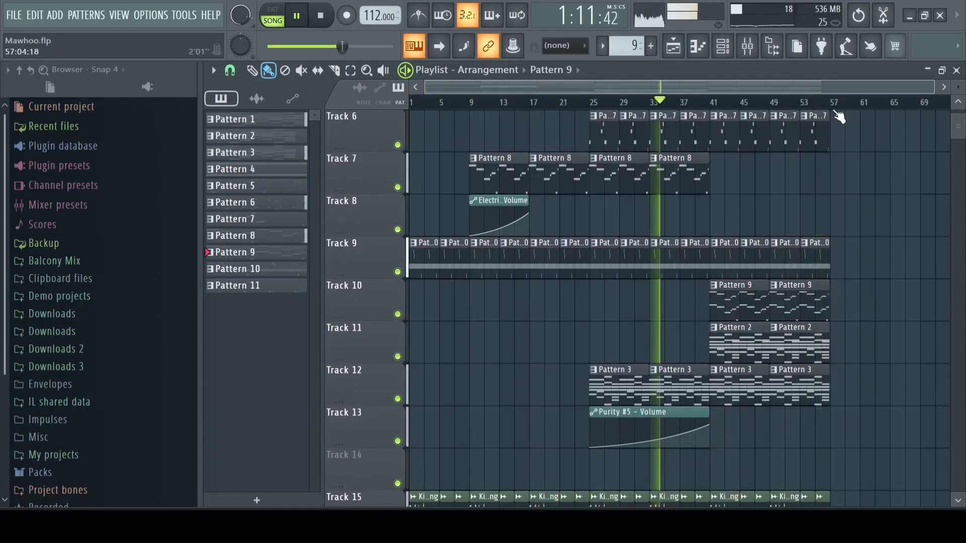
left_click_drag(832, 106, 713, 197)
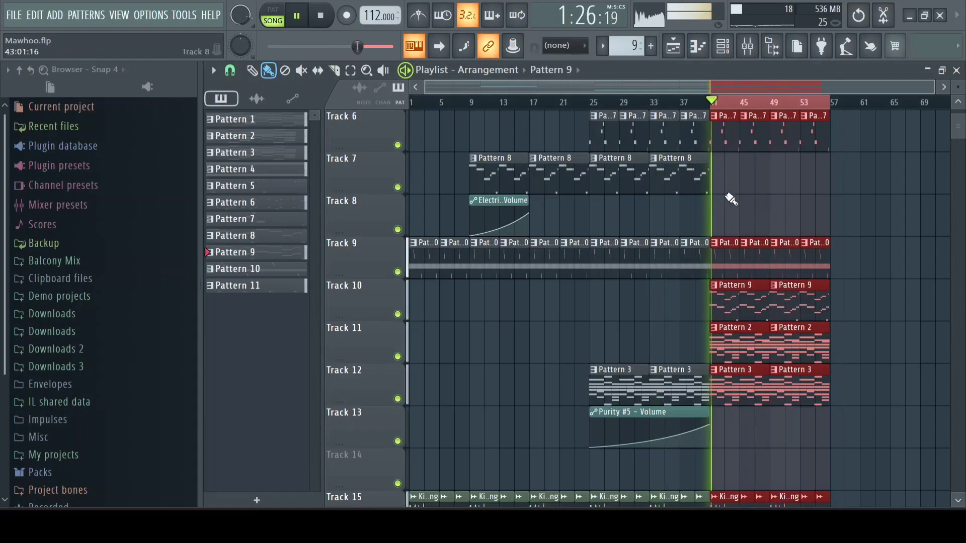
key("ctrl+b")
double_click(695, 103)
Delete the duplicated Pattern 2 and Pattern 3 clips from bar 57 onward on Tracks 11 and 12
scroll(710, 146, "down", 2)
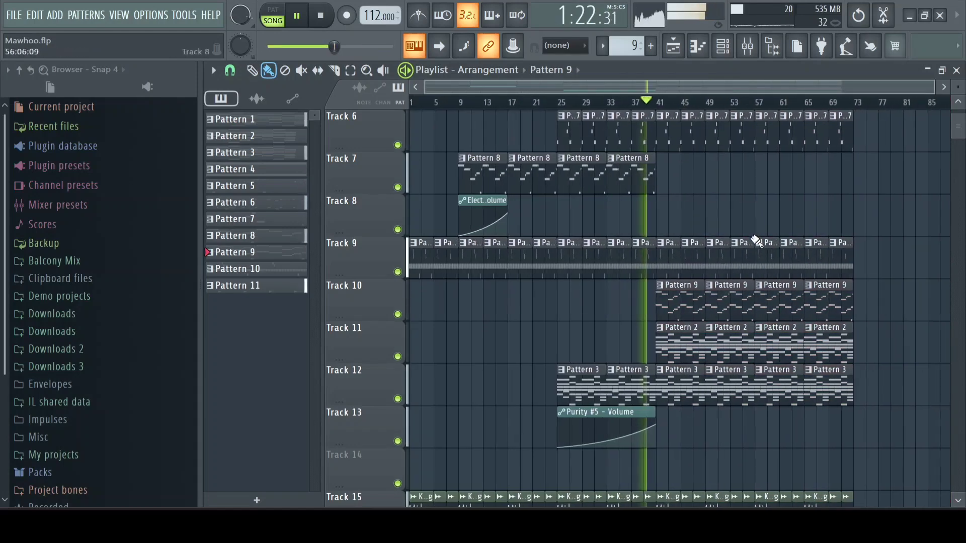
right_click(769, 348)
right_click(811, 352)
Move the two Pattern 9 clips starting at bar 57 from Track 10 down to Track 17
scroll(838, 388, "up", 2)
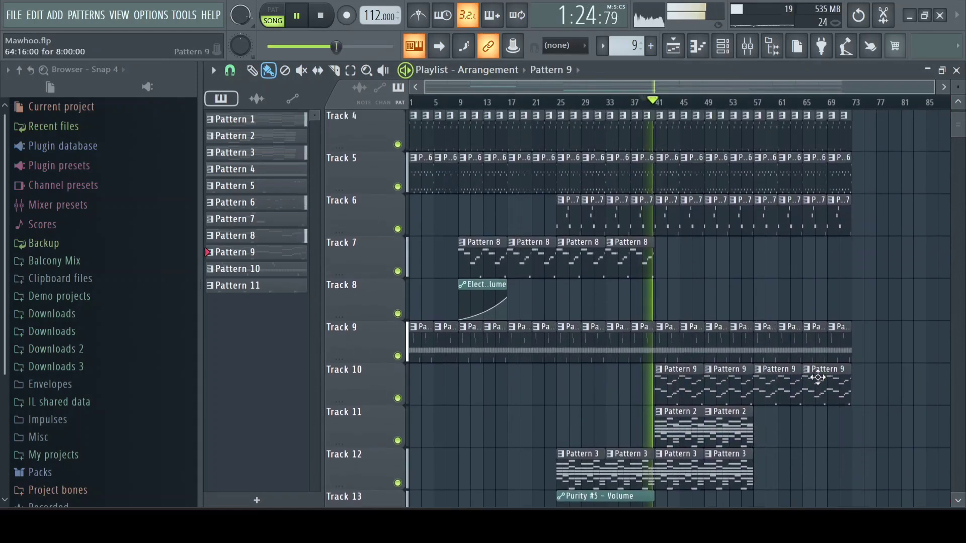
scroll(805, 367, "down", 3)
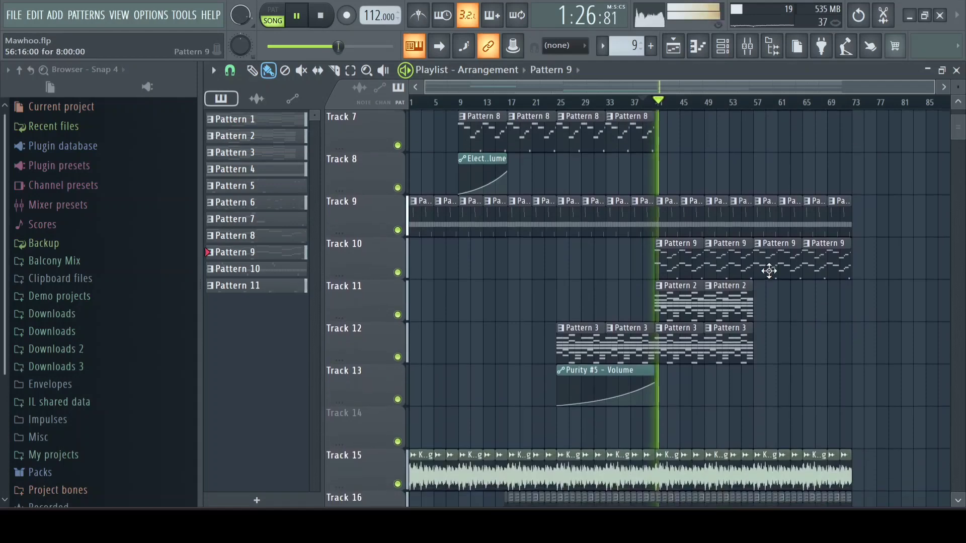
left_click_drag(770, 268, 886, 297)
scroll(886, 297, "down", 4)
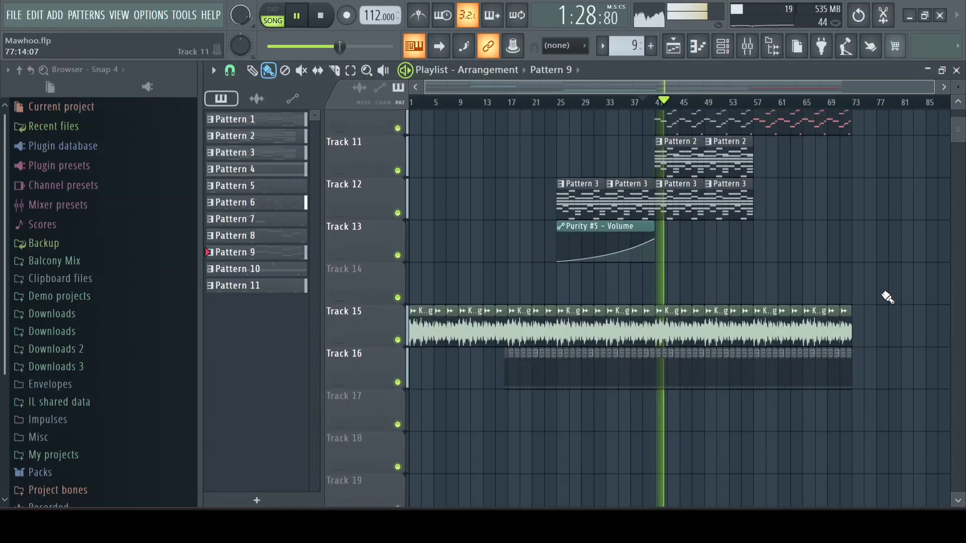
key("shift+Down")
scroll(887, 297, "up", 1)
key("shift+Down")
key("shift+Down")
key("shift+Down")
key("shift+Down")
key("shift+Down")
key("shift+Down")
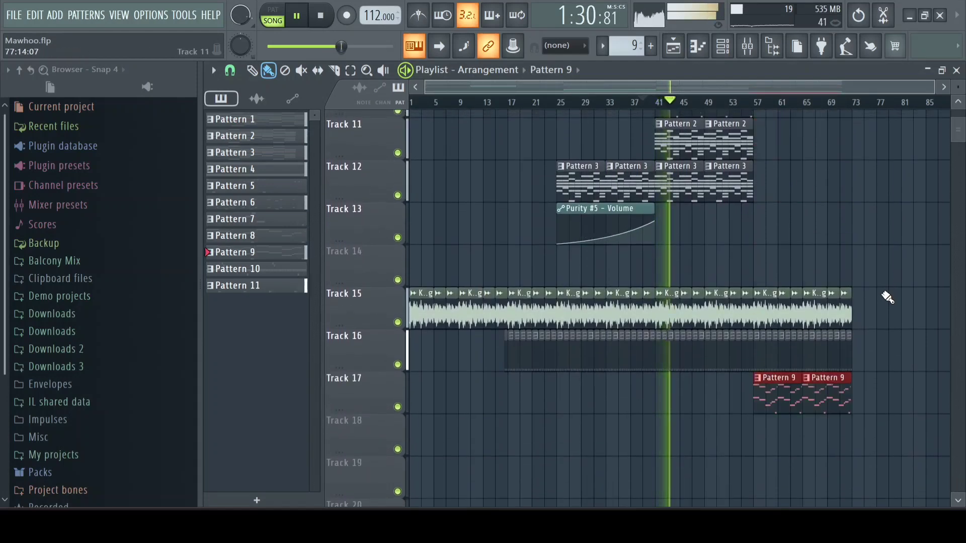
Delete the Pattern 7 clip at bar 41 on Track 6 and clone Pattern 7 as a new pattern
scroll(886, 297, "up", 10)
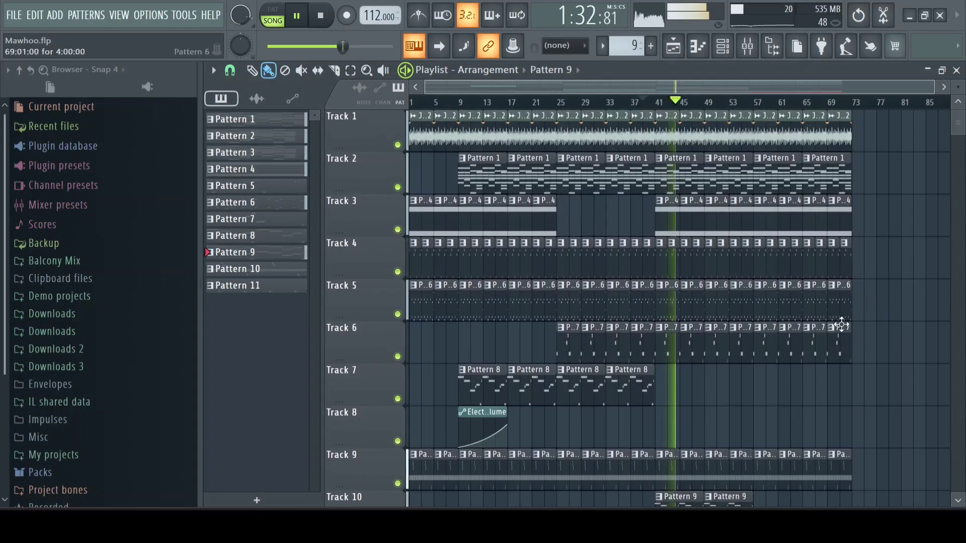
scroll(832, 335, "down", 2)
scroll(820, 323, "up", 2)
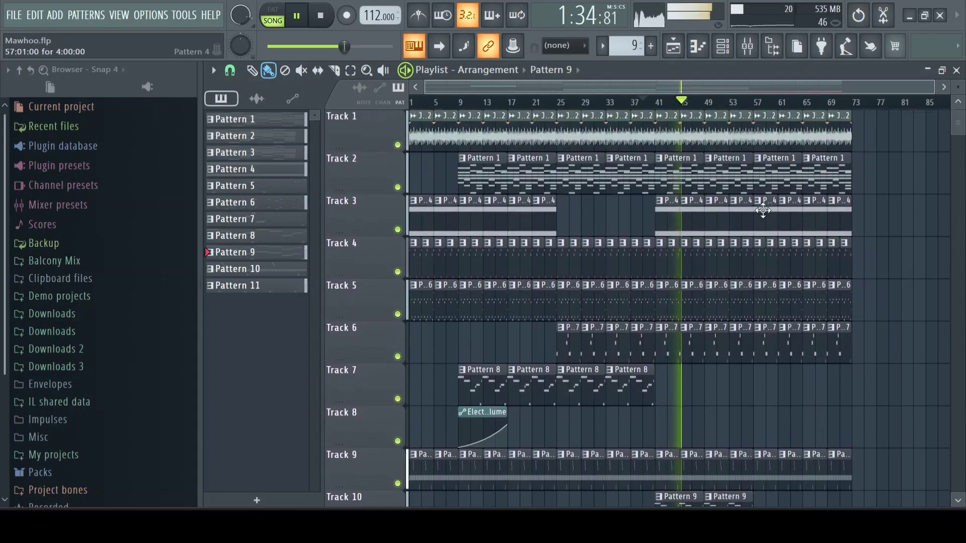
scroll(835, 221, "down", 6)
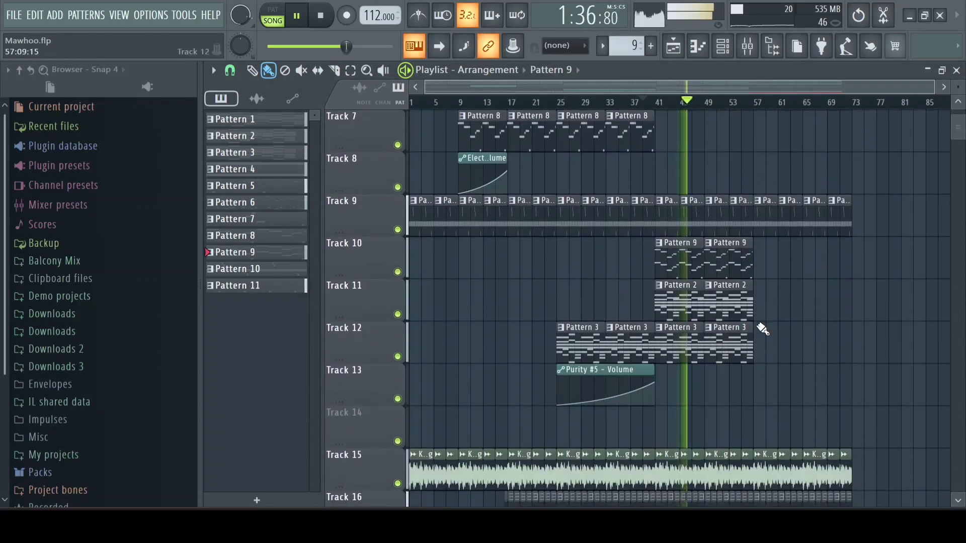
scroll(763, 330, "up", 2)
scroll(730, 321, "up", 1)
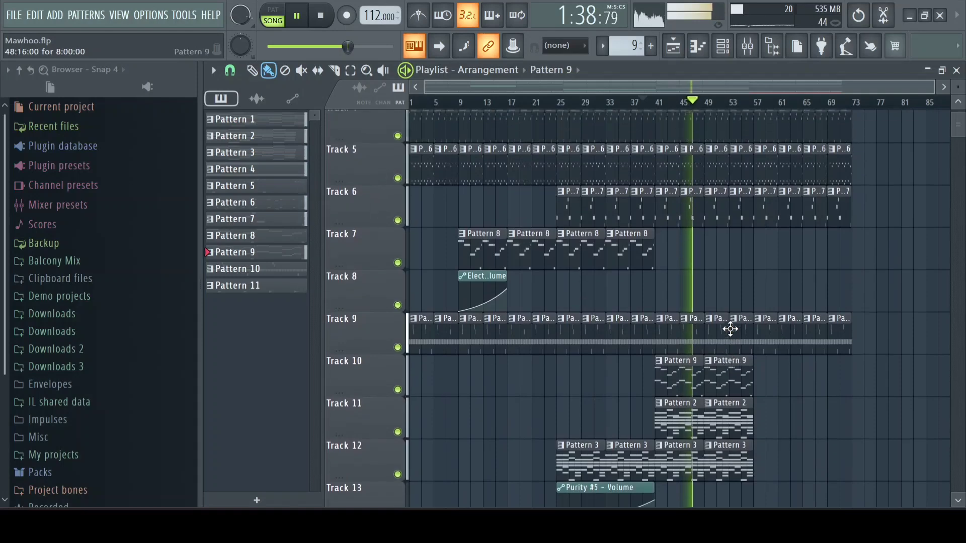
left_click(622, 106)
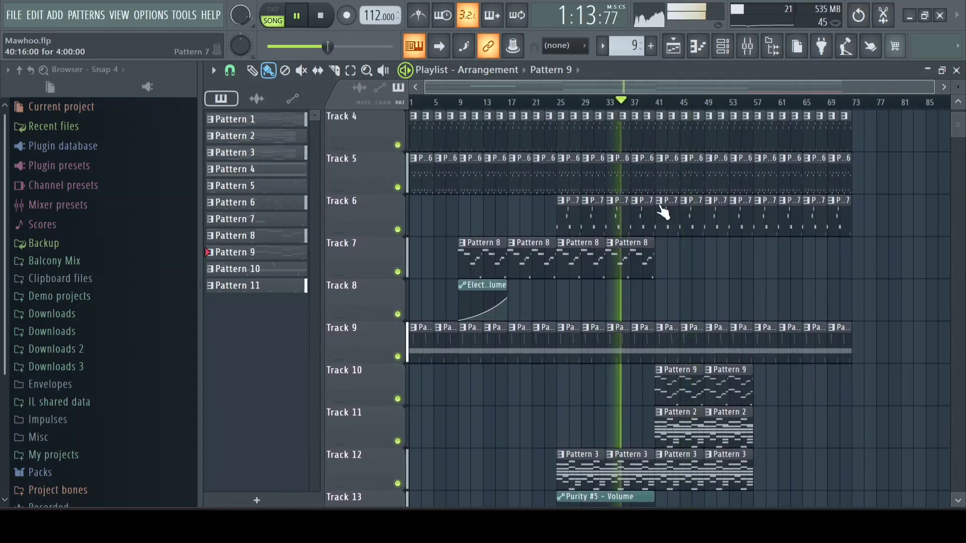
right_click(663, 212)
left_click(707, 291)
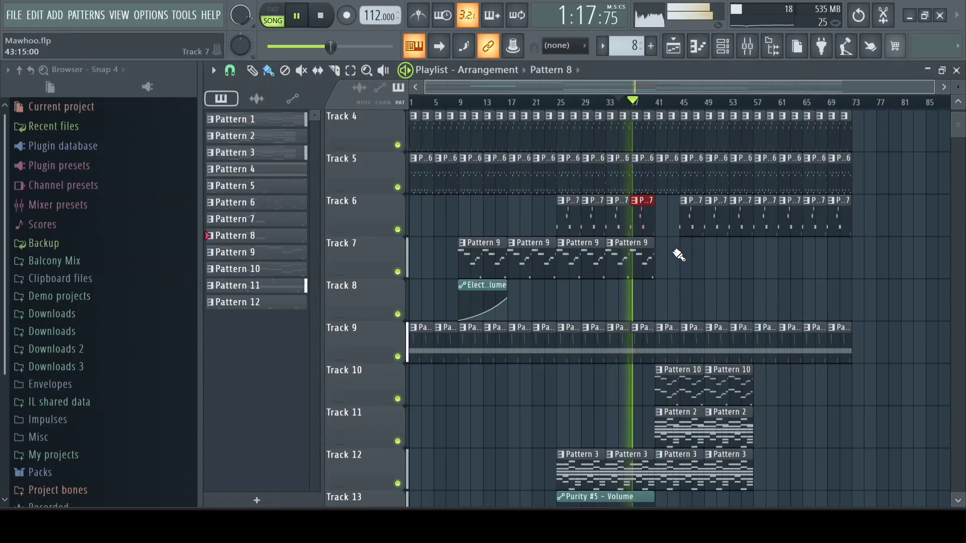
Place a clip of the cloned Pattern 8 on Track 18 and move it to bar 41
scroll(675, 245, "down", 8)
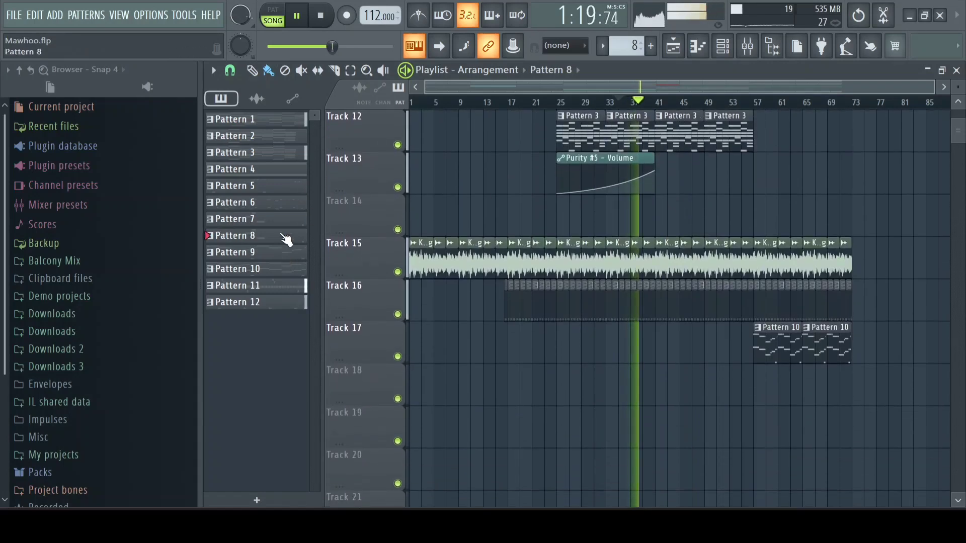
left_click(704, 399)
scroll(705, 399, "up", 3)
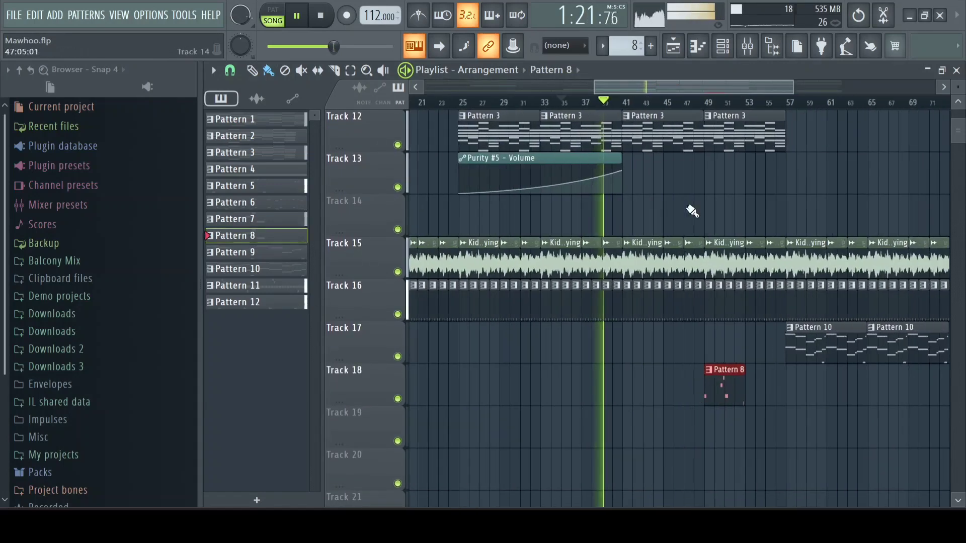
left_click(671, 105)
left_click(555, 106)
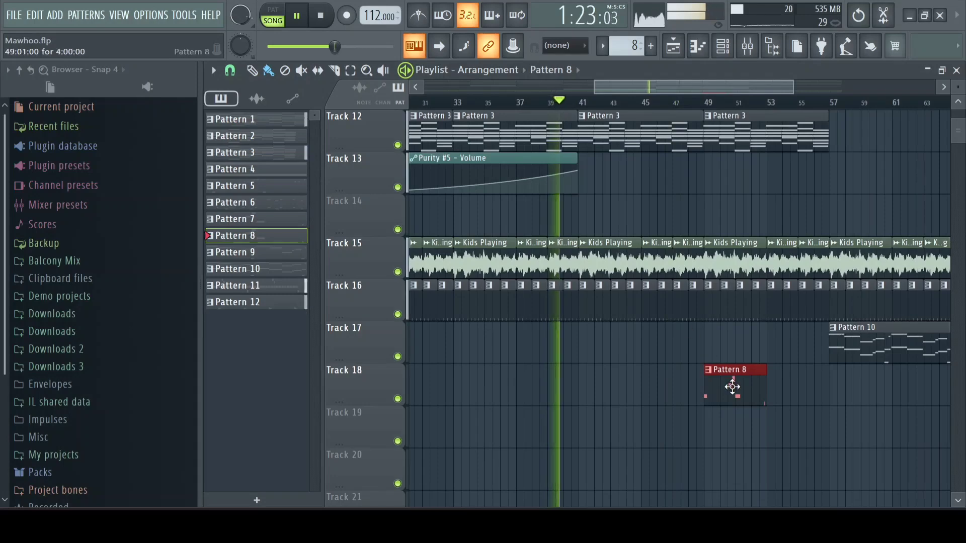
left_click_drag(733, 384, 619, 384)
Nudge the Pattern 8 clip on Track 18 slightly earlier so that it starts just before bar 41
scroll(587, 388, "up", 5)
scroll(555, 412, "up", 2)
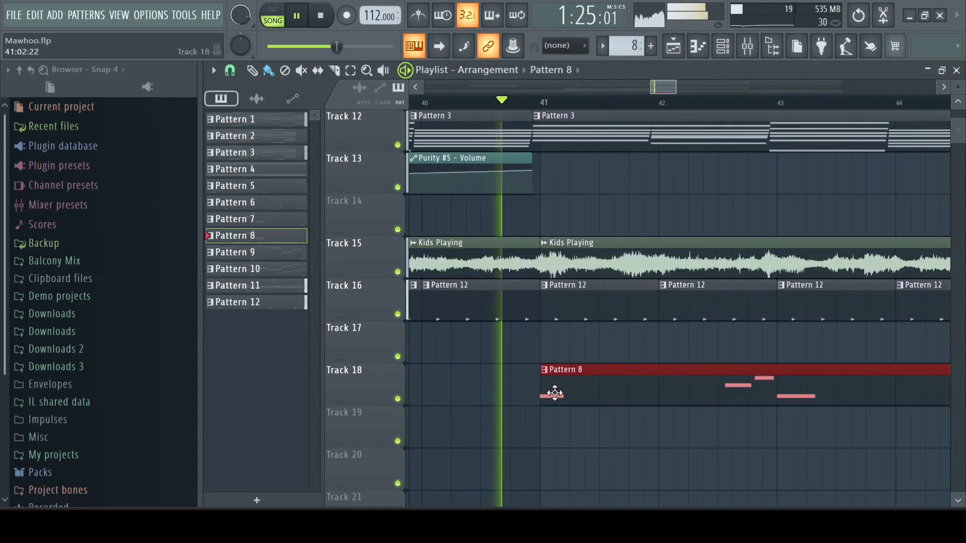
left_click_drag(556, 395, 555, 391)
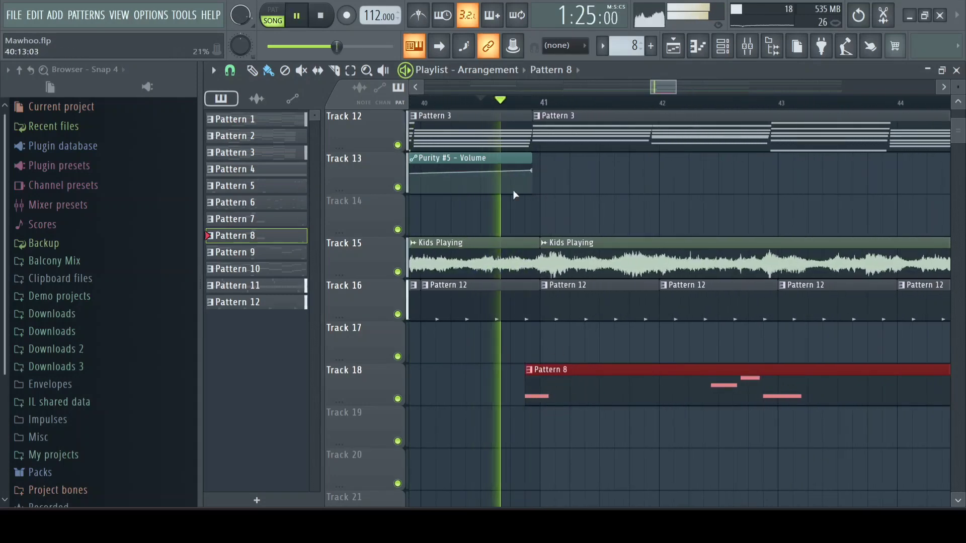
Repeat the Pattern 8 clip along Track 18 to fill the section up to bar 57 with four clips
scroll(648, 352, "down", 8)
scroll(638, 421, "up", 8)
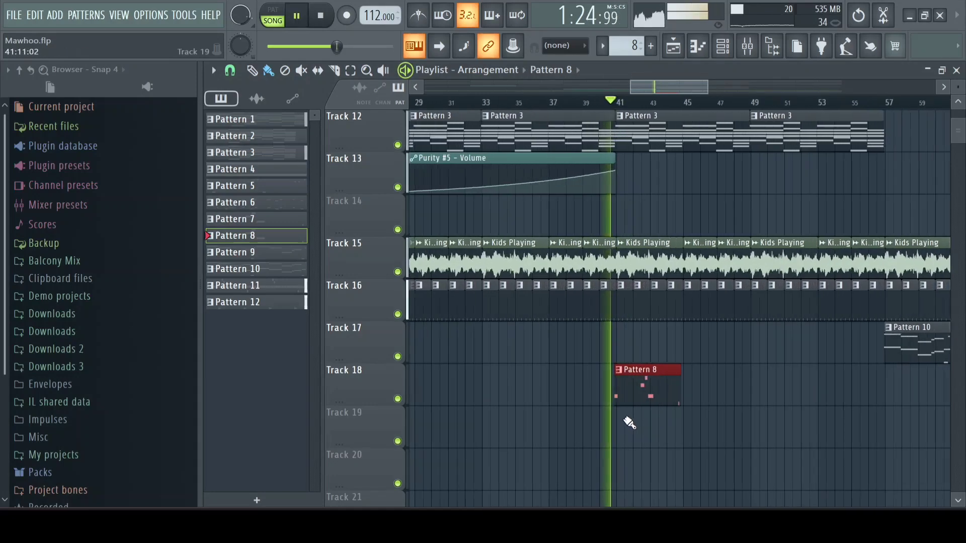
scroll(686, 407, "down", 10)
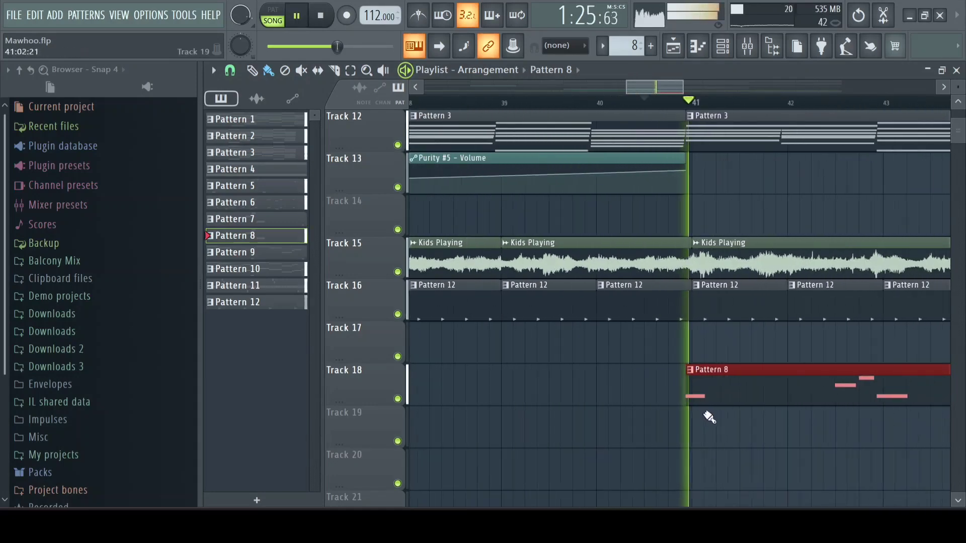
left_click_drag(747, 403, 751, 406)
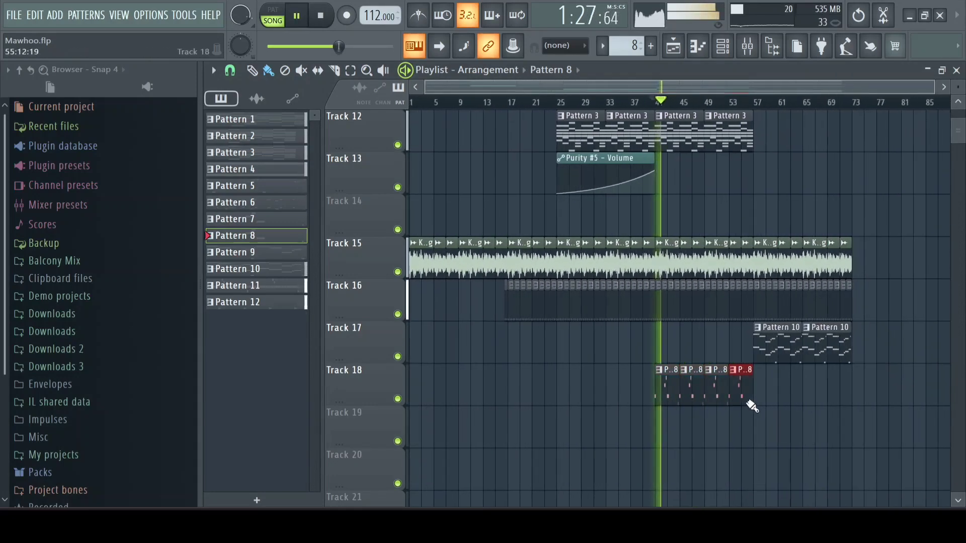
Add a Hypersonic instrument channel while editing Pattern 8 and load its atmos preset
double_click(690, 399)
key("F6")
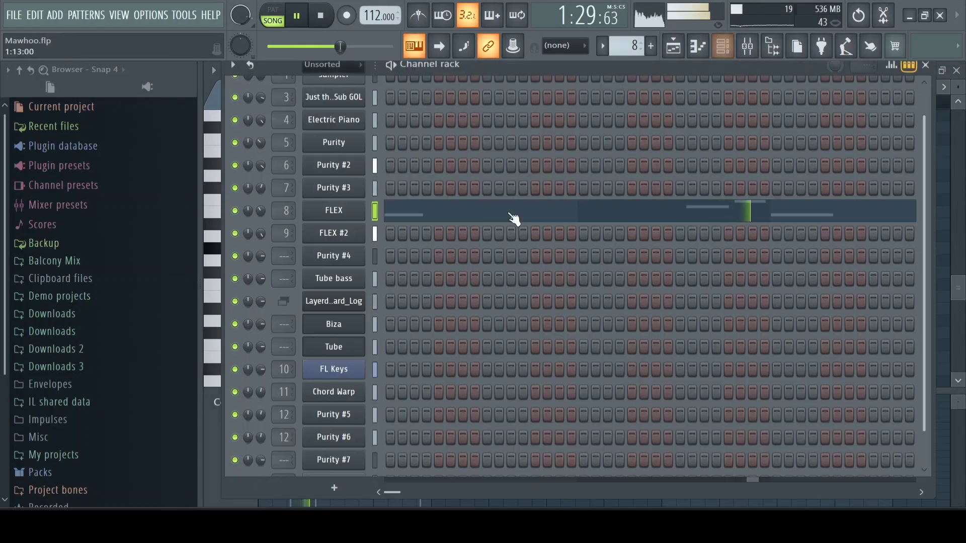
left_click(339, 488)
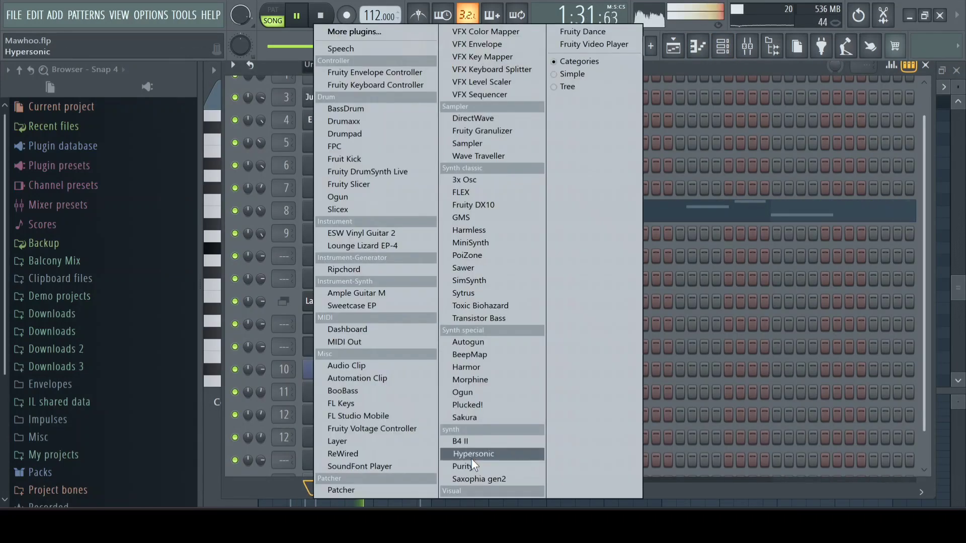
left_click(484, 457)
left_click(313, 215)
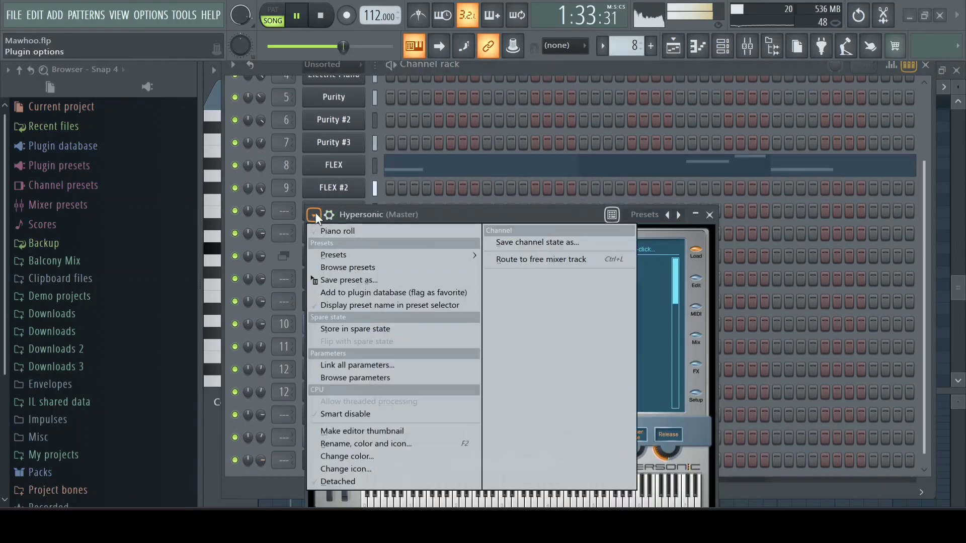
mouse_move(379, 255)
left_click(524, 302)
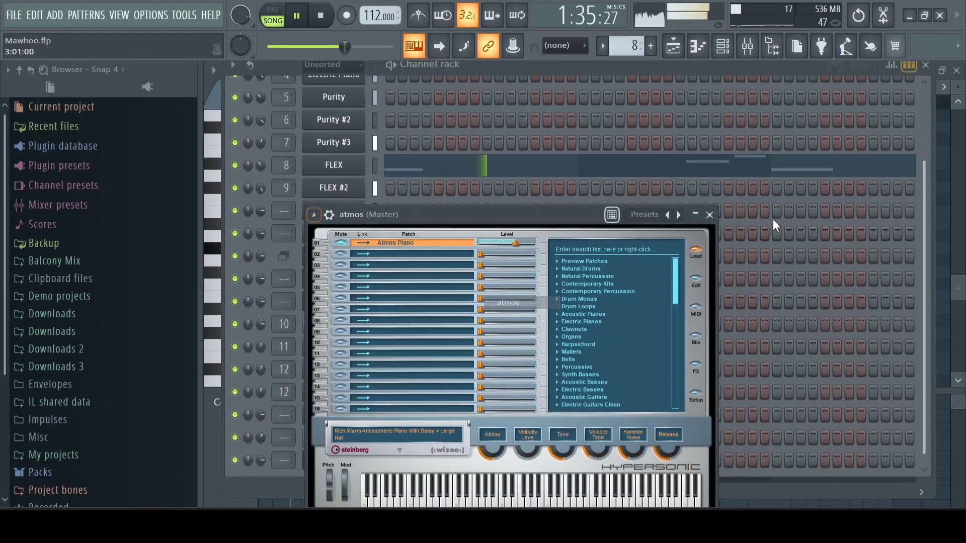
left_click(709, 216)
Copy the FLEX channel's notes in Pattern 8 onto the atmos channel
left_click(374, 165)
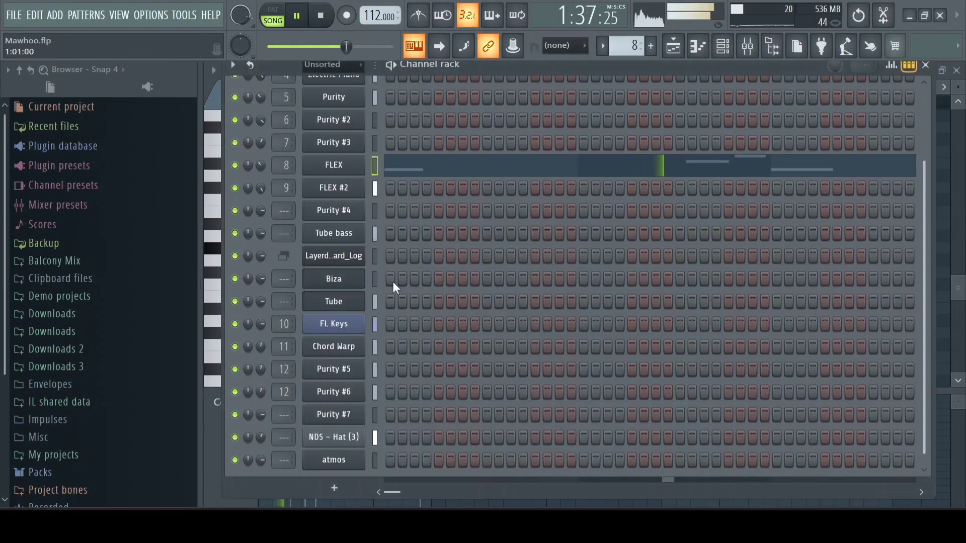
left_click(374, 461)
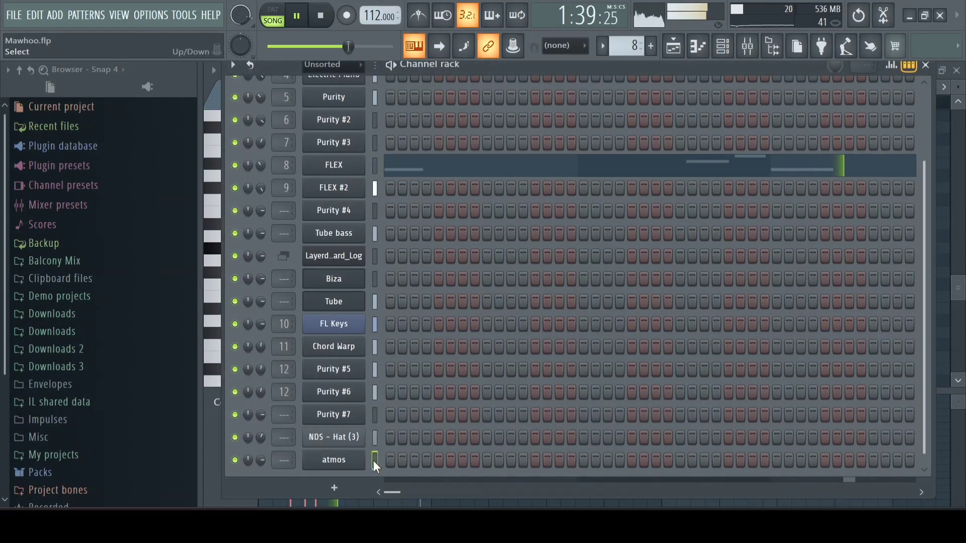
key("ctrl+v")
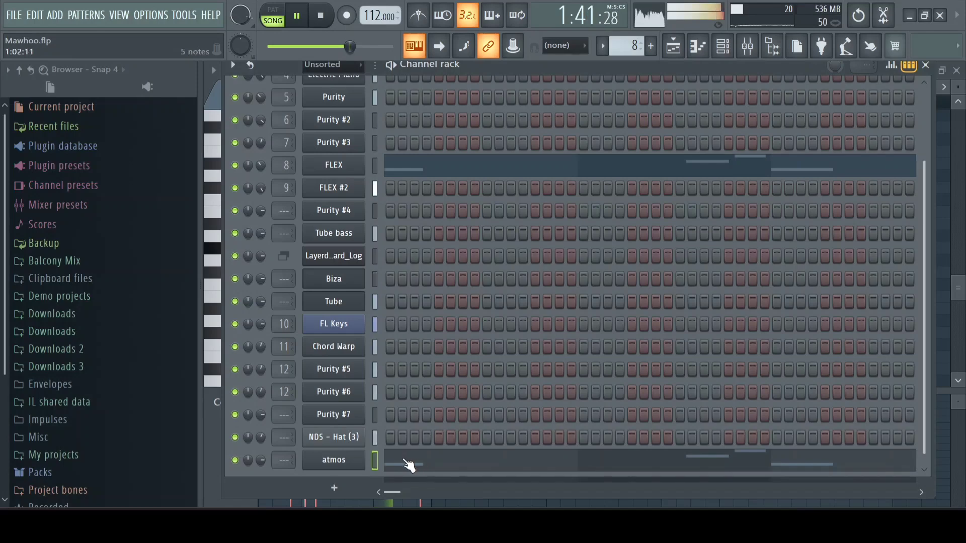
Transpose all notes on the atmos channel up one octave in the piano roll
left_click(409, 465)
key("space")
scroll(334, 349, "up", 5)
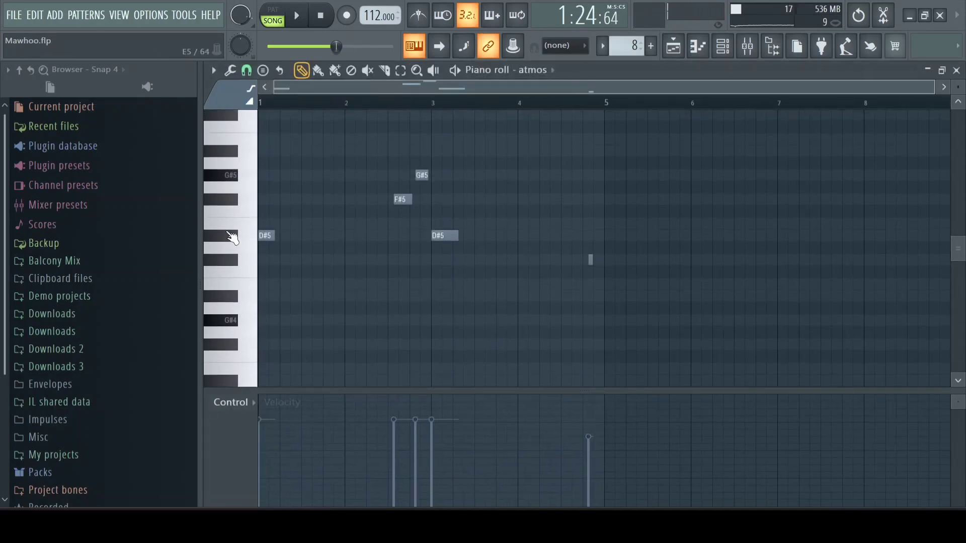
left_click(233, 239)
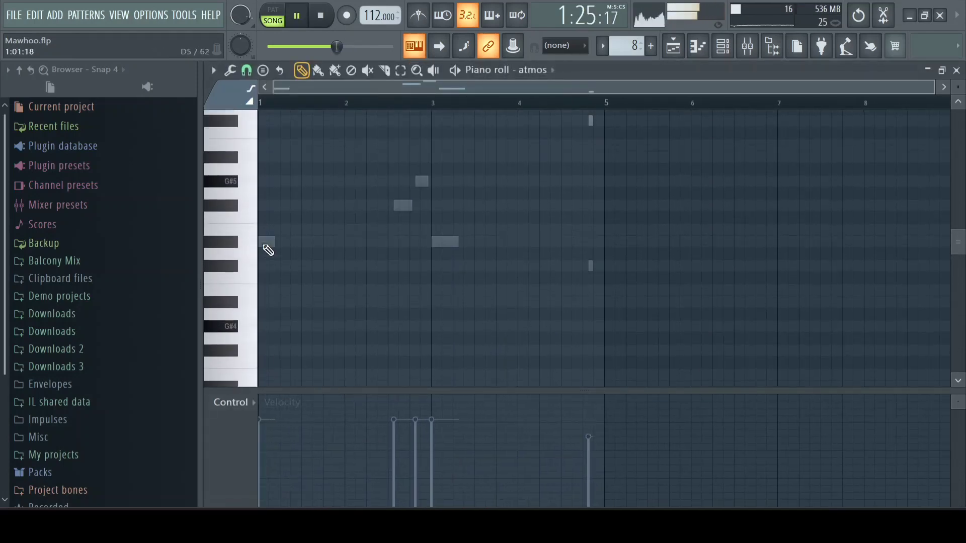
scroll(274, 201, "up", 2)
key("ctrl+a")
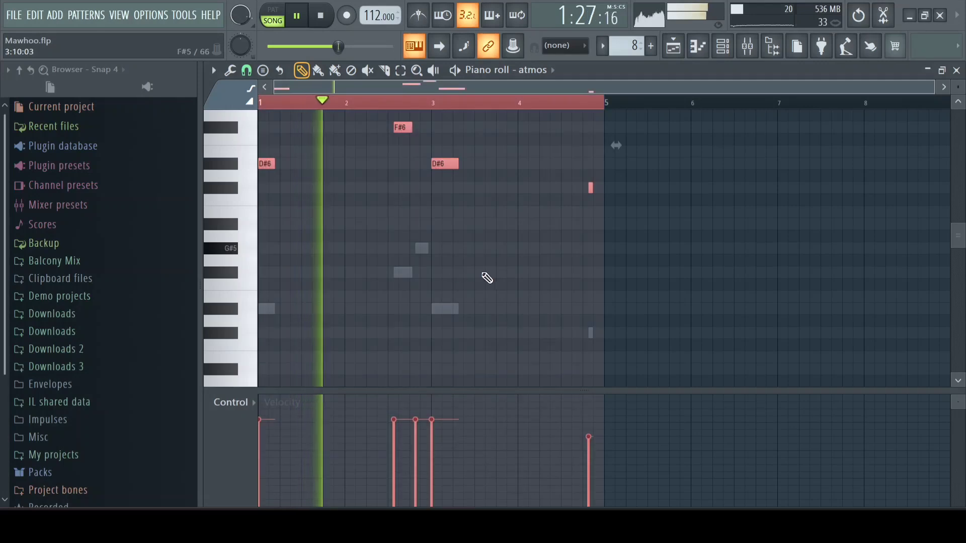
Raise the velocities of all atmos notes to the maximum using the level scaling Multiply control
key("alt+x")
left_click_drag(492, 268, 490, 224)
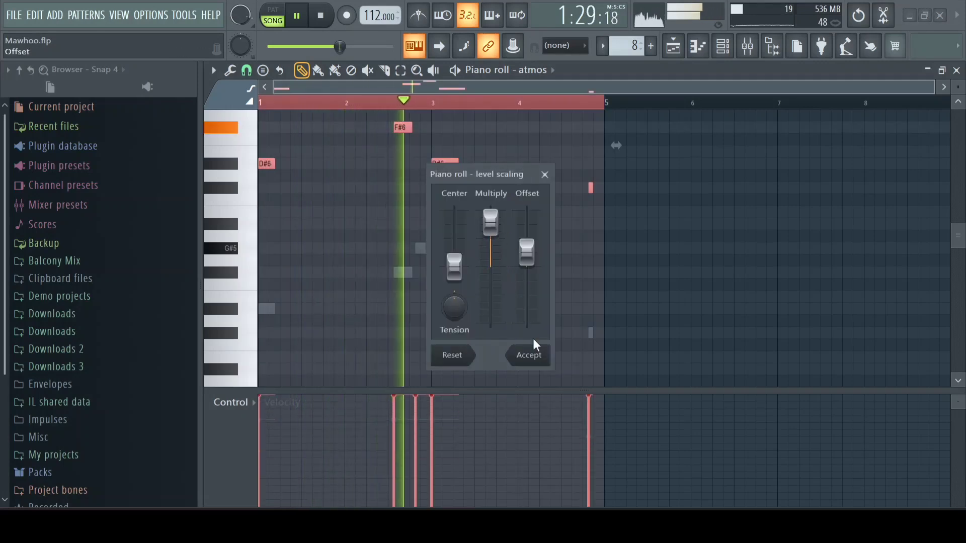
left_click(534, 357)
scroll(535, 355, "up", 3)
key("space")
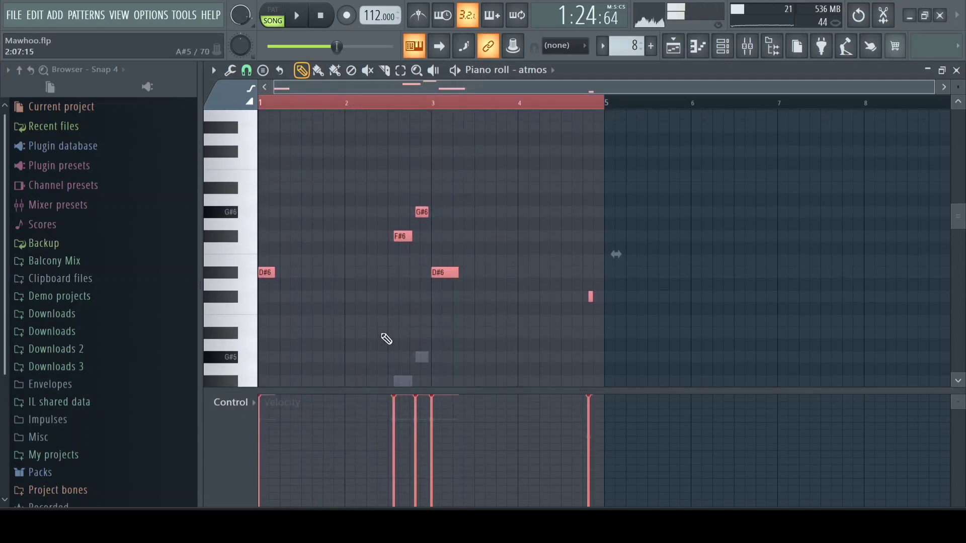
Layer a copy of the atmos notes one octave above the existing ones
key("shift+Right")
key("ctrl+z")
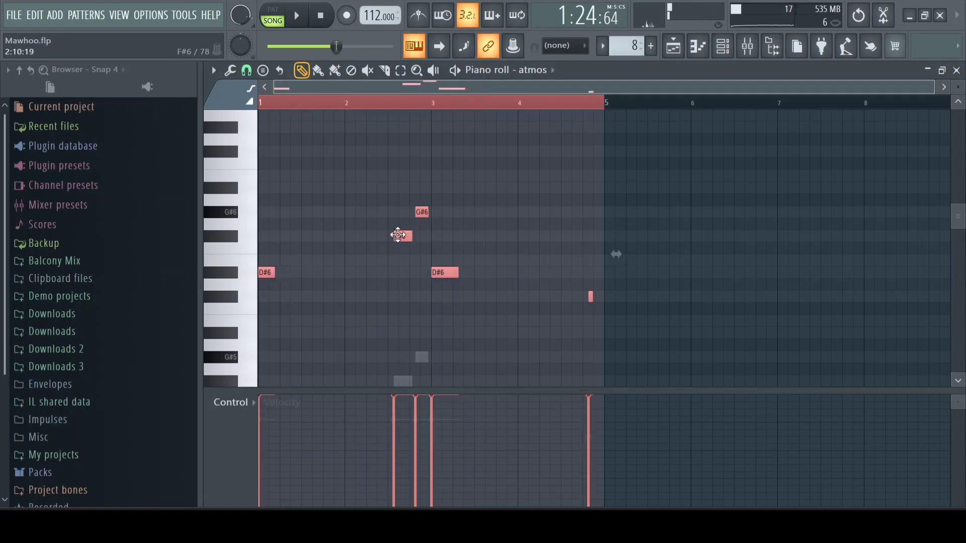
key("ctrl+Up")
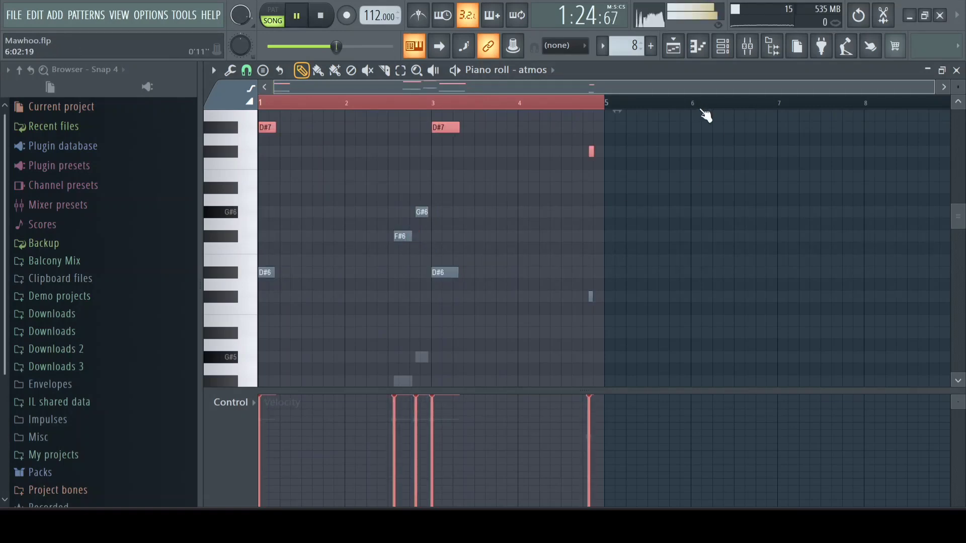
Reduce the velocities of the octave-higher atmos notes slightly with the level scaling Multiply control
key("alt+x")
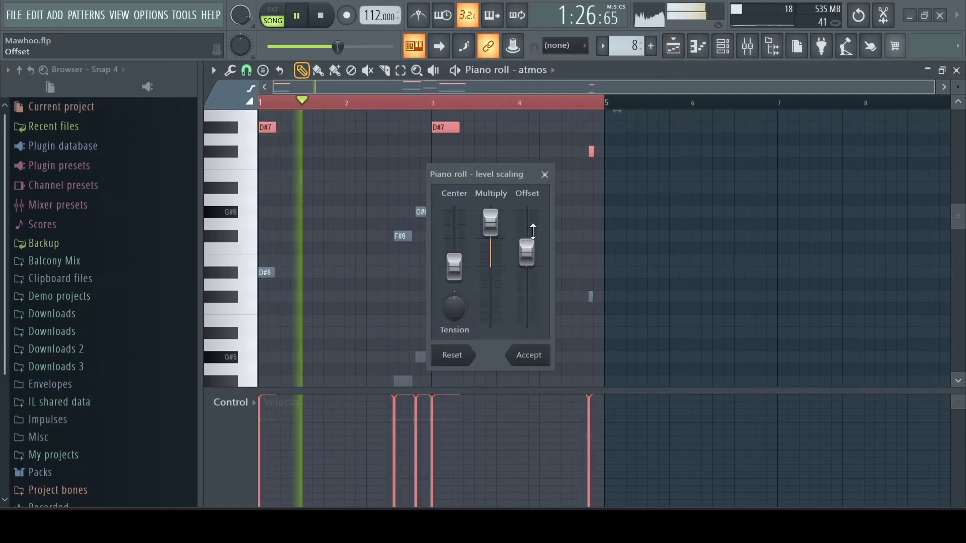
left_click_drag(490, 221, 492, 252)
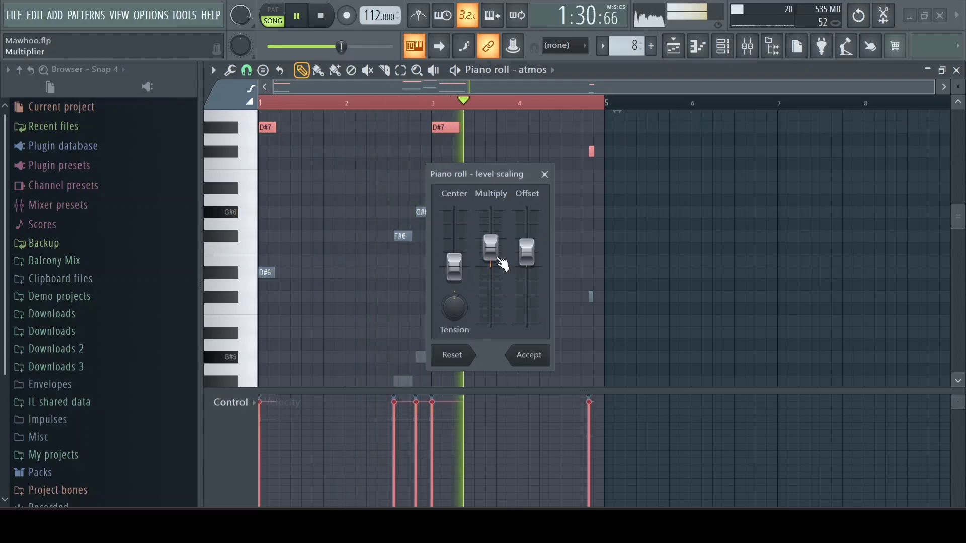
left_click(528, 355)
Route the atmos channel to mixer track 14 and insert Fruity Reeverb 2 in its first effect slot
left_click(723, 47)
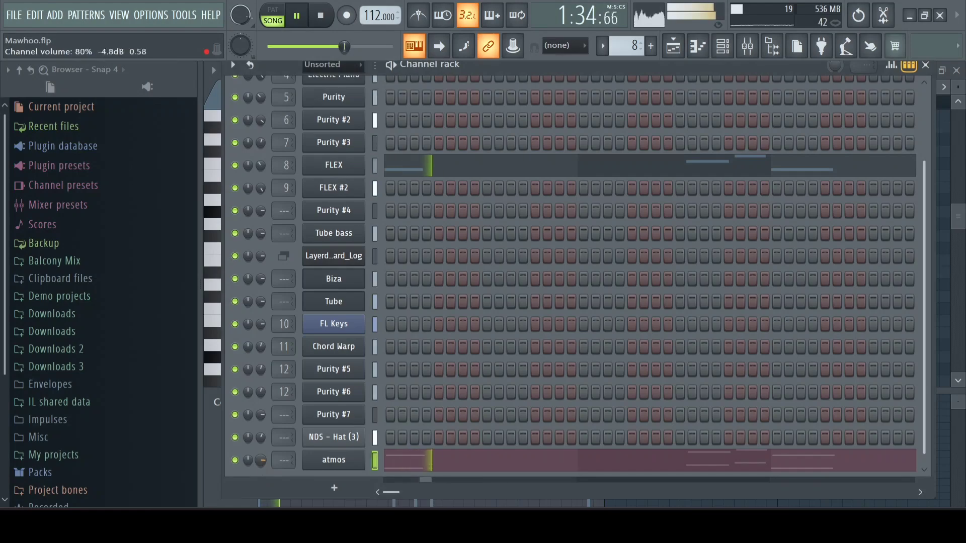
left_click(334, 459)
left_click(329, 215)
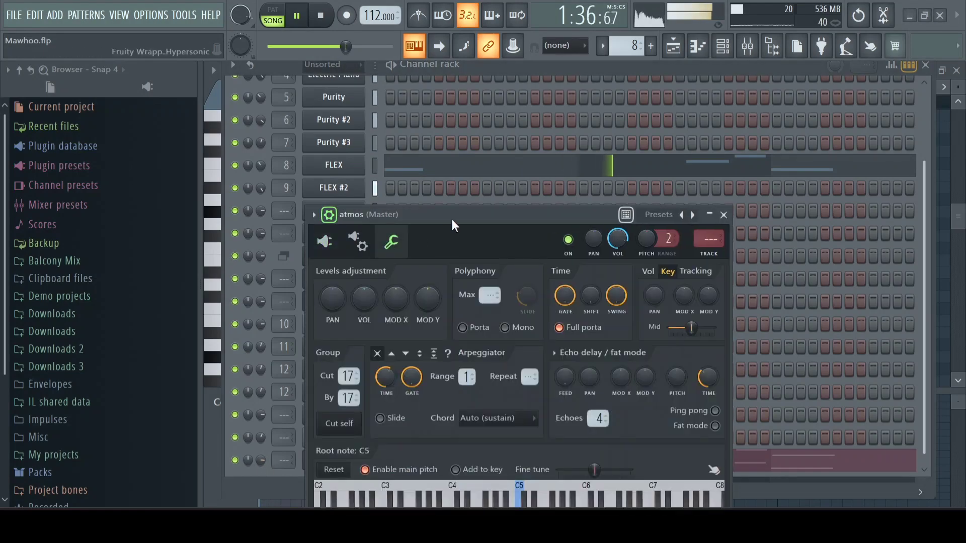
left_click(699, 232)
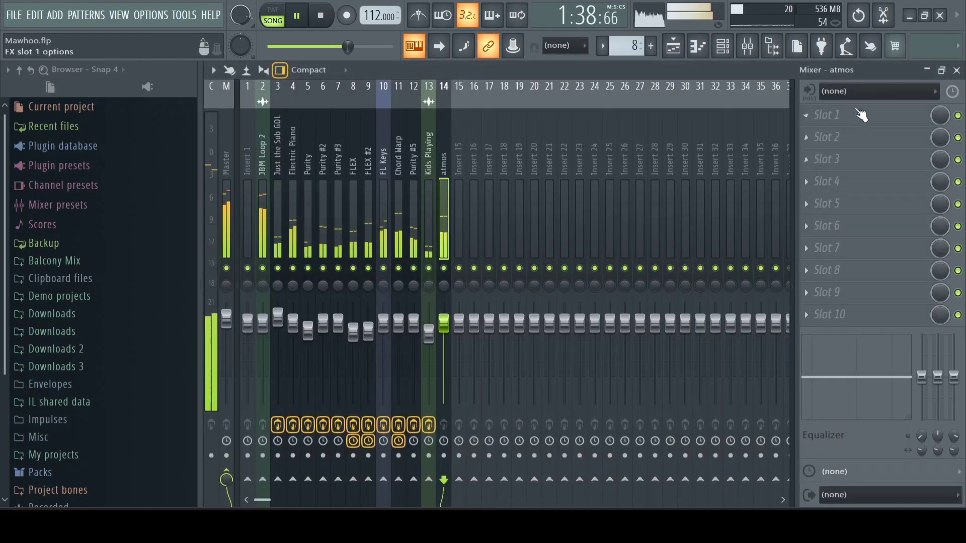
left_click(815, 115)
mouse_move(825, 133)
left_click(534, 199)
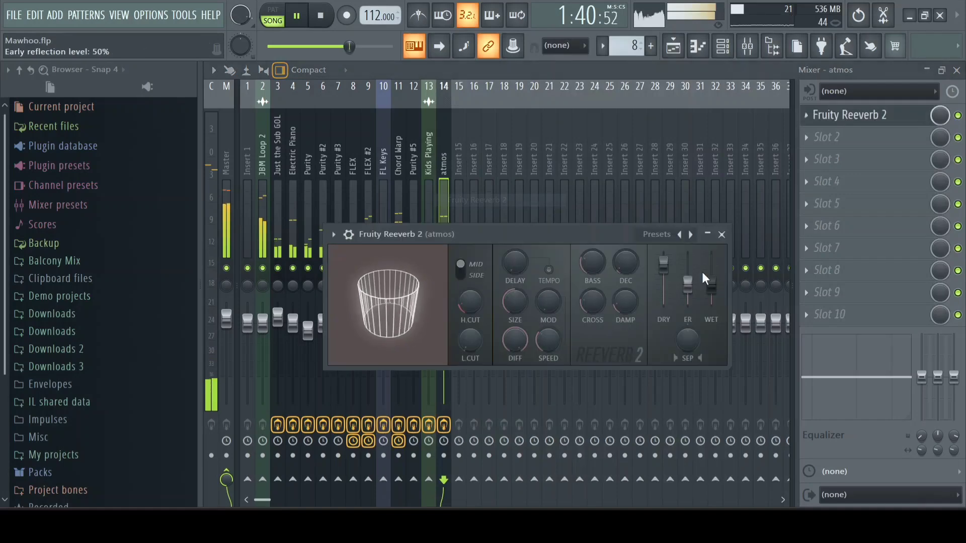
left_click(721, 234)
Insert Fruity Delay 2 in the second effect slot of the atmos mixer track and lower its mix level
left_click(833, 131)
mouse_move(825, 154)
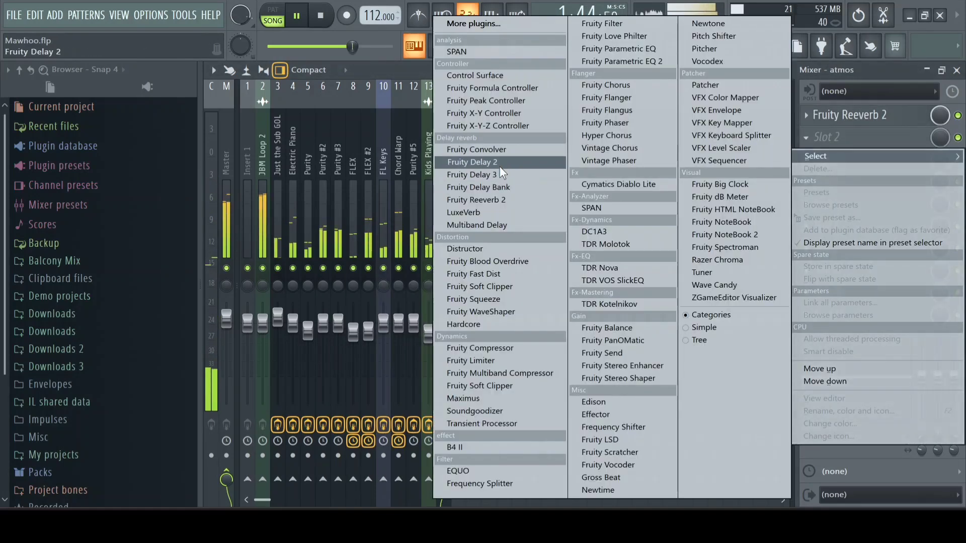
left_click(500, 170)
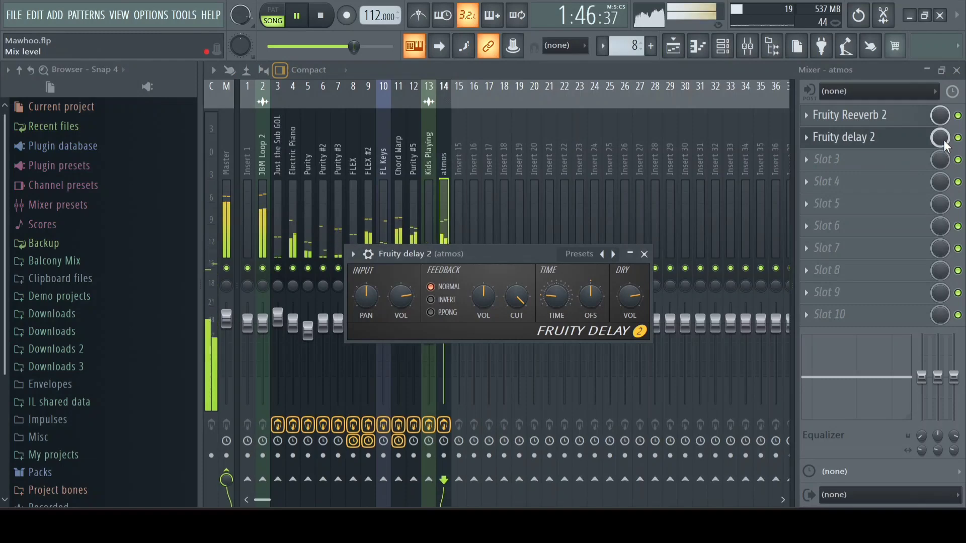
left_click_drag(944, 146, 945, 163)
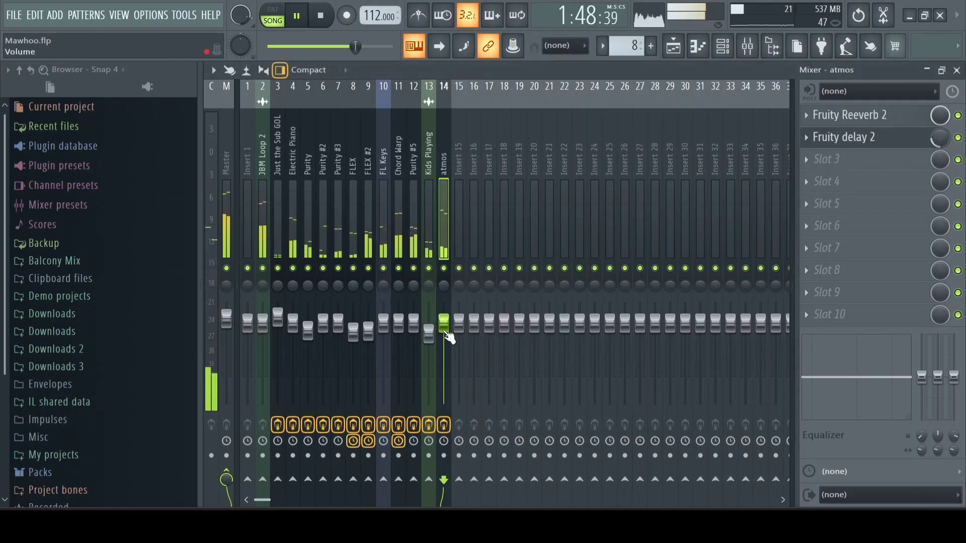
Copy the Layerd_Havard_Log notes of Pattern 10 onto the Just the Sub GOL channel
left_click(695, 50)
scroll(764, 279, "down", 2)
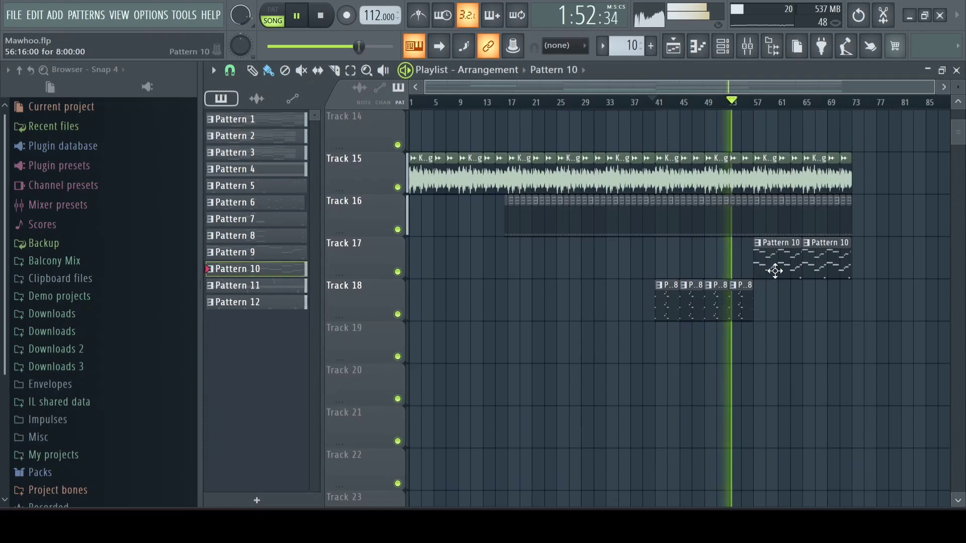
double_click(775, 271)
scroll(398, 196, "up", 3)
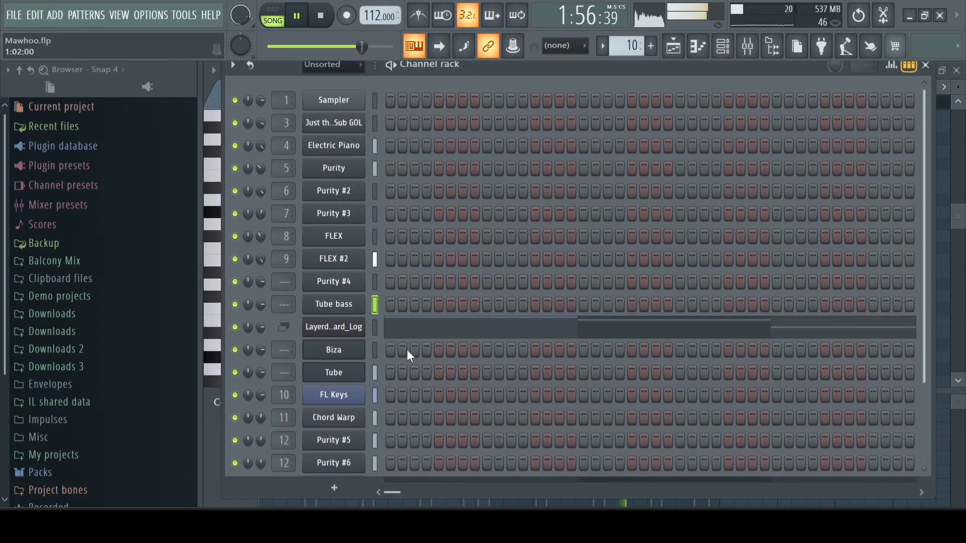
left_click(402, 328)
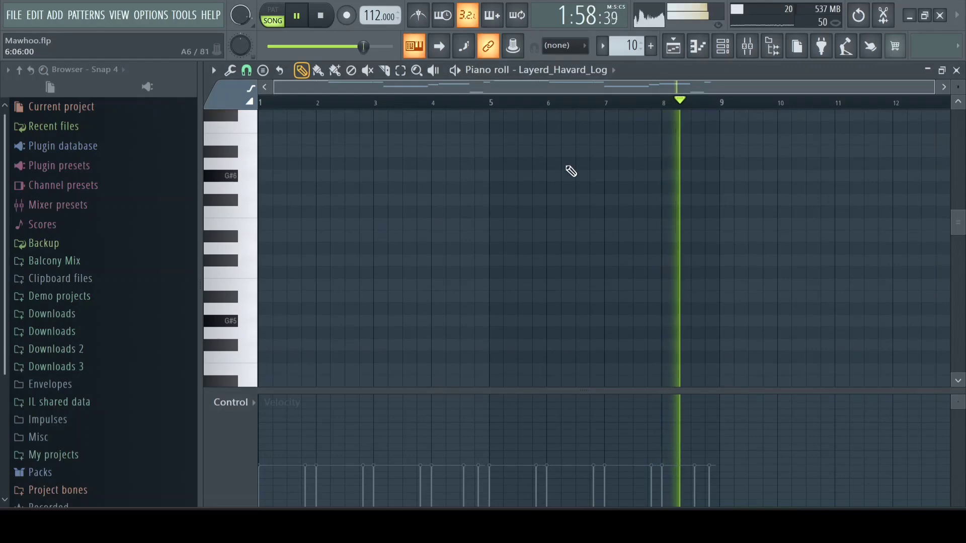
left_click(726, 47)
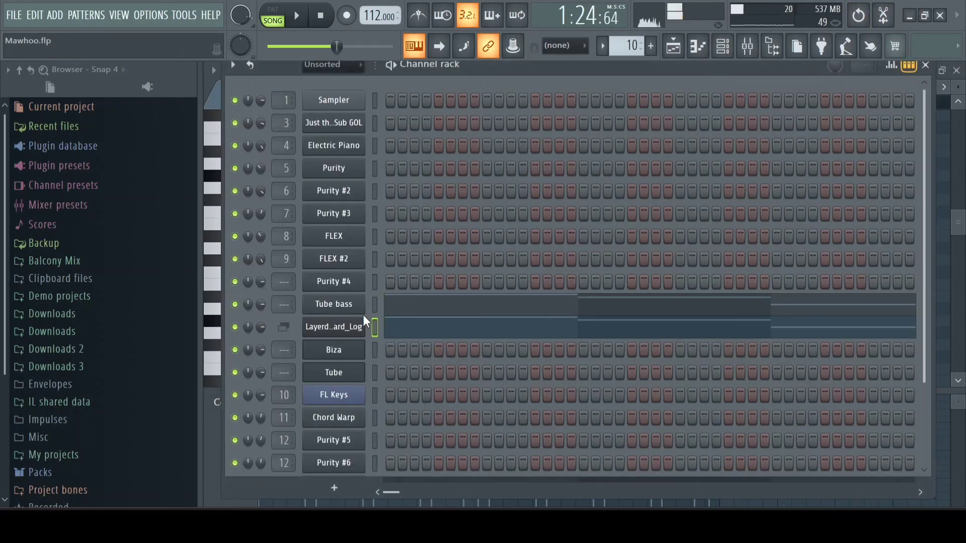
left_click(374, 125)
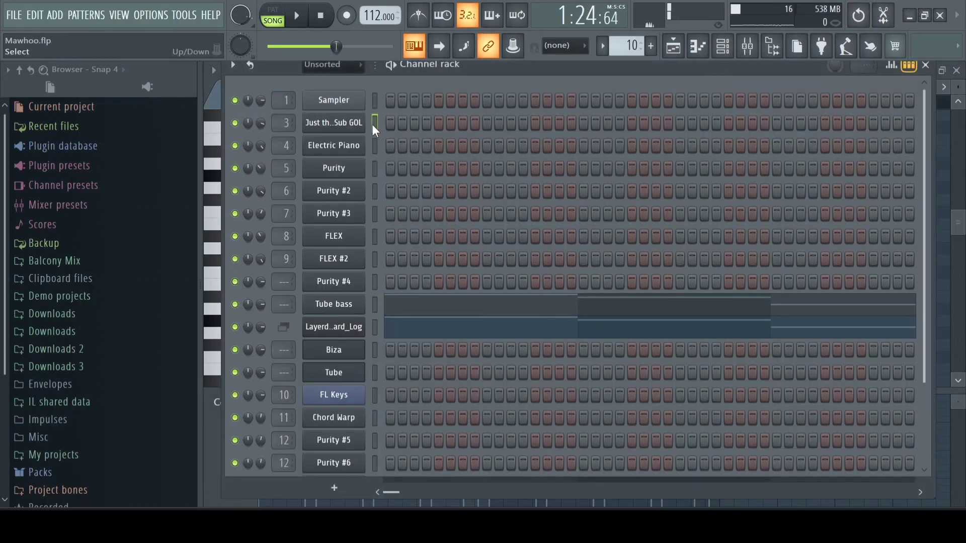
Lower the velocities of all Just the Sub GOL notes in Pattern 10 with the level scaling Multiply control
left_click(673, 55)
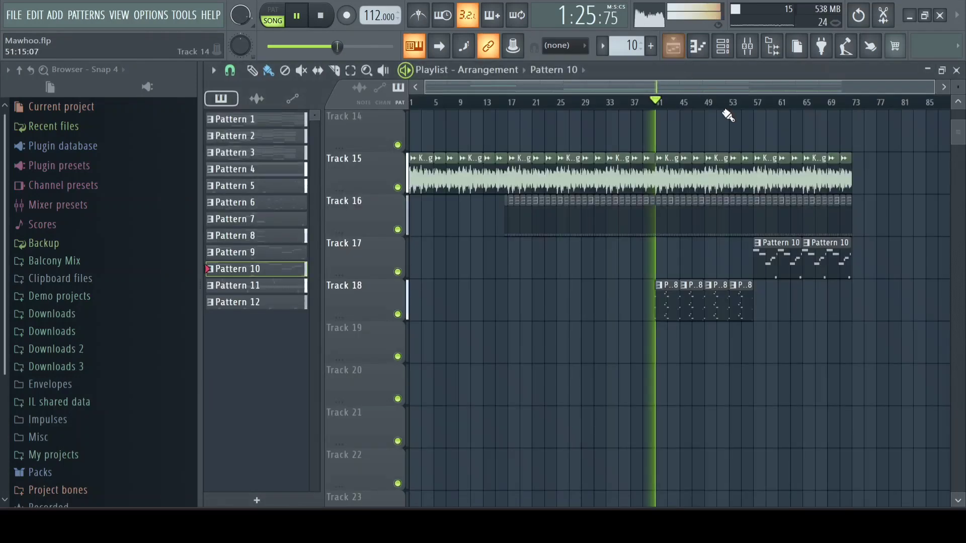
scroll(697, 144, "up", 4)
double_click(705, 116)
key("F6")
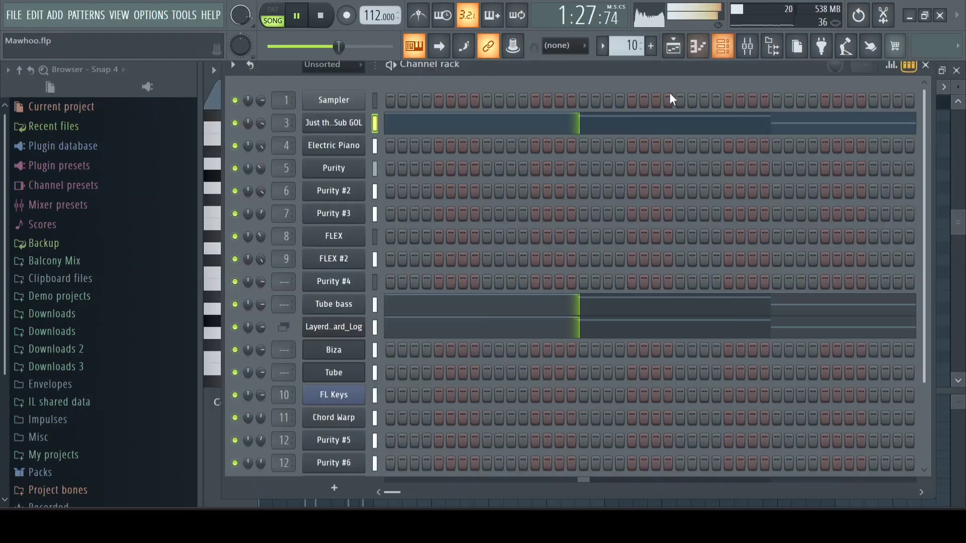
left_click(552, 126)
key("ctrl+a")
key("alt+x")
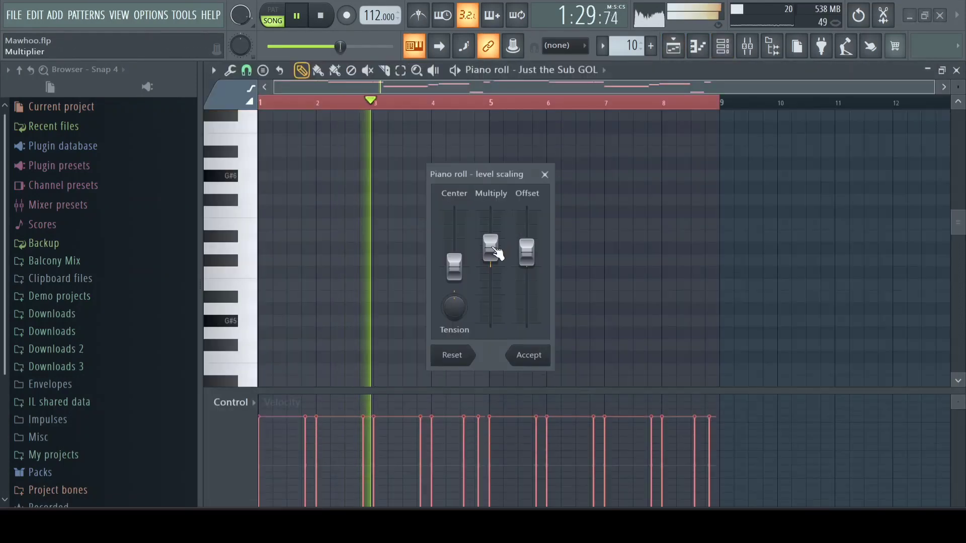
left_click_drag(491, 252, 490, 270)
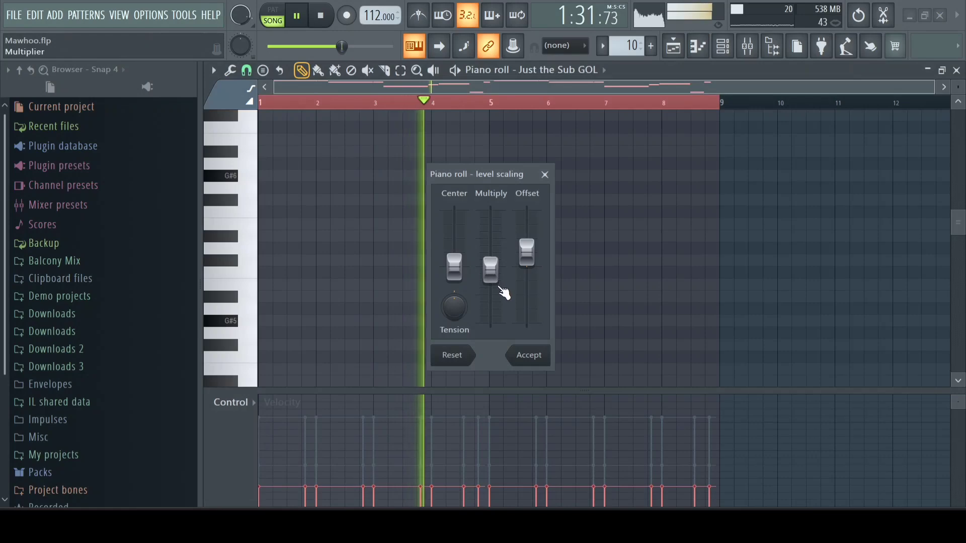
left_click(542, 361)
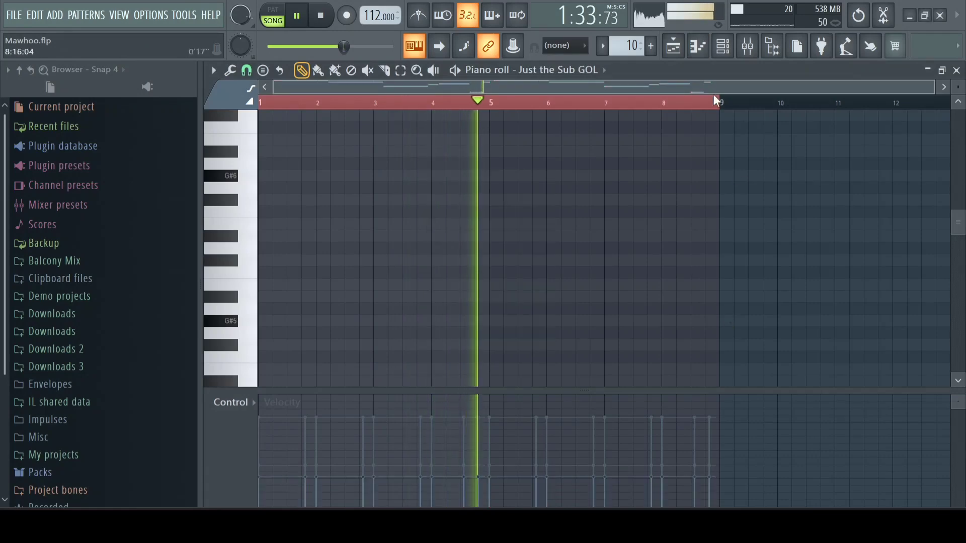
Play the arrangement from just before bar 57 in the playlist
left_click(674, 50)
scroll(741, 226, "down", 1)
left_click(749, 103)
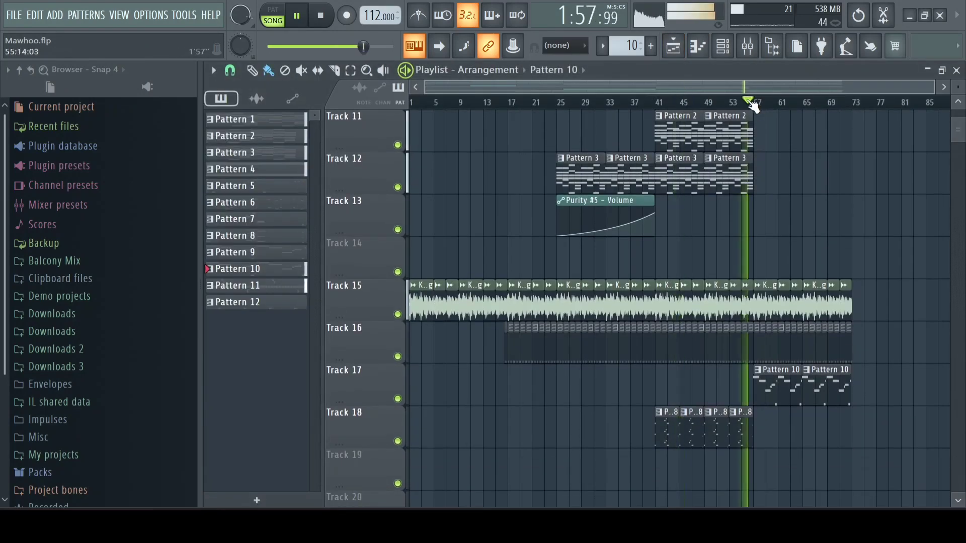
scroll(809, 483, "up", 6)
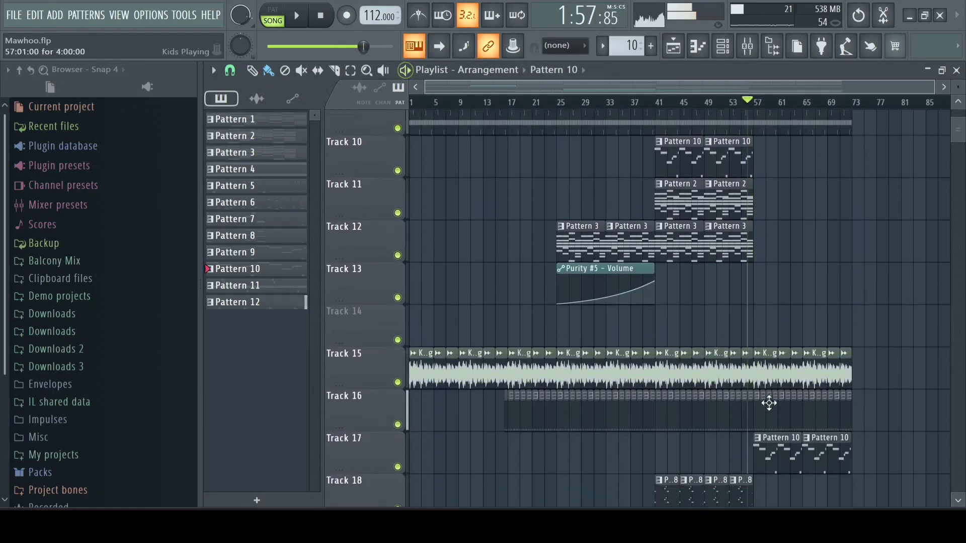
Make the Pattern 10 clips from bar 57 on Track 17 unique as a separate pattern
scroll(780, 447, "down", 6)
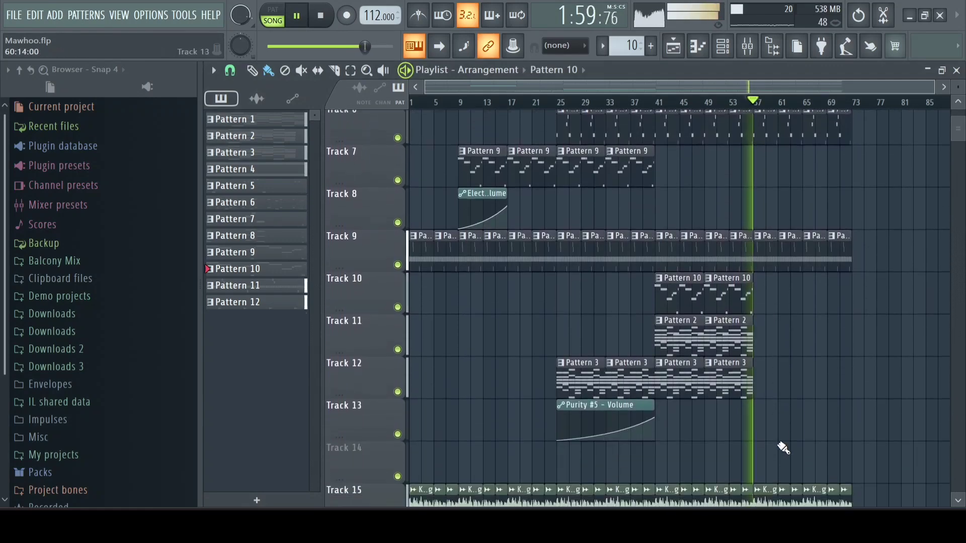
key("space")
right_click(755, 349)
left_click(795, 428)
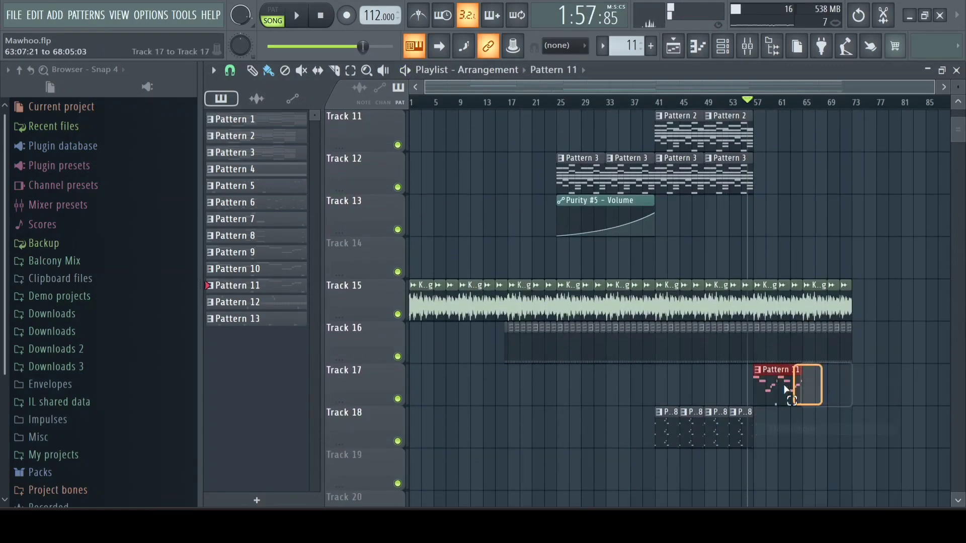
Open the Layerd_Havard_Log notes of Pattern 11 in the piano roll
double_click(773, 387)
left_click(742, 46)
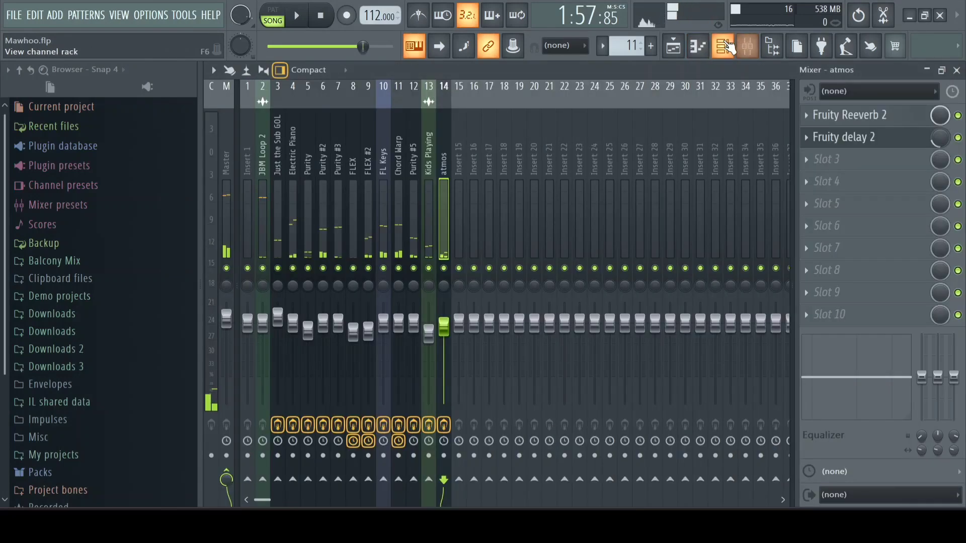
left_click(726, 45)
key("ctrl+x")
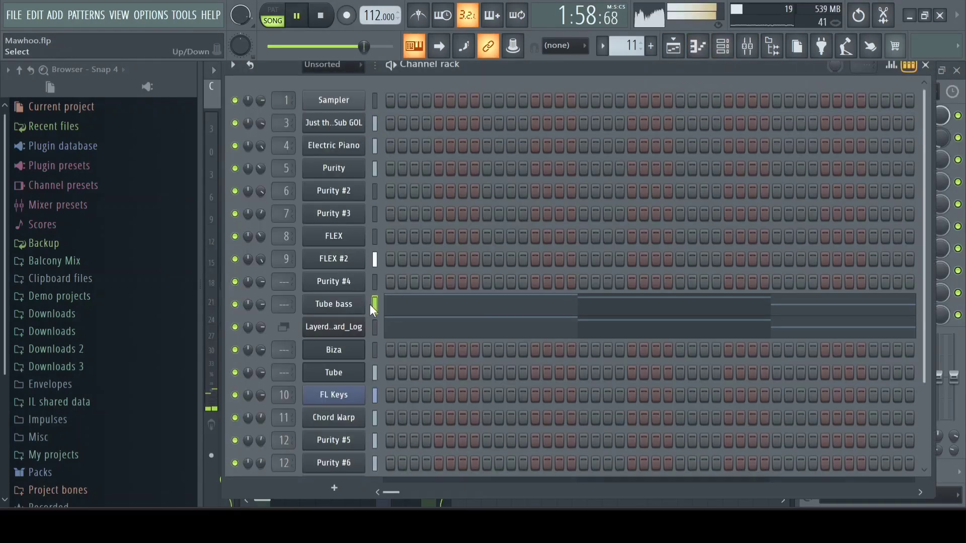
left_click(431, 332)
key("space")
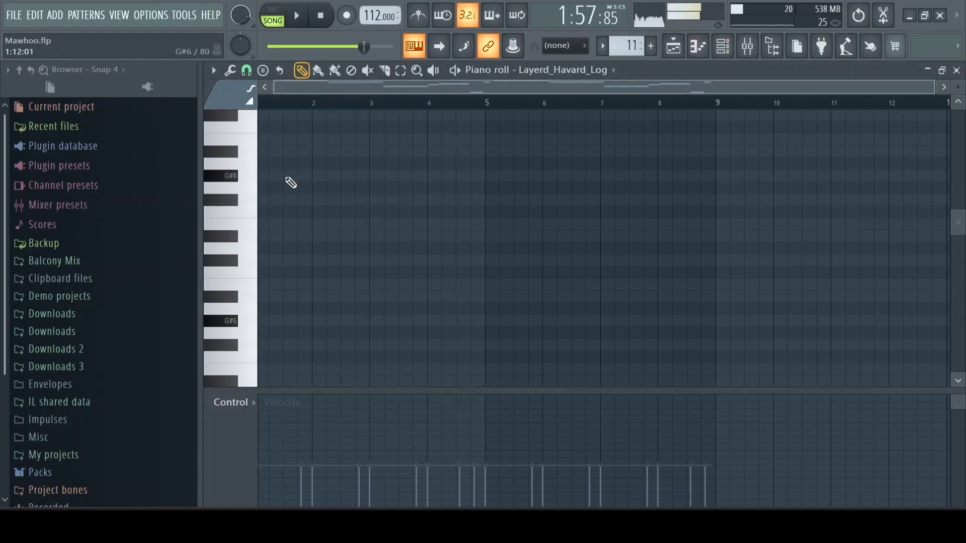
key("space")
scroll(322, 232, "down", 6)
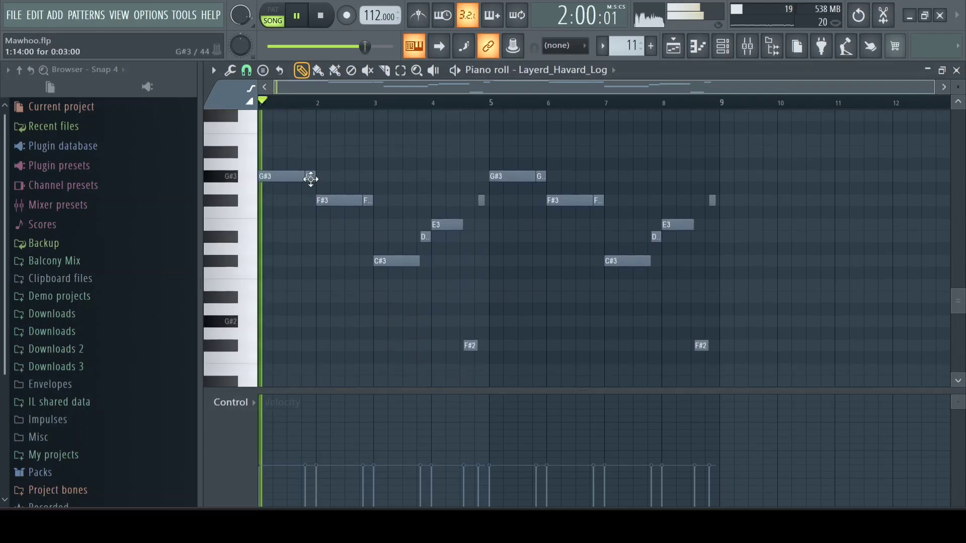
Split the opening G#3 in bar 1 into two short notes and follow them with two spaced G#2 notes
key("space")
scroll(266, 211, "up", 5)
key("space")
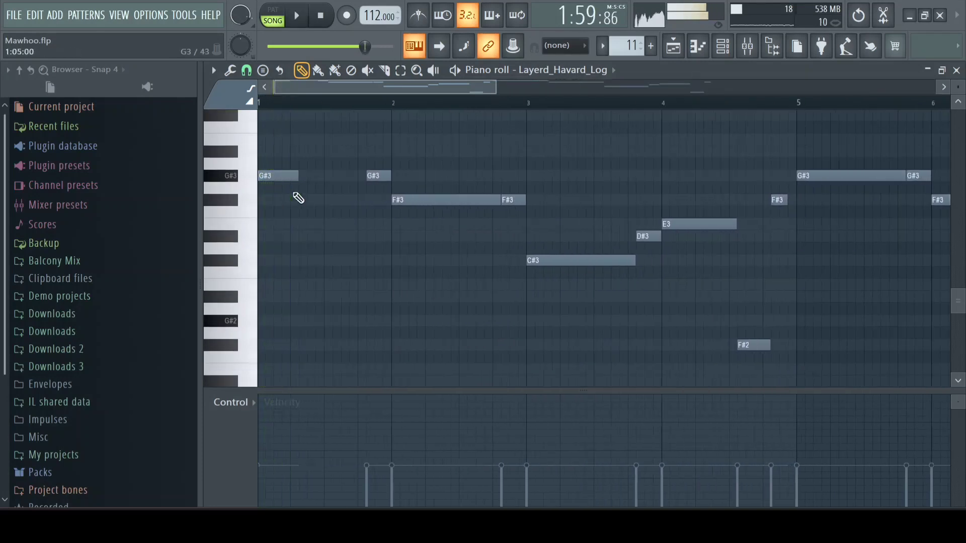
key("space")
left_click_drag(308, 179, 297, 180)
key("space")
key("space")
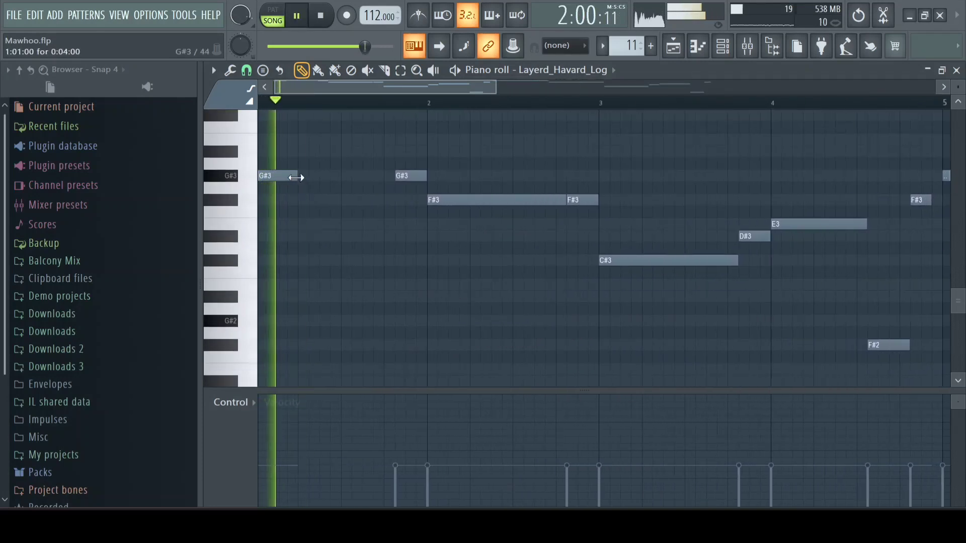
key("space")
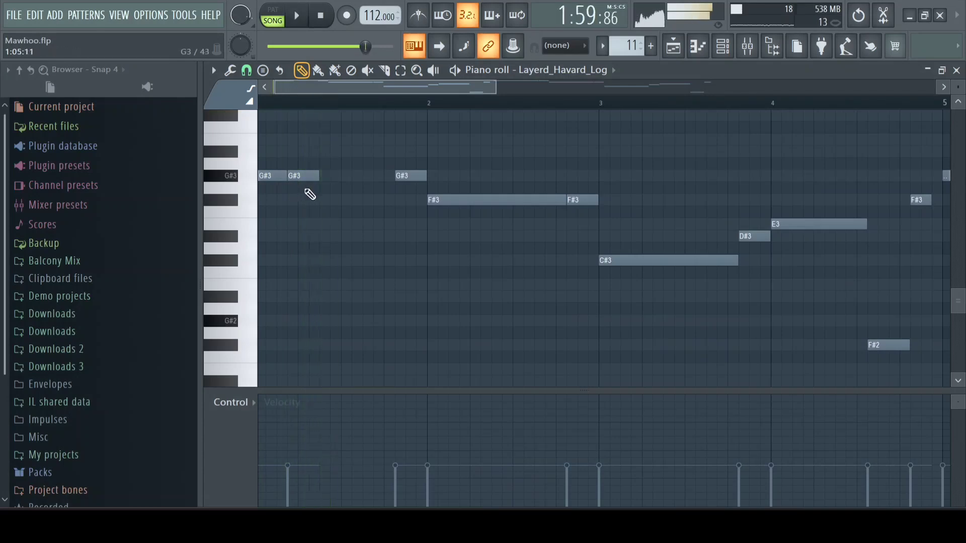
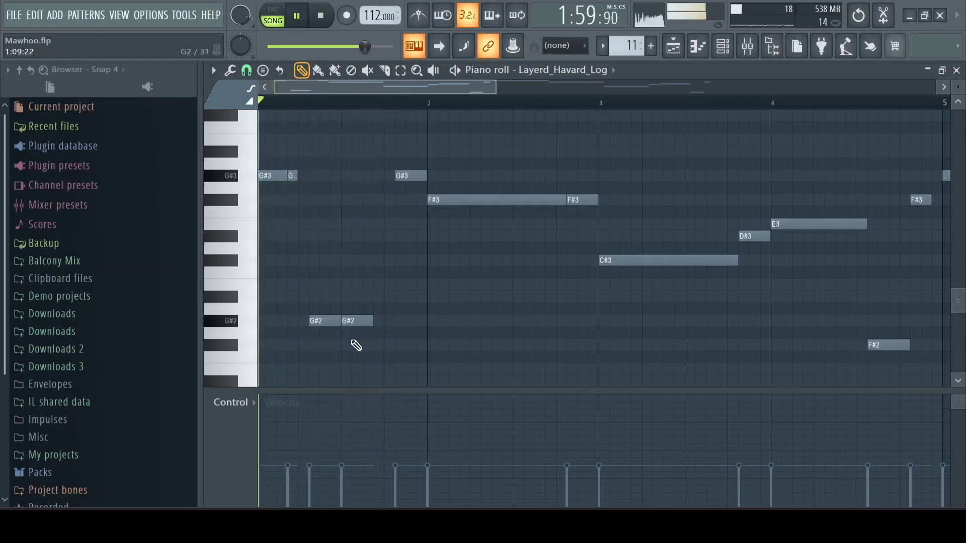
scroll(355, 342, "up", 2)
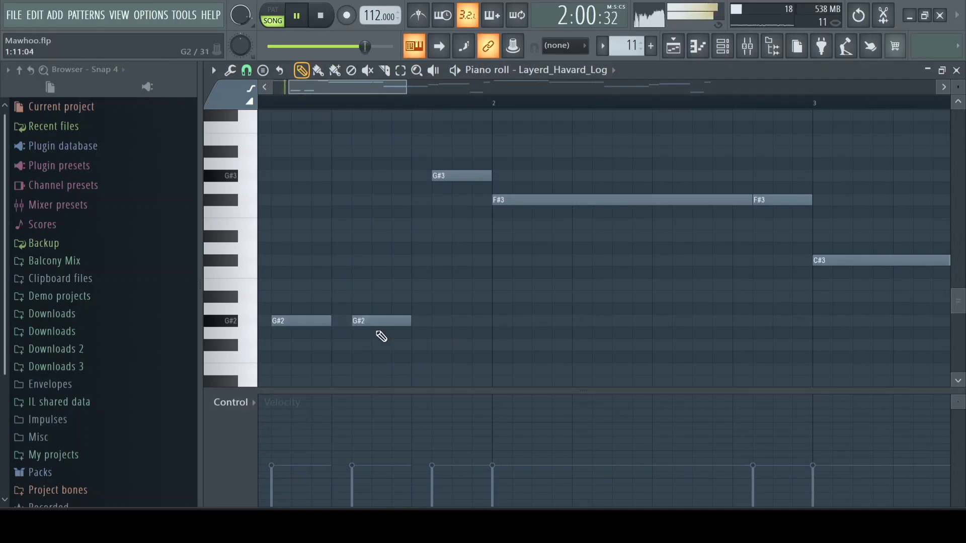
Raise the velocities of all Layerd_Havard_Log notes in Pattern 11 with the level scaling Multiply control
scroll(387, 332, "down", 6)
key("ctrl+a")
key("alt+x")
left_click_drag(491, 254, 491, 239)
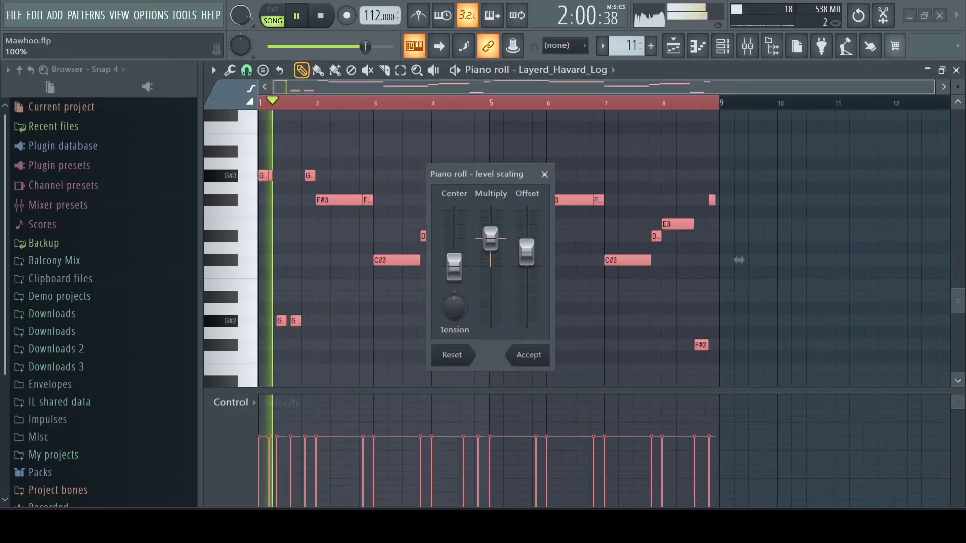
left_click(531, 358)
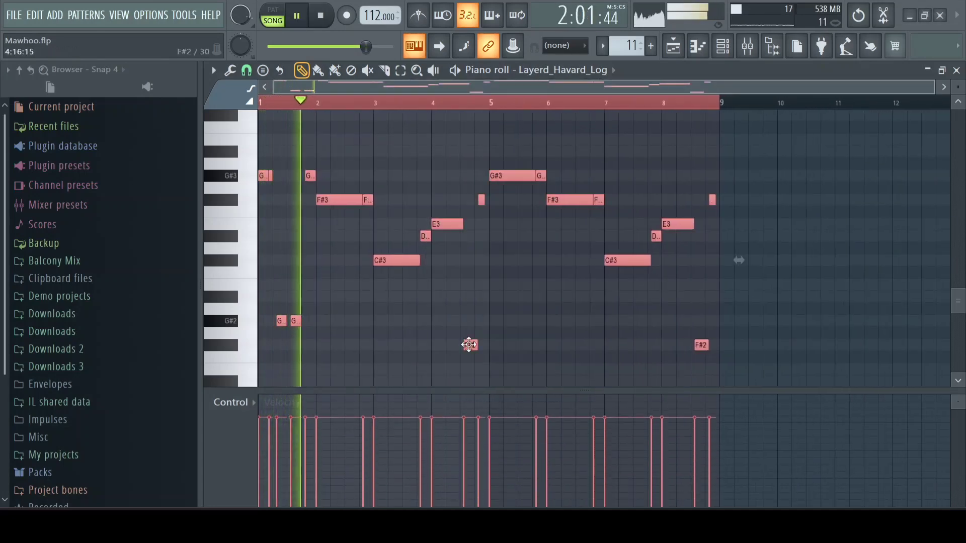
right_click(321, 332)
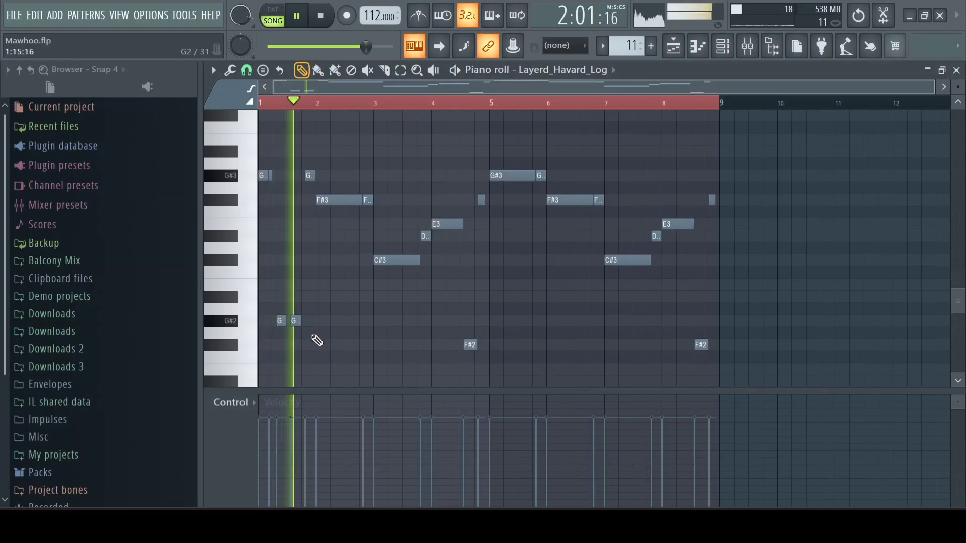
Break the long F#3 in bar 2 into two short notes and add two offset F#2 notes after them
scroll(315, 341, "up", 5)
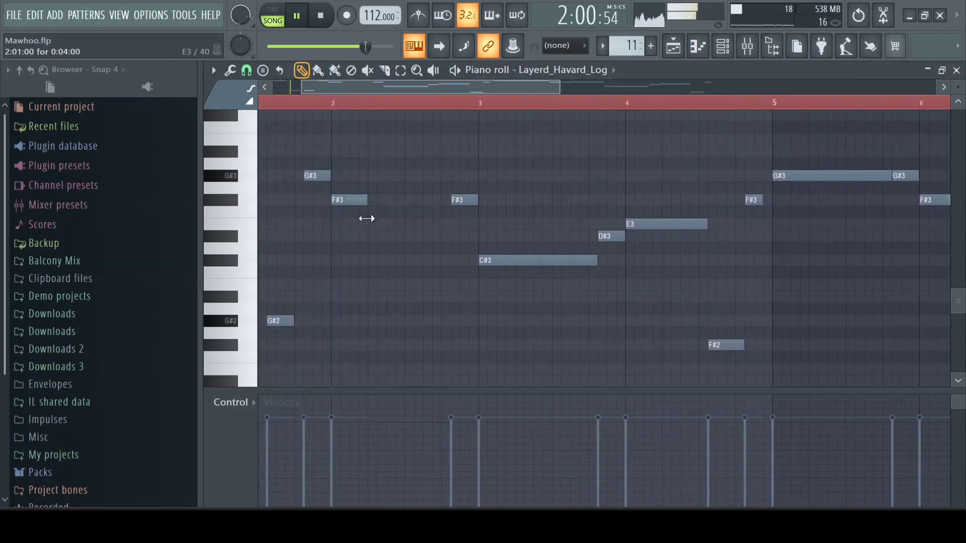
scroll(374, 216, "down", 3)
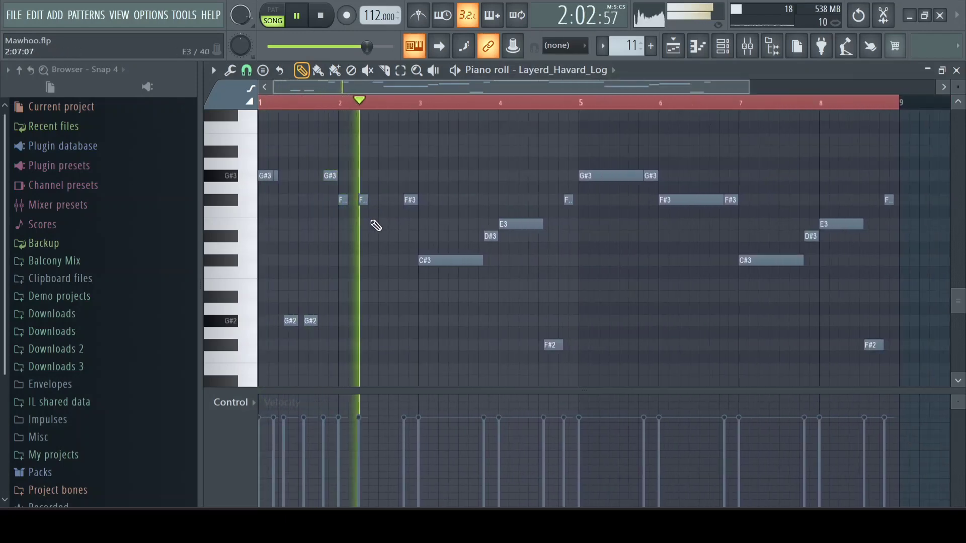
scroll(356, 230, "up", 3)
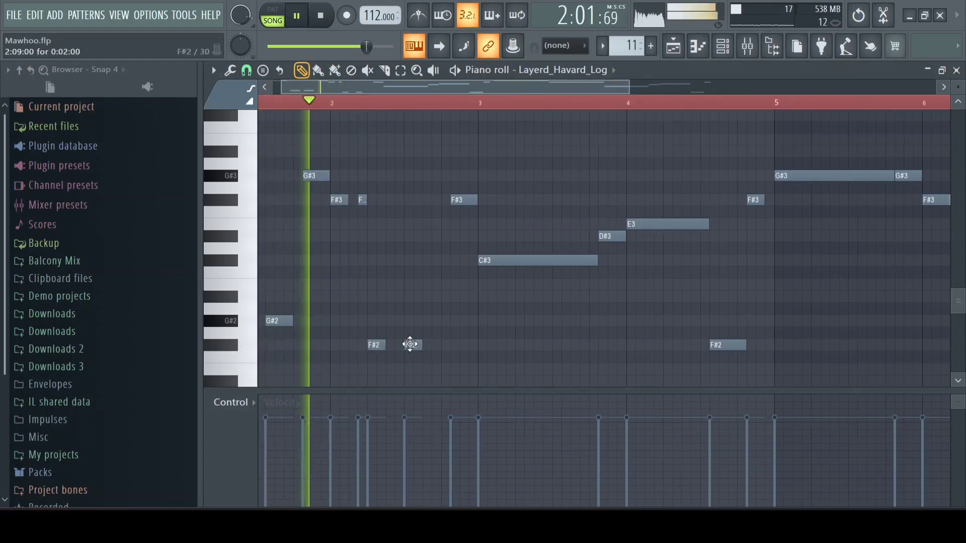
scroll(408, 345, "down", 4)
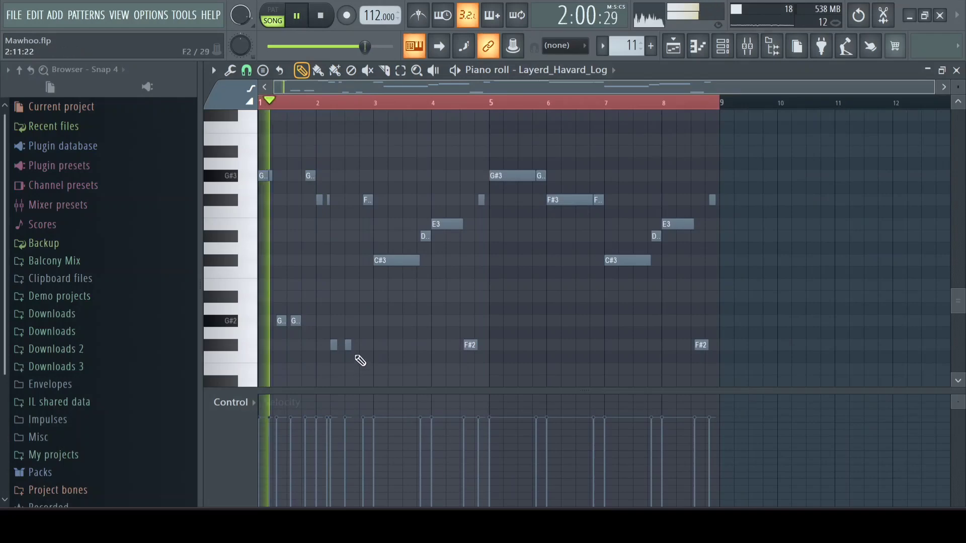
left_click_drag(355, 356, 328, 351)
scroll(330, 351, "up", 4)
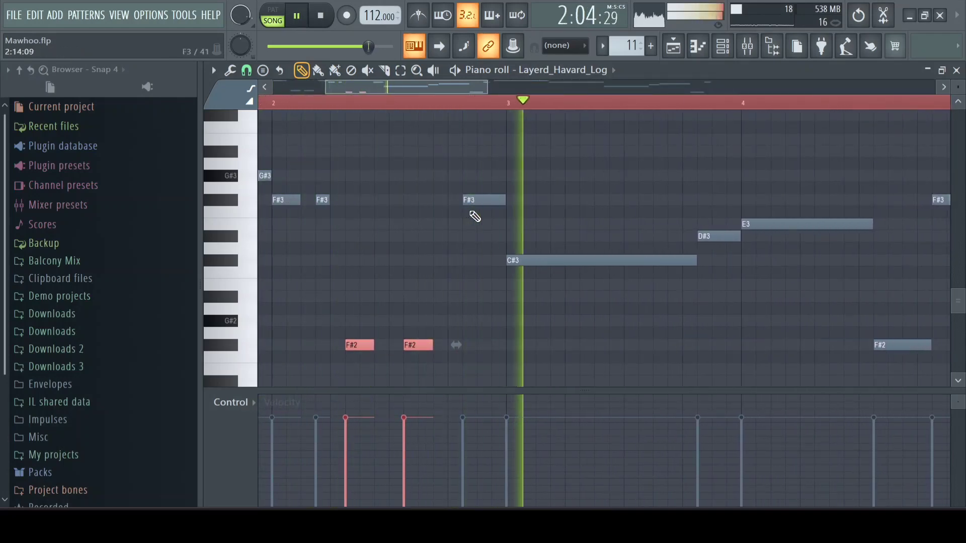
Try an extra passing note at D#3, E3 and F#2 before the last F#3 of bar 2, and delete it
left_click(440, 261)
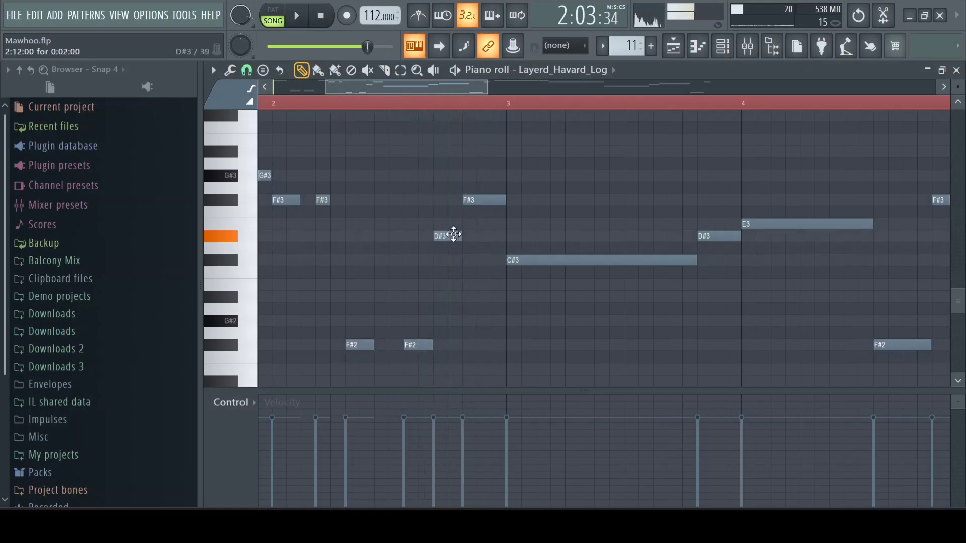
key("space")
left_click(327, 104)
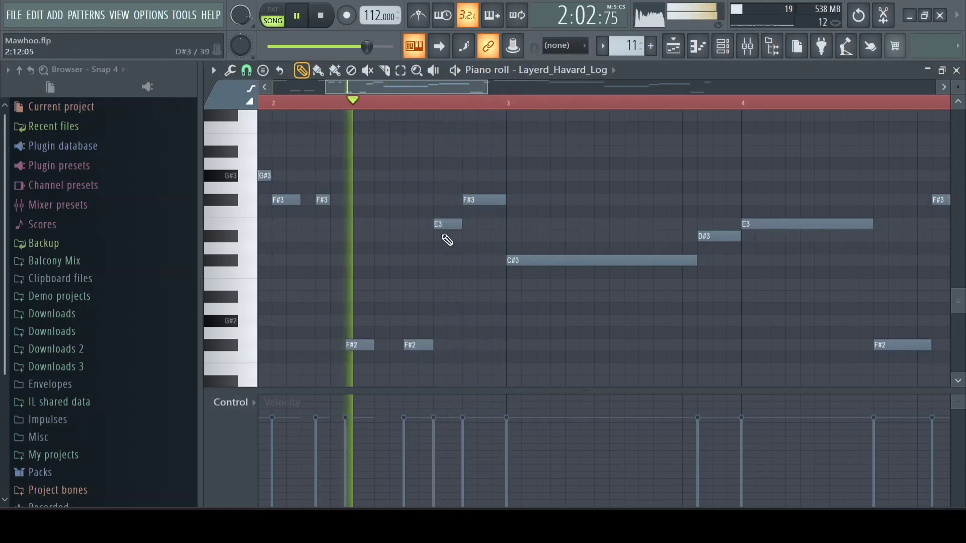
mouse_move(450, 225)
left_mouse_down()
mouse_move(470, 226)
mouse_move(455, 225)
mouse_move(451, 336)
left_mouse_up()
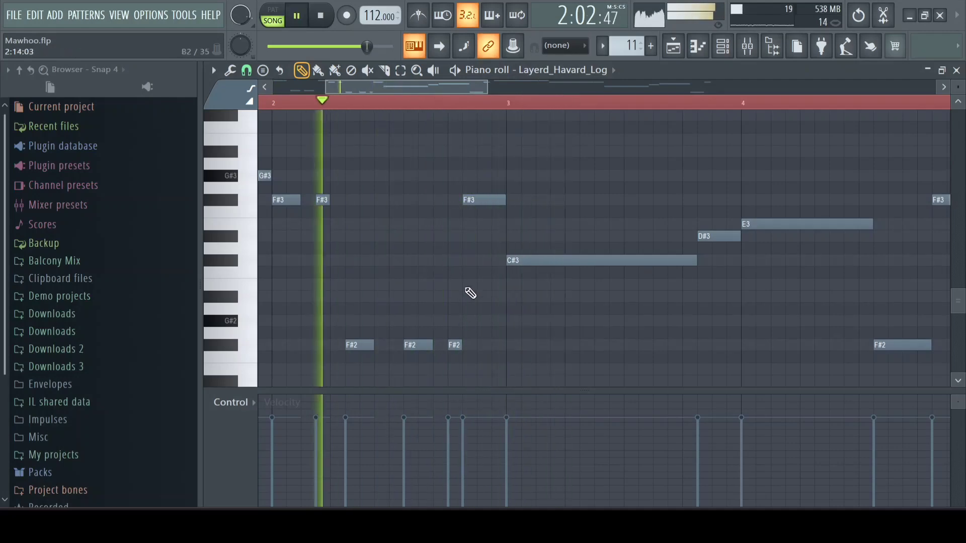
right_click(455, 345)
Shorten the long C#3 at the start of bar 3 and add a second, shorter C#3 after it
scroll(498, 291, "down", 3)
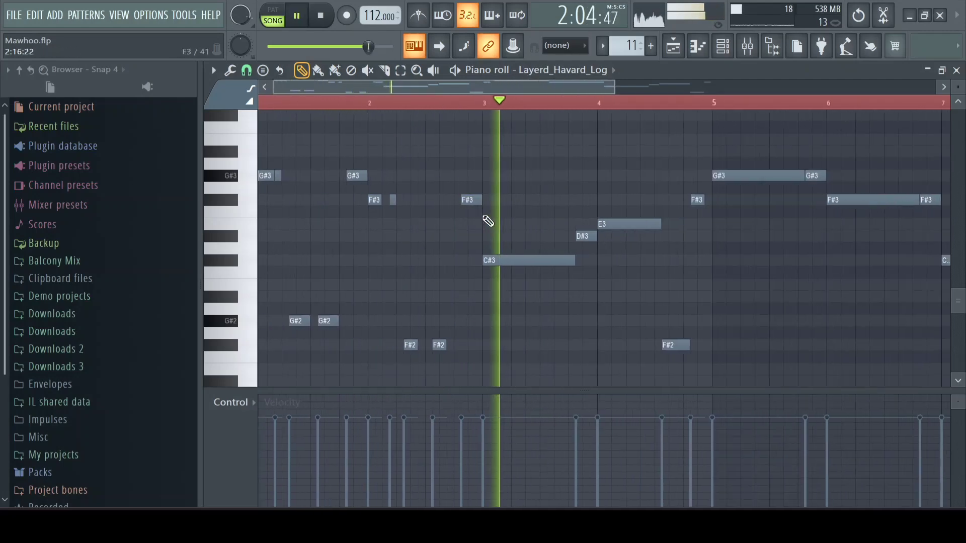
scroll(496, 254, "down", 2)
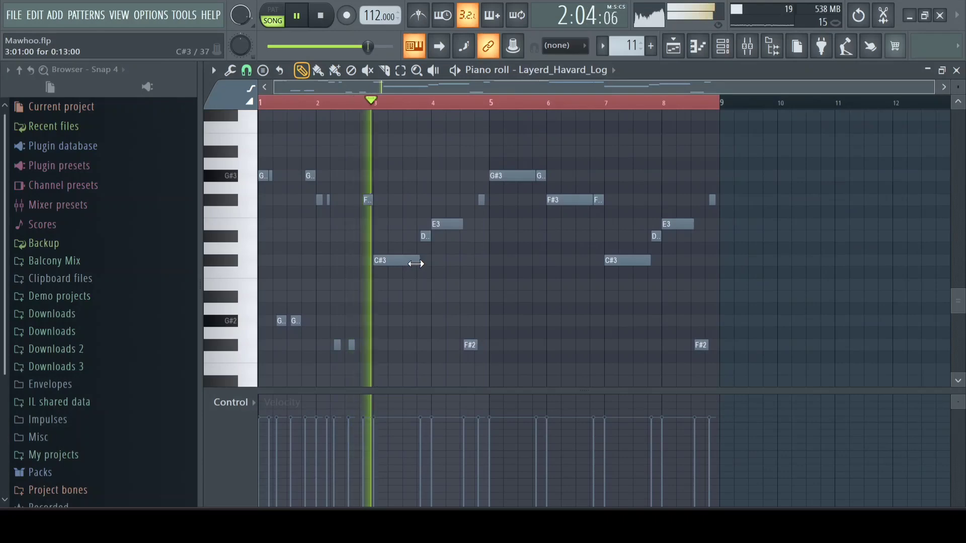
left_click_drag(415, 264, 388, 261)
scroll(379, 276, "up", 3)
left_click(408, 265)
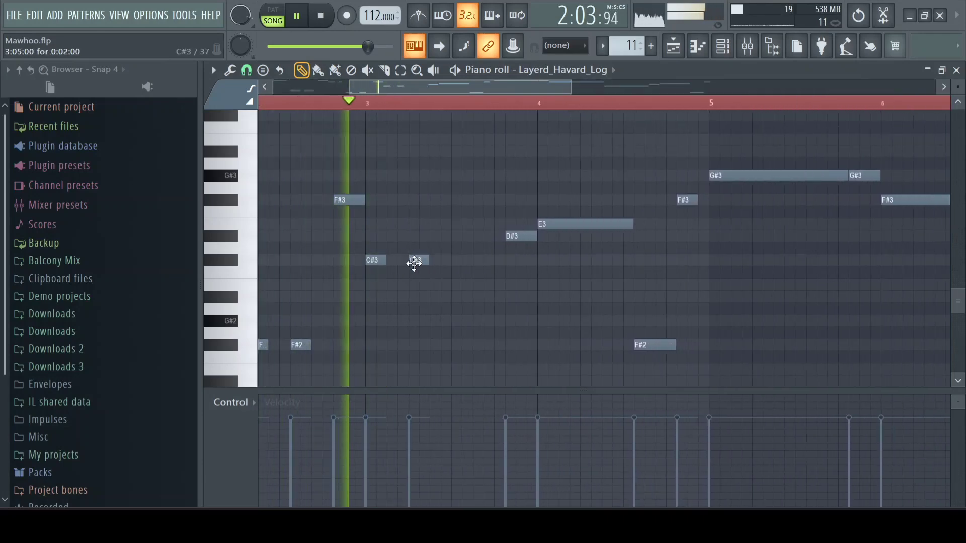
left_click_drag(417, 260, 414, 268)
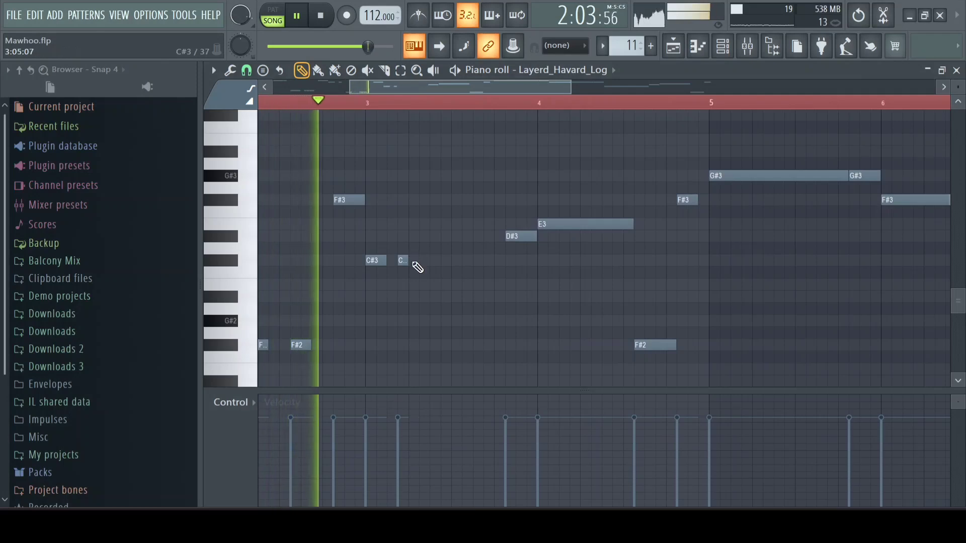
Add two short F#2 notes in the middle of bar 3 and shift the second one slightly later
scroll(414, 267, "down", 1)
left_click(423, 346)
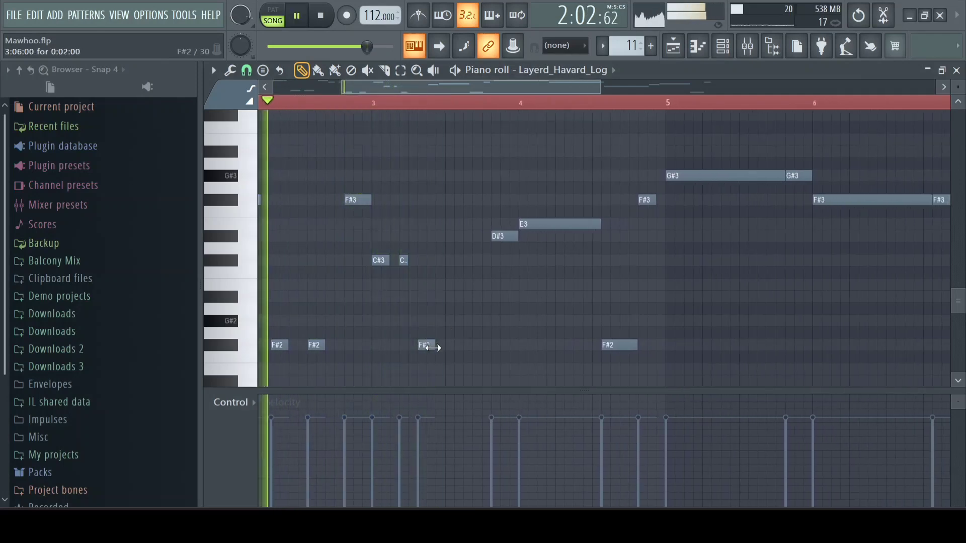
left_click(446, 346)
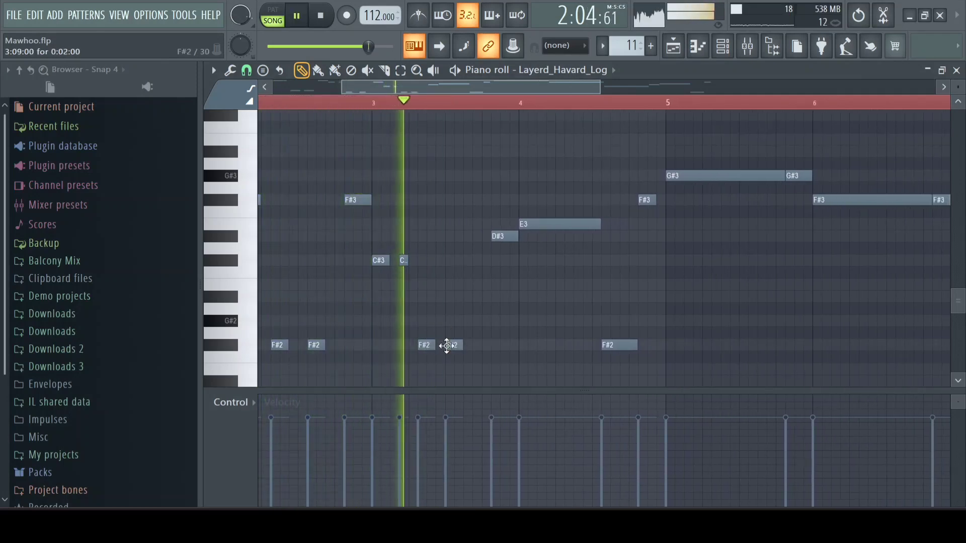
left_click_drag(447, 346, 456, 346)
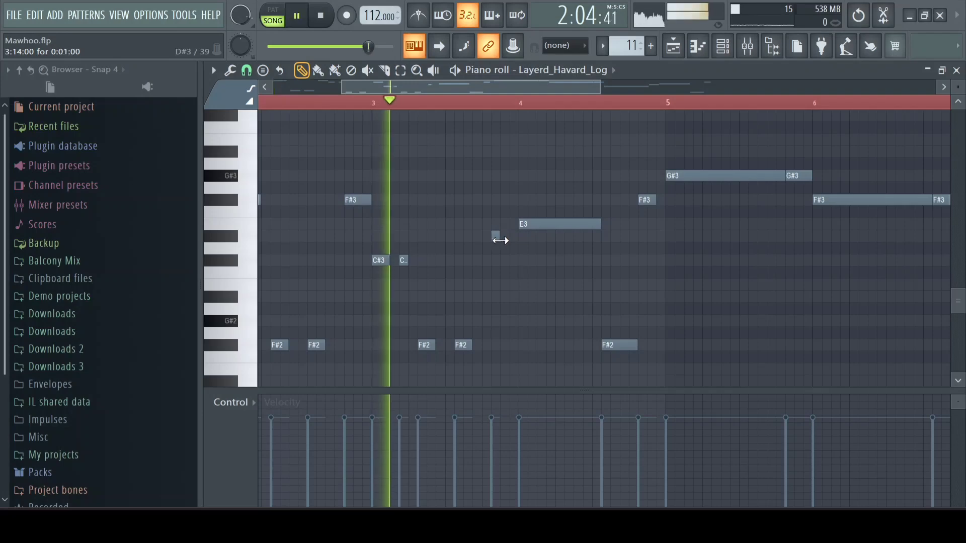
Add a second short D#3 near the end of bar 3 and move it right up against the E3
left_click(502, 241)
key("space")
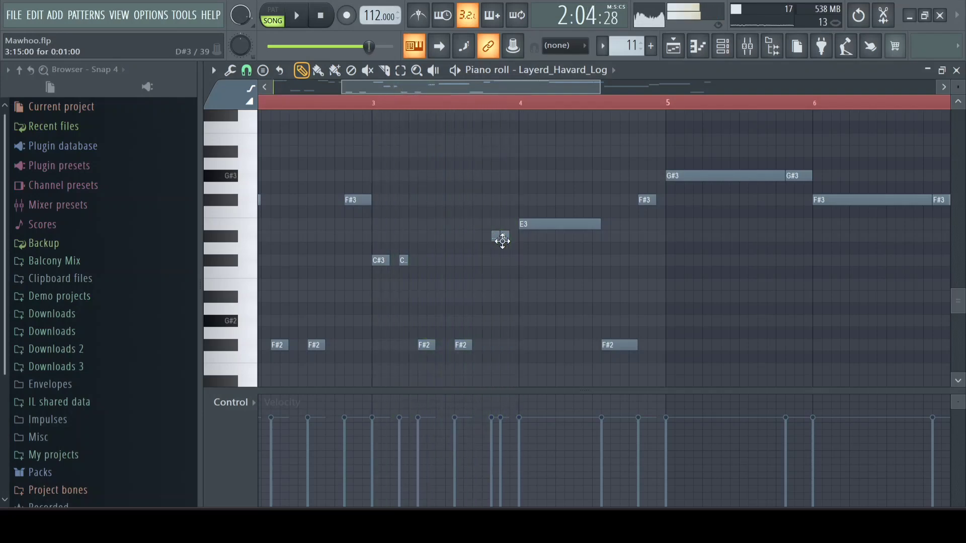
key("space")
left_click_drag(502, 241, 512, 244)
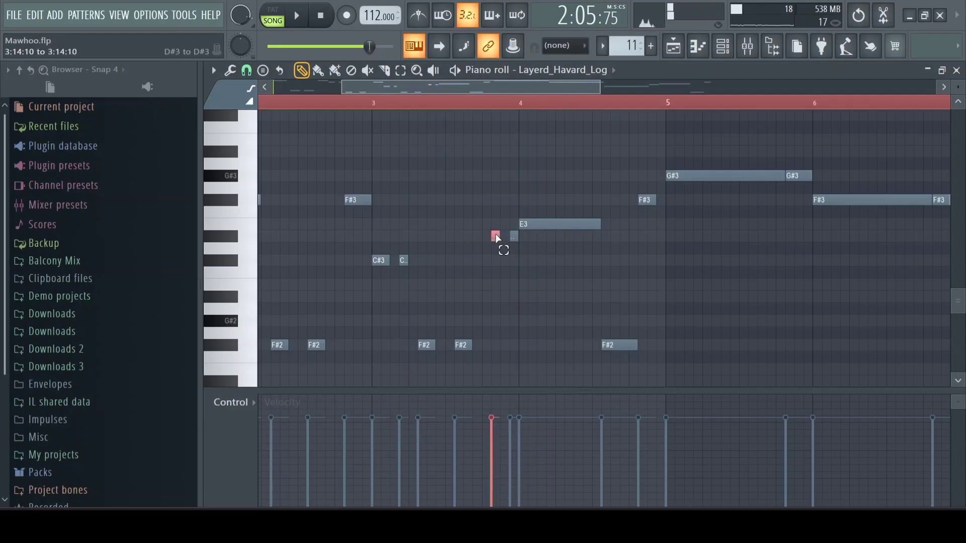
Try the first short D#3 of bar 3 at D#2, lengthen it to meet the next D#3, and return it to D#3
scroll(496, 276, "down", 3)
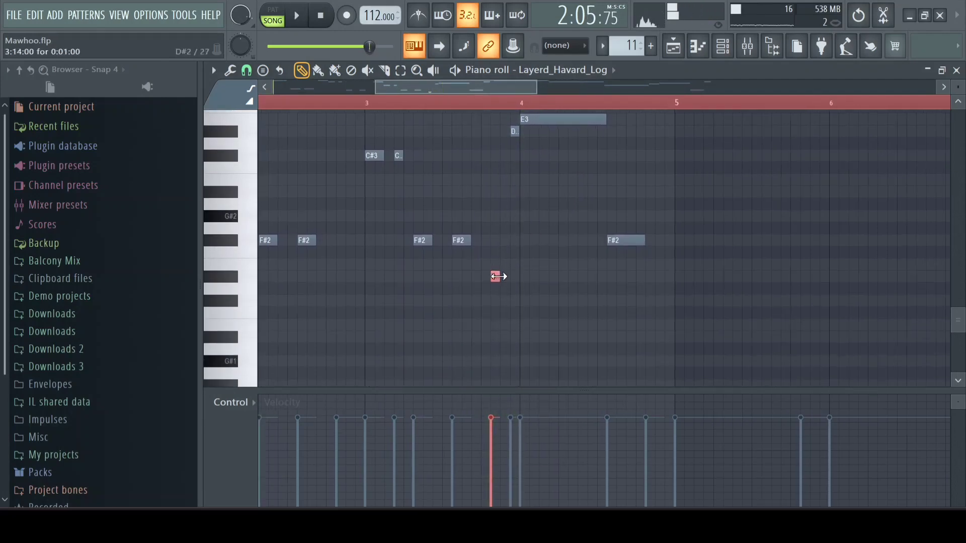
scroll(496, 276, "up", 4, "ctrl")
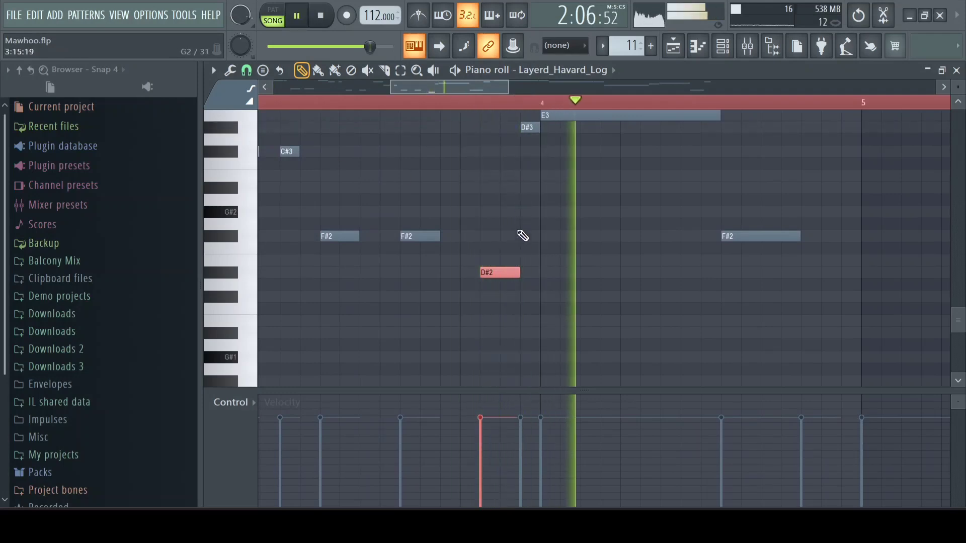
key("space")
key("ctrl+Up")
key("space")
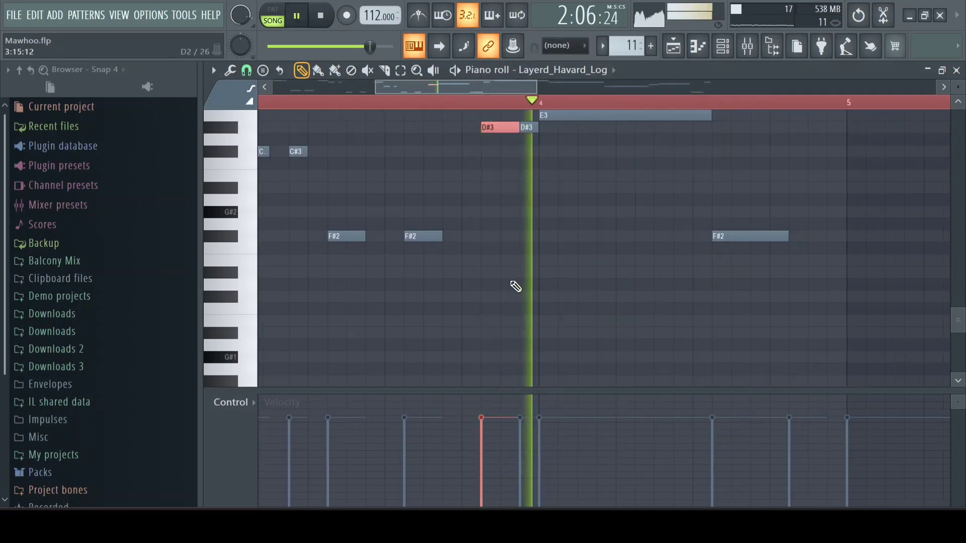
scroll(536, 267, "down", 4, "ctrl")
scroll(569, 272, "up", 4)
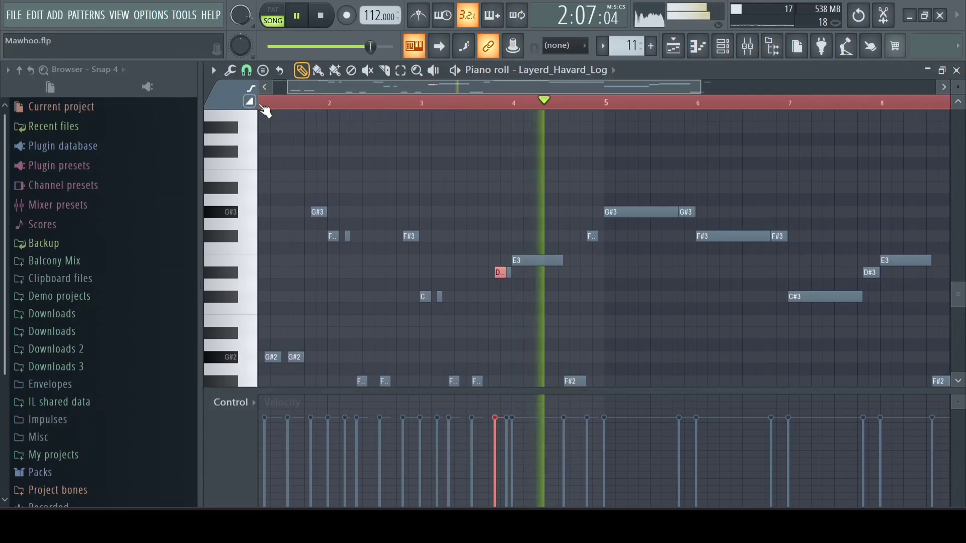
Replace the long E3 at the start of bar 4 with two short E3 notes followed by a short, slightly delayed E2
scroll(262, 105, "down", 2)
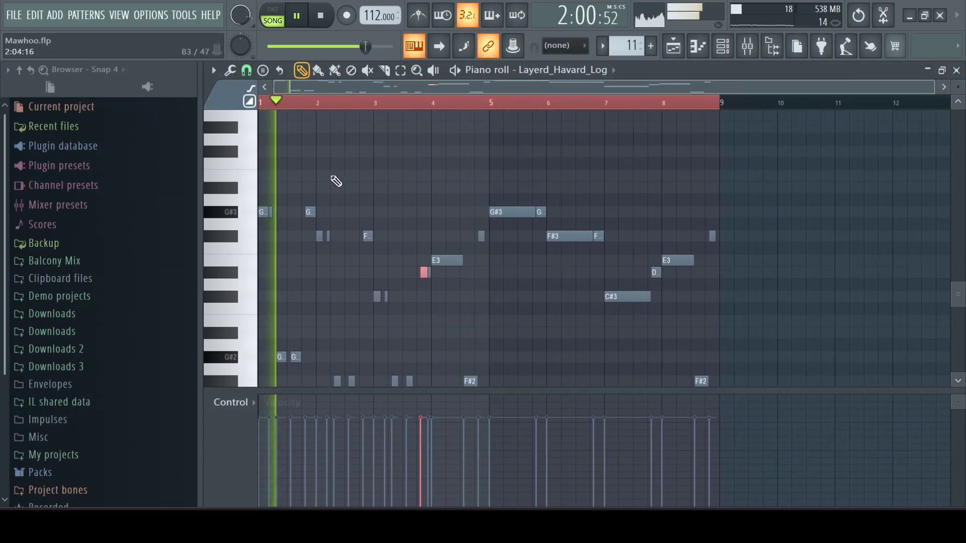
scroll(382, 211, "down", 2)
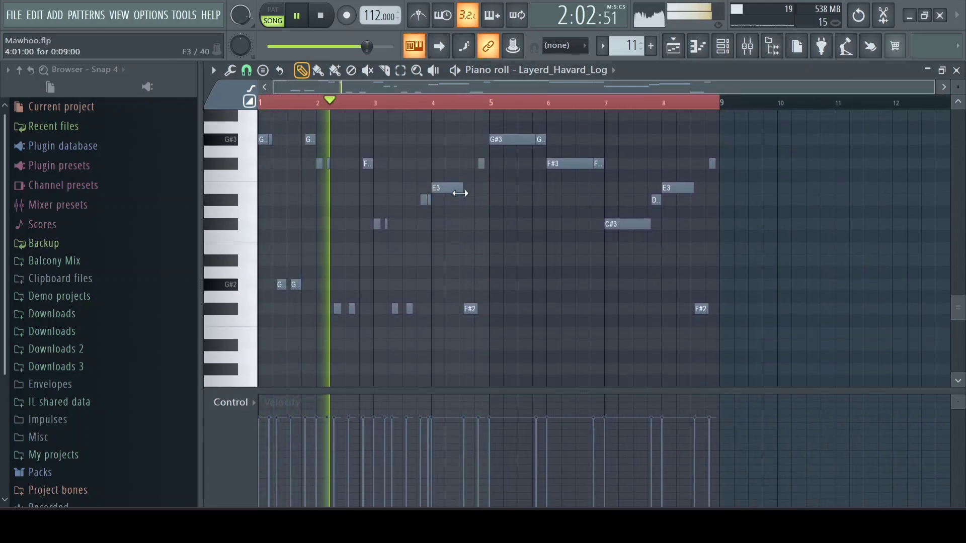
scroll(459, 192, "up", 2, "ctrl")
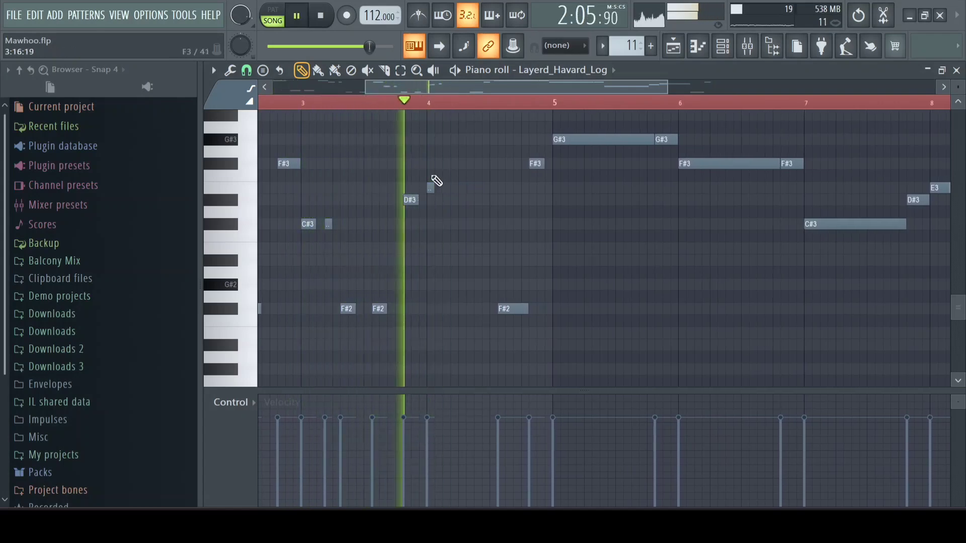
left_click(445, 187)
scroll(456, 210, "up", 2, "ctrl")
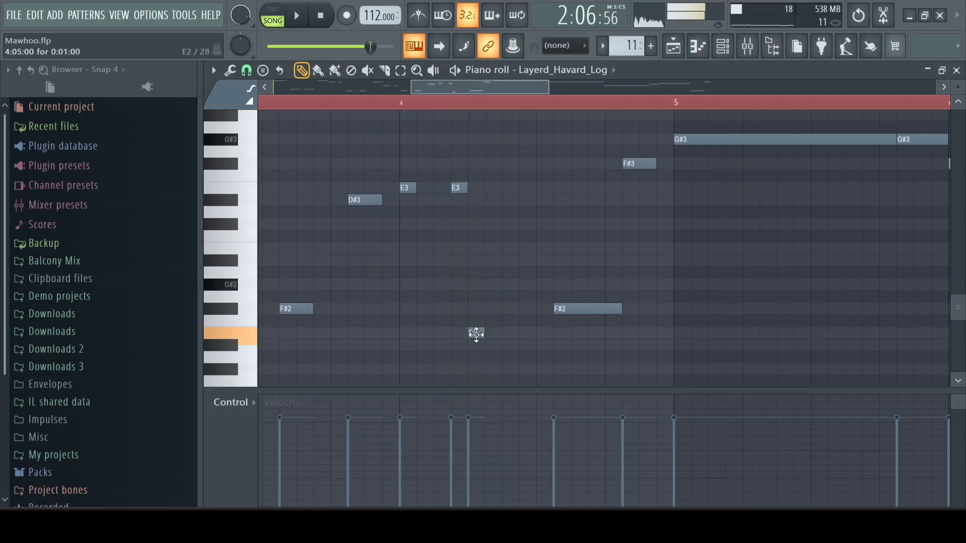
left_click_drag(474, 333, 491, 333)
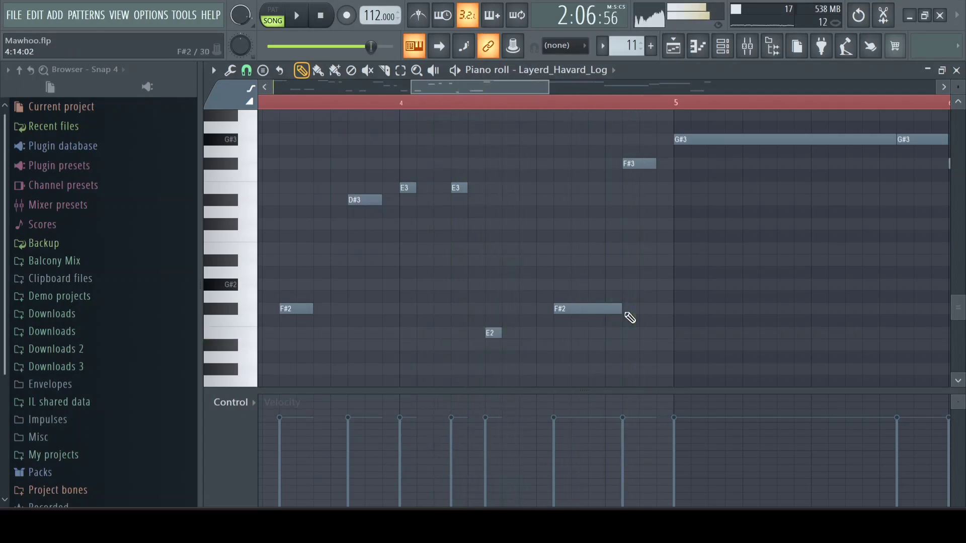
Delete the old bass notes in bars 5 to 8 of the Layerd_Havard_Log pattern
scroll(672, 327, "down", 4)
left_click_drag(677, 180, 544, 162)
key("Delete")
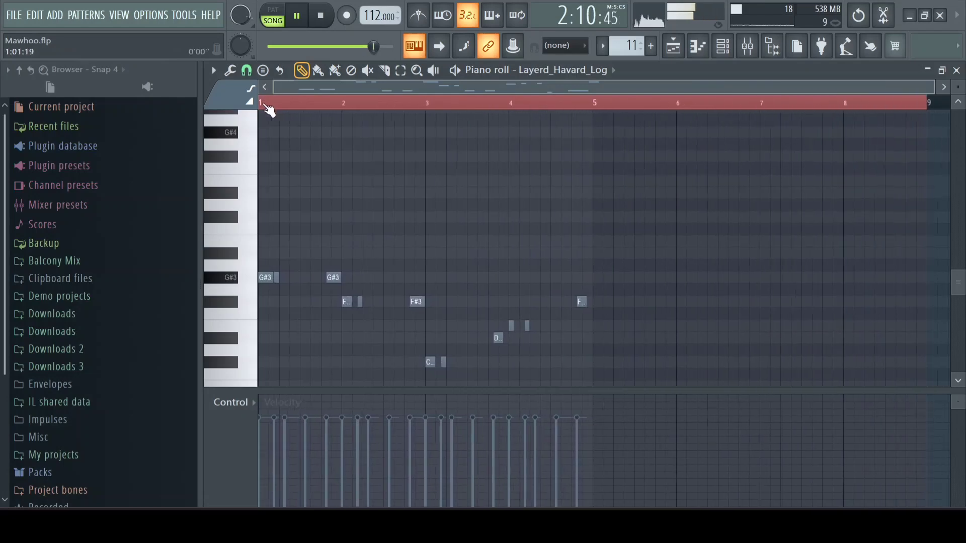
Scale the velocity of all remaining notes with Multiply at 138% and duplicate bars 1 to 4 into bars 5 to 8
scroll(267, 106, "up", 2)
key("ctrl+a")
key("alt+x")
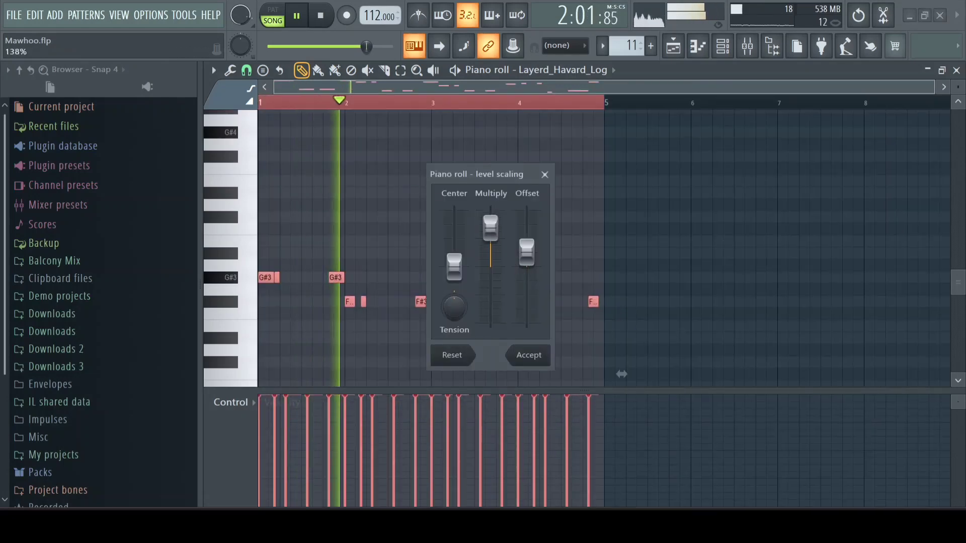
left_click(528, 354)
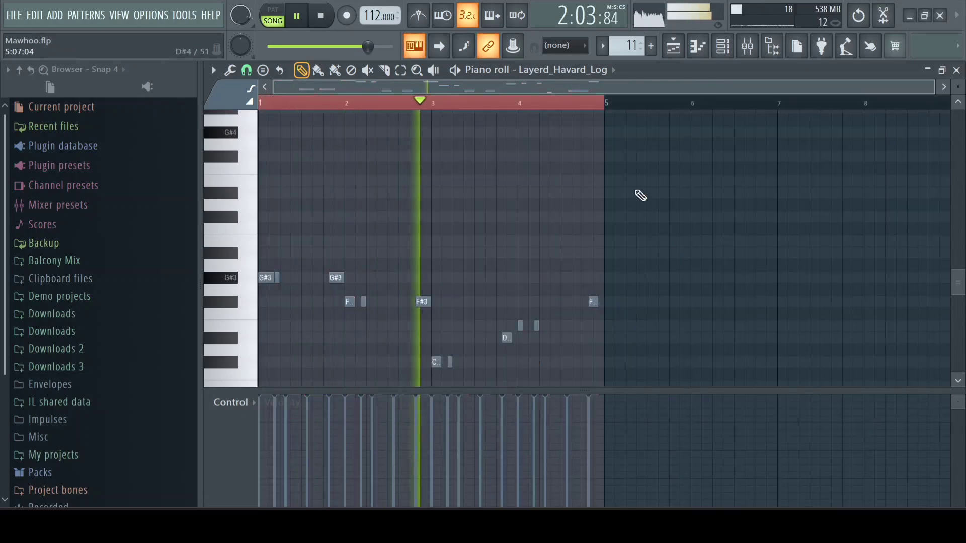
scroll(599, 196, "down", 2)
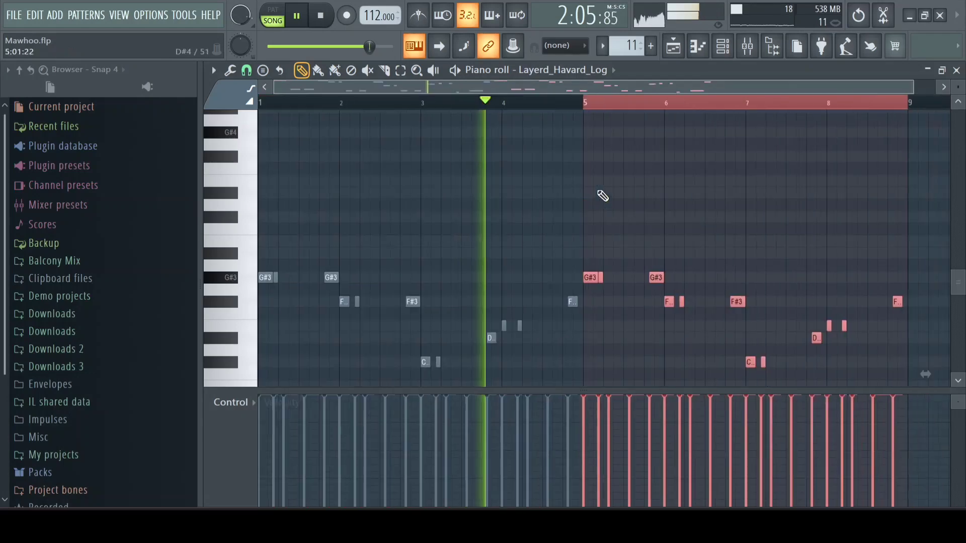
Solo Track 11 briefly to identify its part, then add two Pattern 2 clips on it from bar 57 to bar 73
key("F5")
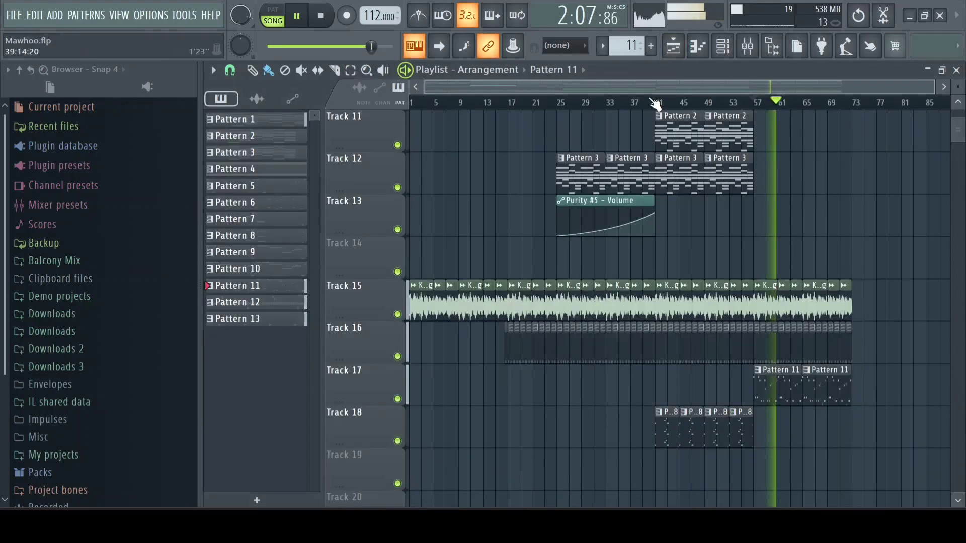
left_click(723, 105)
scroll(808, 327, "up", 4)
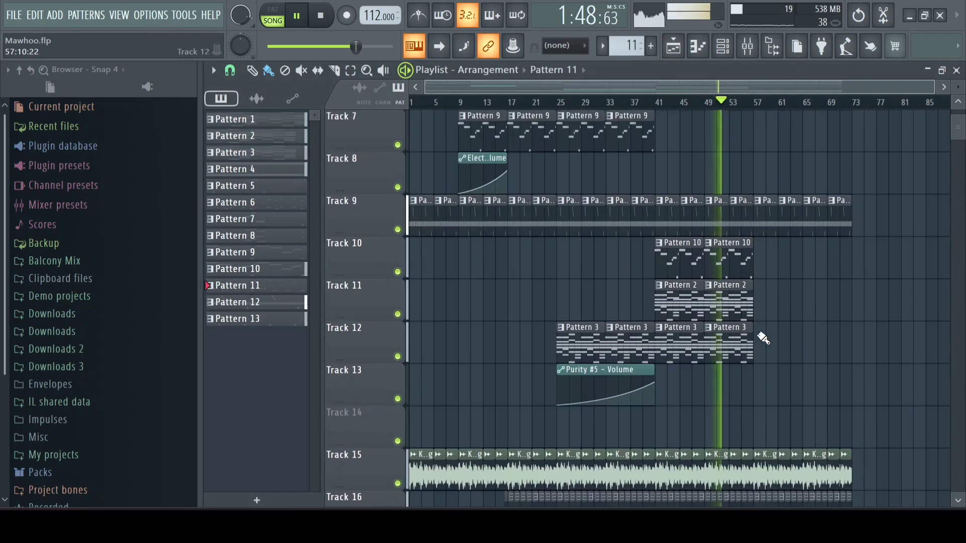
right_click(398, 315)
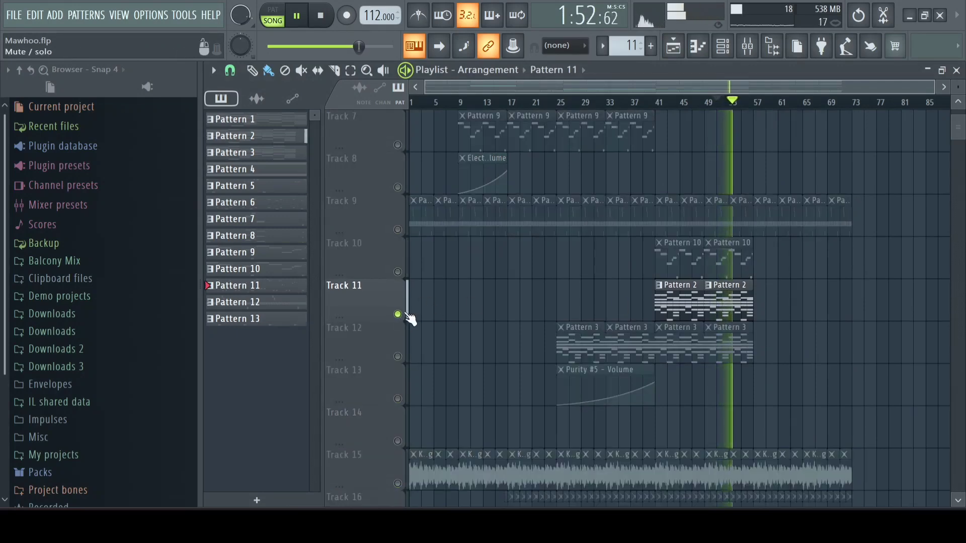
right_click(398, 314)
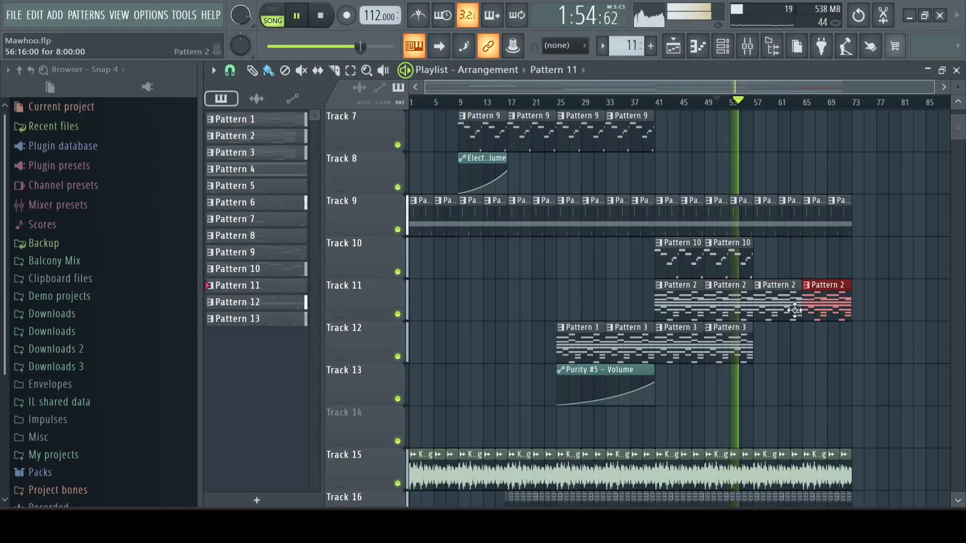
Select all playlist clips from bar 57 to bar 73 and duplicate them directly after, extending the arrangement to bar 89
scroll(794, 310, "up", 6)
scroll(821, 189, "down", 2)
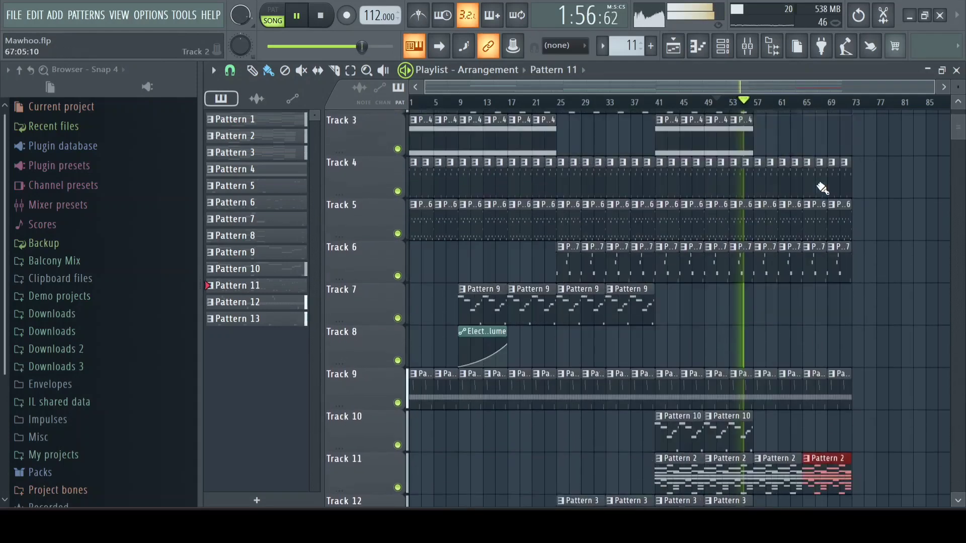
scroll(822, 189, "down", 15)
scroll(828, 168, "up", 8)
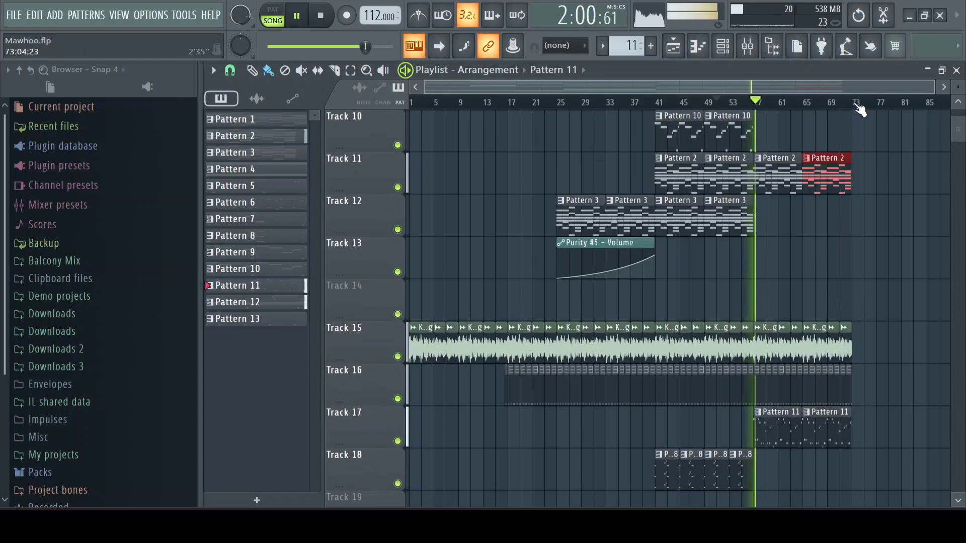
left_click_drag(854, 106, 773, 216)
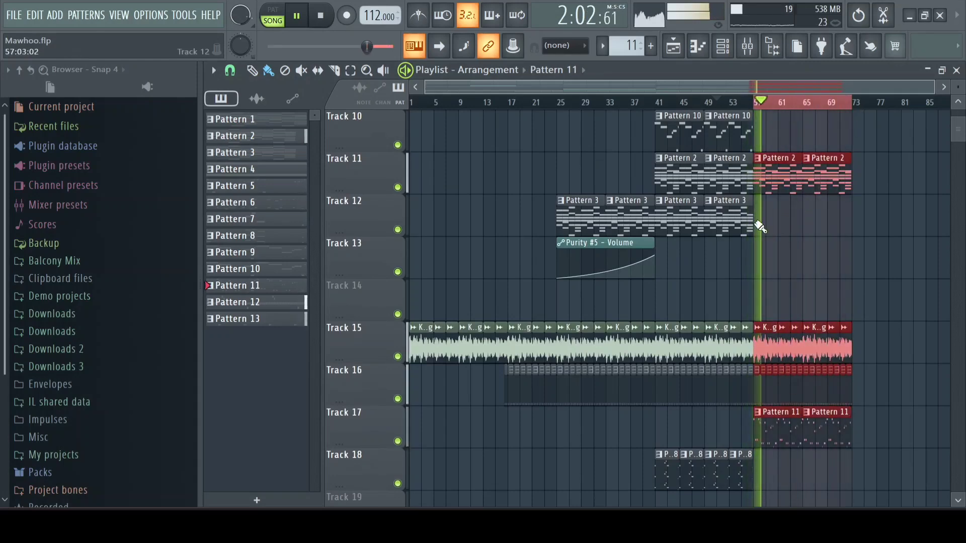
key("ctrl+b")
scroll(766, 151, "down", 2)
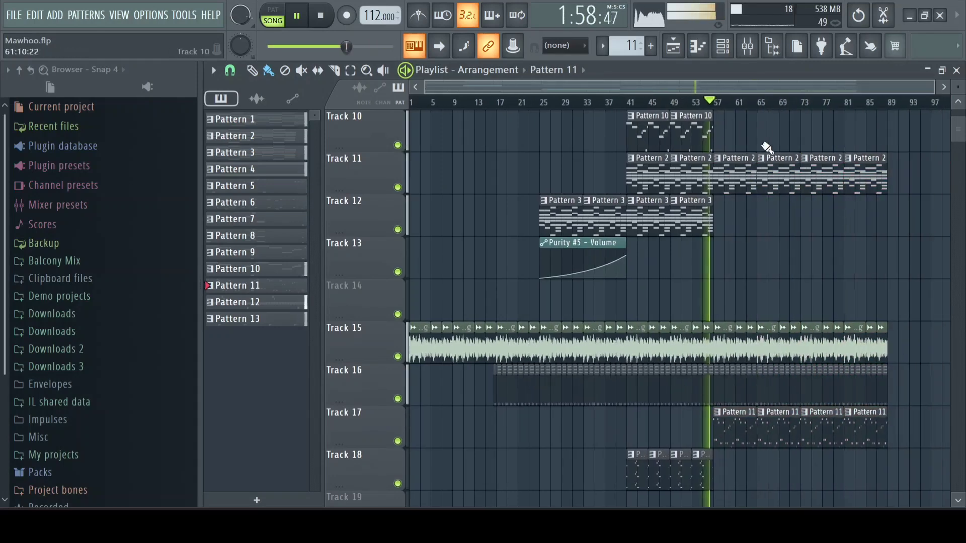
left_click(723, 46)
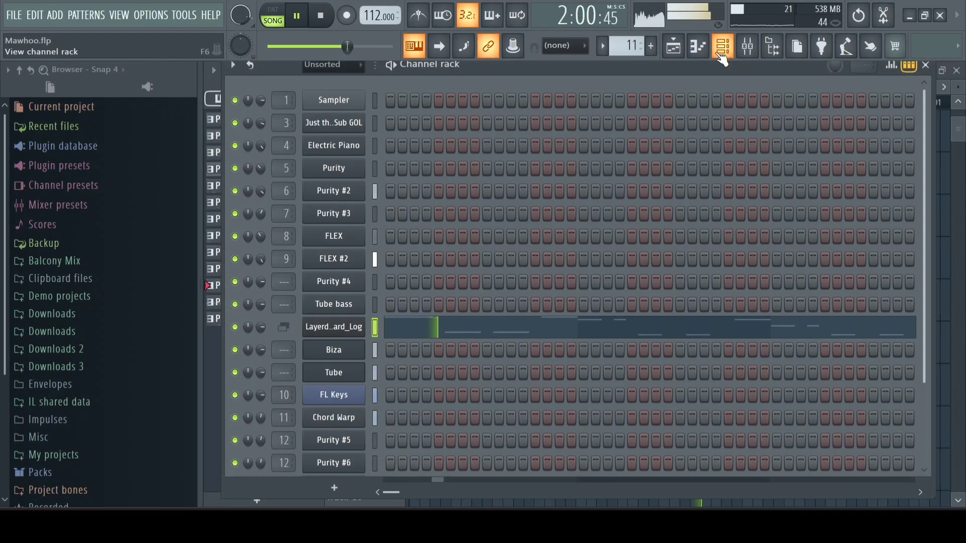
scroll(556, 173, "down", 3)
left_click(336, 488)
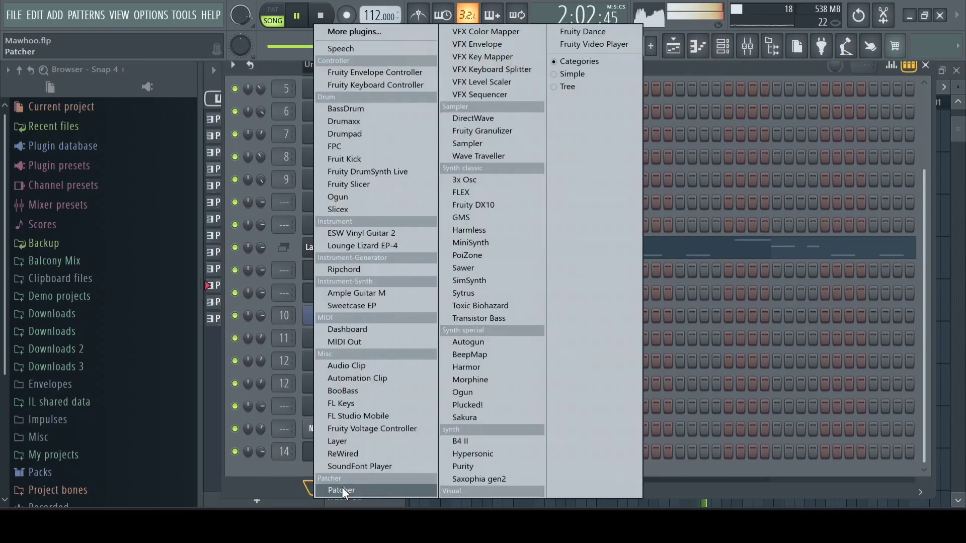
left_click(676, 44)
Play the arrangement from just before bar 57 and delete the Track 6 clips from bar 57 onward
left_click(701, 103)
scroll(706, 251, "up", 6)
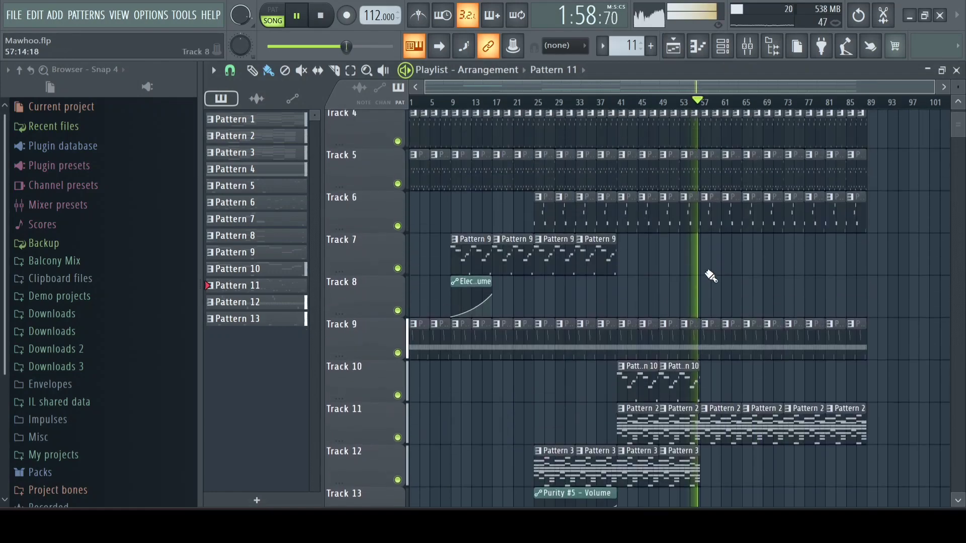
right_click(707, 224)
Open the Layerd_Havard_Log notes of Pattern 11 and lengthen the first E3 and the E2 in bar 4
scroll(848, 231, "down", 10)
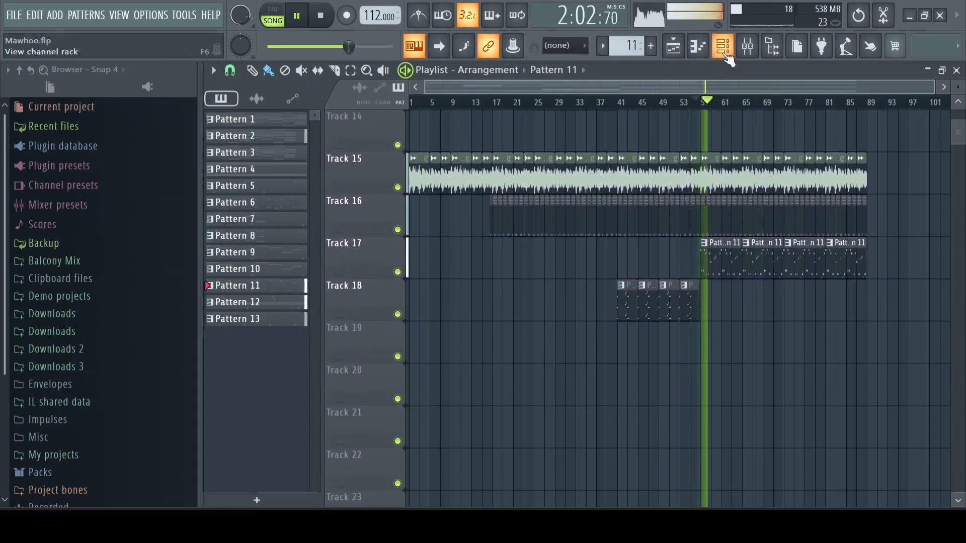
left_click(727, 54)
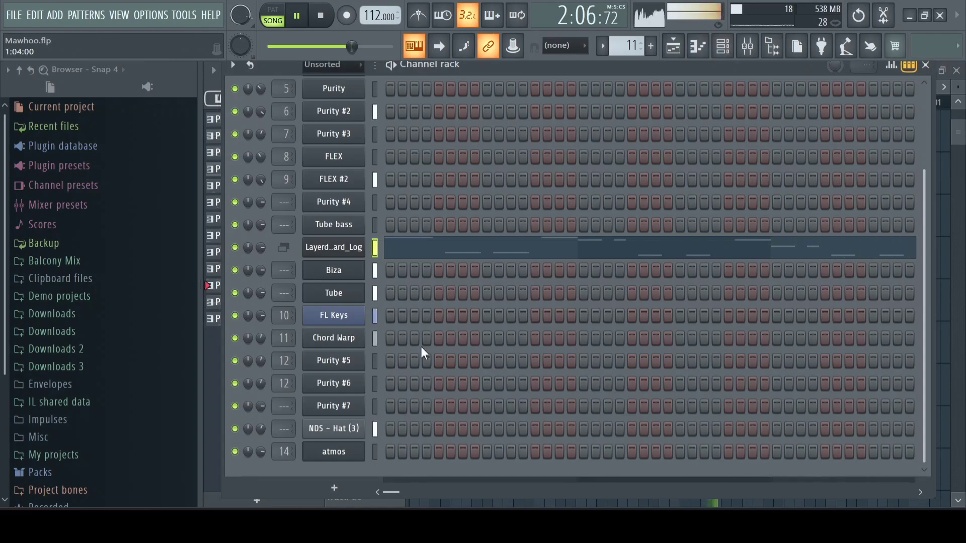
left_click(513, 254)
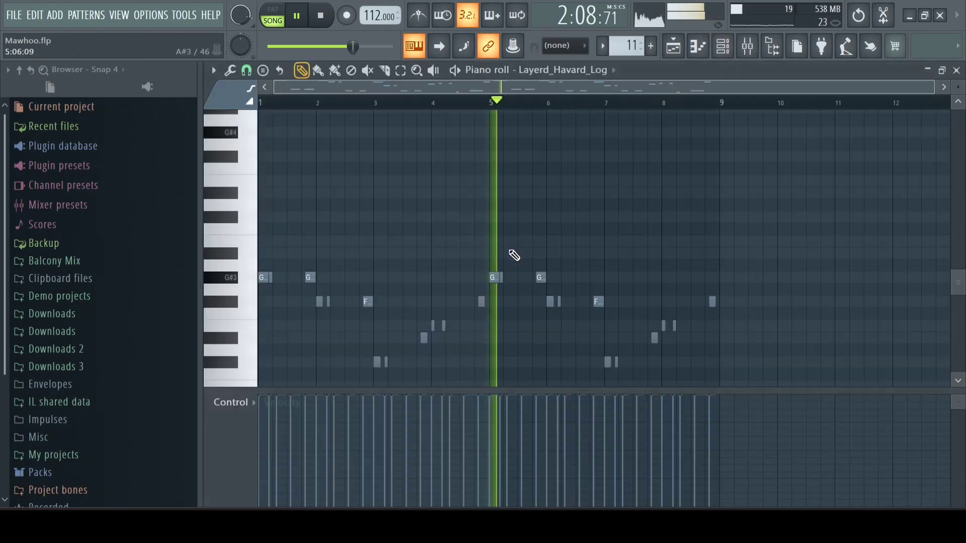
scroll(528, 274, "down", 3)
scroll(478, 288, "up", 1)
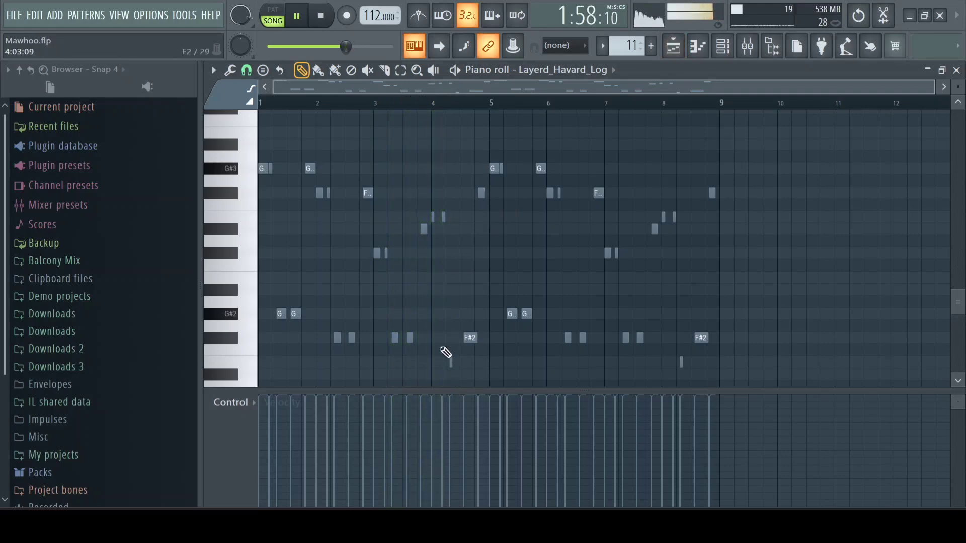
scroll(446, 347, "up", 5)
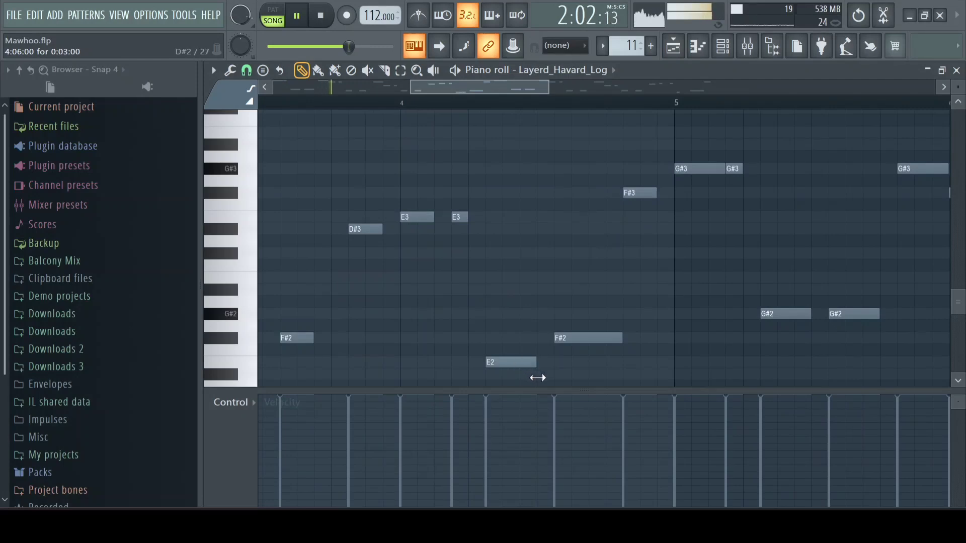
Replace the notes in bars 5 to 8 with a duplicate of the revised bars 1 to 4 and return to the playlist
scroll(537, 377, "down", 5)
left_click_drag(765, 338, 509, 6)
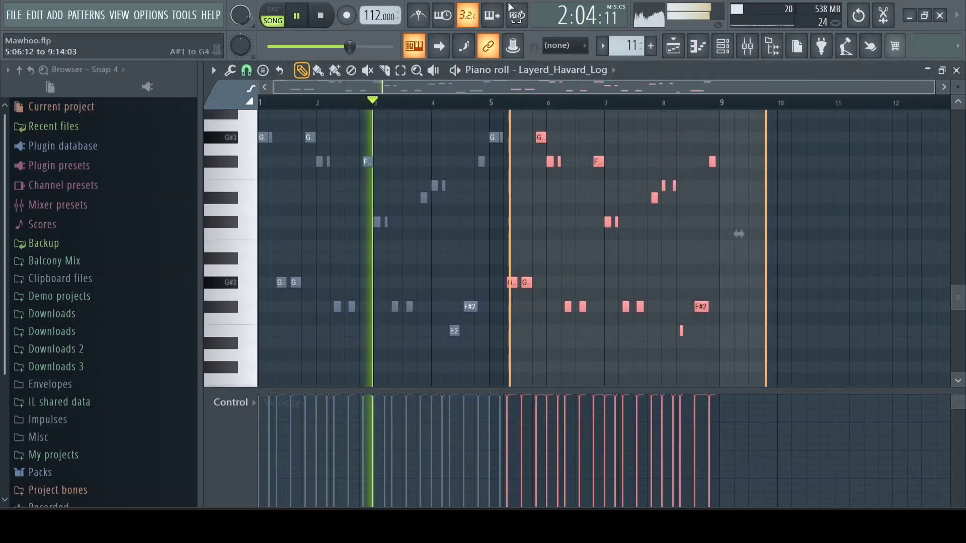
scroll(541, 121, "up", 5)
left_click_drag(490, 101, 231, 198)
key("ctrl+b")
left_click(678, 48)
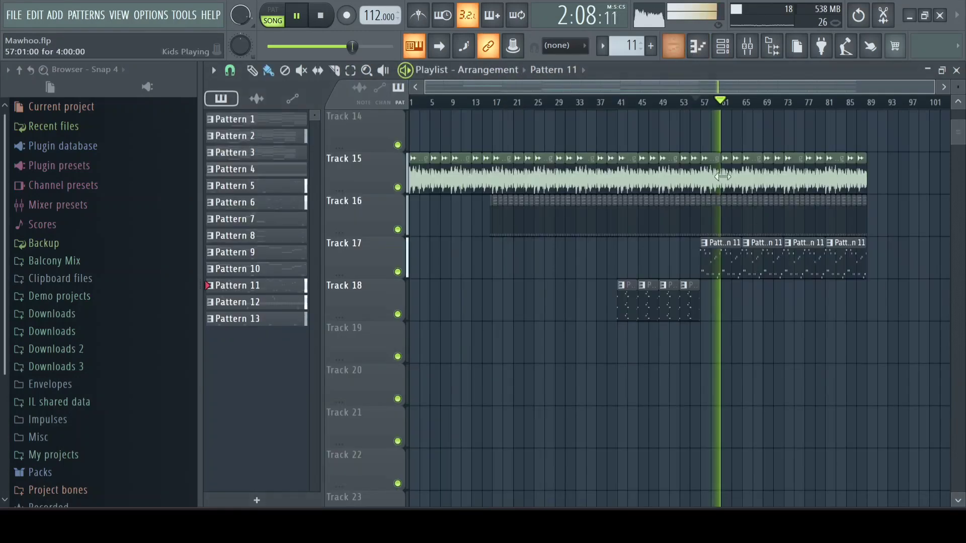
Move playback to about bar 49, create Pattern 14 and add a Sytrus channel
scroll(791, 270, "up", 5)
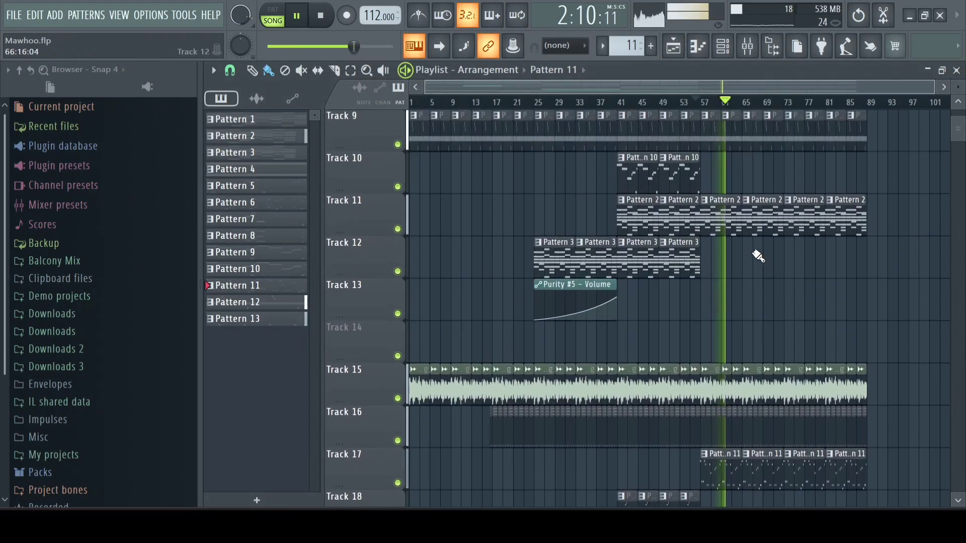
scroll(757, 256, "down", 1)
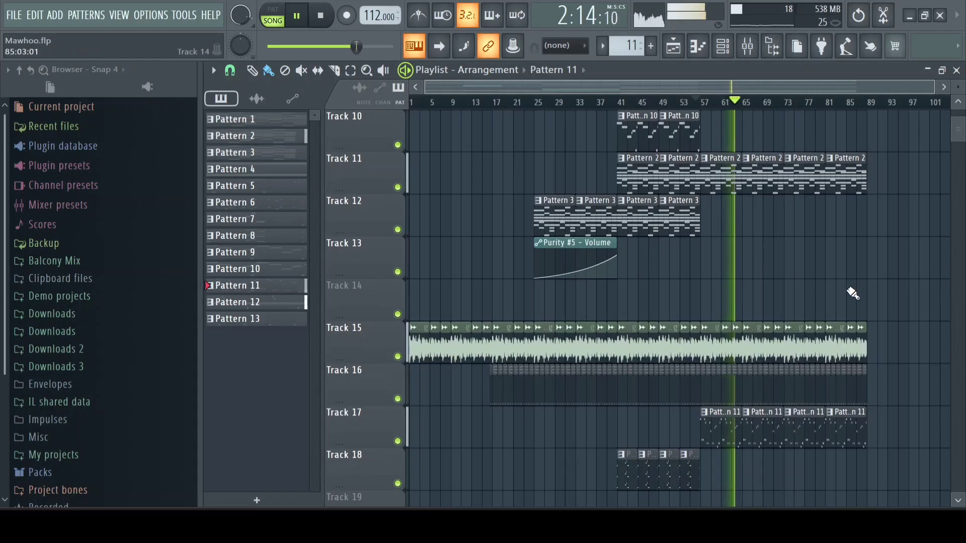
scroll(837, 287, "up", 4)
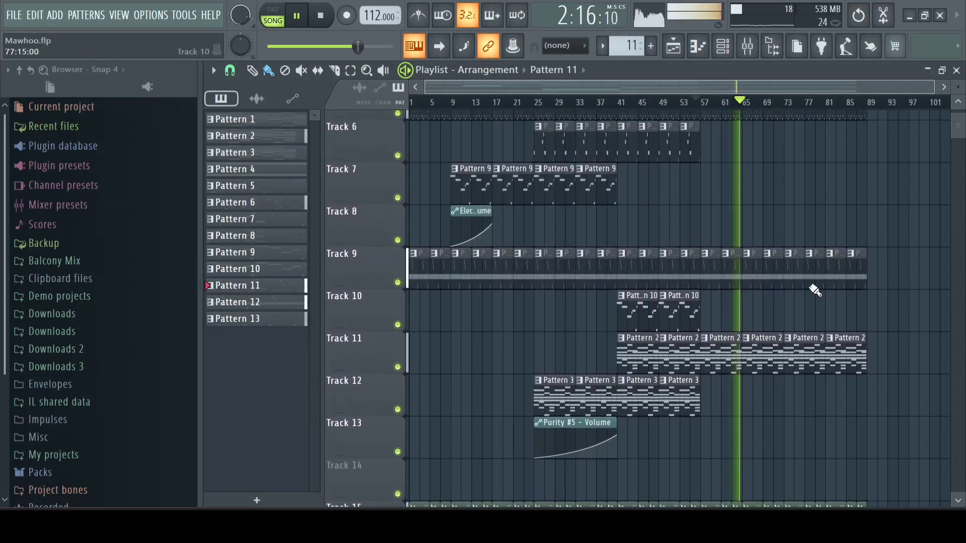
scroll(815, 290, "up", 5)
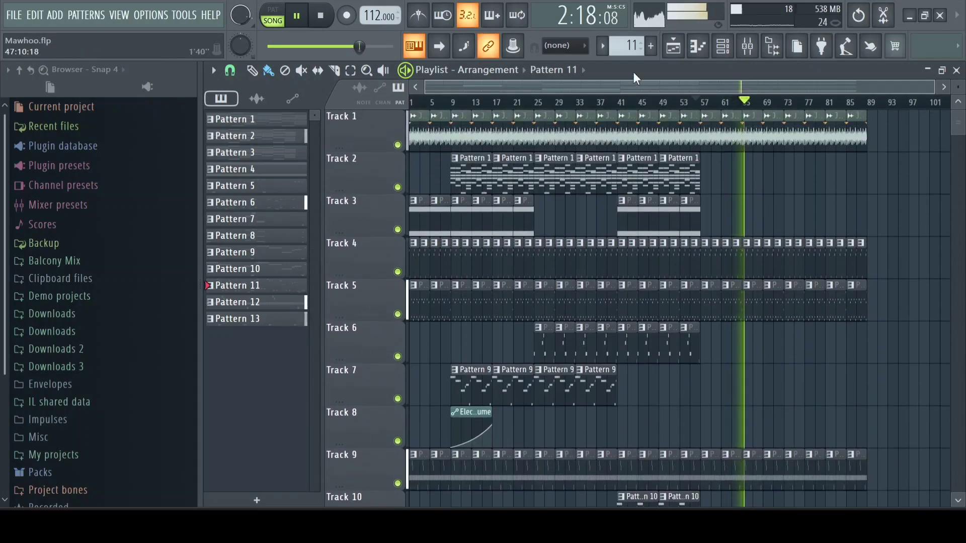
left_click(663, 102)
left_click(650, 46)
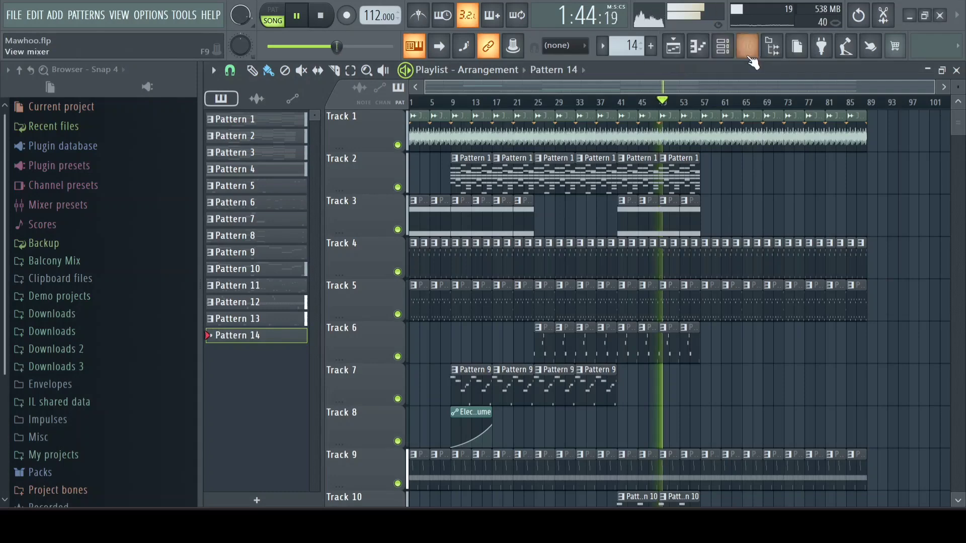
left_click(722, 46)
left_click(332, 489)
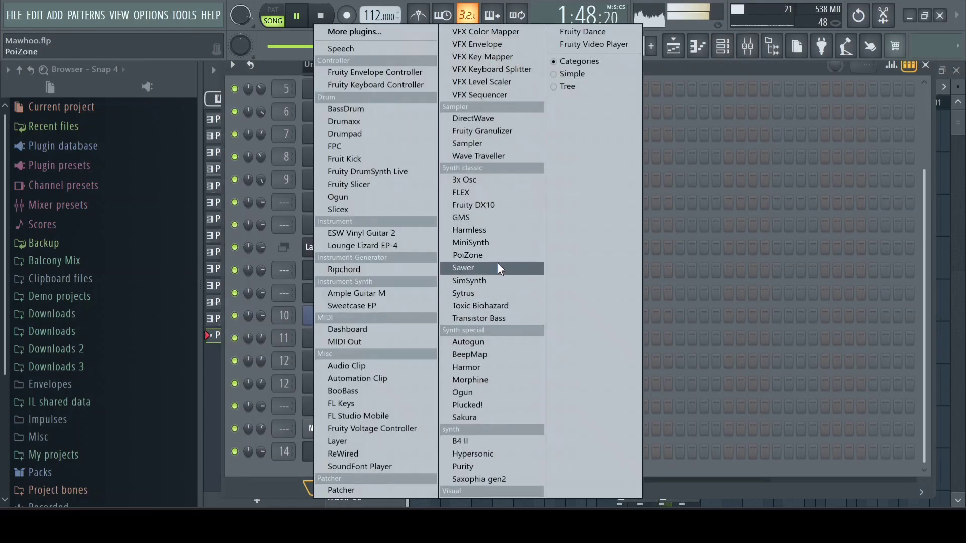
left_click(496, 293)
Load the Machine preset from the Vocoder carriers group into the new Sytrus channel
left_click(335, 235)
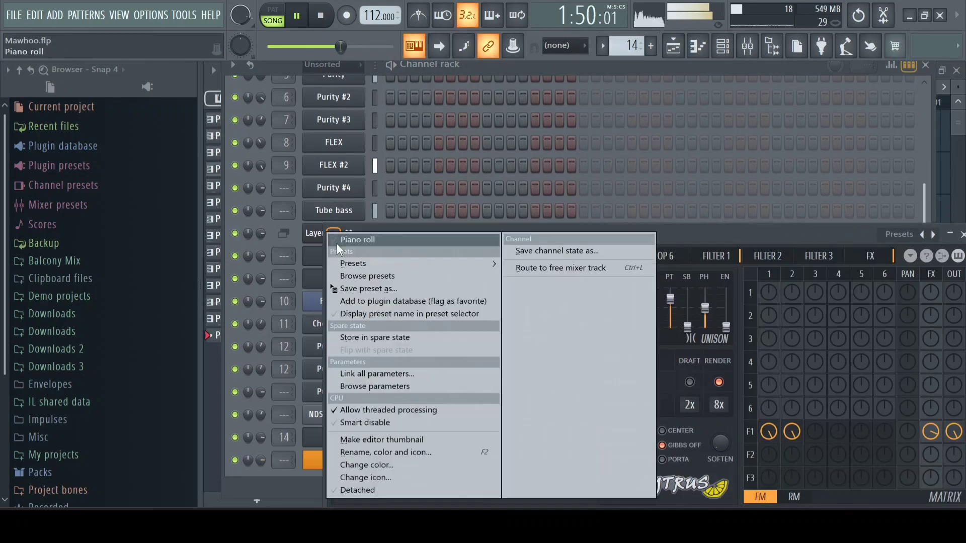
mouse_move(352, 263)
scroll(711, 114, "down", 5)
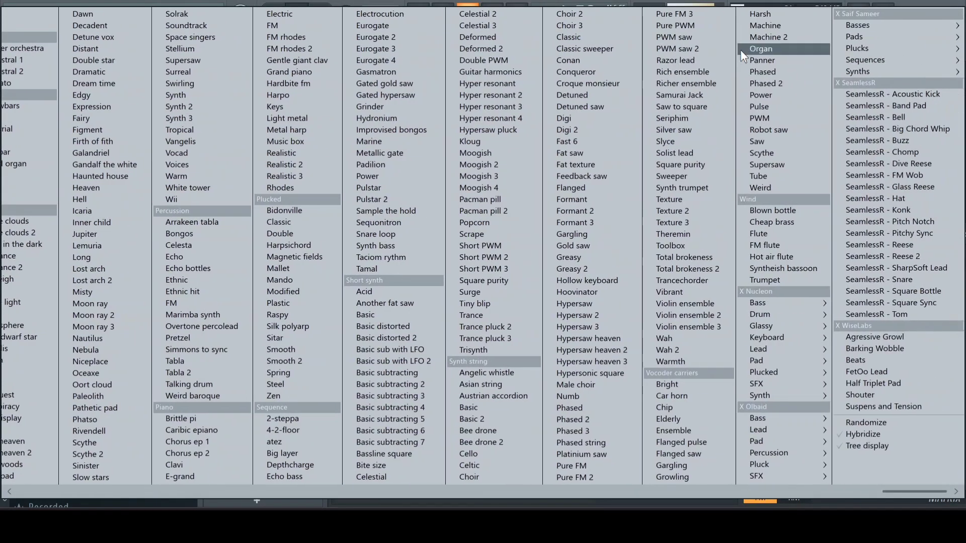
left_click(761, 26)
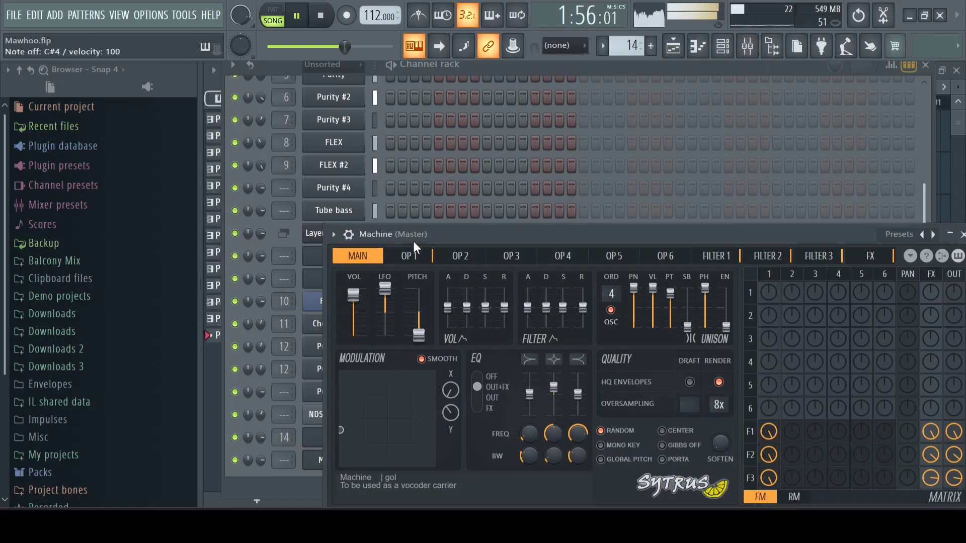
Route the Machine channel to mixer track 15, lower that track's volume and stop playback
left_click_drag(412, 239, 385, 112)
left_click(322, 108)
left_click(350, 133)
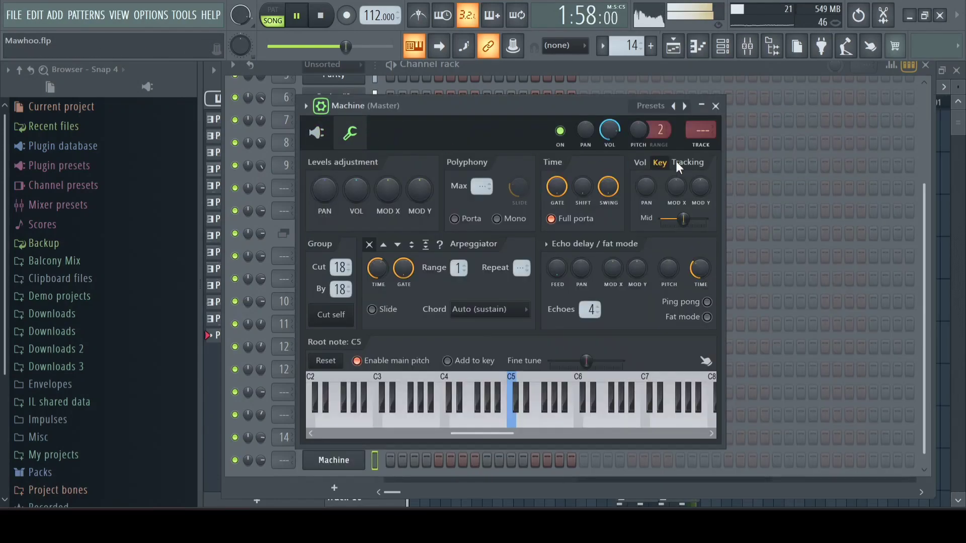
double_click(703, 137)
left_click_drag(458, 322, 486, 336)
right_click(459, 268)
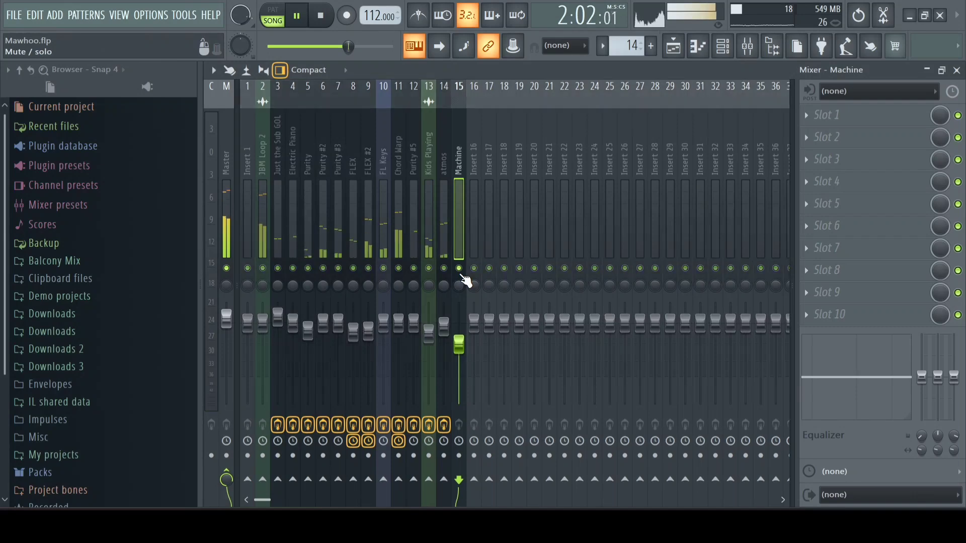
key("space")
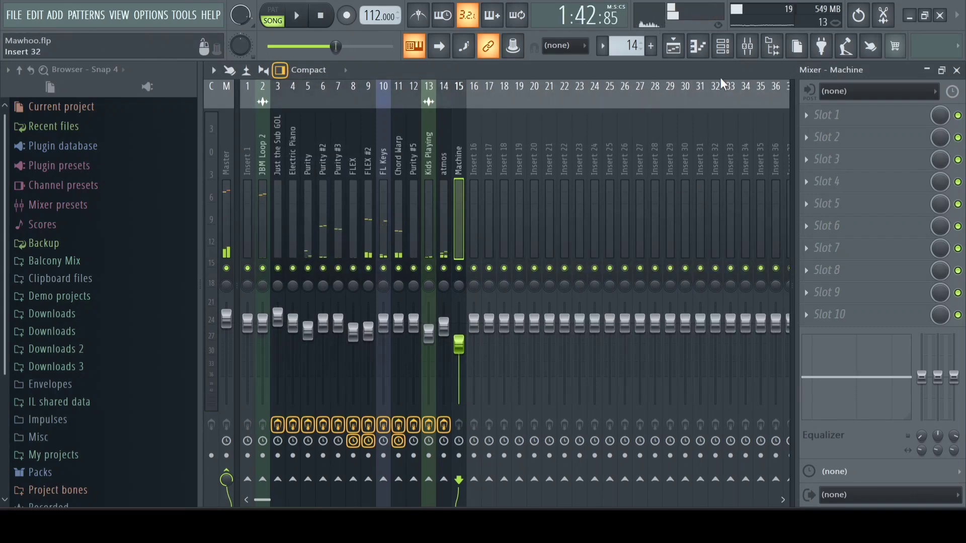
Open the Machine channel's piano roll and draw a C#4 note spanning bars 1 to 4, with playback running
left_click(723, 46)
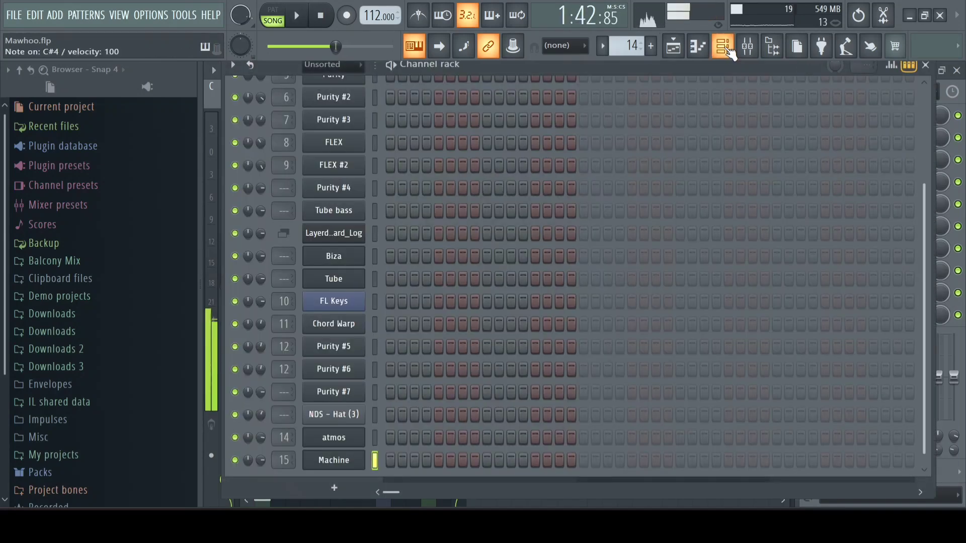
right_click(310, 462)
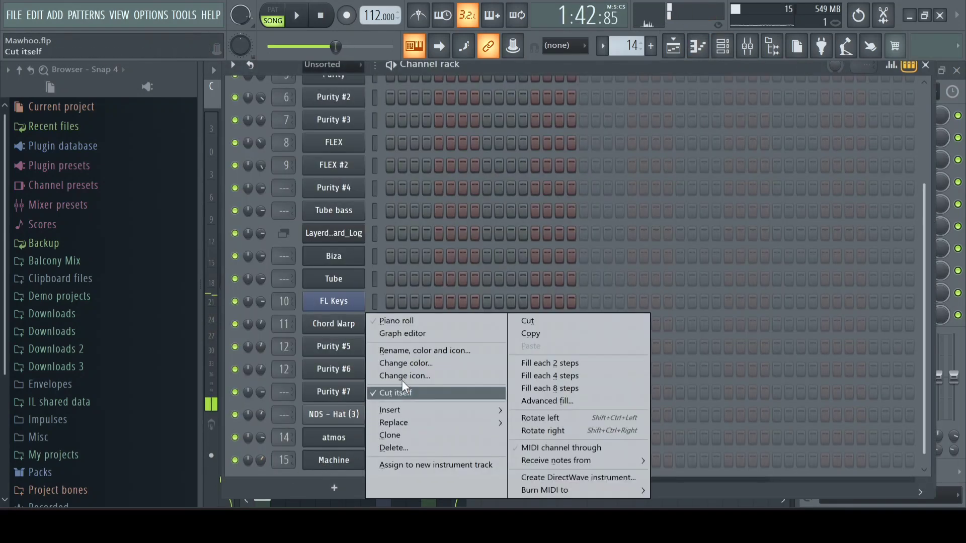
left_click(402, 390)
key("F2")
left_click(667, 65)
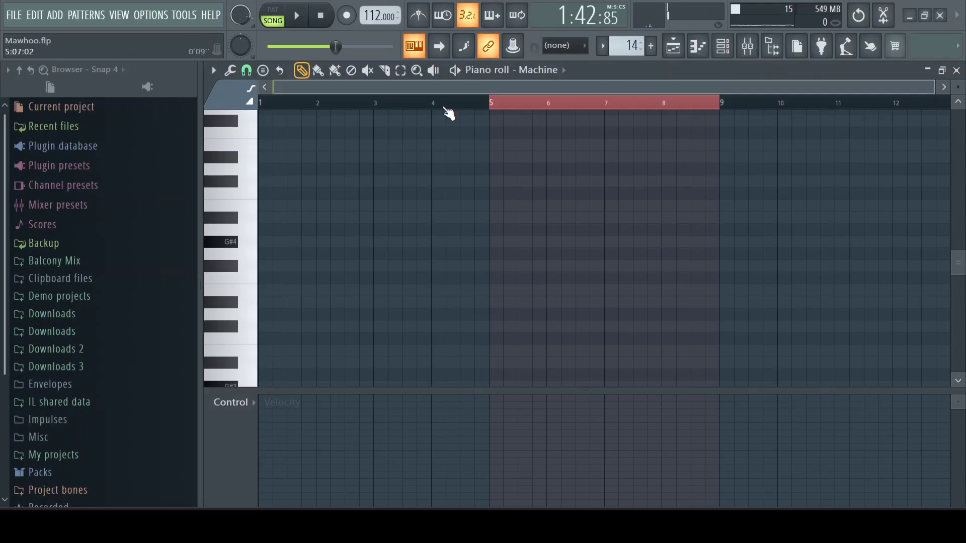
scroll(270, 105, "up", 5)
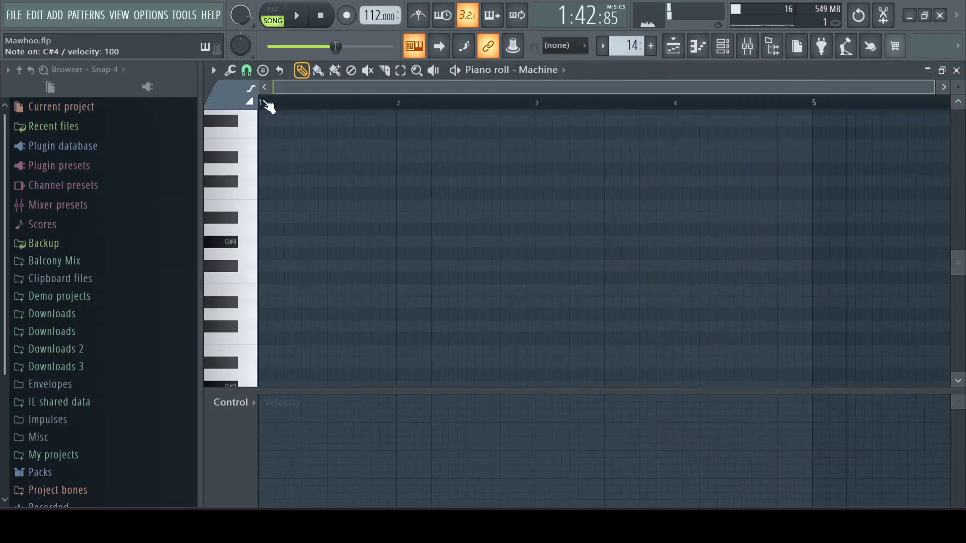
left_click(267, 326)
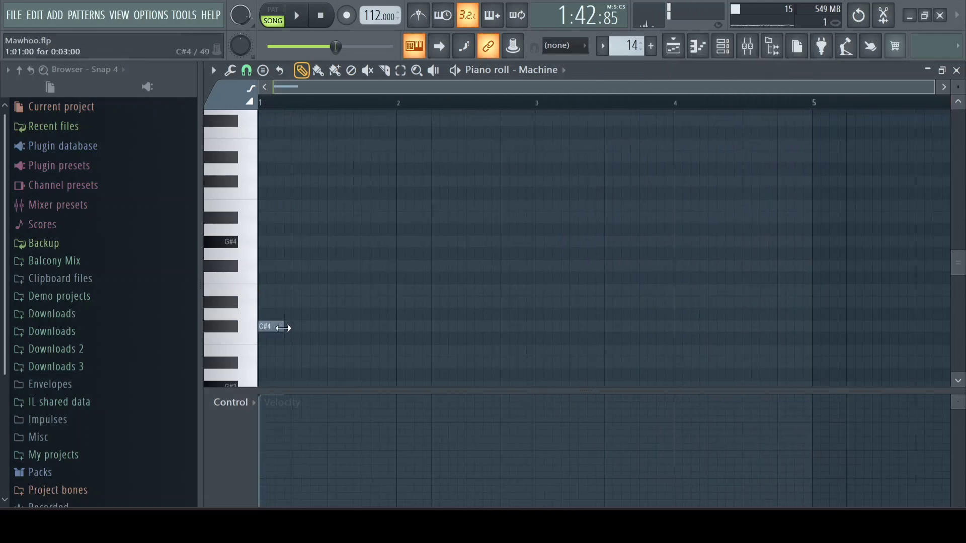
key("space")
left_click_drag(283, 328, 837, 349)
scroll(812, 346, "down", 3)
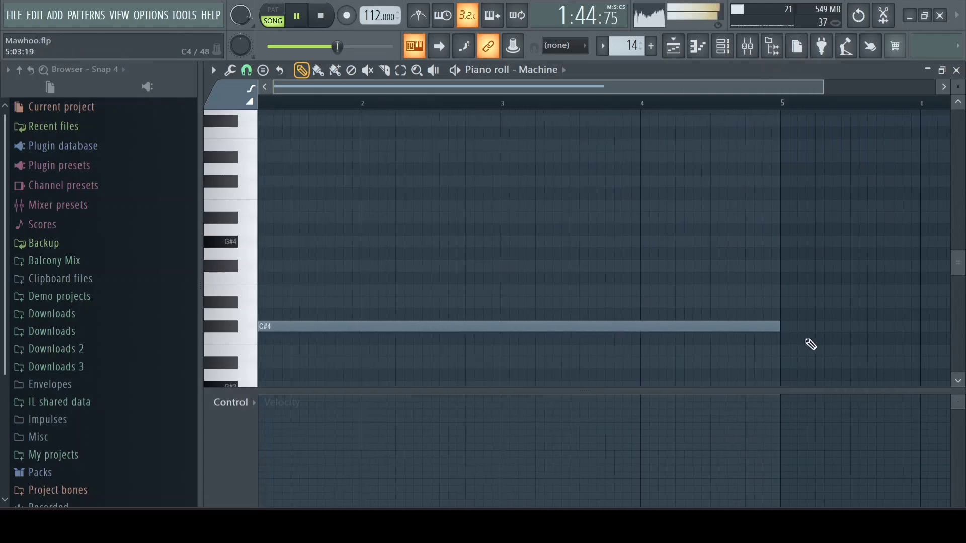
Scale down the velocity of the C#4 note with the level scaling tool
key("ctrl+a")
key("alt+x")
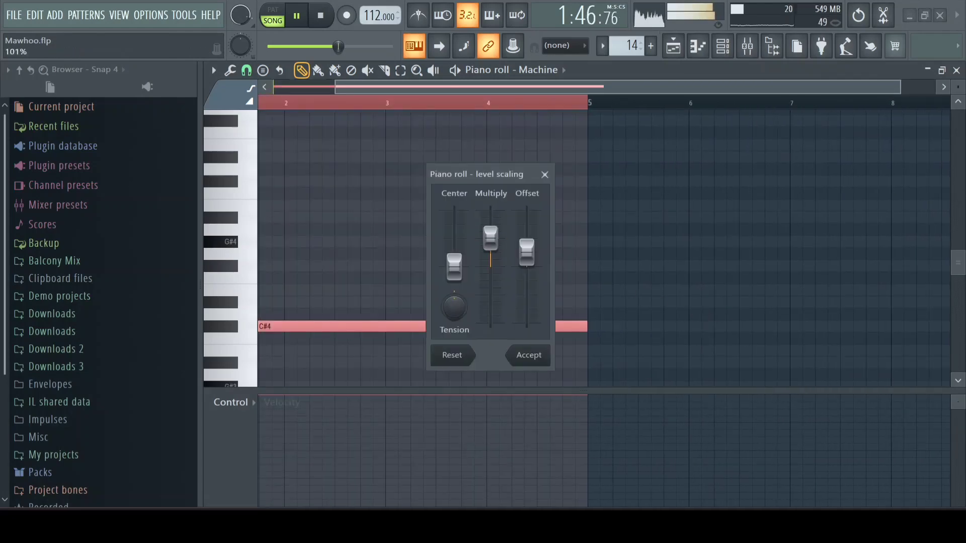
left_click_drag(491, 237, 490, 253)
left_click(535, 354)
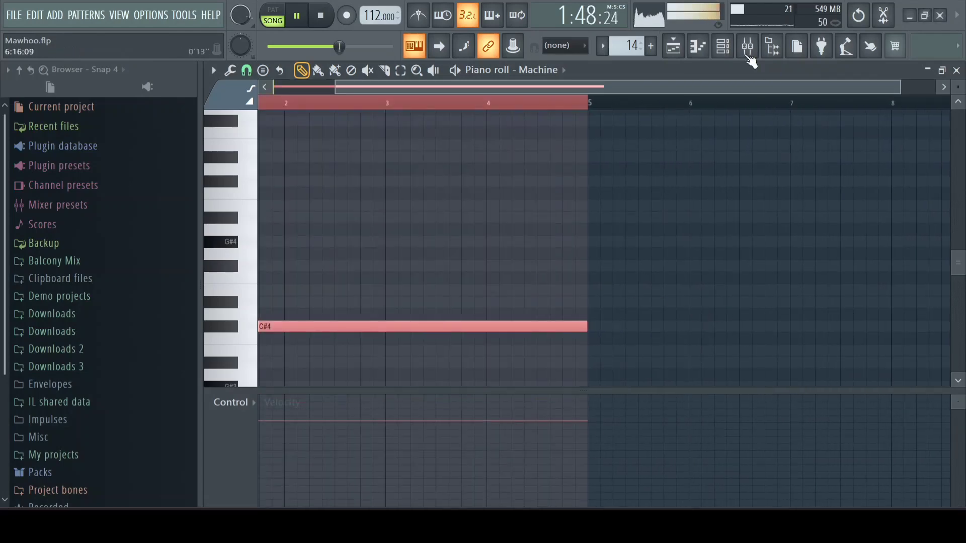
Place Pattern 14 on Track 19 at bar 57 and repeat it to the end of bar 88
left_click(677, 48)
scroll(697, 377, "down", 5)
scroll(708, 372, "down", 3)
left_click(714, 347)
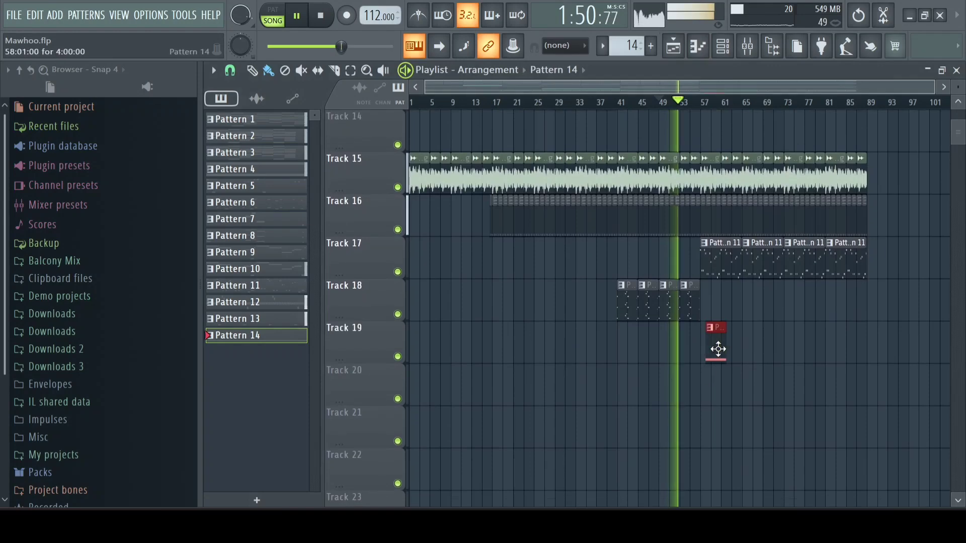
left_click_drag(723, 364, 707, 351)
key("ctrl+b")
key("ctrl+b")
key("ctrl+b")
key("ctrl+b")
key("ctrl+b")
key("ctrl+b")
key("ctrl+b")
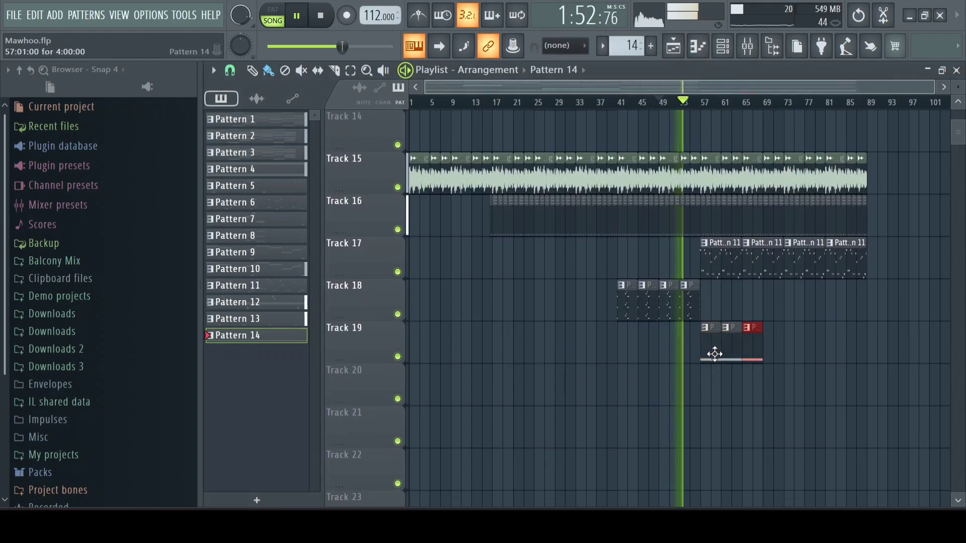
Add Fruity Reeverb 2 to the first effect slot of the Machine mixer track and adjust its wet level
double_click(832, 339)
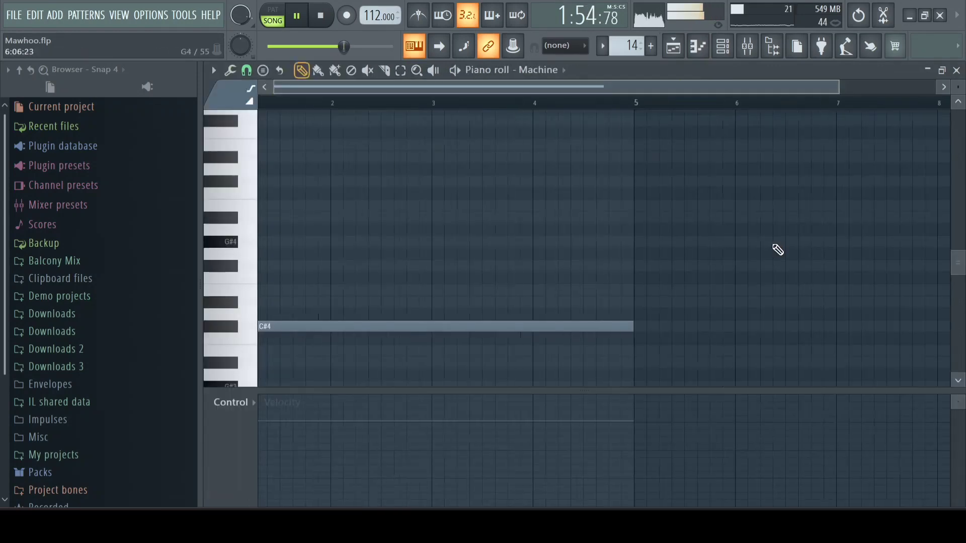
left_click(747, 46)
left_click(819, 117)
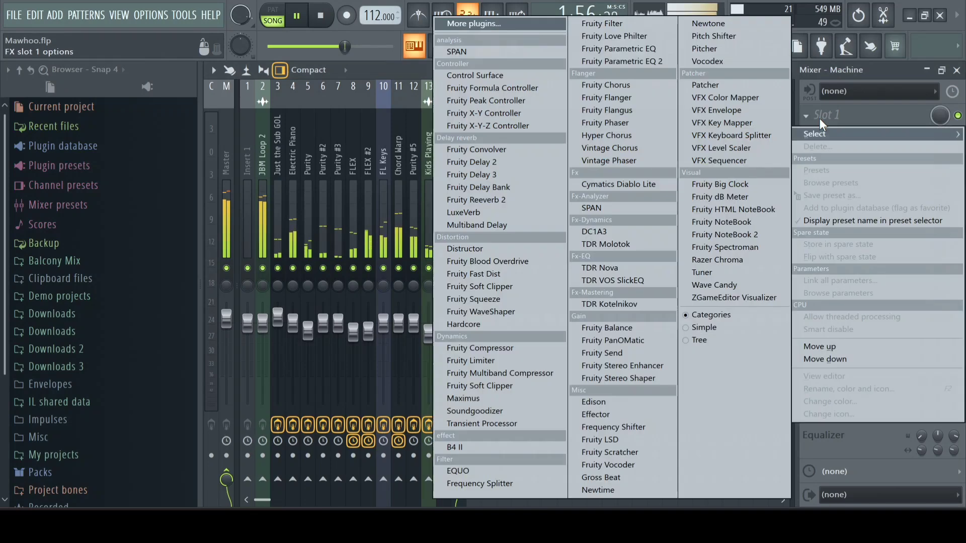
left_click(533, 199)
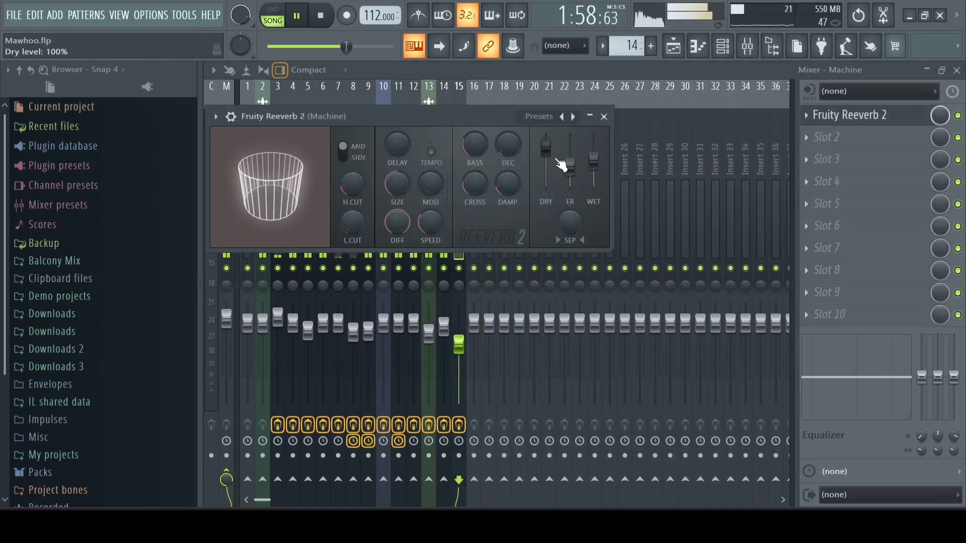
left_click_drag(594, 168, 597, 162)
left_click(603, 116)
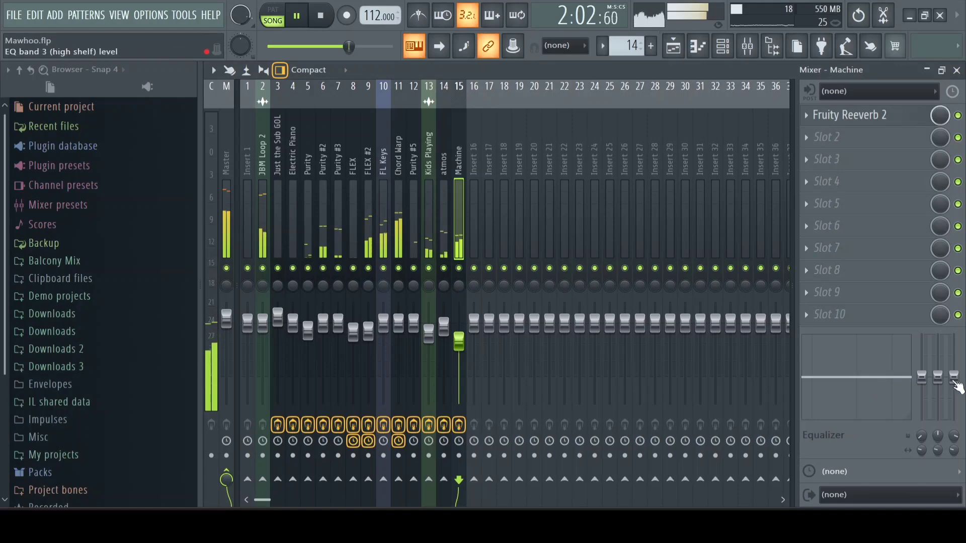
Set the Machine track's EQ to -1.7 dB low, 1.6 dB mid and 2.3 dB high, set its volume to 75% and return to the playlist
left_click_drag(937, 378, 937, 374)
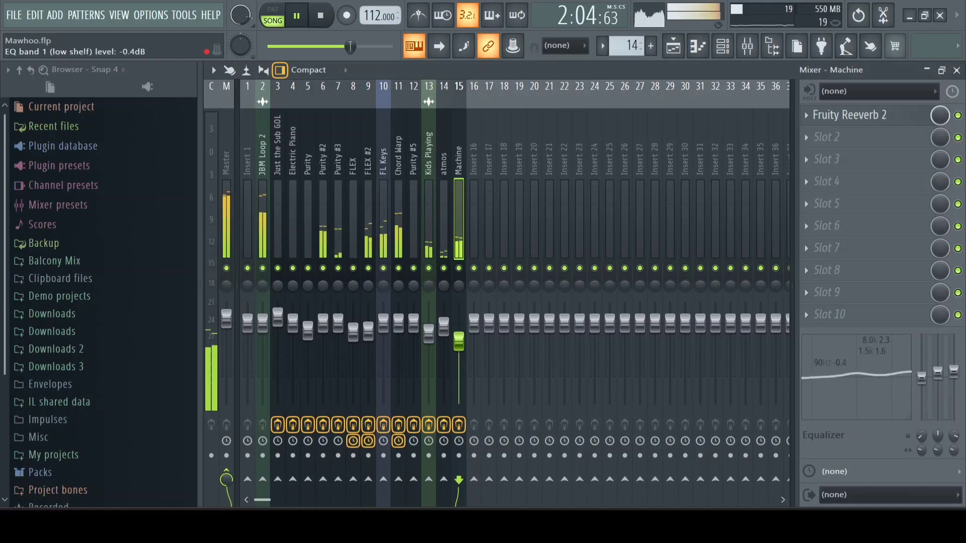
left_click(672, 46)
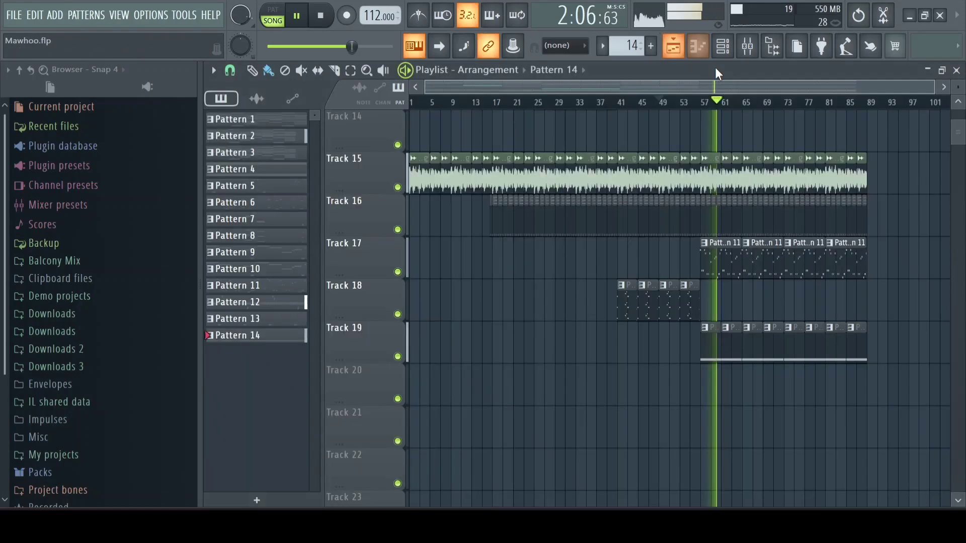
left_click(756, 54)
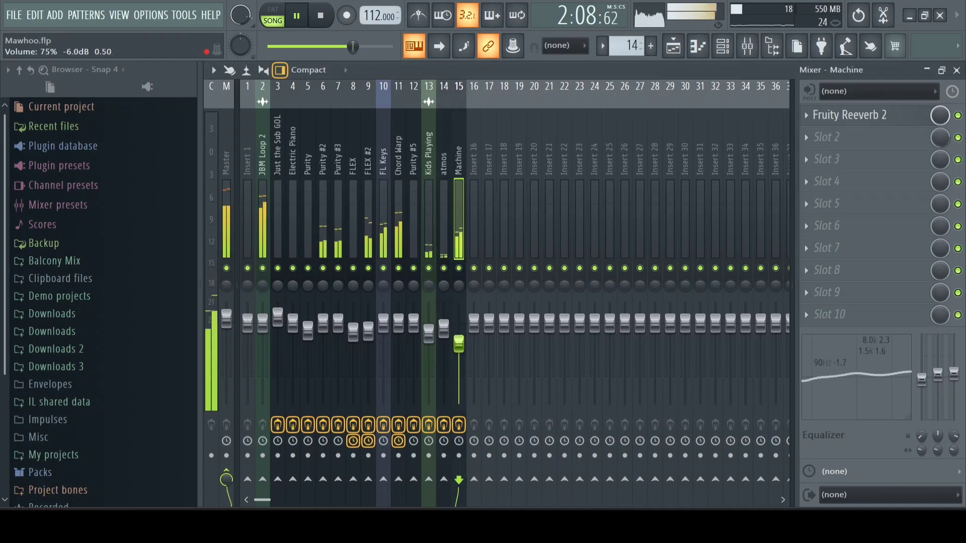
left_click(673, 46)
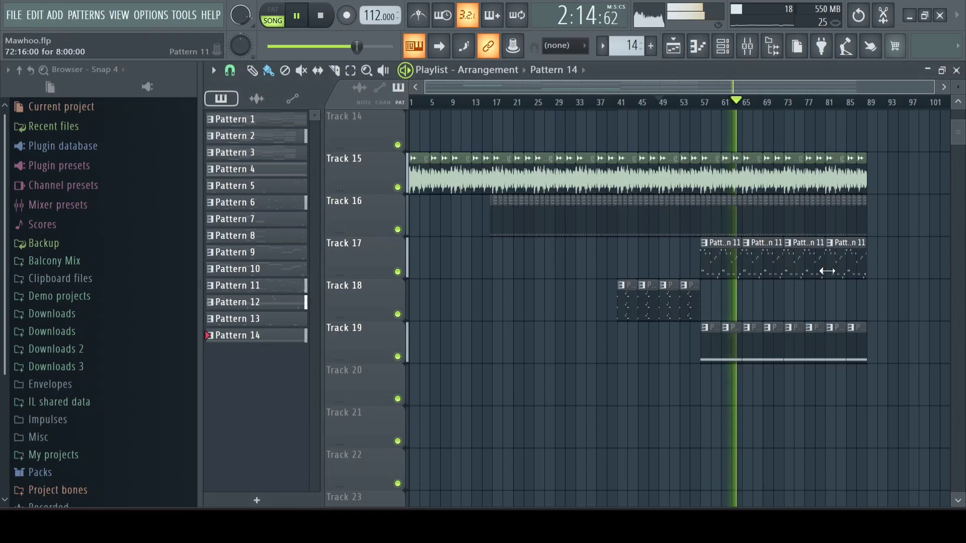
Place two consecutive Pattern 1 clips on Track 2 starting at bars 73 and 81
scroll(881, 282, "up", 11)
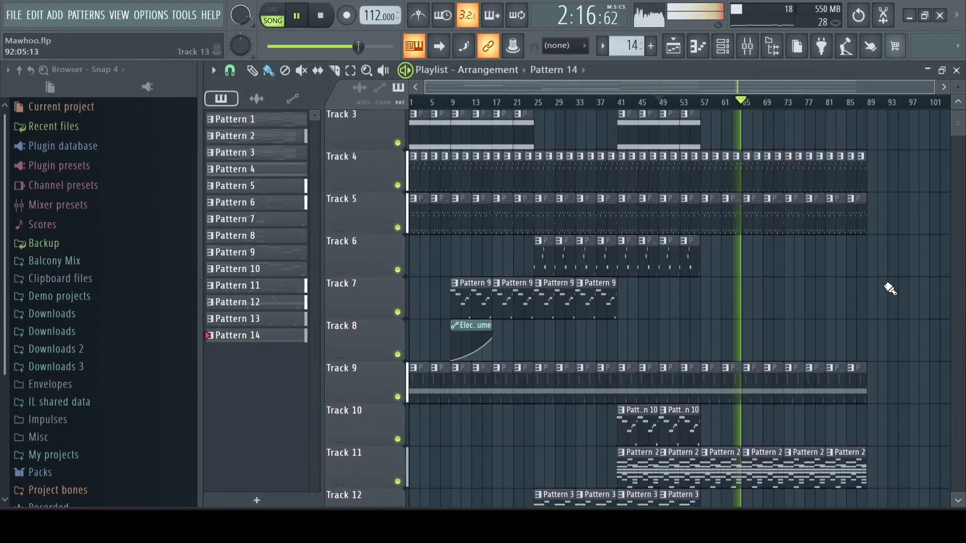
scroll(889, 288, "up", 2)
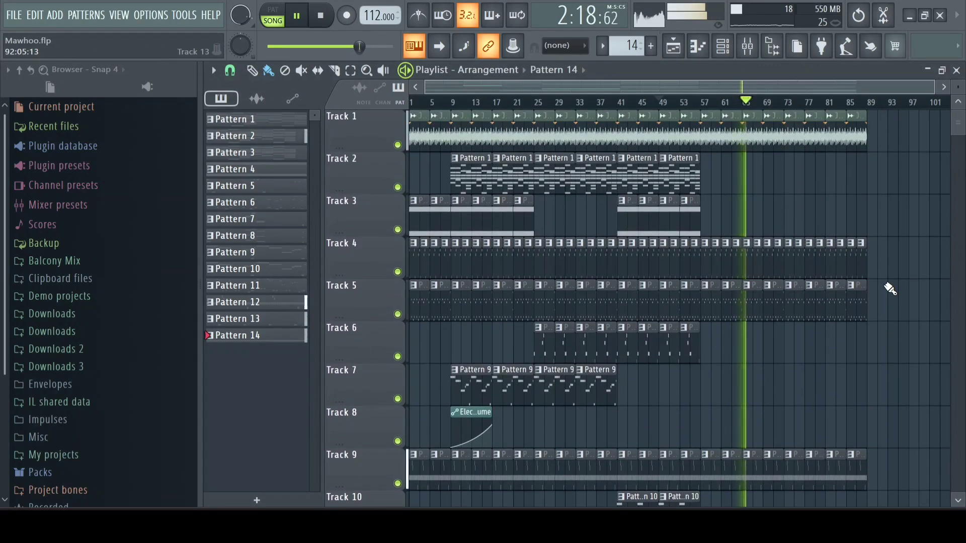
scroll(887, 286, "down", 4)
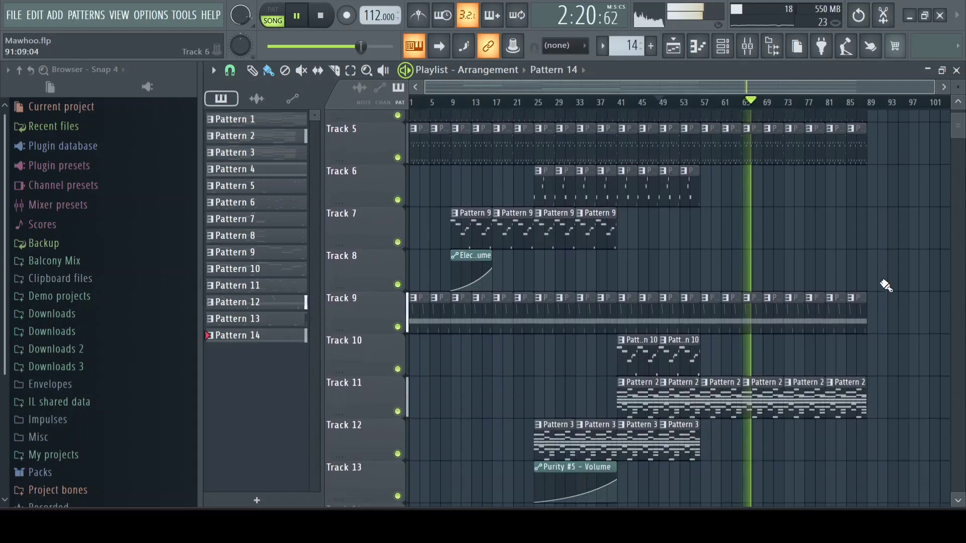
scroll(881, 283, "down", 6)
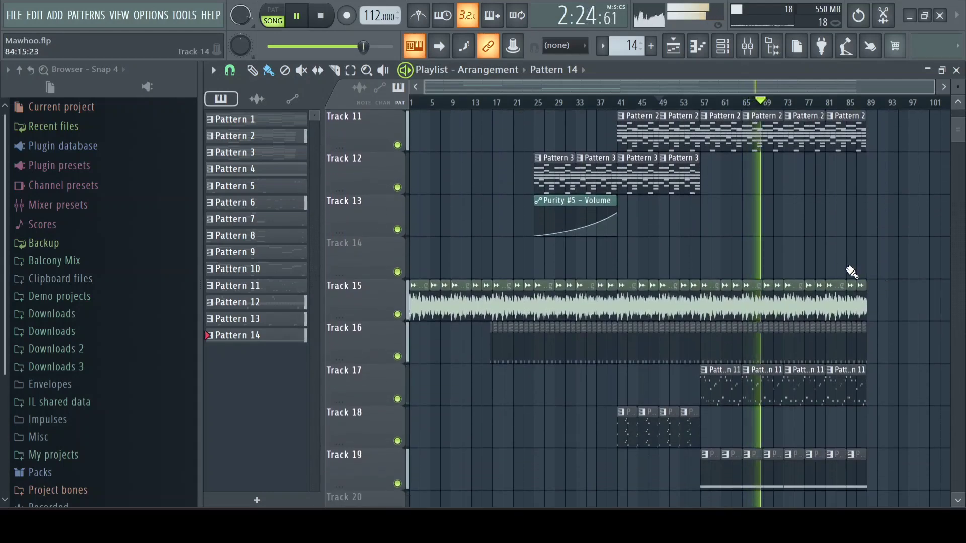
scroll(843, 268, "down", 3)
scroll(808, 294, "up", 7)
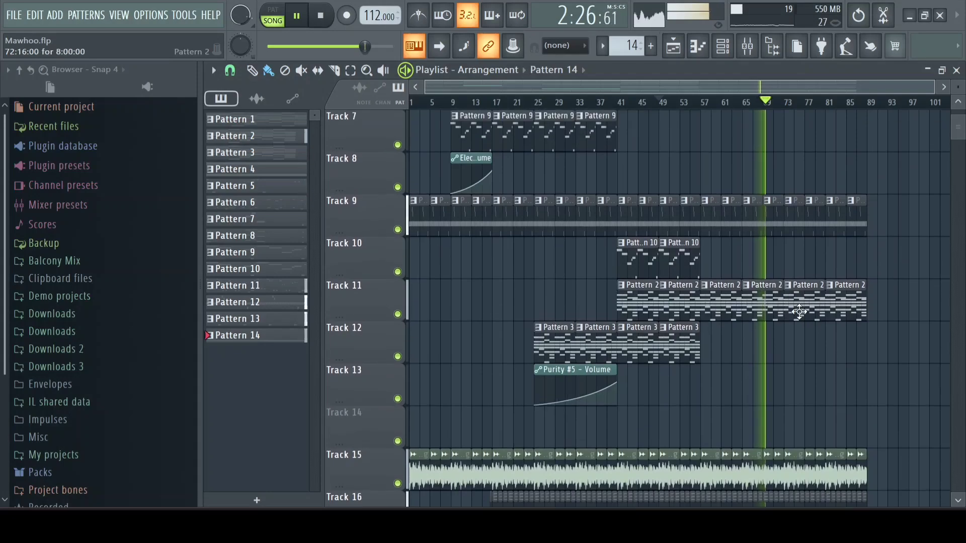
scroll(827, 312, "up", 6)
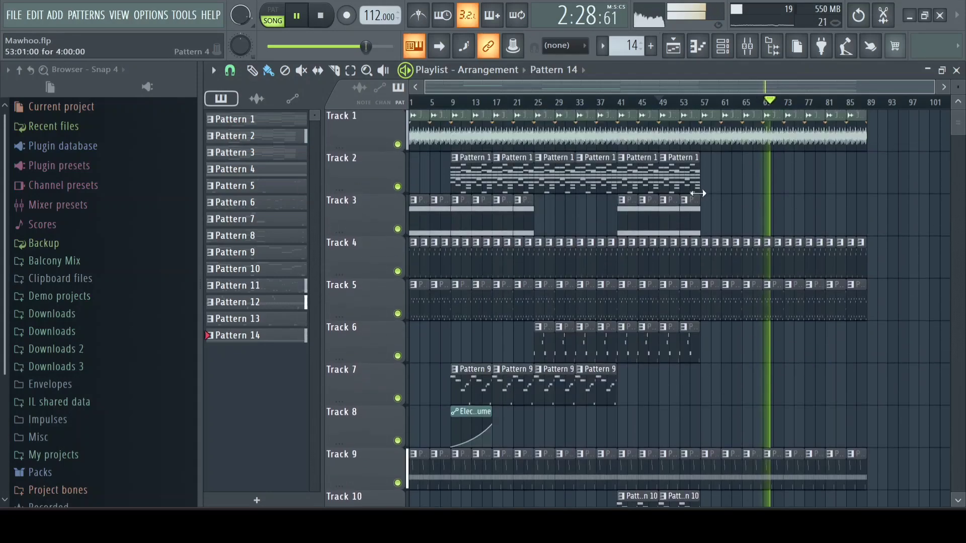
scroll(802, 205, "up", 3)
left_click(785, 193)
scroll(759, 198, "up", 5)
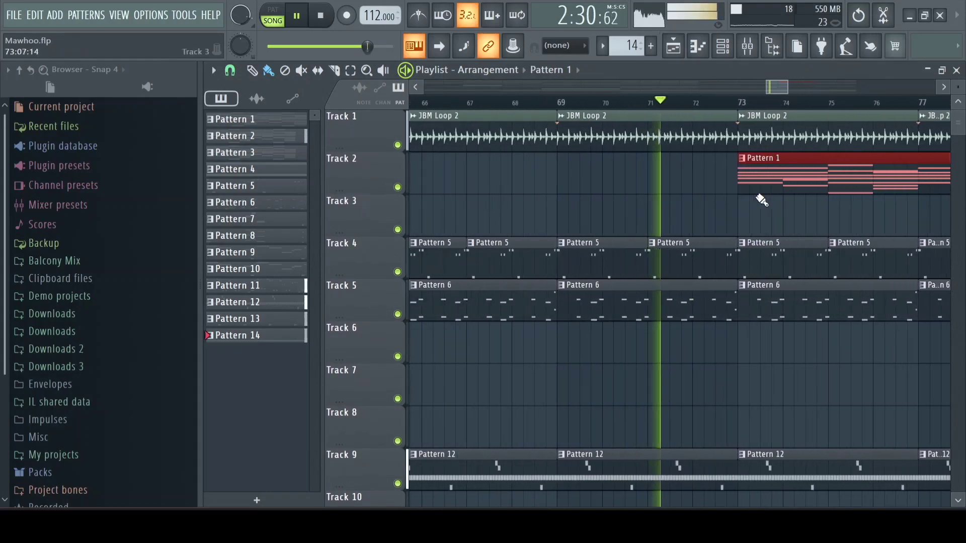
scroll(710, 183, "down", 8)
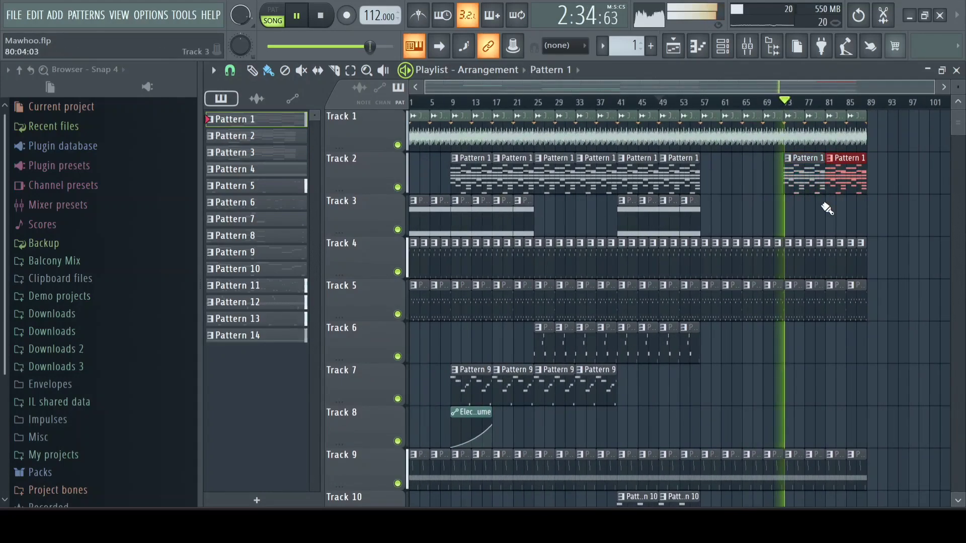
Remove the Pattern 2 clips on Track 11 from bar 73 onward and review the remaining tracks
scroll(828, 209, "down", 12)
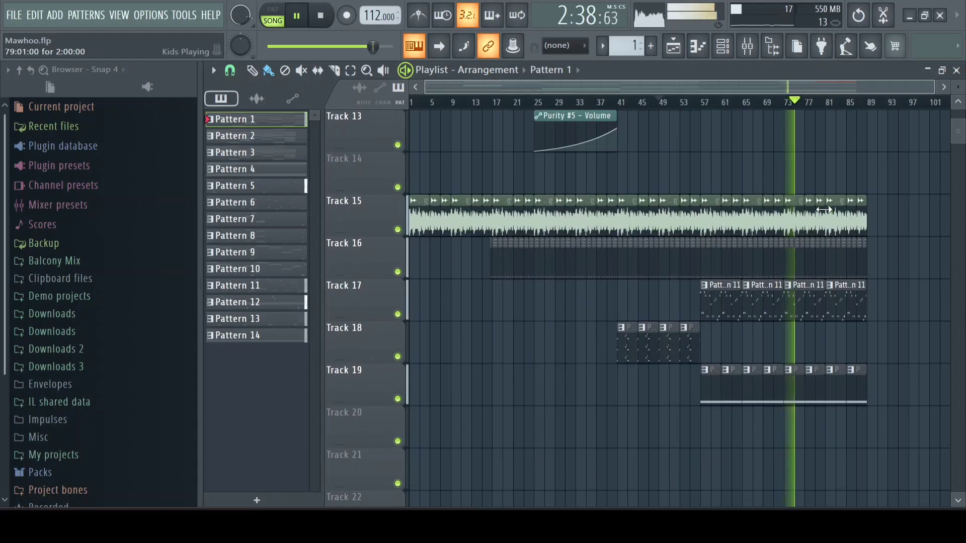
scroll(911, 311, "down", 4)
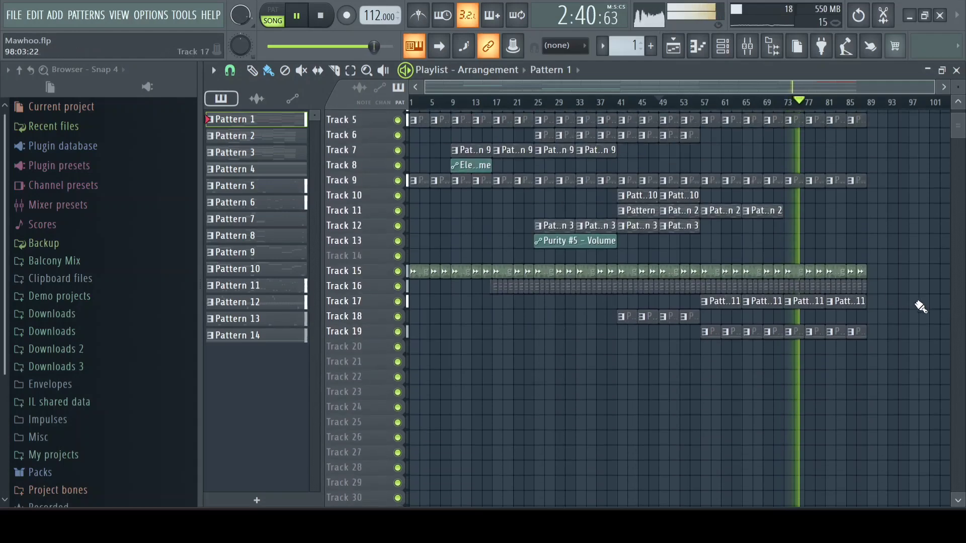
scroll(915, 308, "up", 3)
scroll(922, 307, "up", 7)
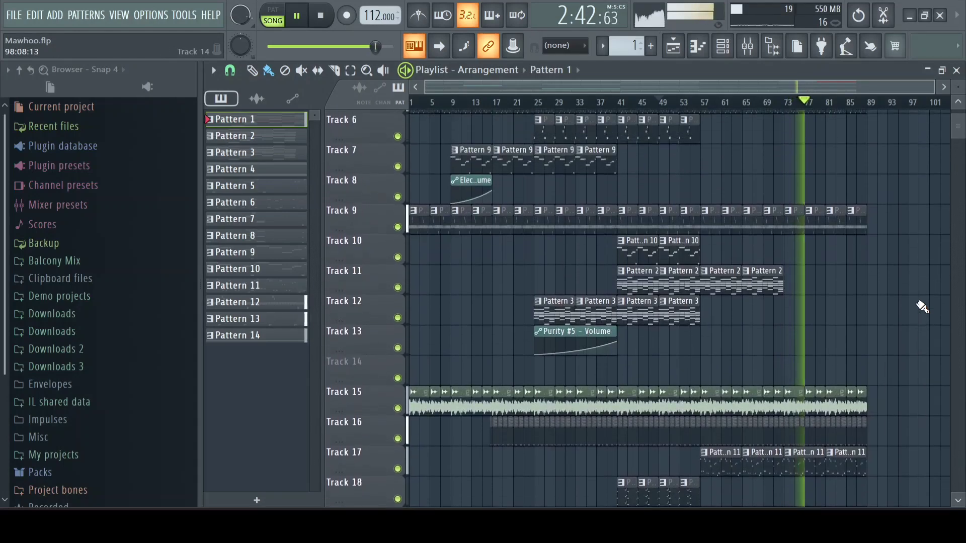
Move song playback back to about bar 50 and clone the FL Keys channel in the channel rack
scroll(922, 307, "down", 3)
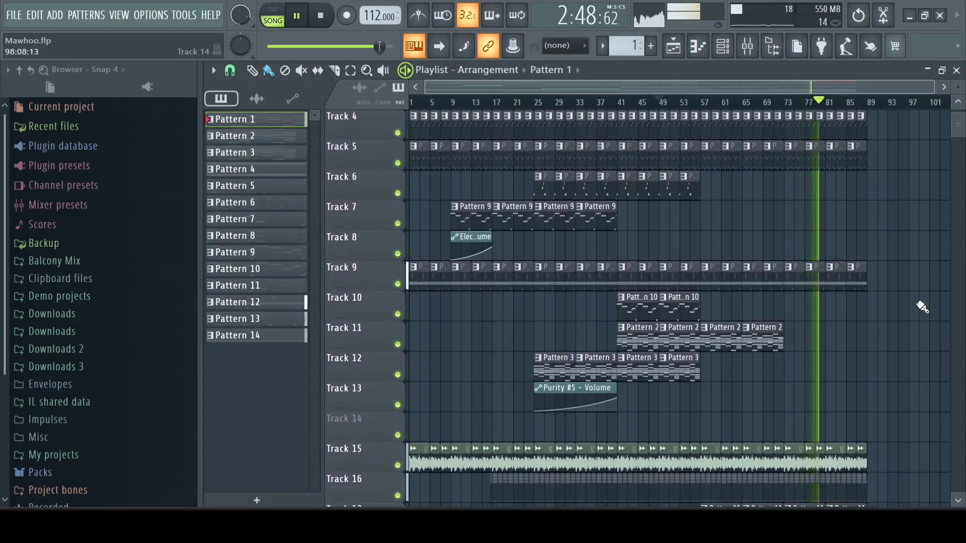
left_click(673, 103)
left_click(722, 46)
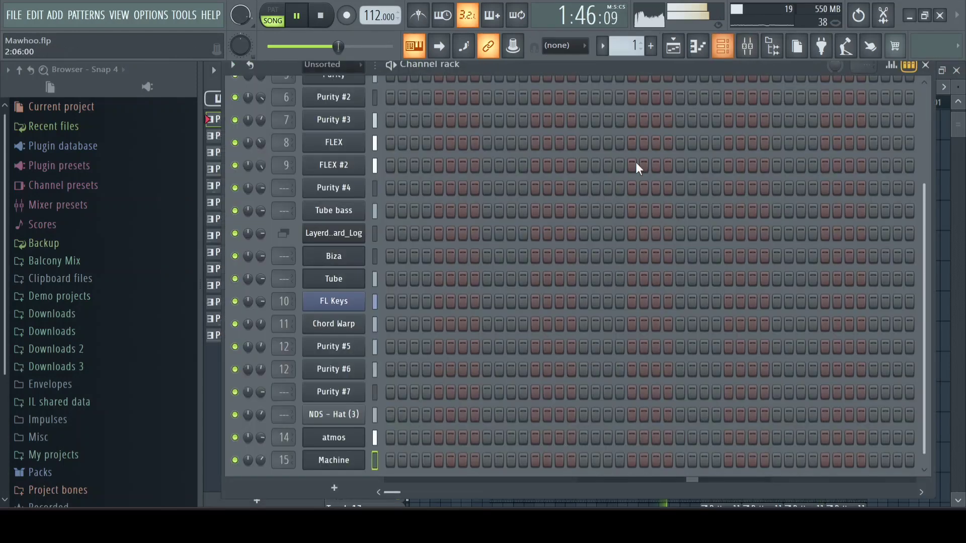
right_click(347, 294)
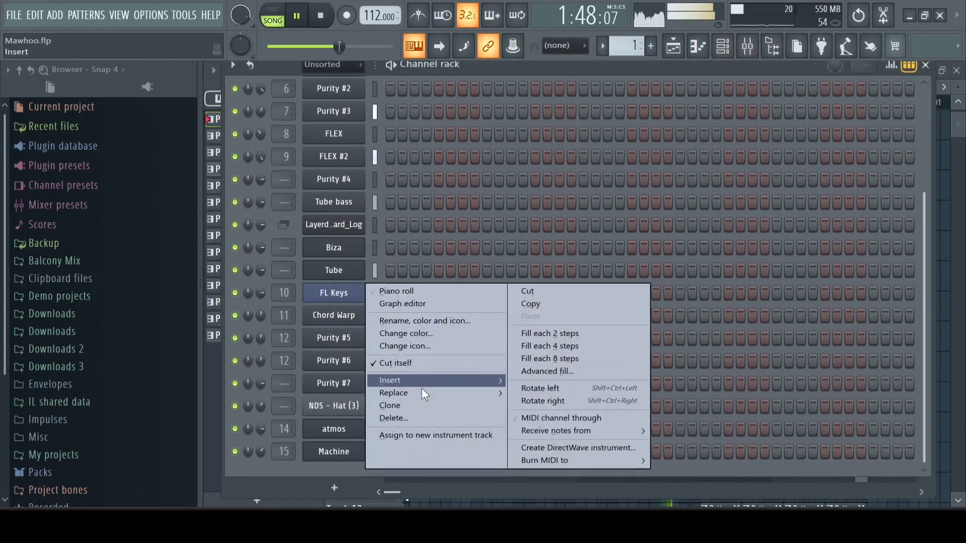
left_click(430, 405)
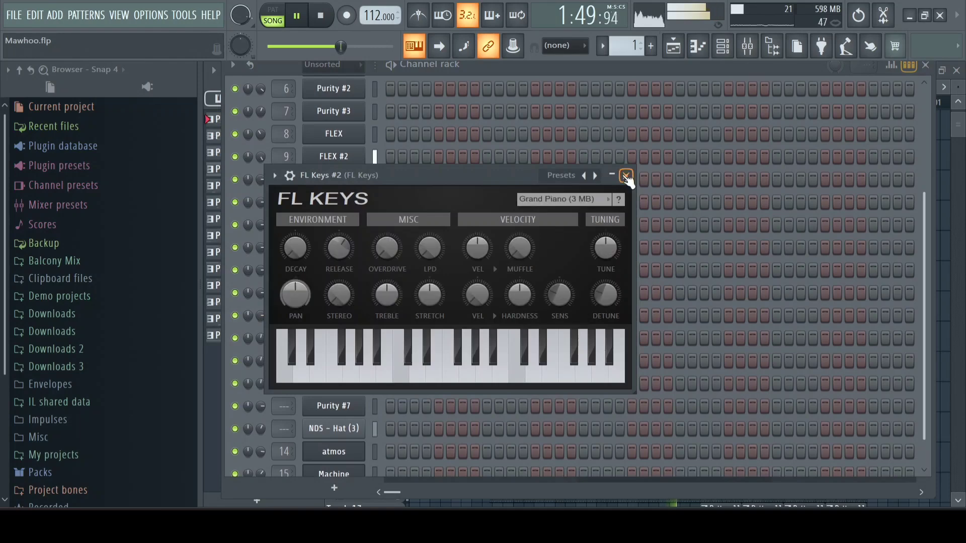
left_click(626, 175)
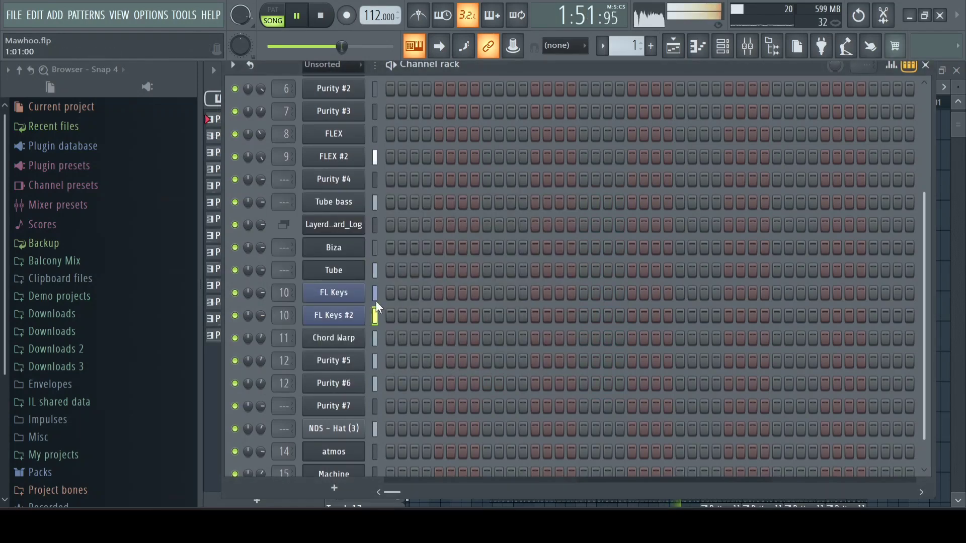
Set the root note of the cloned FL Keys channel to G4 and return to the playlist
left_click(340, 294)
left_click(290, 175)
left_click(322, 202)
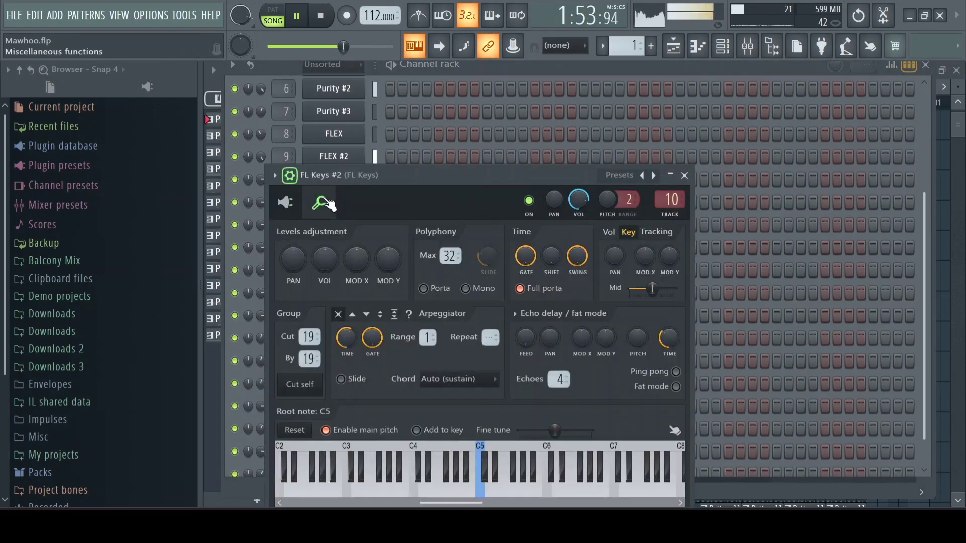
right_click(451, 480)
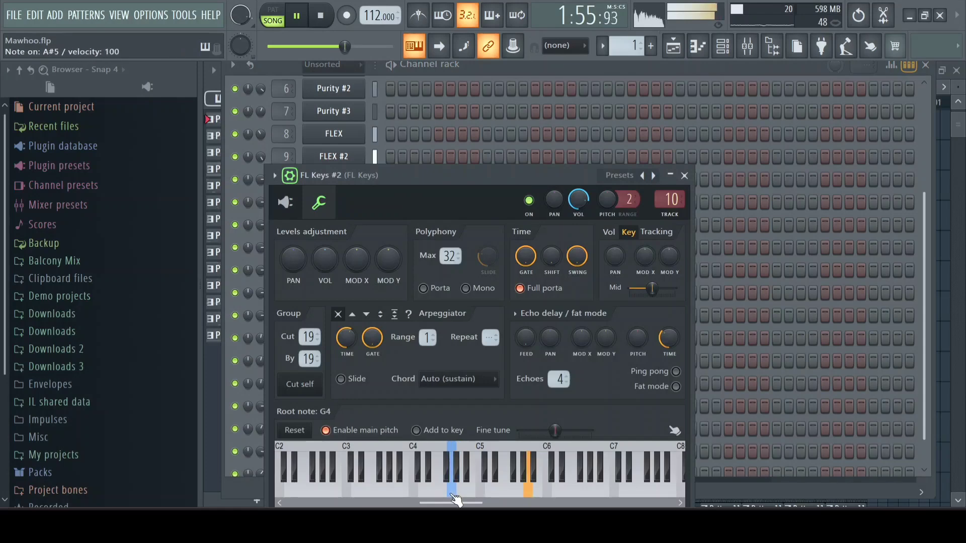
left_click(684, 175)
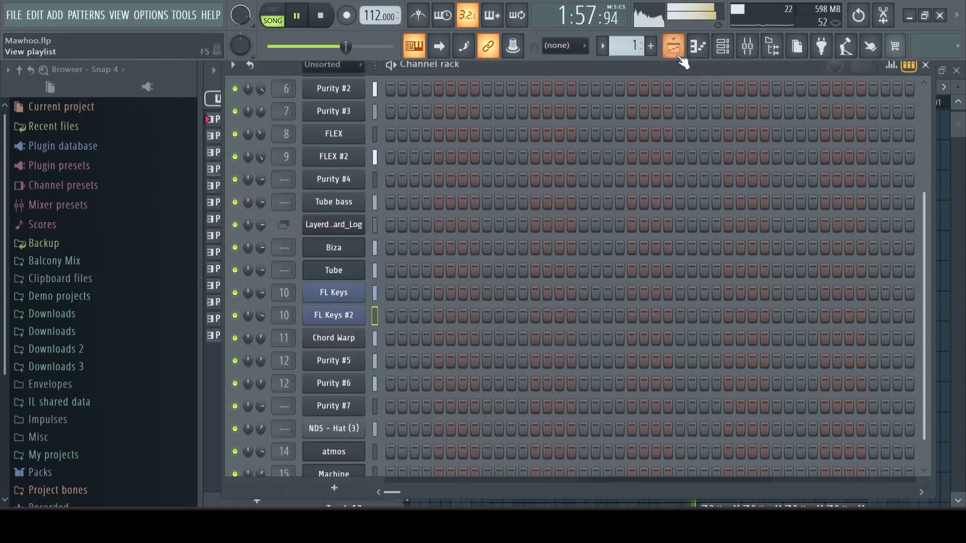
left_click(673, 46)
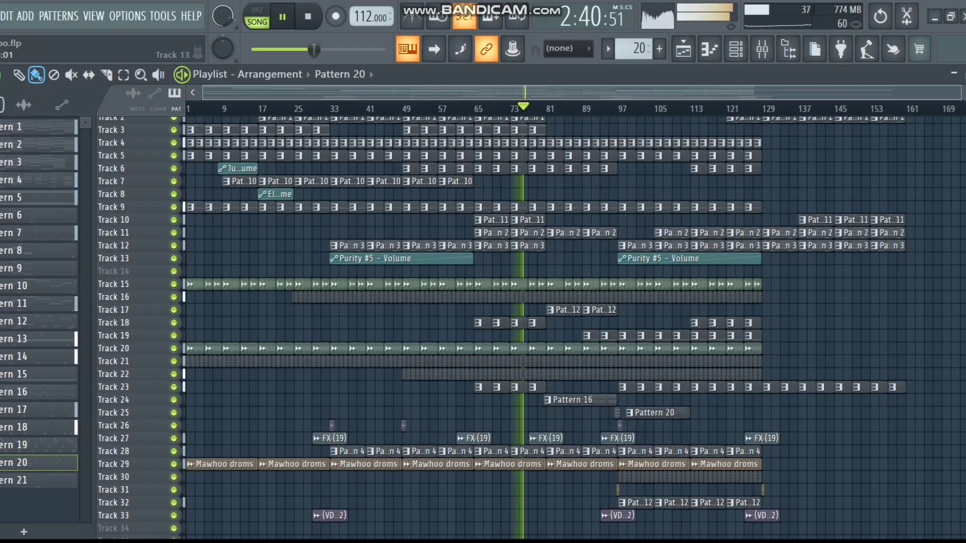
scroll(567, 326, "up", 2)
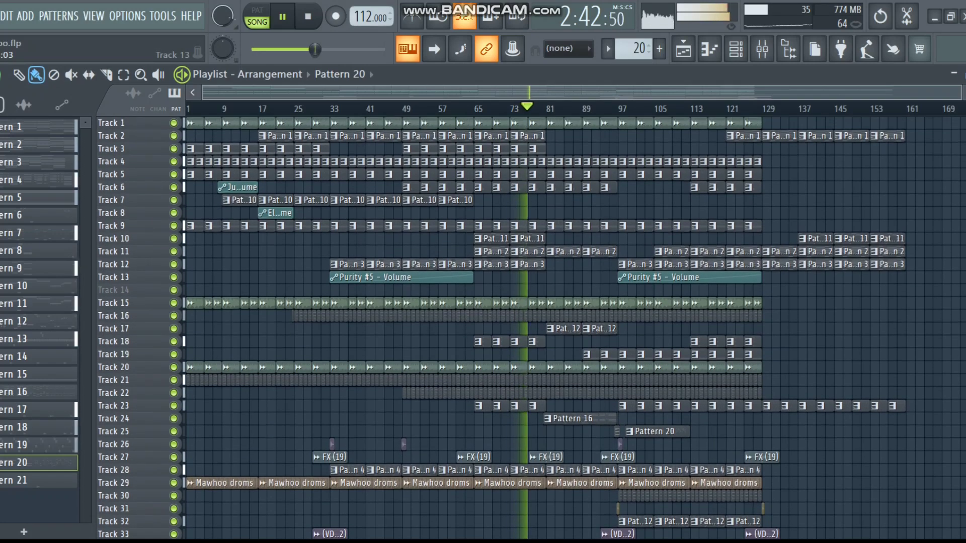